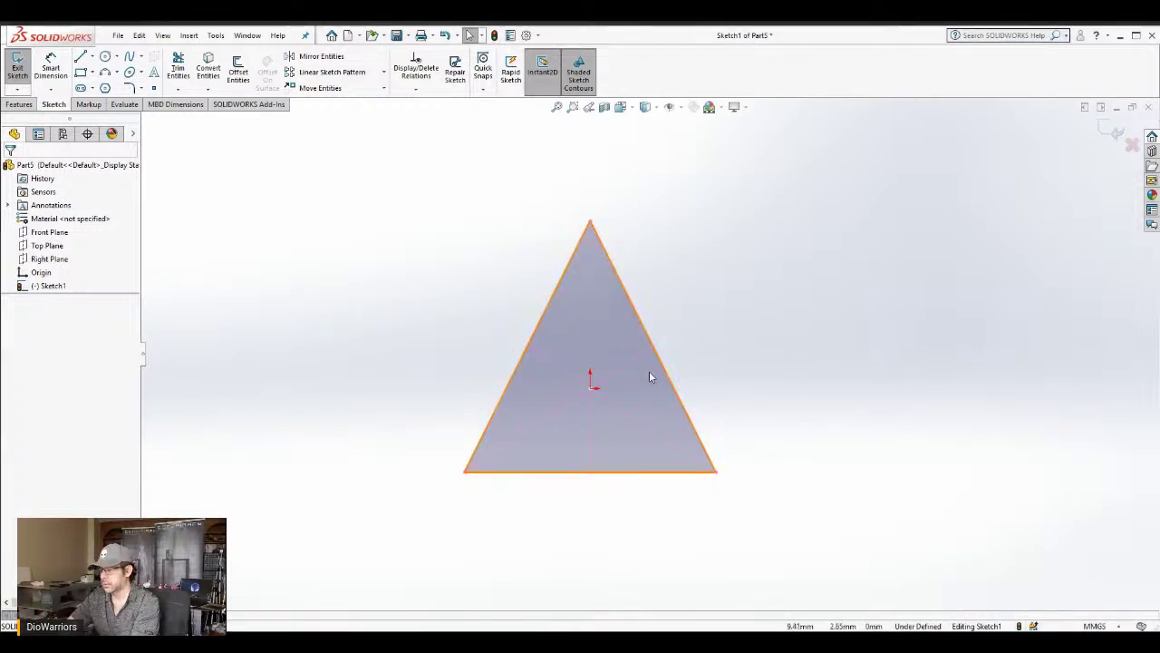
Examine the properties and relations of the triangle's slanted side and base
scroll(676, 407, "up", 1)
scroll(670, 413, "down", 2)
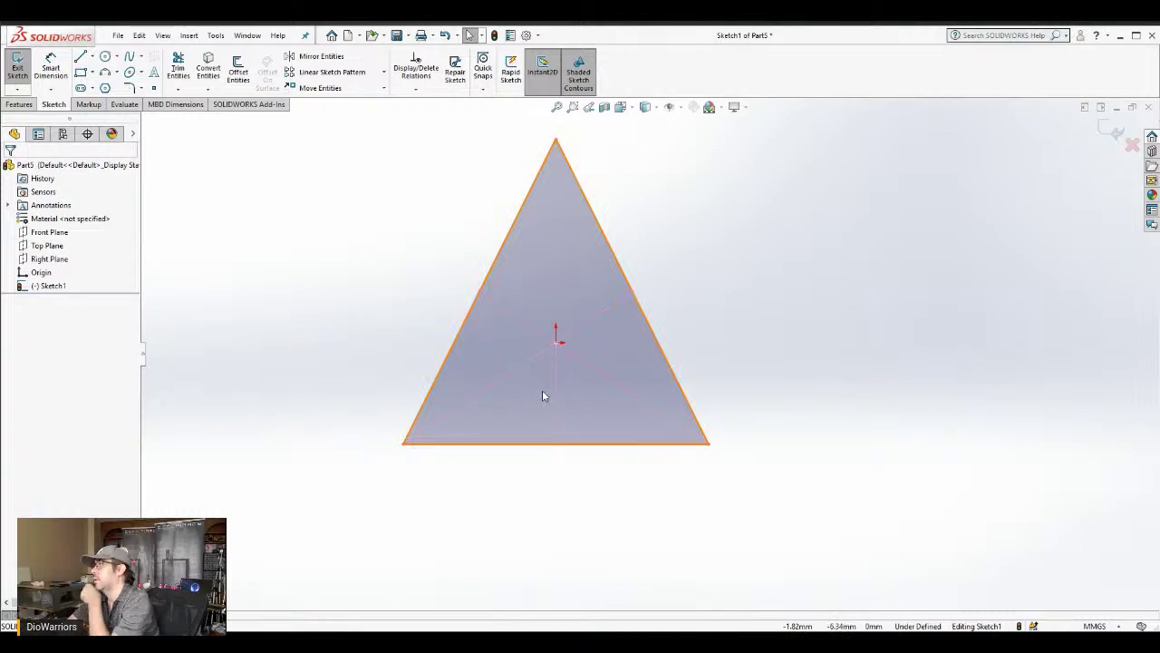
key("space")
left_click(505, 254)
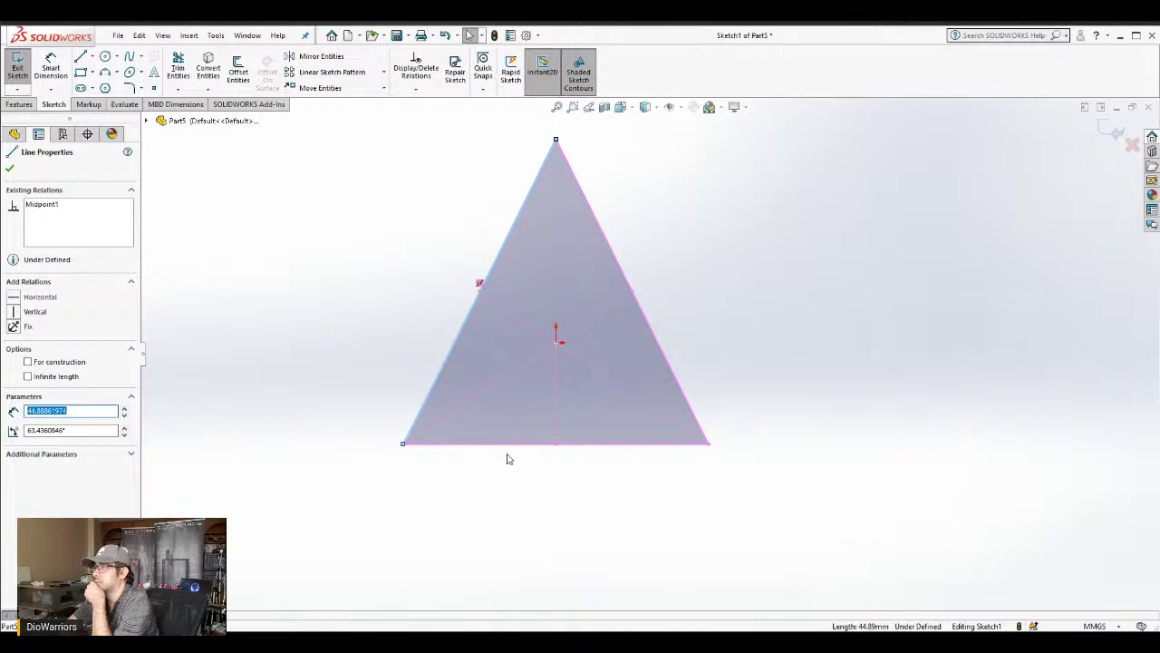
key("space")
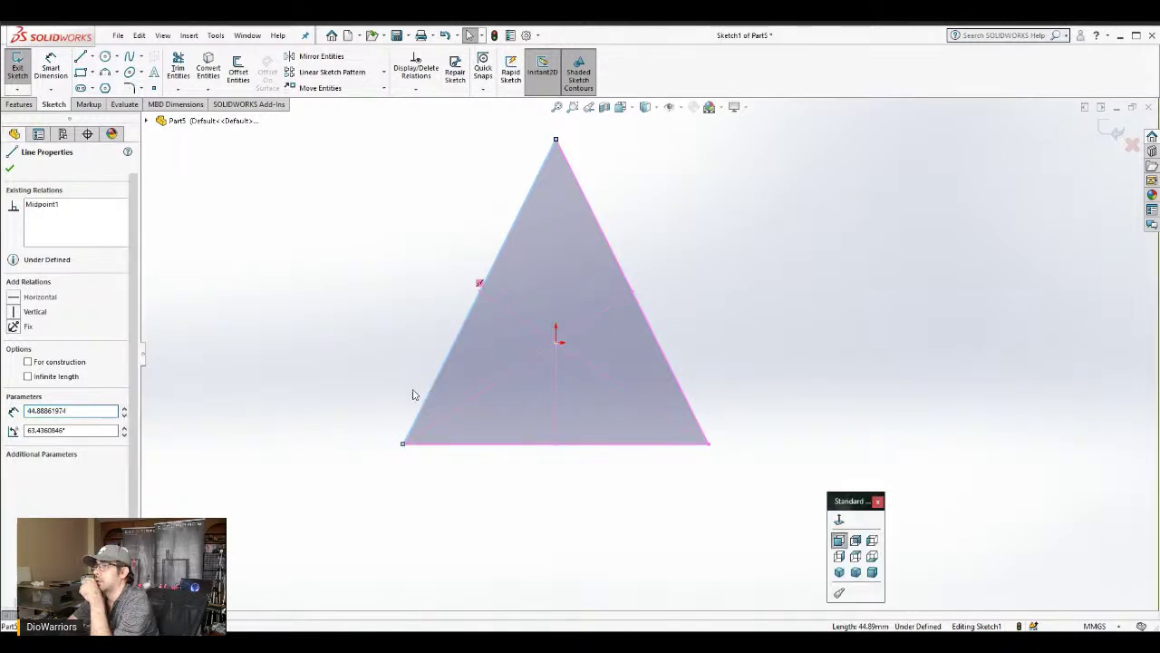
left_click(411, 391)
key("space")
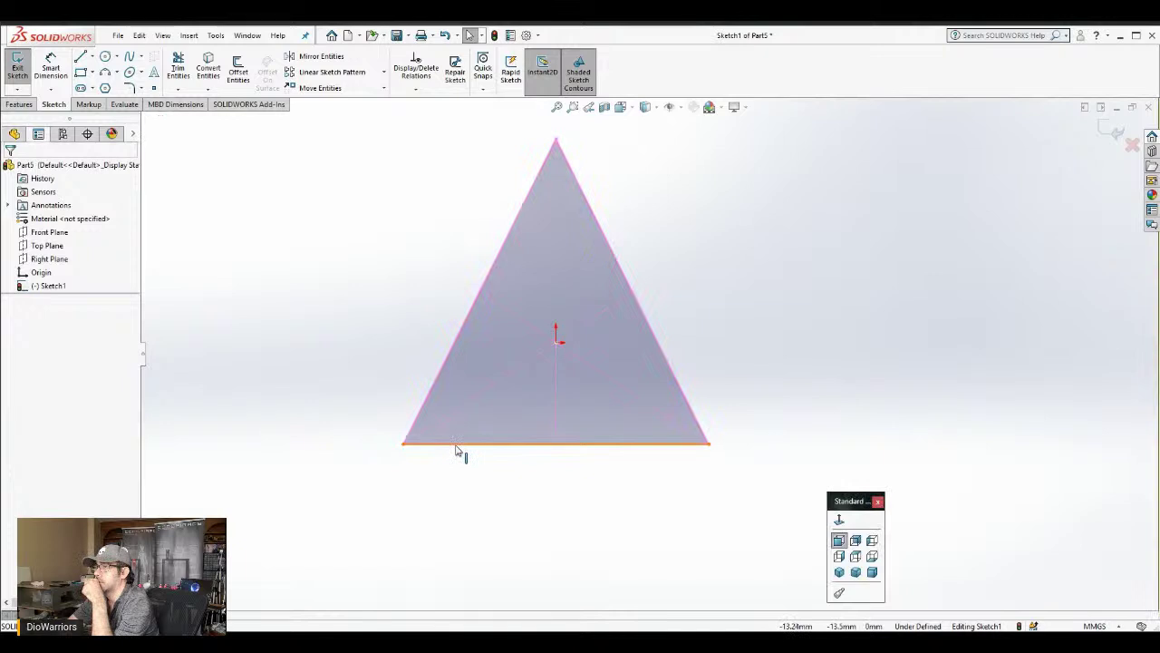
left_click(456, 444)
key("space")
left_click(401, 357)
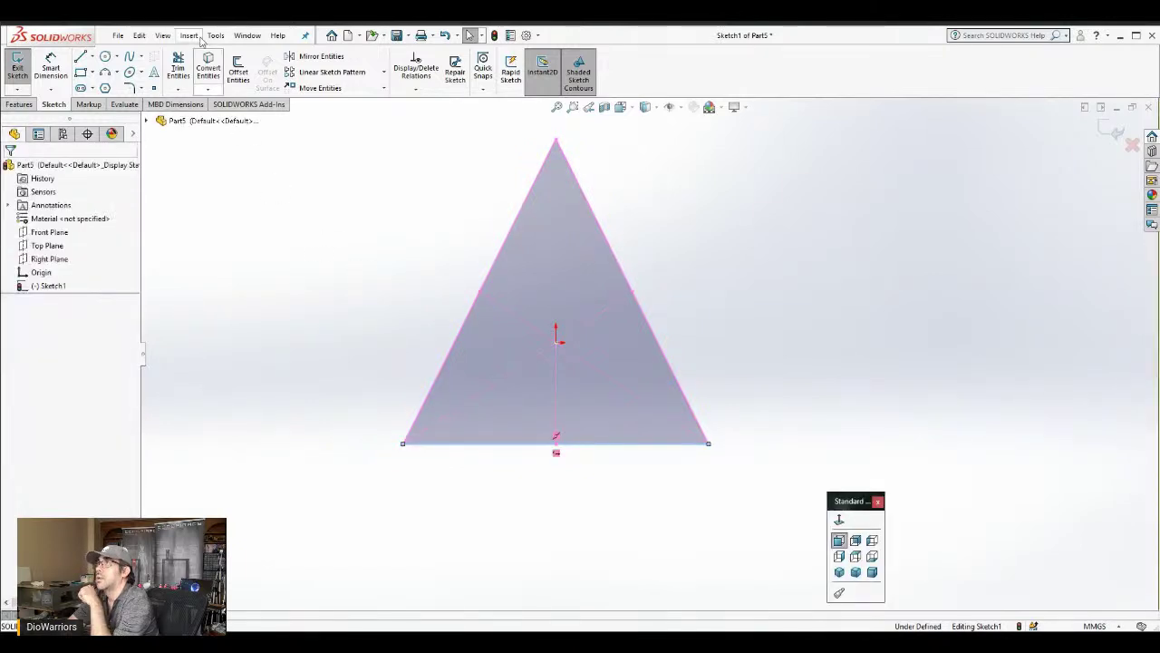
key("space")
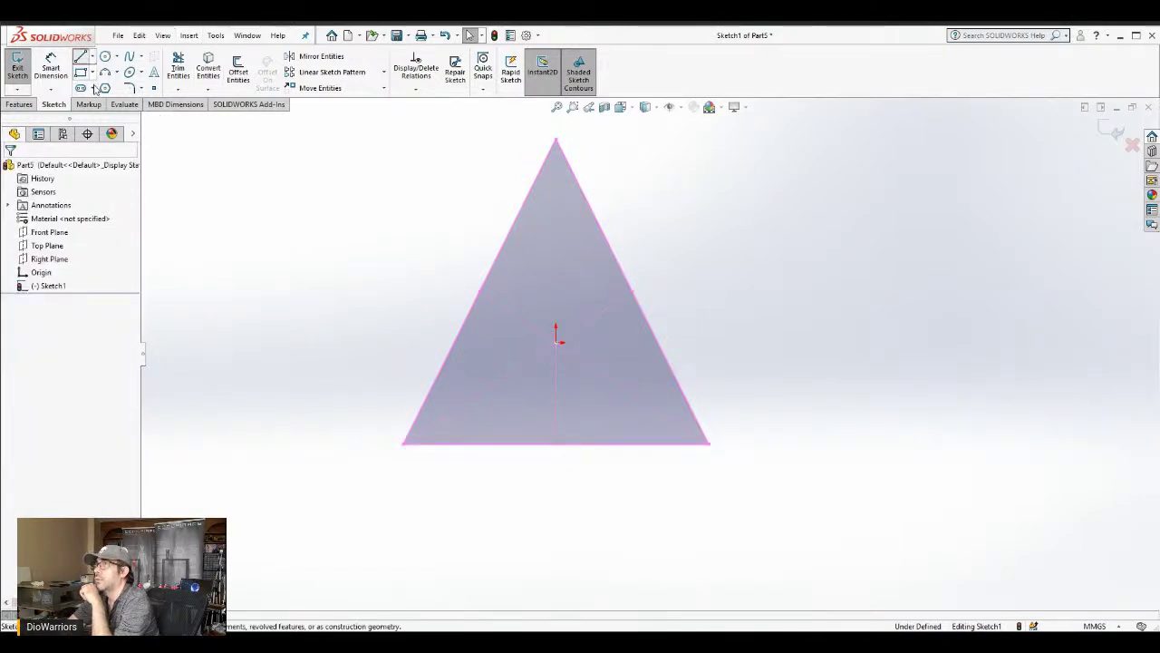
key("l")
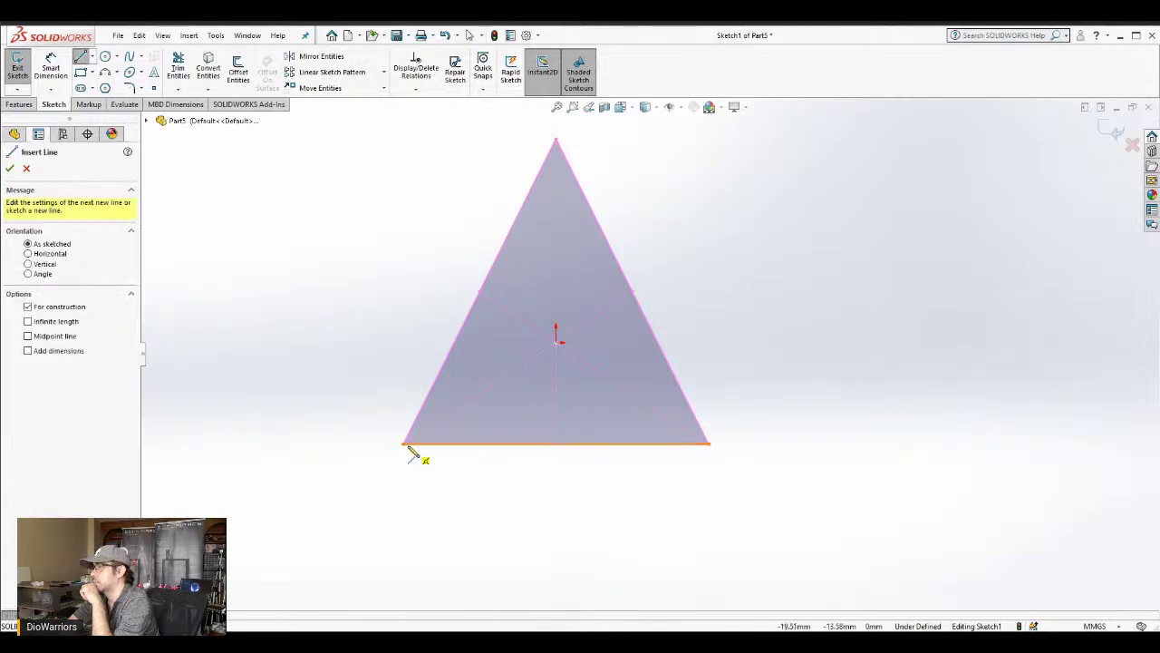
left_click(403, 444)
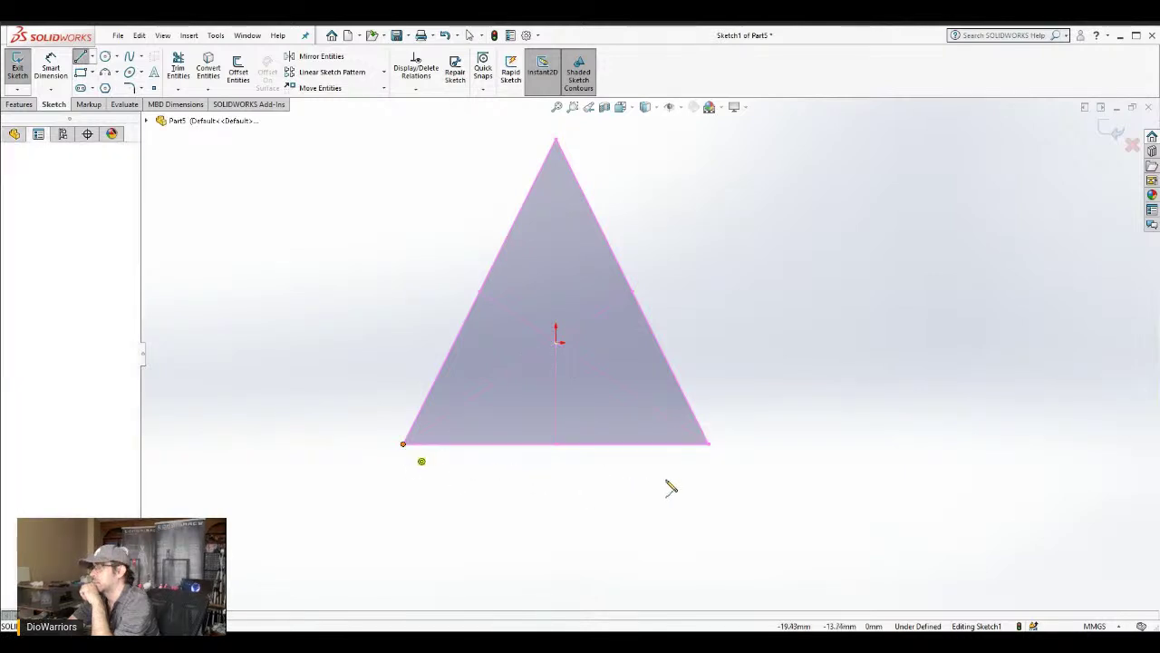
left_click(709, 444)
left_click(709, 446)
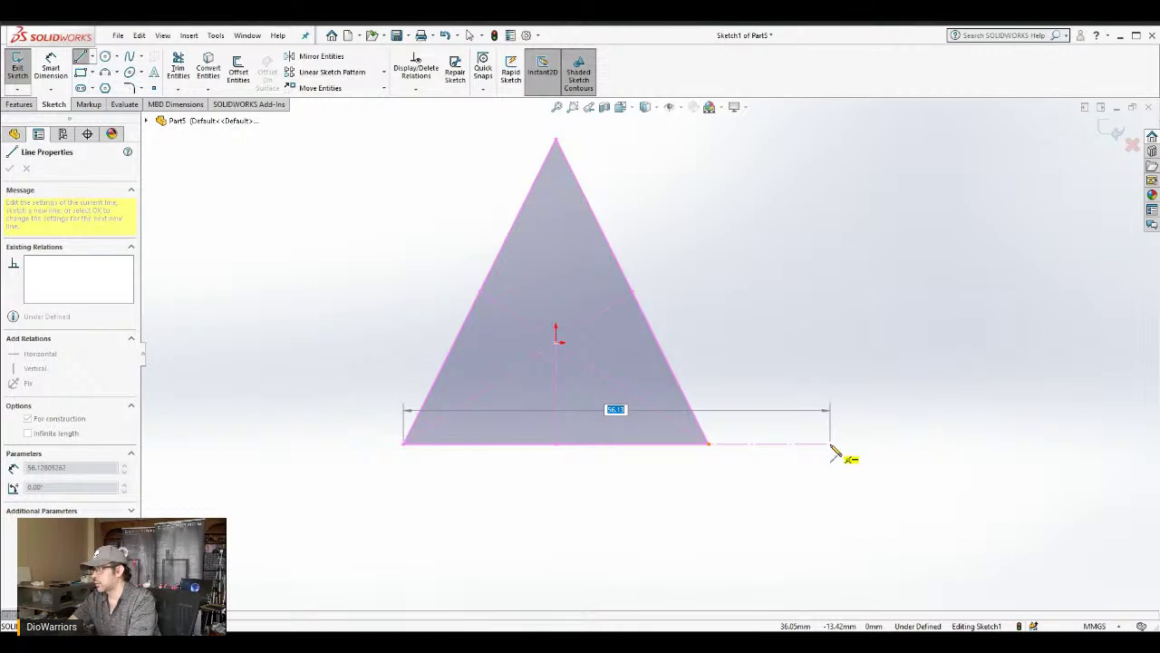
key("Escape")
key("Escape")
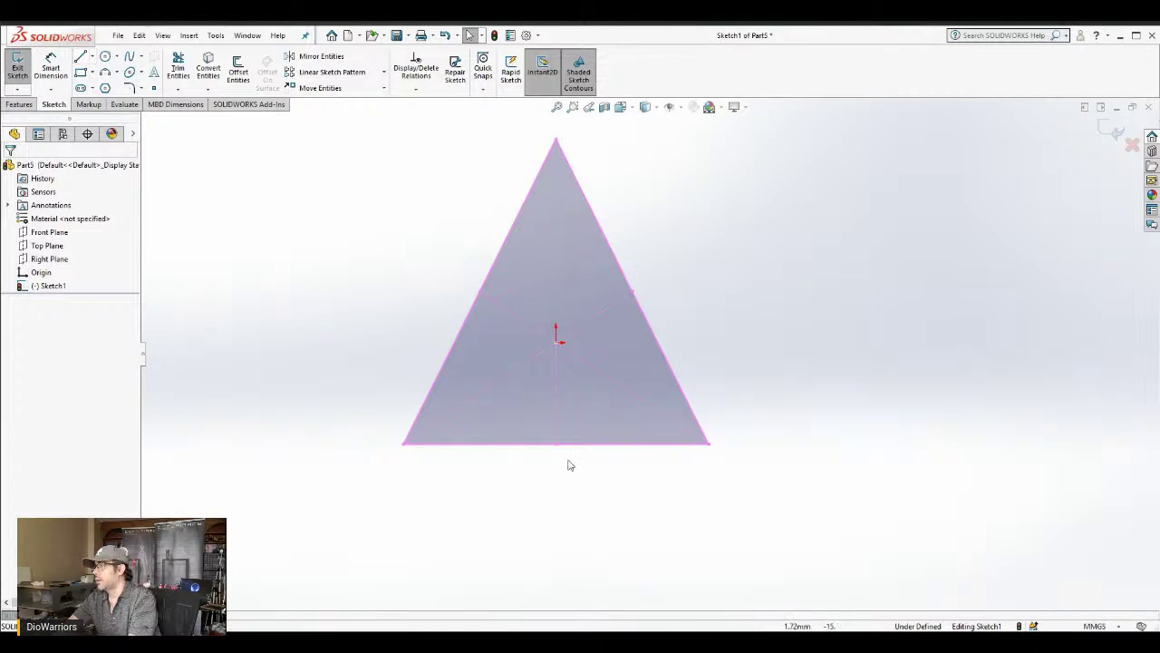
Draw a 50 mm horizontal construction line starting at the midpoint of the triangle's base and running past its right corner
left_click(85, 58)
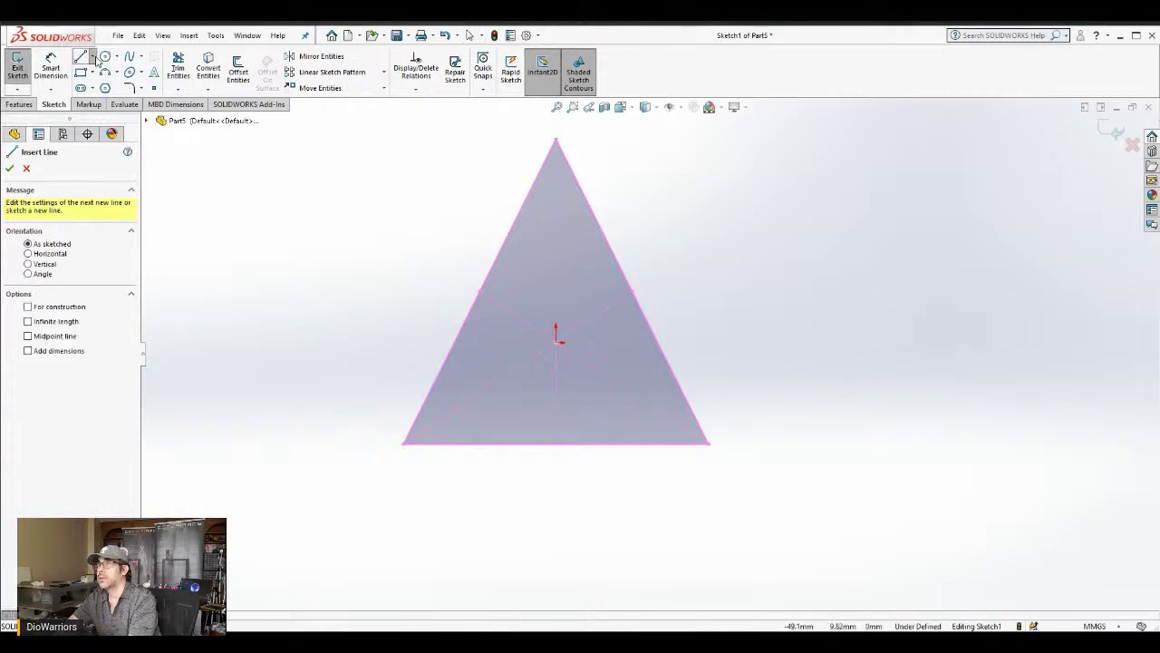
key("Escape")
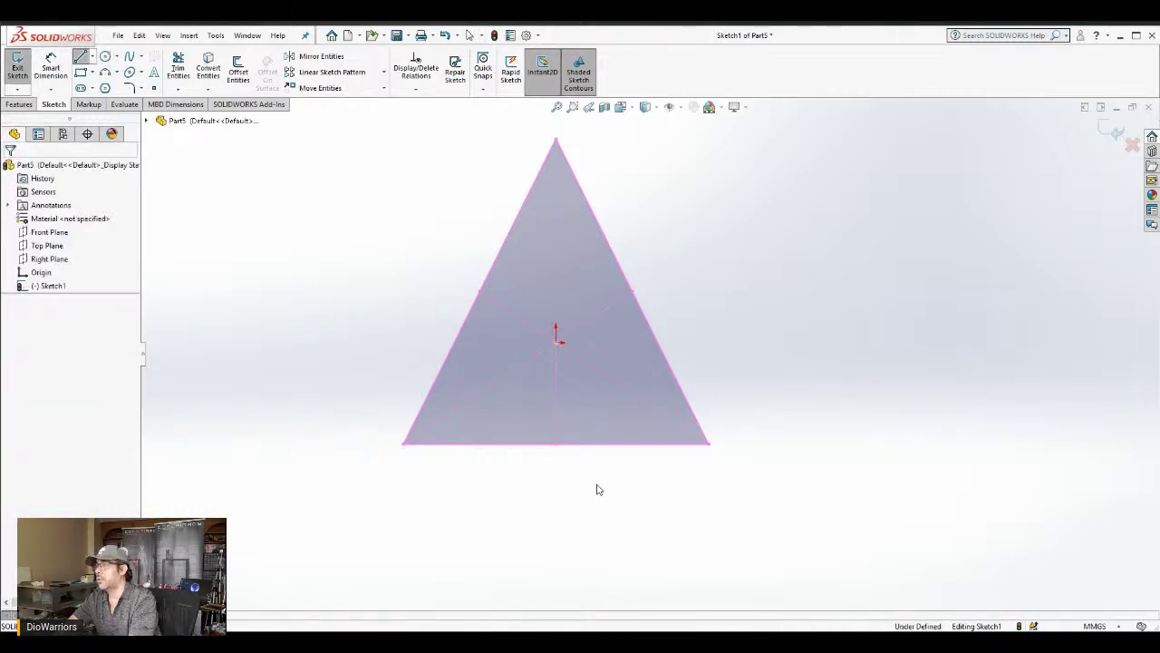
key("Return")
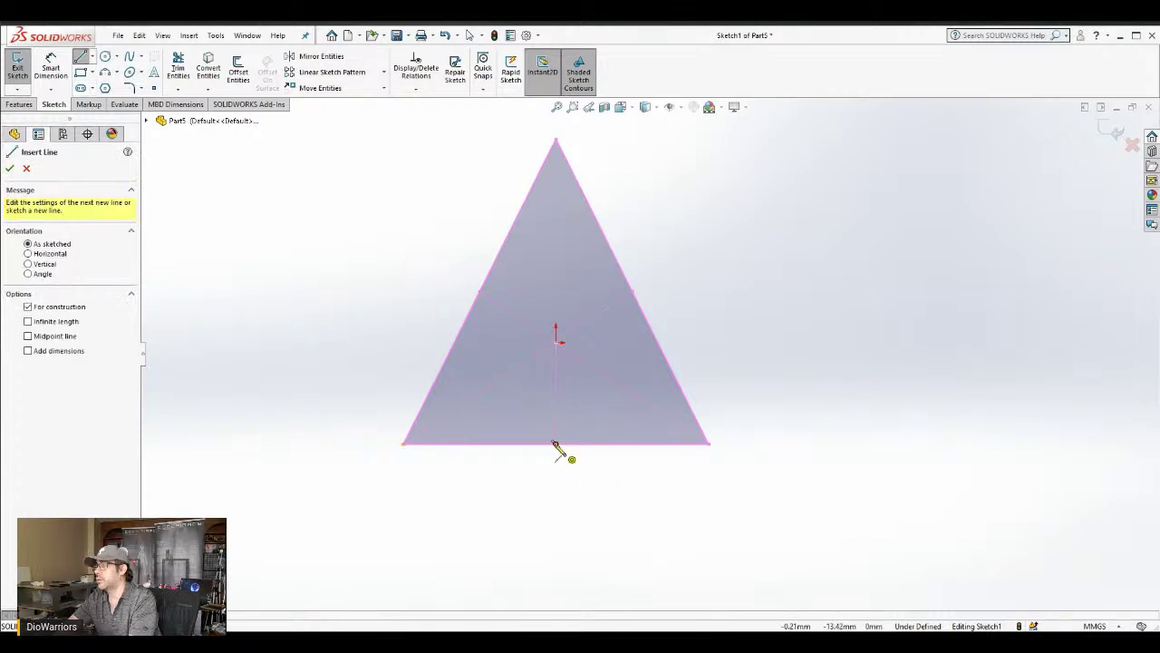
left_click(555, 444)
scroll(770, 460, "up", 2)
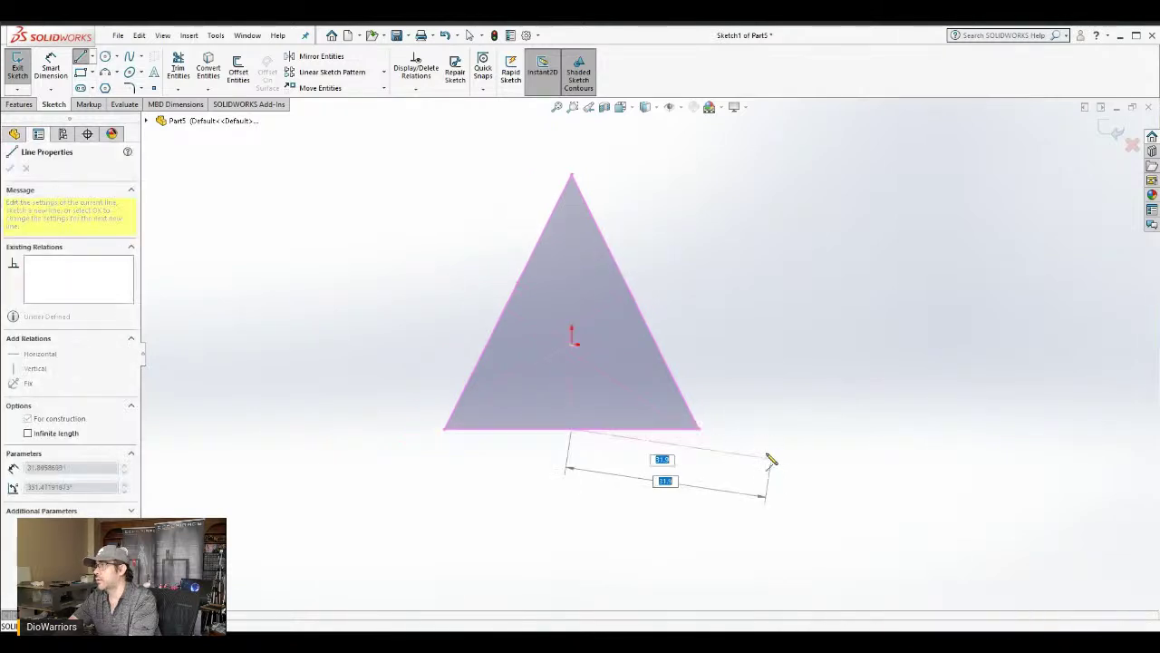
scroll(754, 448, "down", 2)
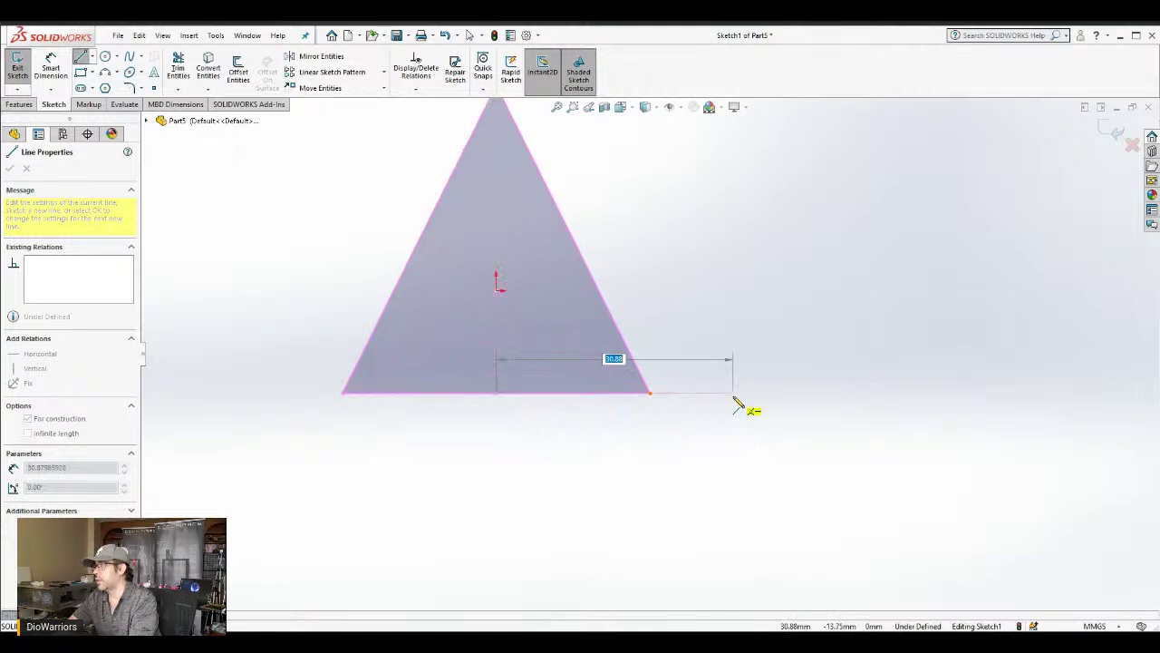
type("50")
key("Return")
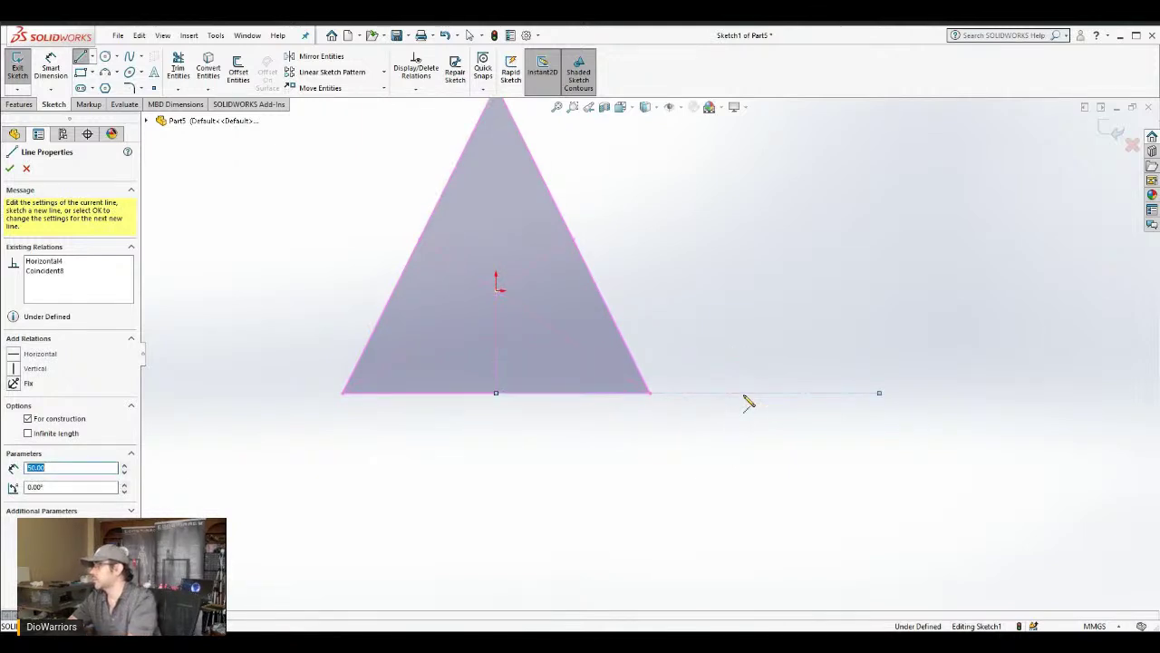
scroll(749, 401, "up", 3)
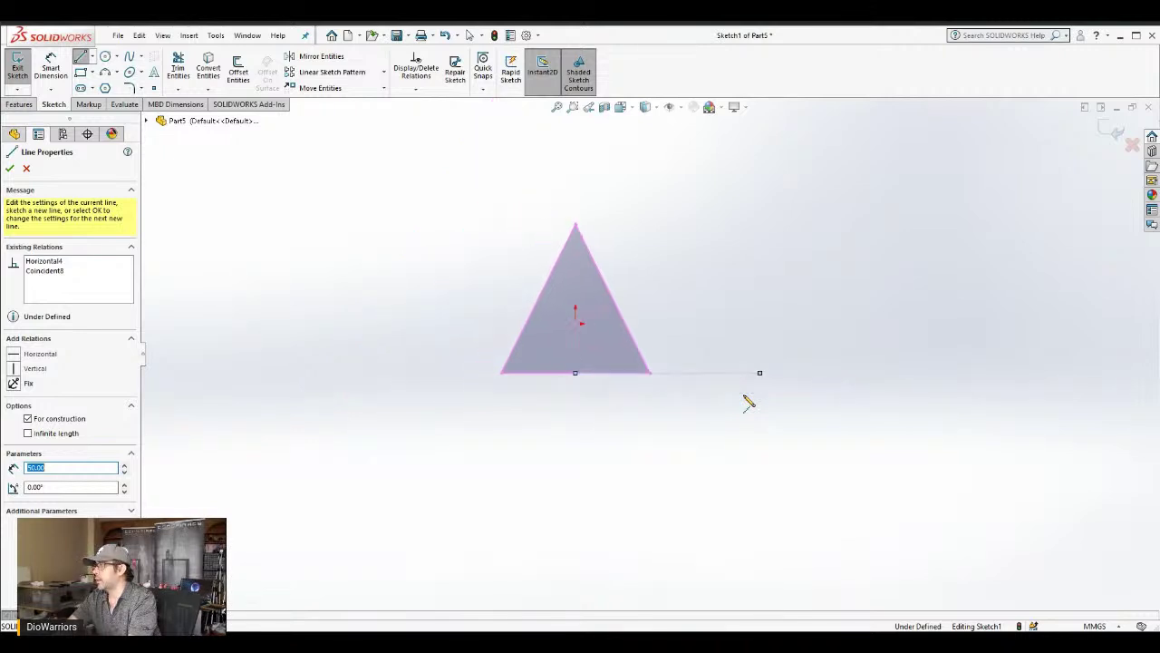
key("Escape")
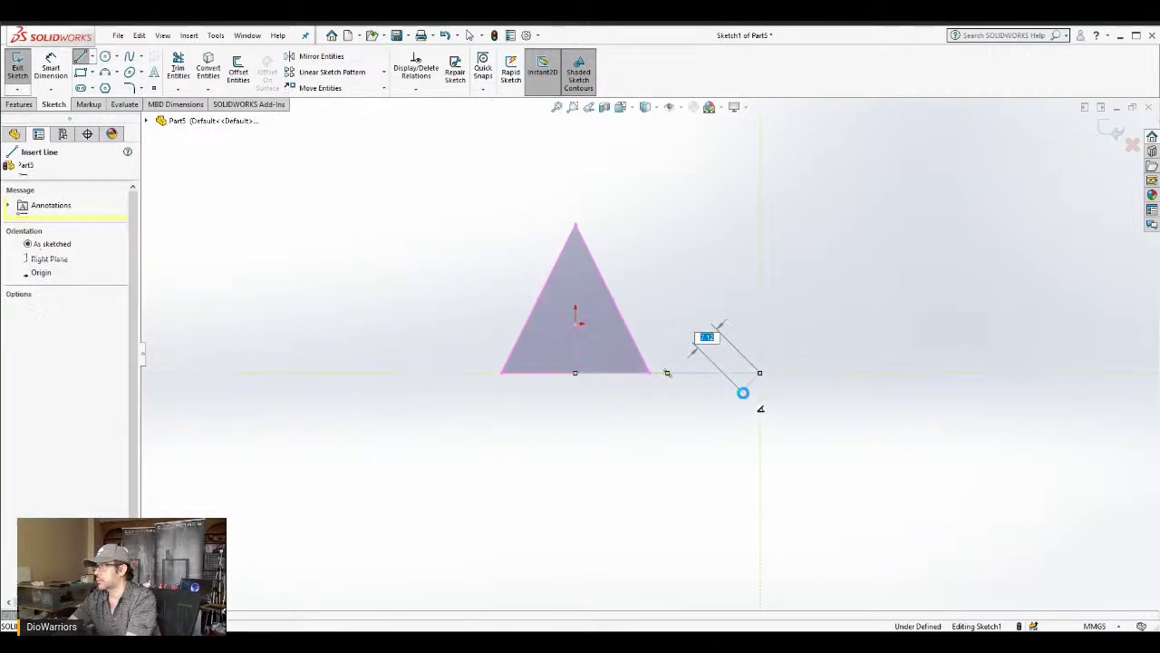
key("Escape")
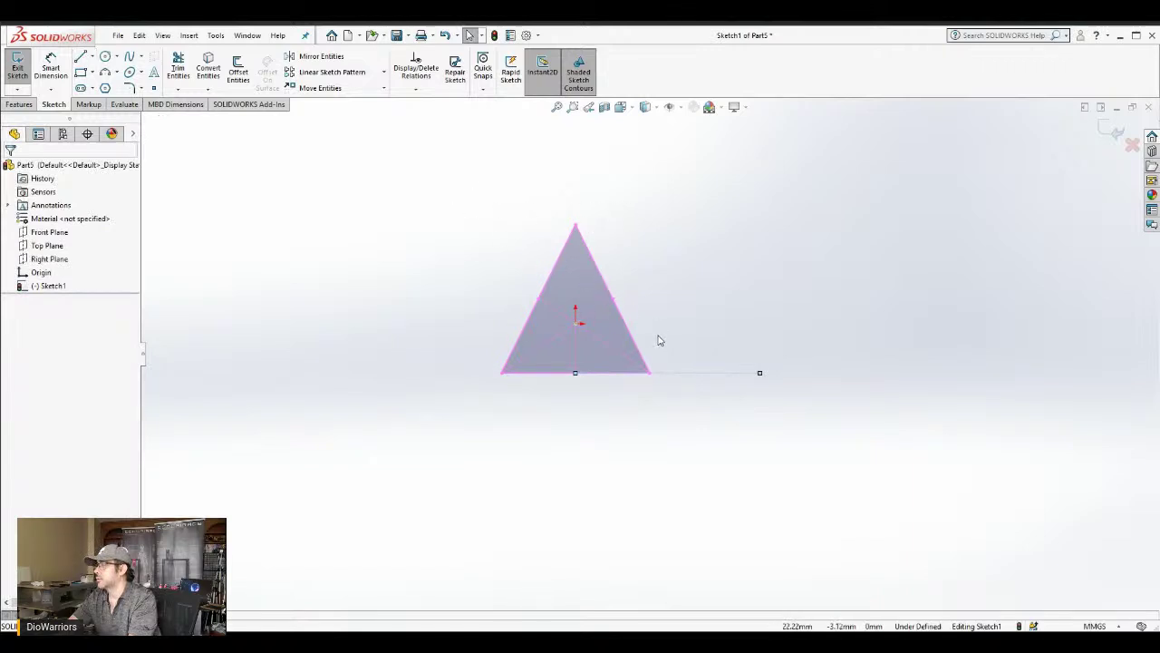
Exit the triangle sketch and start a new sketch on the Front Plane
left_click(1117, 134)
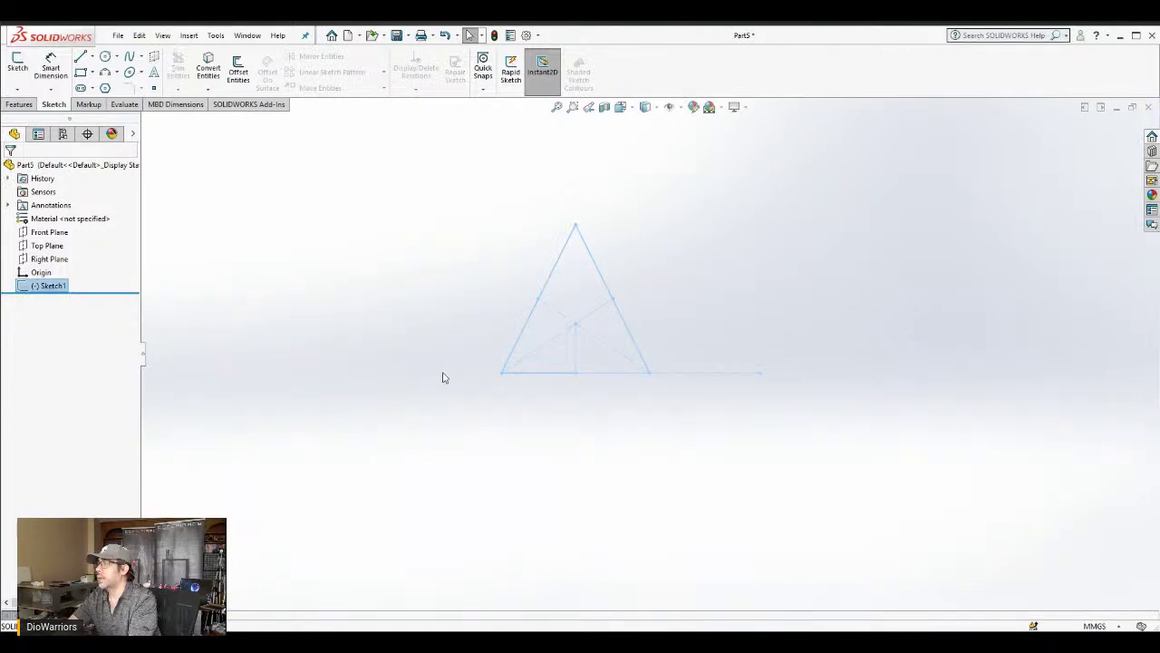
left_click(47, 234)
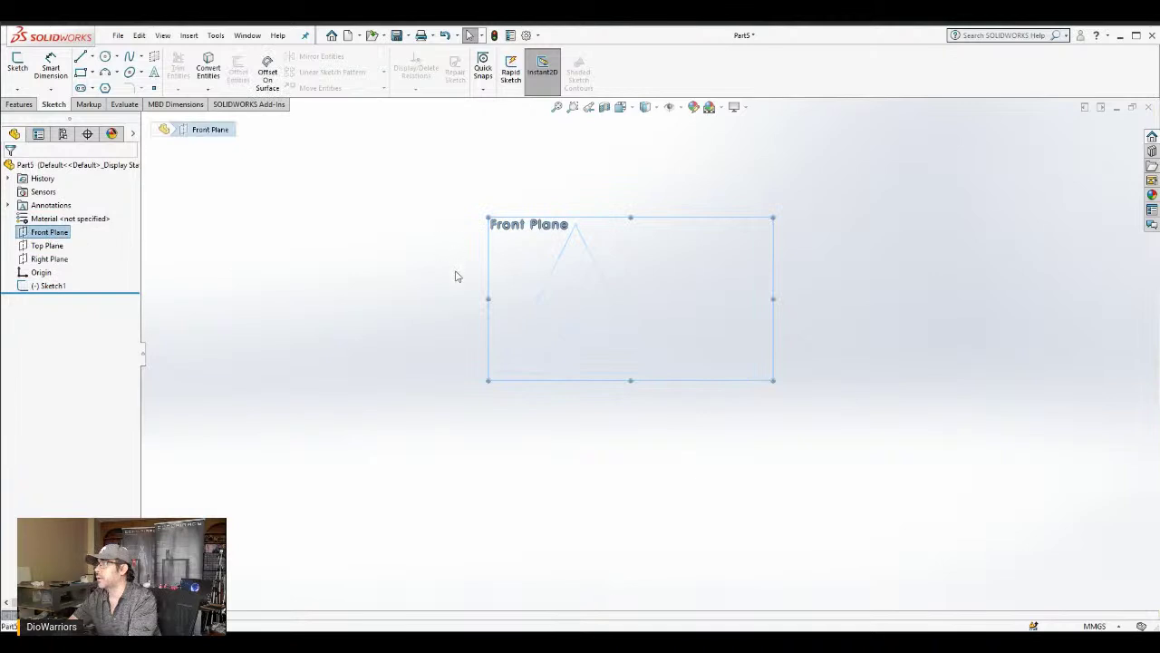
left_click(18, 63)
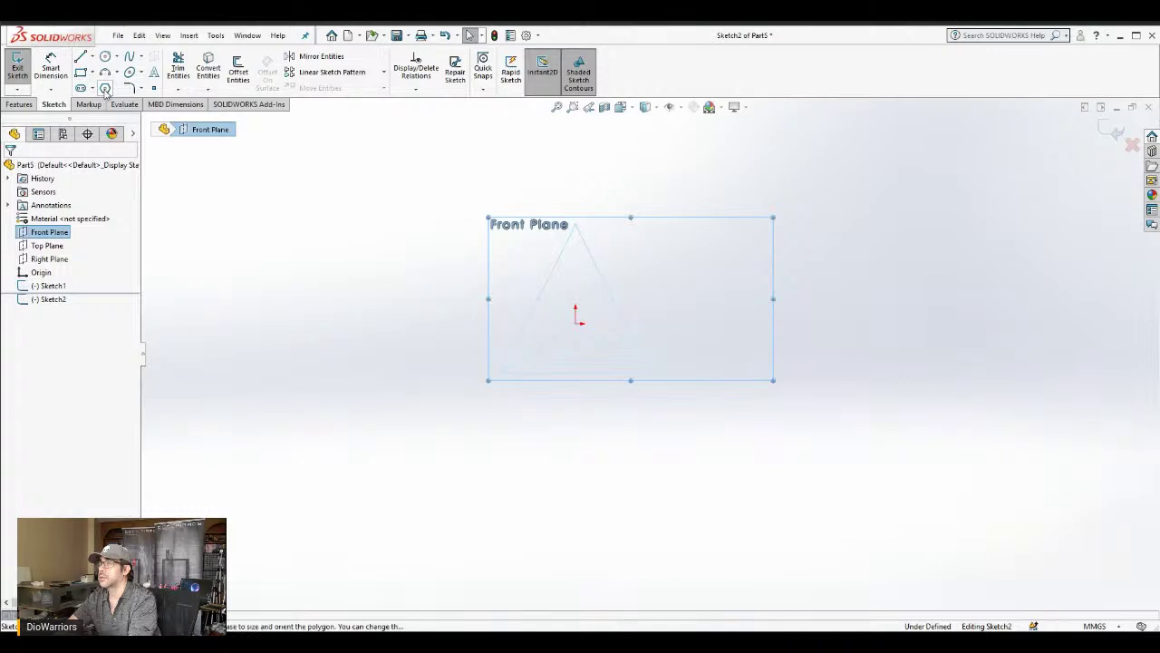
Draw a three-sided inscribed-circle polygon centred on the origin, about 57.6 mm in circle diameter, surrounding the existing triangle
left_click(105, 88)
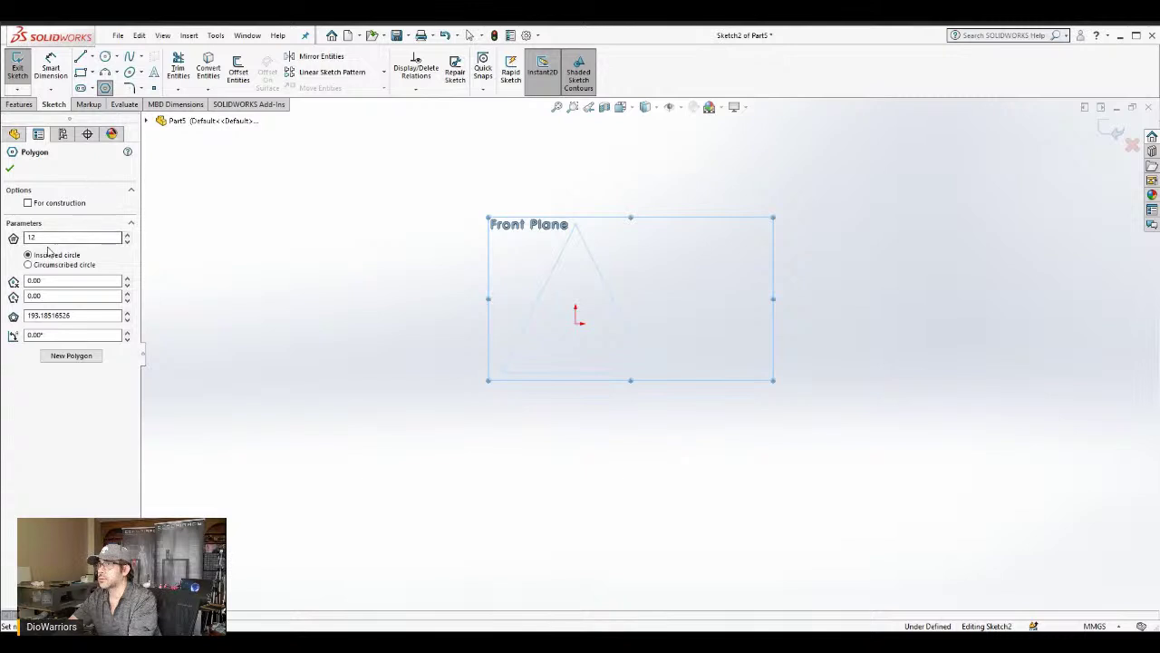
left_click_drag(58, 238, 12, 237)
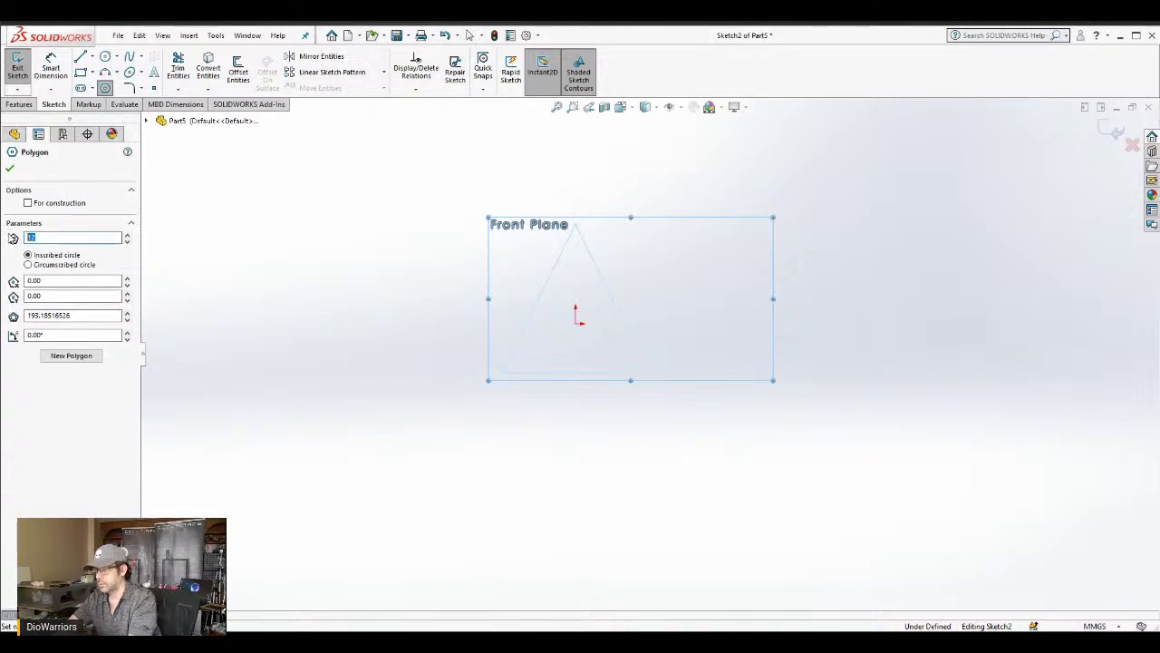
type("3")
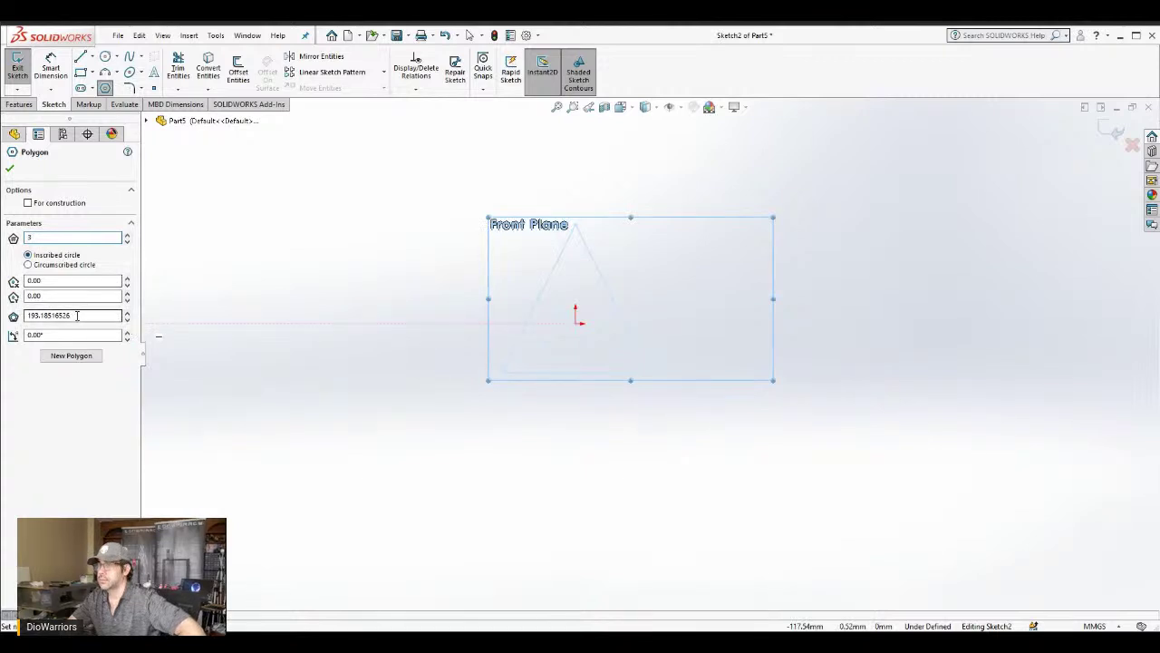
left_click(577, 324)
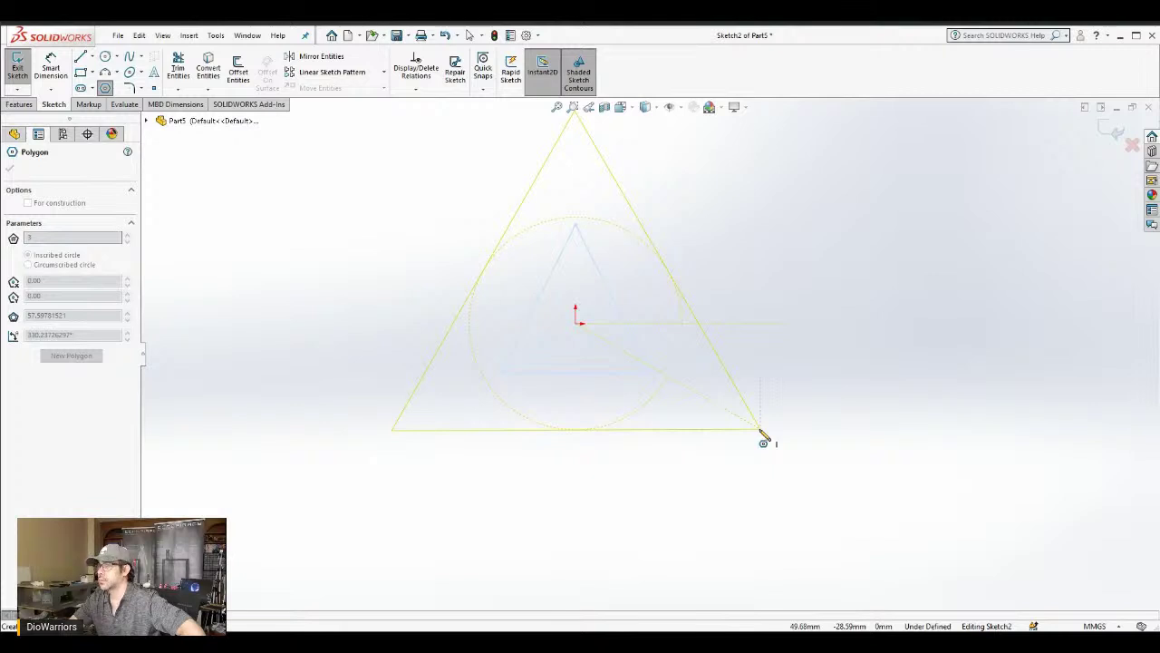
left_click(763, 434)
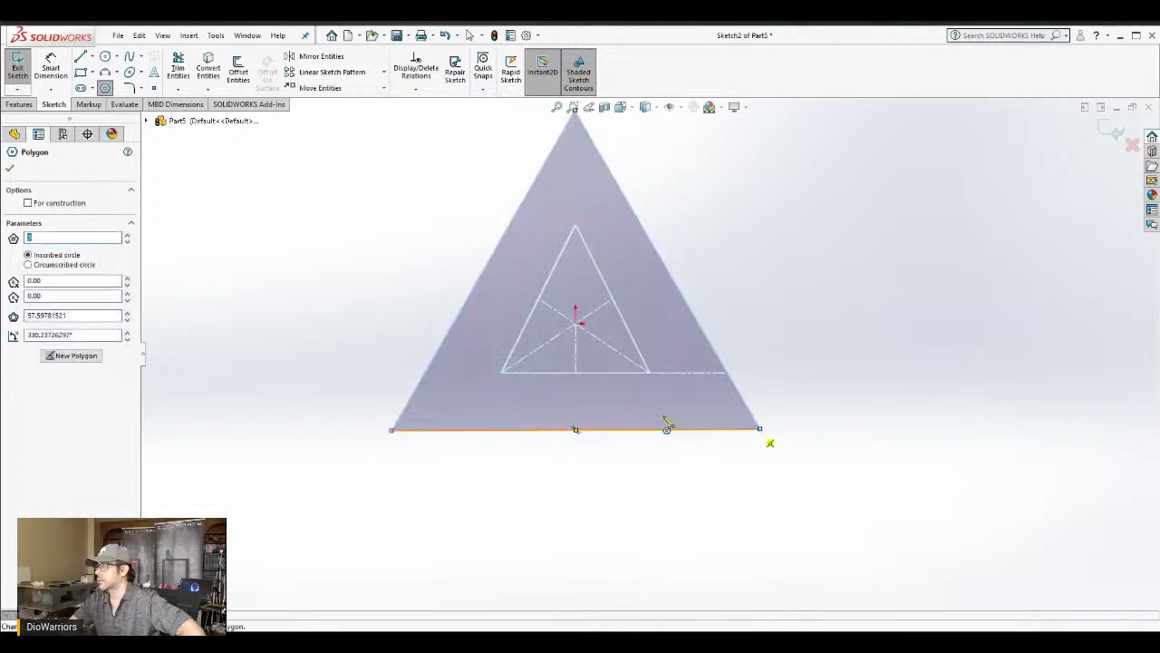
Set the new polygon's inscribed circle diameter to 50 mm
double_click(73, 316)
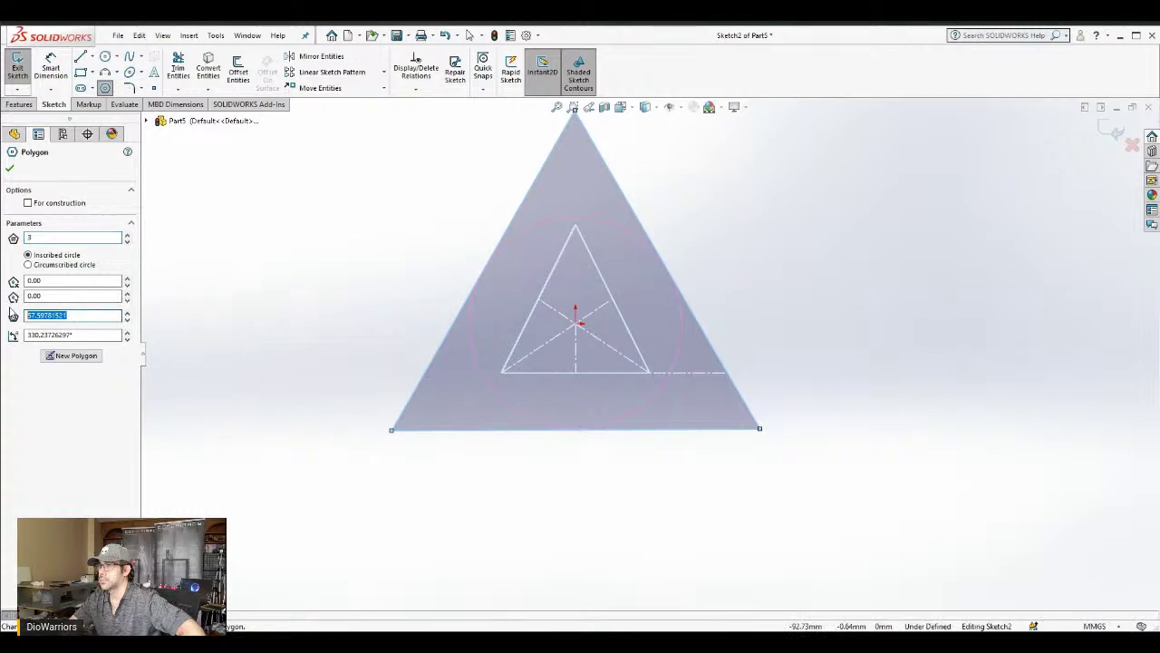
type("50")
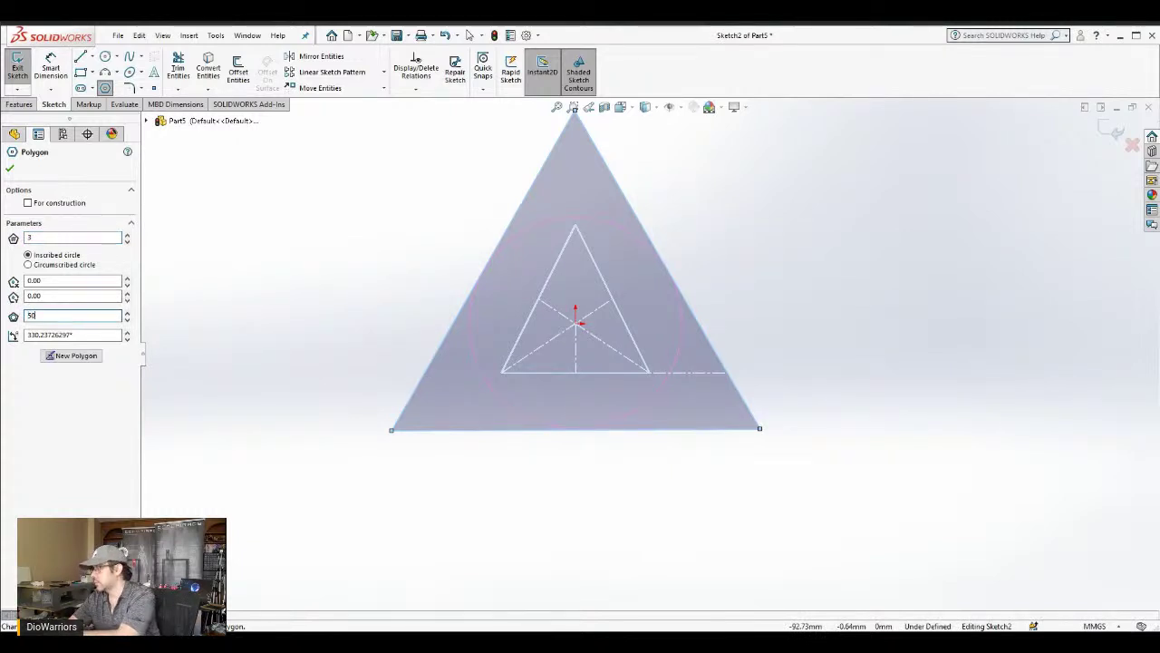
key("Return")
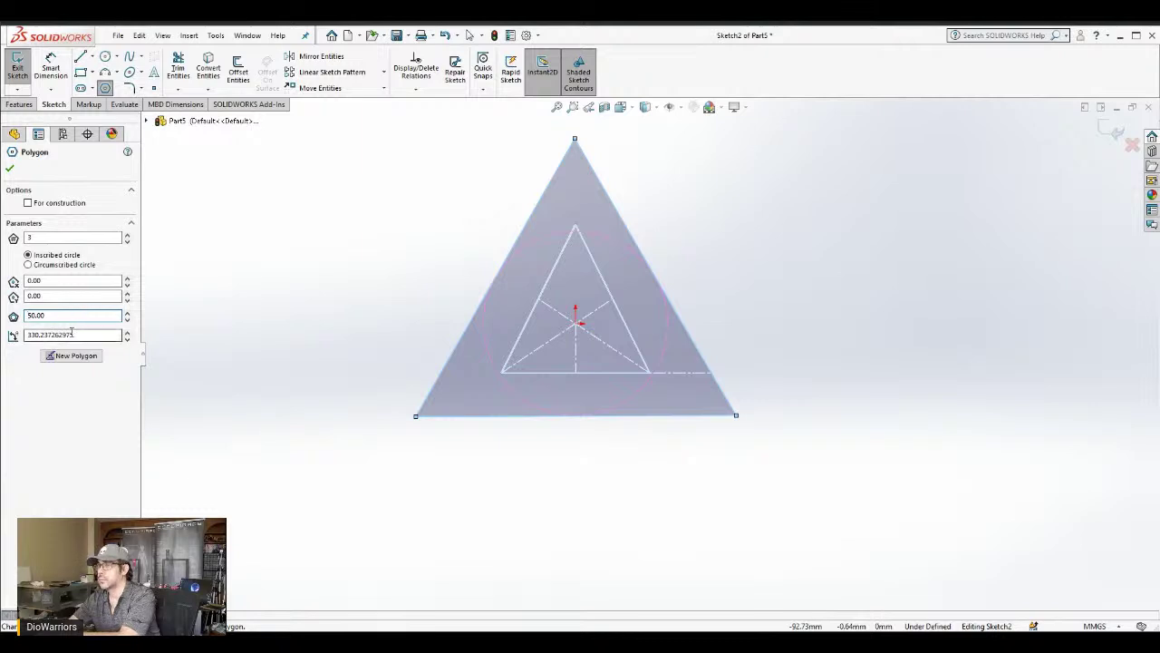
Try a rotation angle of 320° for the new polygon
left_click_drag(86, 334, 12, 335)
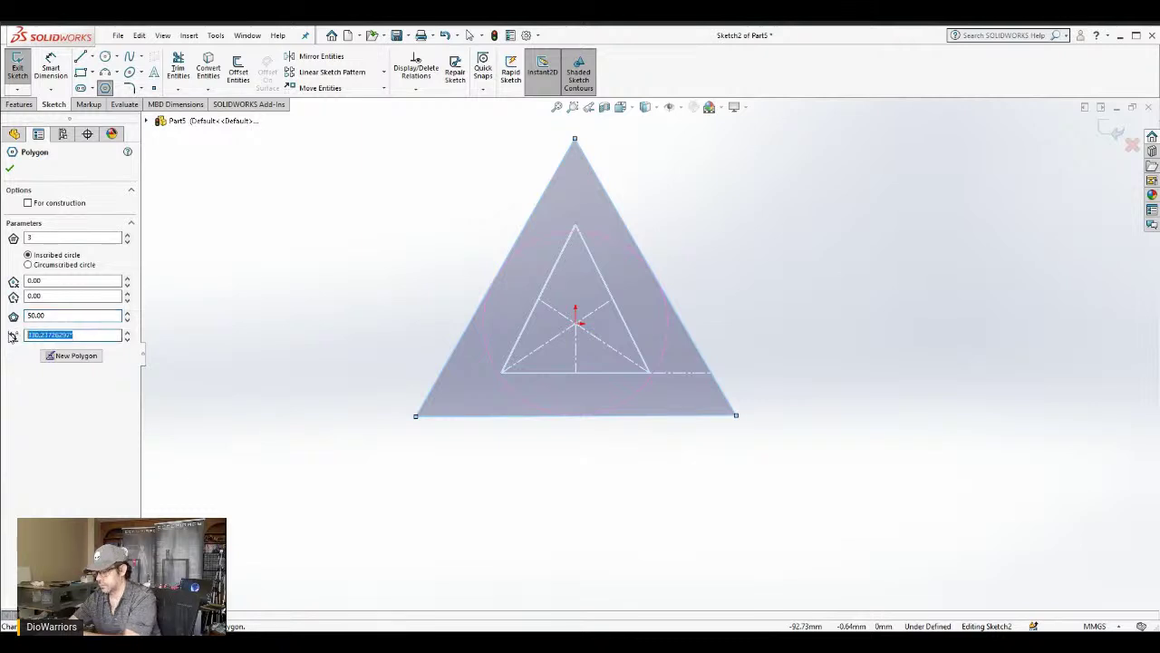
type("329")
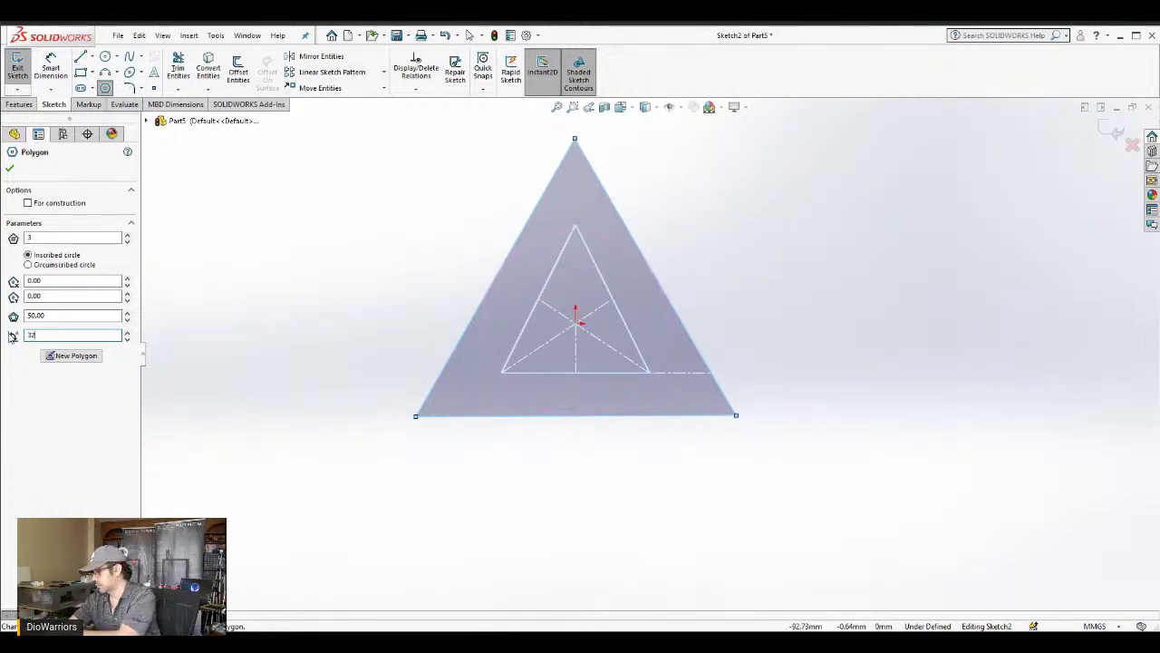
key("Return")
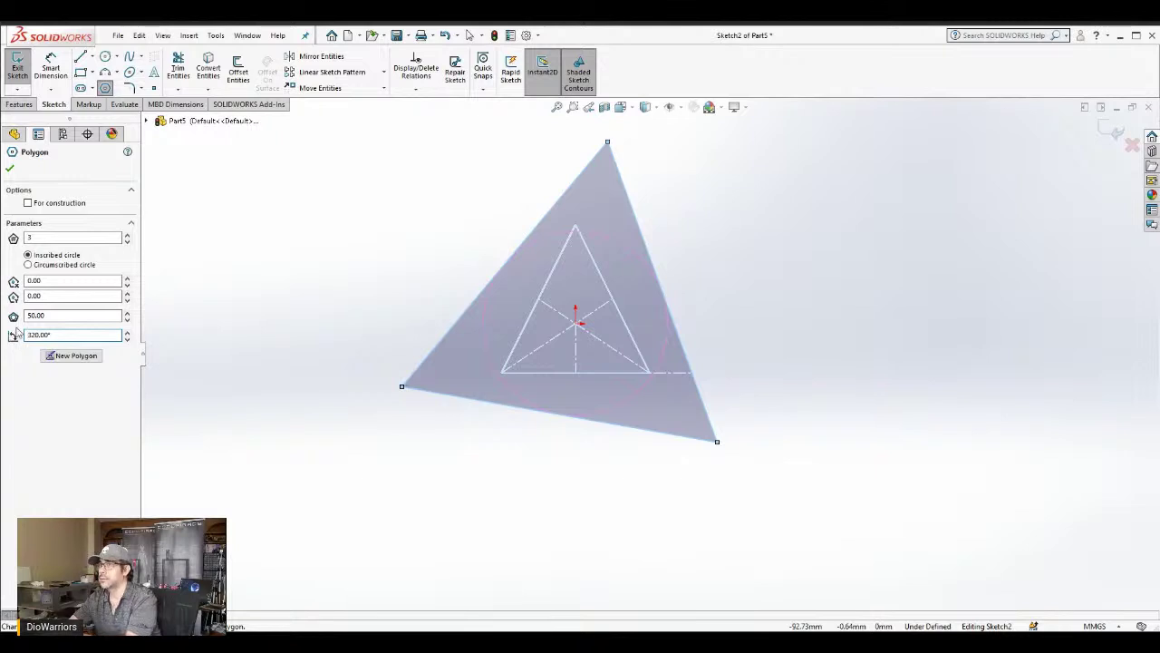
Set the larger polygon's rotation angle to 330° and finish the Polygon command
left_click_drag(54, 336, 21, 335)
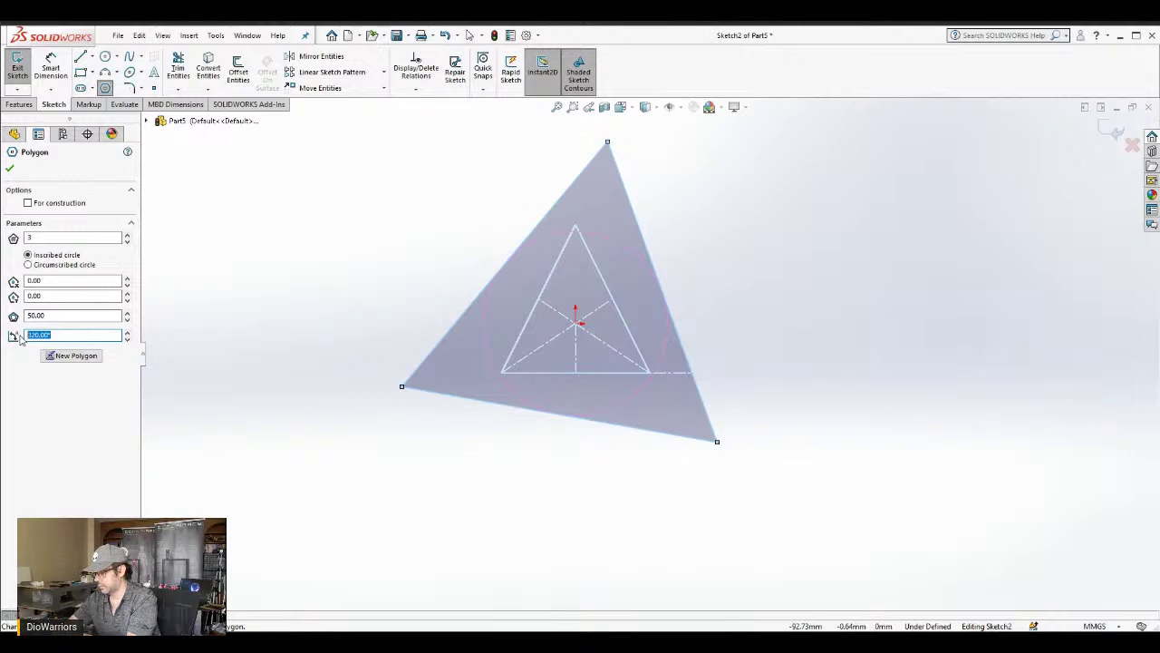
type("330")
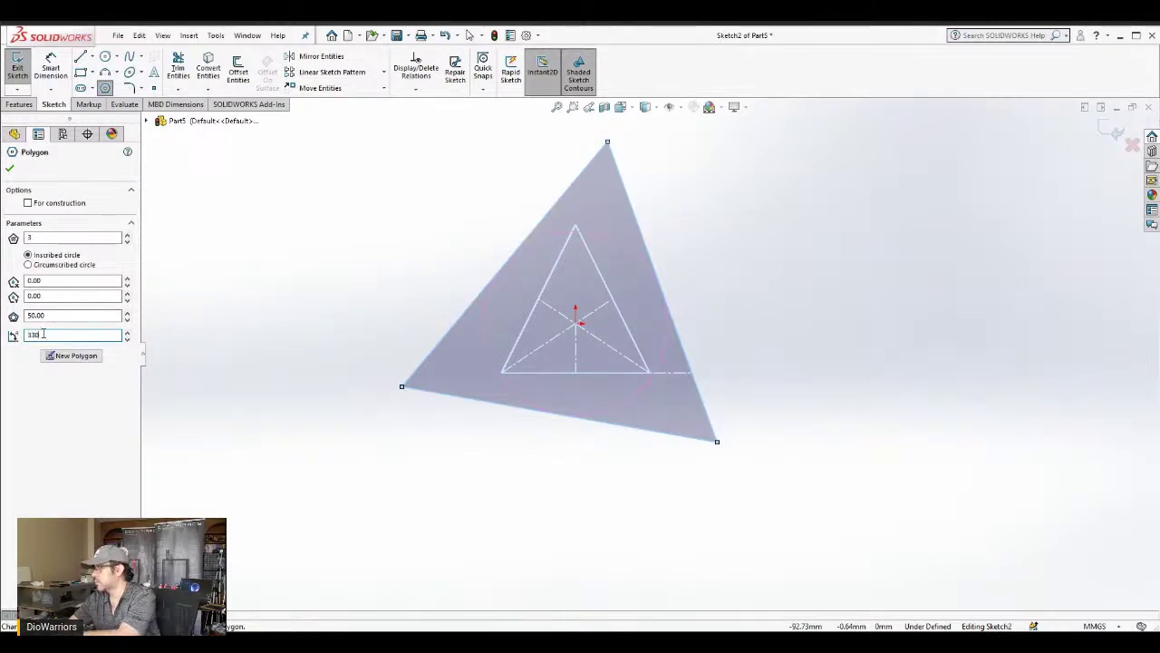
key("Return")
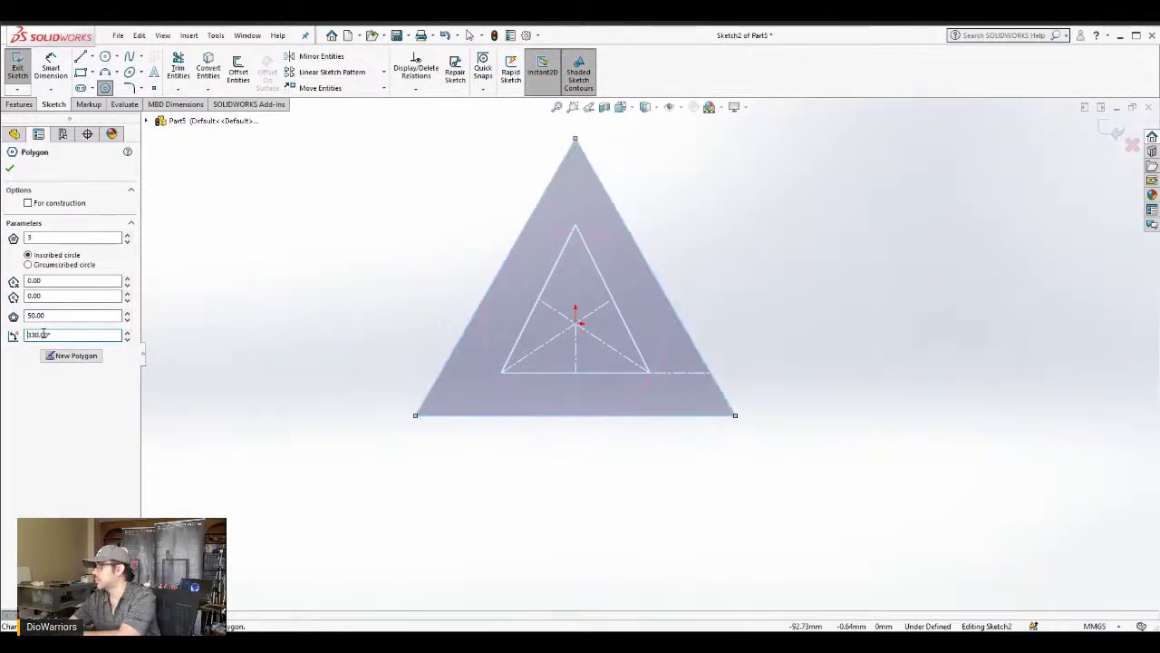
double_click(43, 334)
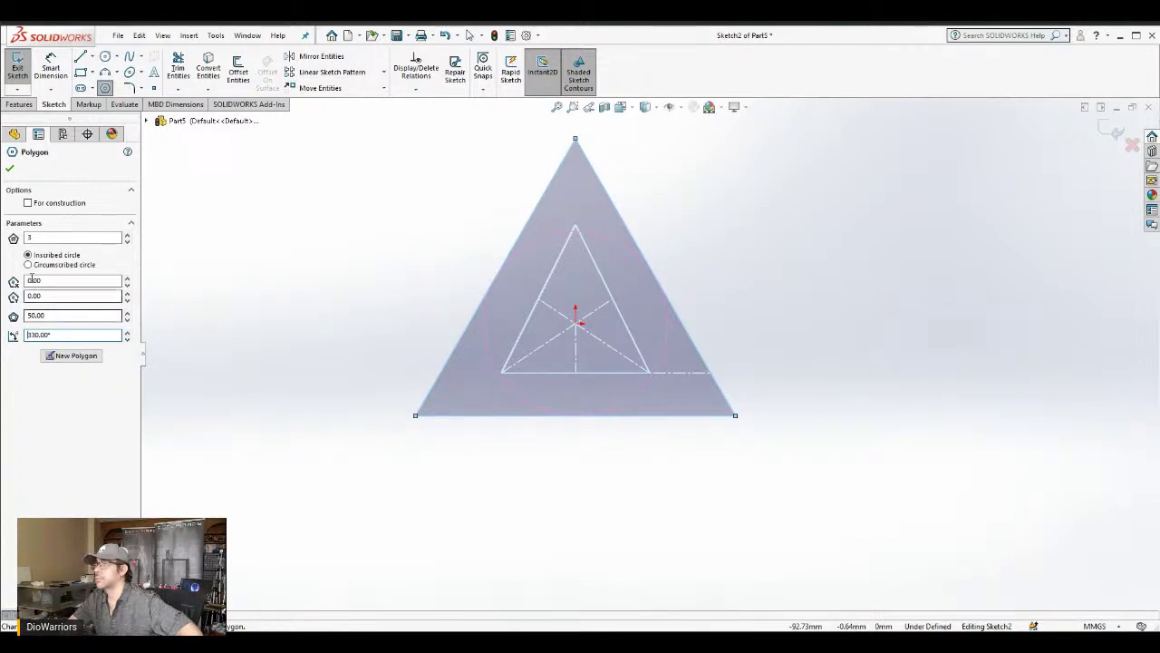
left_click(10, 169)
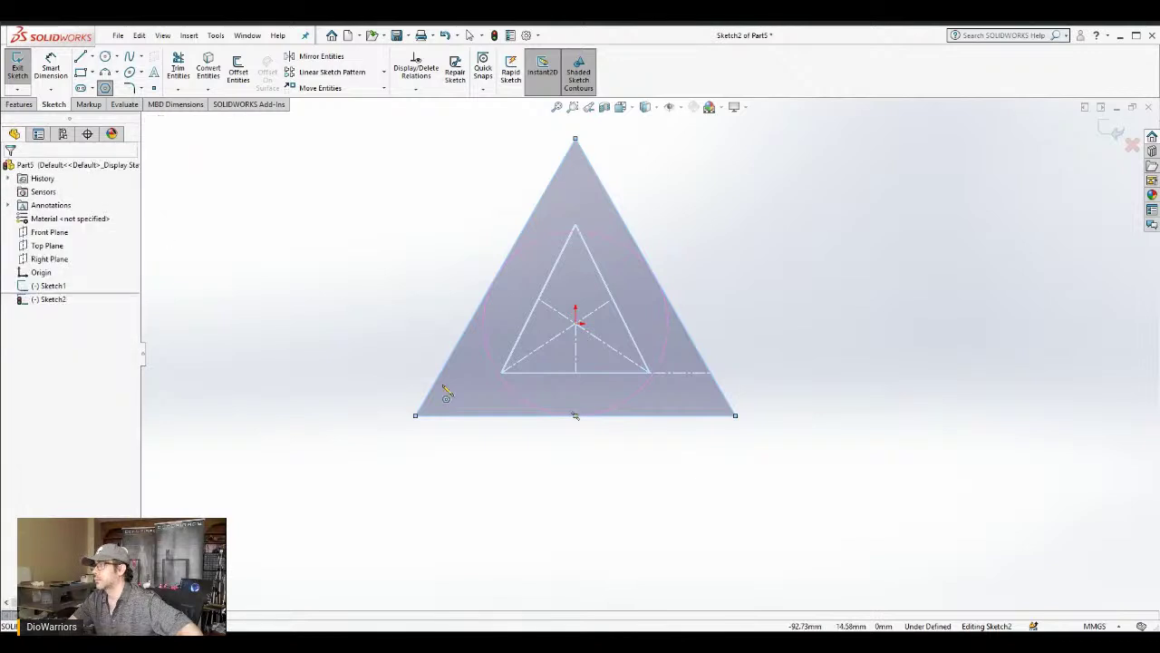
key("Escape")
Inspect the line properties of the larger triangle's three sides and the properties of its inscribed construction circle
left_click(640, 416)
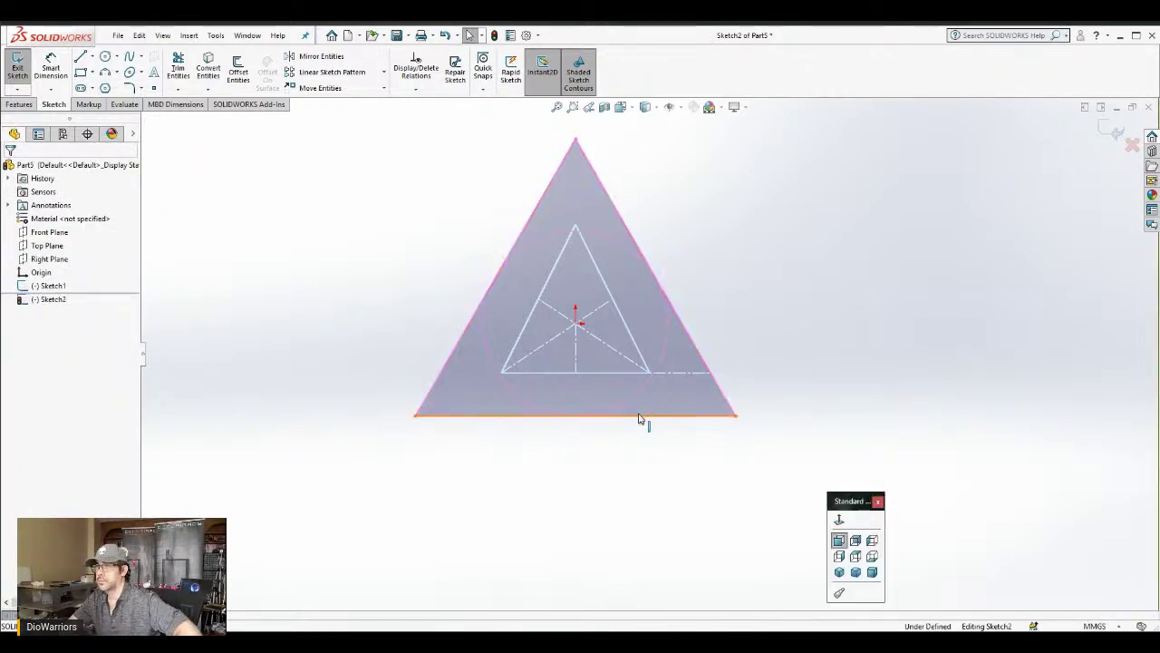
left_click(638, 416)
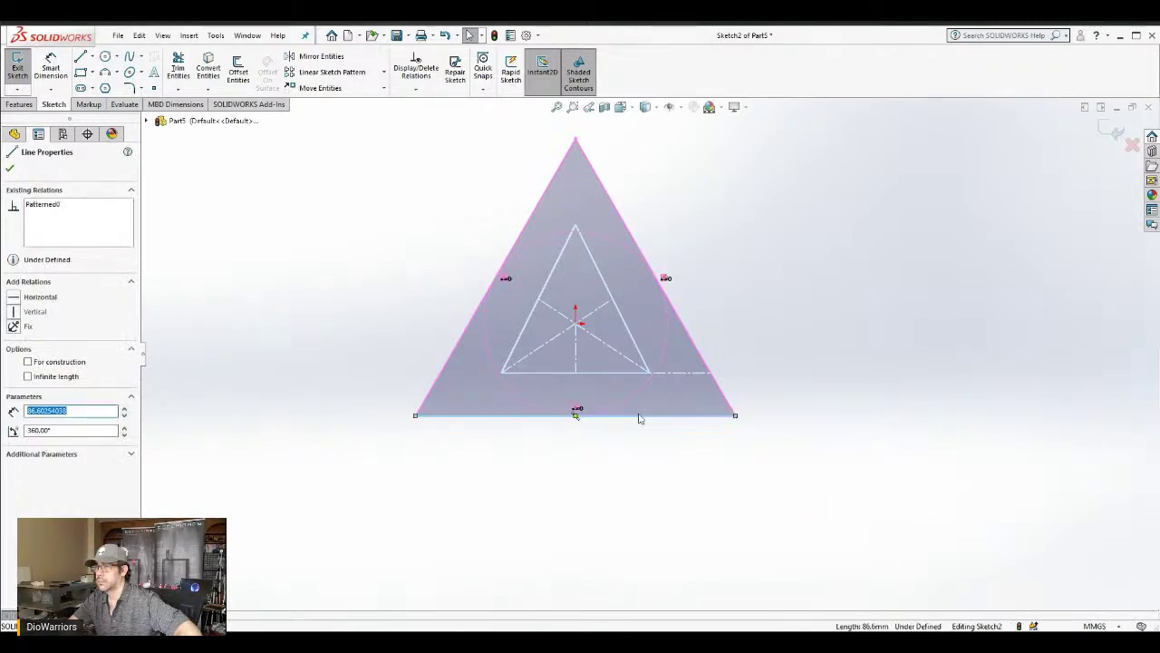
left_click(441, 372)
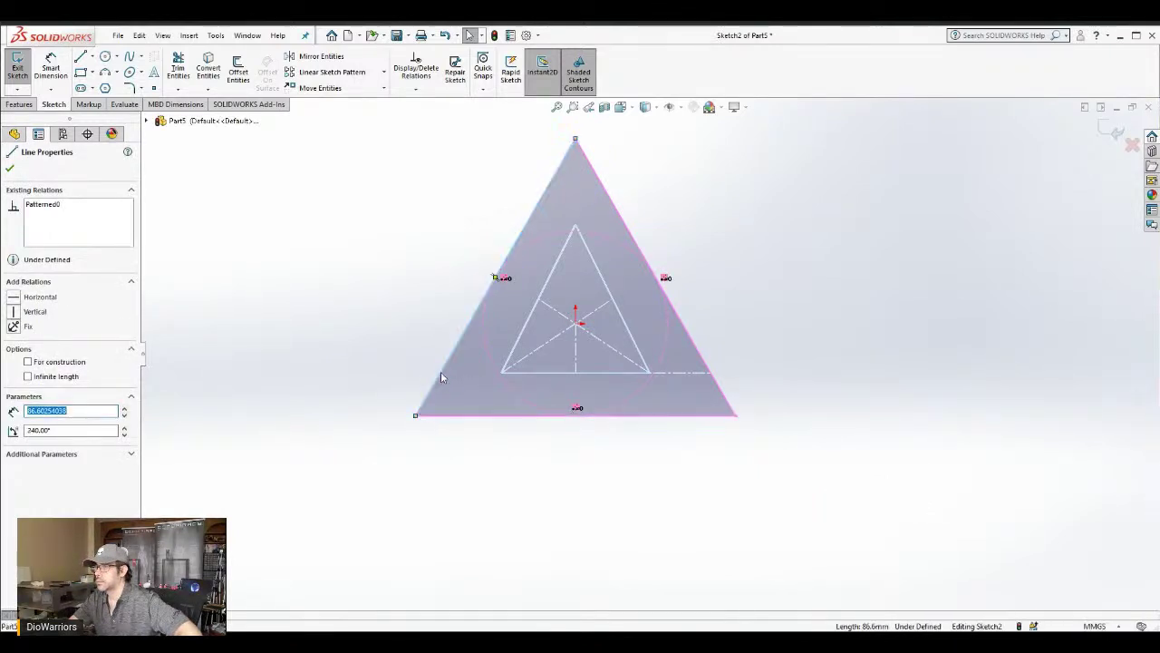
left_click(724, 397)
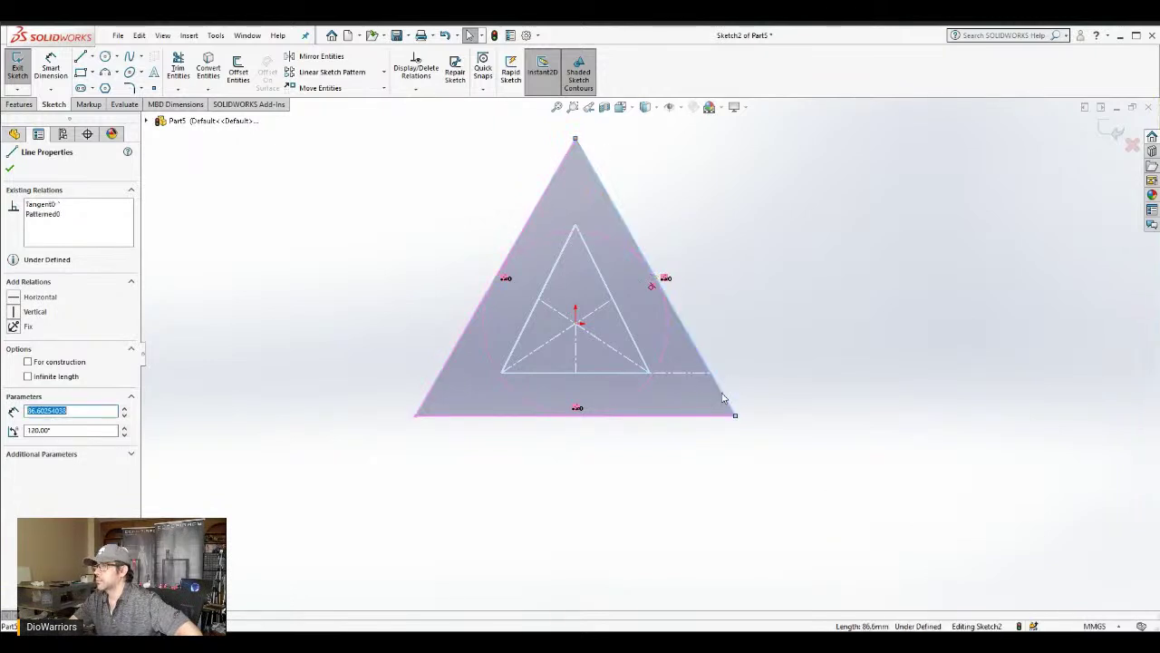
left_click(682, 434)
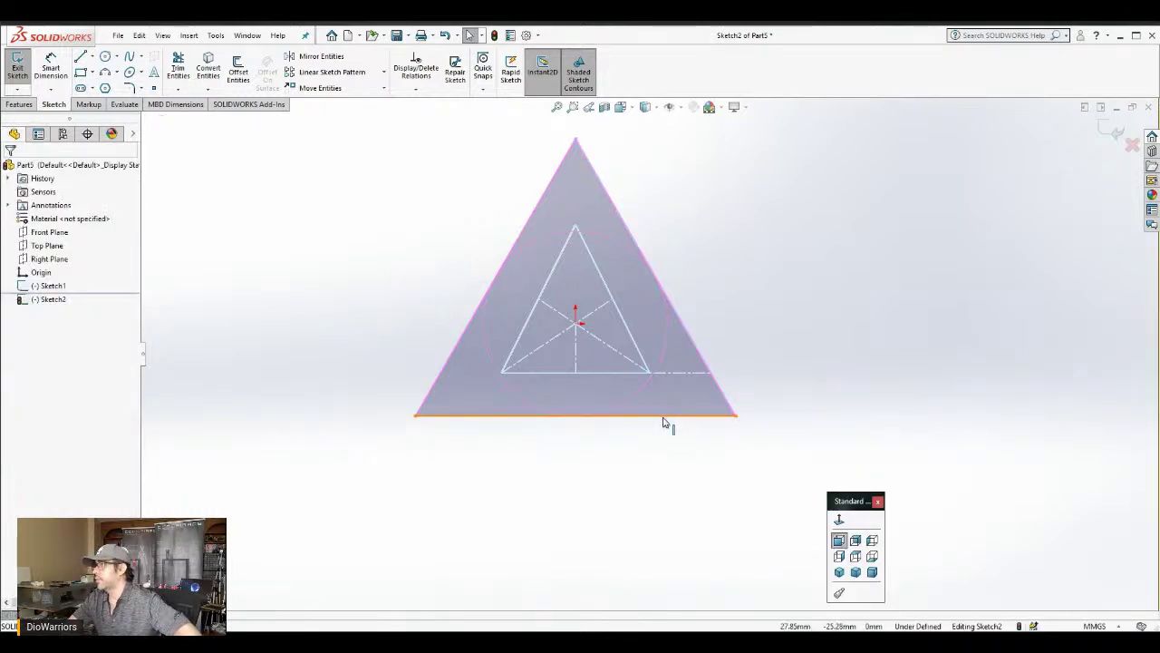
left_click(682, 422)
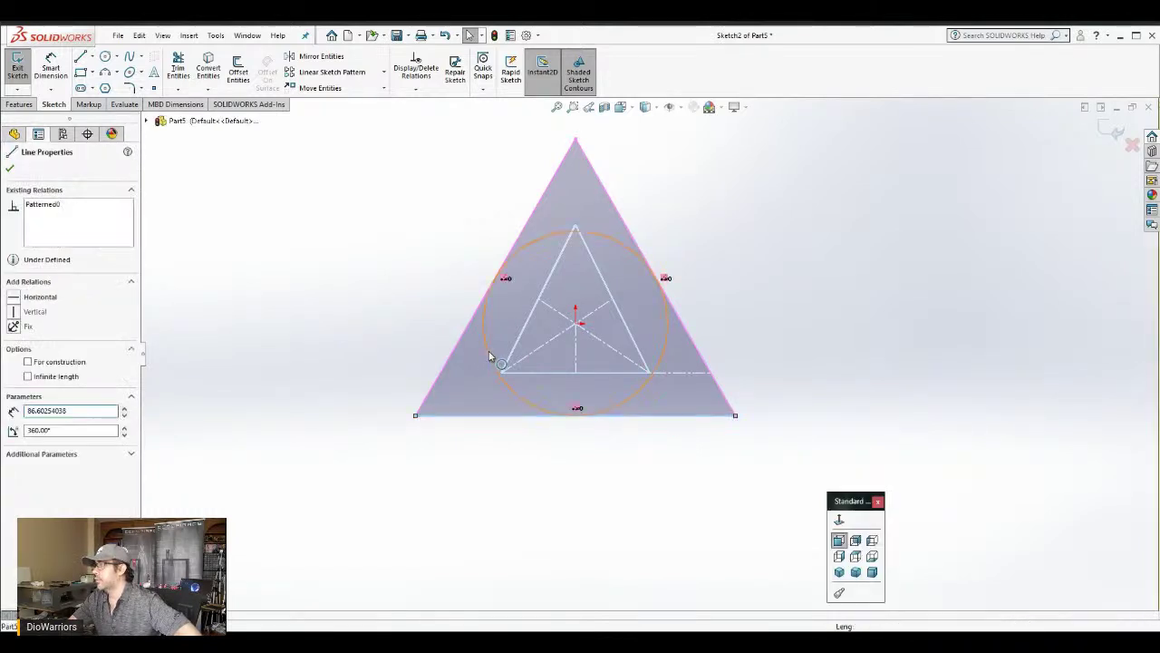
left_click(488, 351)
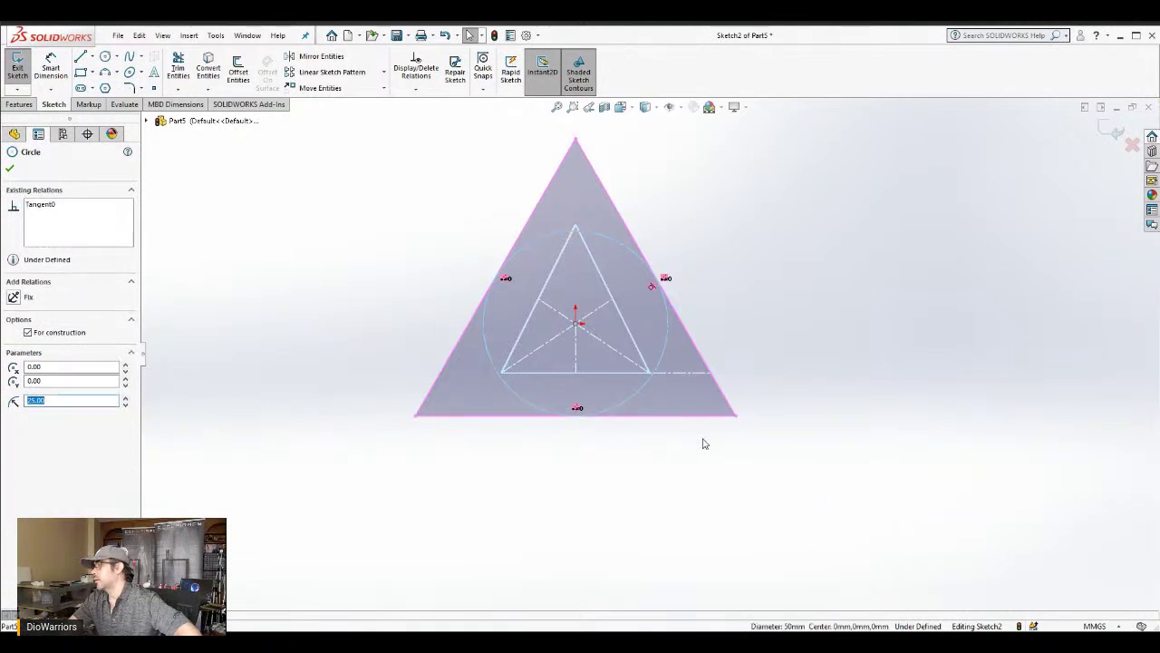
left_click(698, 430)
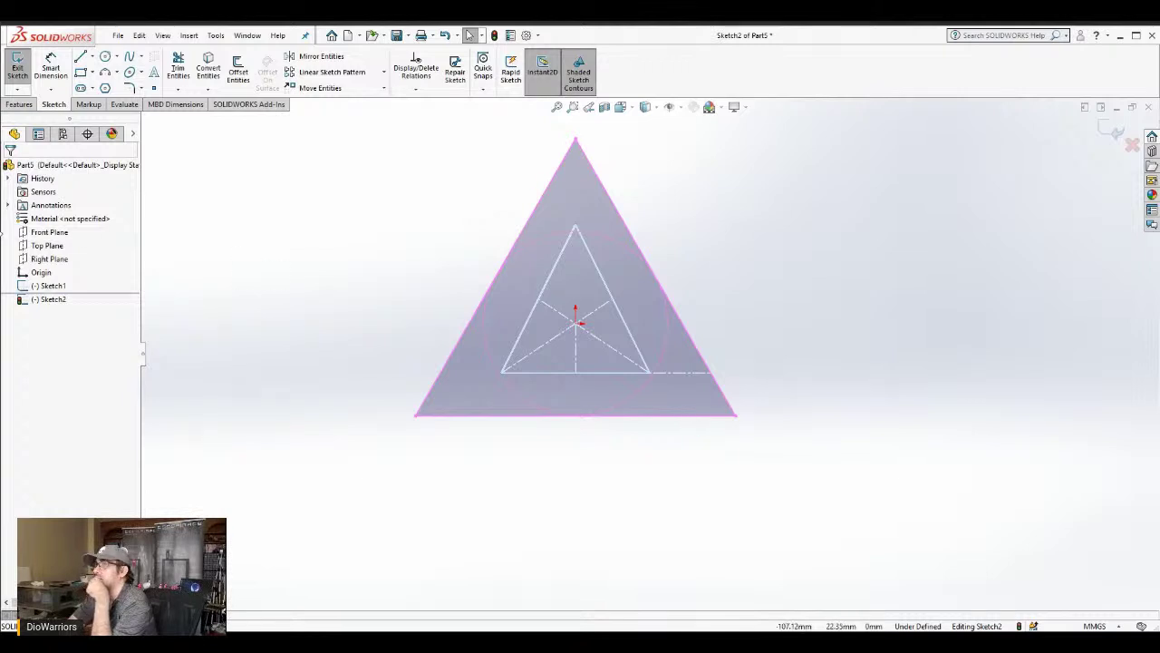
Exit the sketch and hide the larger triangle's sketch, Sketch2
left_click(1115, 133)
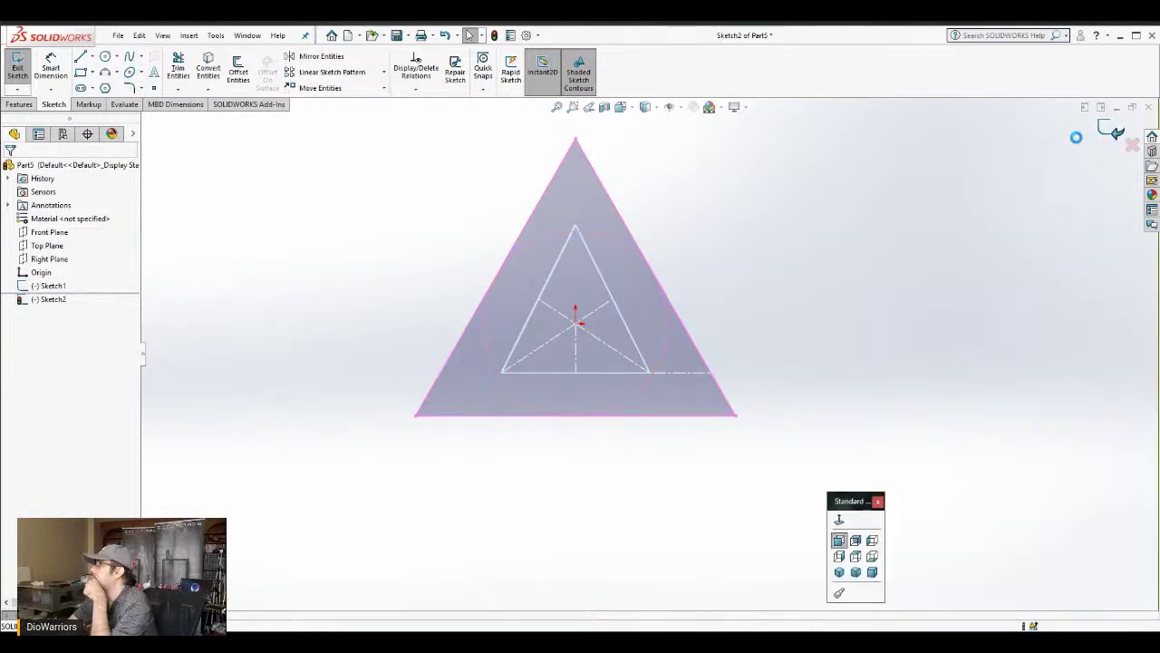
left_click(46, 300)
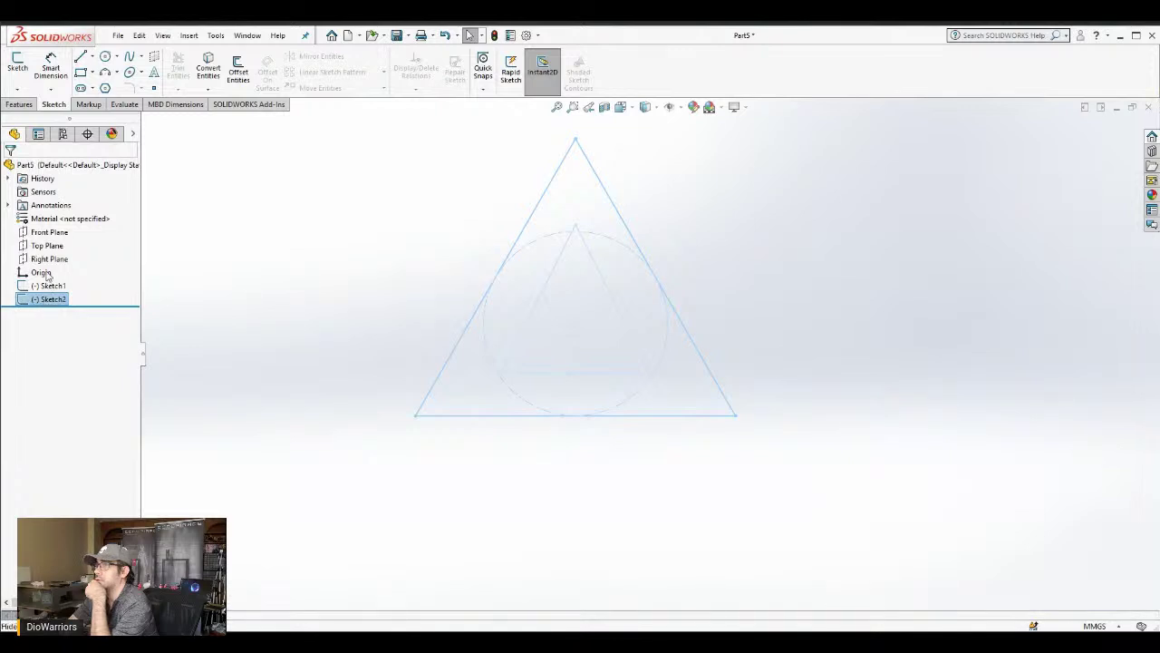
left_click(367, 356)
key("space")
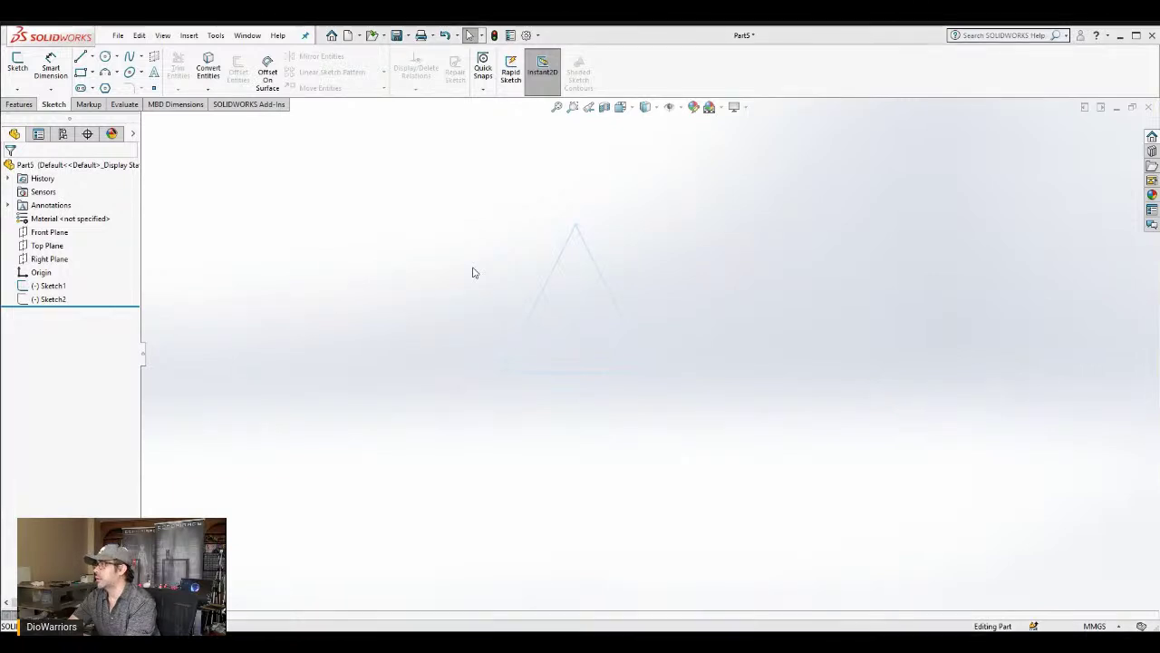
key("space")
Switch to Part4, examine the 3D sketch lines between Plane1 and the Top Plane from several angles, and return to Part5
key("ctrl+Tab")
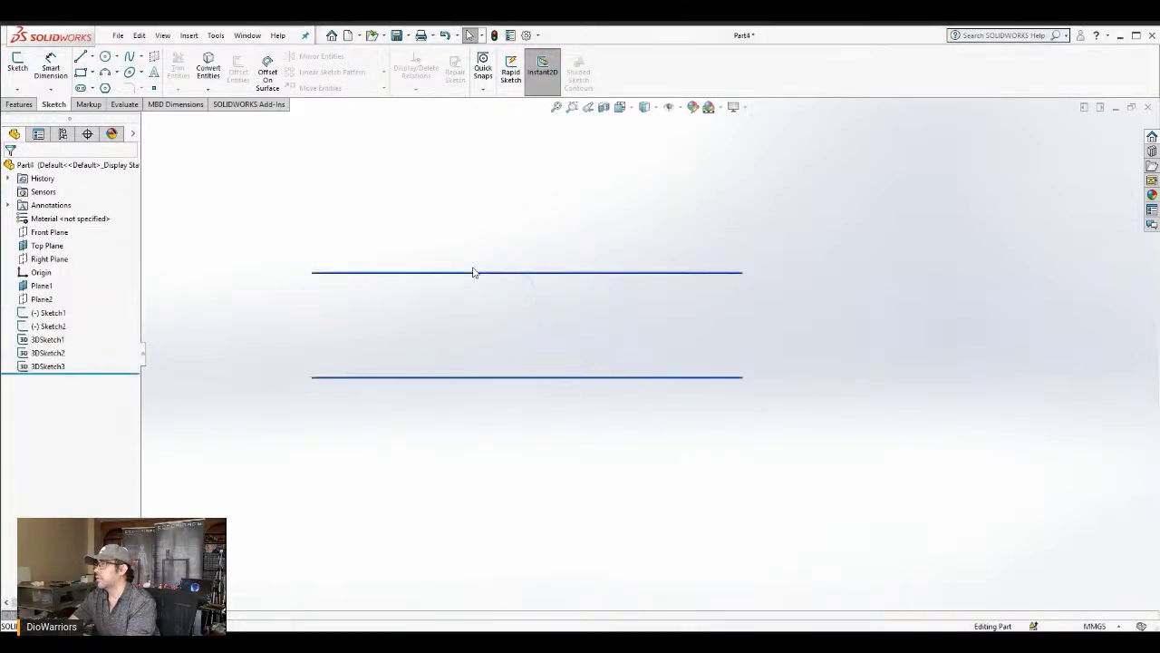
middle_click_drag(536, 221, 508, 269)
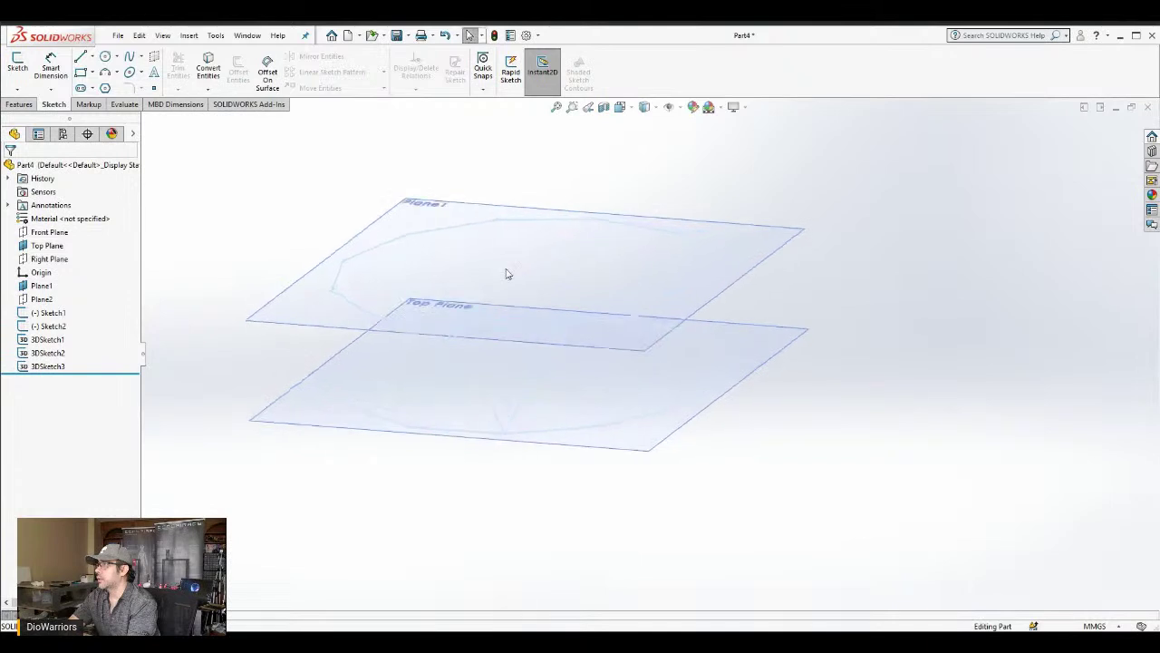
middle_click_drag(691, 399, 627, 360)
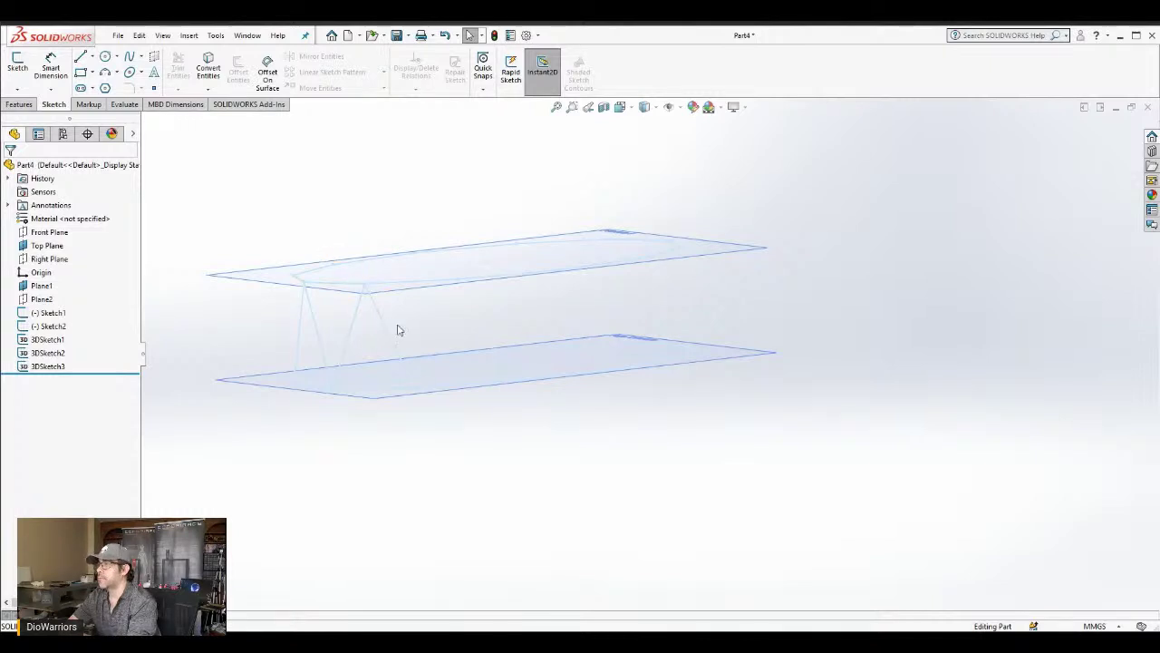
middle_click_drag(322, 337, 427, 336)
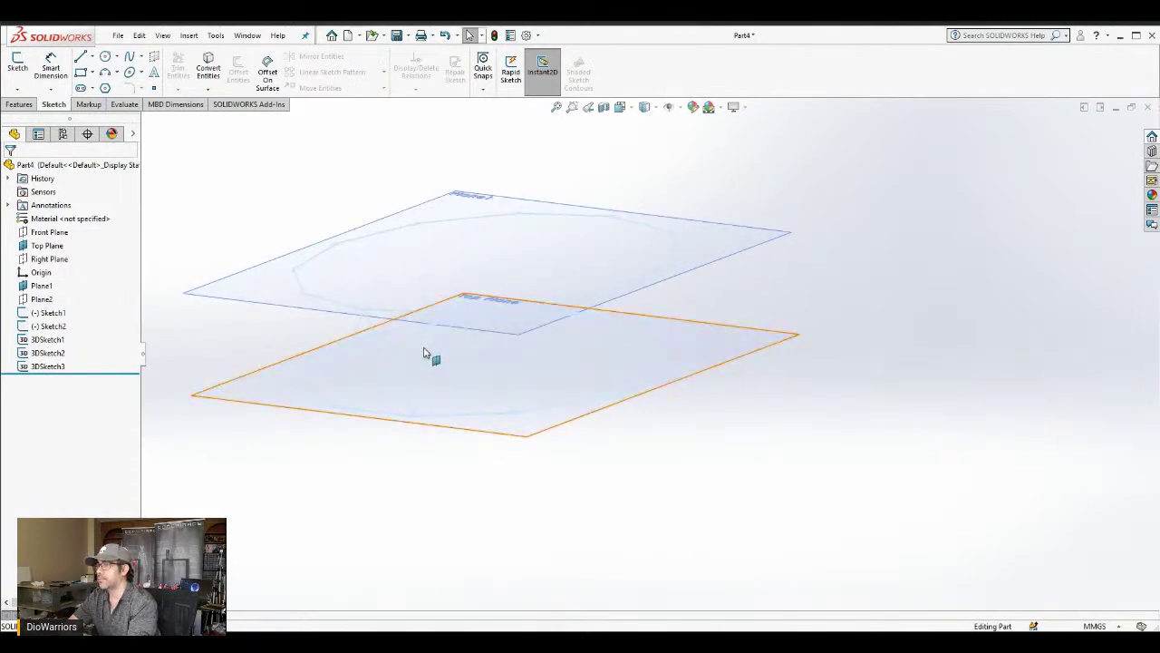
left_click(385, 364)
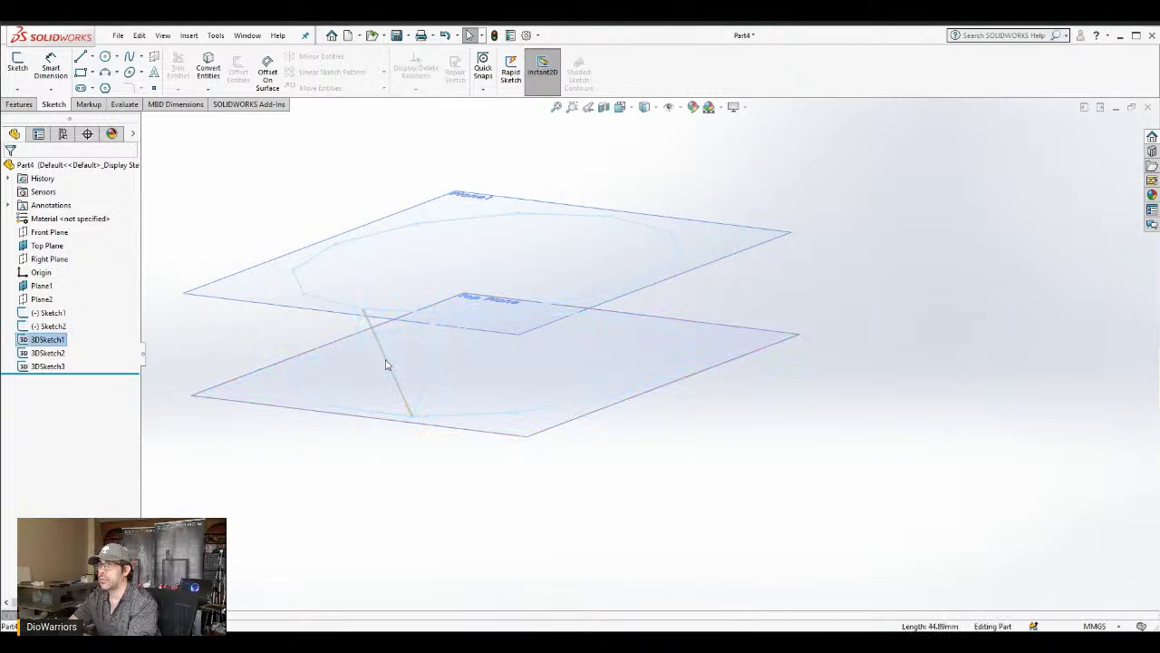
left_click(782, 405)
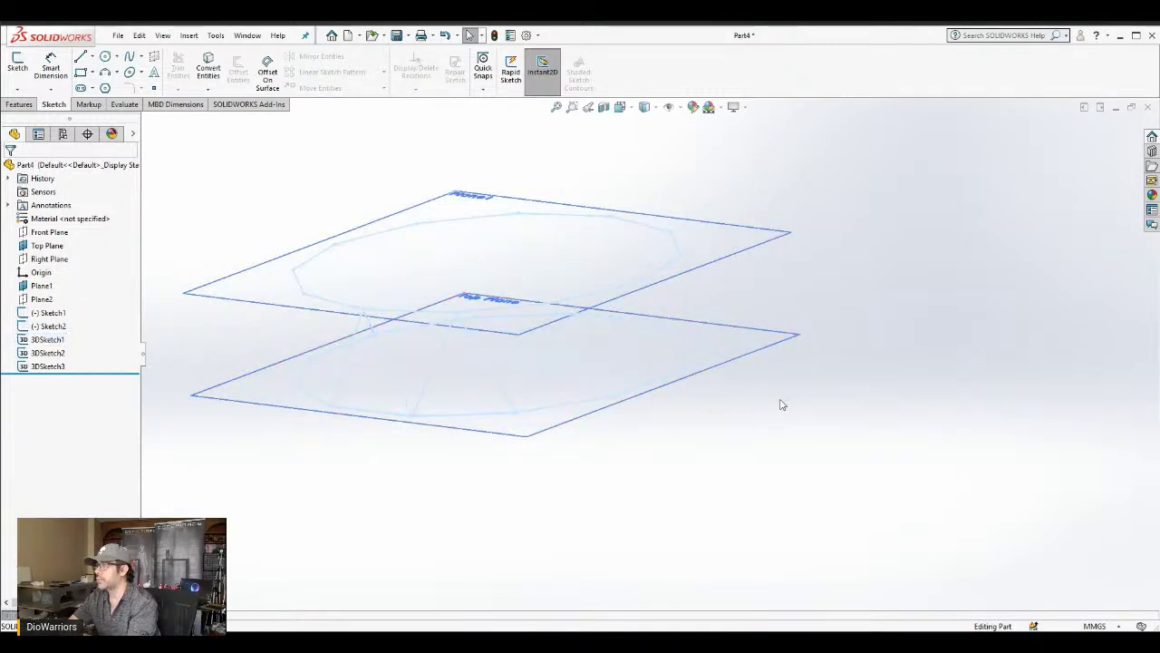
key("space")
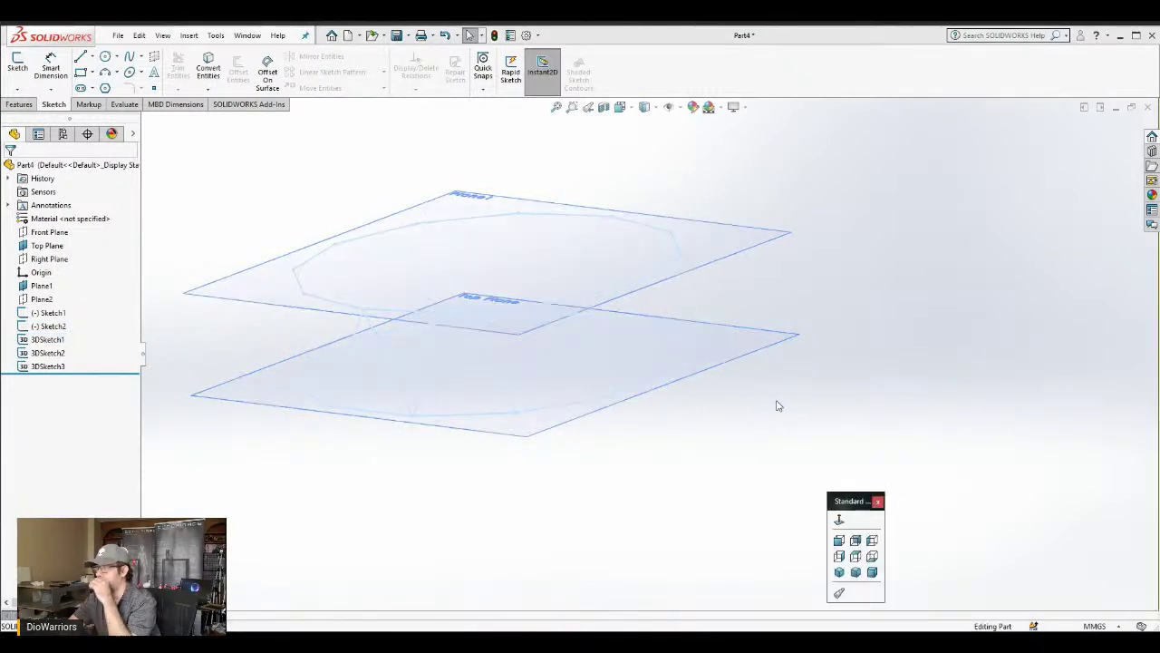
key("ctrl+Tab")
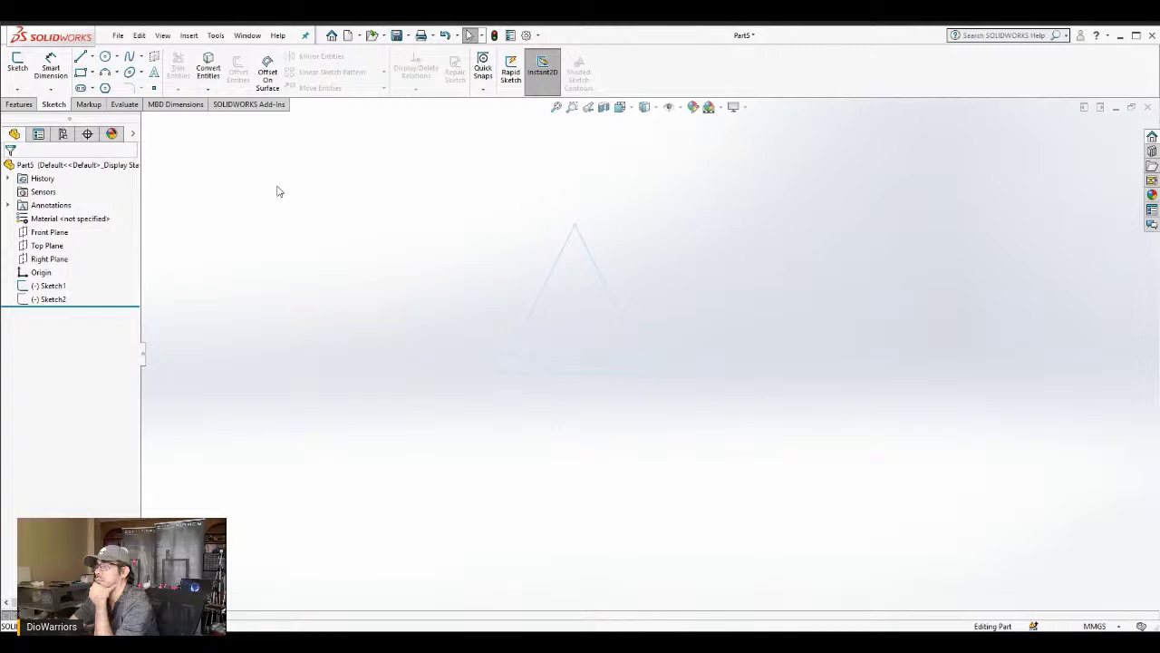
Hide the small triangle's sketch, Sketch1, and show the larger triangle's sketch, Sketch2
left_click(55, 286)
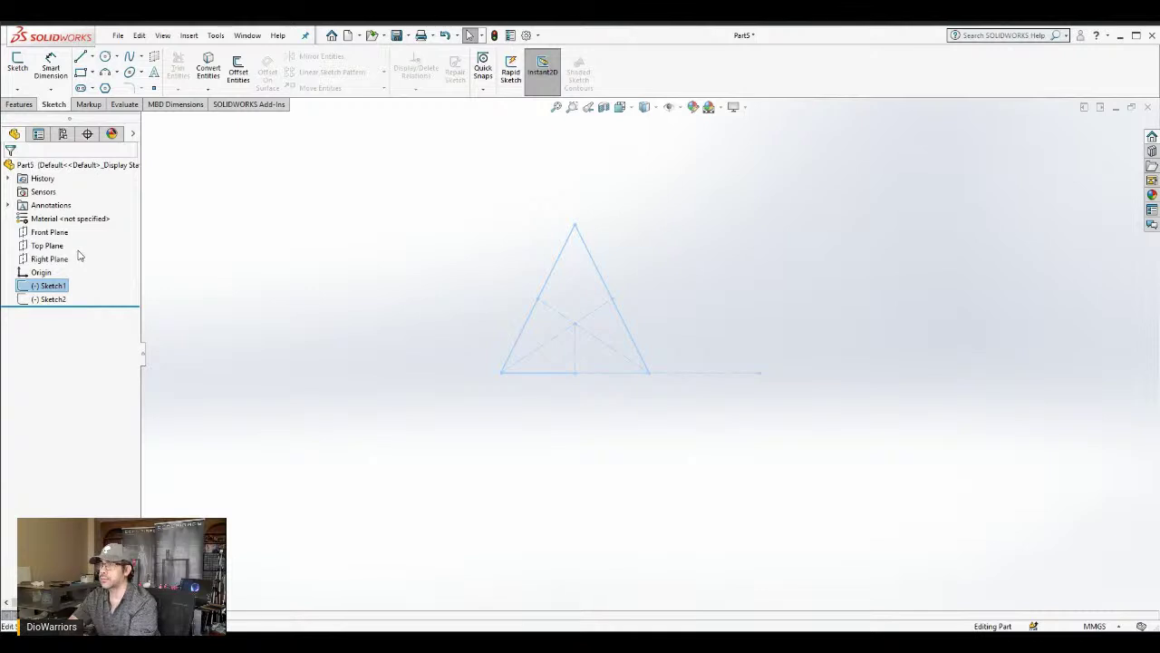
left_click(54, 300)
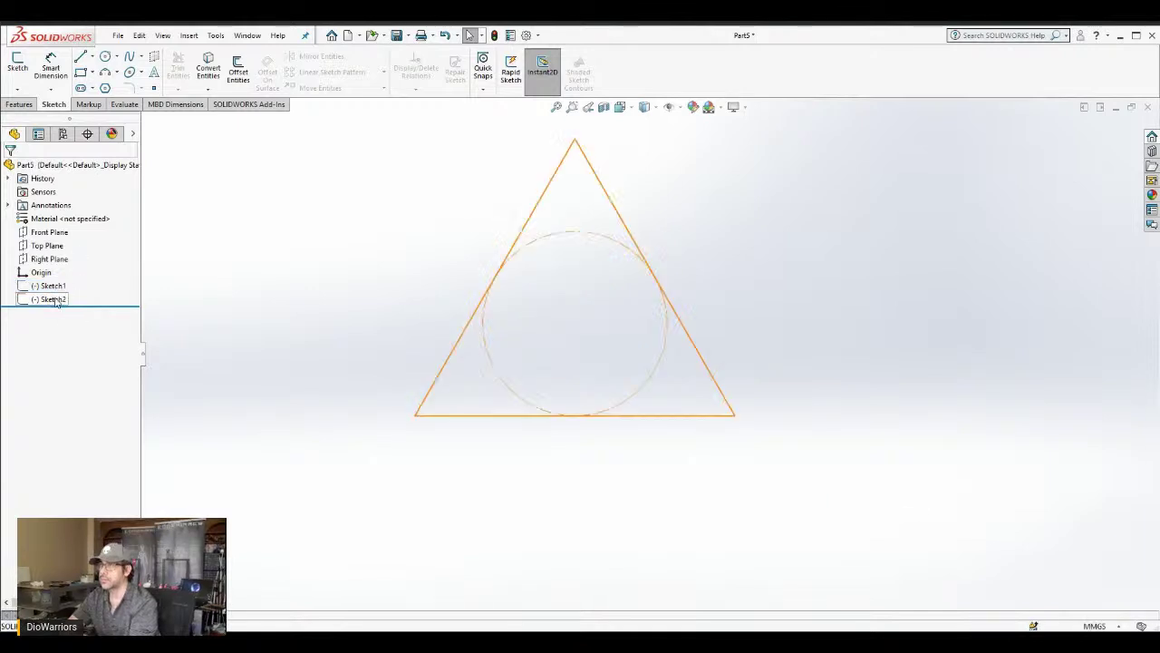
left_click(54, 300)
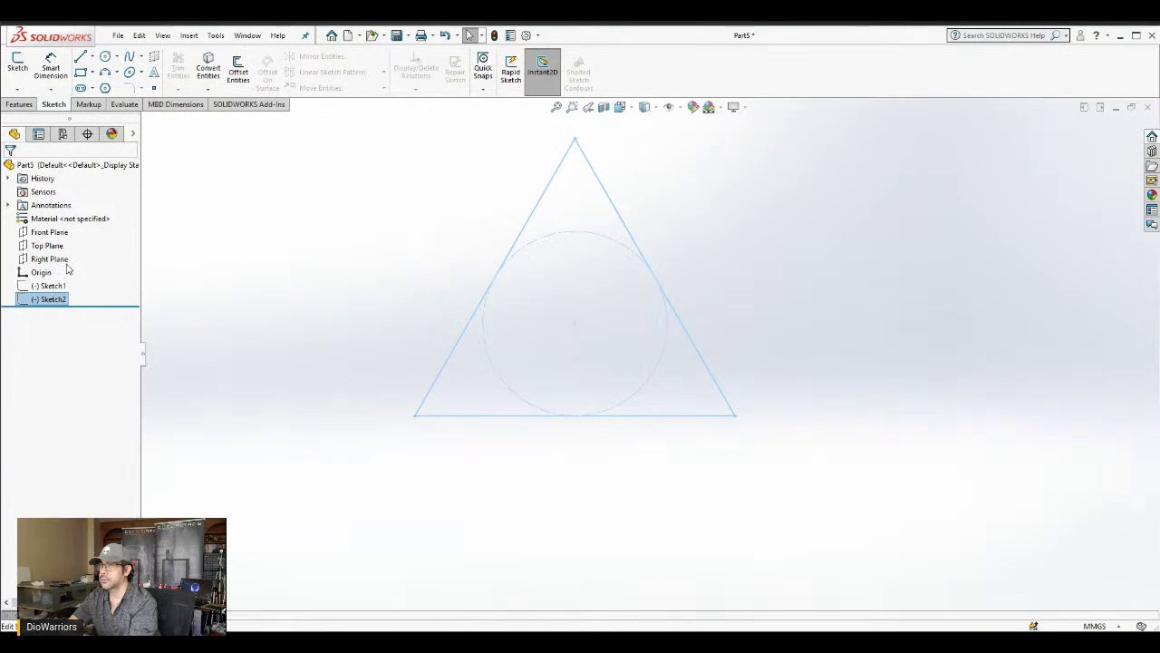
key("Escape")
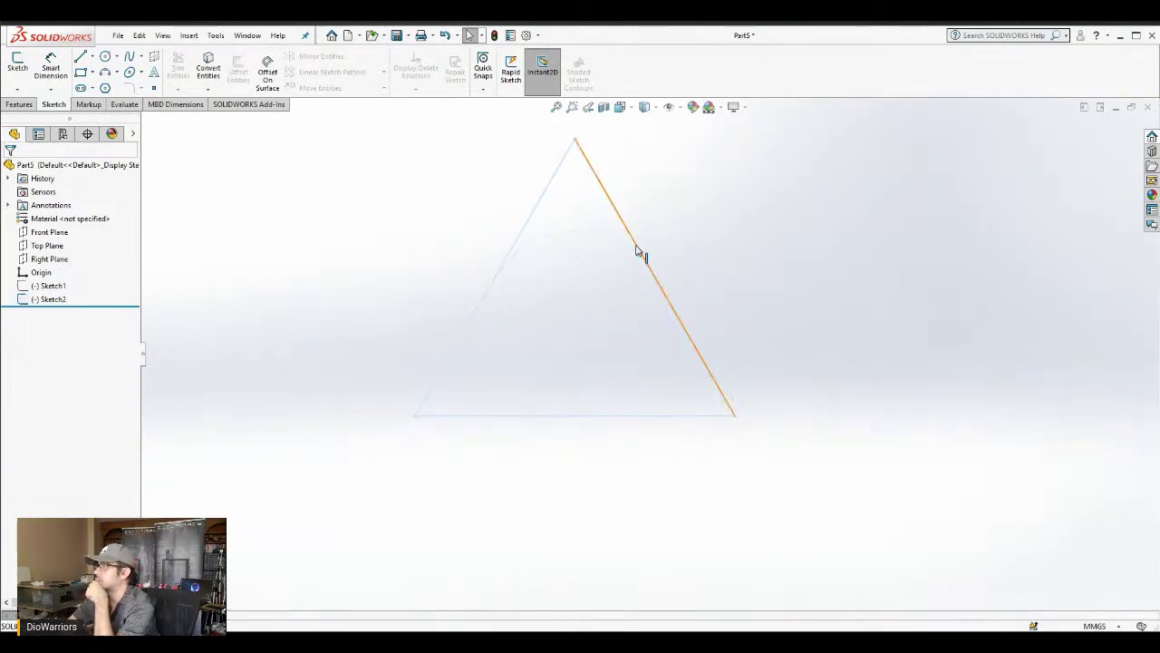
Reopen the larger triangle's sketch, Sketch2, for editing
left_click(517, 399)
key("Delete")
key("space")
key("Escape")
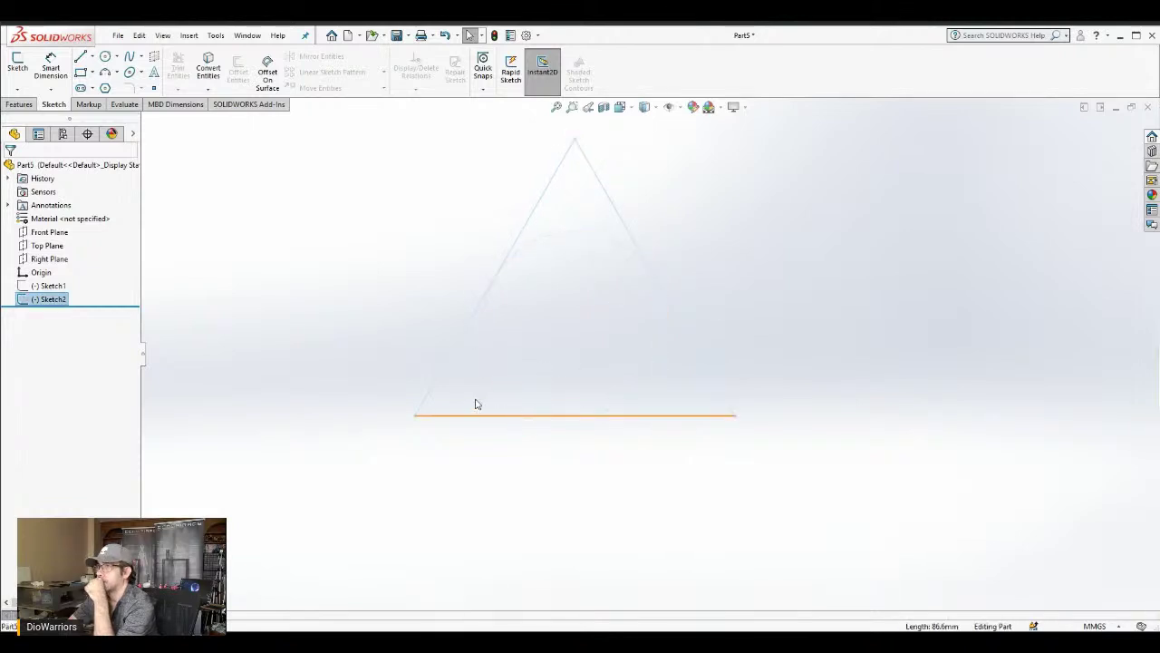
left_click(62, 300)
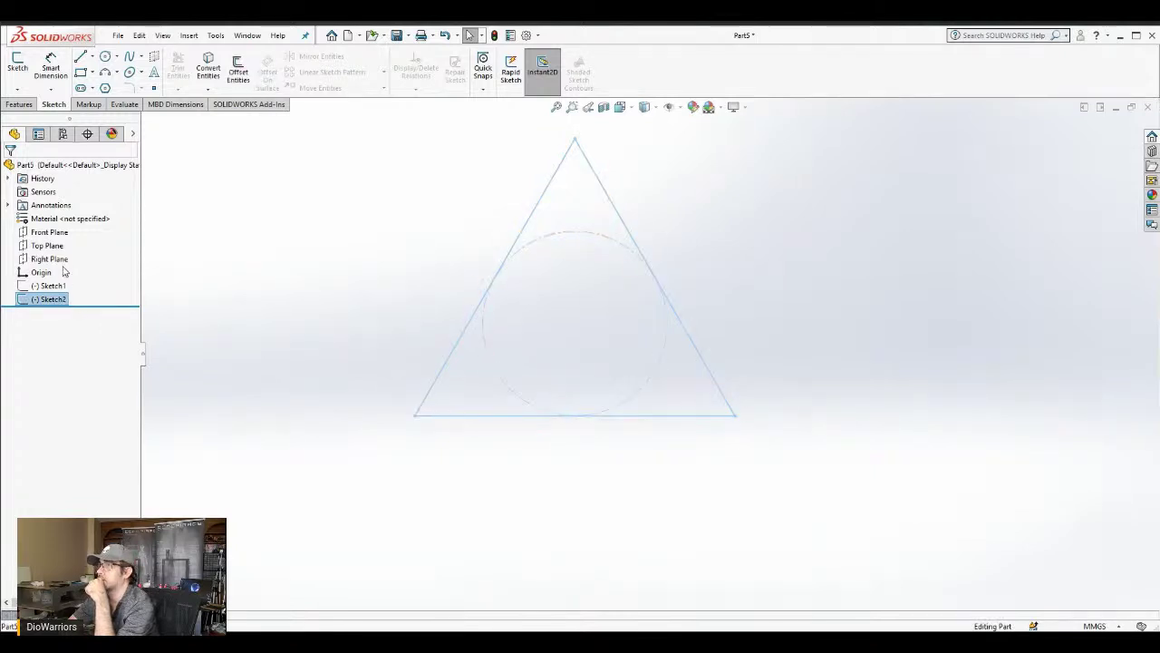
left_click(72, 260)
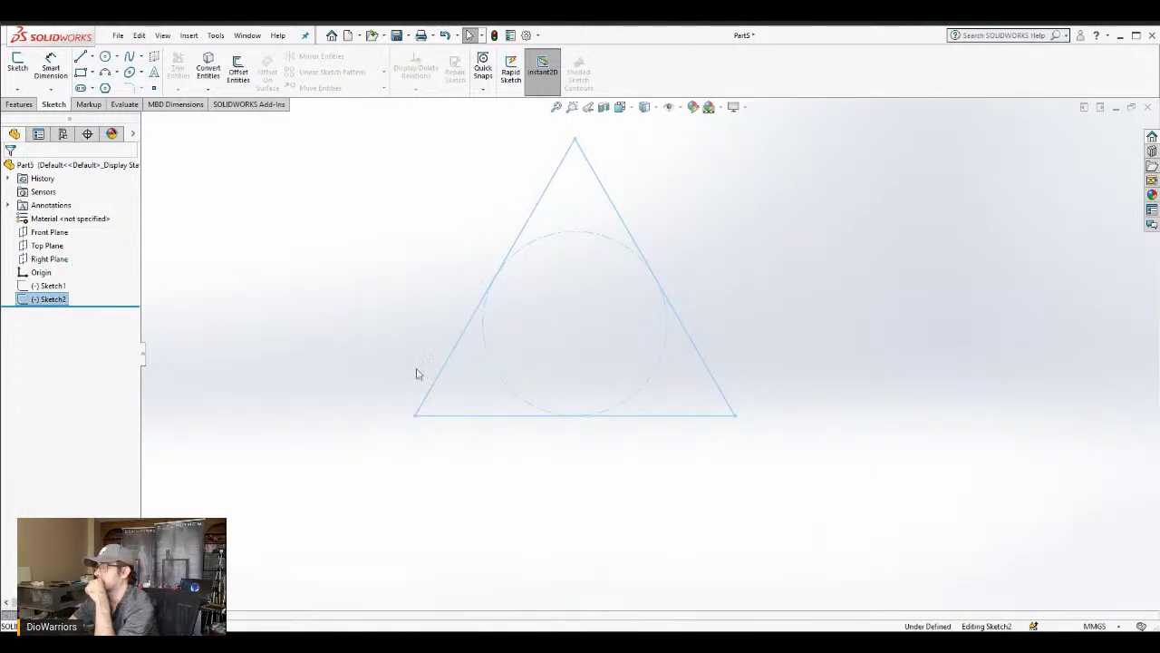
Set the length of the larger triangle's horizontal base line to 100 mm
left_click(497, 416)
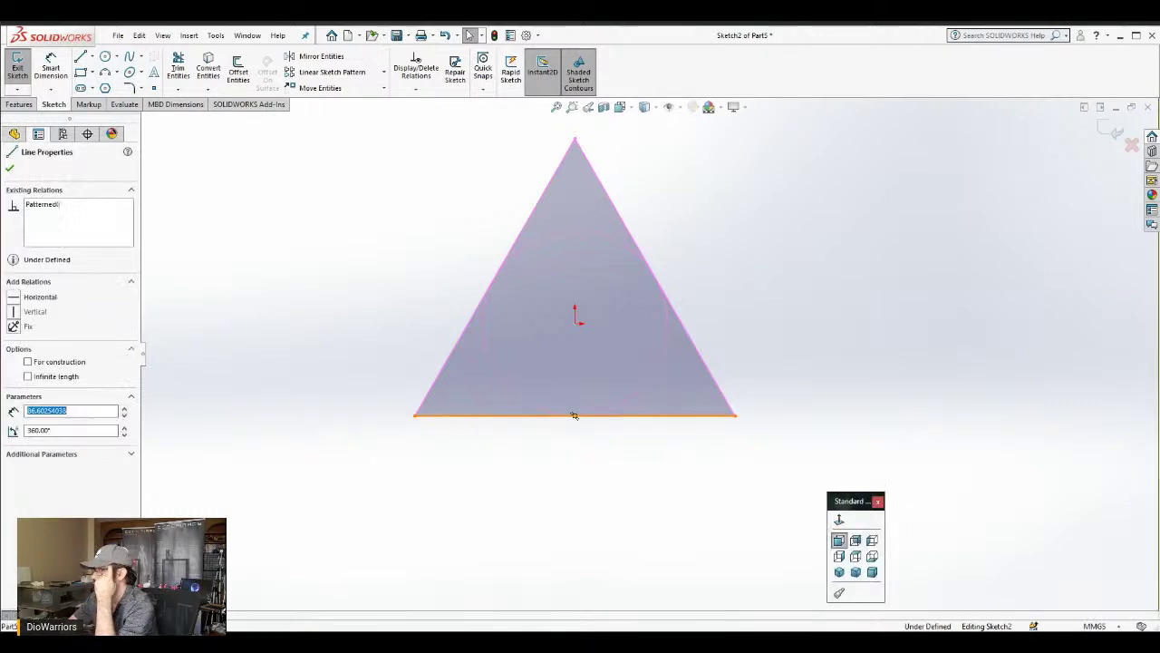
left_click(33, 411)
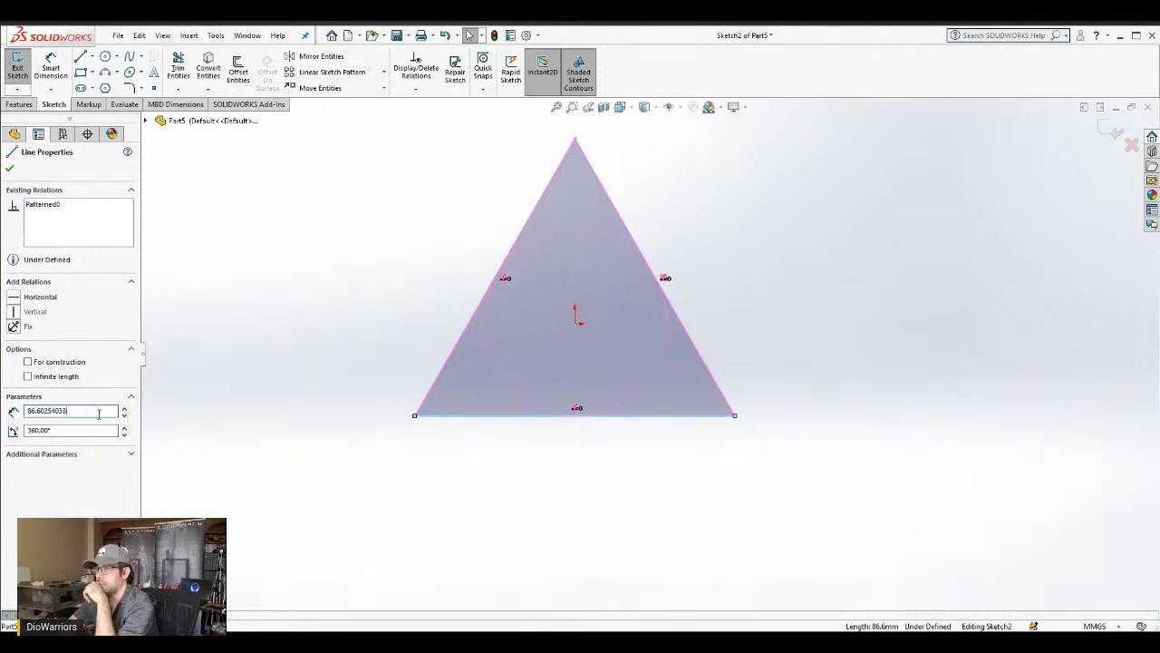
left_click_drag(77, 412, 22, 413)
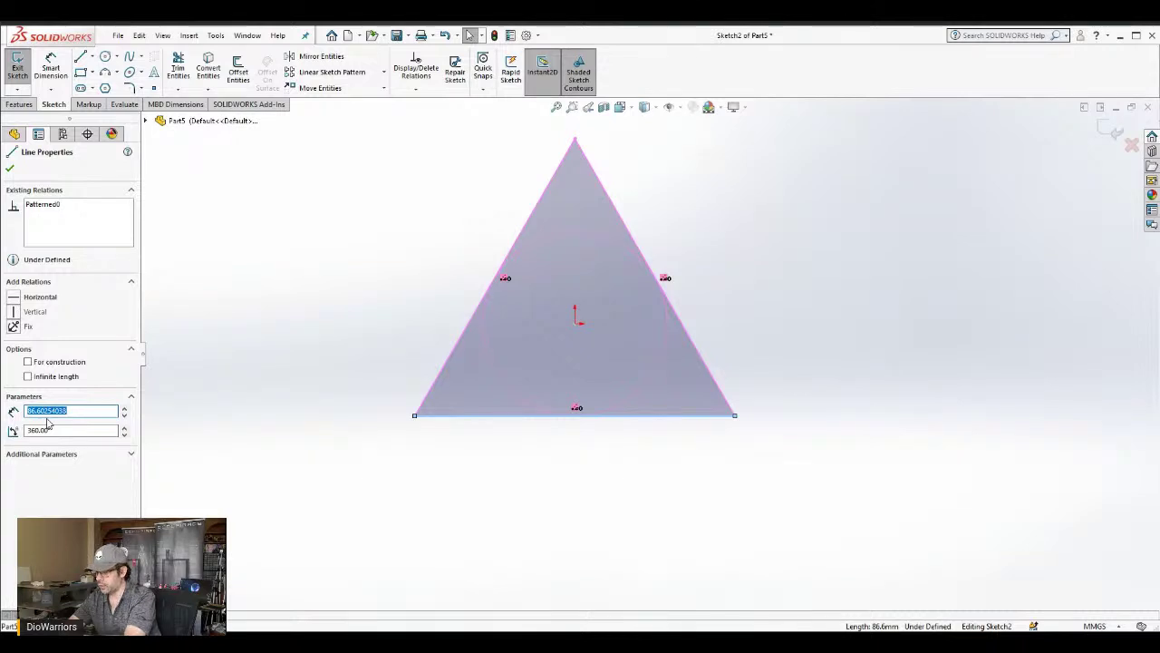
type("100")
key("Return")
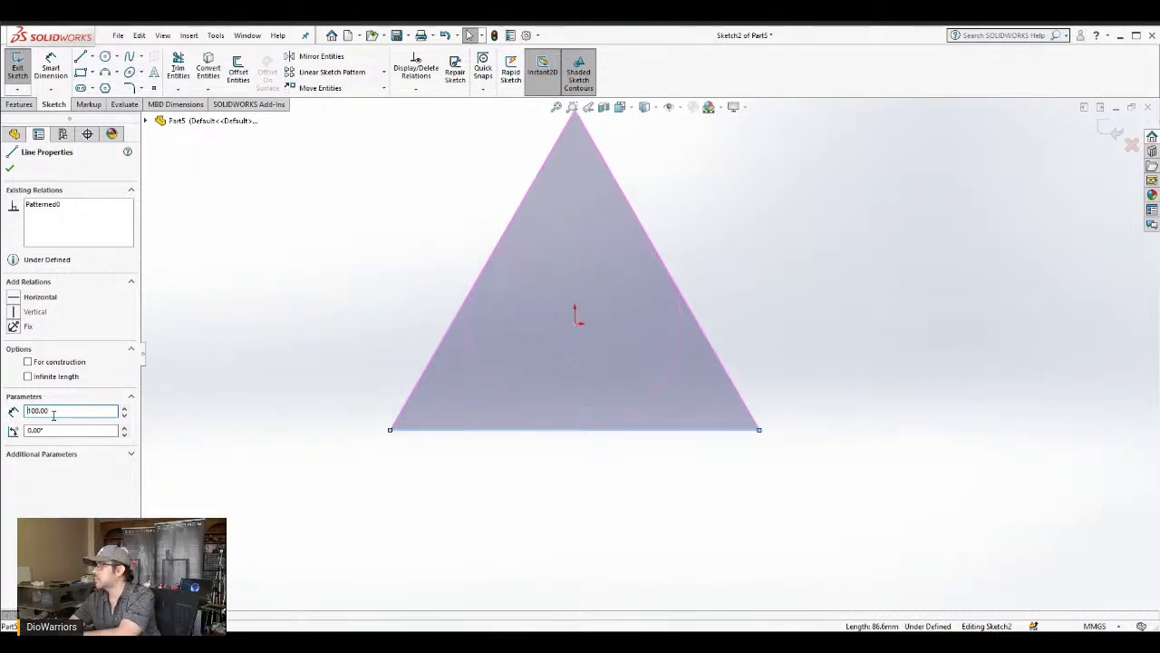
Check the lengths of the larger triangle's two slanted sides
left_click(610, 174)
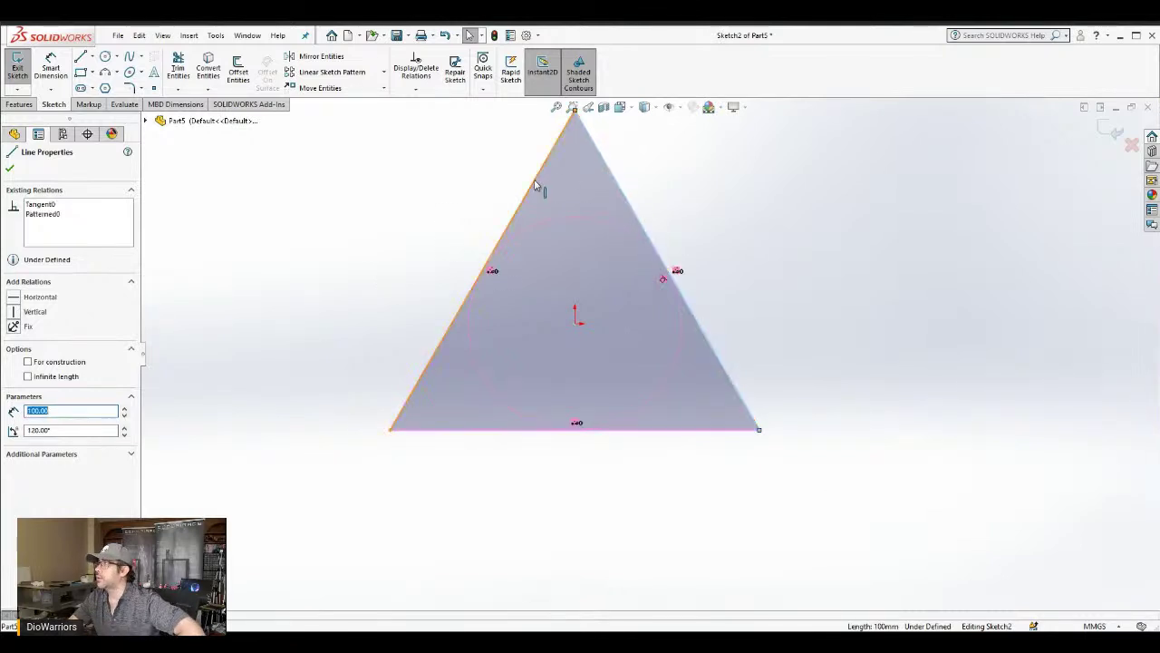
left_click(539, 436)
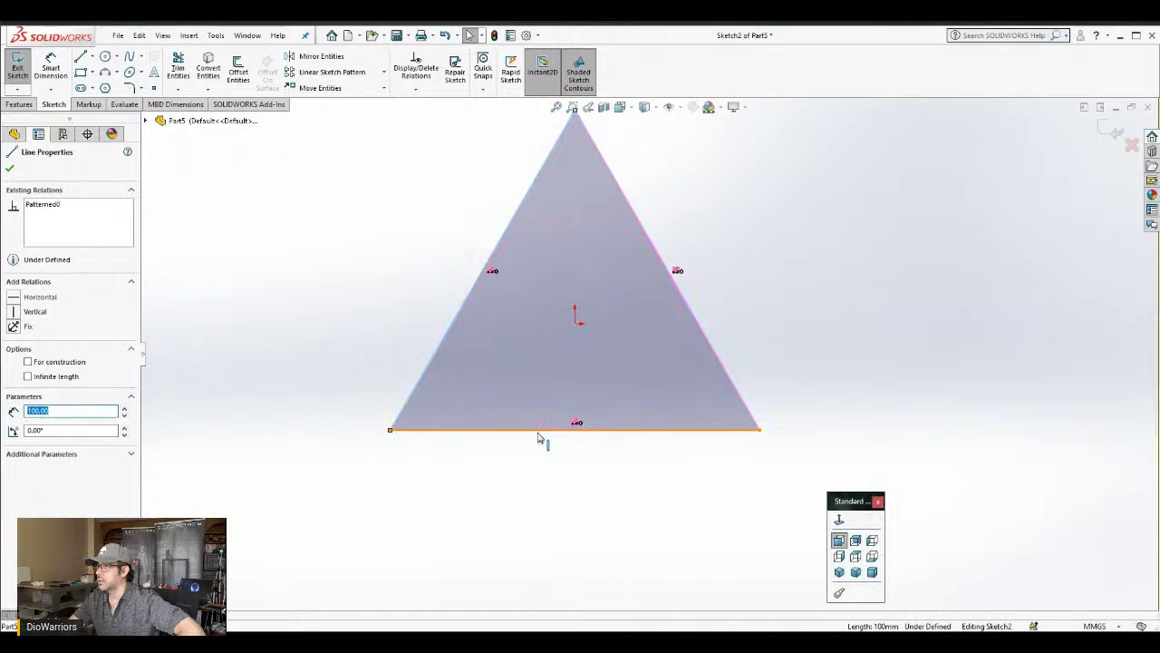
left_click(744, 342)
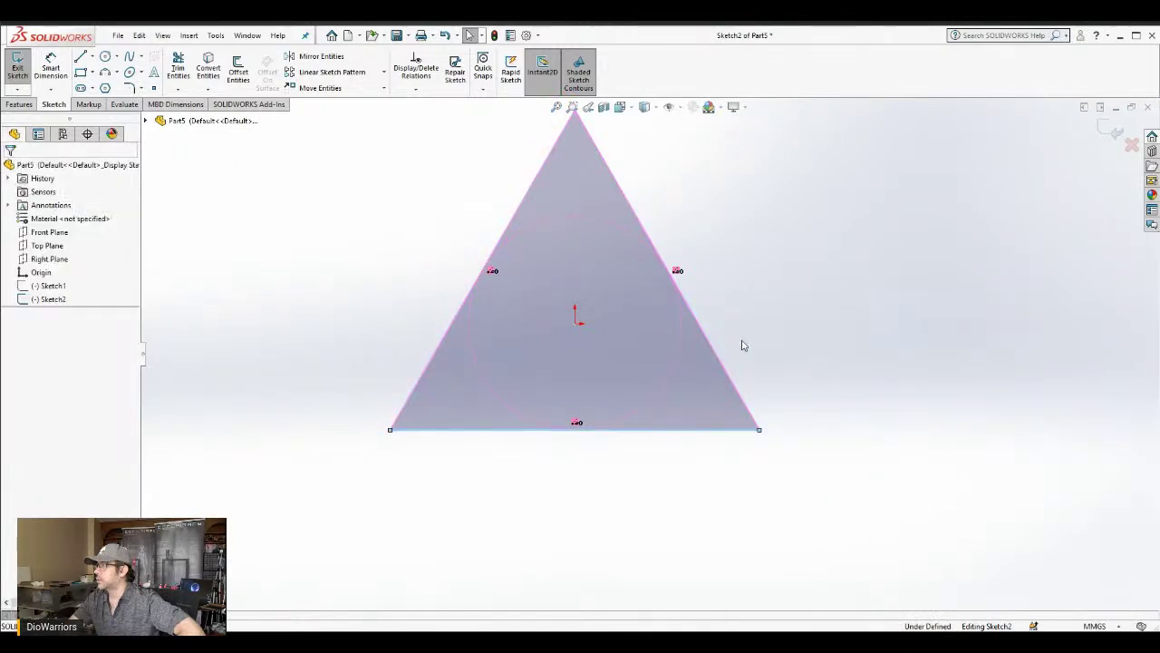
Offset the triangle's whole chain of lines inward by 5 mm, using the Reverse and Select chain options
left_click(239, 70)
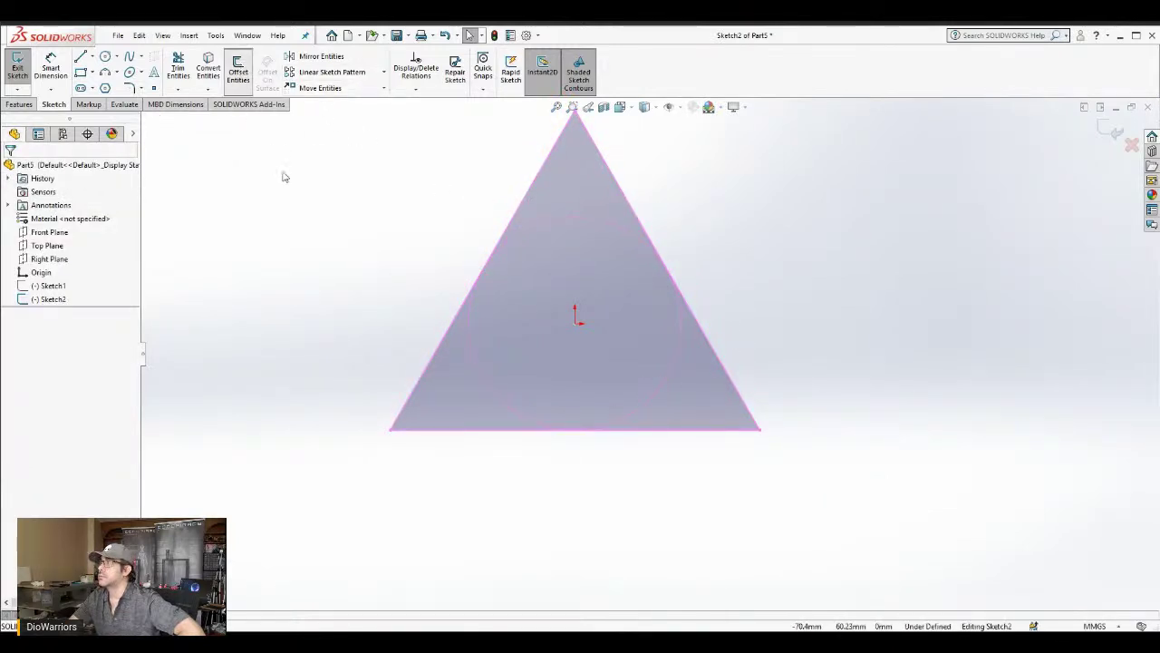
left_click_drag(71, 205, 22, 206)
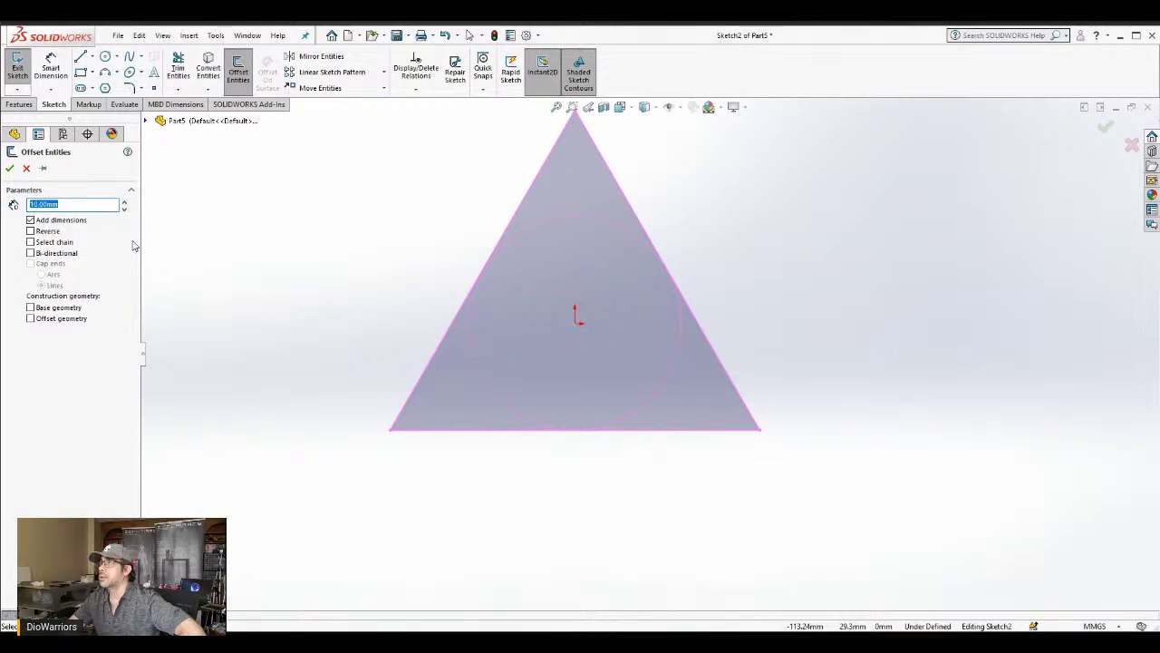
left_click_drag(82, 205, 13, 204)
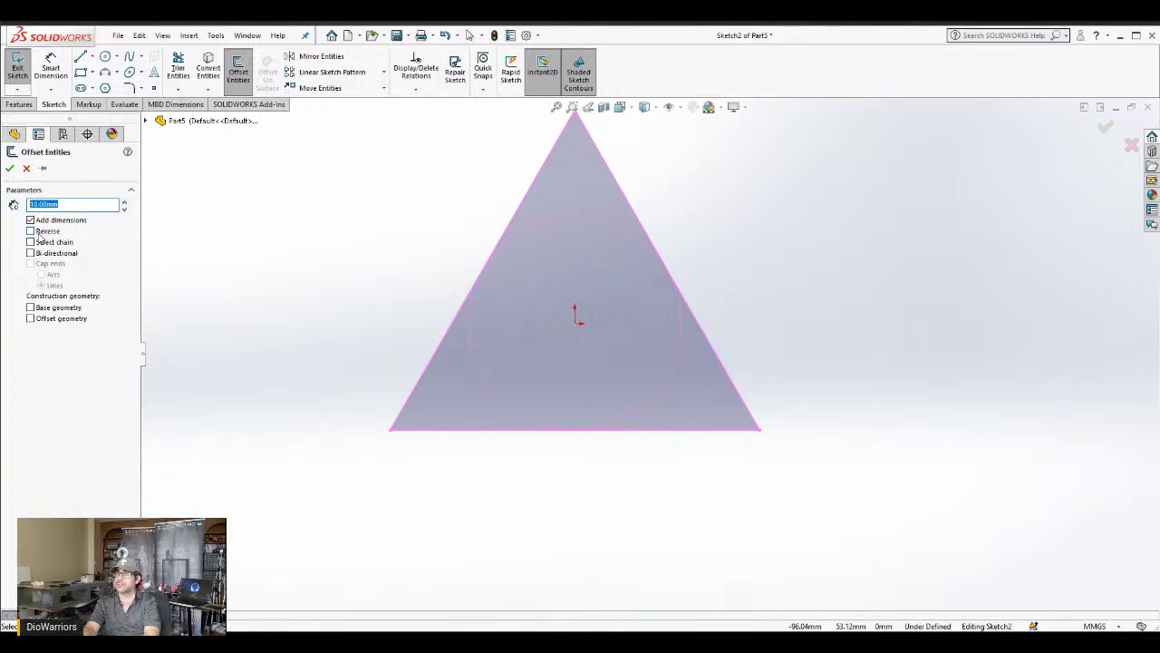
left_click(41, 242)
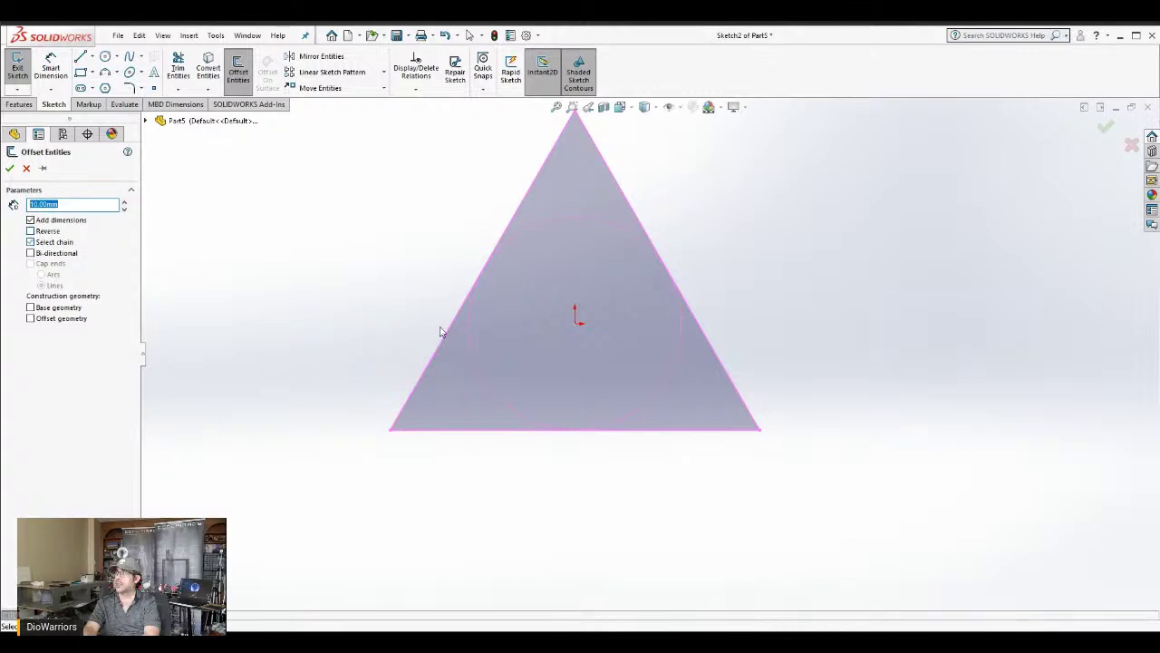
left_click(547, 171)
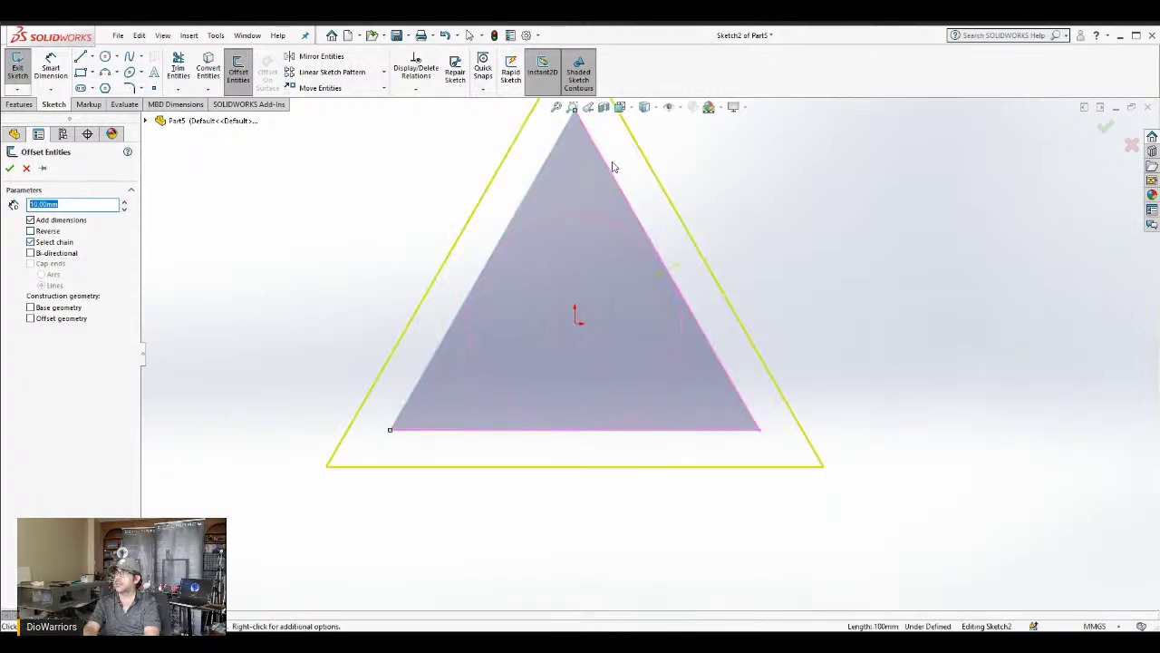
left_click(50, 232)
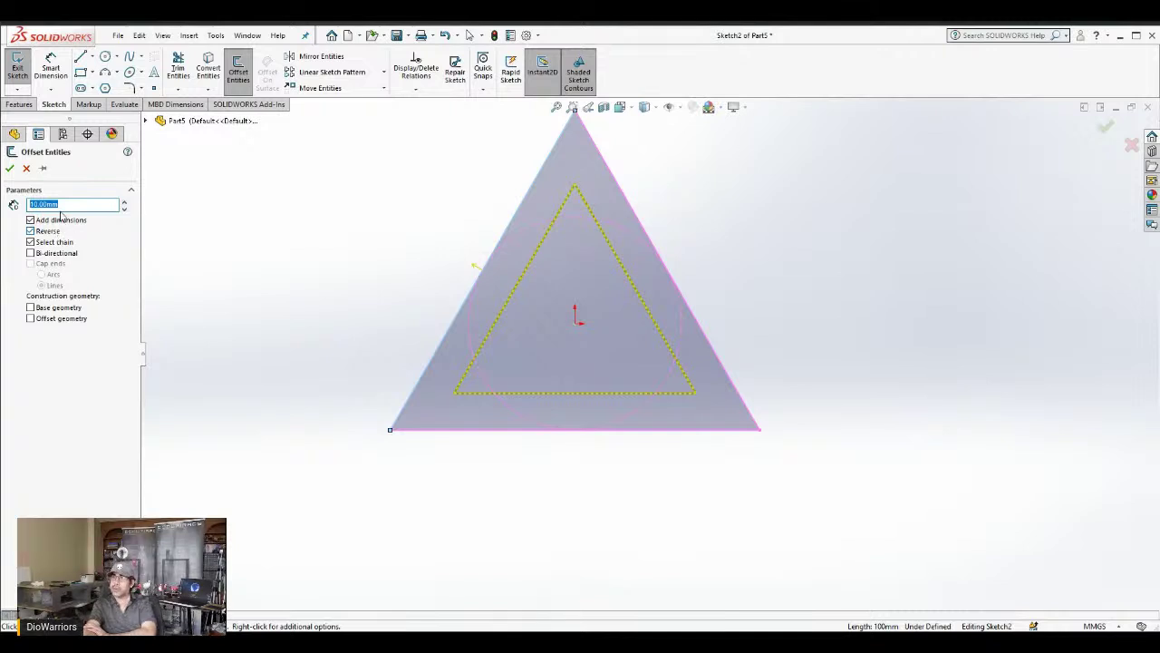
left_click(71, 204)
left_click_drag(72, 203, 24, 204)
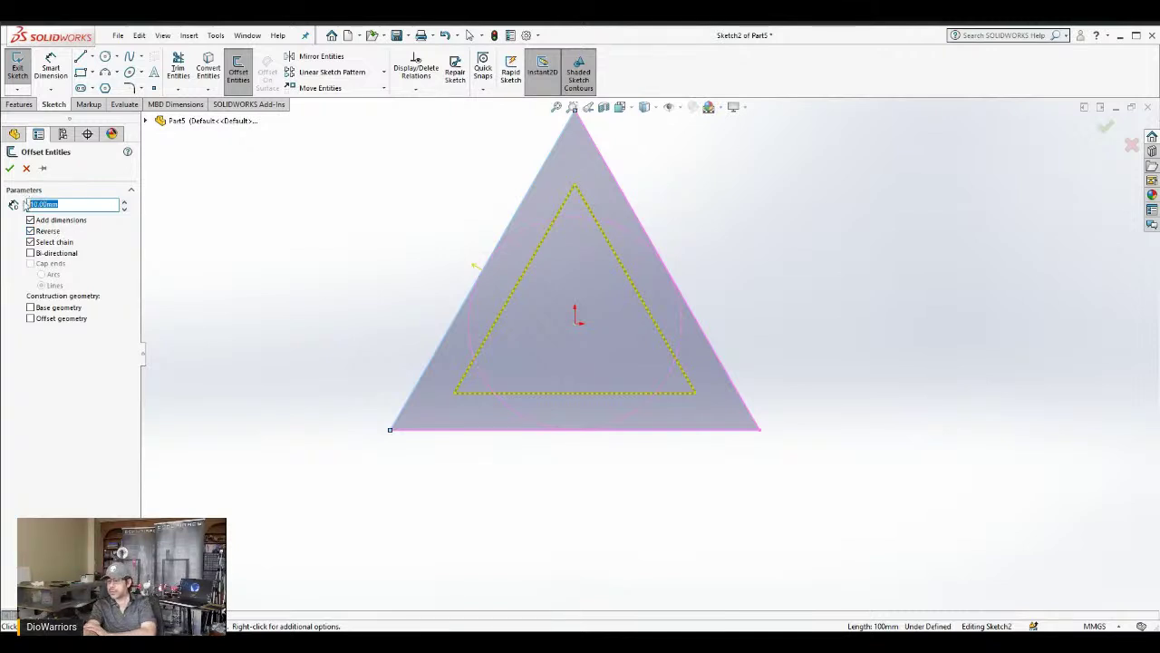
type("5")
key("Return")
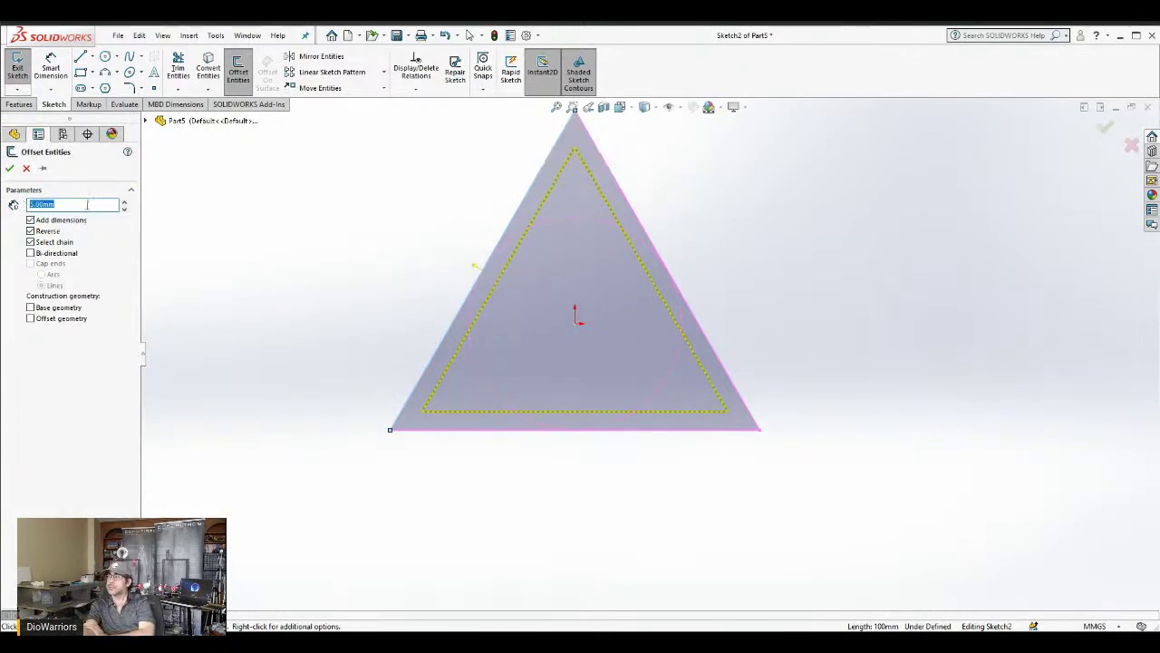
left_click(11, 170)
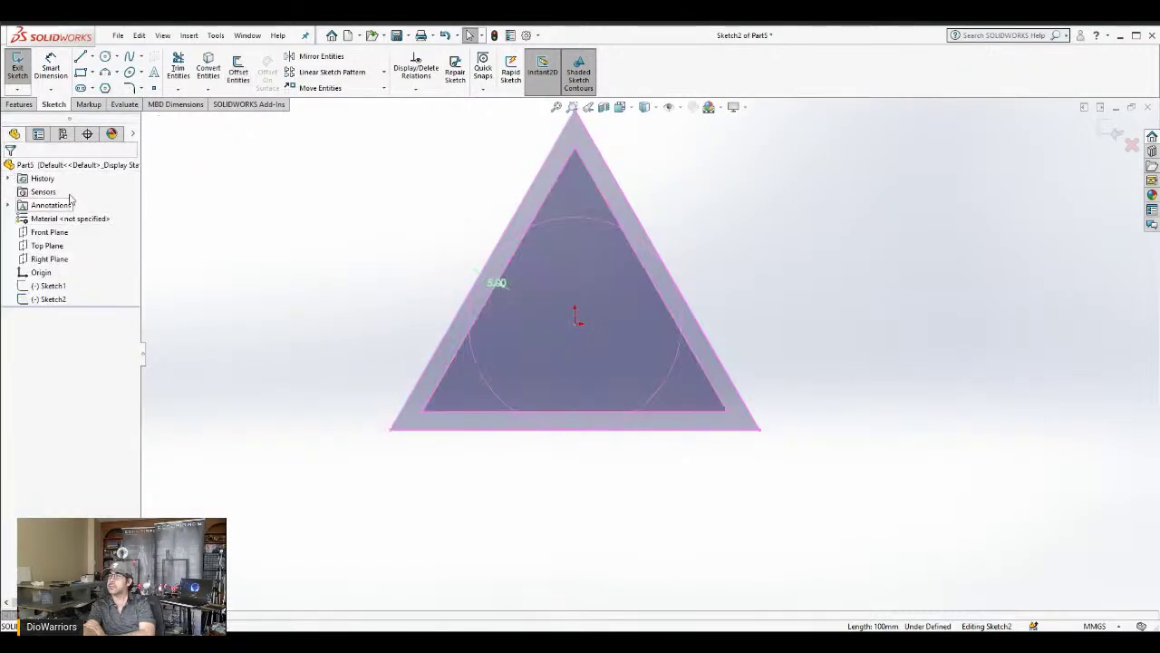
Extrude the triangular frame profile 5 mm with the Mid Plane end condition
left_click(26, 105)
left_click(24, 80)
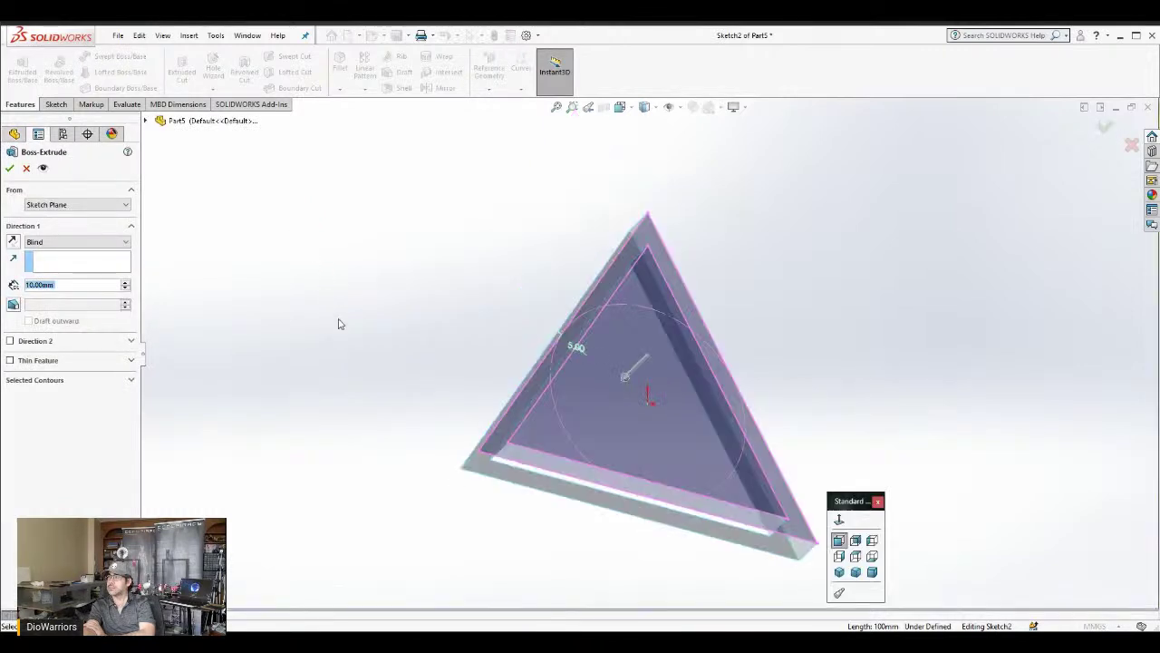
left_click(62, 285)
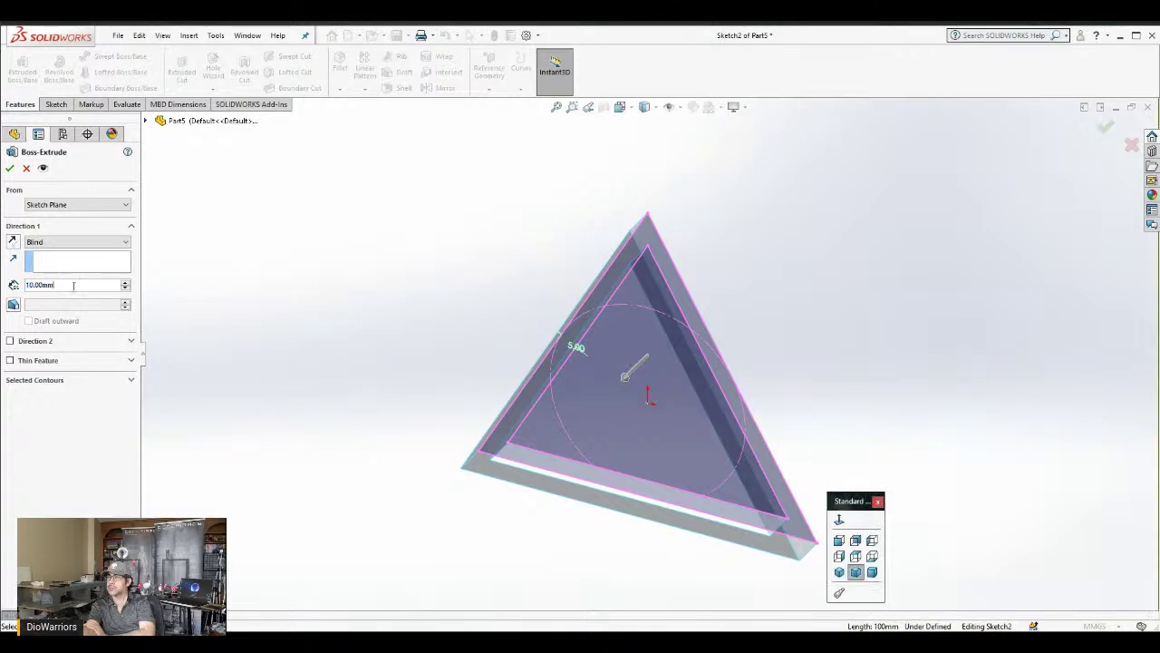
double_click(61, 285)
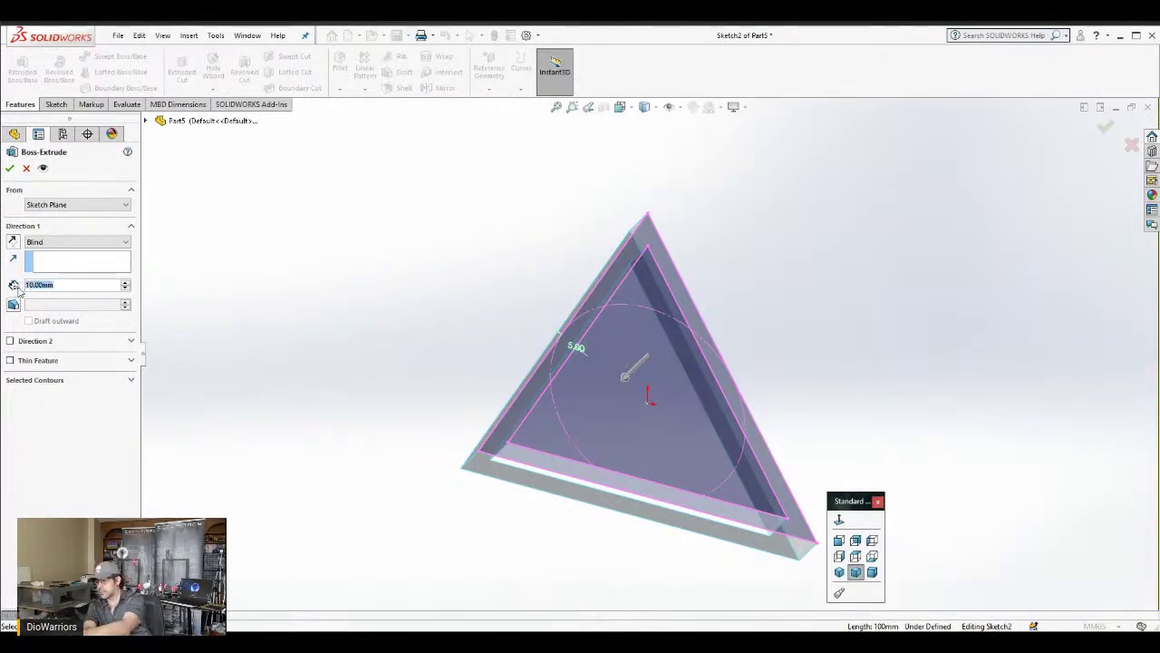
type("5")
key("Return")
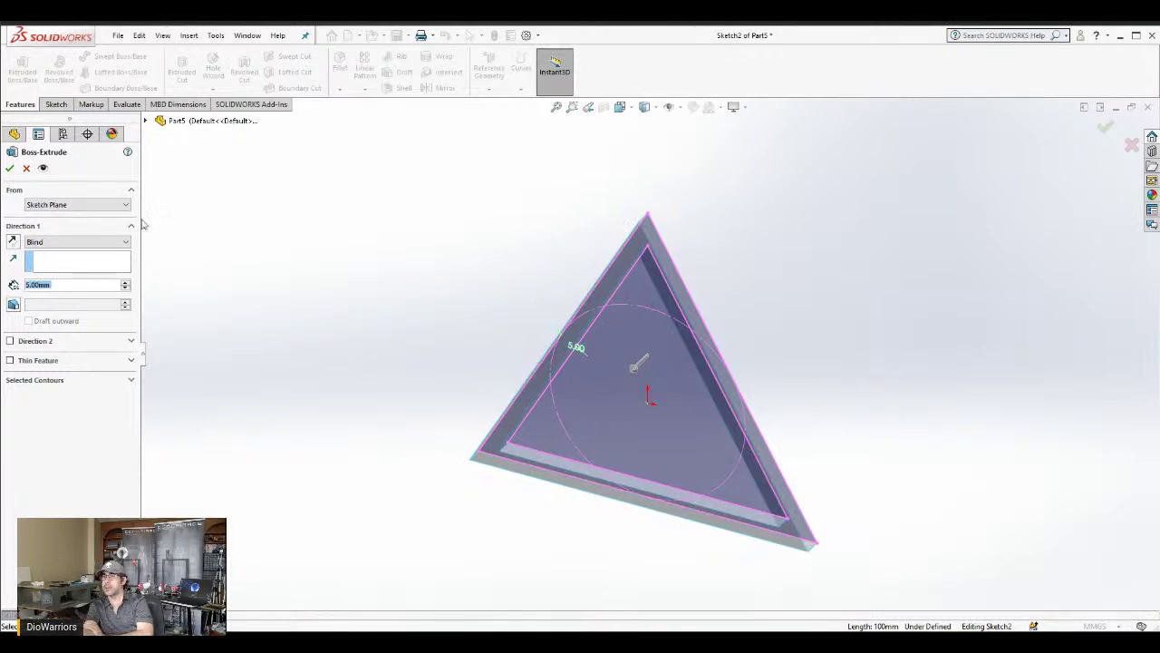
left_click(85, 245)
left_click(55, 291)
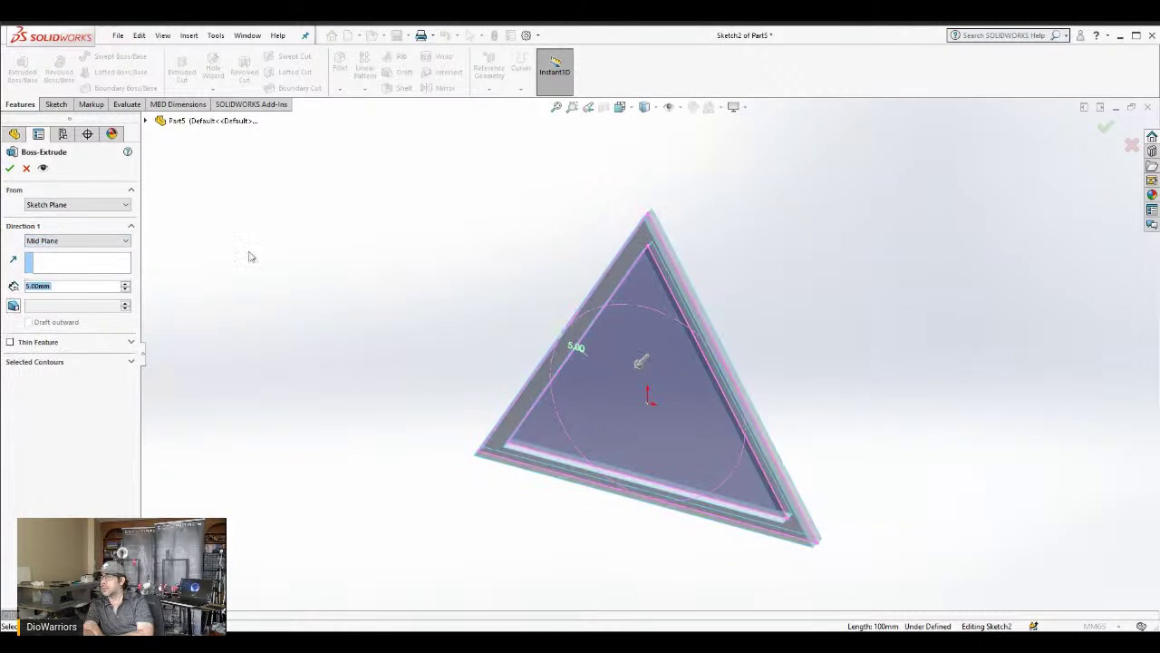
left_click(10, 168)
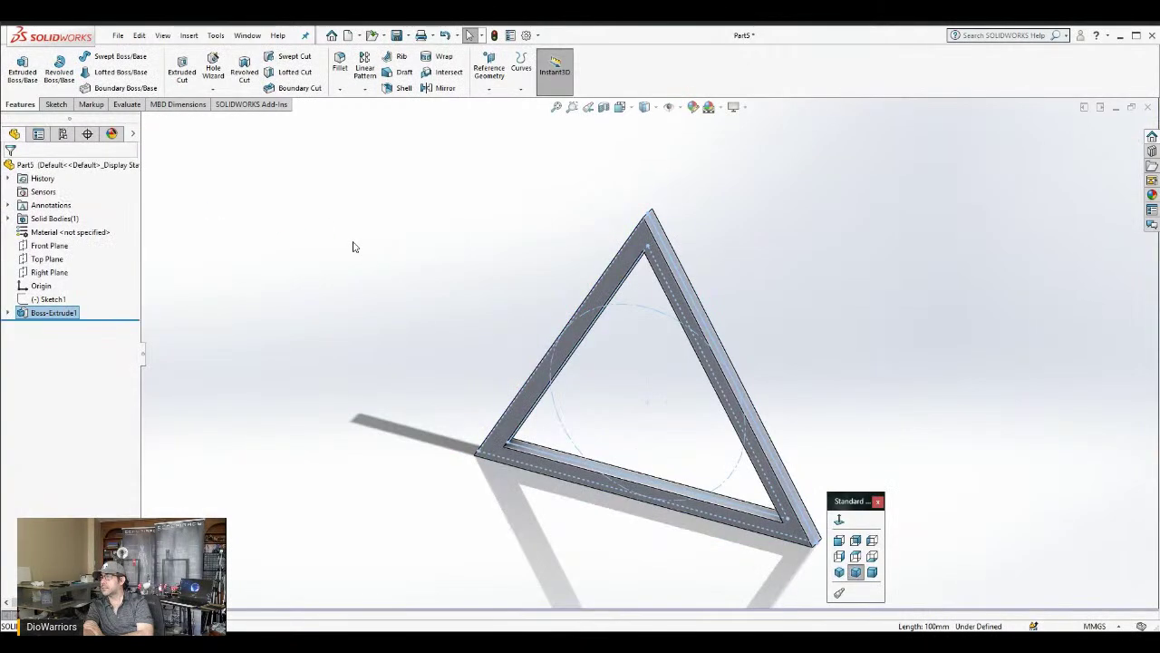
Hide Sketch2, the profile sketch of the extruded triangular frame
scroll(798, 333, "up", 3)
scroll(777, 356, "down", 1)
key("space")
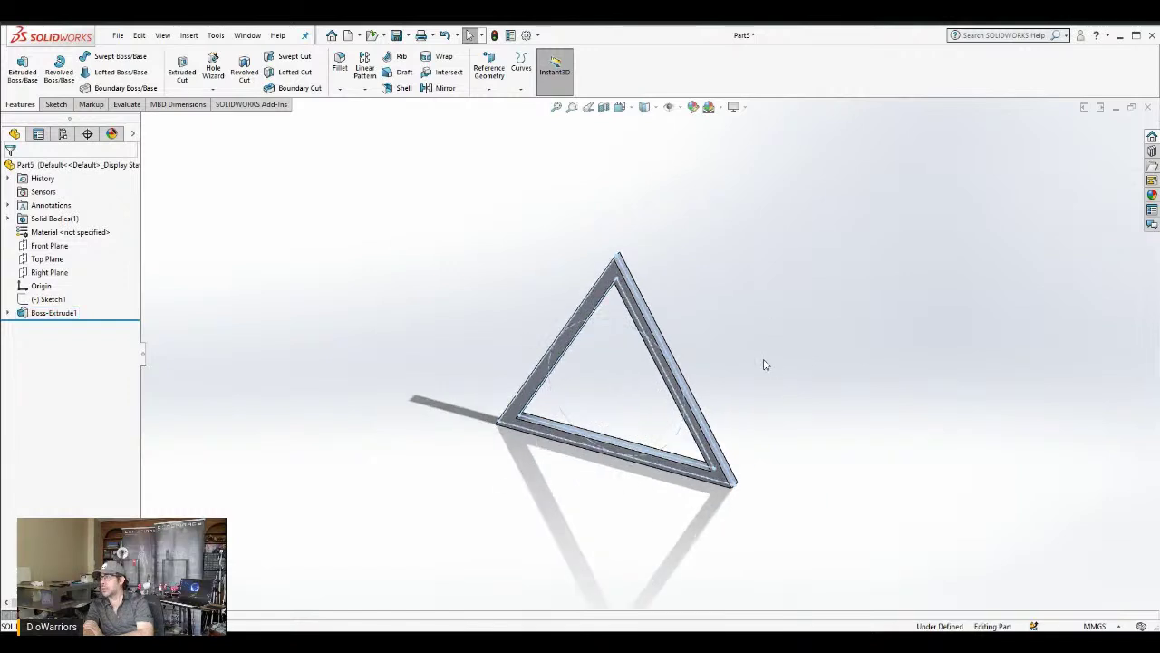
left_click(764, 361)
scroll(764, 361, "down", 1)
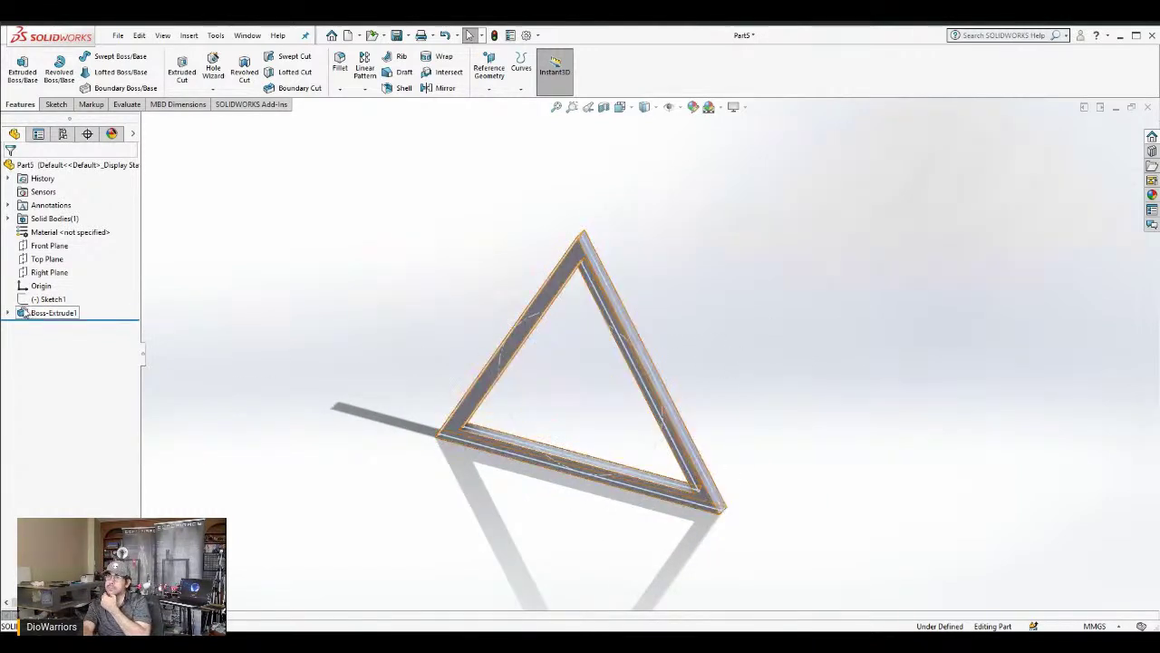
left_click(8, 313)
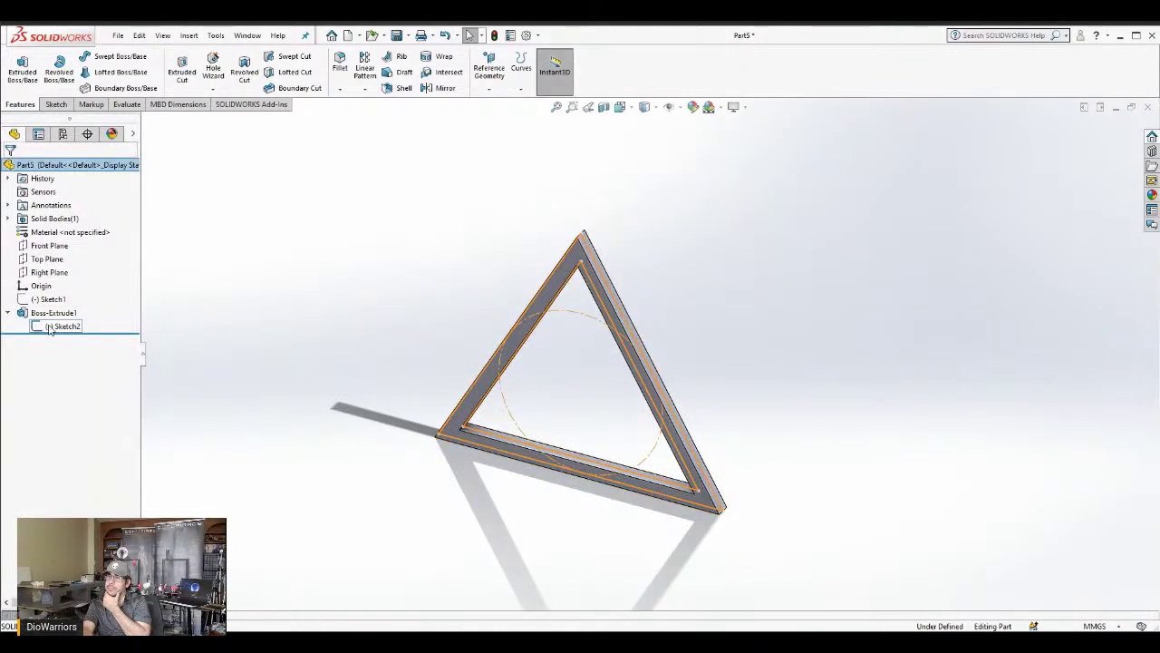
left_click(48, 325)
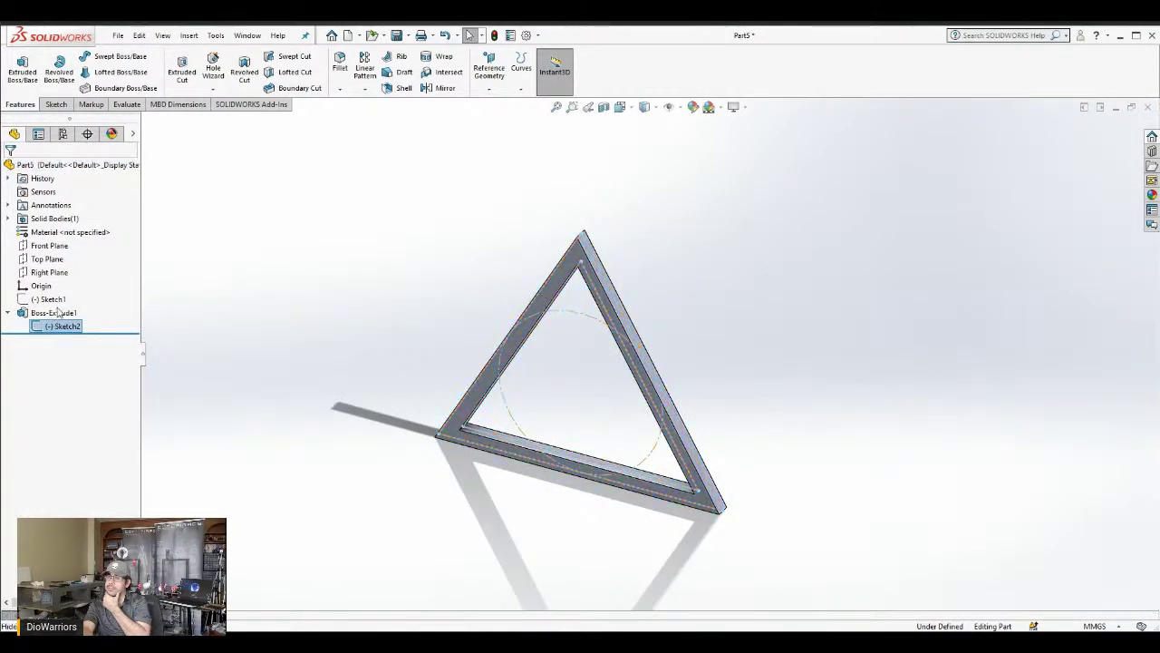
left_click(259, 309)
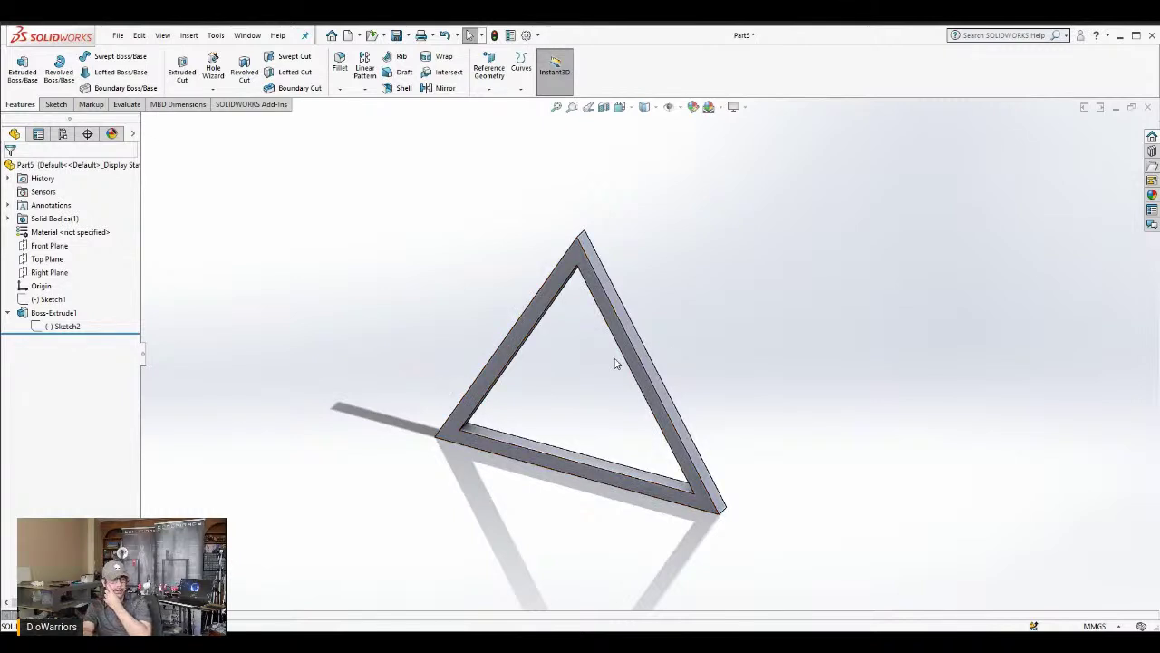
Examine the triangular frame and its profile sketch from an angle and from both flat sides
middle_click_drag(656, 388, 652, 308)
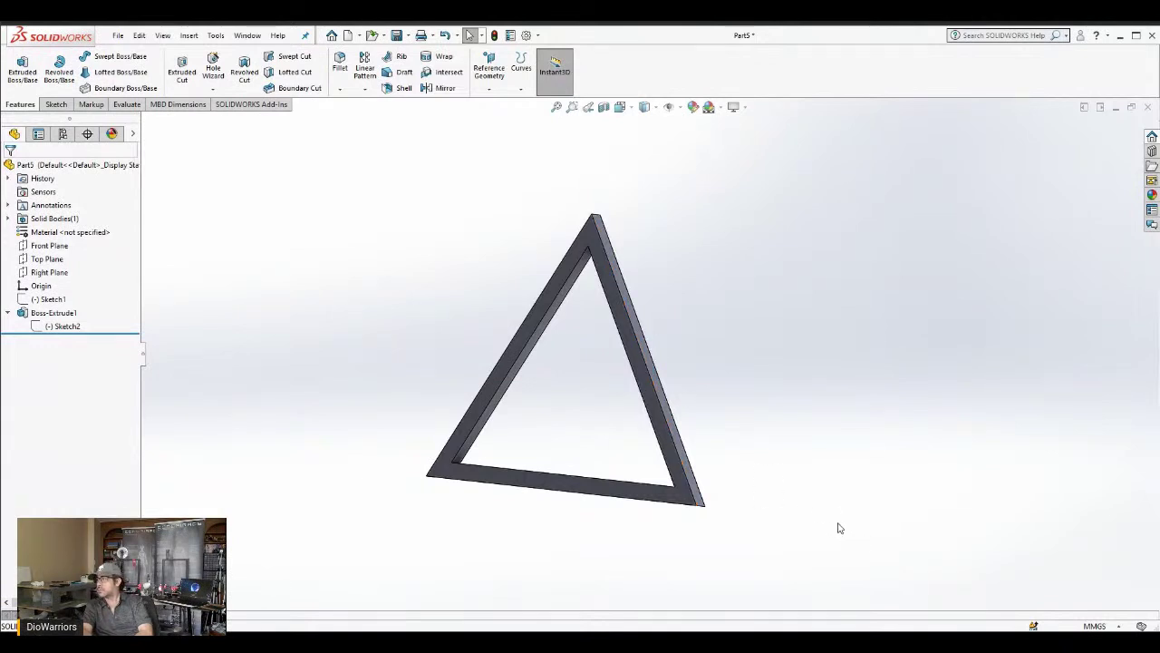
key("ctrl+1")
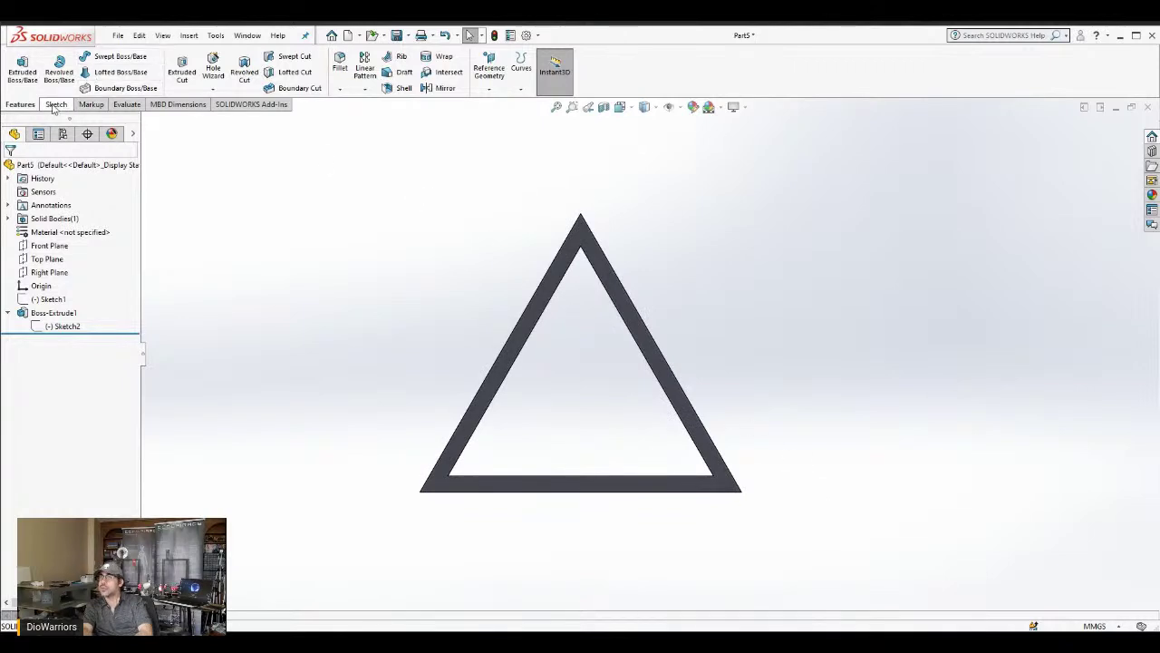
left_click(64, 326)
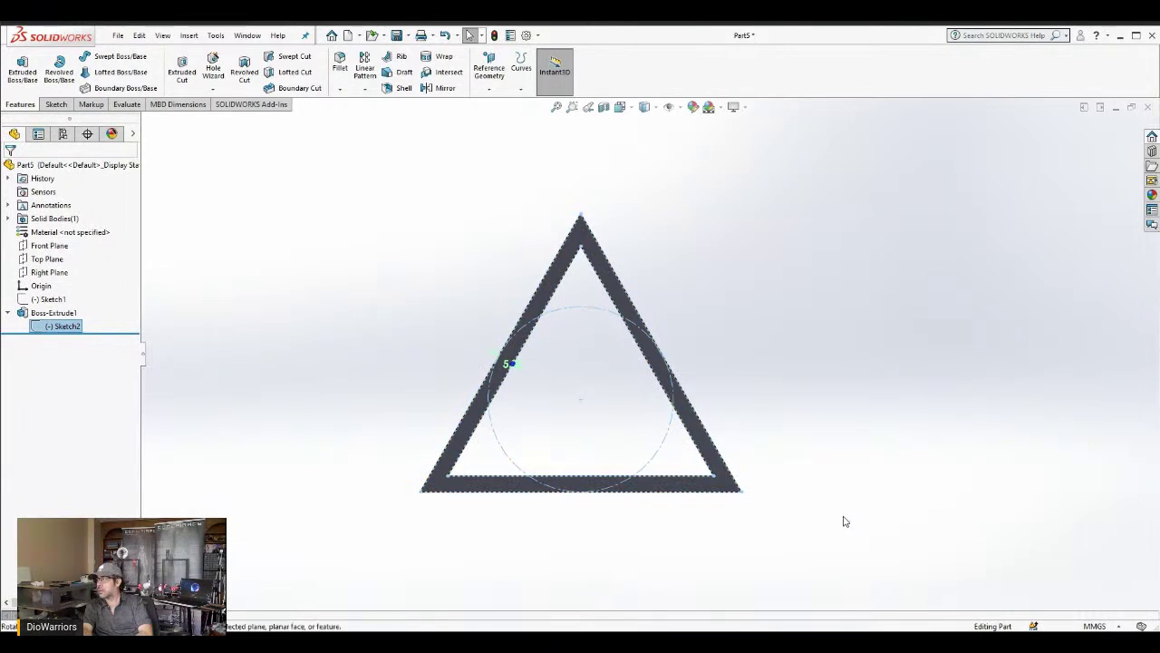
key("ctrl+8")
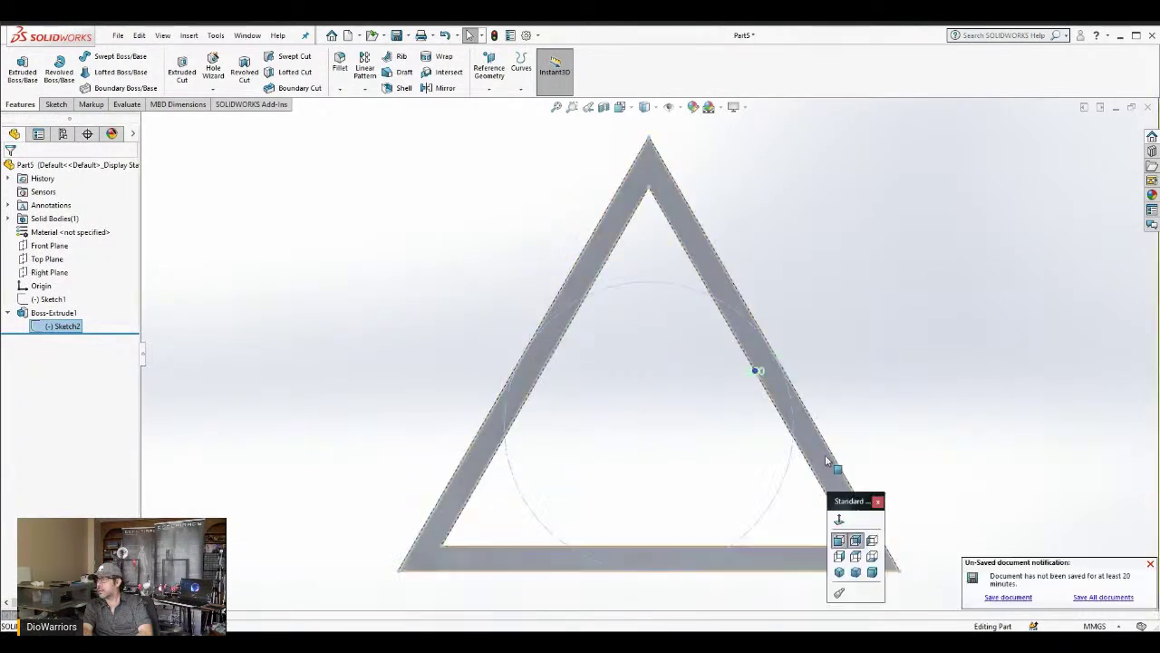
scroll(826, 372, "up", 5)
scroll(774, 388, "down", 2)
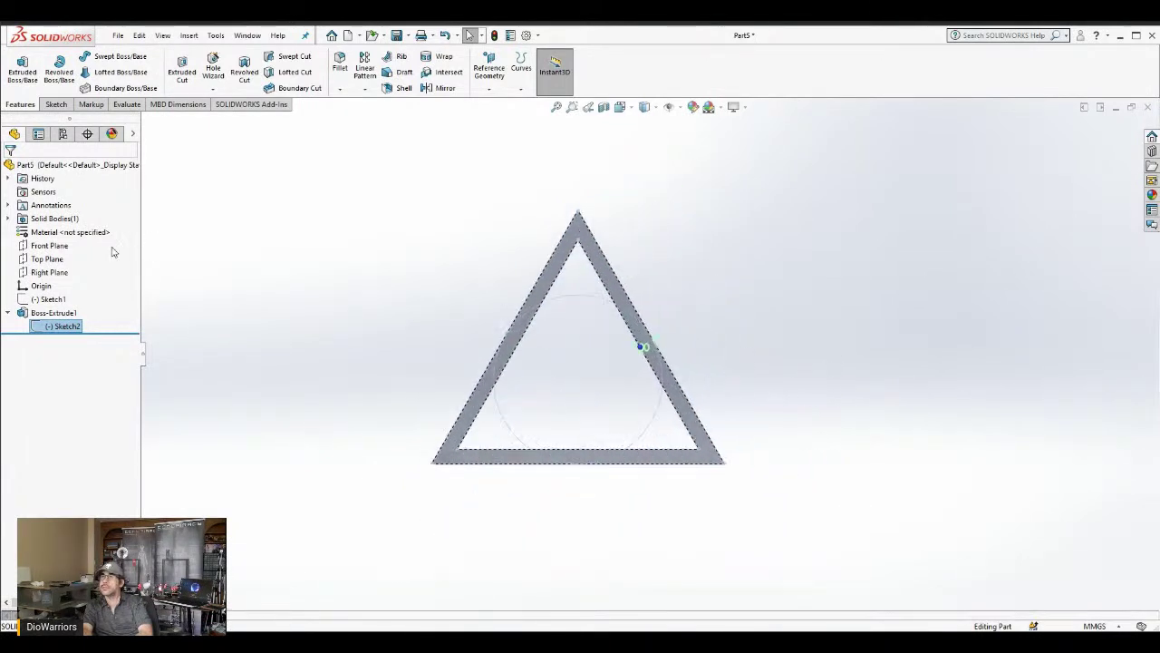
left_click(578, 231)
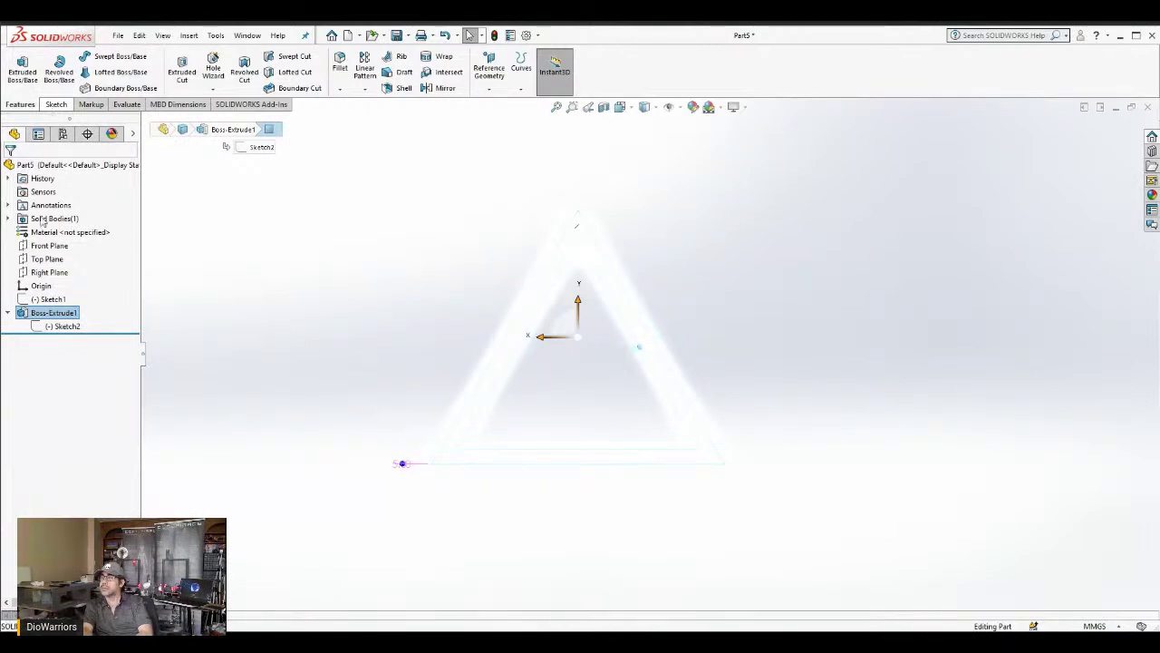
left_click(60, 326)
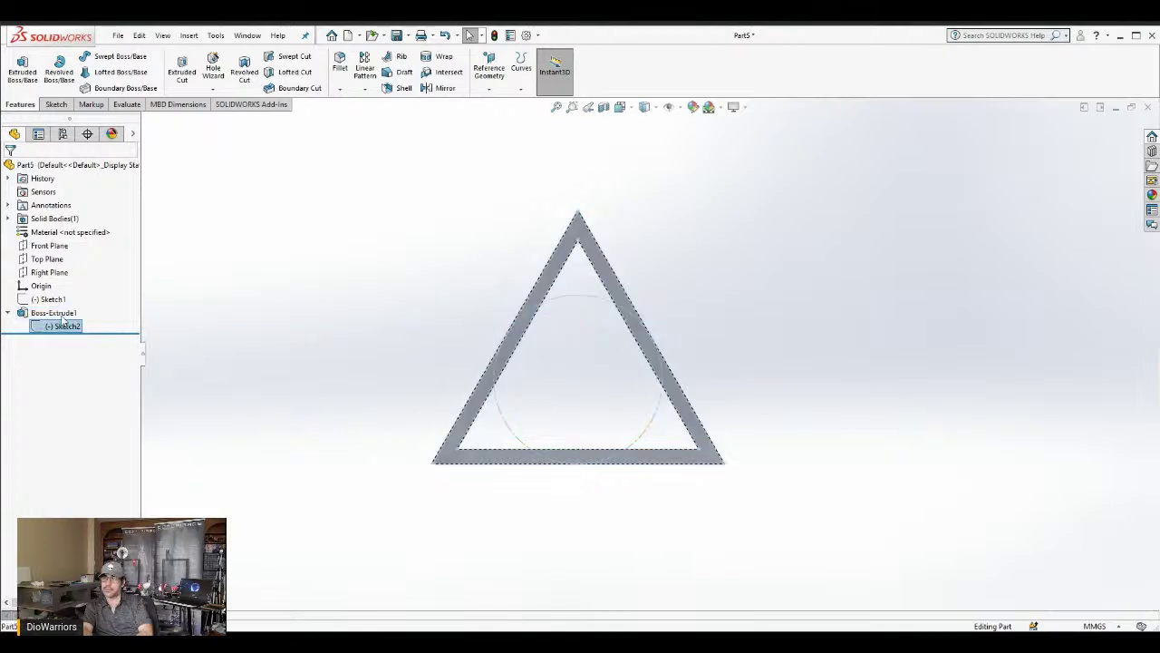
left_click(210, 238)
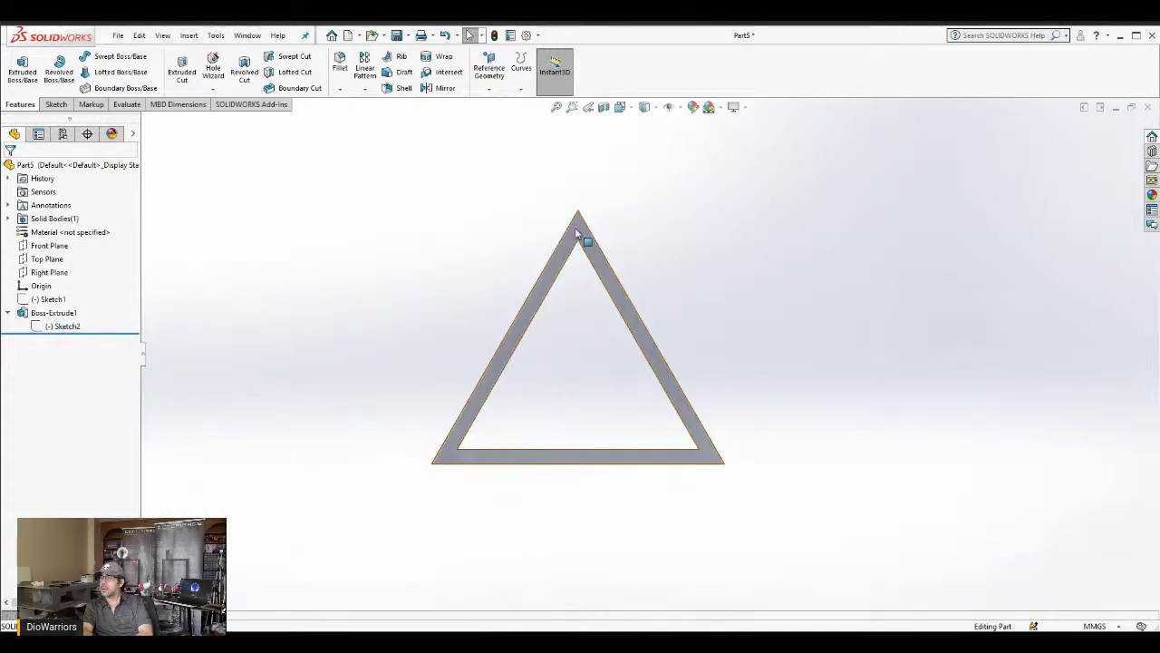
Start a new sketch on the Front Plane, viewed normal to the plane from the frame's back side
left_click(60, 246)
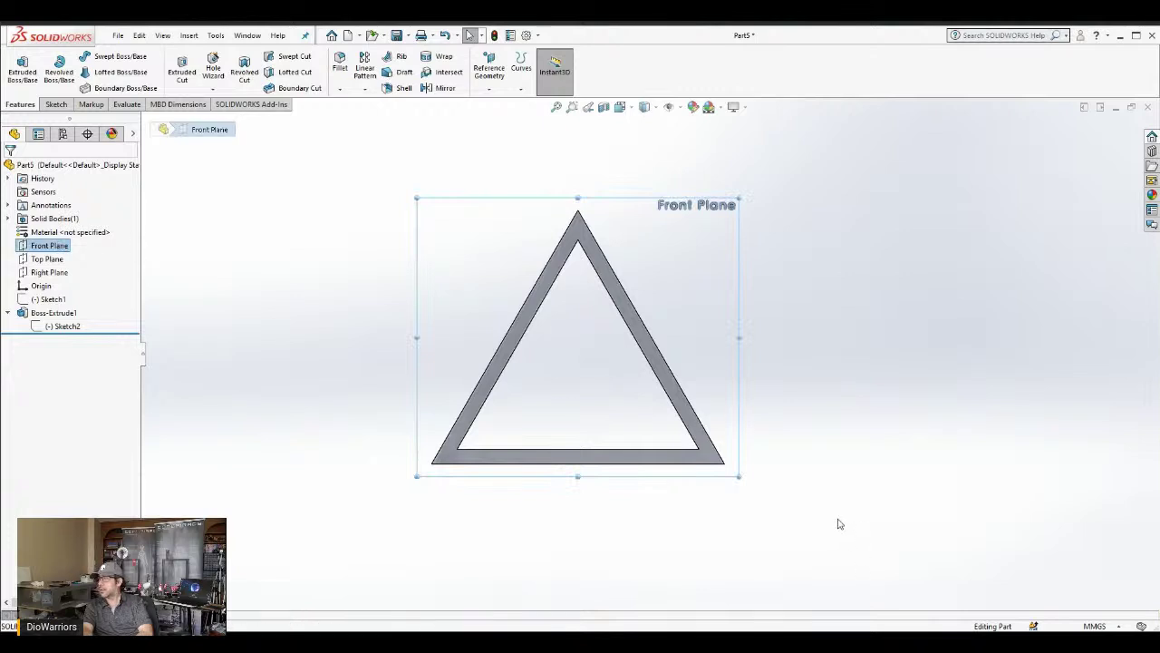
key("ctrl+8")
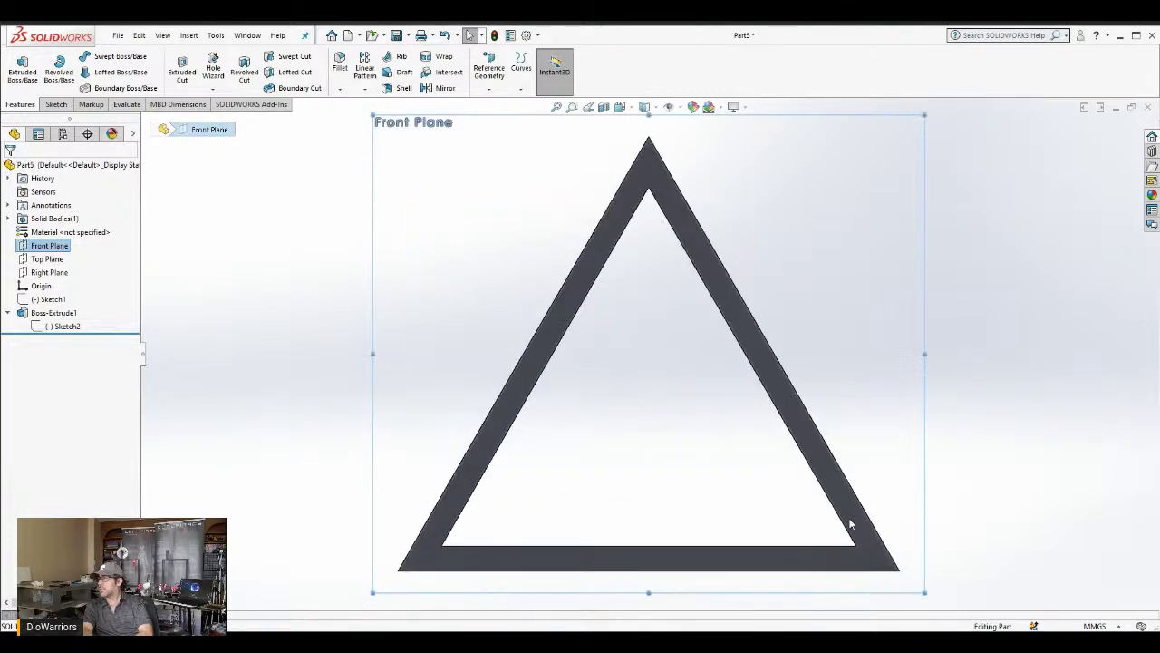
key("ctrl+8")
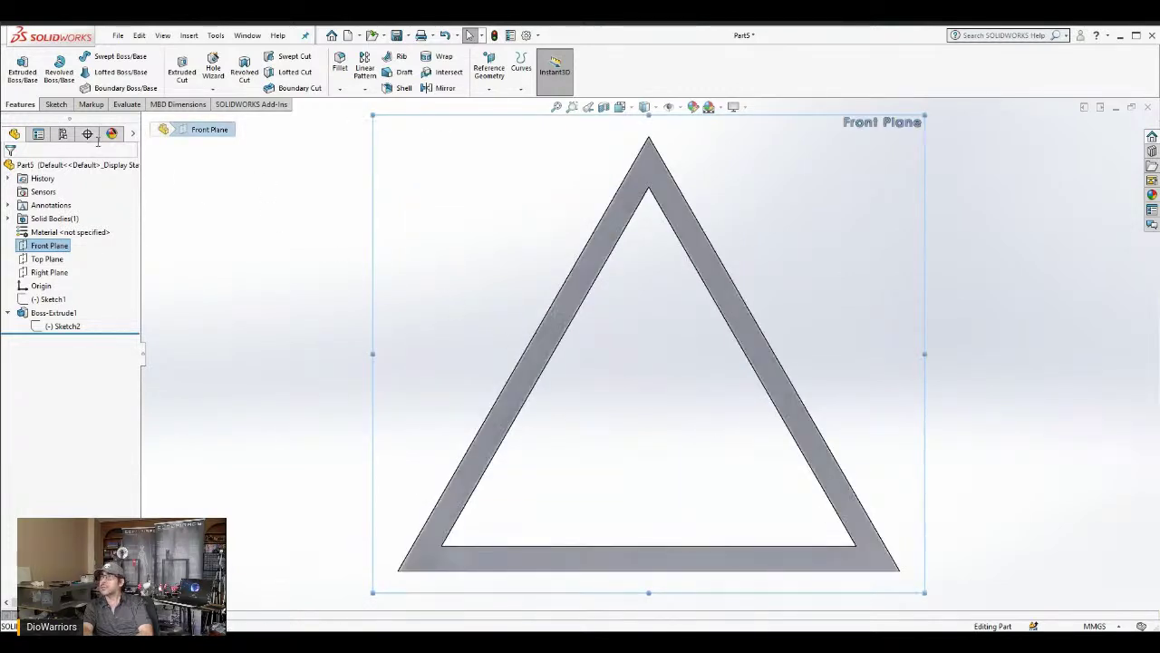
left_click(58, 104)
left_click(18, 68)
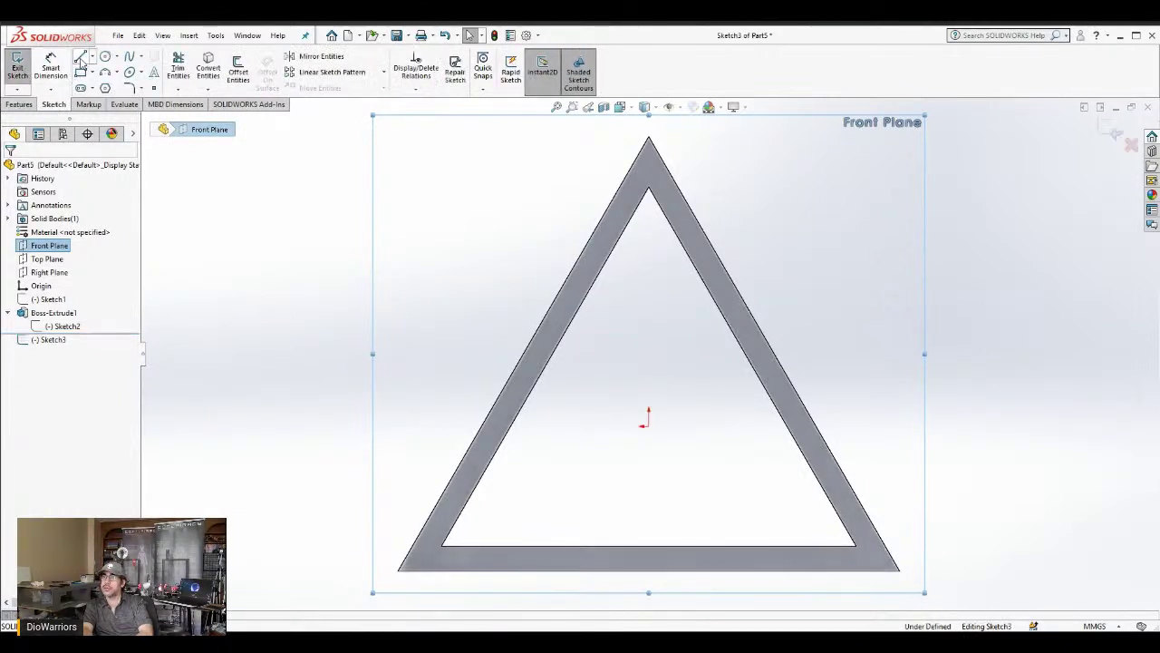
Draw a vertical line across the frame's bottom bar between the midpoints of its inner and outer edges, and make it construction geometry
left_click(80, 58)
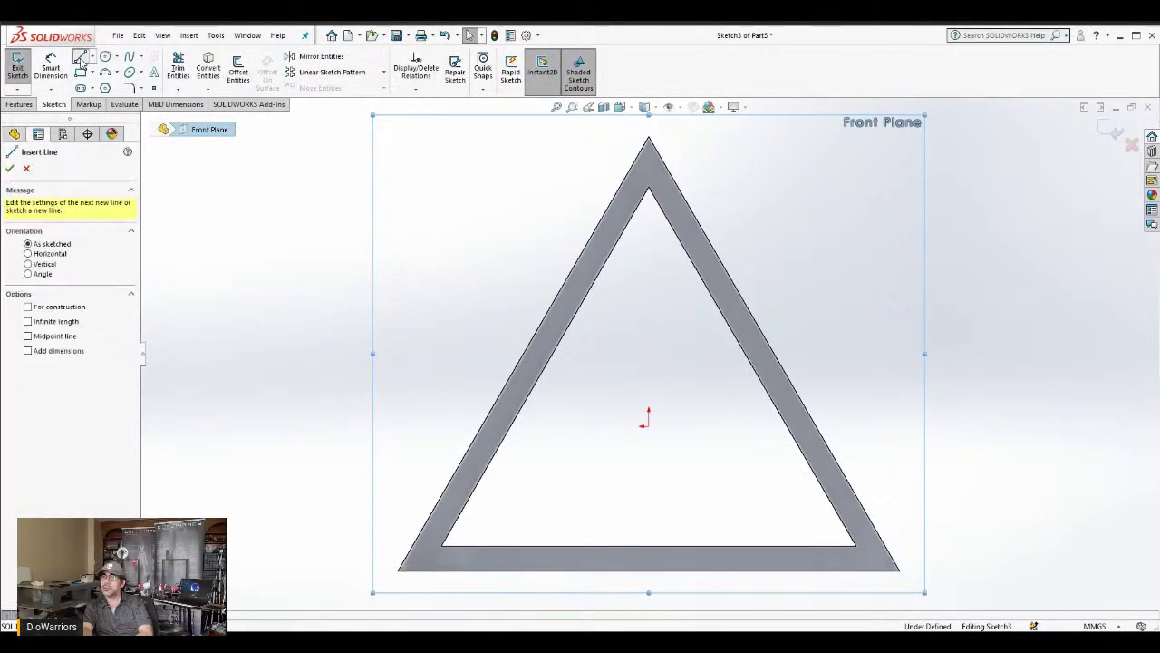
left_click(647, 545)
double_click(648, 571)
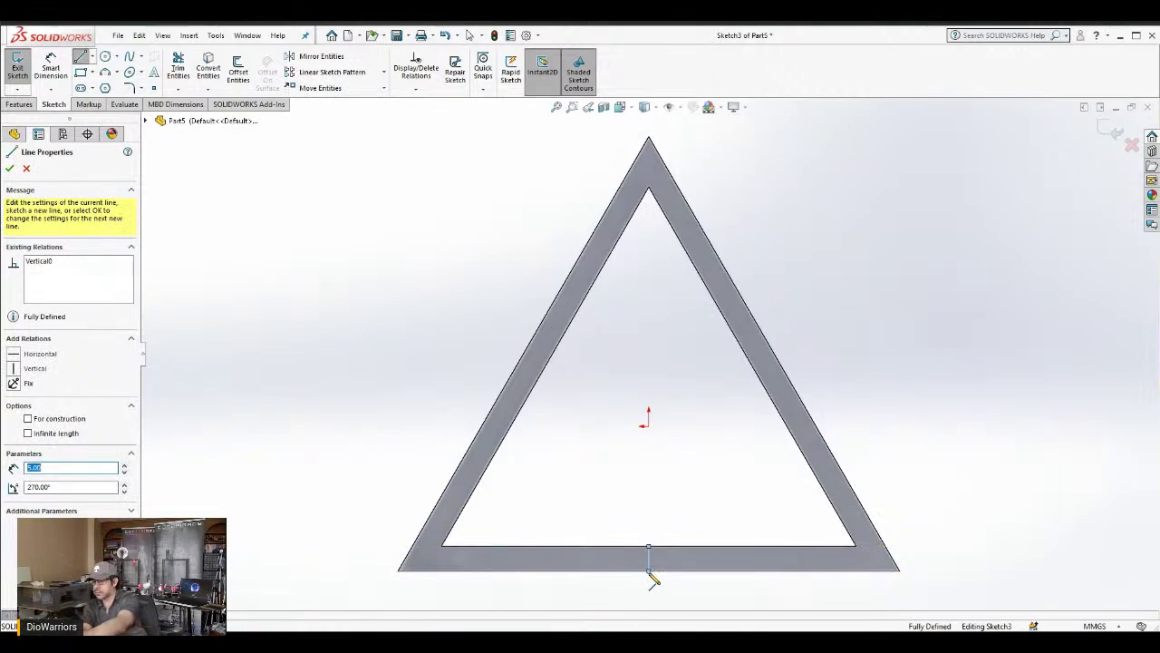
key("Escape")
key("Escape")
key("space")
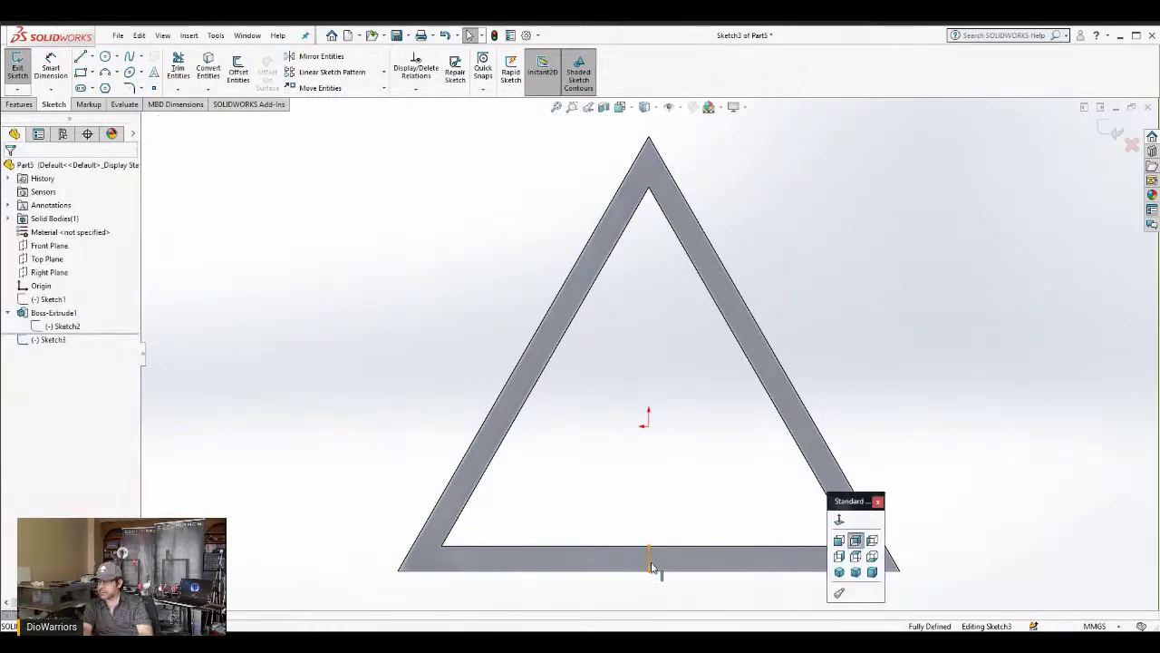
left_click(672, 578)
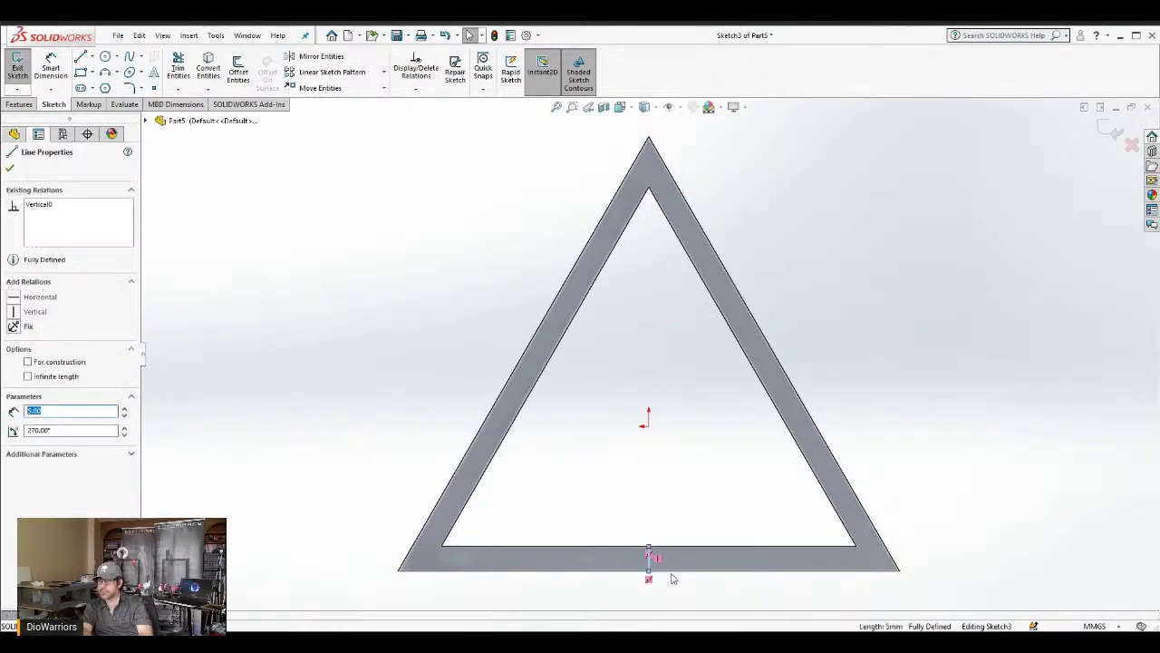
left_click(29, 363)
left_click(28, 363)
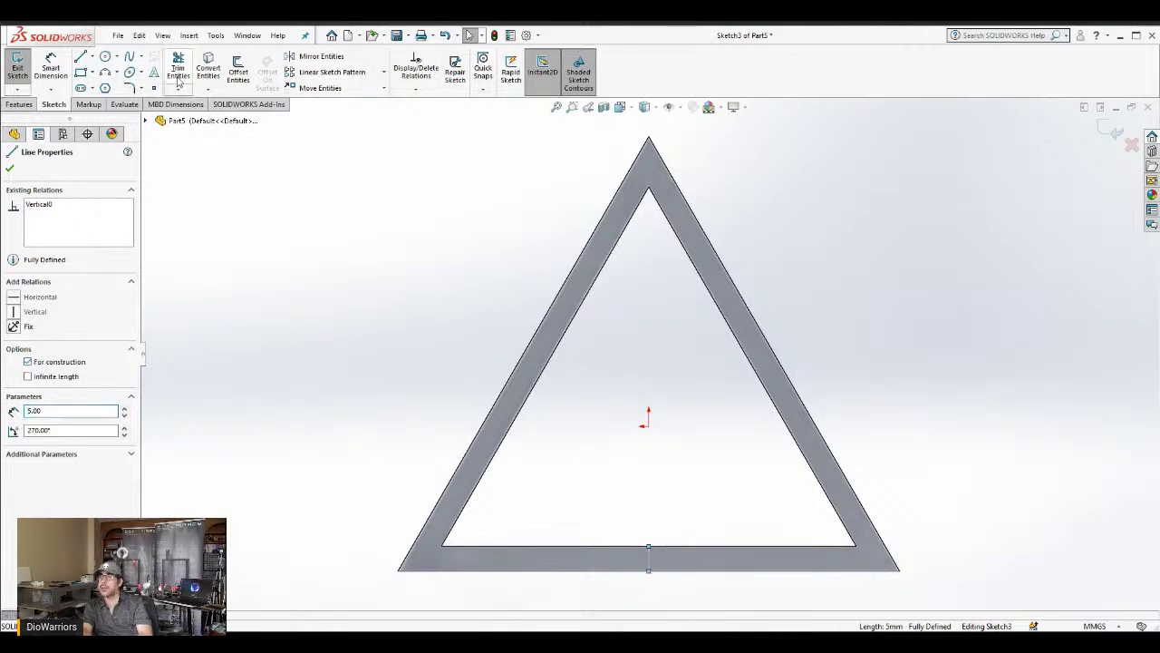
Offset the vertical construction line 20.25 mm bi-directionally, with the ends left uncapped
left_click(238, 74)
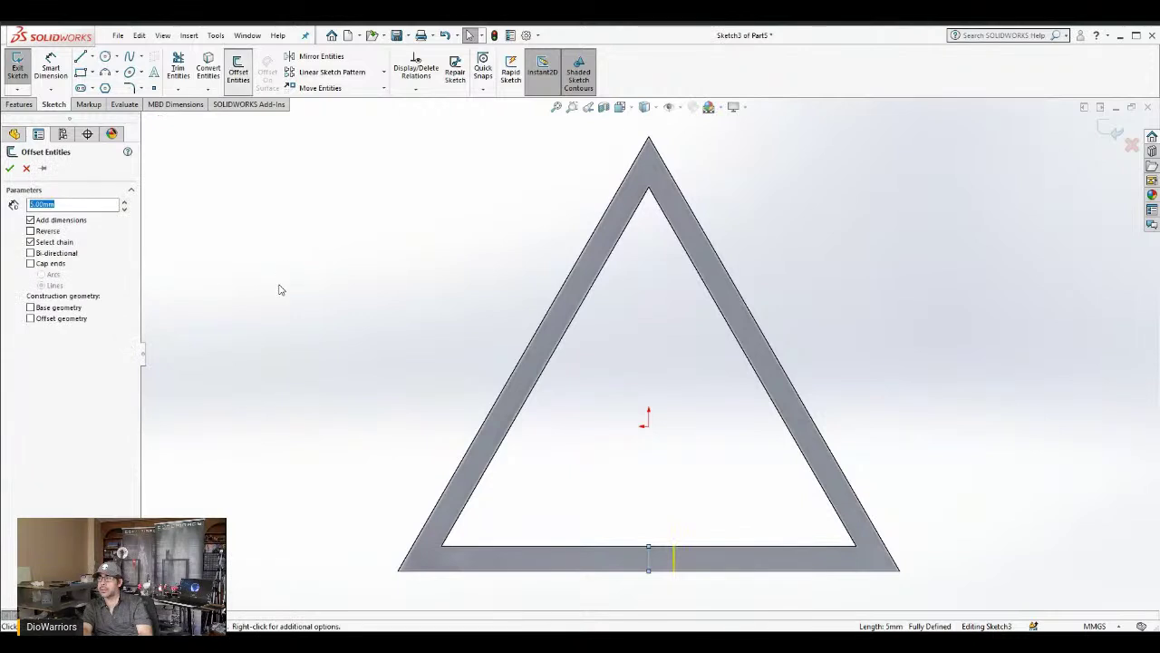
left_click(73, 207)
left_click_drag(78, 206, 24, 206)
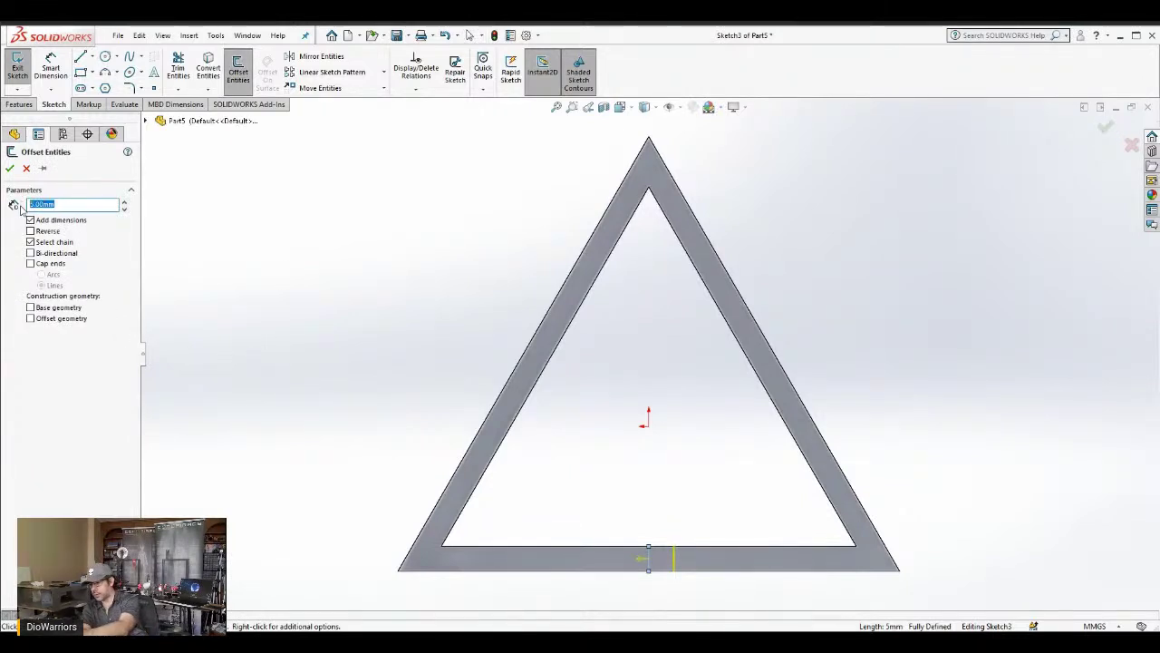
type("10")
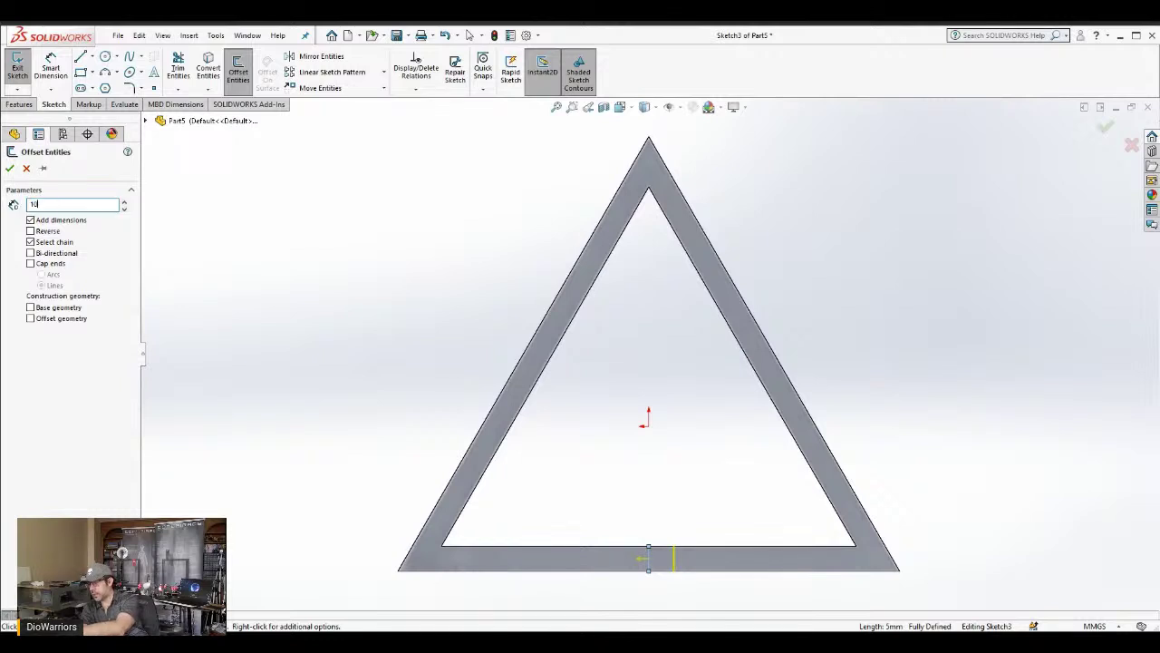
key("Return")
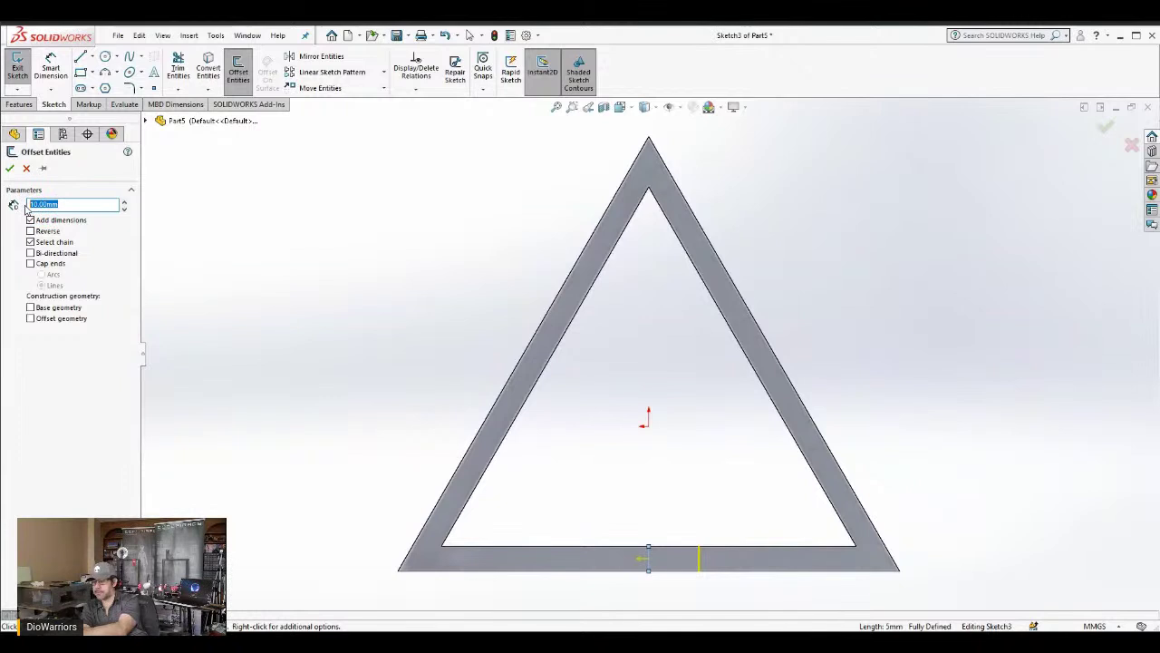
type("20")
key("Return")
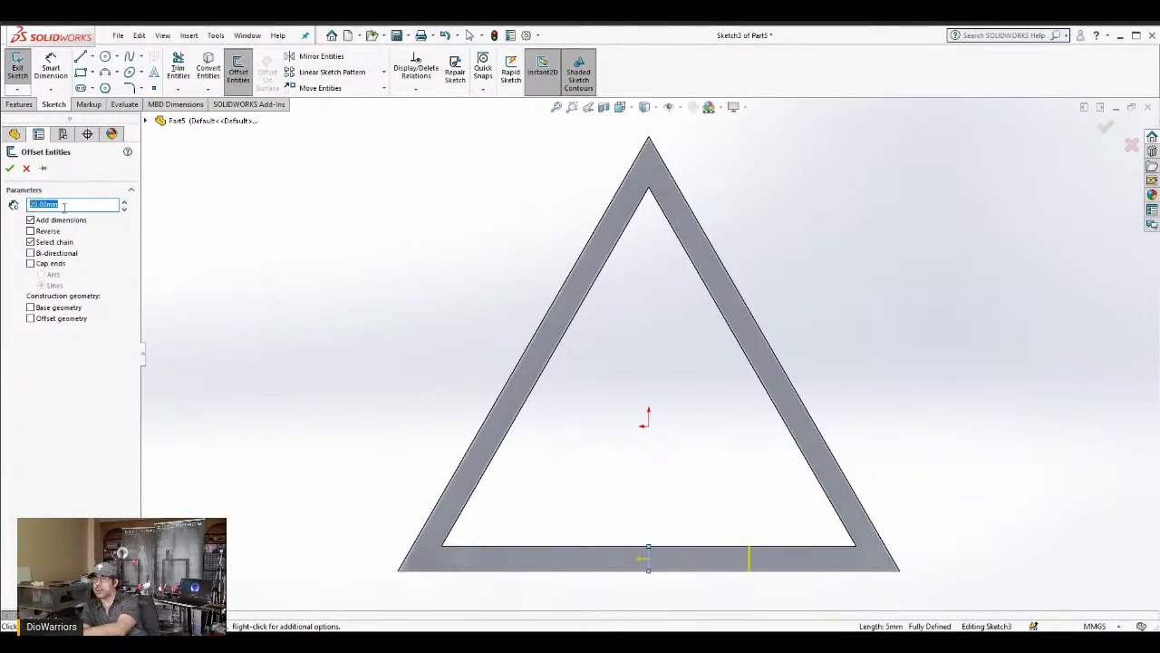
left_click_drag(63, 207, 40, 207)
type(".25")
key("Return")
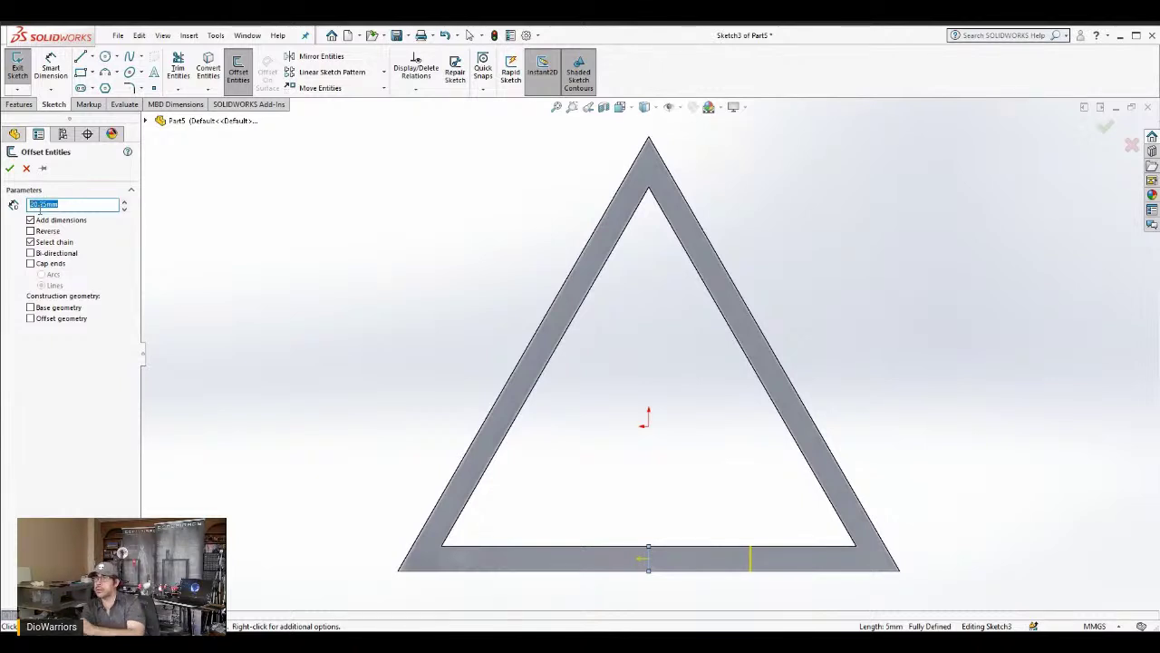
left_click(31, 254)
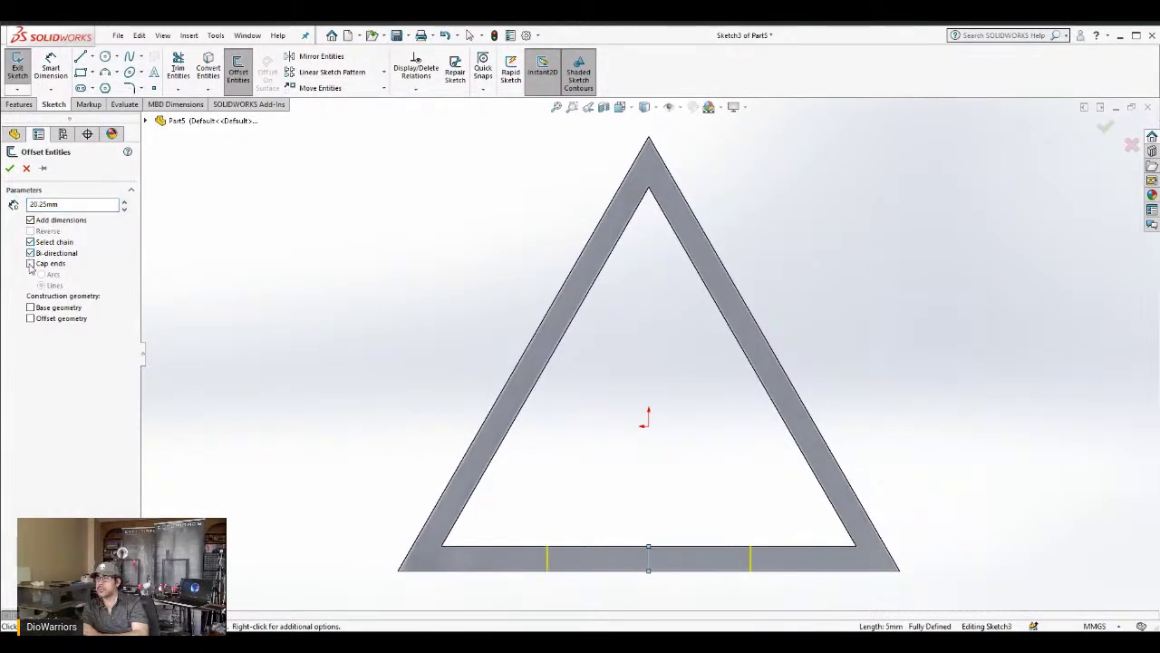
left_click(30, 263)
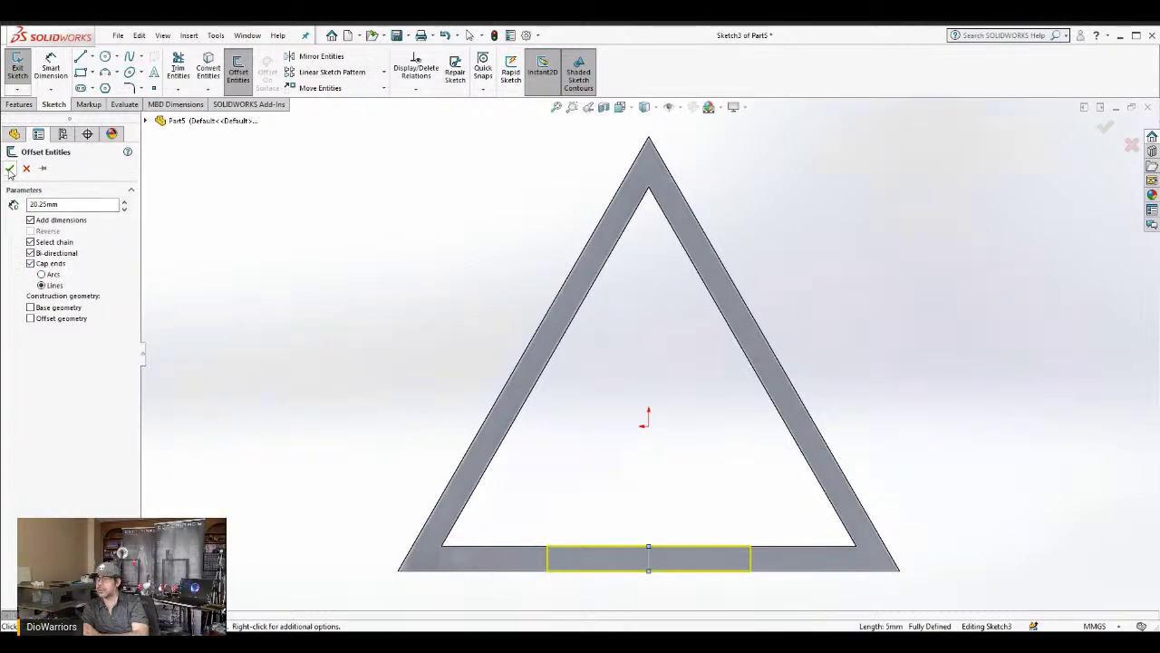
left_click(30, 264)
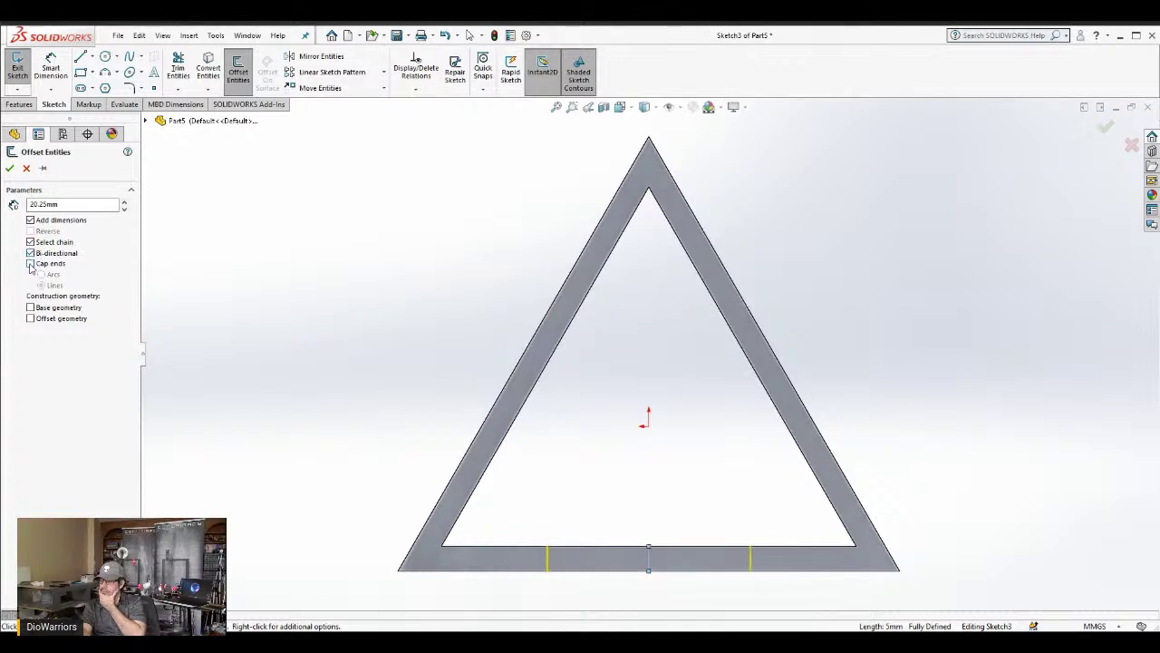
left_click(9, 167)
Draw two 40.5 mm horizontal lines joining the upper and lower ends of the offset lines into a closed rectangle
left_click(80, 57)
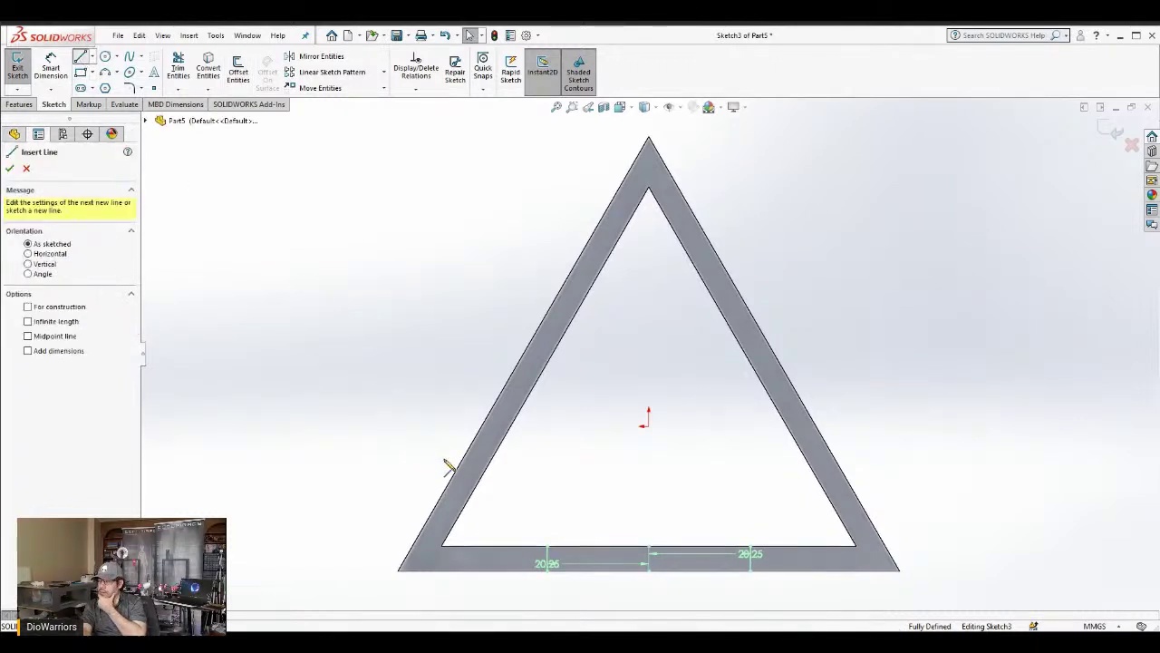
left_click(547, 546)
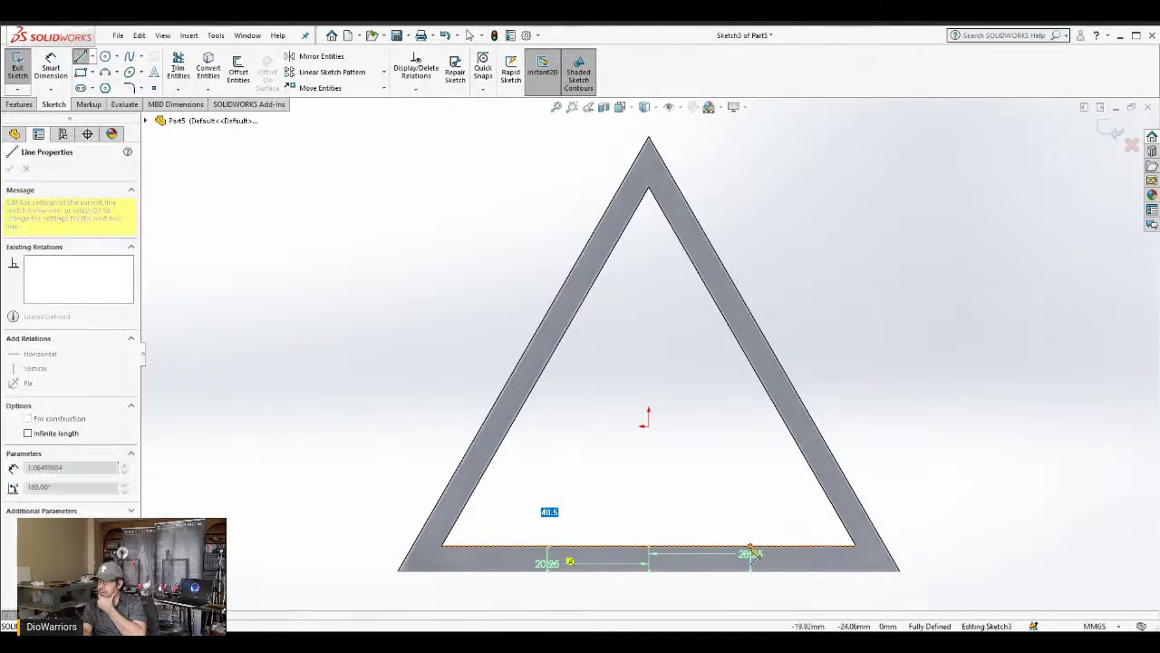
left_click(751, 547)
key("s")
left_click(751, 570)
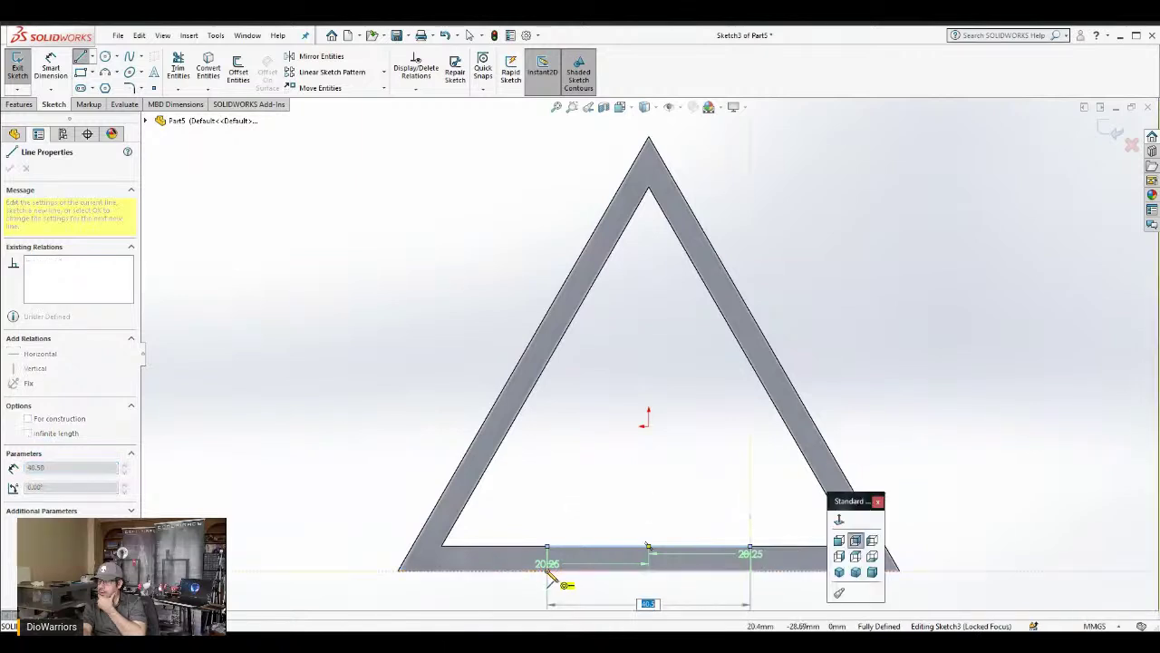
left_click(547, 570)
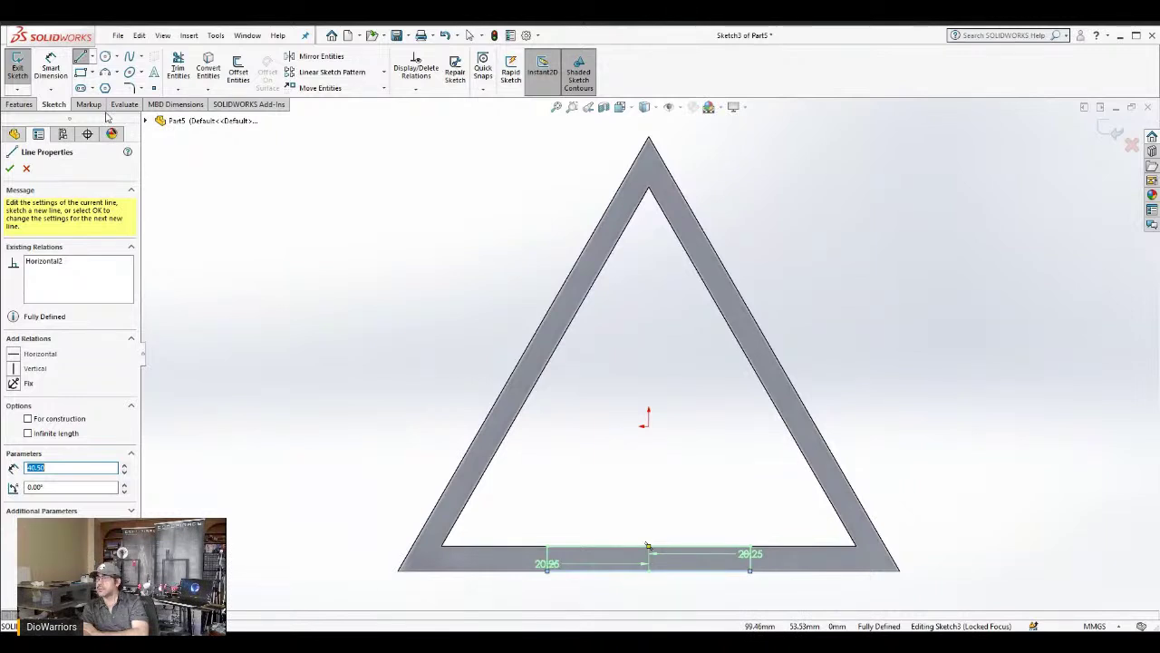
Offset only the rectangle's lower line 1 mm upward into the bar, with Select chain off and the direction reversed
left_click(237, 71)
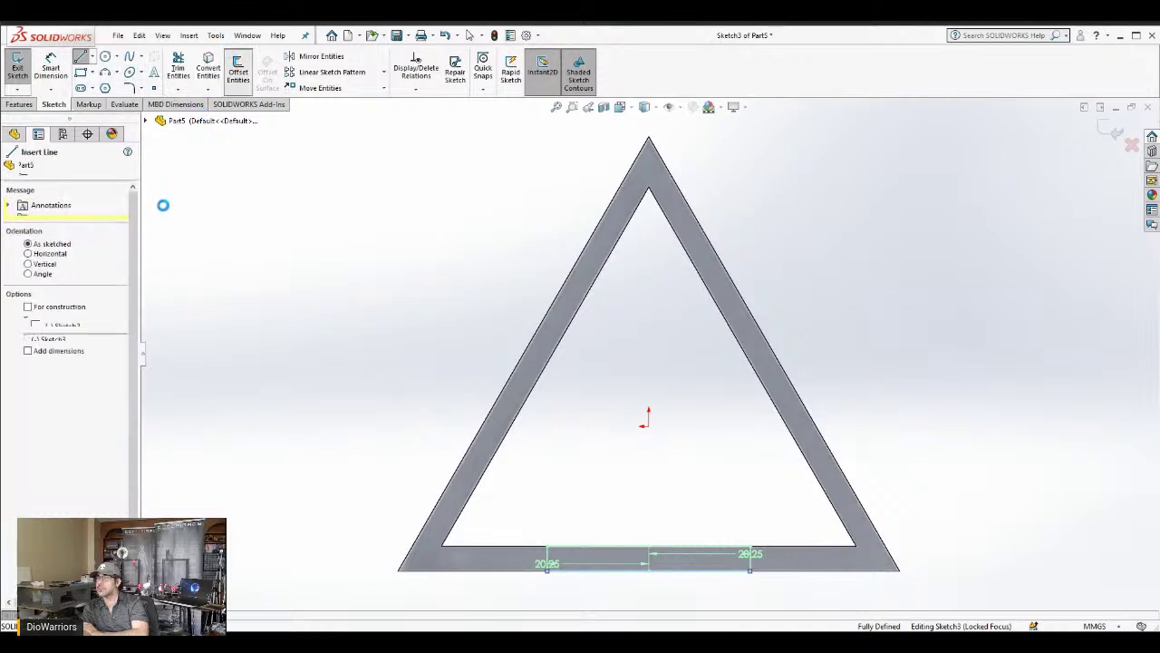
left_click(48, 256)
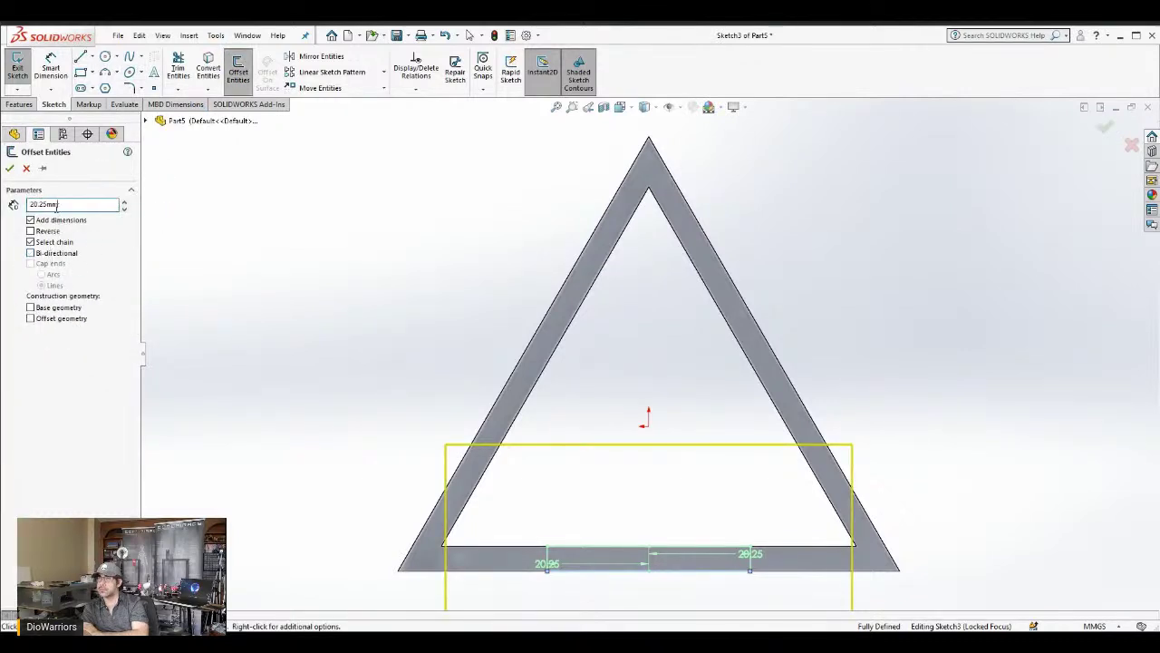
type("1")
key("Return")
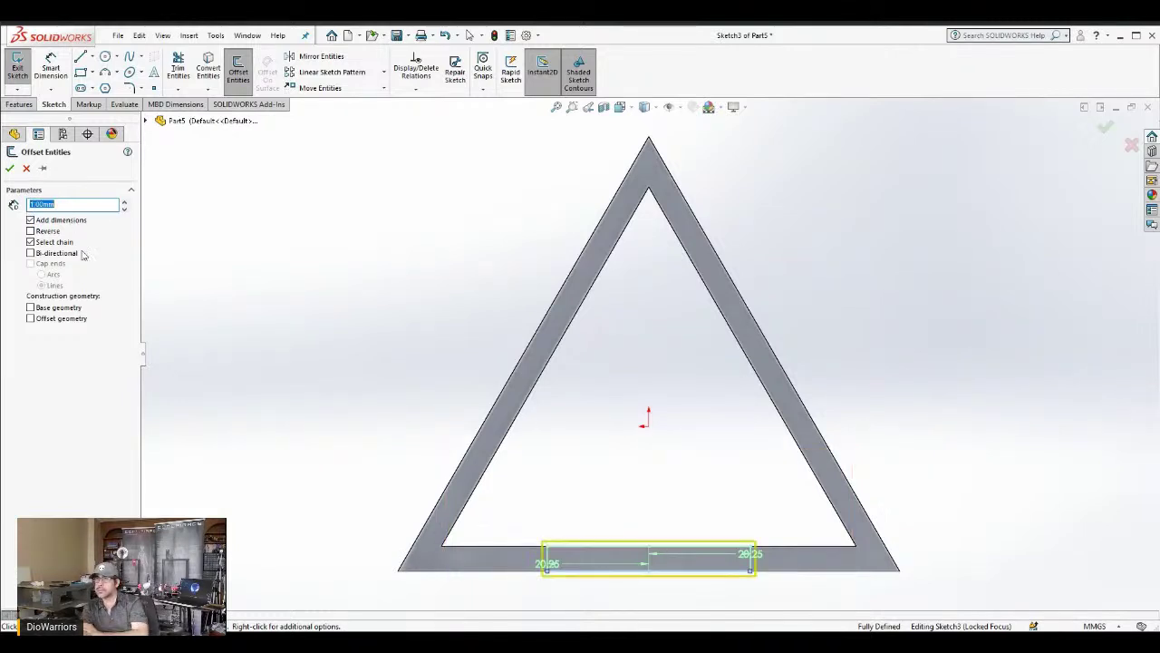
left_click(44, 243)
left_click(41, 233)
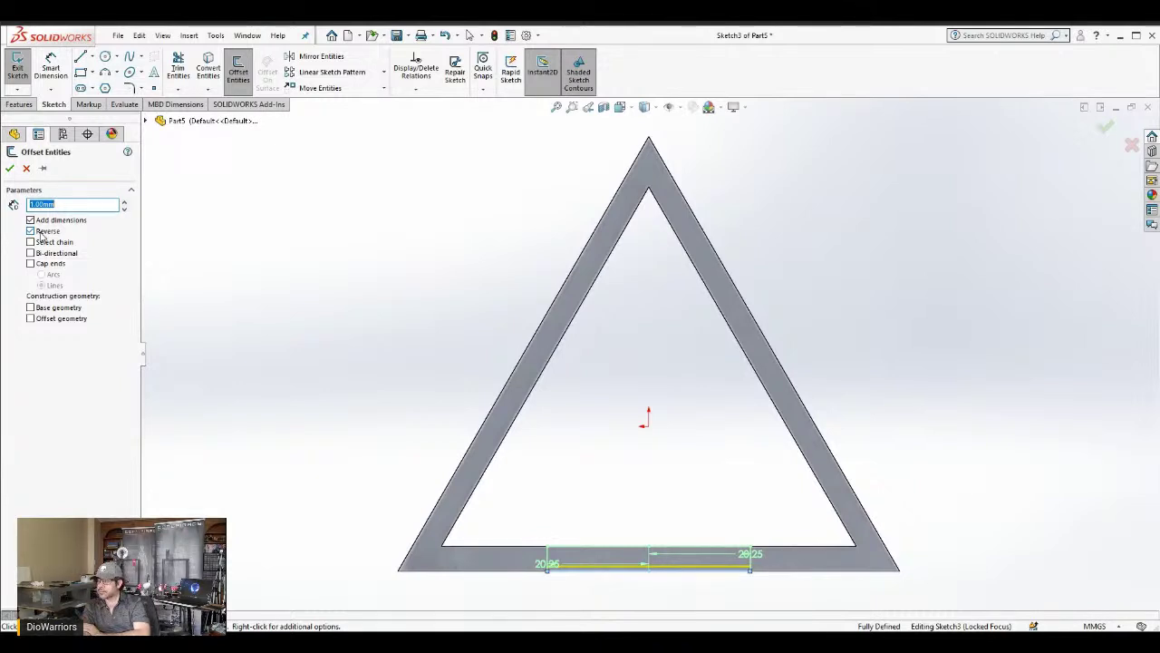
left_click(10, 169)
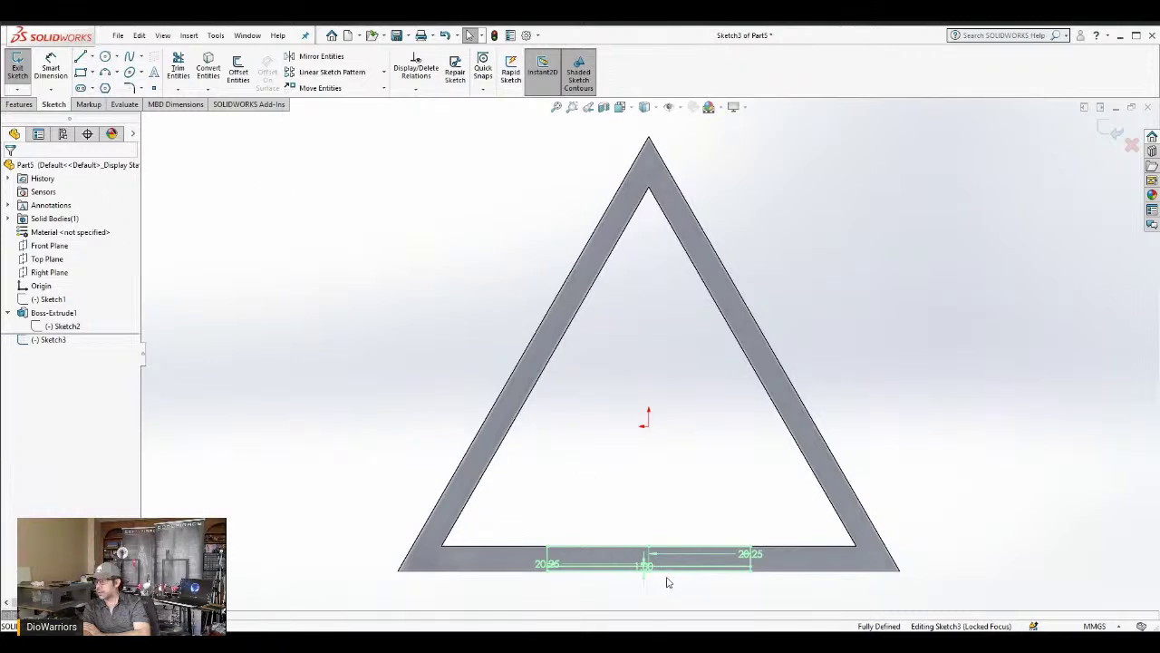
Draw a horizontal construction line about 30.5 mm long to the right from the vertical construction line's midpoint
key("l")
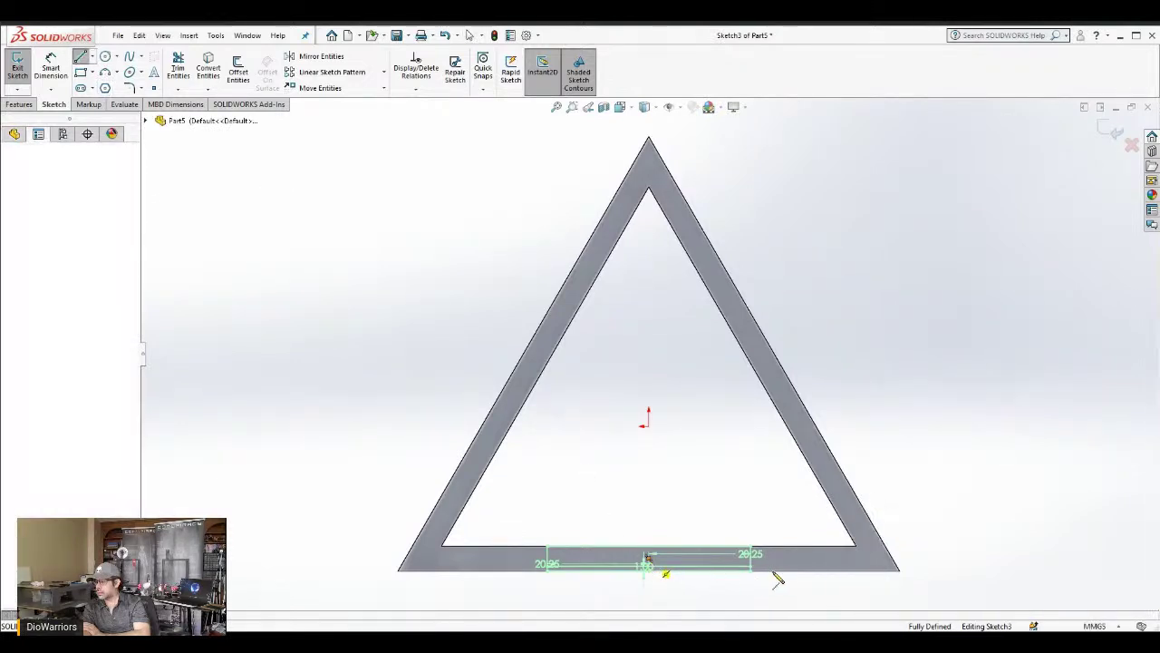
left_click(647, 558)
left_click(805, 566)
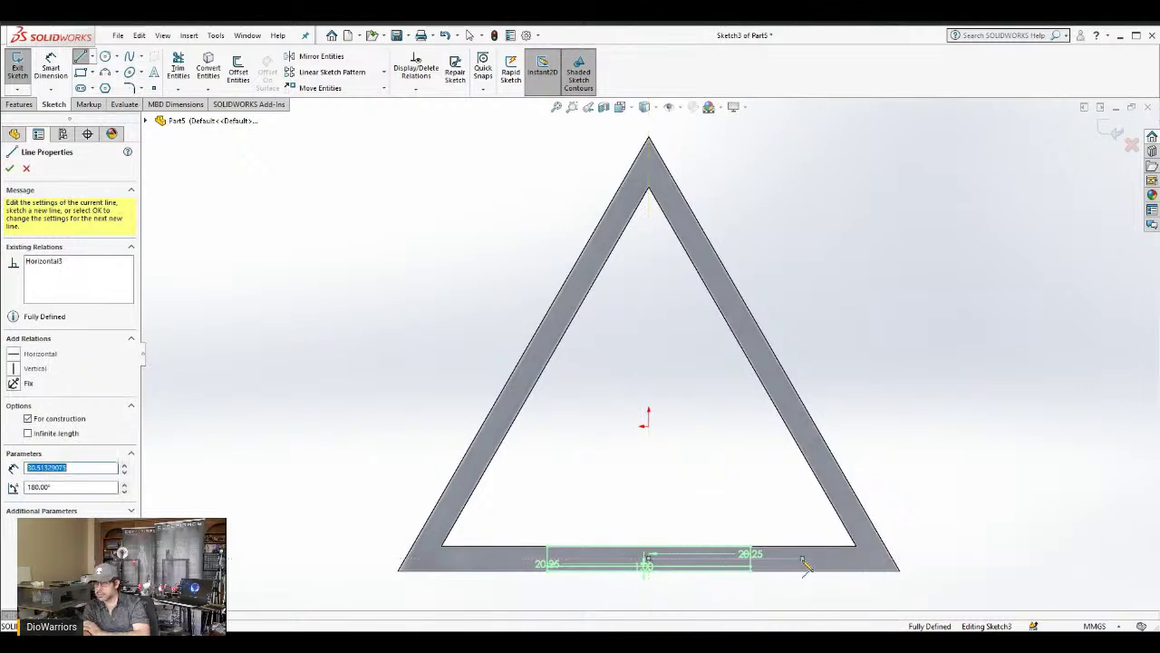
key("Escape")
key("Escape")
key("space")
Delete the rectangle's upper line along the inner edge of the bottom bar
left_click_drag(722, 526, 704, 547)
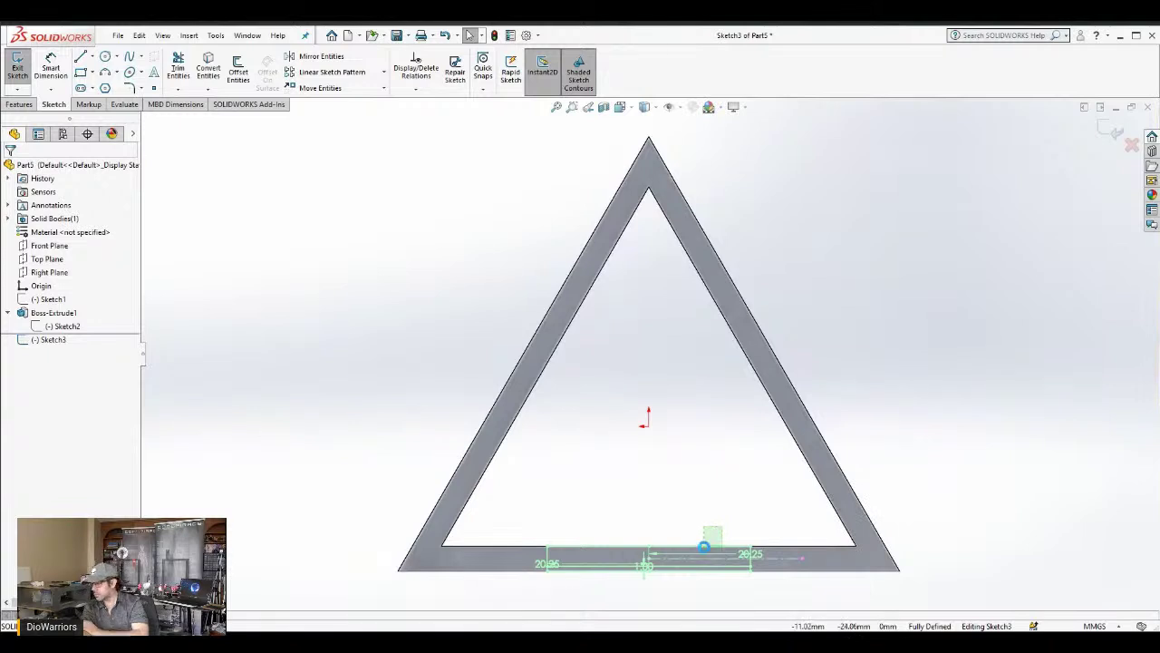
left_click(703, 547)
left_click(671, 487)
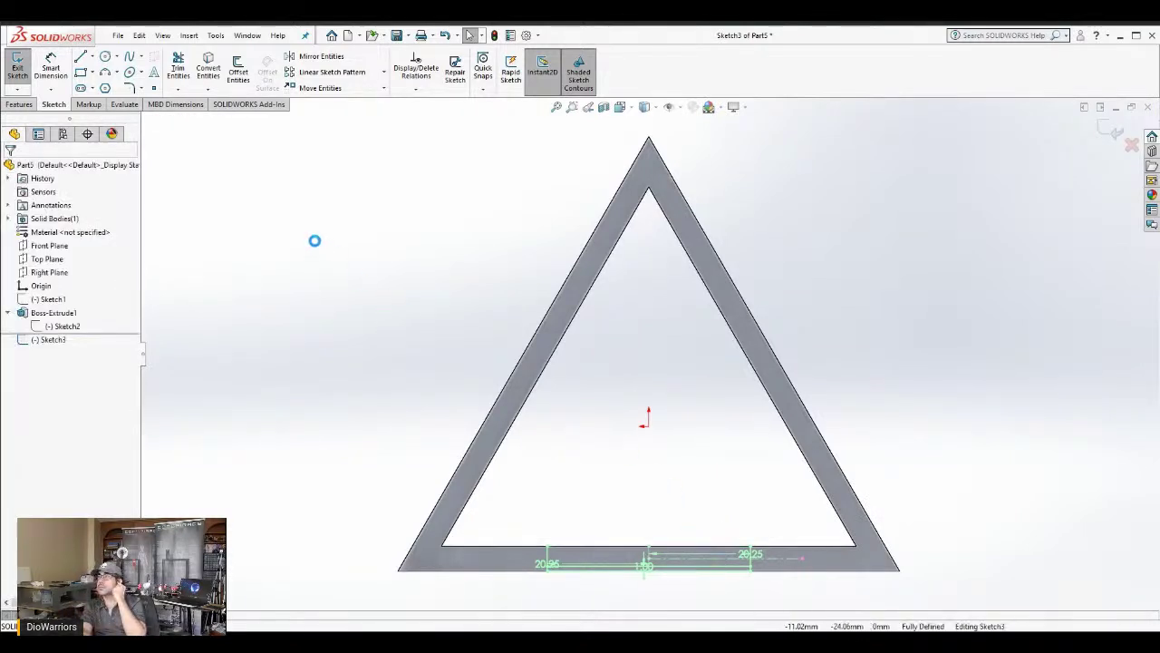
key("space")
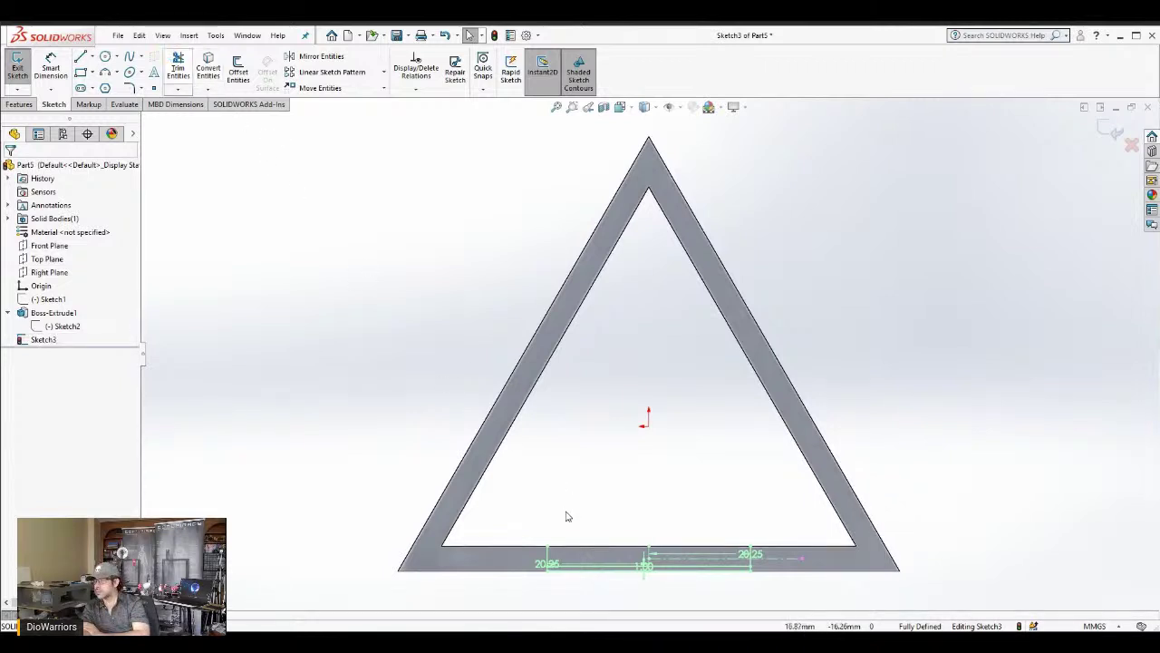
Trim both vertical side lines above the 1 mm offset line with Trim to closest, leaving a thin strip
scroll(748, 557, "down", 5)
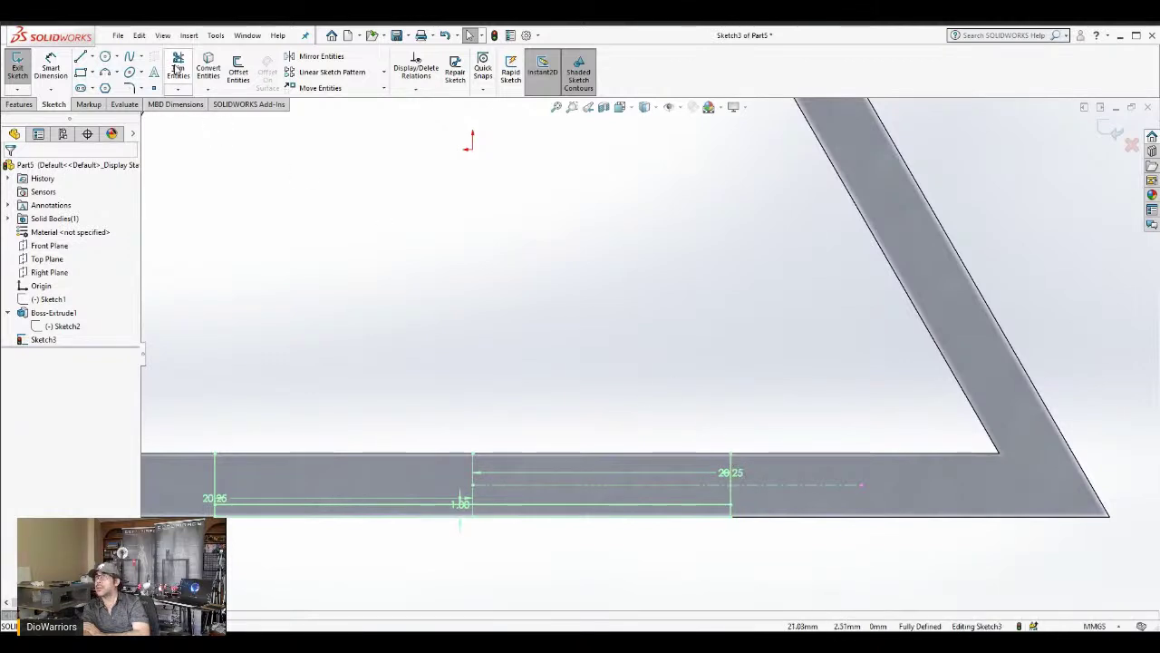
left_click(730, 467)
left_click(730, 495)
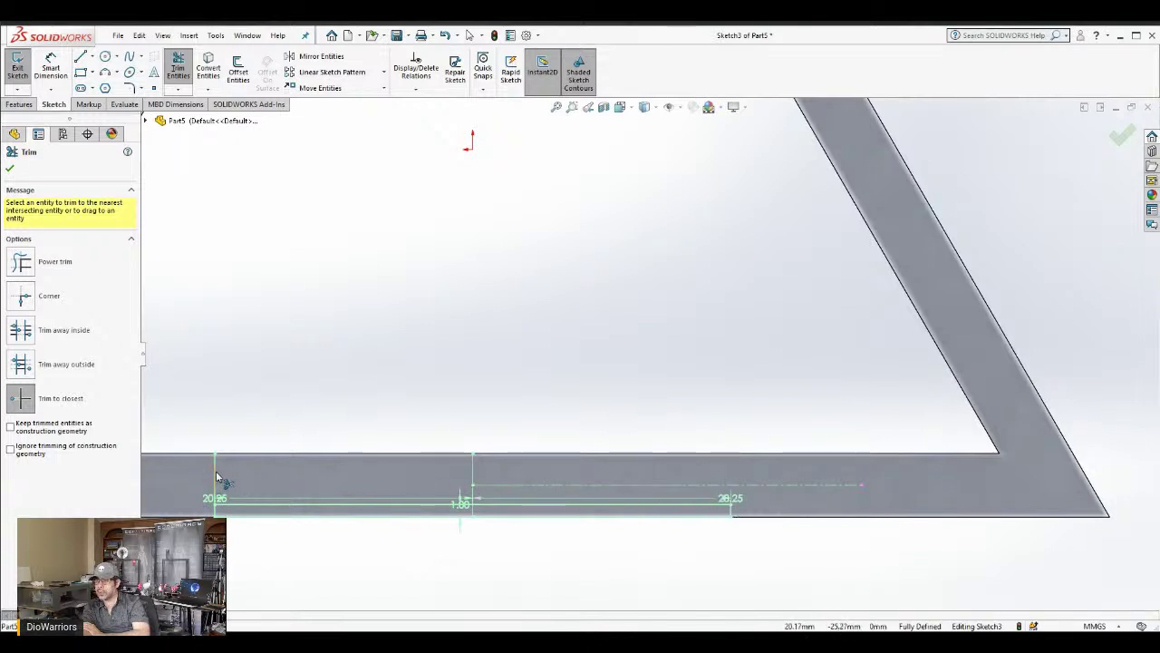
left_click(219, 490)
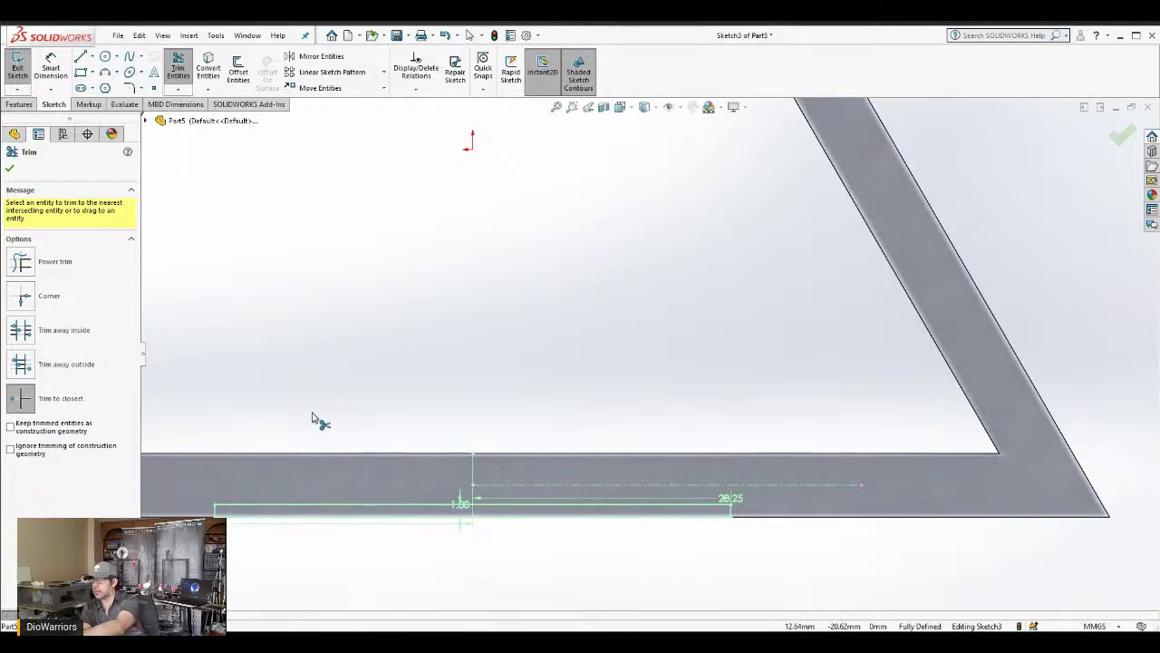
key("Escape")
Mirror the thin strip about the horizontal construction line onto the bottom bar's inner edge
key("z")
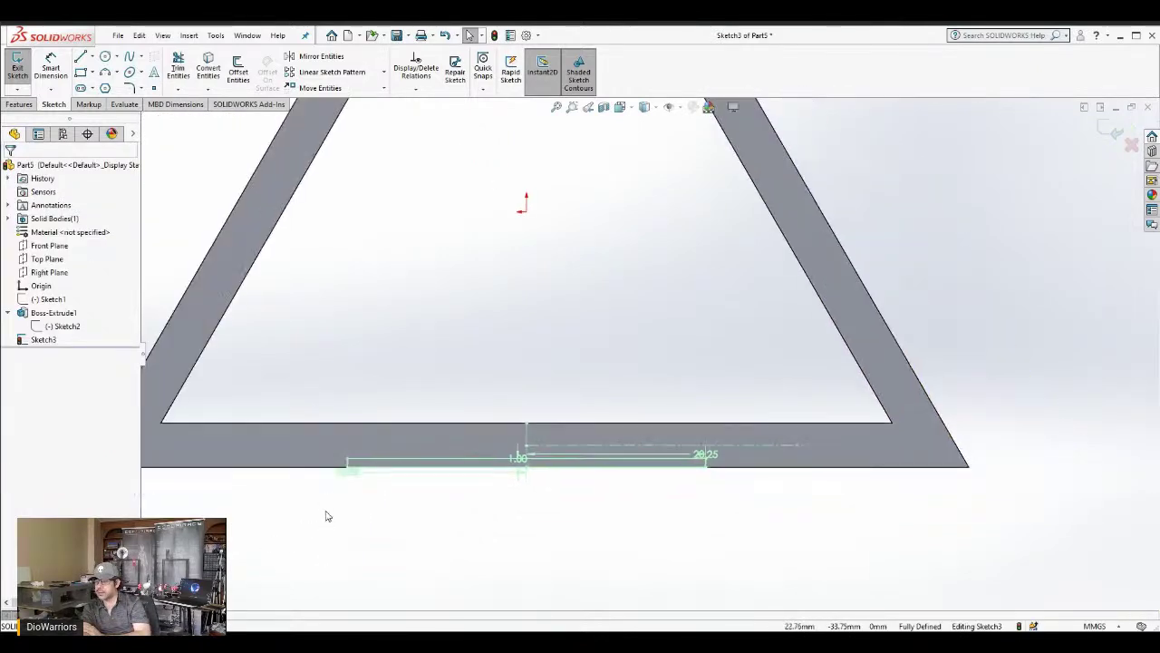
left_click_drag(326, 510, 815, 447)
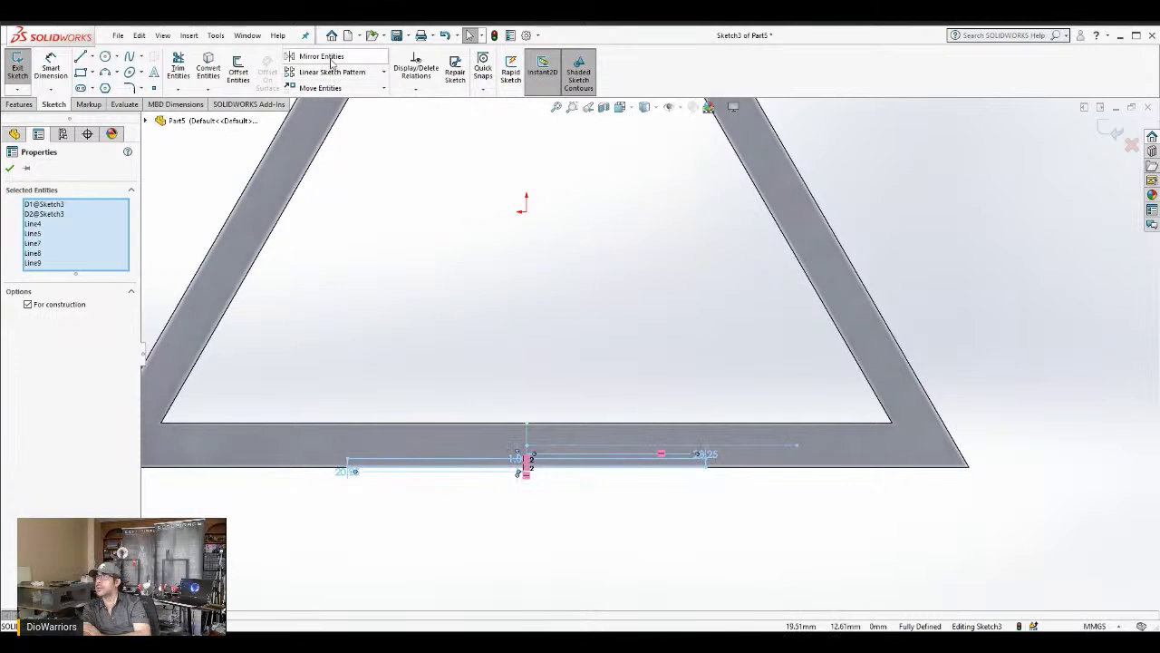
key("Escape")
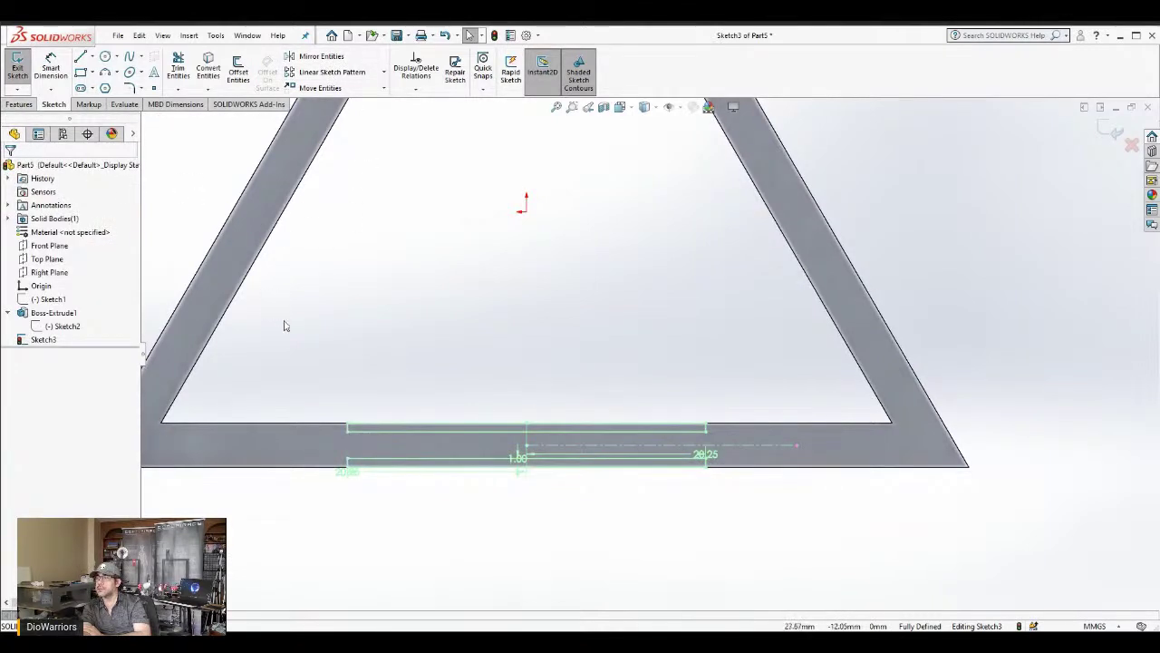
mouse_move(284, 333)
left_mouse_down()
mouse_move(774, 501)
mouse_move(860, 515)
mouse_move(842, 482)
left_mouse_up()
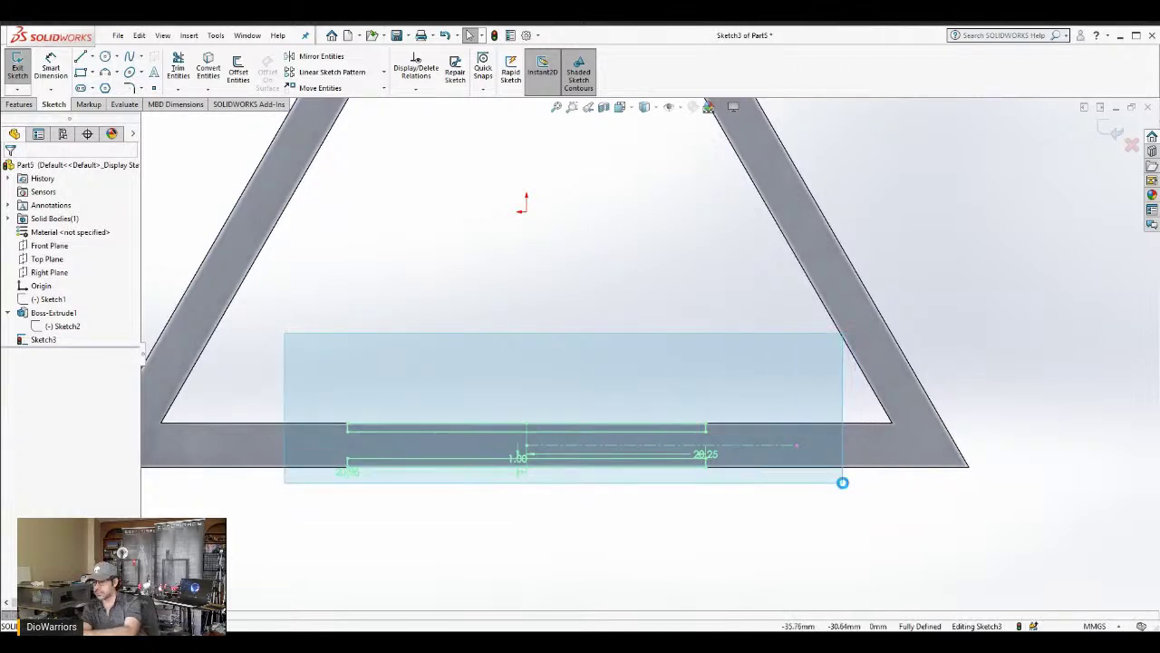
left_click(573, 315)
key("f")
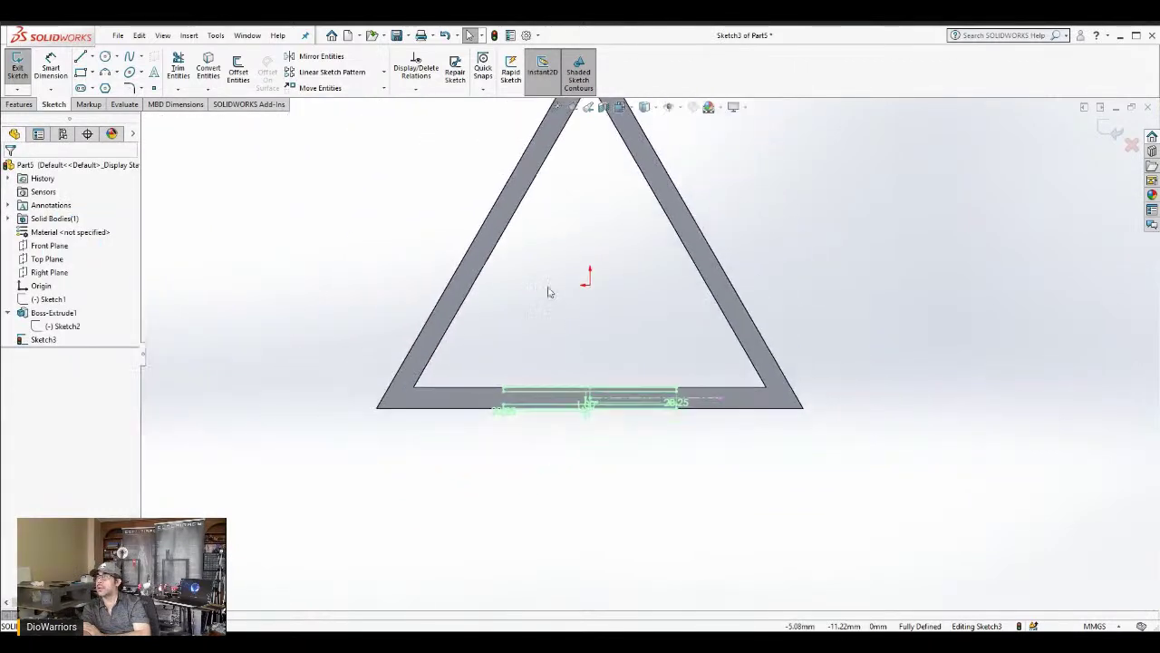
left_click(328, 73)
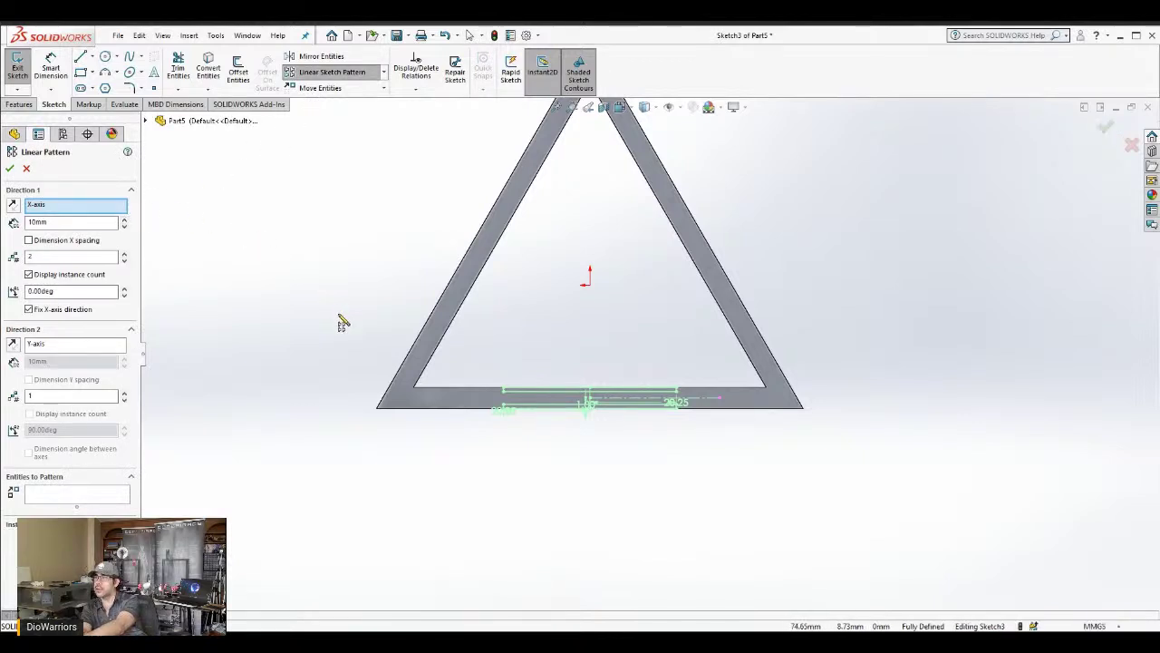
key("Escape")
Circular-pattern the bottom bar's strip sketch about the origin with 3 equally spaced instances over 360 degrees
mouse_move(339, 330)
left_mouse_down()
mouse_move(751, 436)
mouse_move(691, 443)
left_mouse_up()
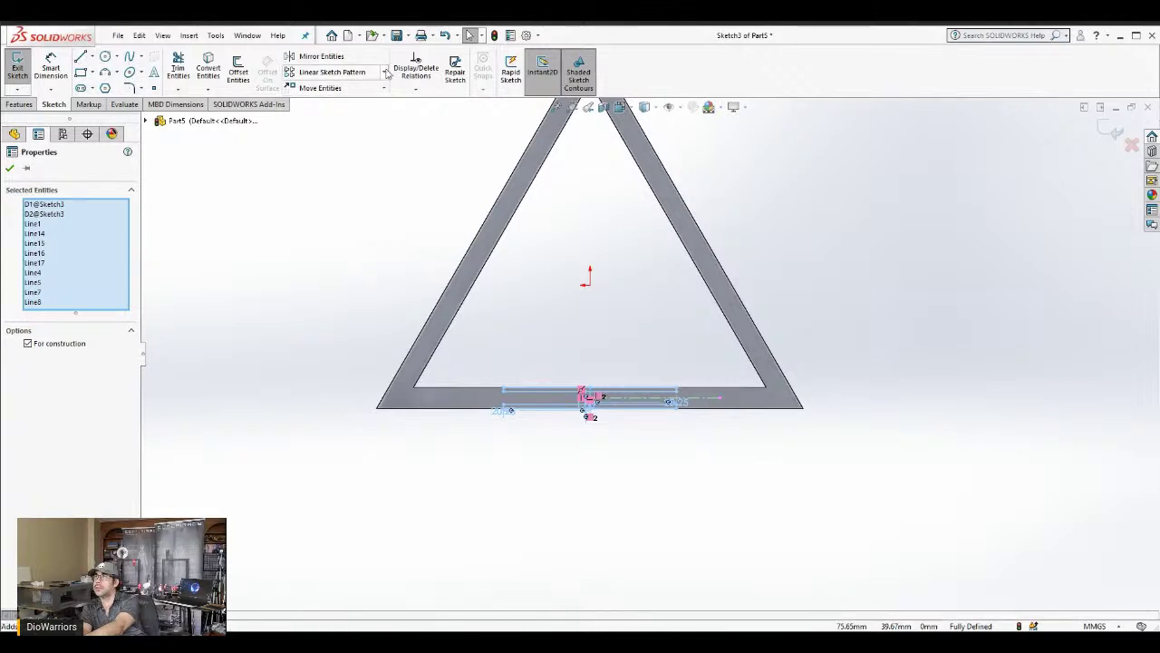
left_click(339, 106)
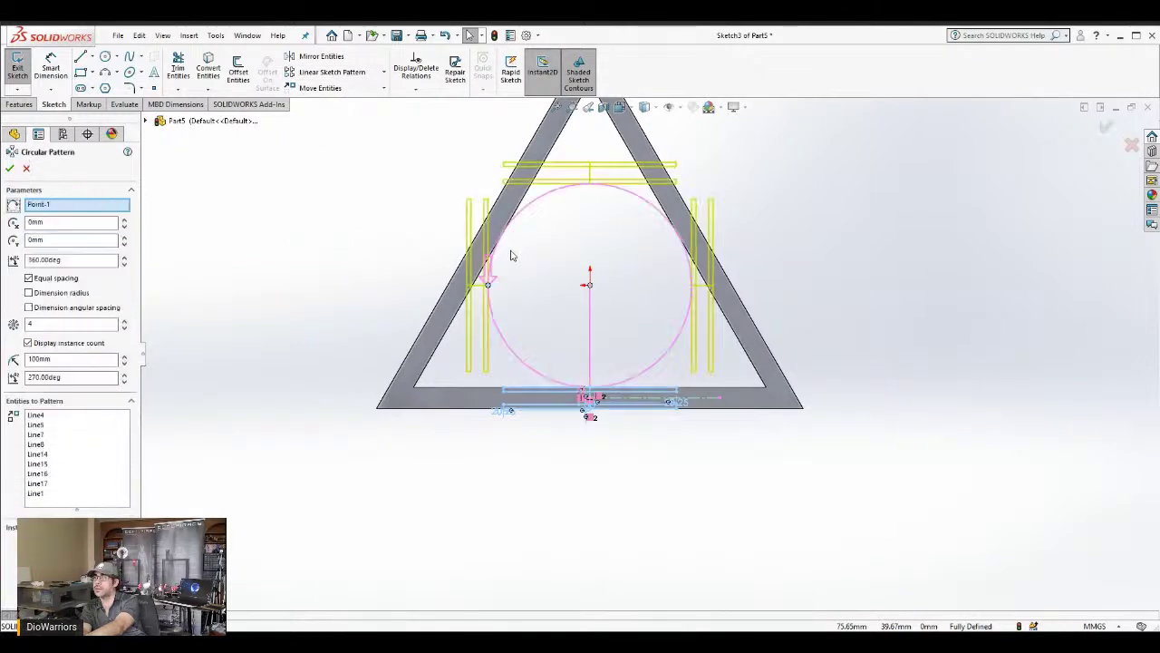
left_click(589, 284)
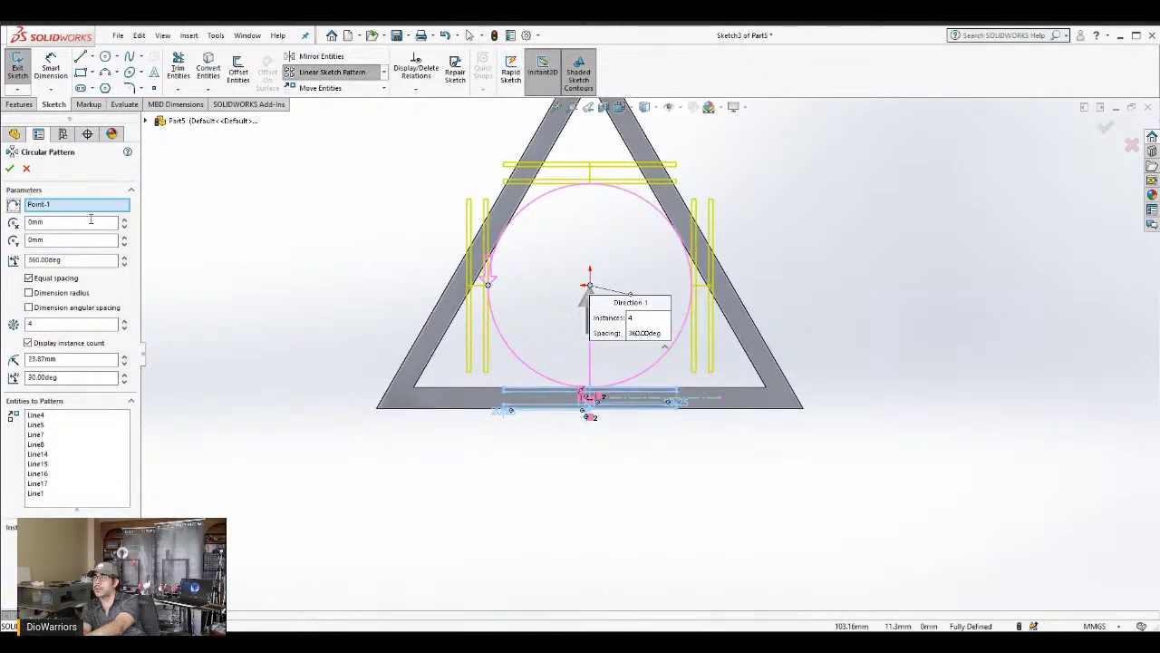
left_click(124, 328)
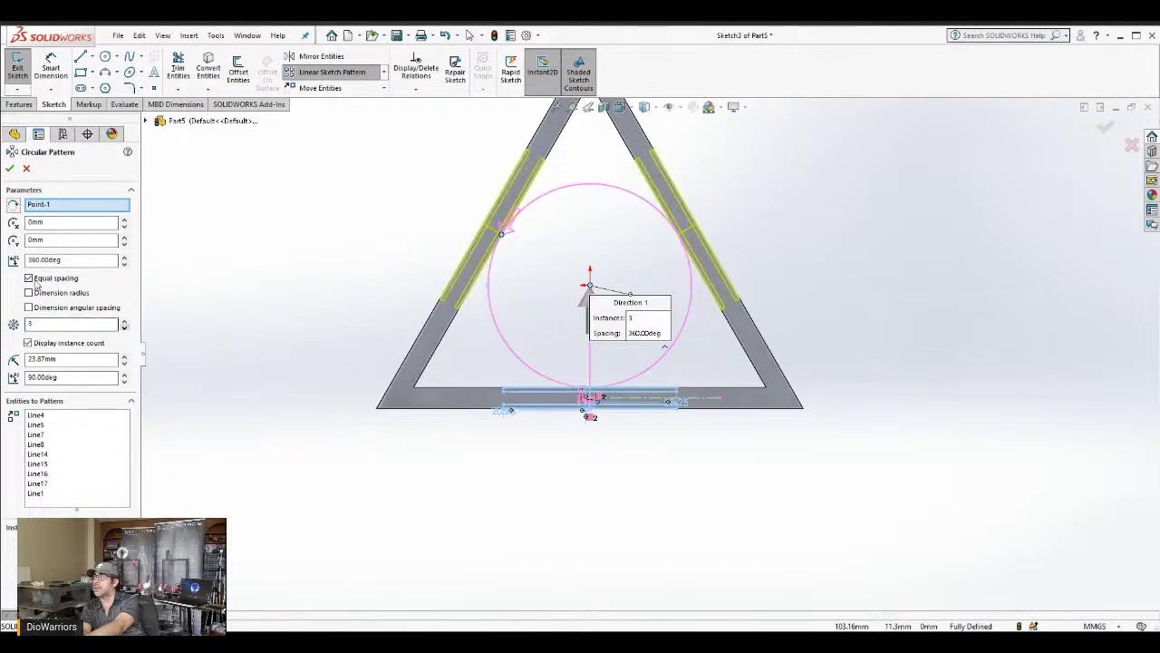
left_click(9, 171)
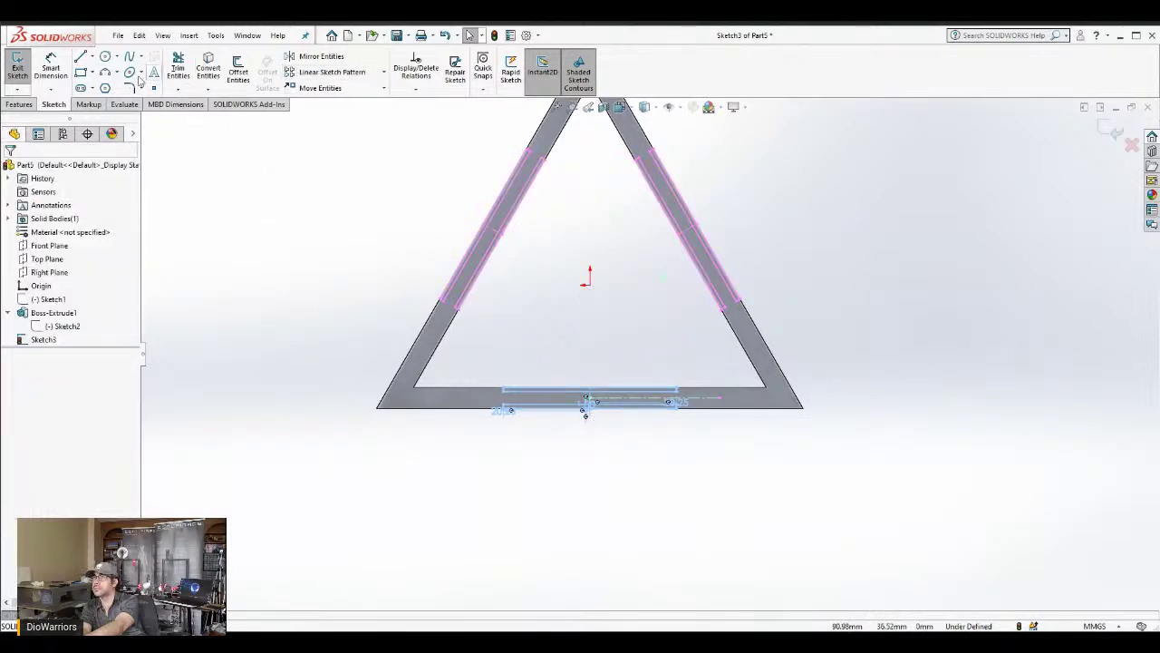
Start an extruded cut of the patterned strips and end Direction 1 Up To Surface at one triangular face of the frame
left_click(18, 104)
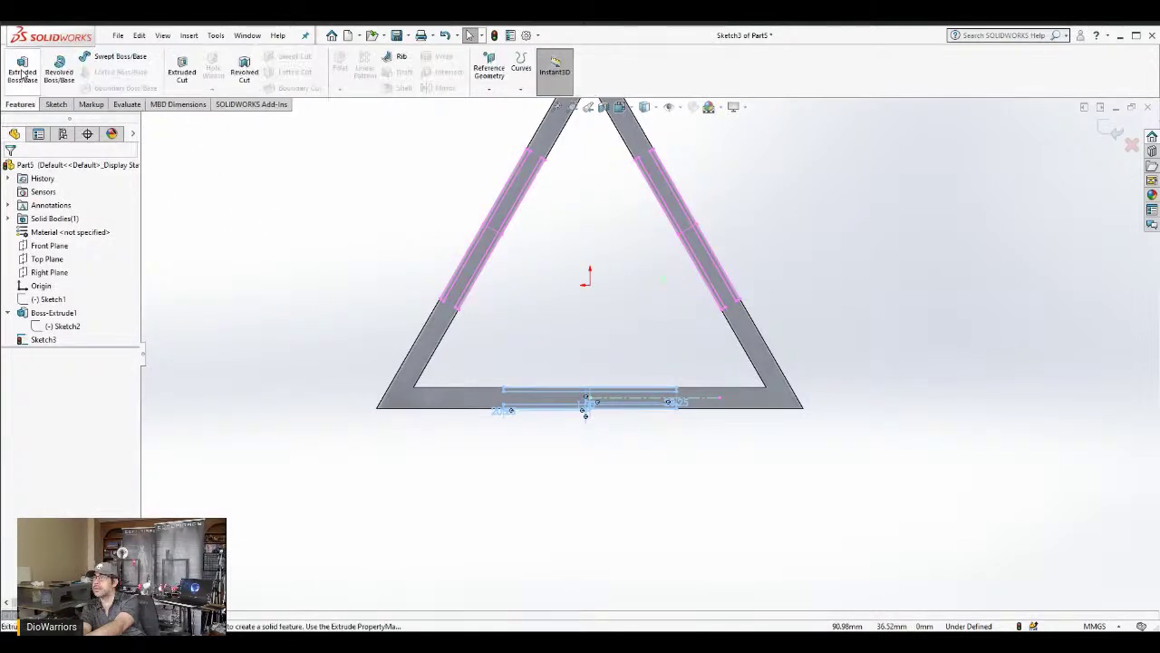
left_click(181, 69)
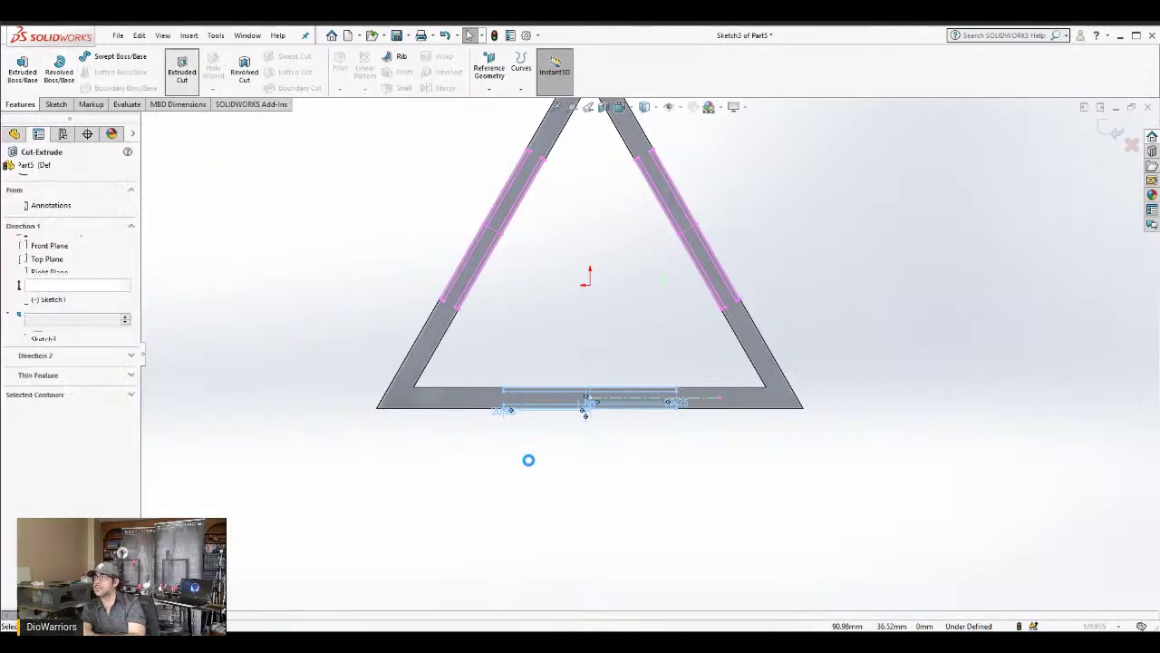
middle_click_drag(487, 387, 372, 285)
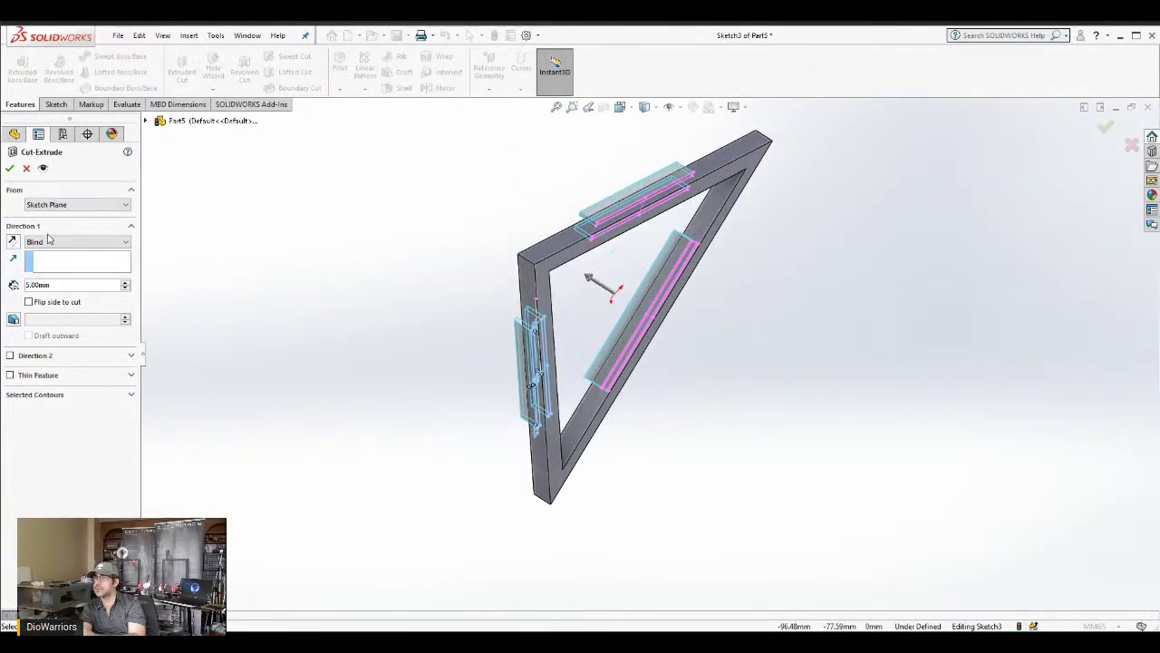
left_click(53, 296)
middle_click_drag(368, 282, 416, 367)
left_click(389, 320)
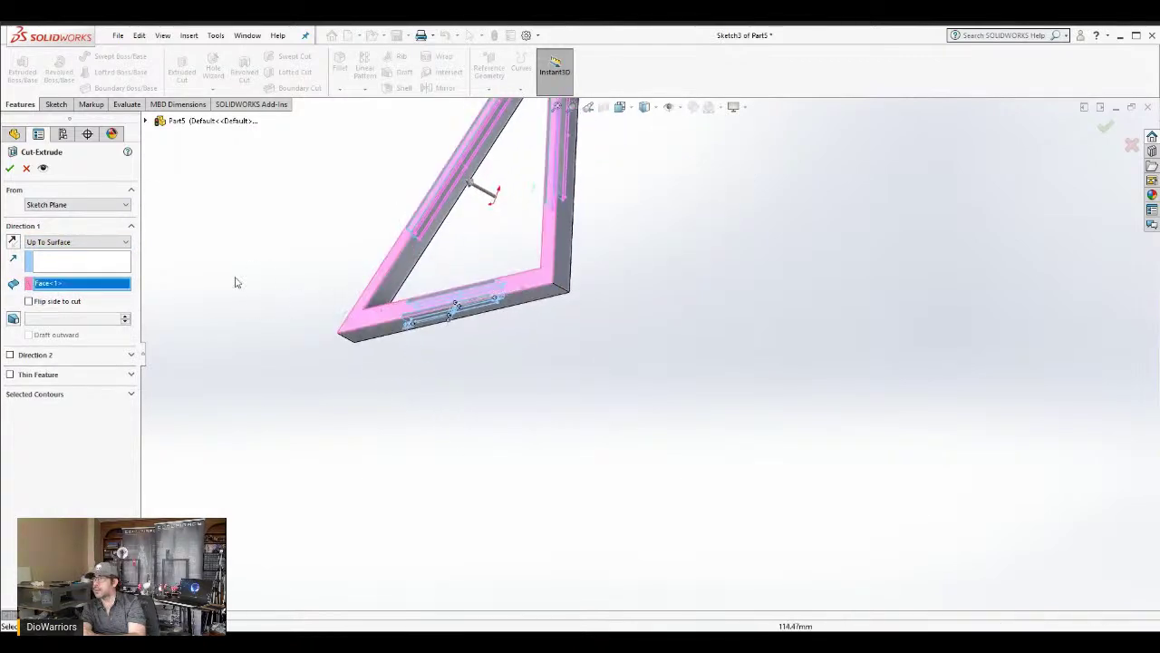
Enable Direction 2, end it Up To Surface at the frame's opposite triangular face, and complete the cut
left_click(10, 356)
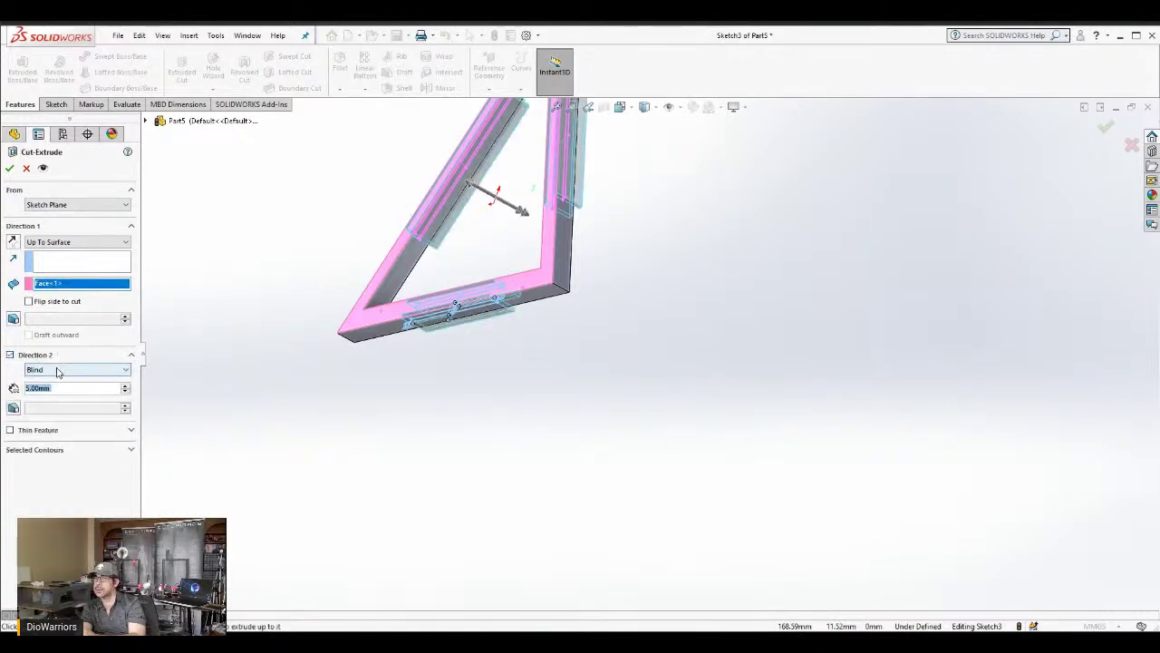
key("Down")
key("Down")
key("Down")
key("Down")
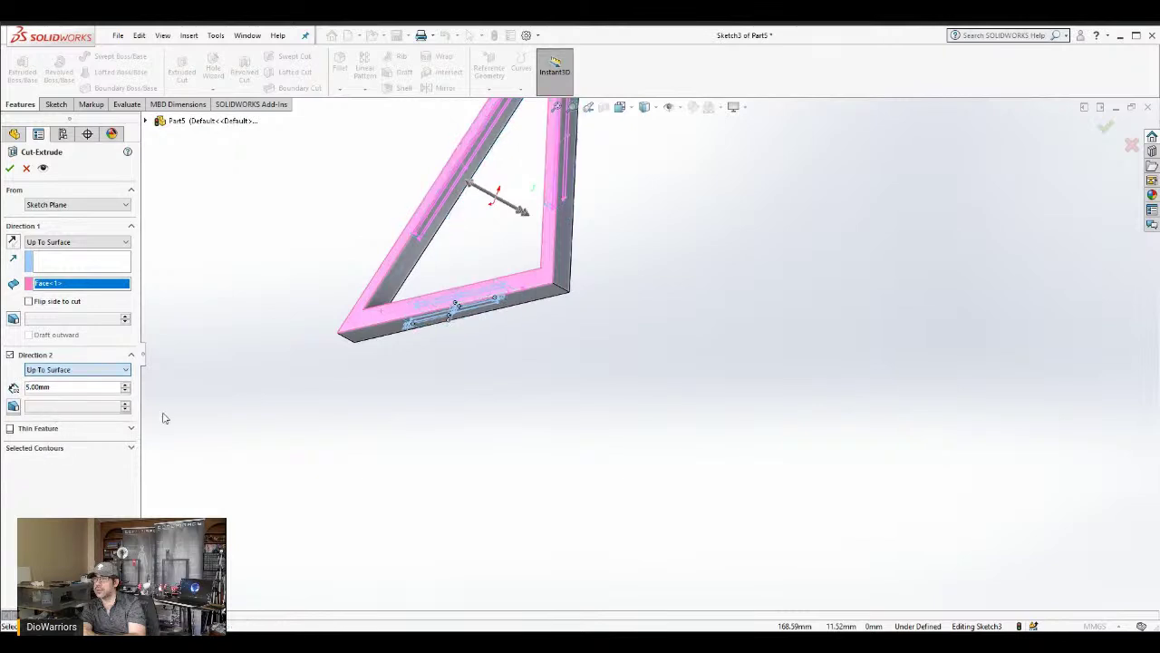
middle_click_drag(396, 414, 332, 284)
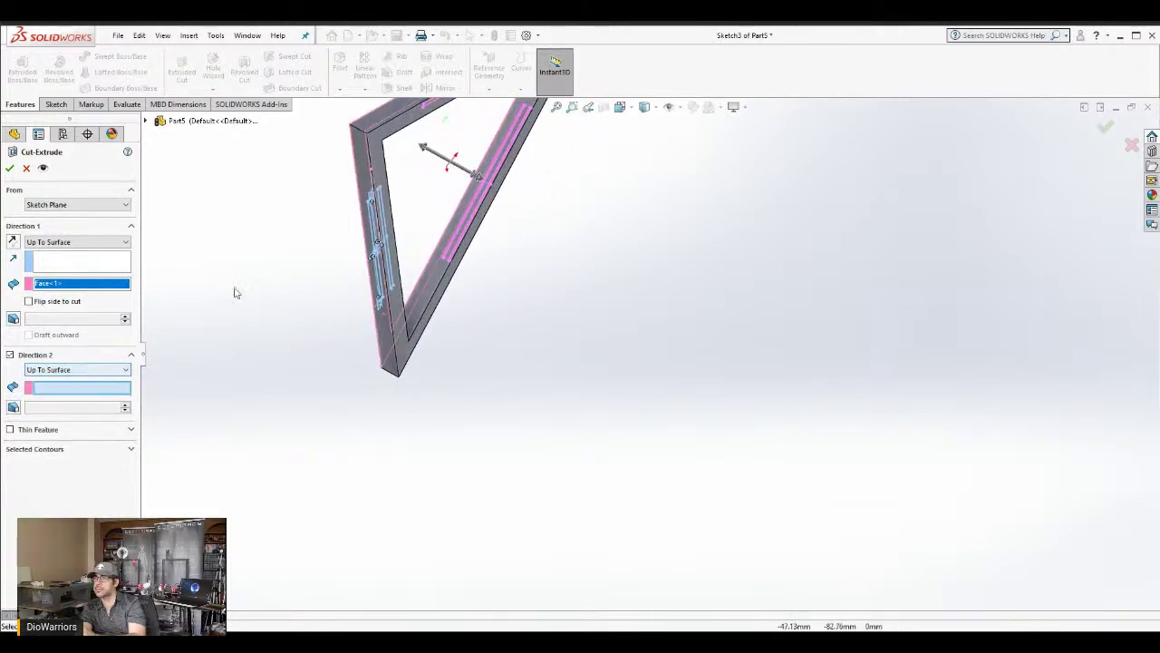
left_click(379, 143)
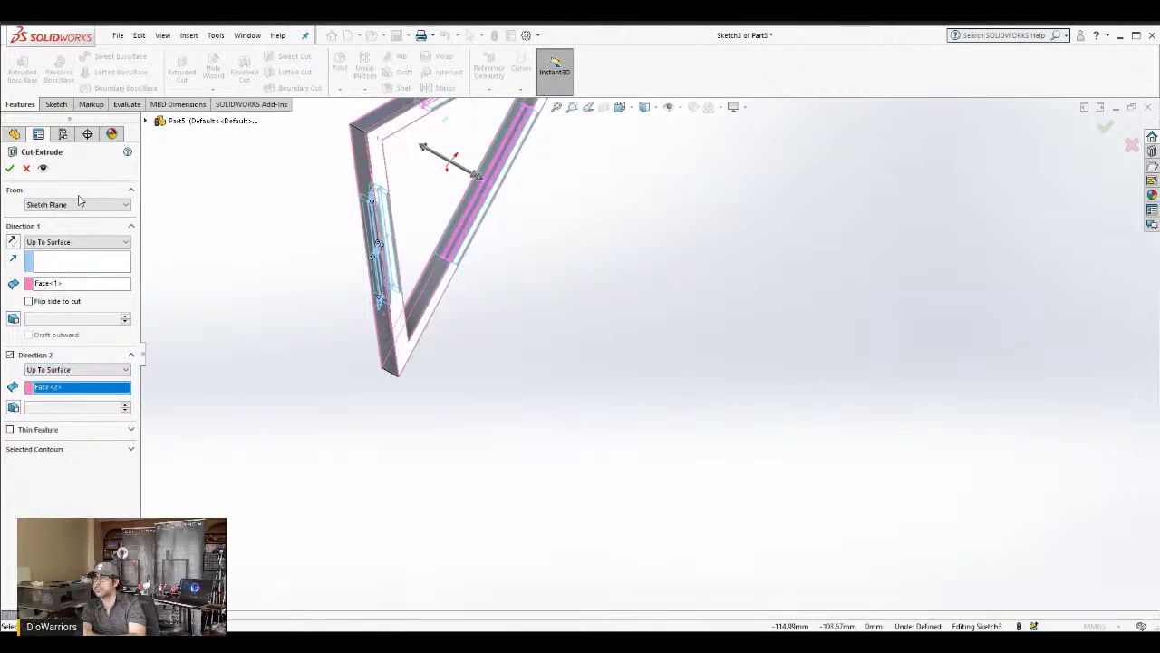
left_click(9, 168)
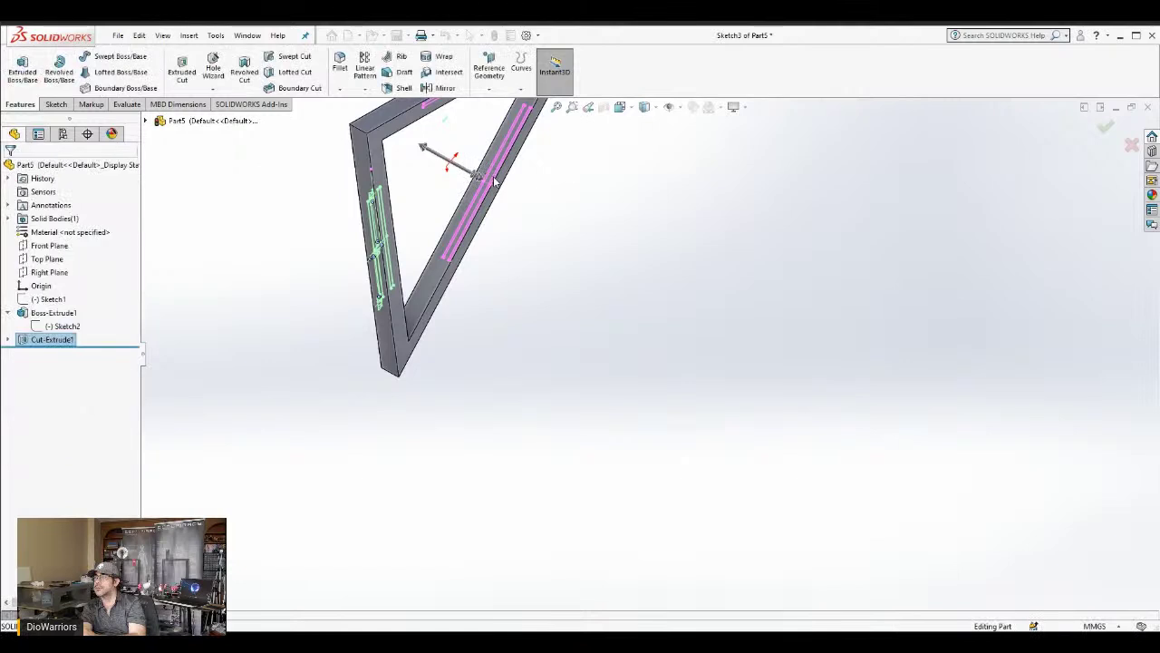
Examine the recesses cut into the three bars and view the bottom bar's recessed outer face head-on
scroll(500, 181, "up", 3)
scroll(499, 182, "down", 1)
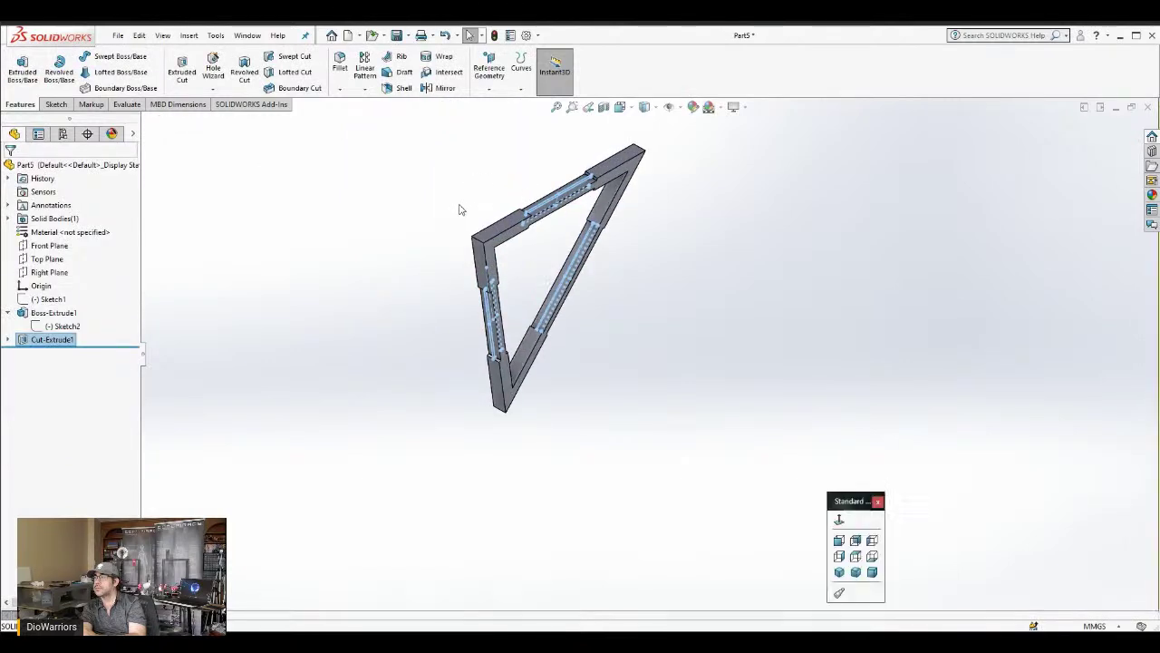
middle_click_drag(453, 207, 505, 259)
scroll(614, 233, "down", 2)
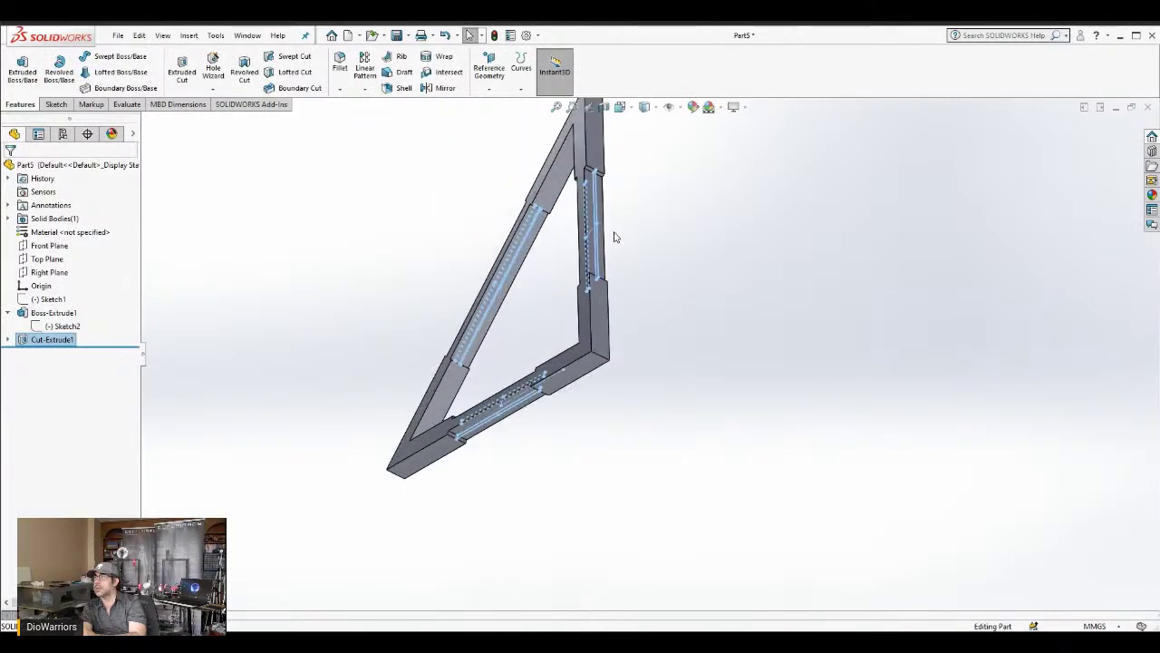
left_click(627, 241)
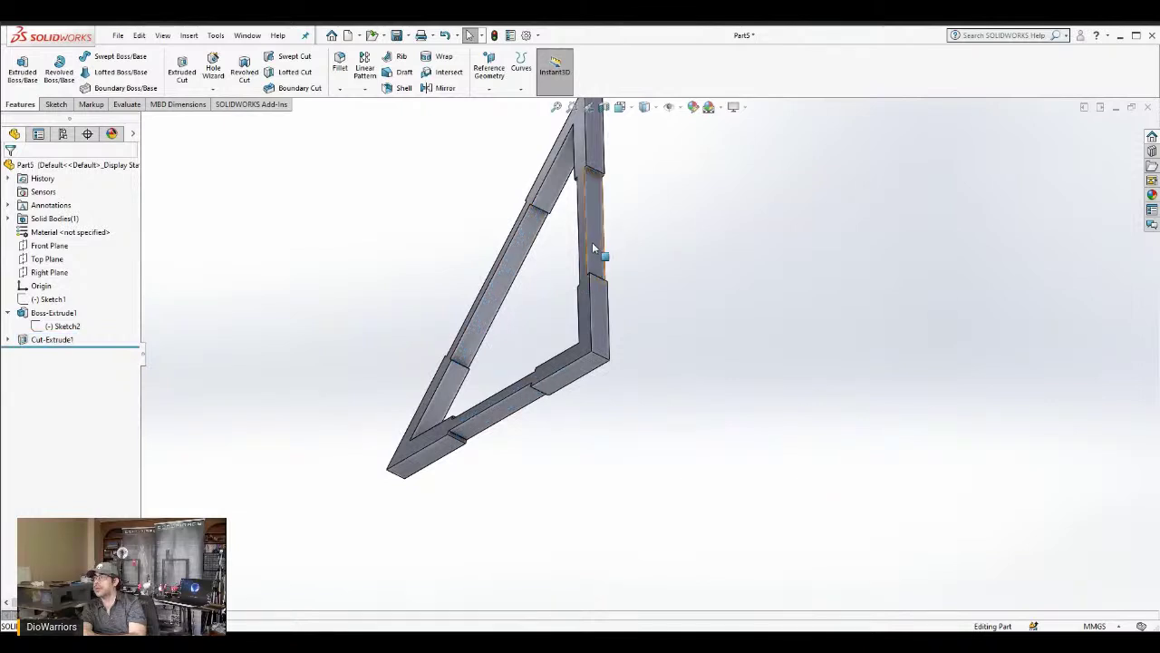
left_click(509, 415)
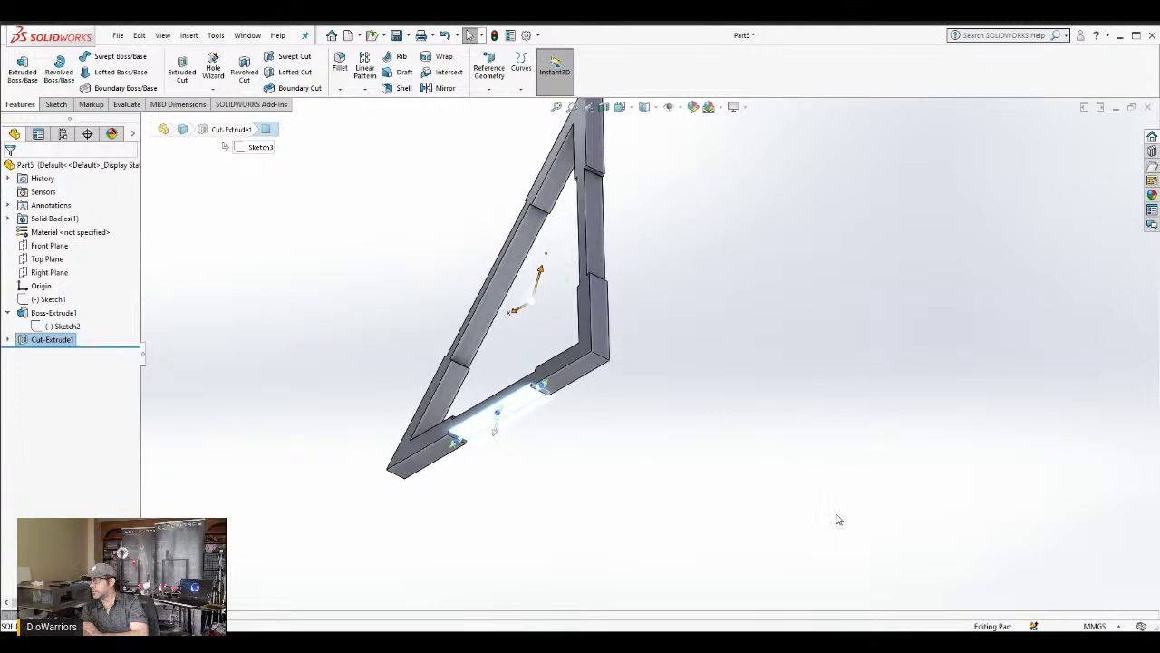
key("ctrl+8")
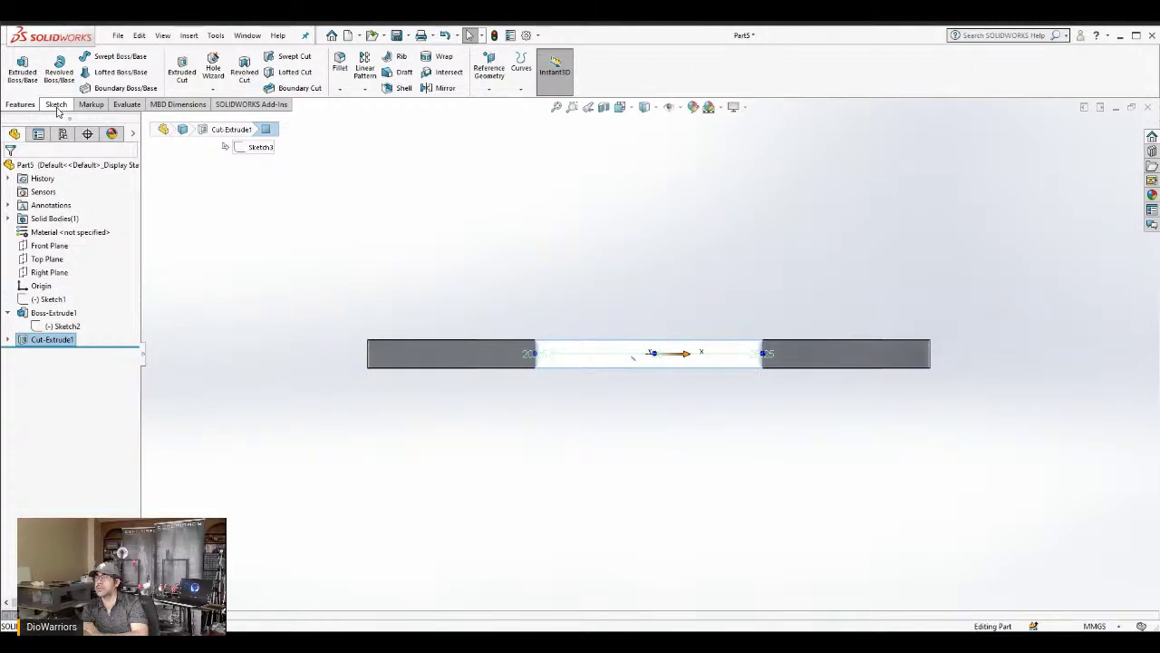
left_click(462, 212)
On the frame's triangular face, sketch a 40.5 by 3 mm corner rectangle over the narrowed section of the bottom bar
middle_click_drag(584, 239, 606, 335)
left_click(569, 268)
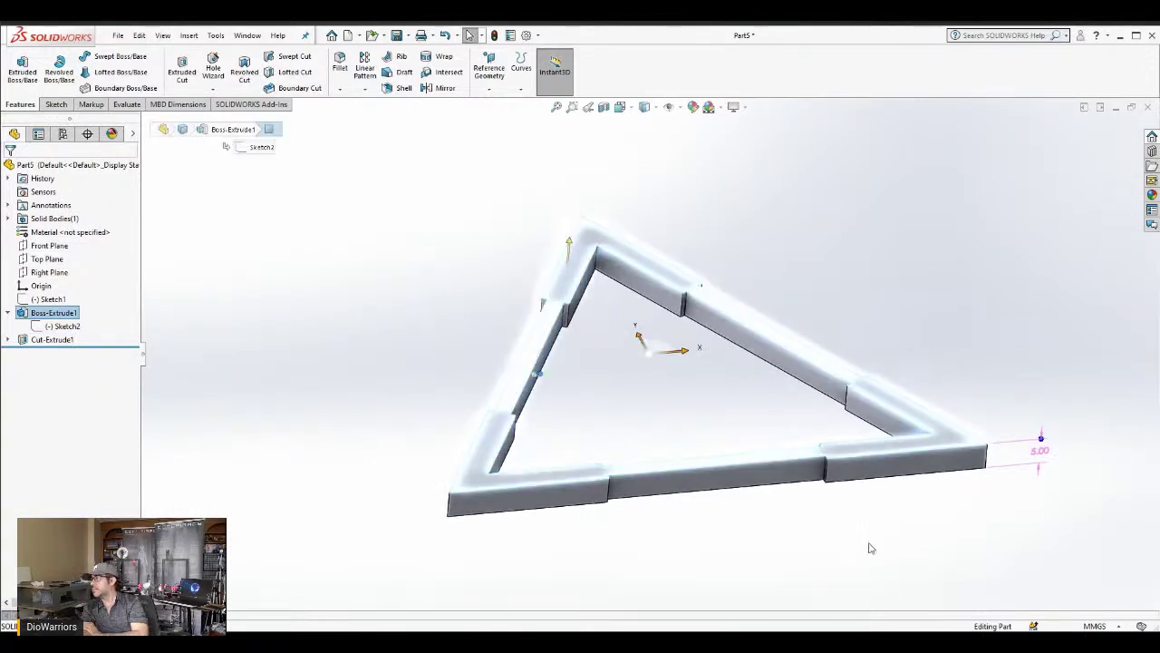
key("ctrl+8")
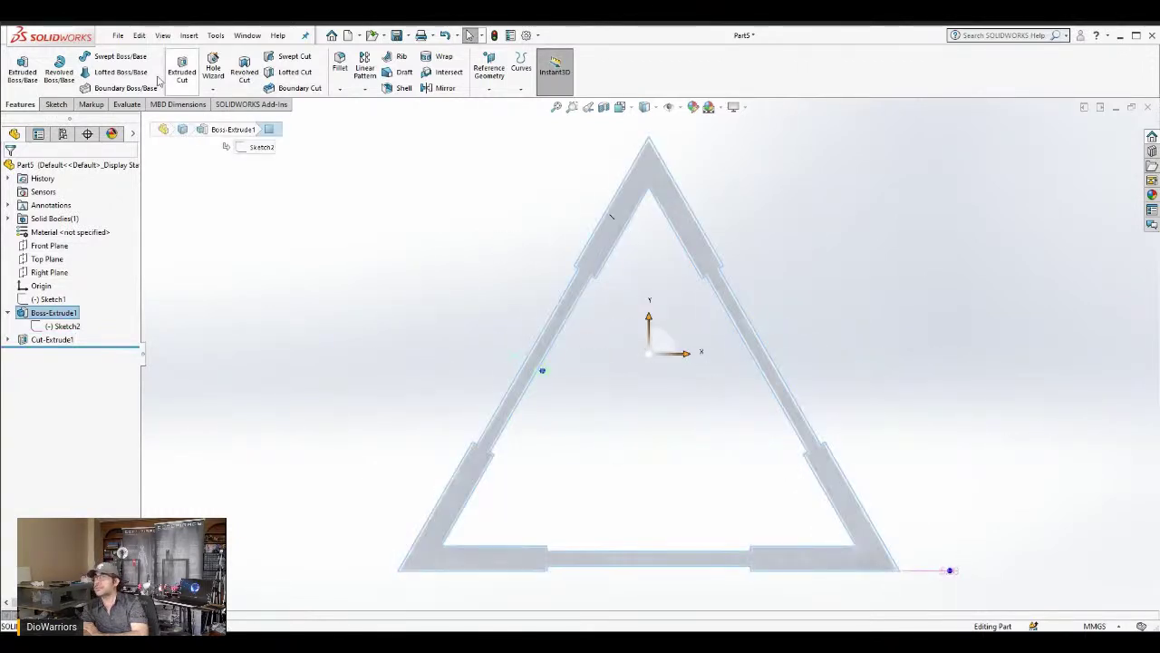
left_click(55, 104)
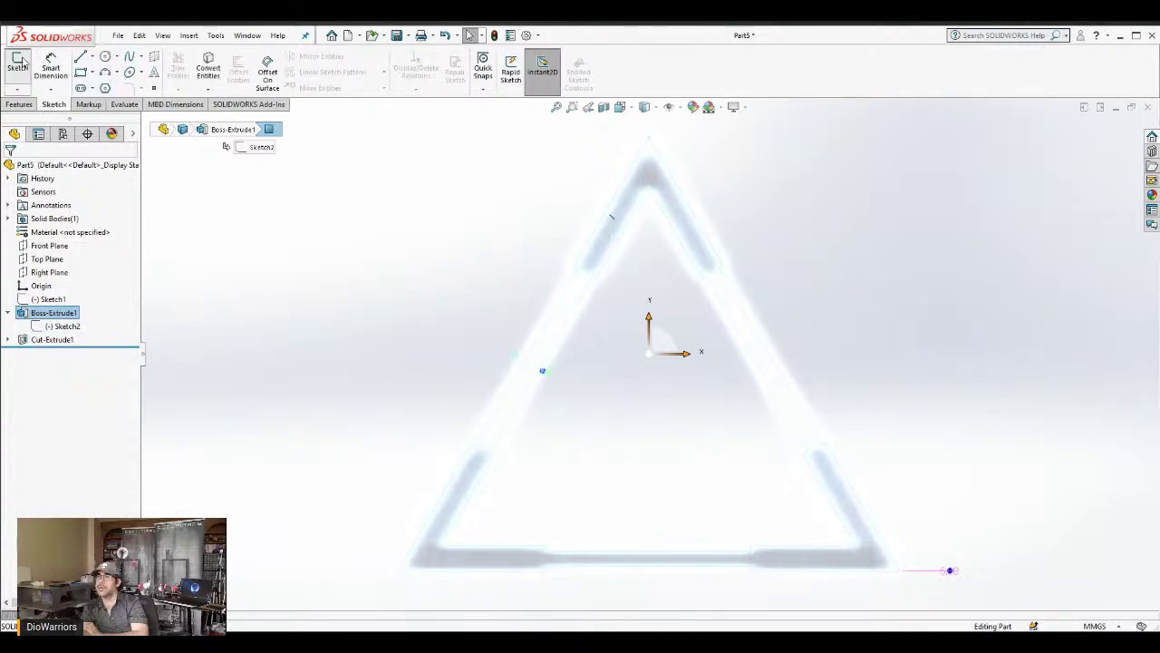
left_click(18, 64)
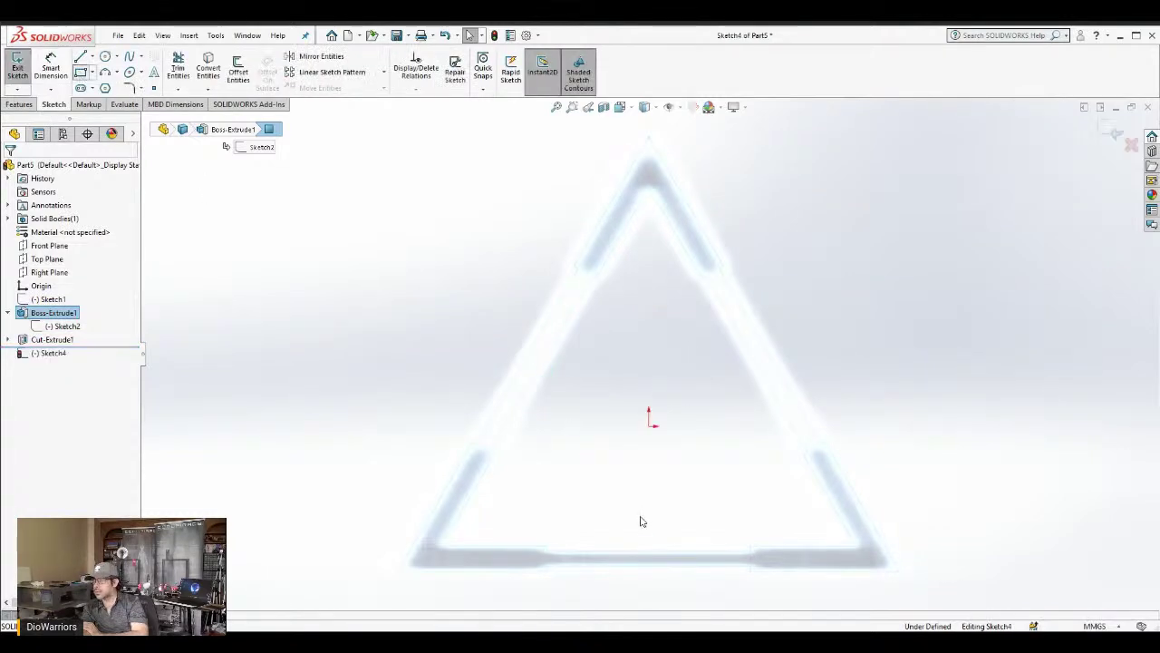
scroll(650, 559, "up", 2)
scroll(649, 535, "down", 3)
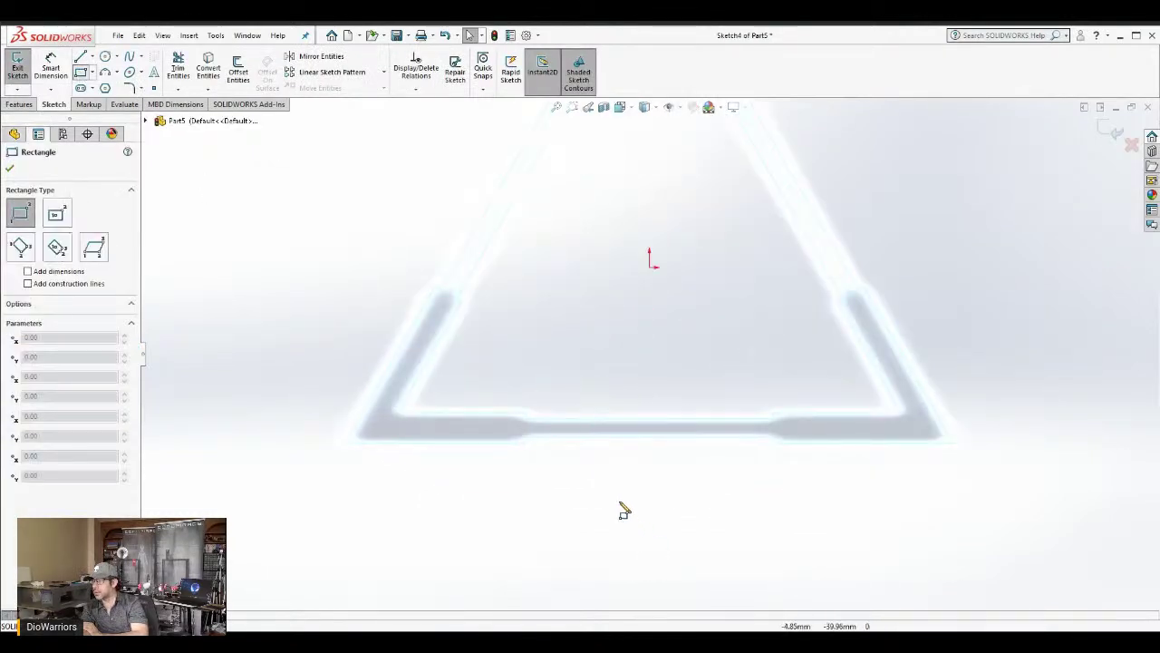
scroll(544, 432, "down", 1)
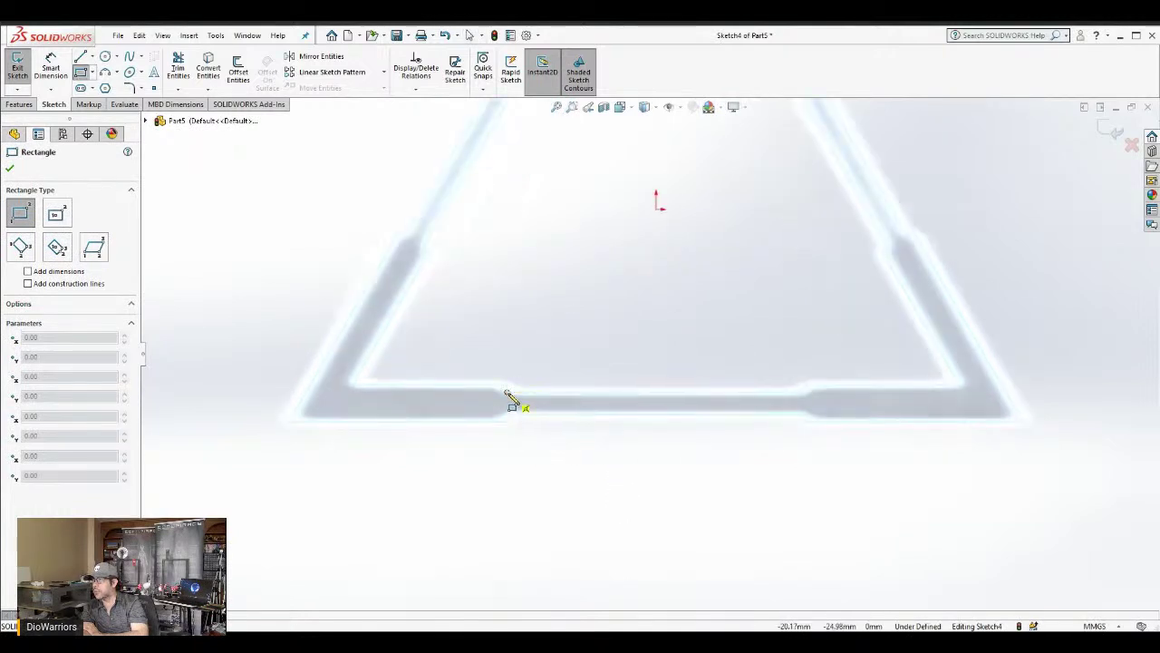
mouse_move(508, 396)
left_mouse_down()
mouse_move(810, 409)
mouse_move(807, 422)
left_mouse_up()
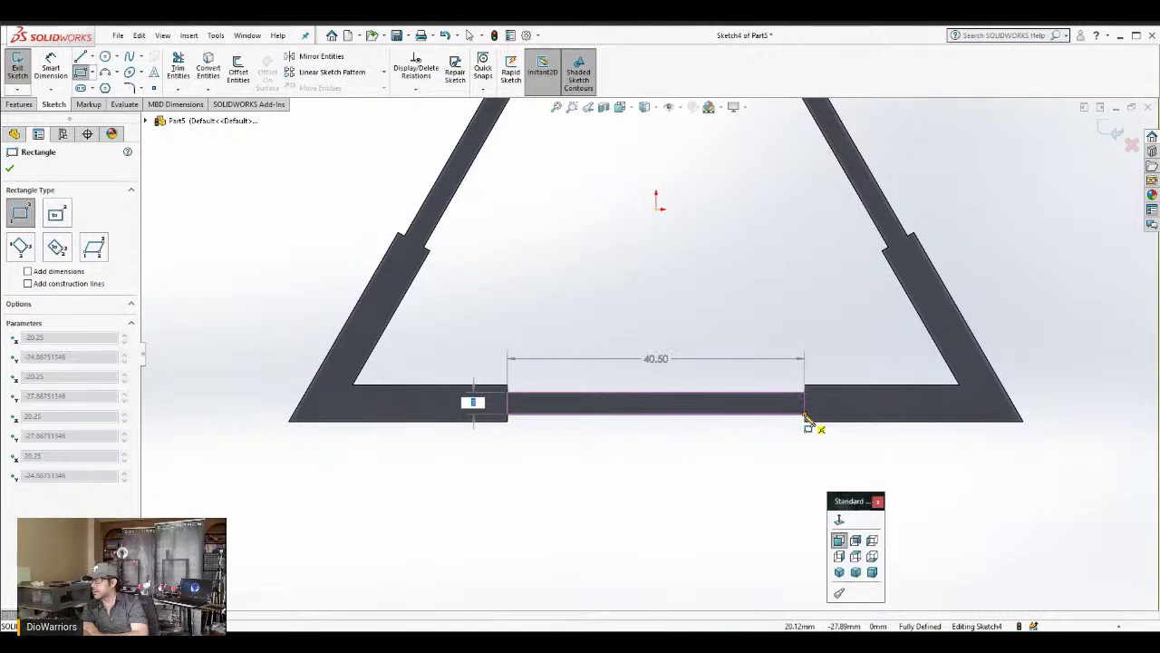
left_click(804, 414)
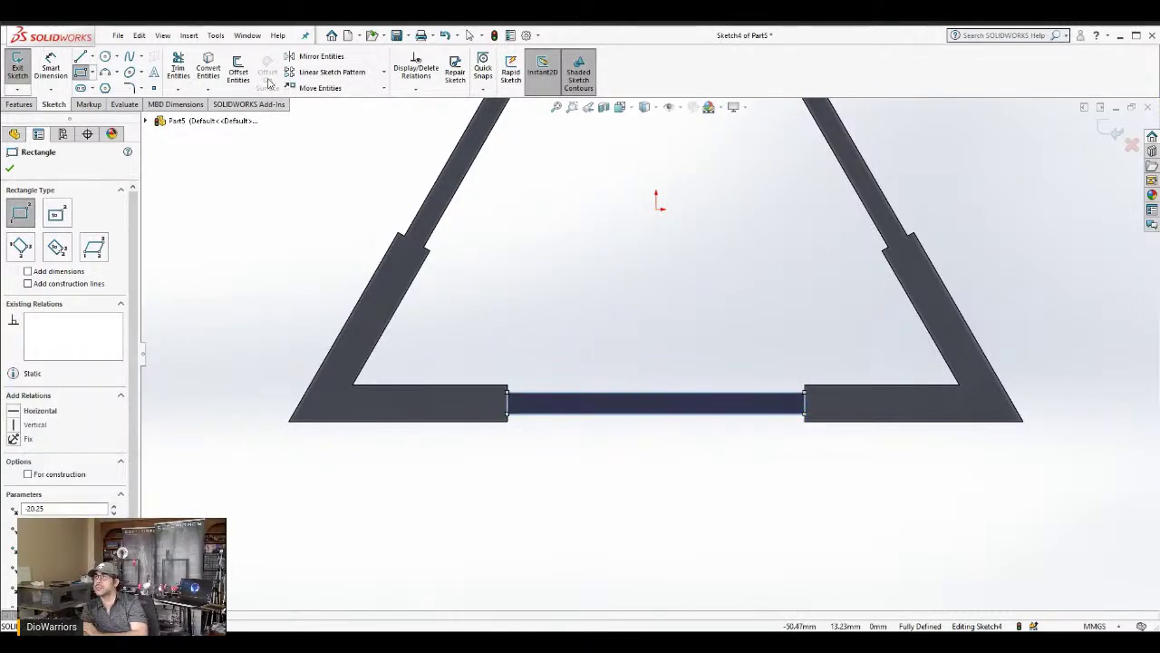
key("Escape")
Circular-pattern the rectangle about the origin with 3 equally spaced instances over 360 degrees
left_click(318, 75)
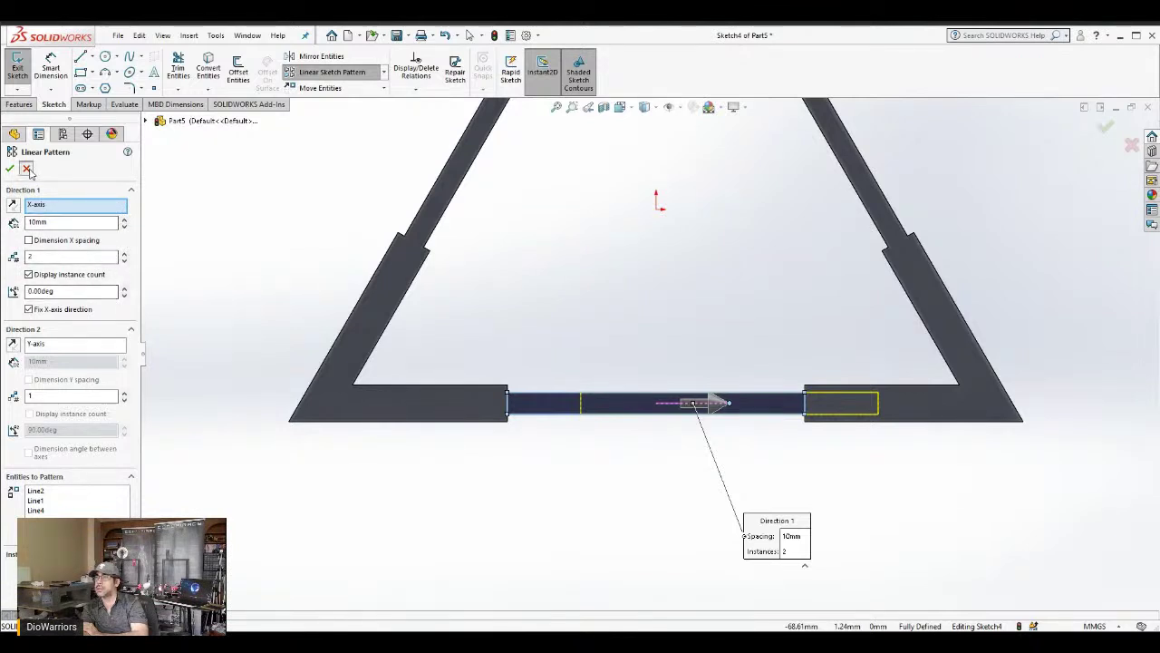
key("Escape")
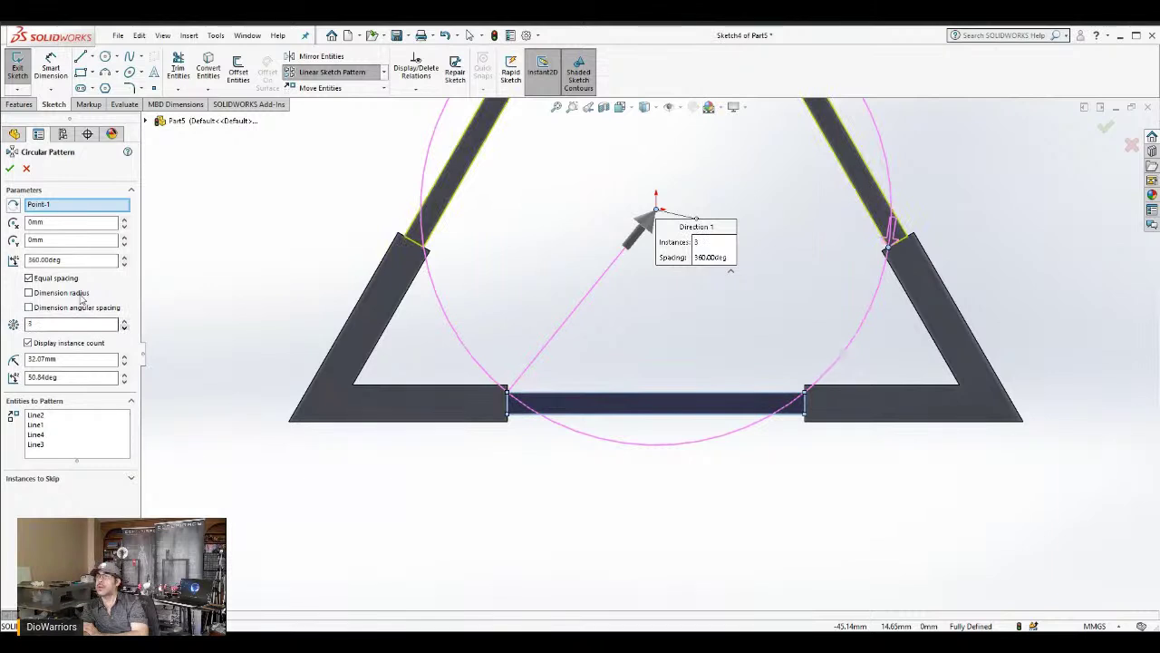
left_click(11, 170)
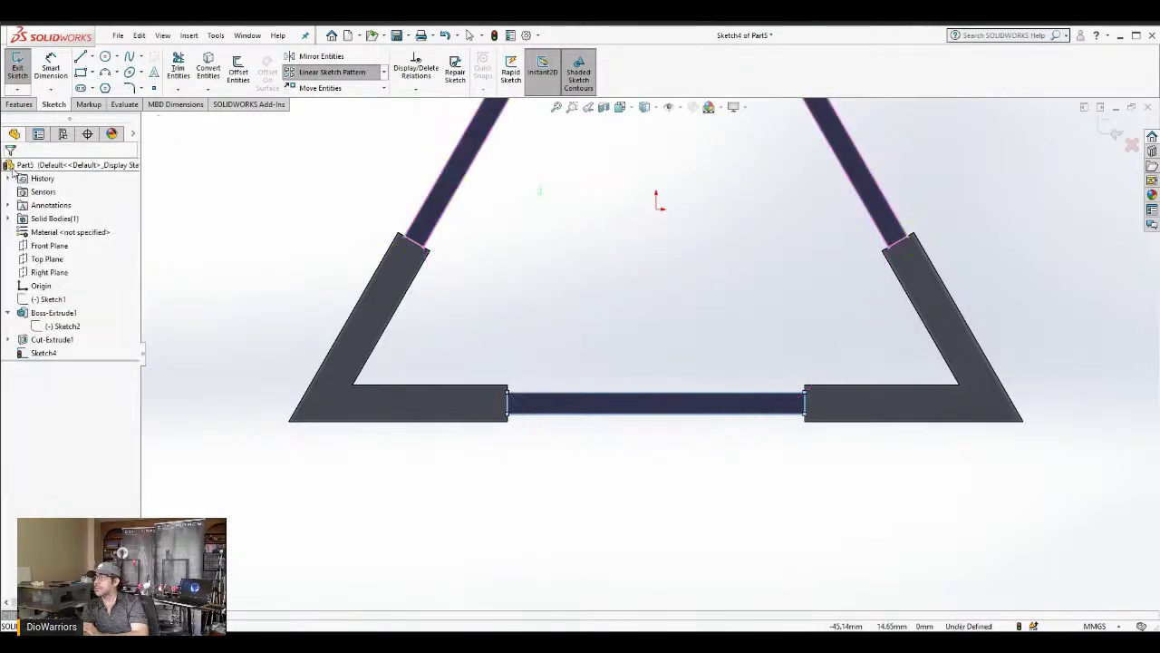
Cut the three patterned rectangles 1 mm deep into the narrowed bar sections with a blind Extruded Cut
left_click(20, 104)
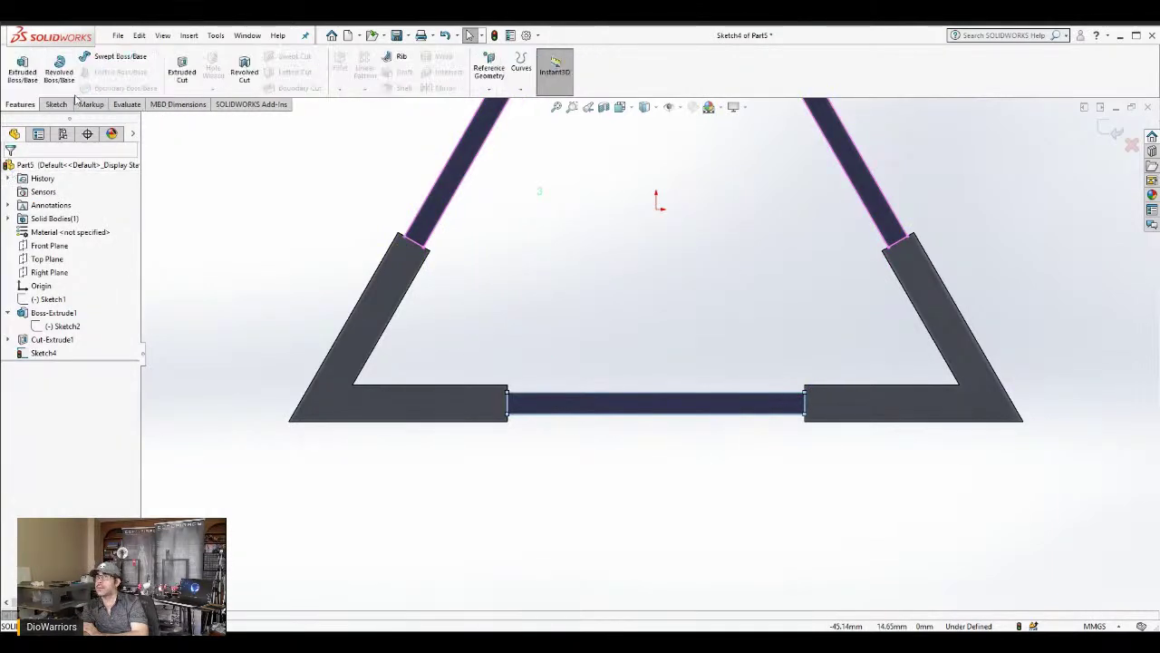
left_click(182, 75)
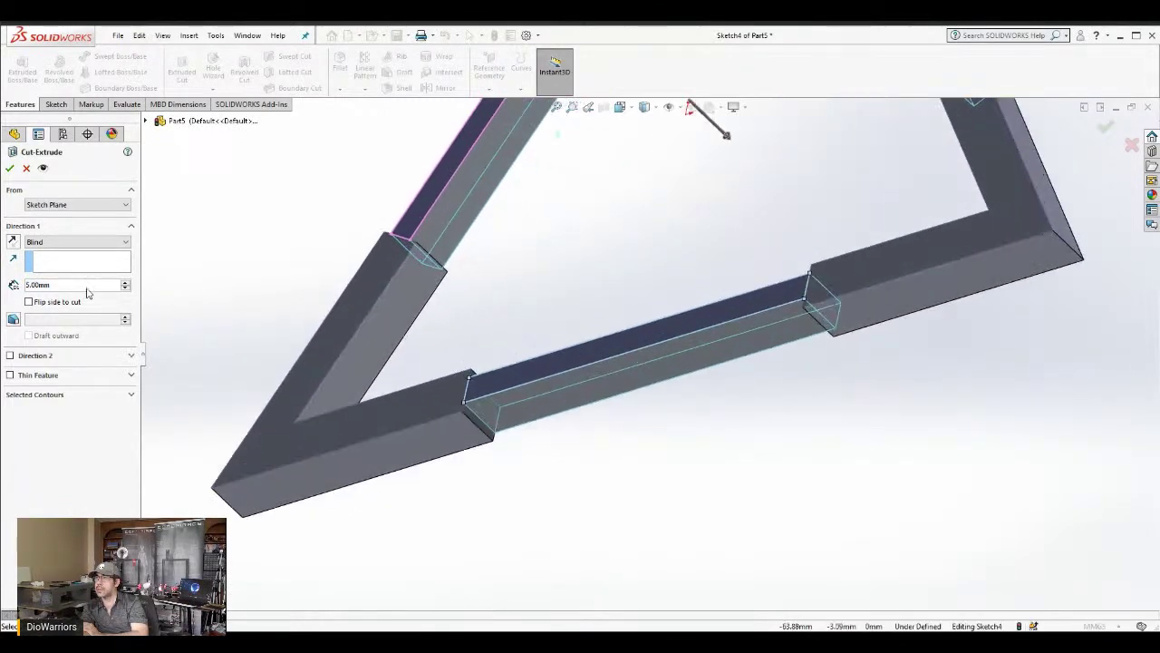
left_click_drag(87, 285, 19, 285)
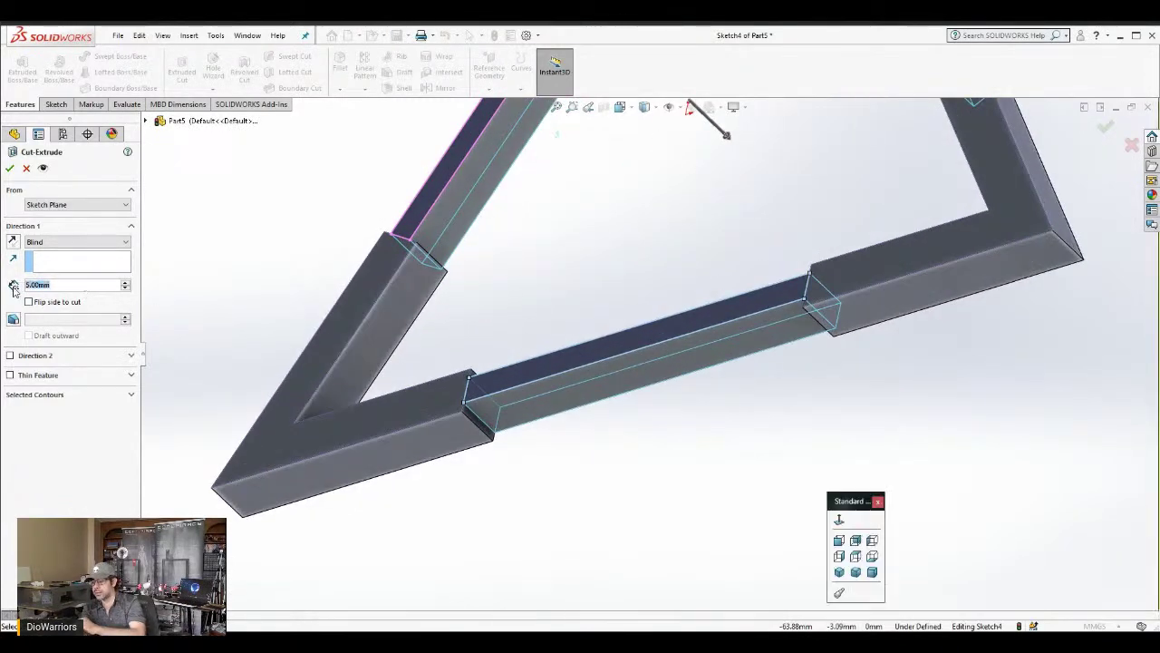
type("1")
key("Return")
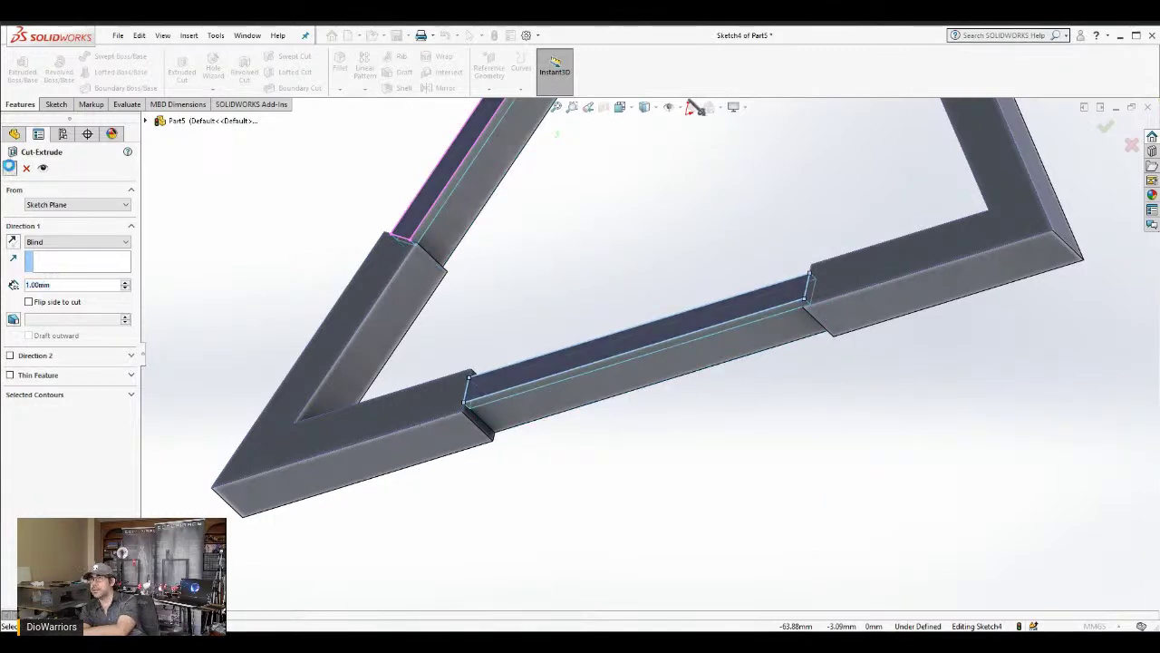
left_click(11, 170)
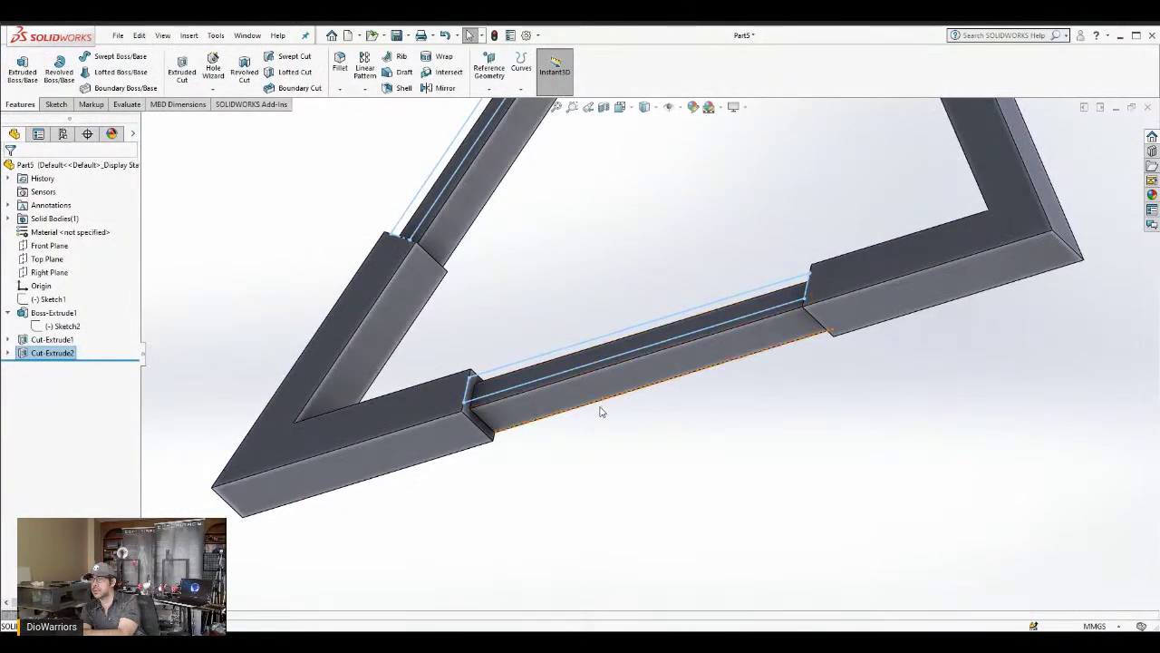
Start a new sketch on the frame's opposite triangular face, viewed head-on
middle_click_drag(599, 407, 535, 290)
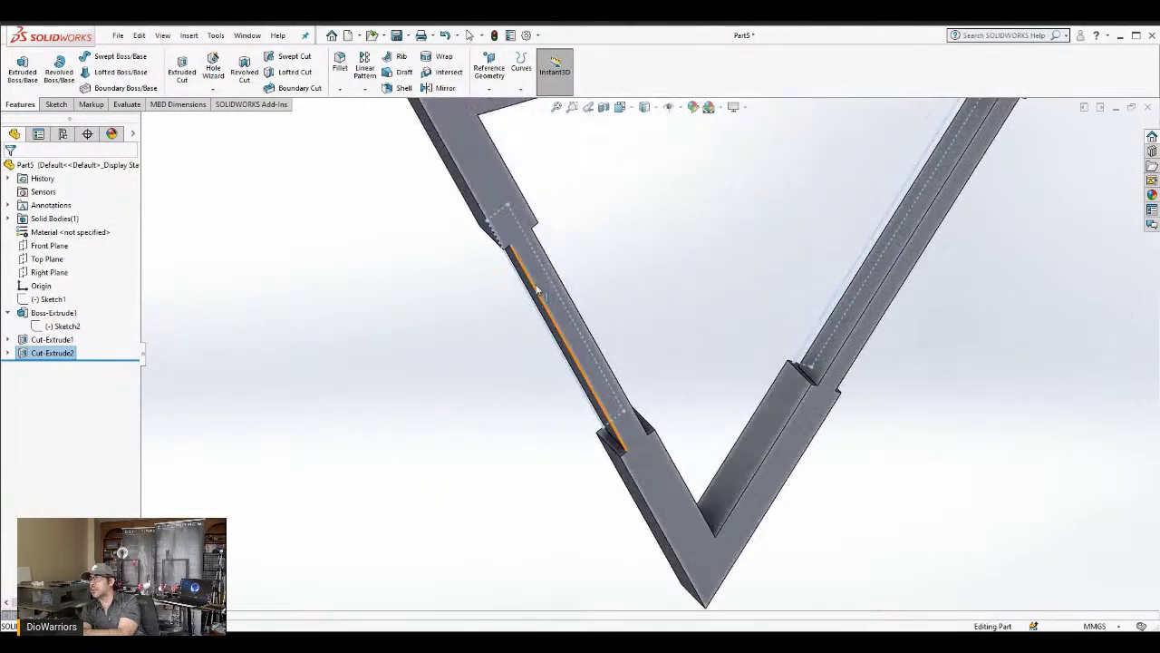
left_click(542, 280)
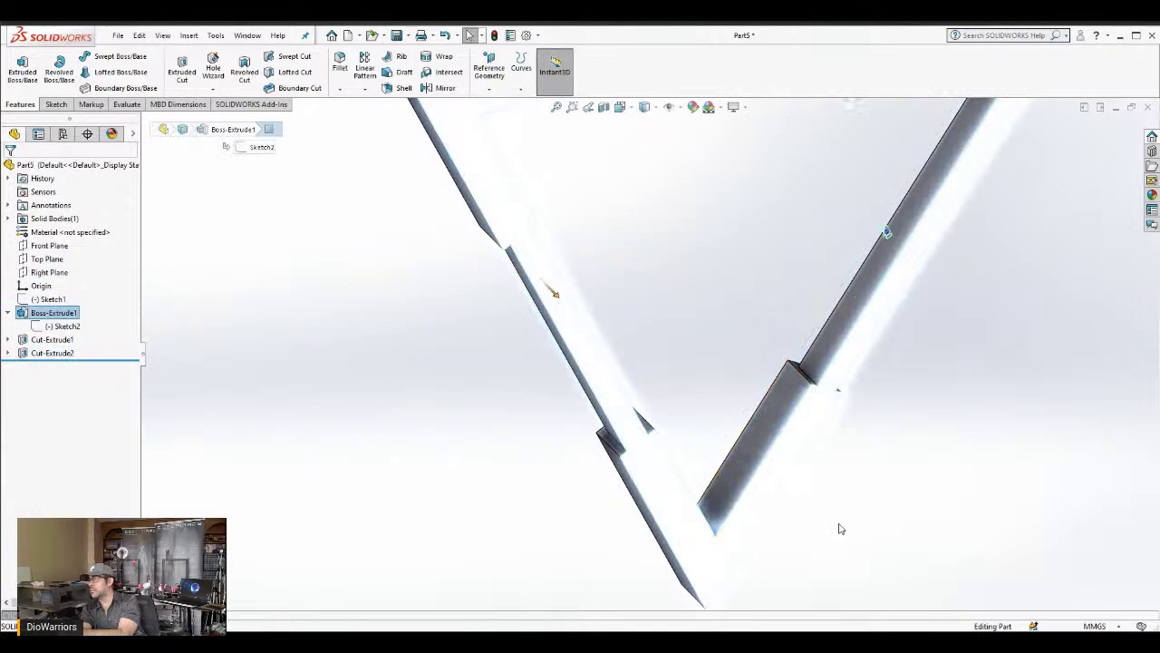
key("ctrl+8")
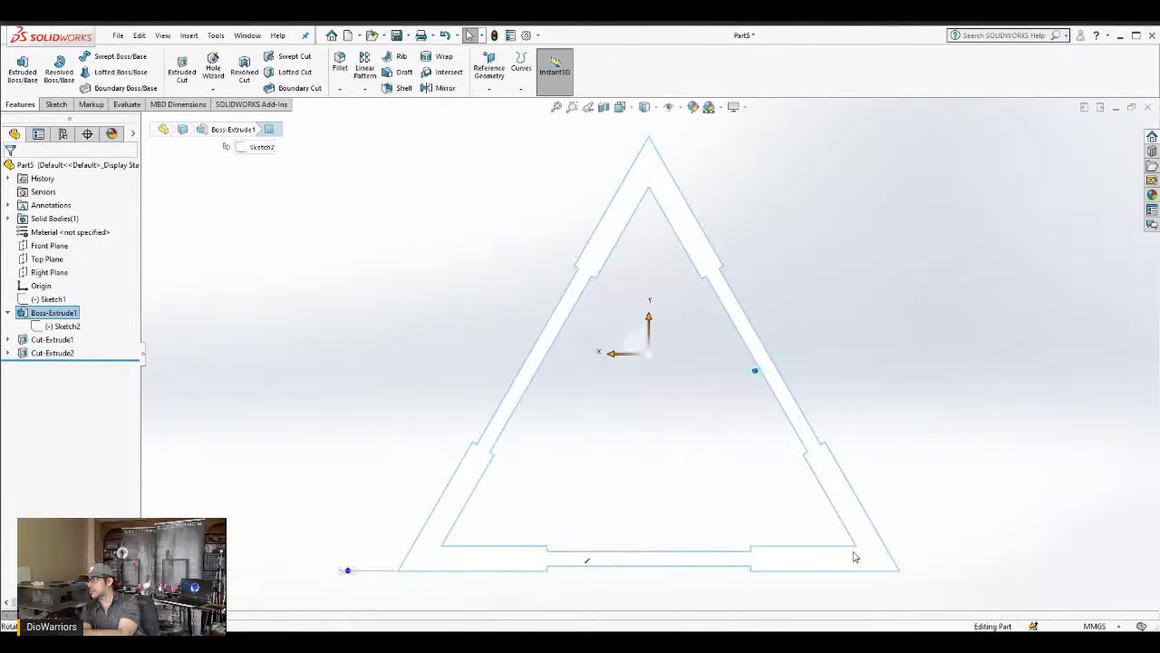
left_click(837, 544)
key("ctrl+8")
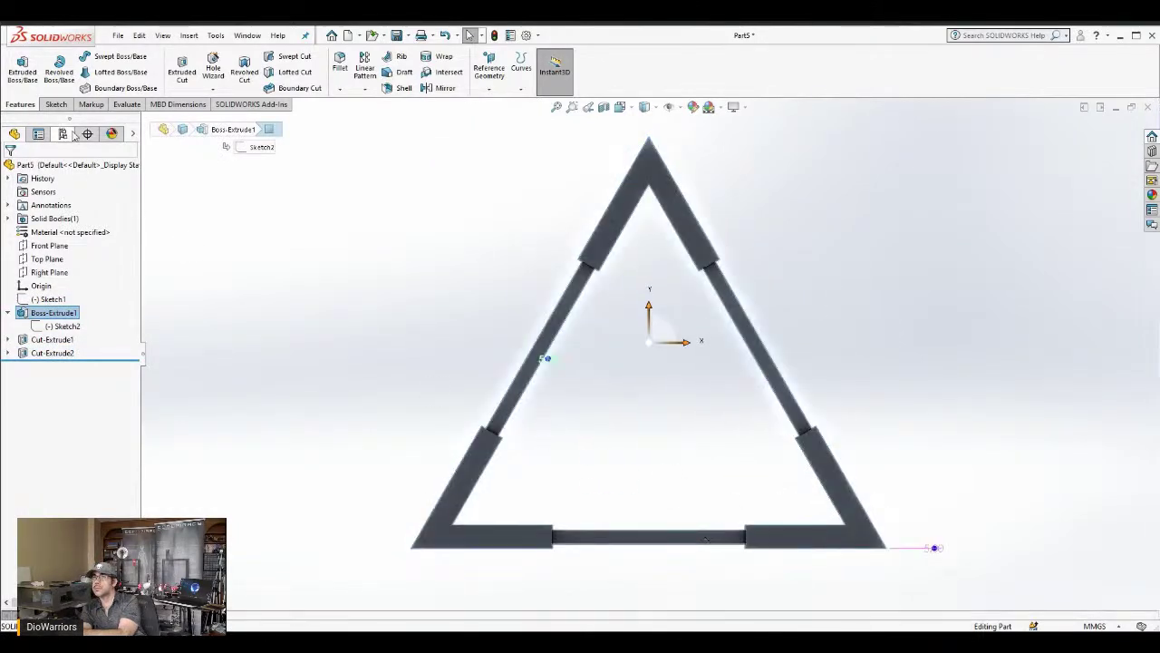
left_click(54, 103)
left_click(18, 67)
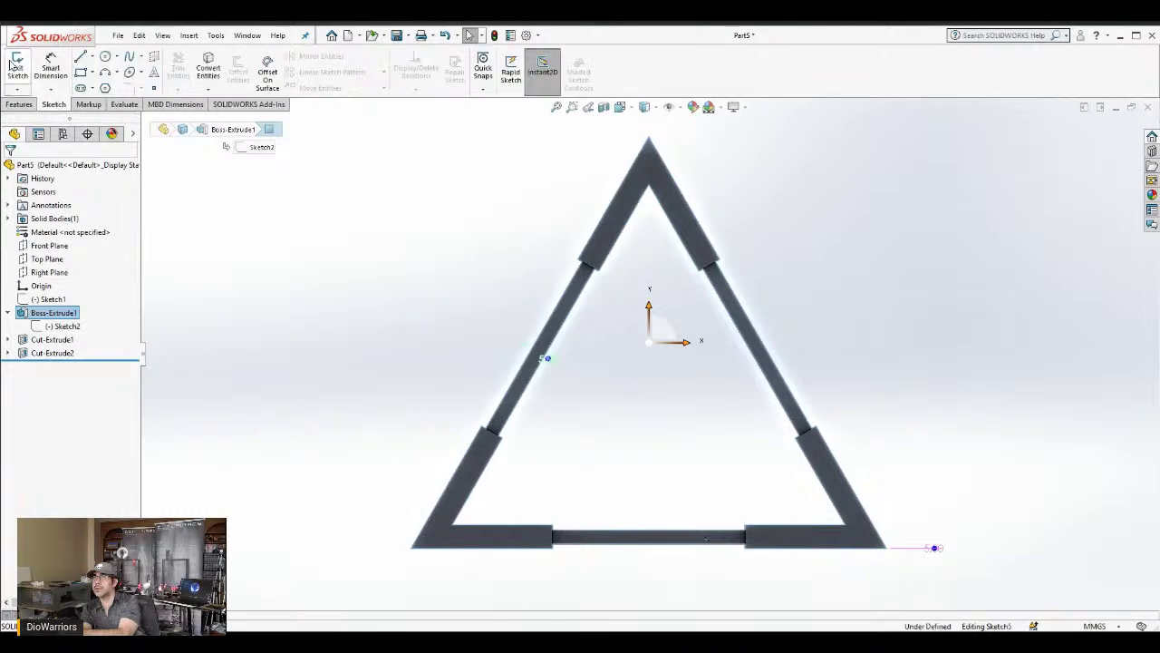
Try pasting the copied sketch profiles beside the frame, inspect their end line, and delete them
left_click(369, 348)
key("ctrl+v")
scroll(459, 344, "down", 8)
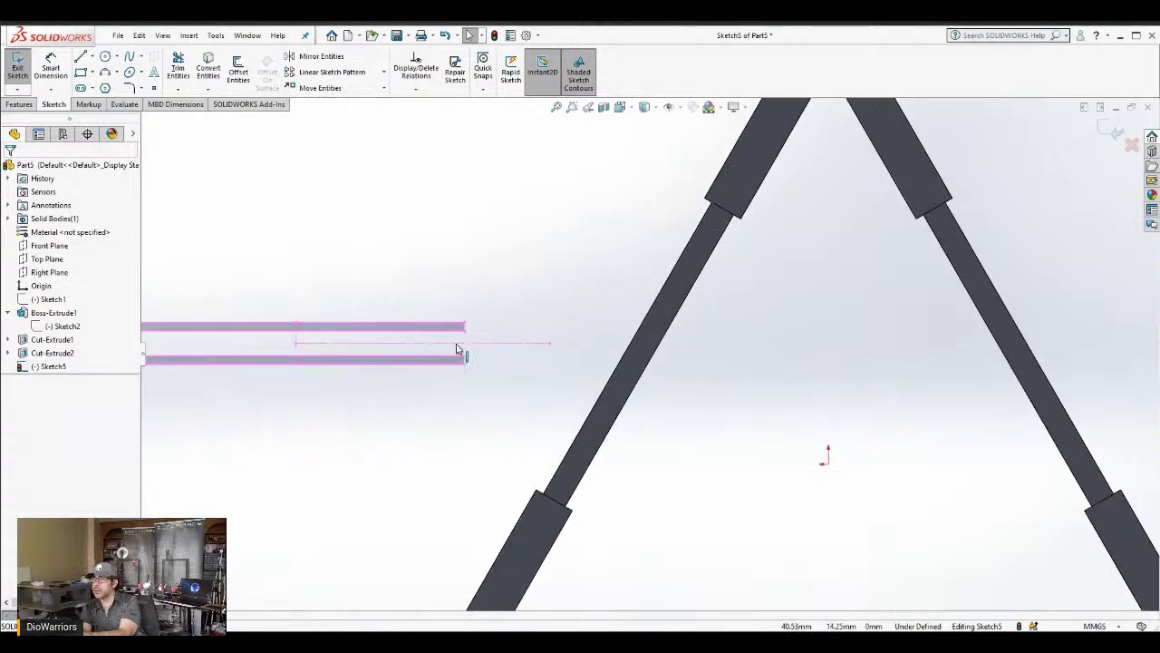
key("space")
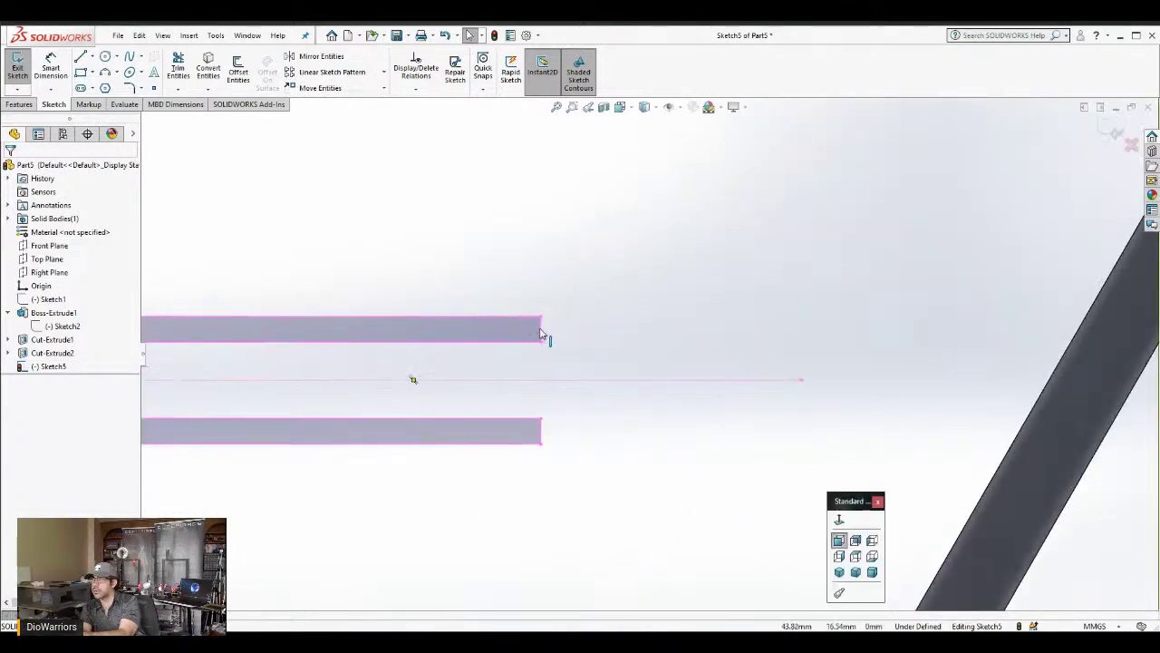
left_click(544, 344)
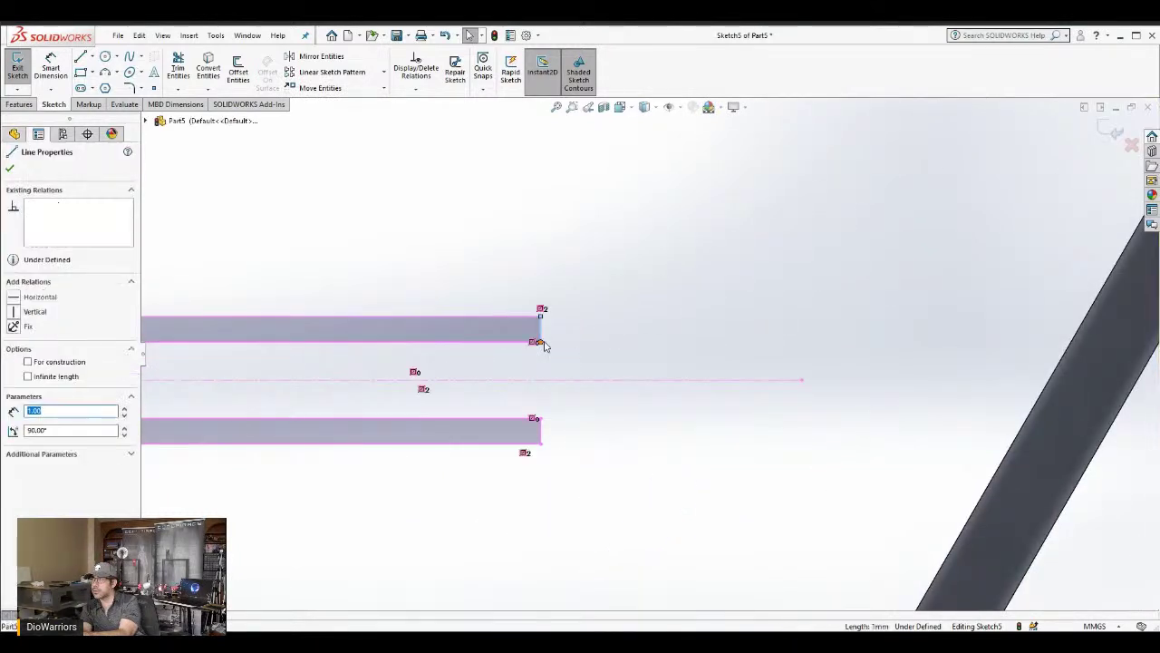
key("Escape")
key("f")
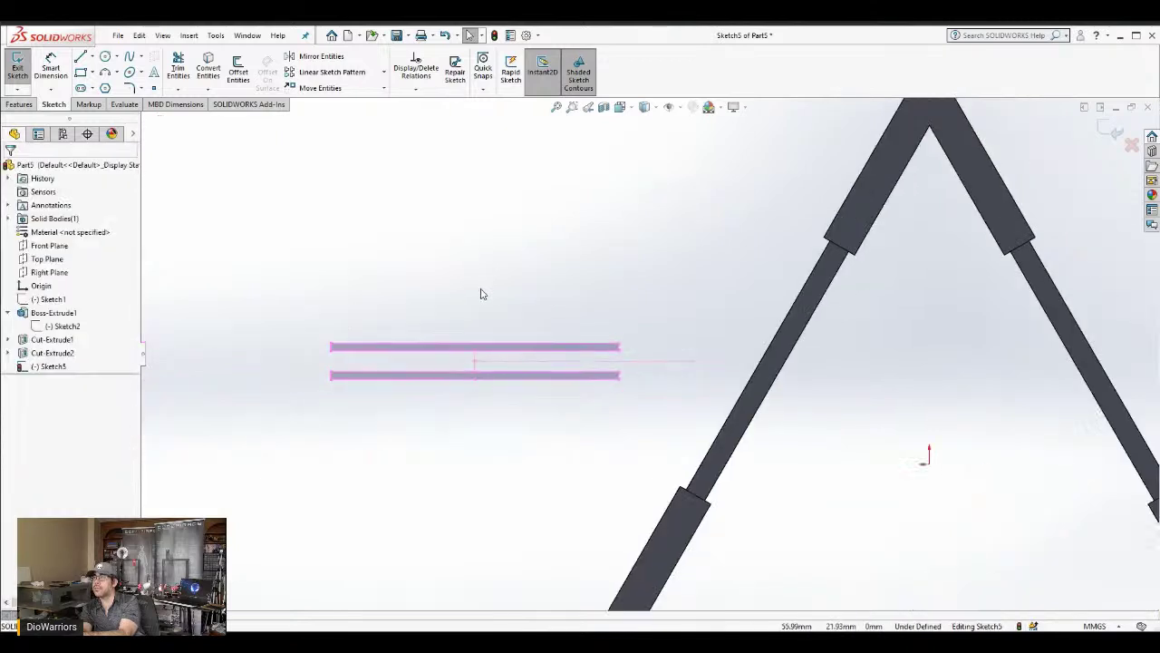
left_click_drag(421, 312, 712, 397)
key("Delete")
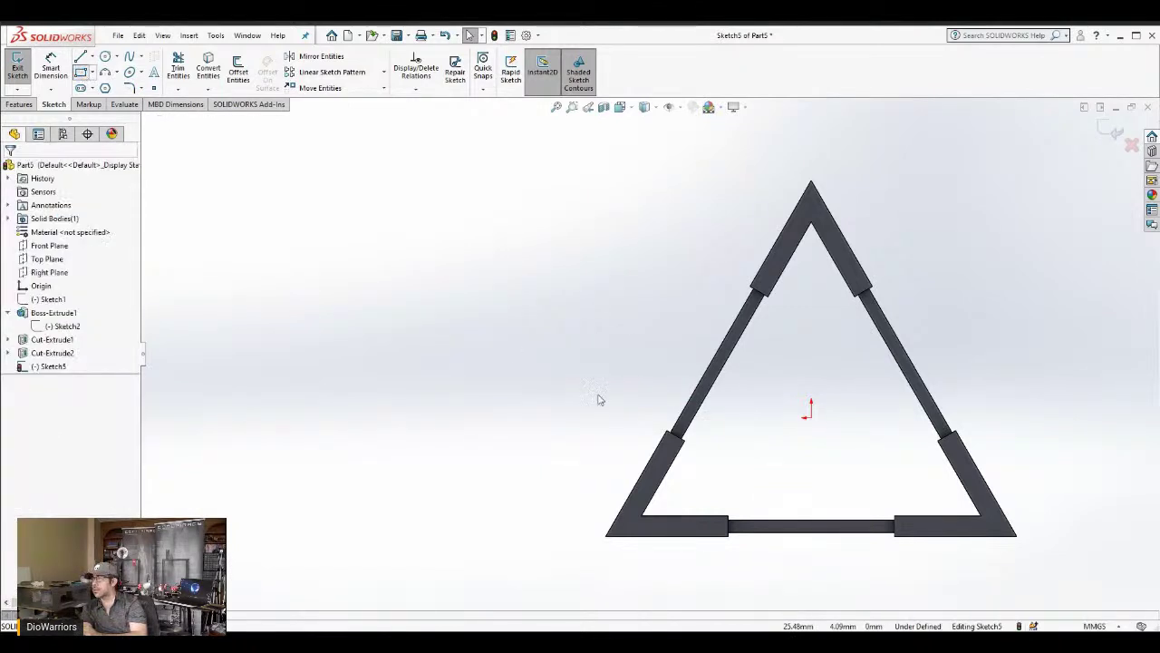
Sketch a 40.5 by 3 mm corner rectangle over the bottom bar's narrowed section on the opposite triangular face
scroll(850, 498, "down", 1)
key("space")
left_click(856, 541)
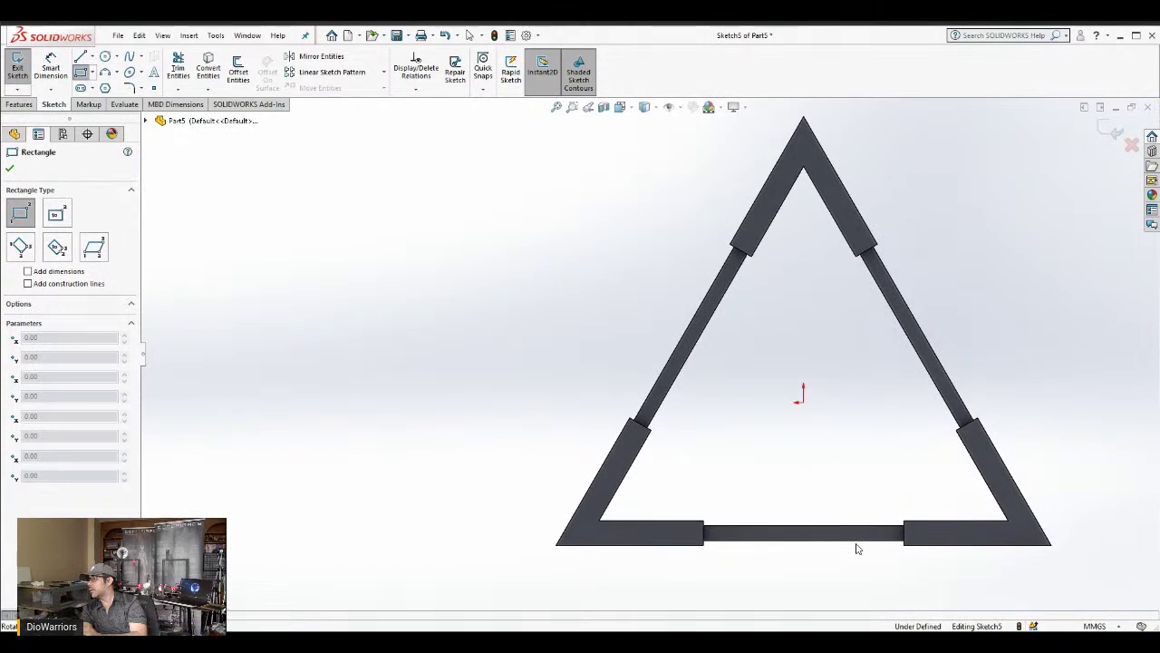
key("ctrl+8")
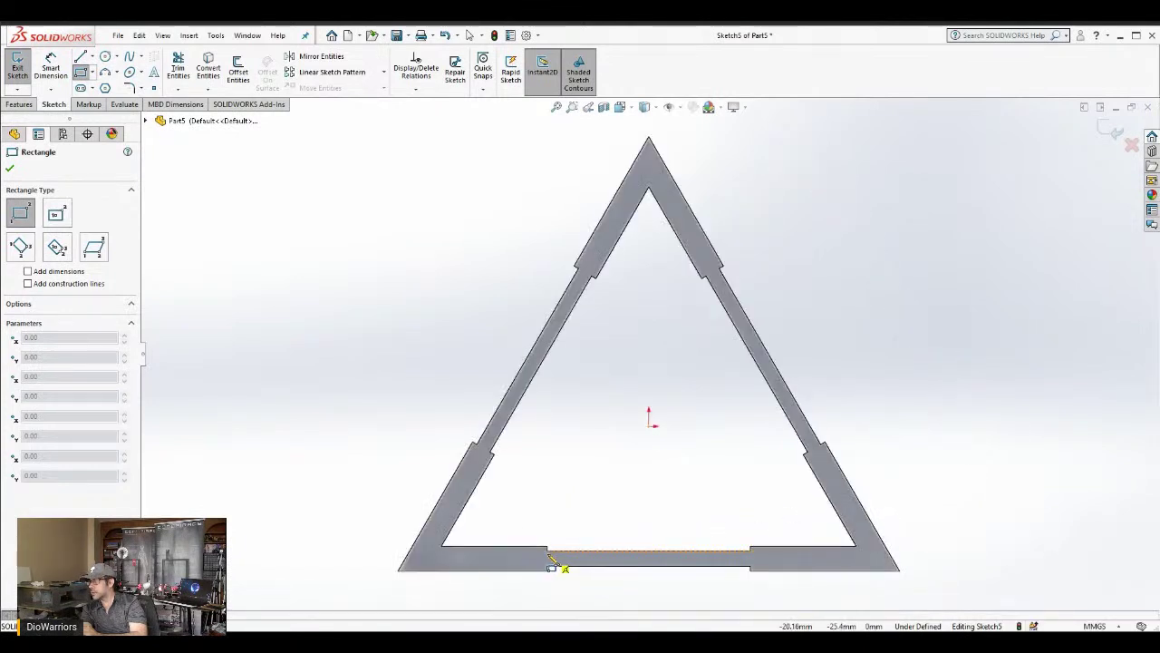
left_click(547, 552)
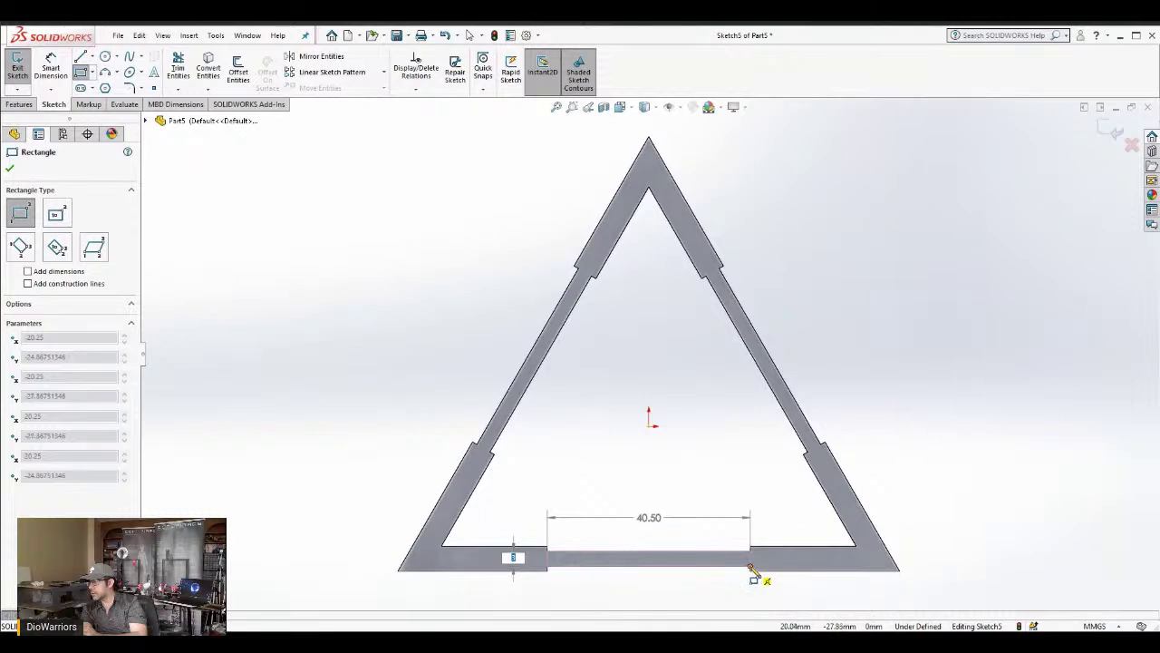
left_click_drag(750, 571, 752, 573)
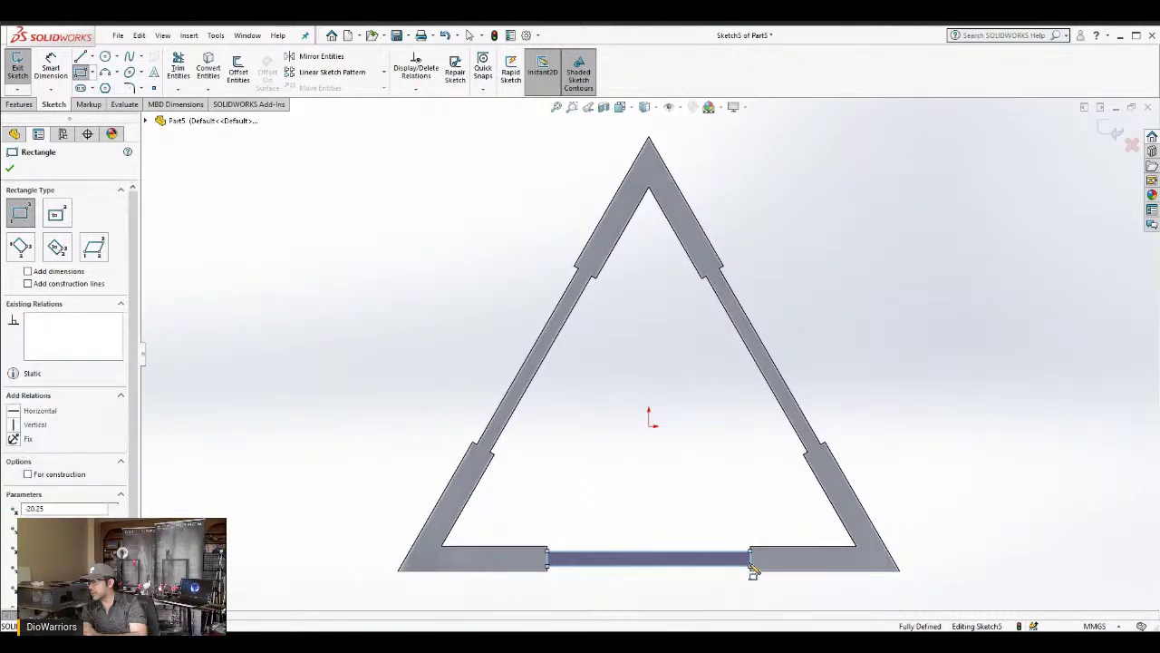
key("Escape")
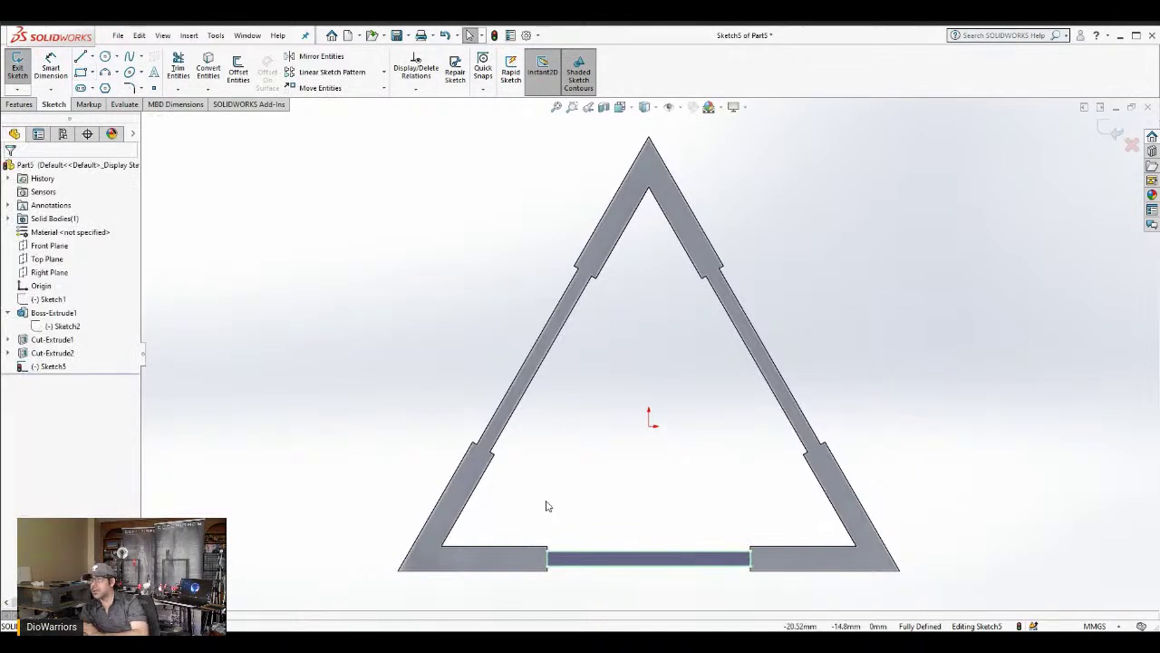
Circular-pattern the opposite face's rectangle about the origin with 3 equally spaced instances over 360 degrees
left_click_drag(374, 390, 771, 583)
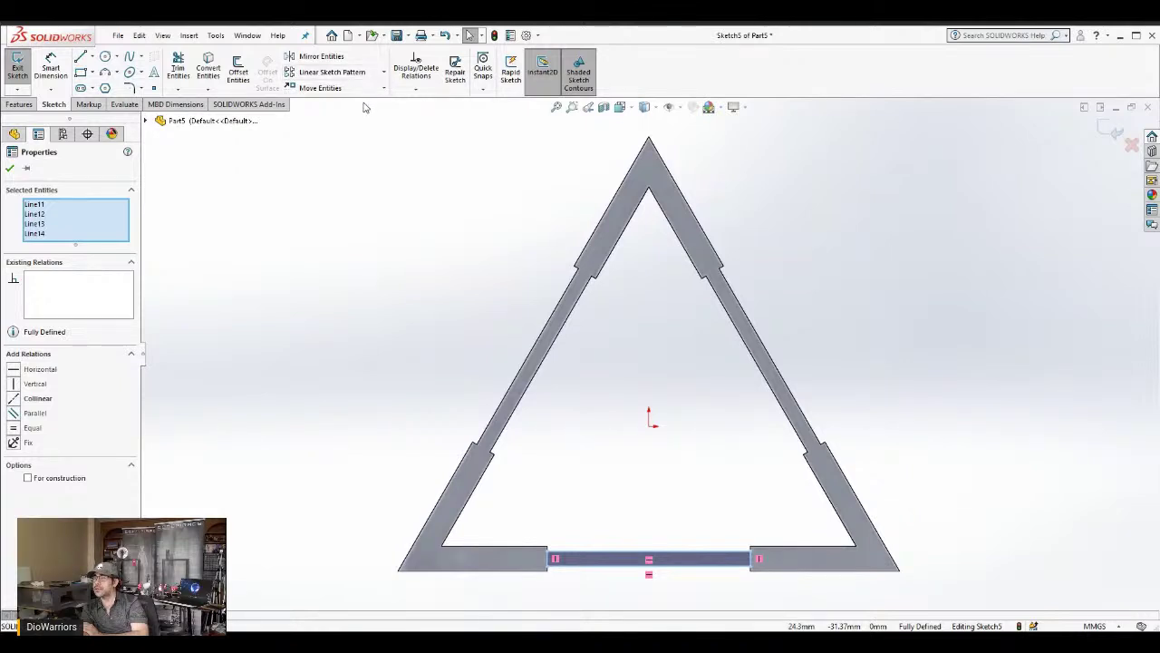
left_click(366, 107)
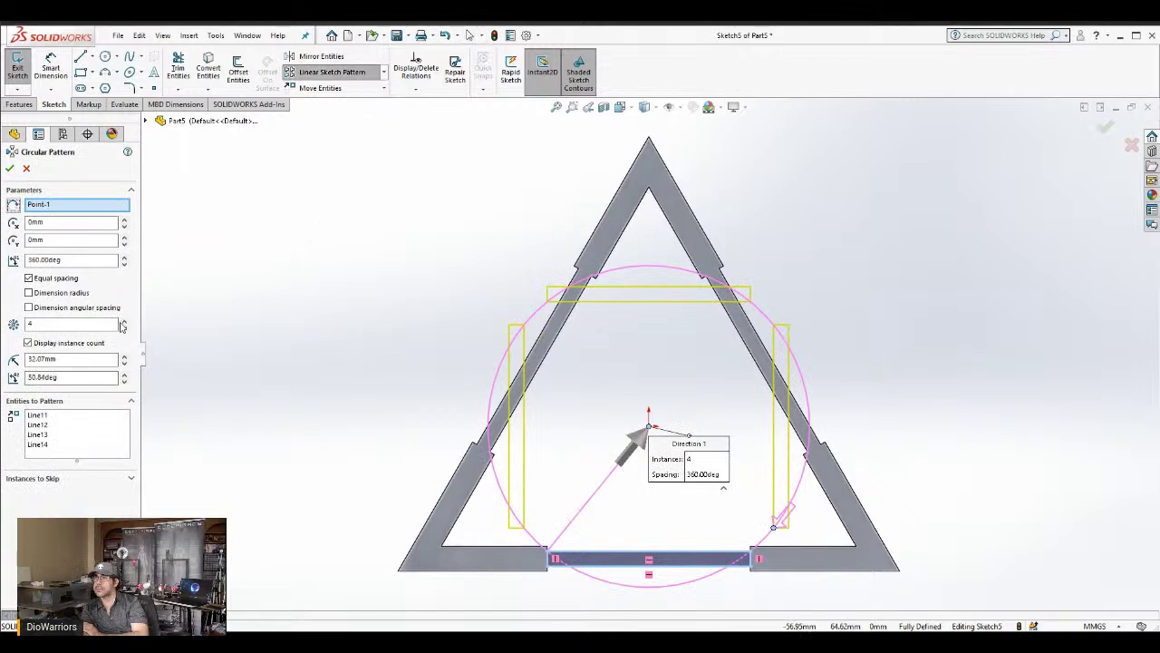
key("space")
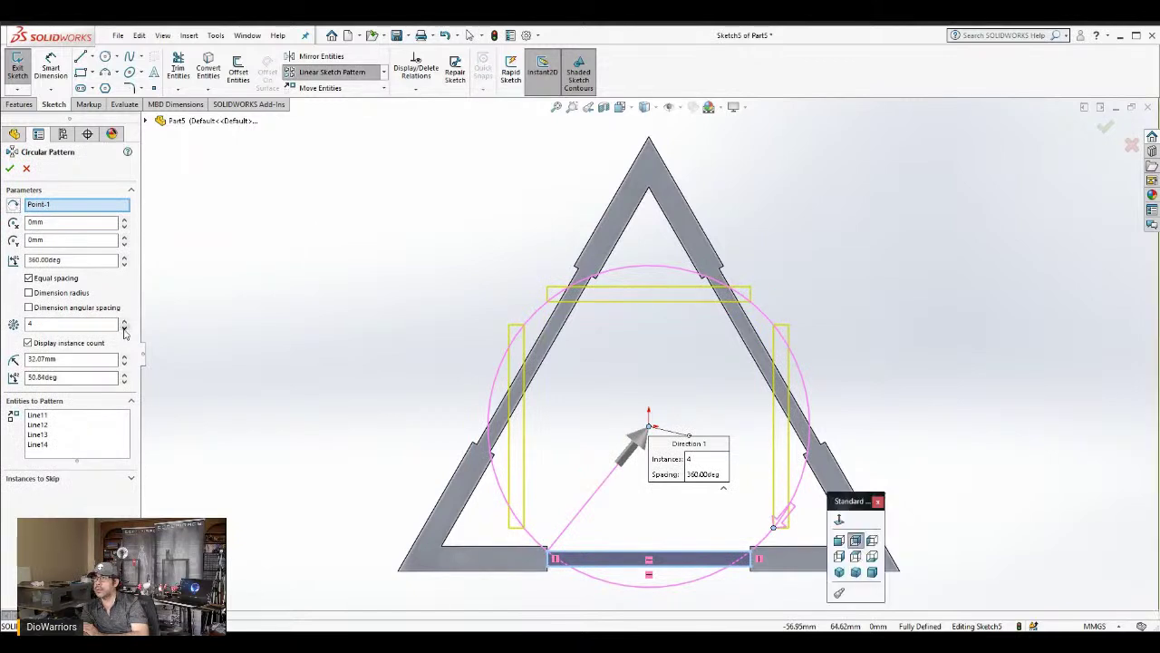
left_click(125, 328)
left_click(11, 168)
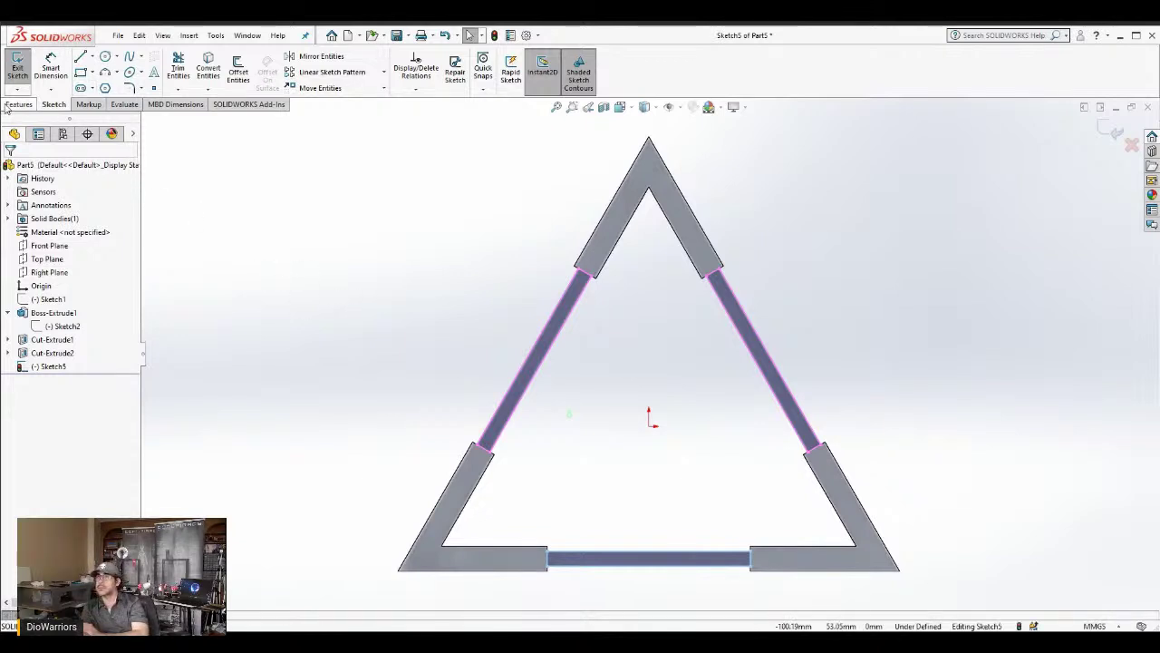
Cut the opposite face's three rectangles 1 mm deep with a blind Extruded Cut and clear the selection
left_click(18, 104)
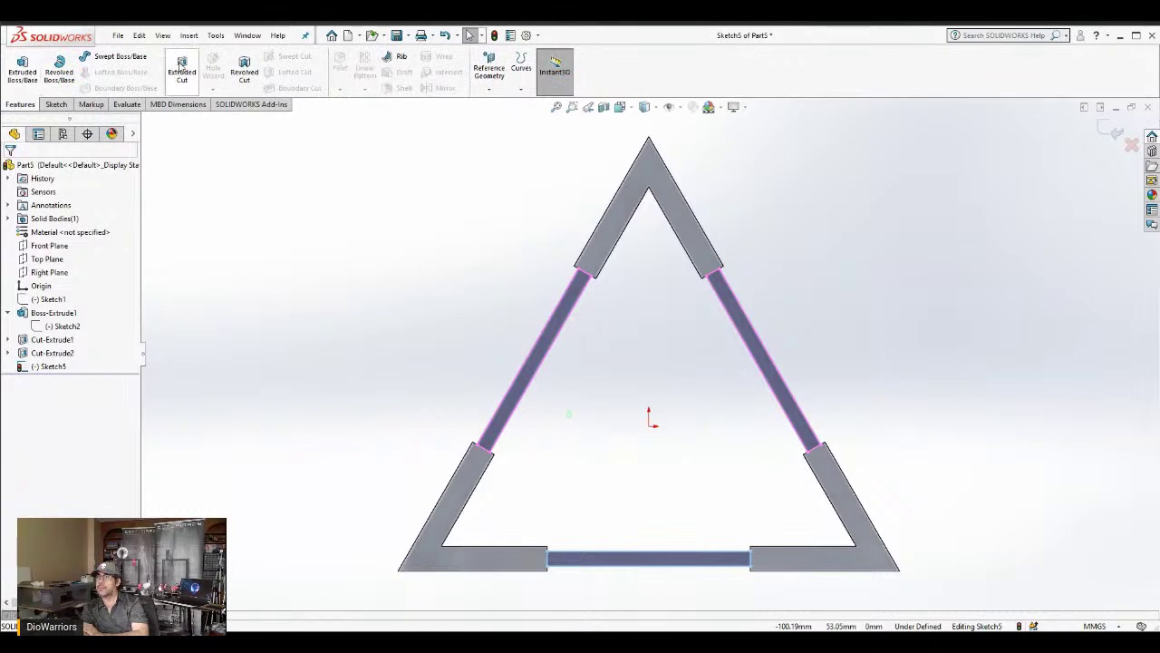
left_click(182, 65)
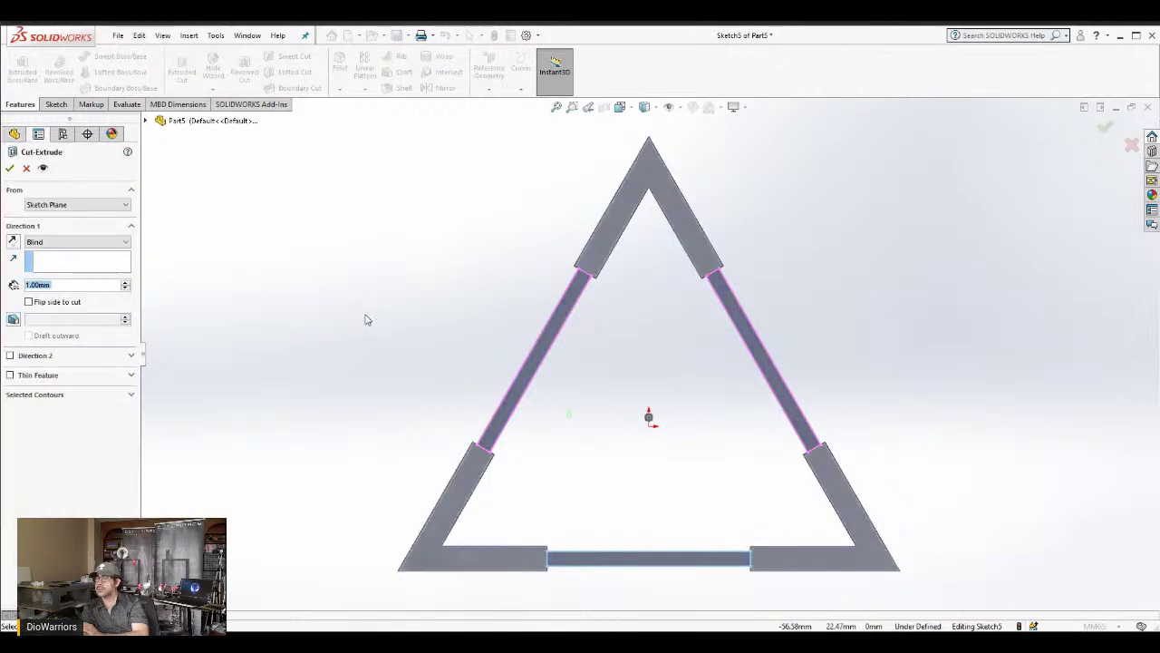
middle_click_drag(634, 506, 587, 384)
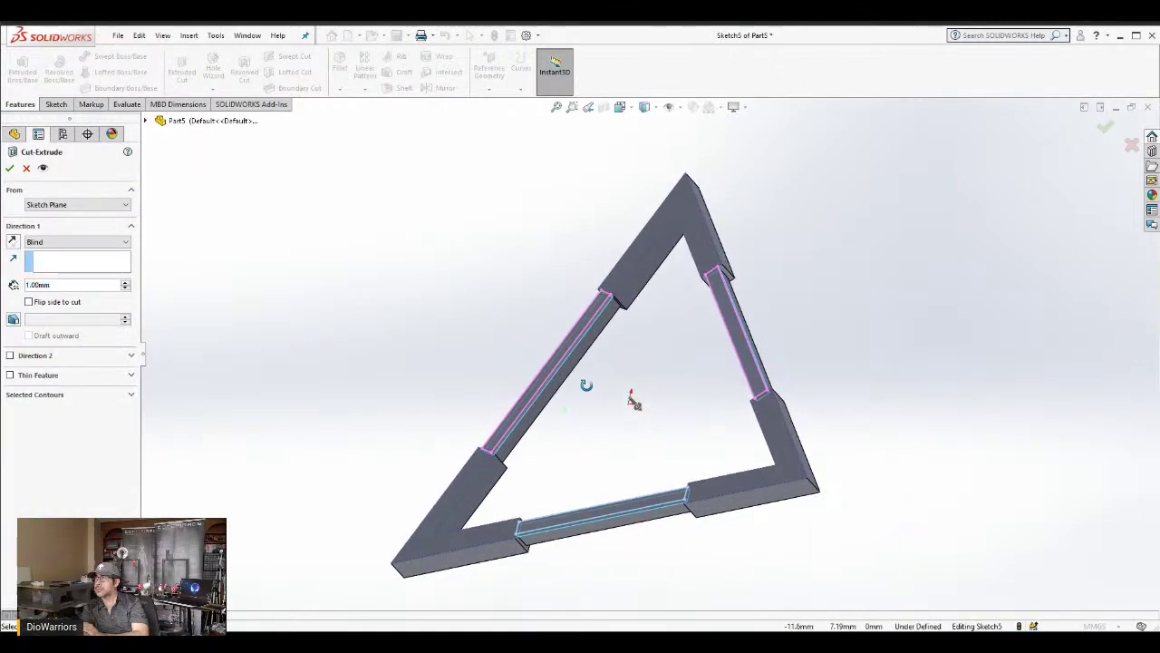
left_click(10, 169)
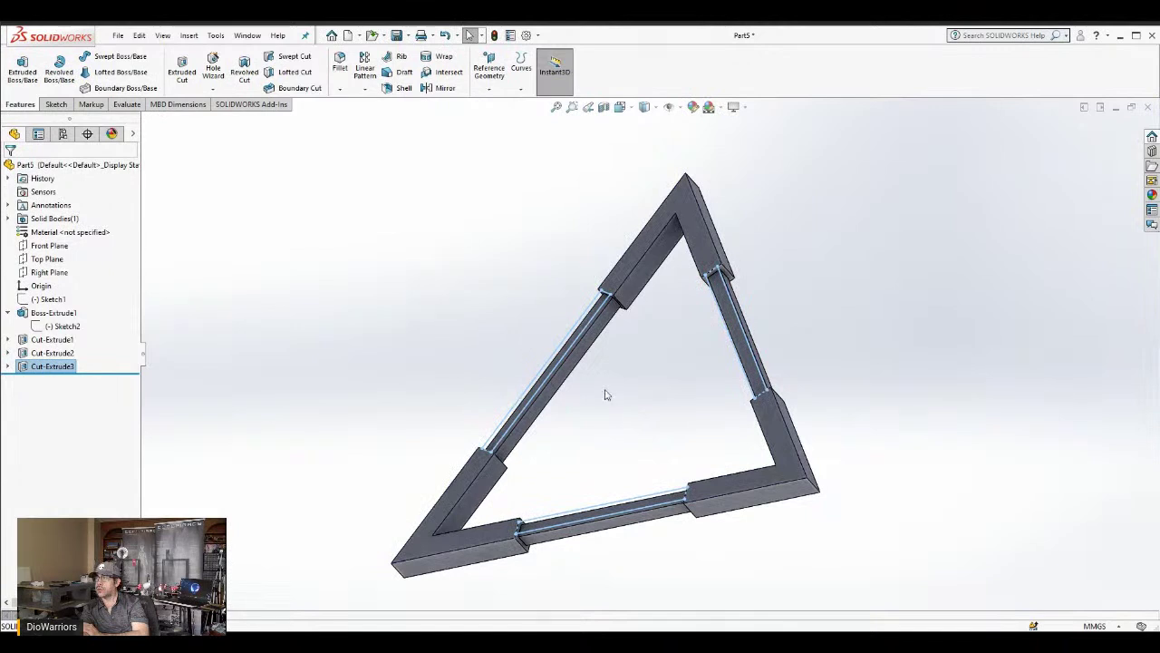
left_click(612, 396)
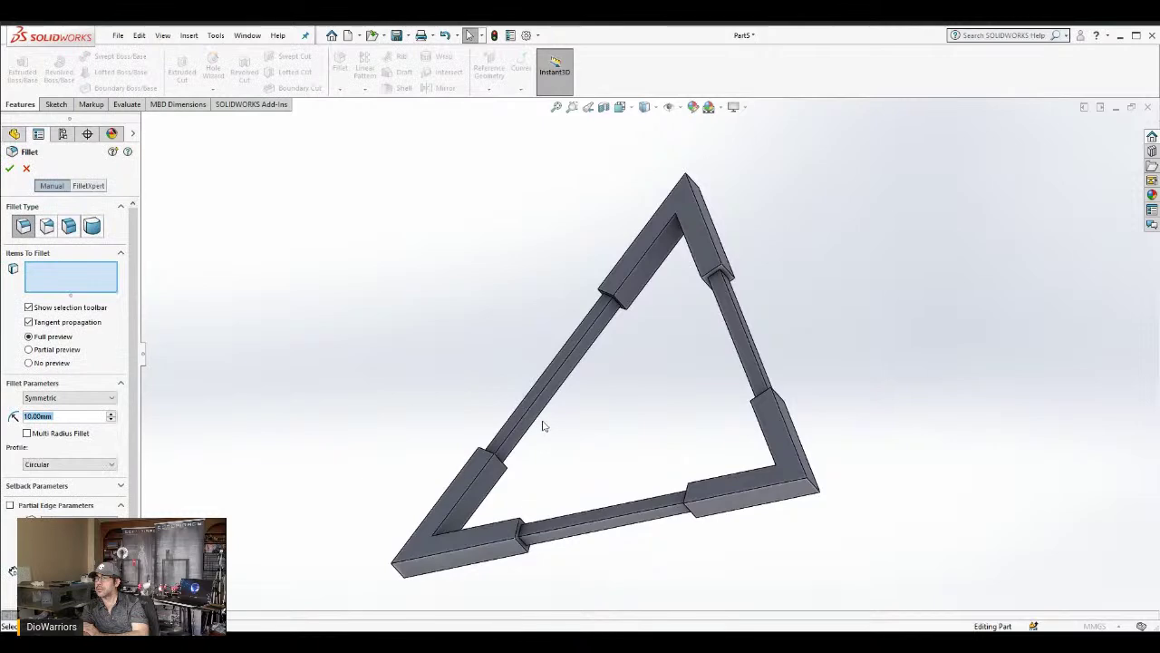
Set the fillet radius to 1 mm and select the four long edges of the bottom bar's thinned section
scroll(607, 544, "down", 5)
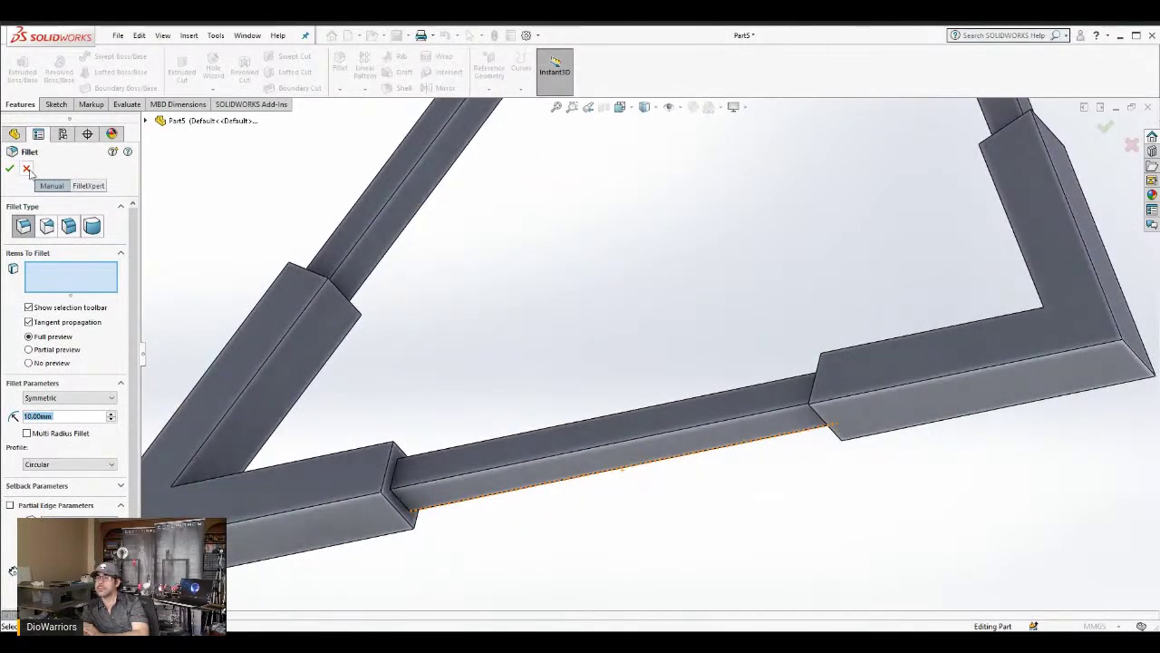
left_click_drag(69, 416, 7, 419)
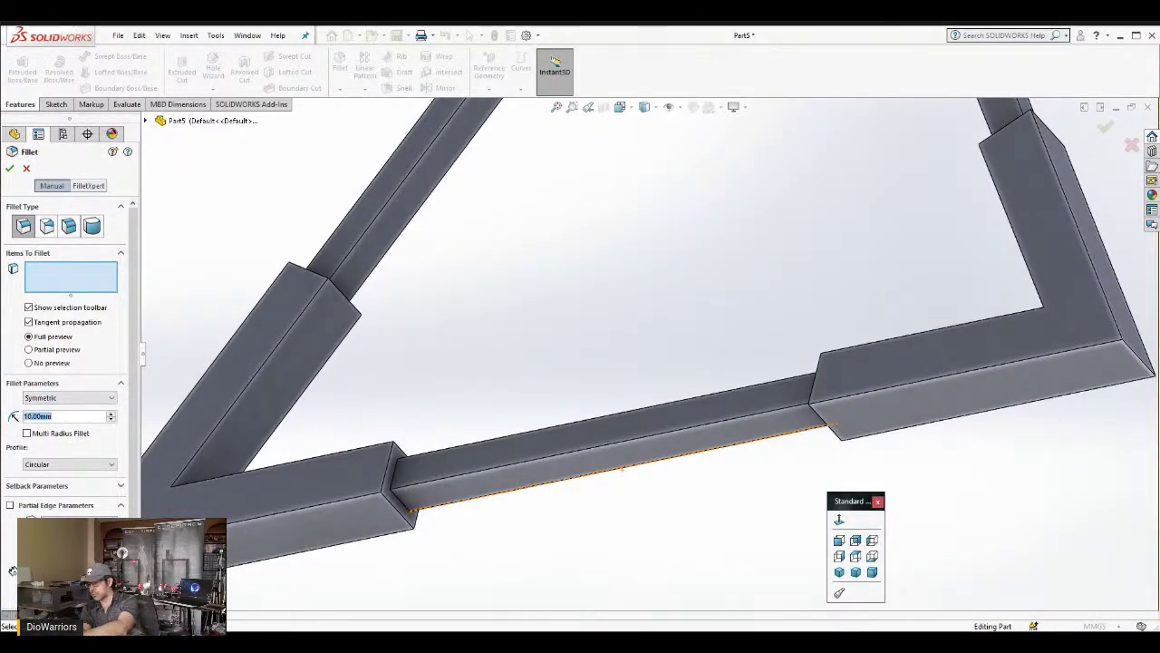
type("1")
key("Return")
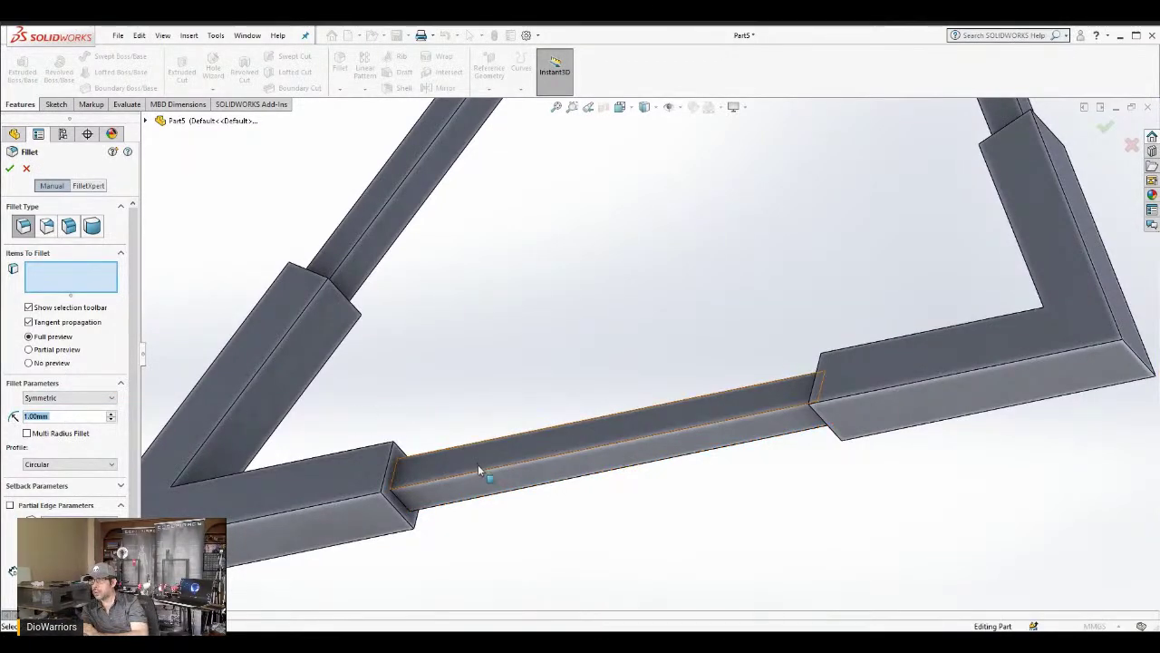
left_click(486, 463)
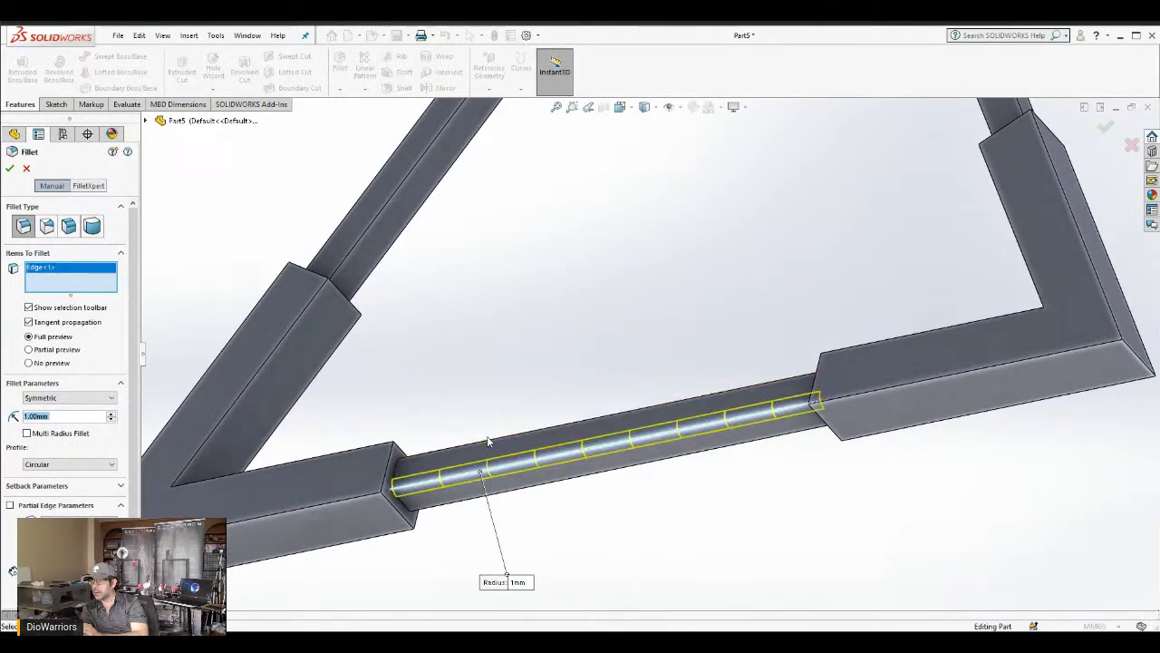
left_click(487, 440)
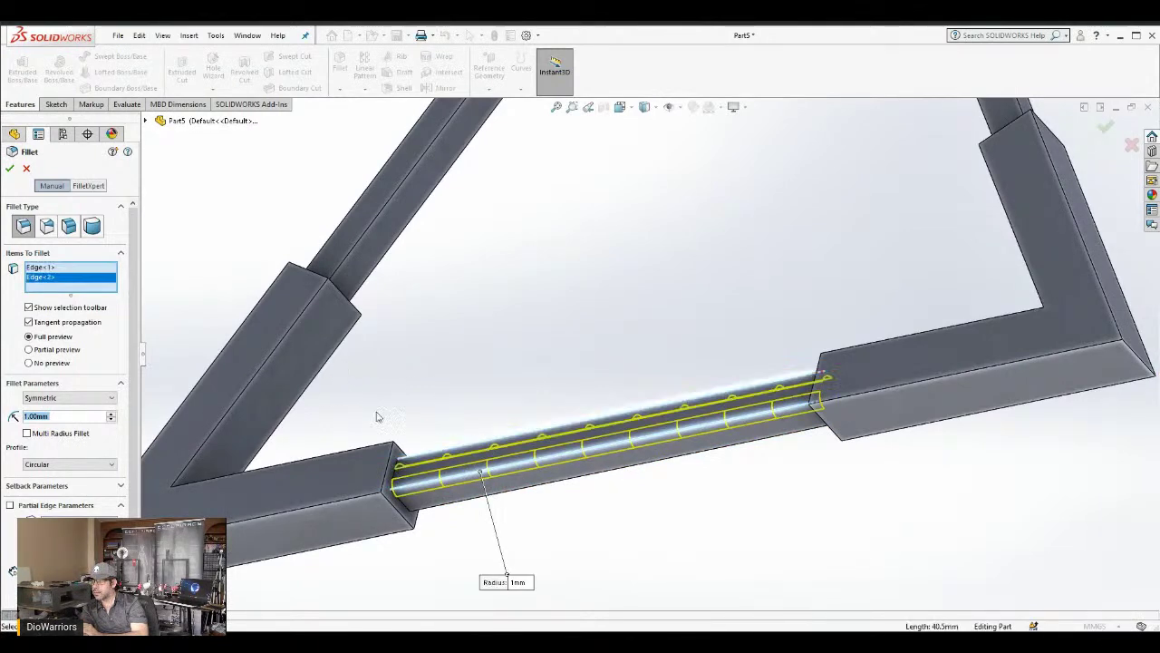
left_click(555, 500)
middle_click_drag(586, 513, 634, 338)
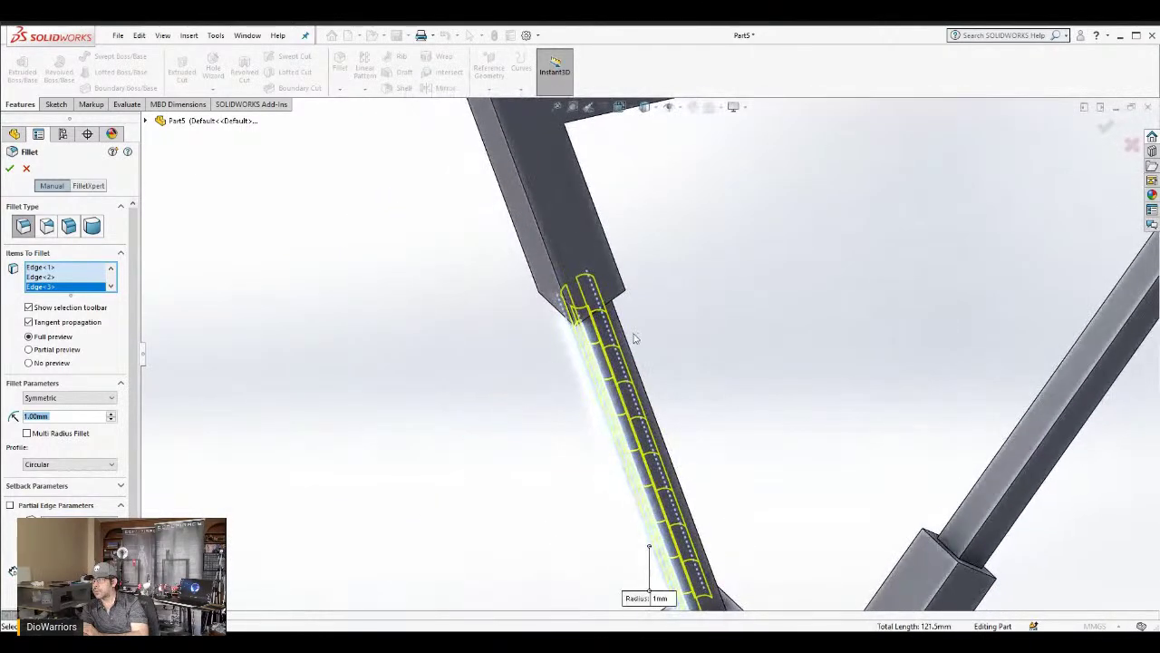
left_click(630, 344)
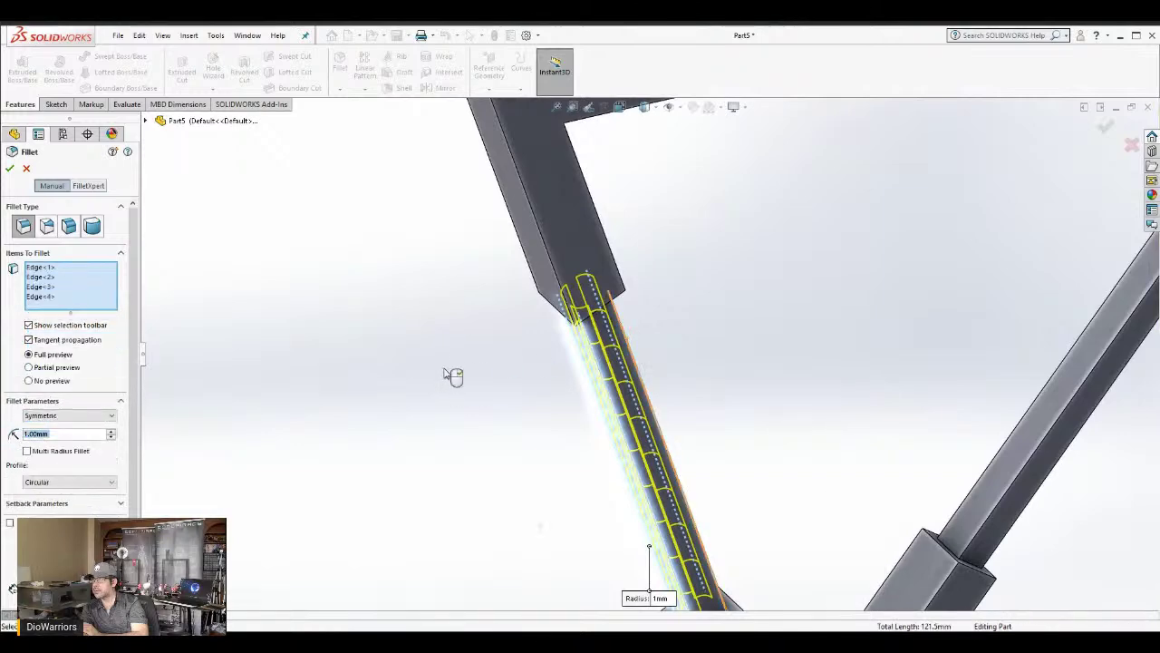
middle_click_drag(453, 375, 405, 355)
scroll(405, 356, "down", 5)
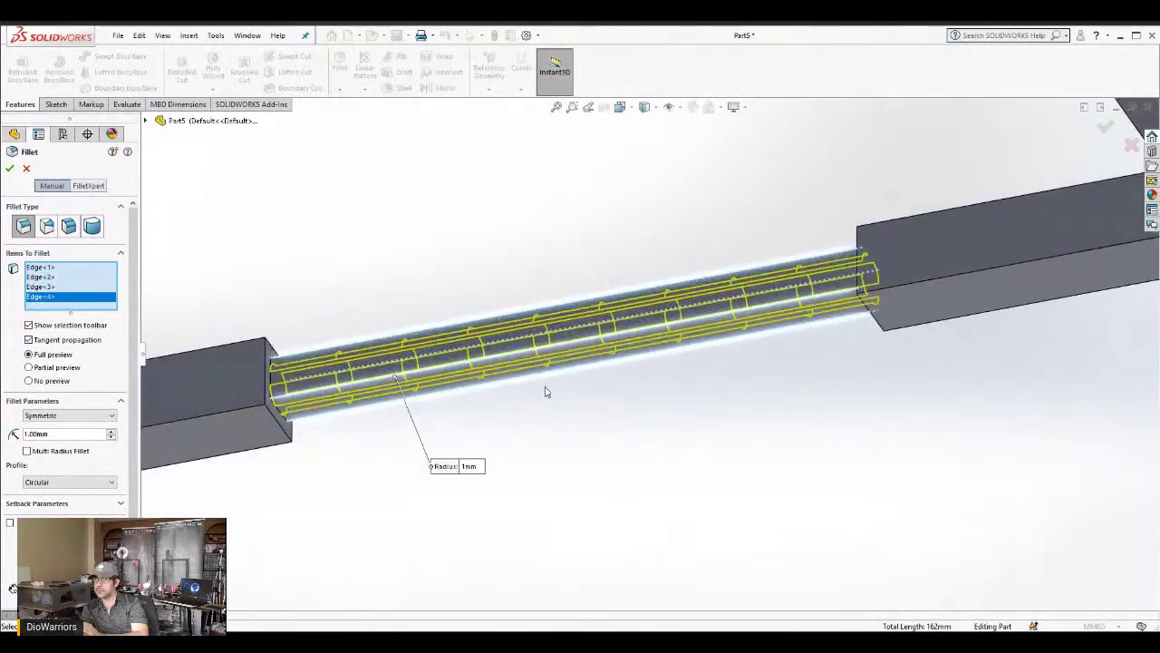
middle_click_drag(551, 360, 521, 367)
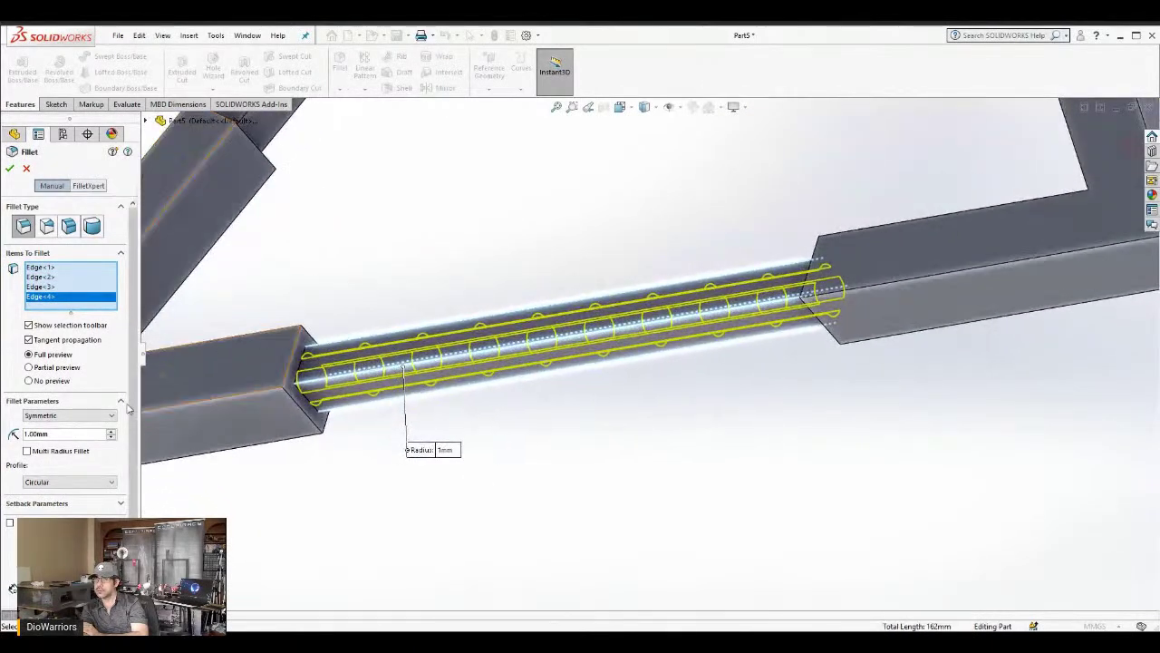
Try a 1.5 mm fillet radius on the bottom bar's four selected edges
left_click(48, 434)
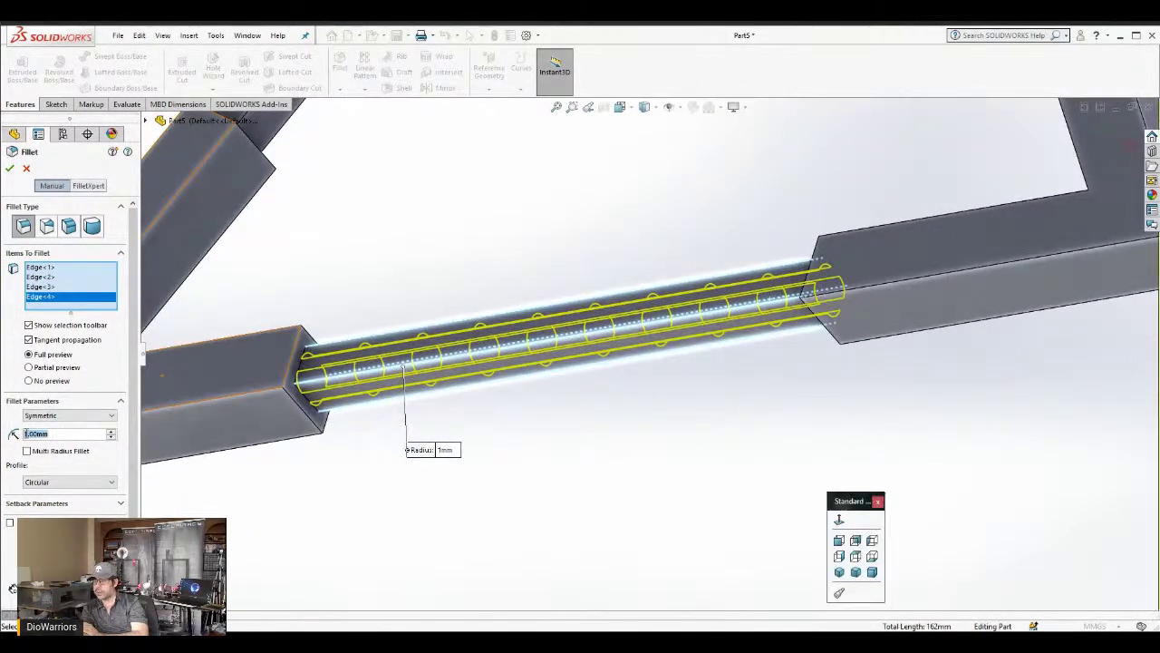
type("1.5")
key("Return")
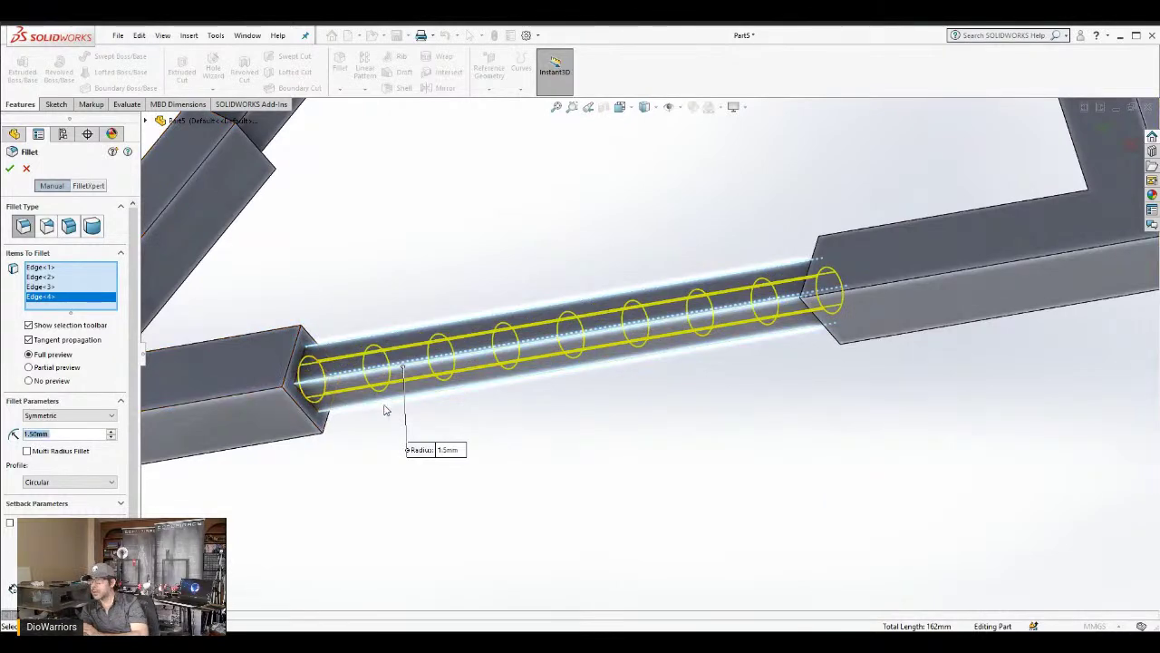
middle_click_drag(388, 407, 378, 367)
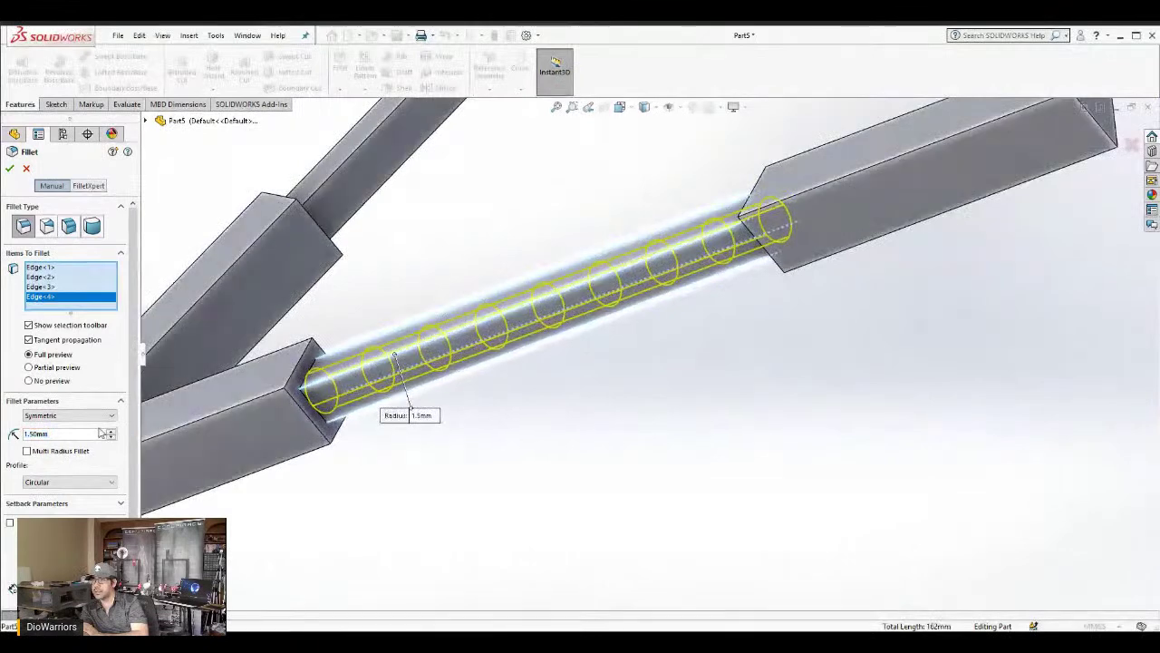
Set the fillet radius for the bottom bar's four selected edges to 1.25 mm
left_click_drag(74, 434, 43, 433)
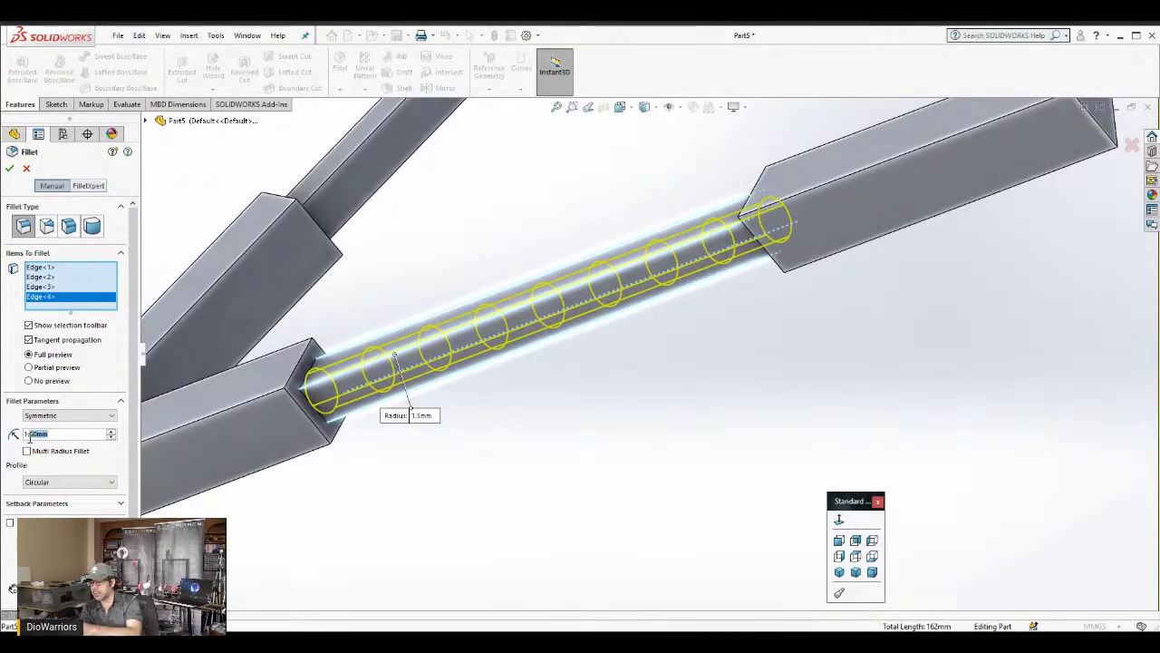
type("1.2")
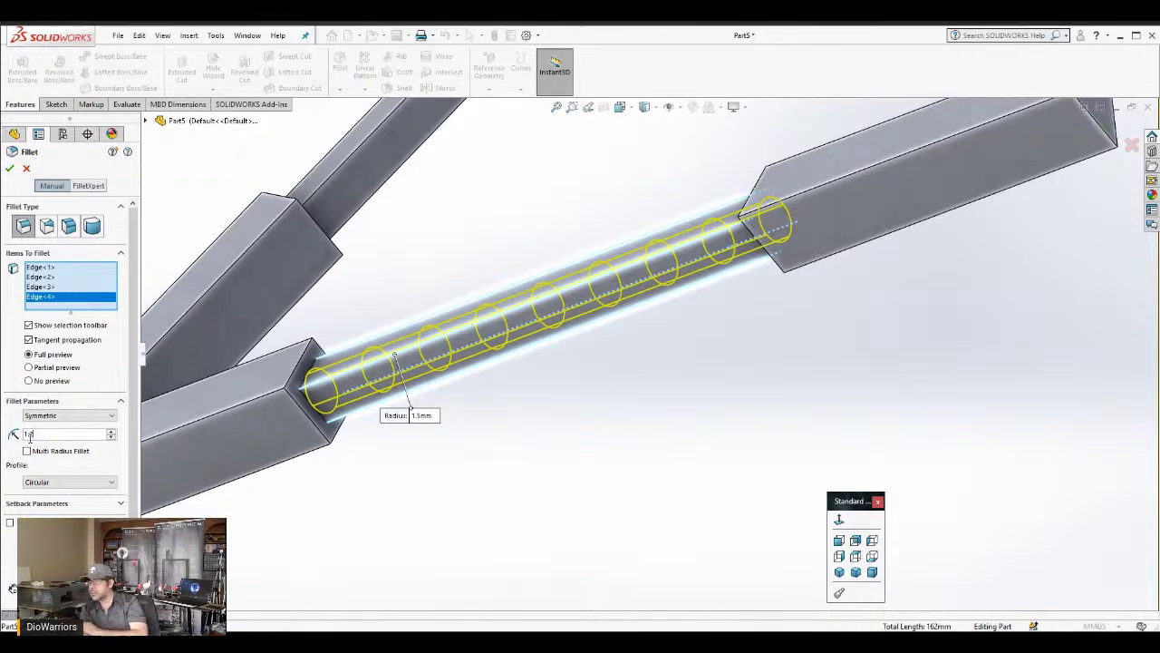
type("5")
key("Return")
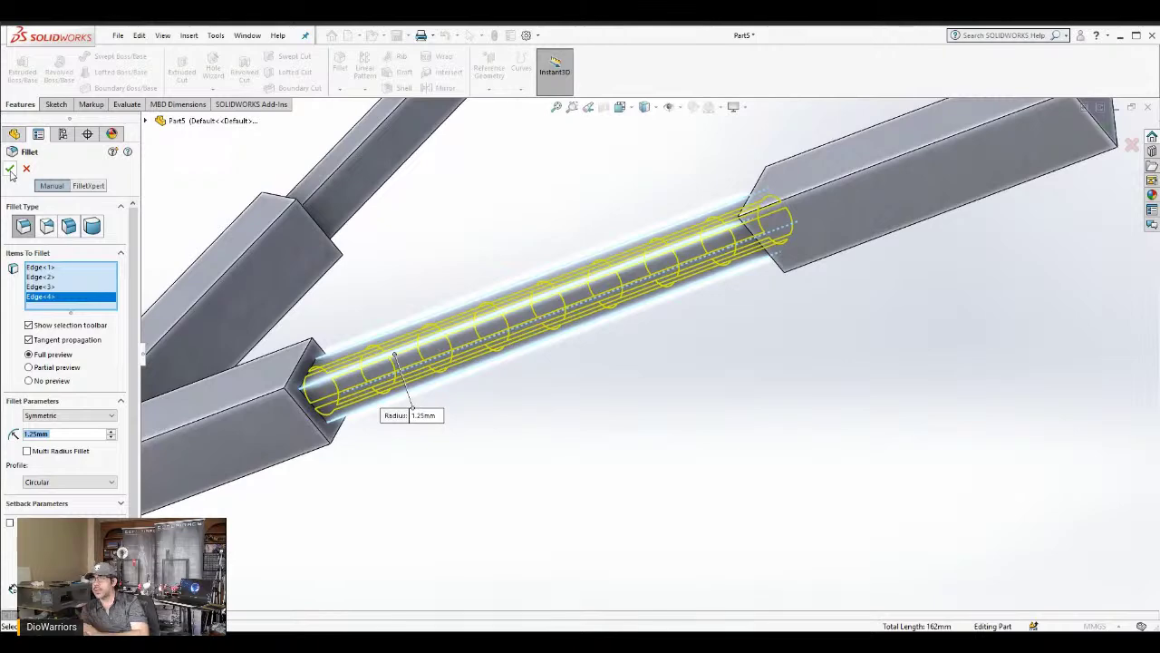
Add the accessible long edges of the other two bars' thinned sections to the fillet selection
scroll(573, 220, "up", 3)
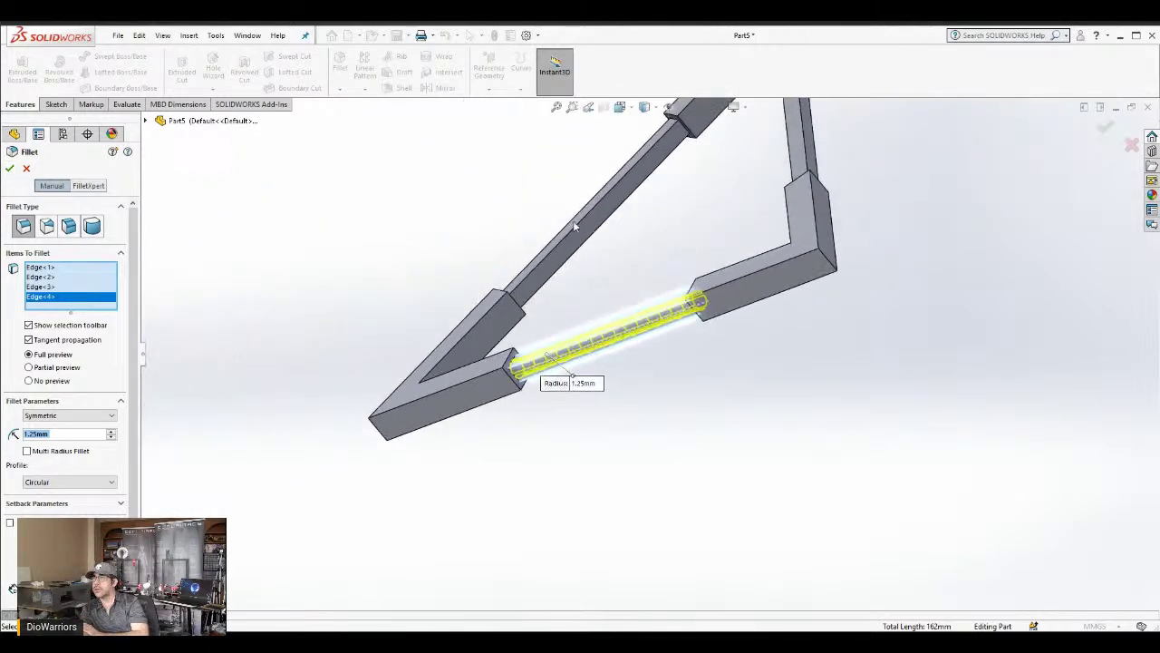
scroll(590, 229, "down", 2)
left_click(664, 230)
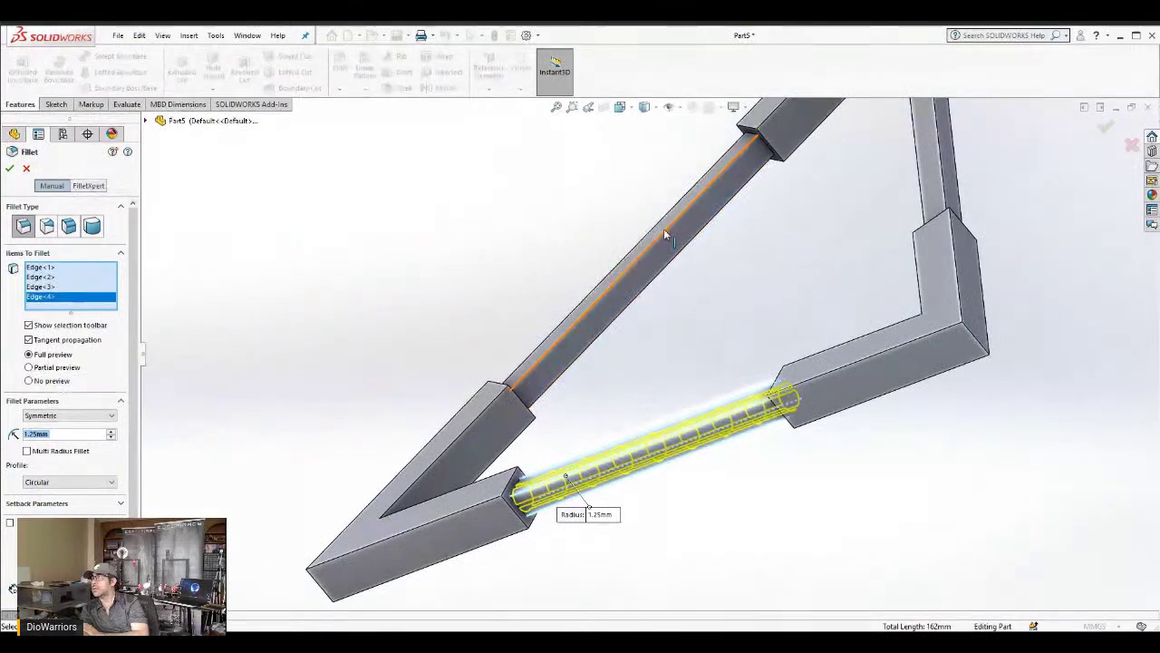
left_click(680, 262)
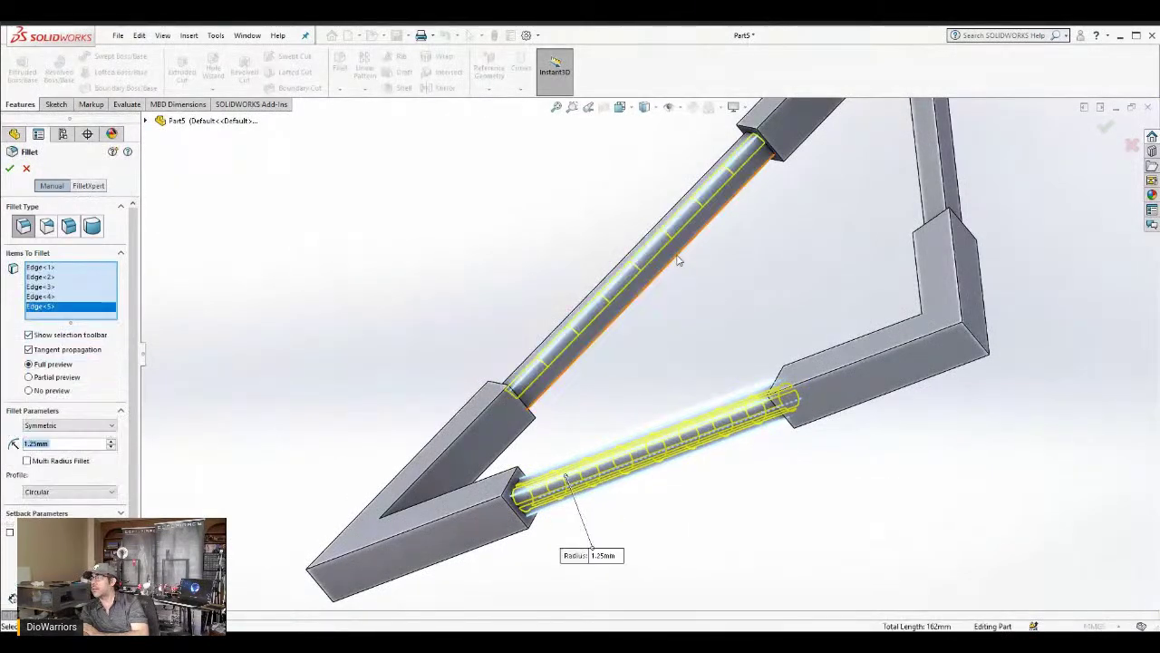
left_click(940, 179)
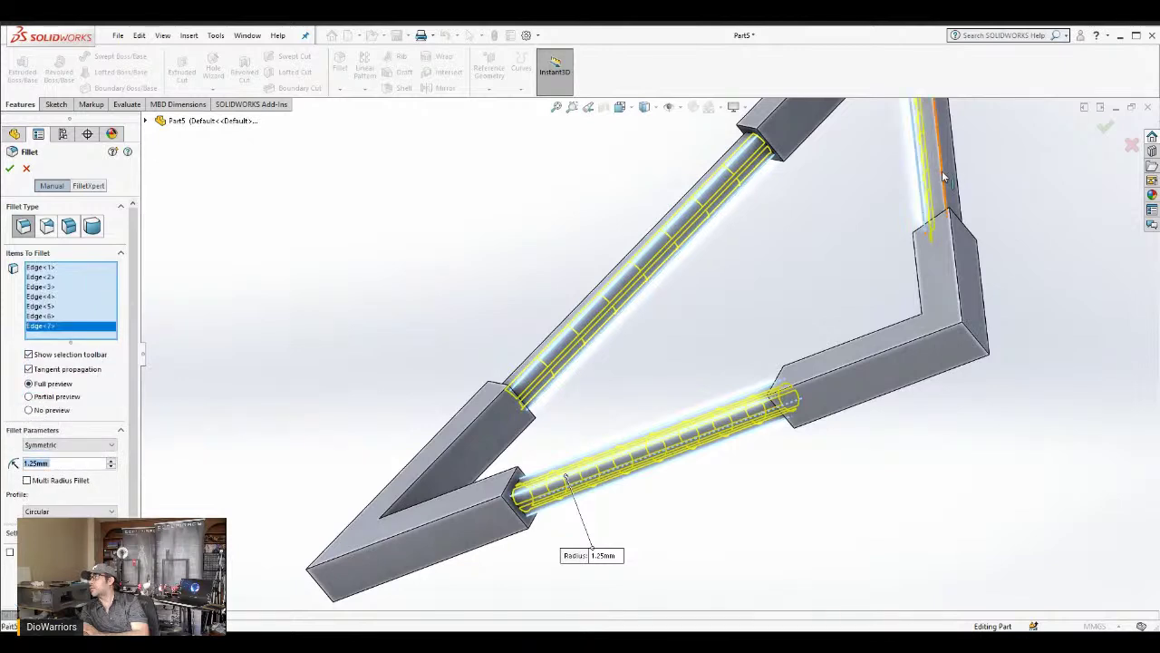
left_click(950, 177)
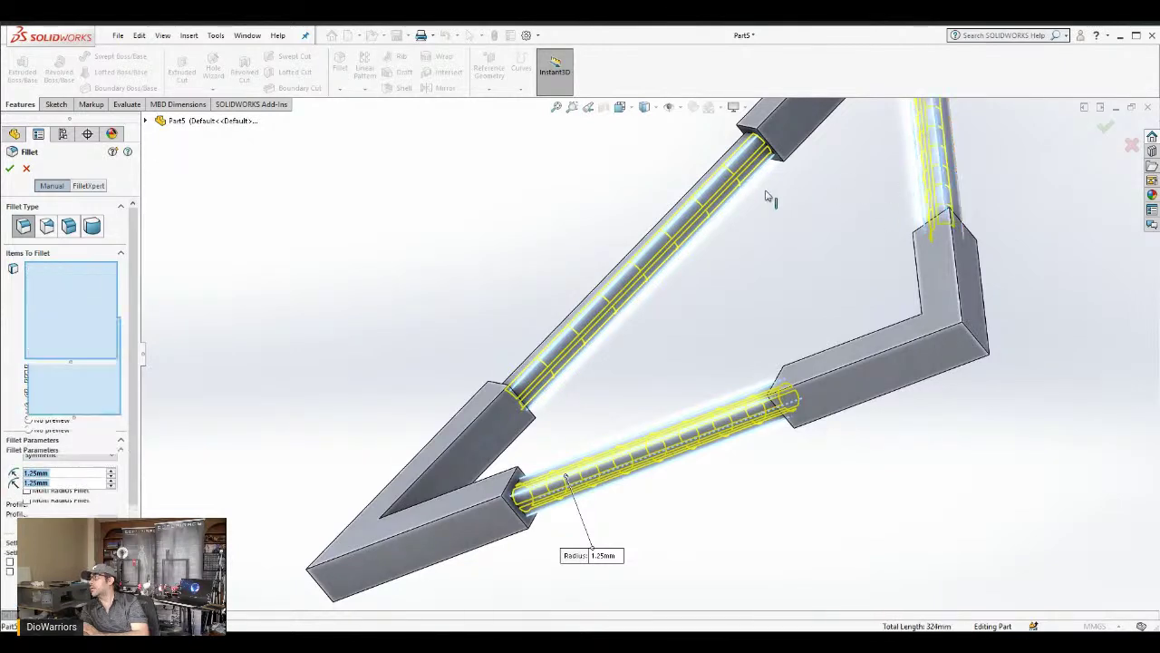
left_click(689, 206)
left_click(683, 205)
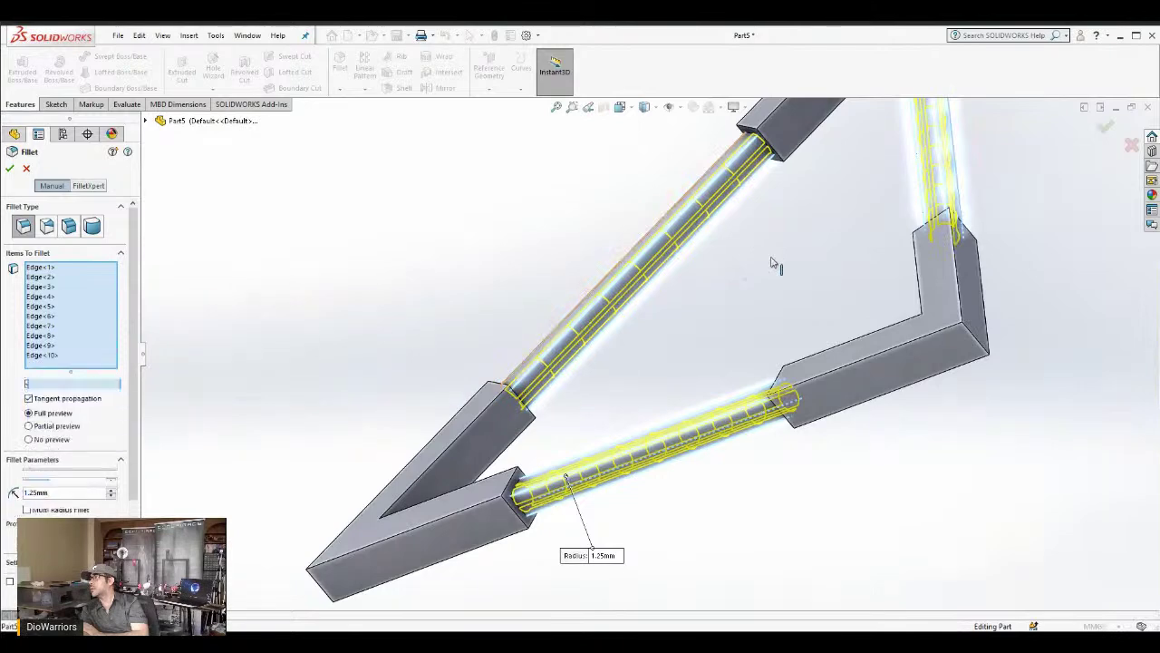
Add the remaining long edges on the far side of the other two bars and apply the 1.25 mm fillet to all twelve edges
middle_click_drag(774, 305, 705, 228)
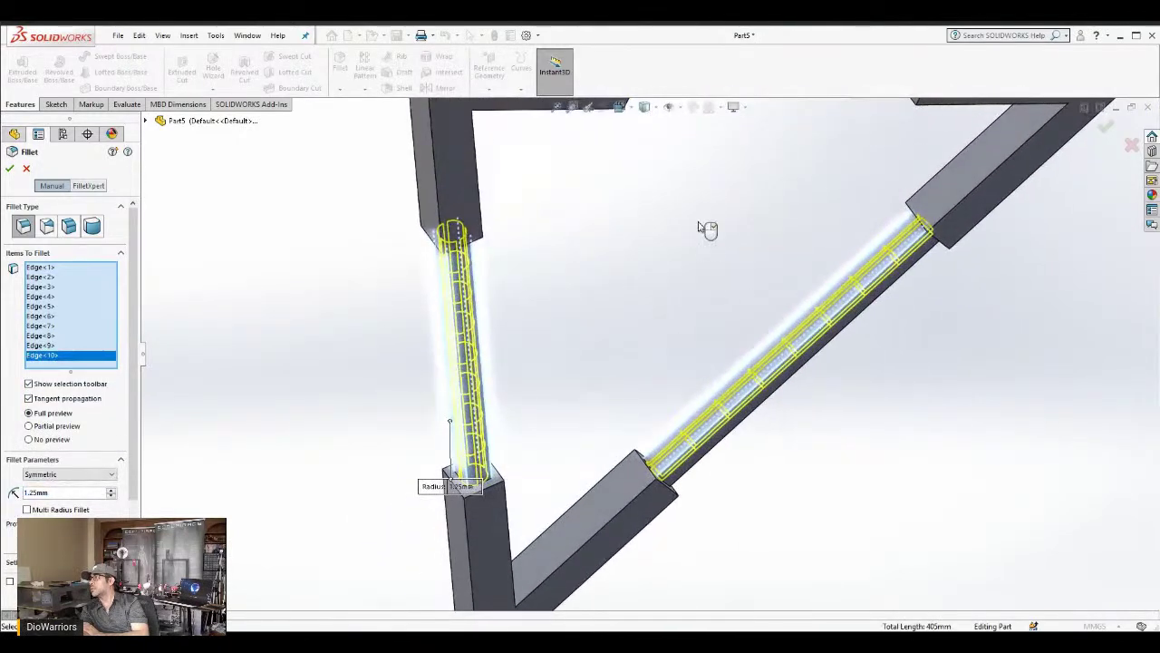
left_click(785, 386)
scroll(795, 262, "up", 5)
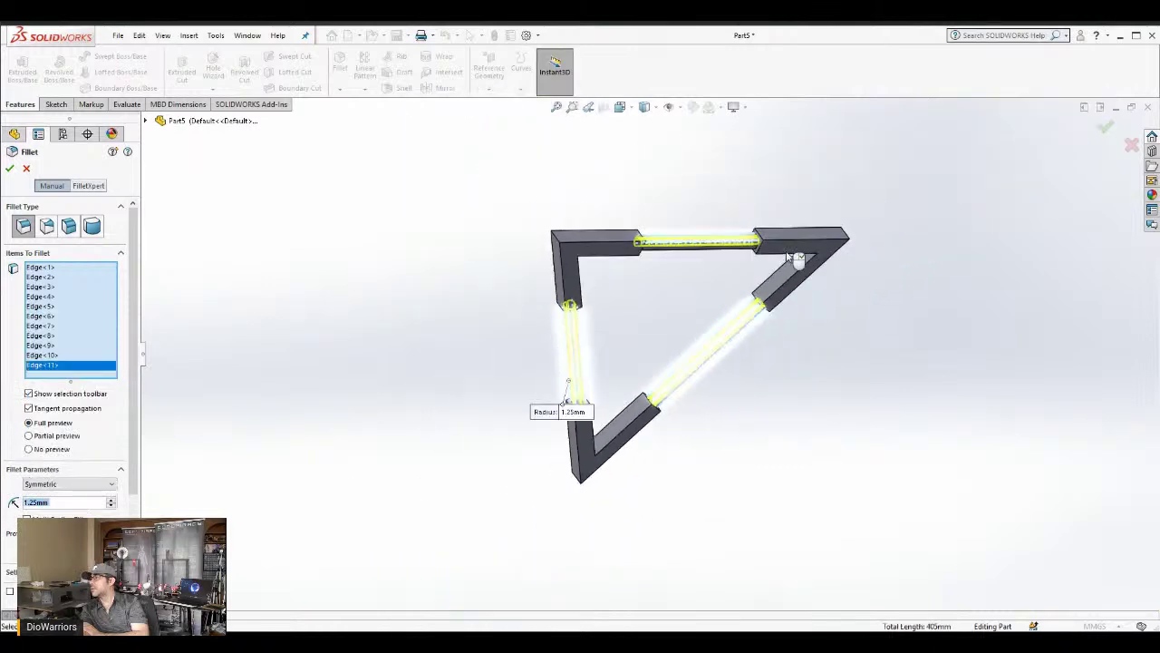
scroll(794, 262, "down", 4)
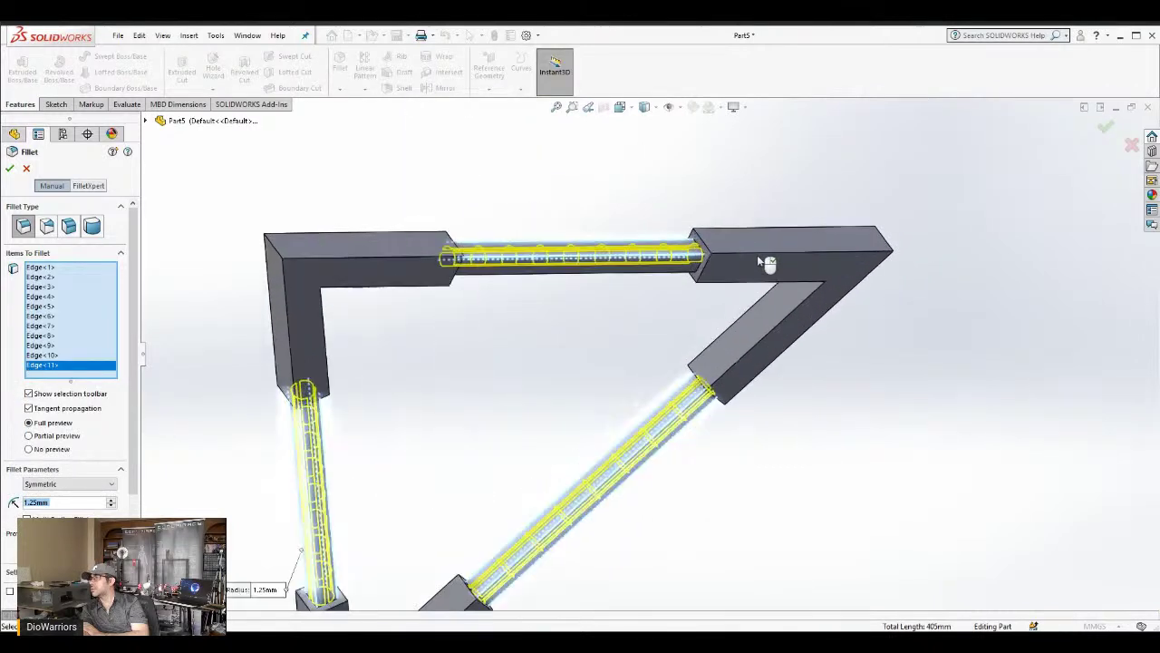
left_click(597, 280)
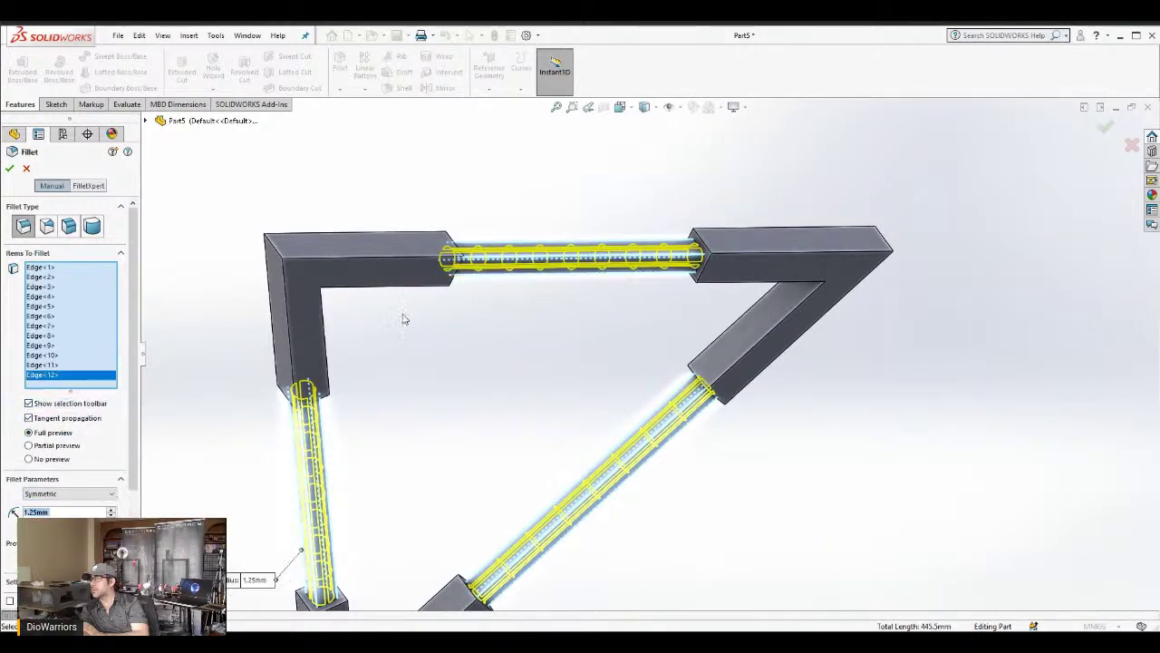
left_click(10, 169)
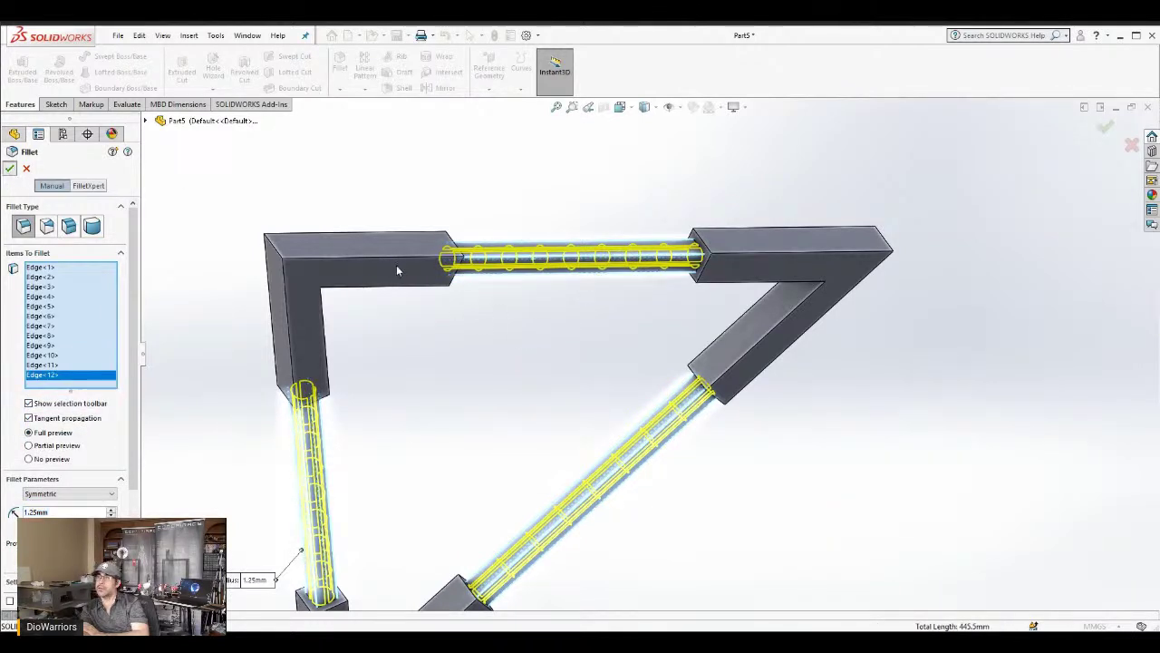
Examine the filleted thin sections of the triangular frame from several angles and distances
middle_click_drag(399, 270, 552, 436)
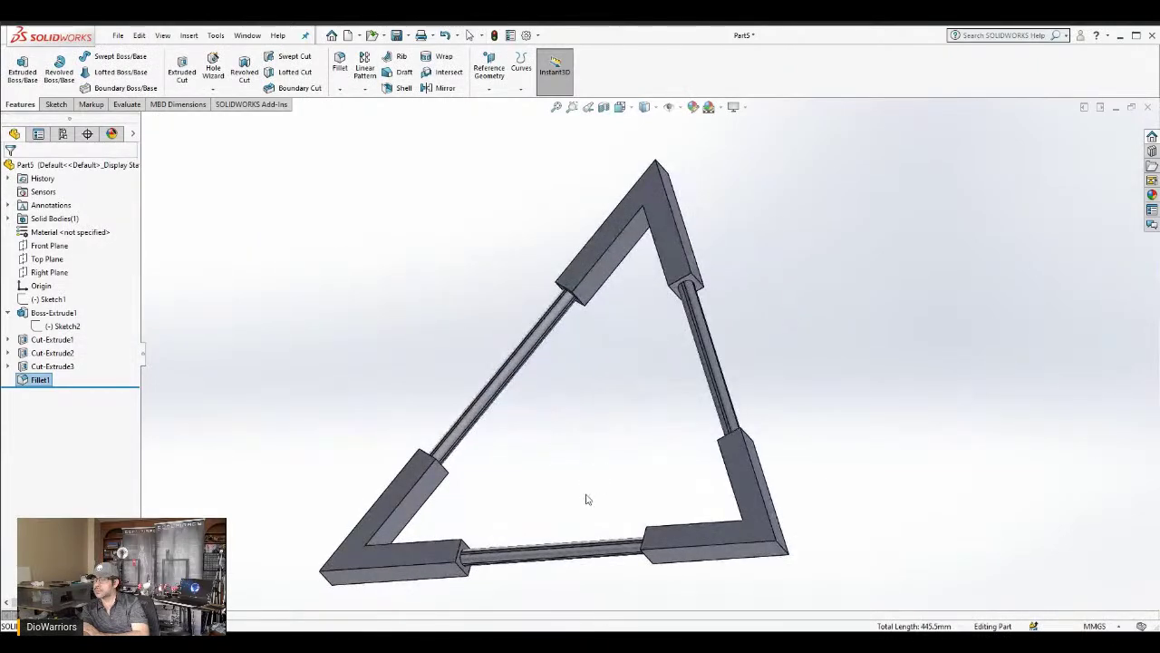
scroll(589, 499, "up", 3)
scroll(593, 508, "down", 3)
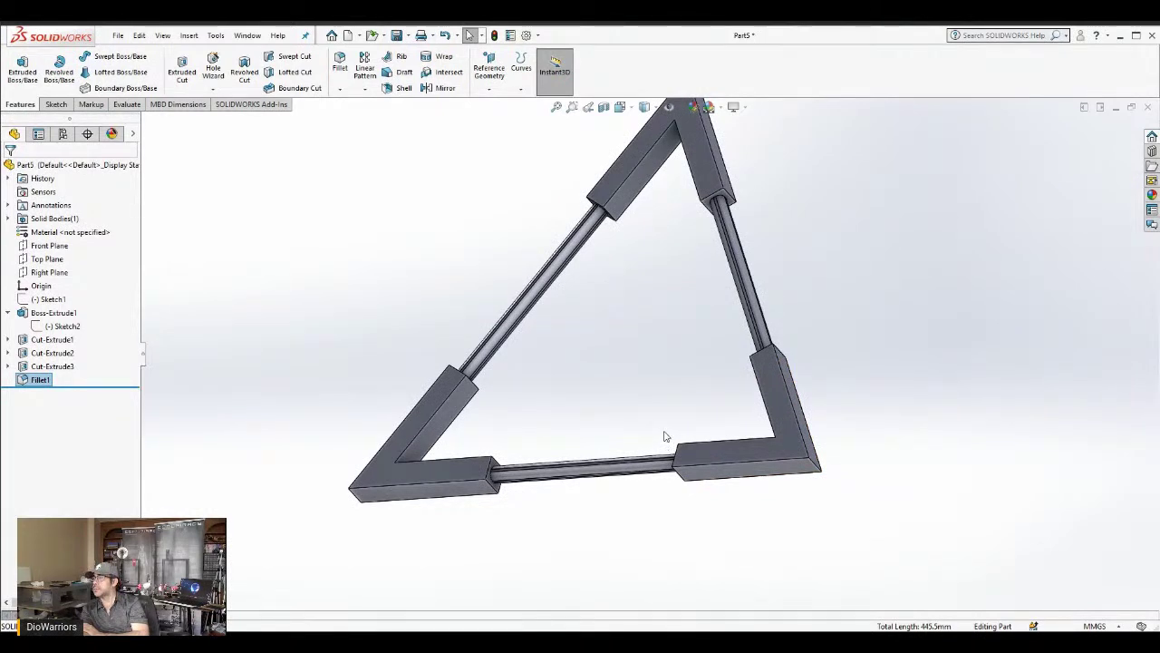
scroll(665, 437, "up", 5)
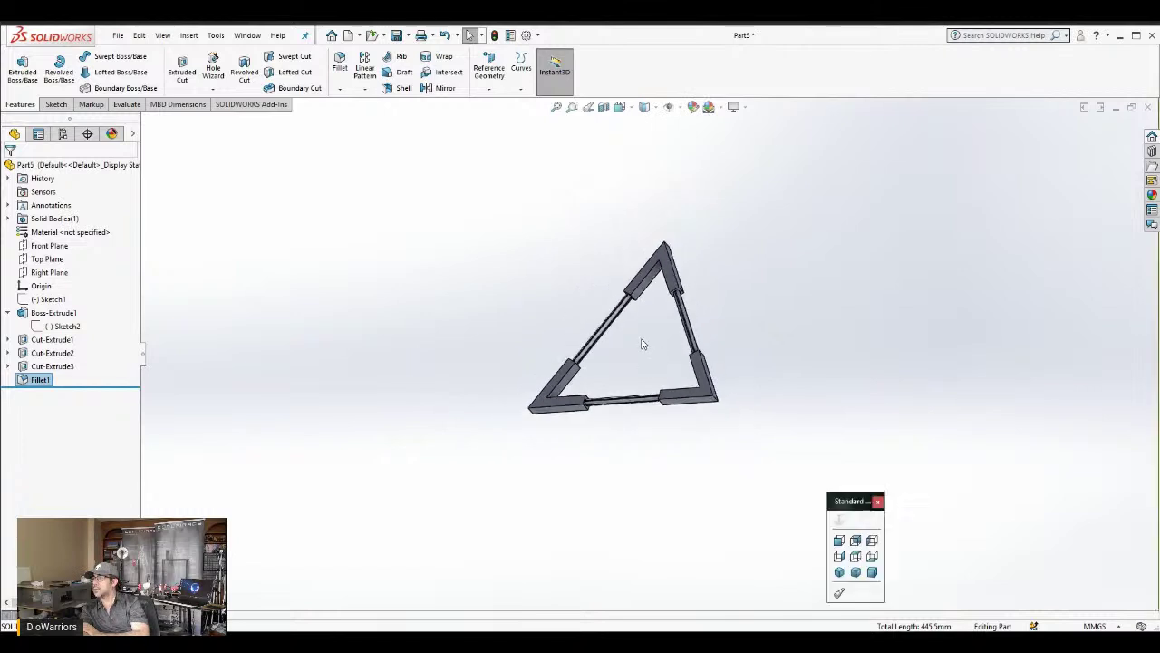
scroll(671, 414, "down", 1)
middle_click_drag(671, 414, 660, 435)
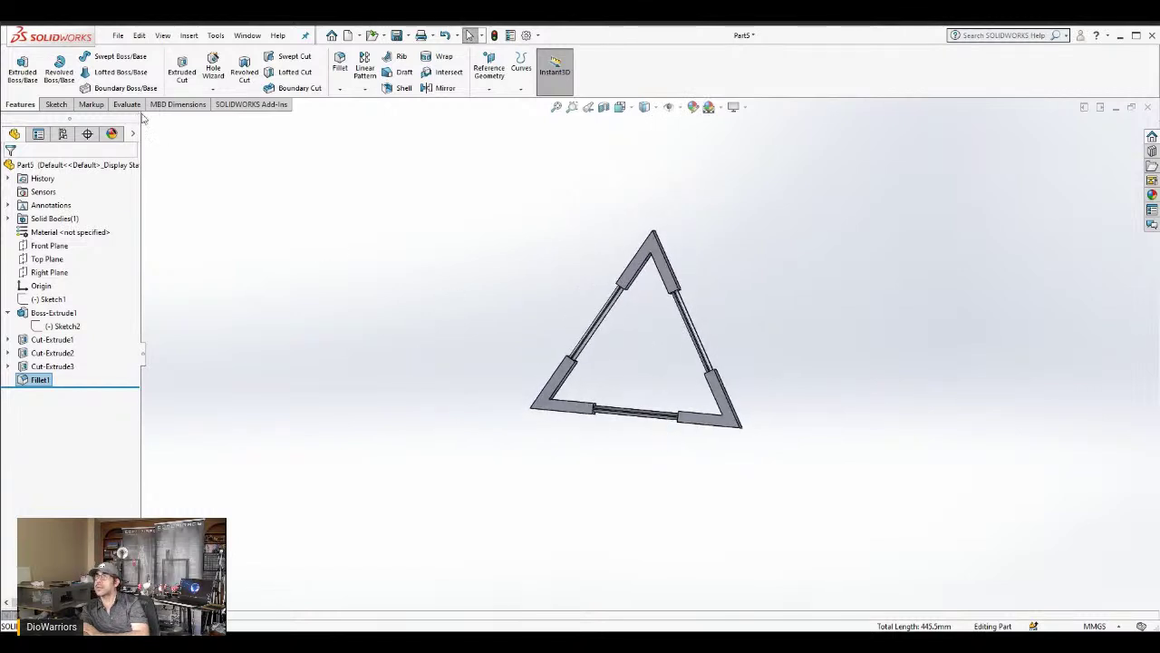
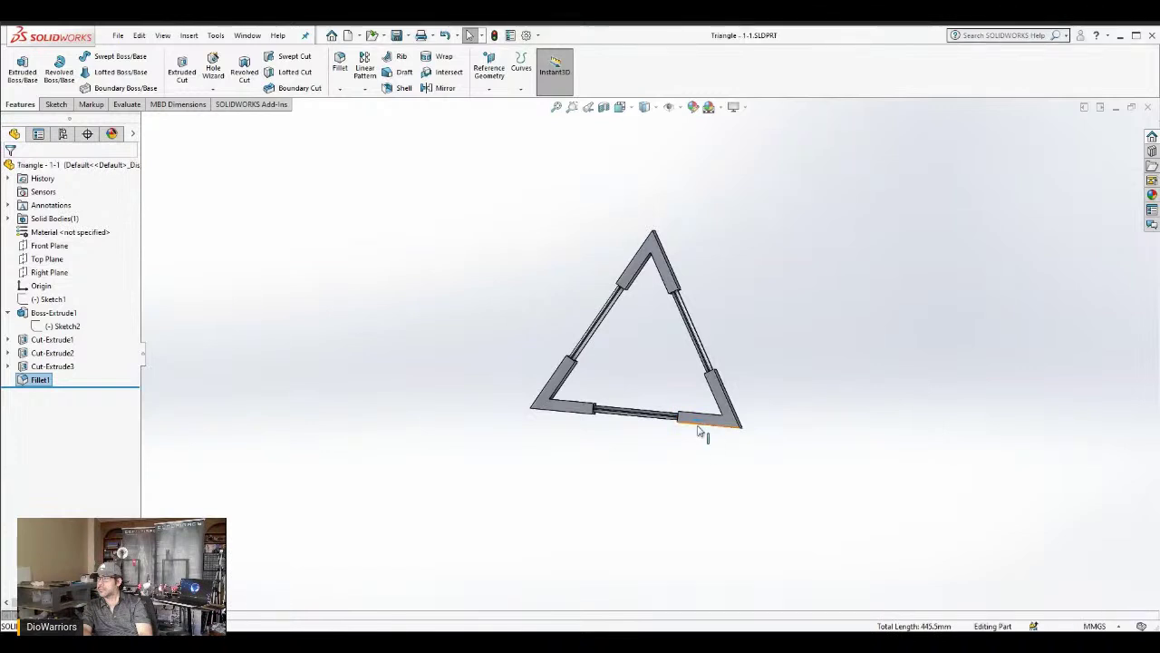
key("space")
middle_click_drag(690, 416, 670, 408)
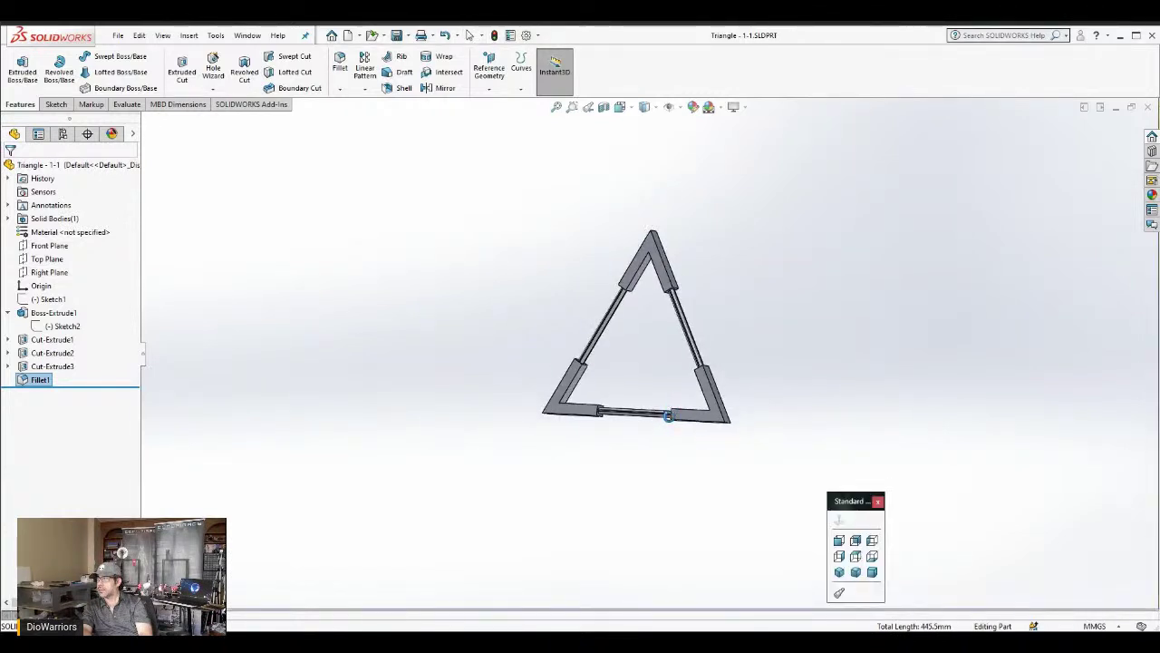
scroll(694, 402, "up", 4)
scroll(667, 388, "down", 4)
scroll(657, 381, "down", 3)
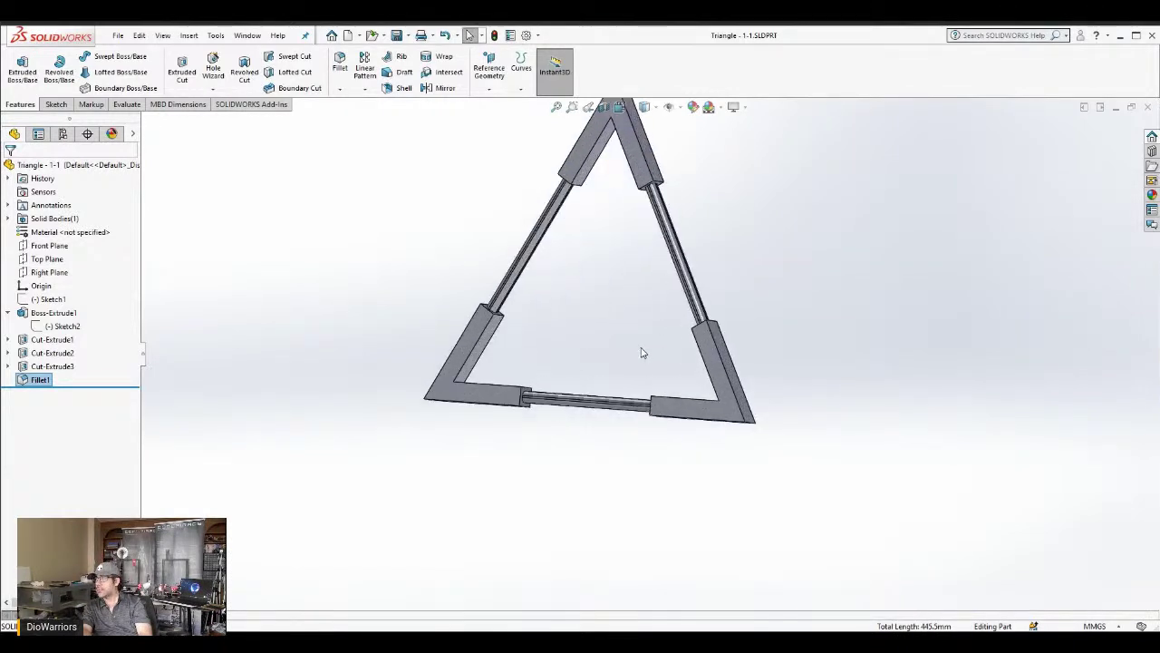
Apply a section view through the frame on the Right Plane with an offset of -2.00 mm
left_click(49, 272)
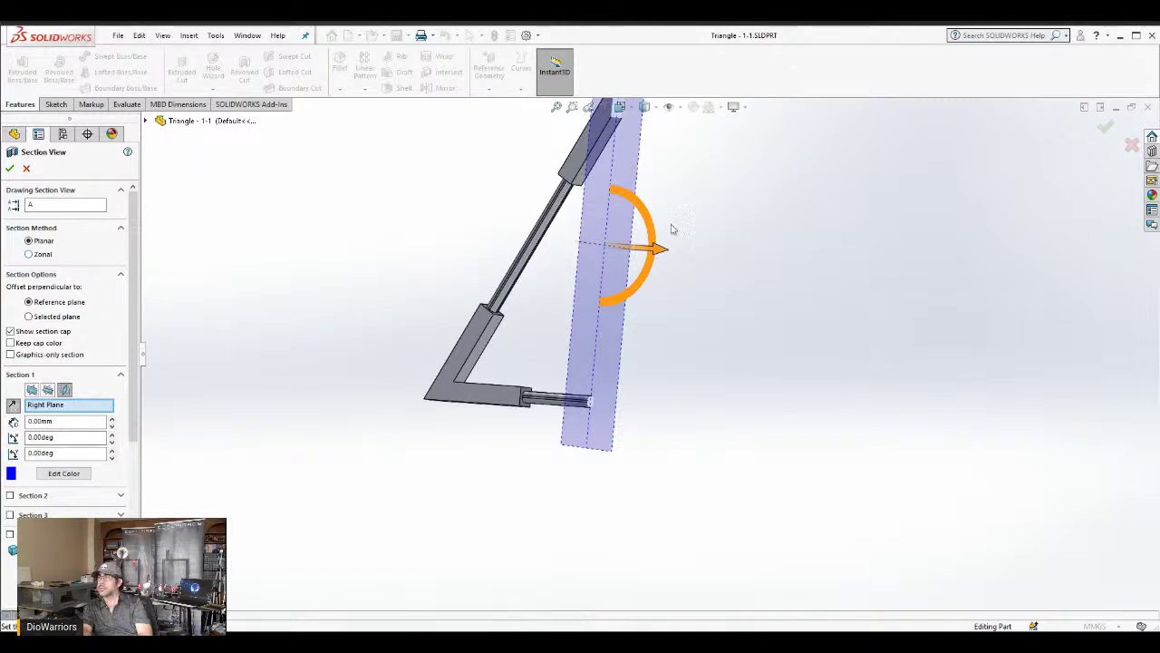
left_click_drag(666, 249, 671, 250)
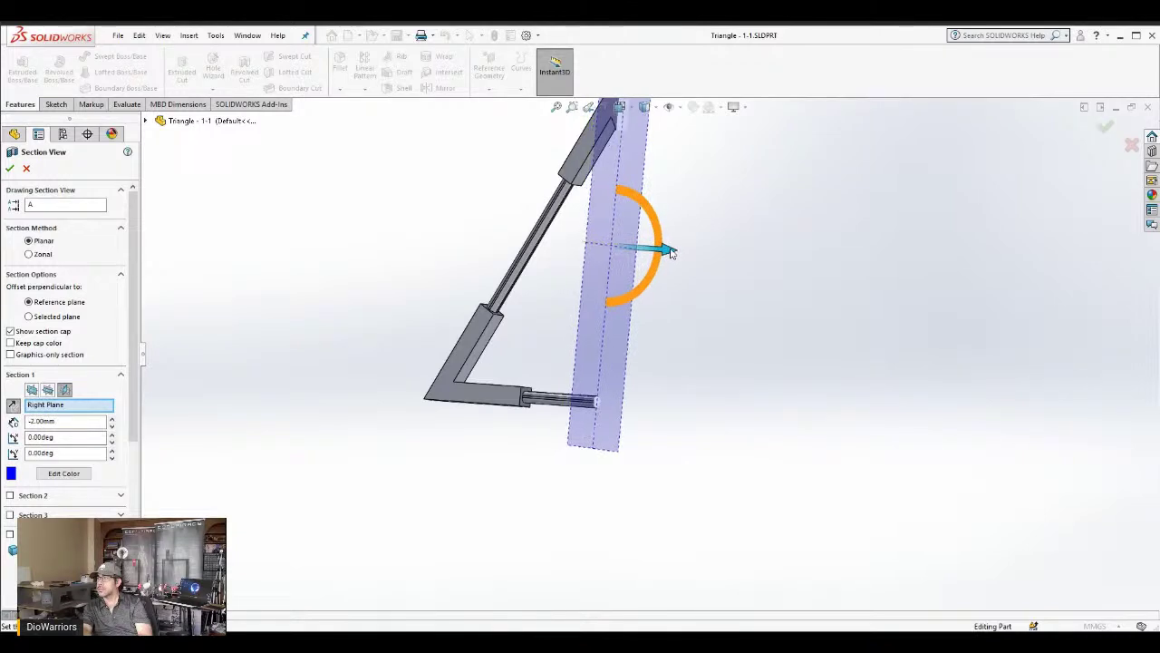
left_click(10, 169)
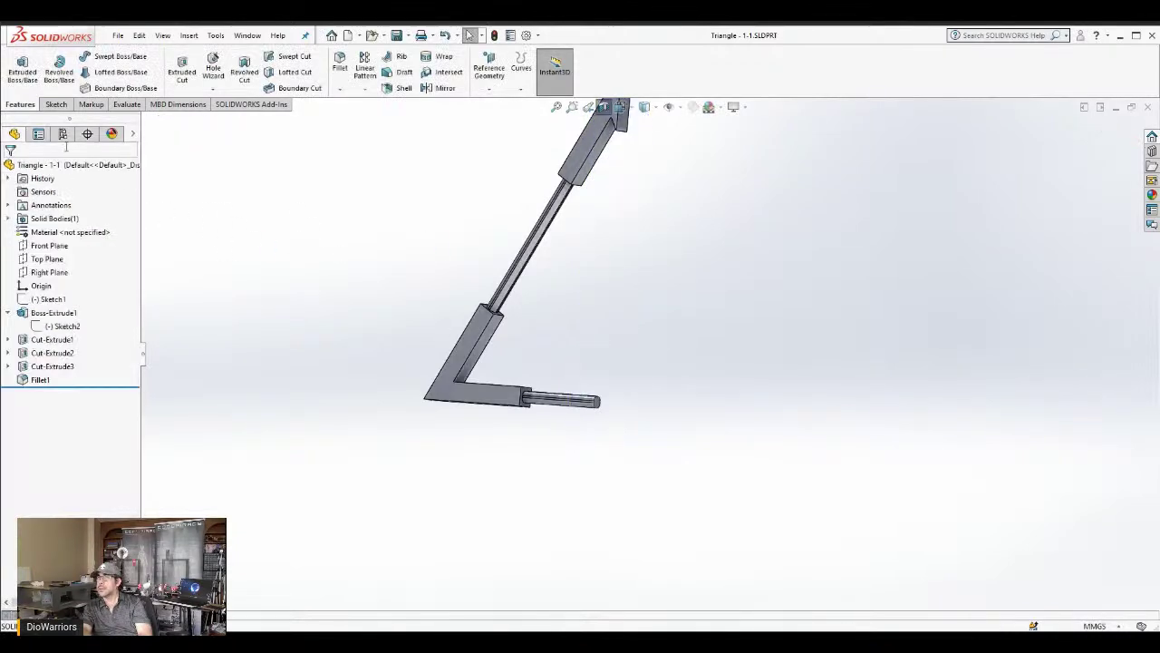
Start a sketch on the Right Plane, viewed straight on at the bottom bar's cut section
left_click(49, 274)
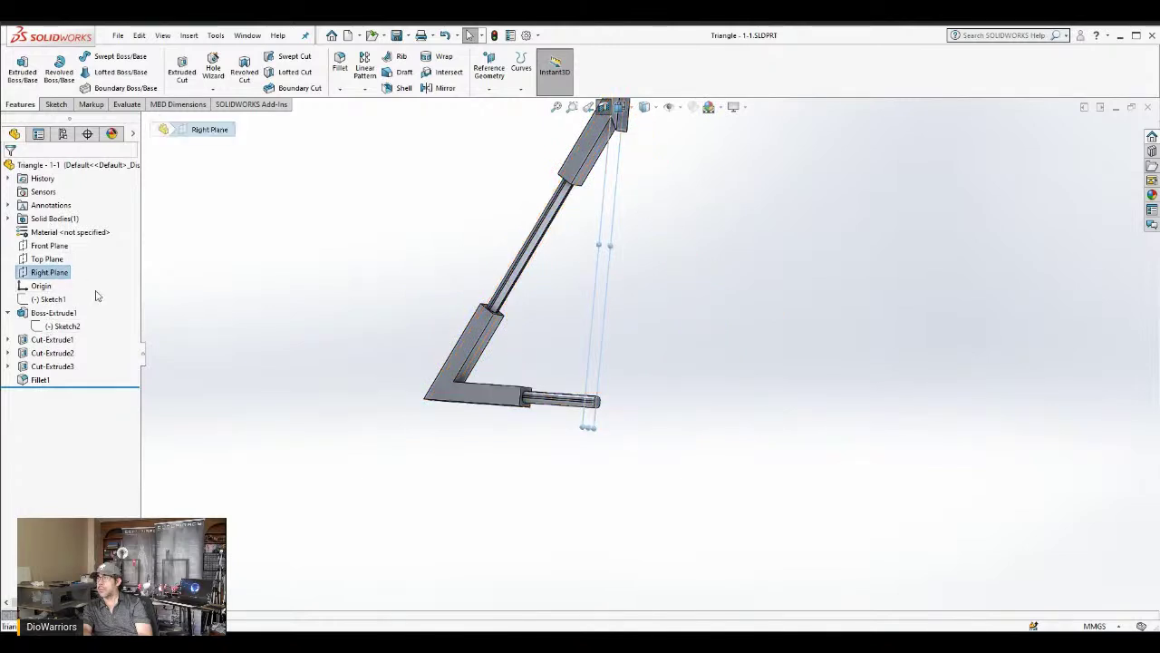
left_click(56, 104)
left_click(18, 68)
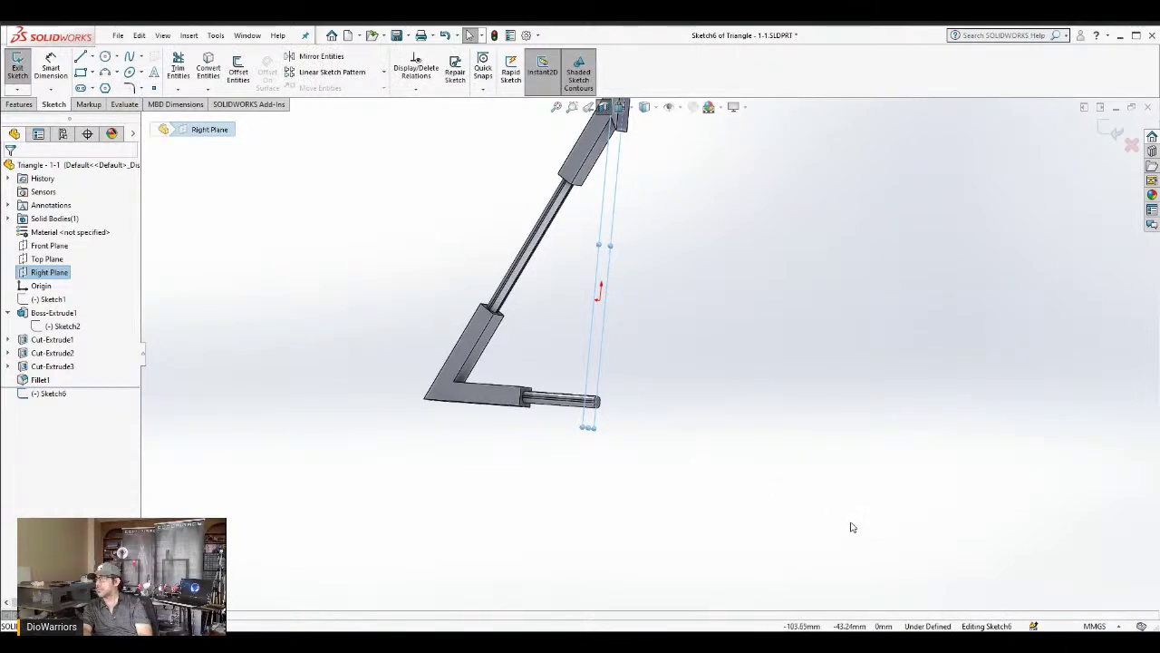
key("ctrl+8")
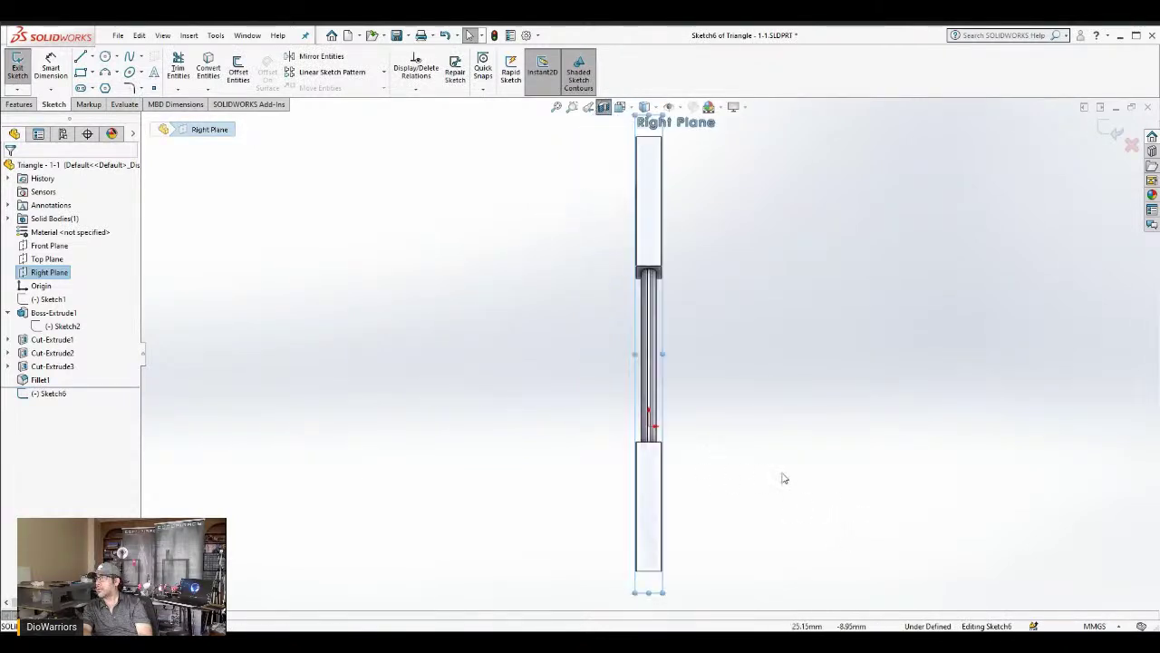
key("ctrl+8")
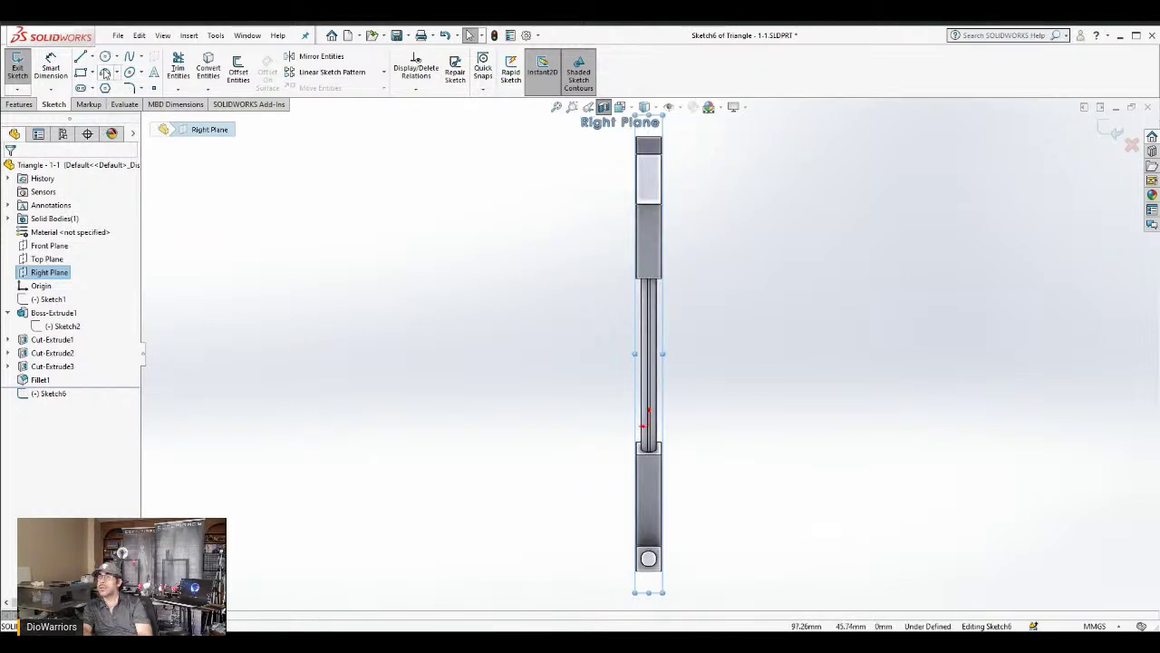
scroll(680, 548, "up", 1)
scroll(682, 553, "down", 1)
scroll(653, 406, "down", 3)
scroll(653, 399, "down", 2)
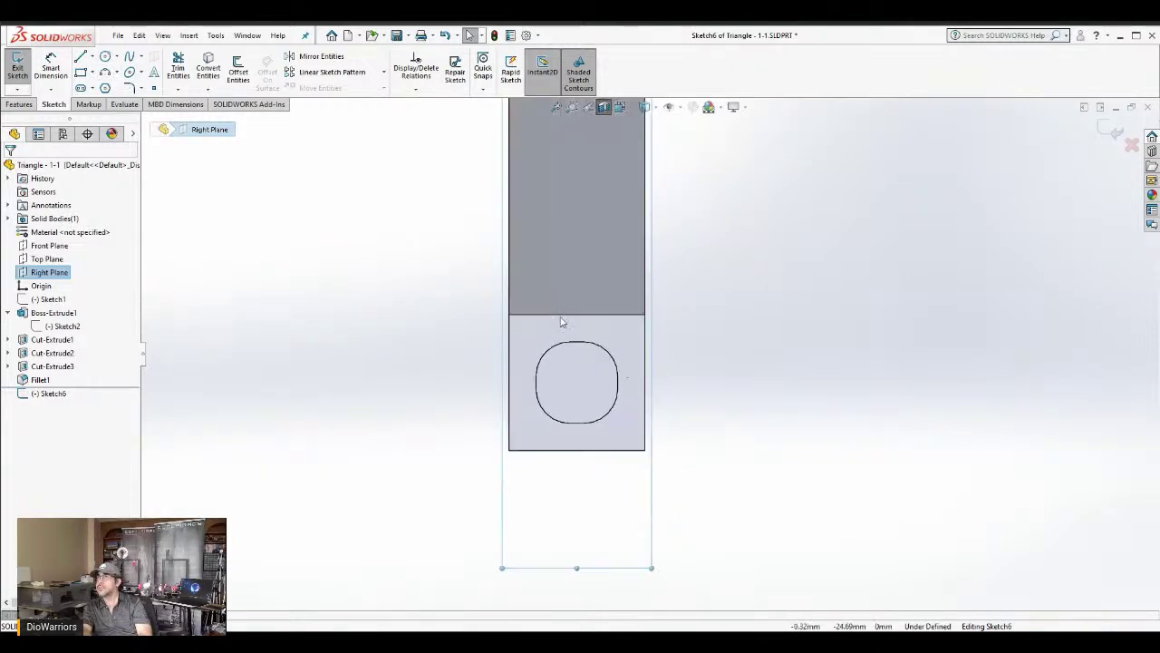
left_click(133, 75)
left_click(106, 57)
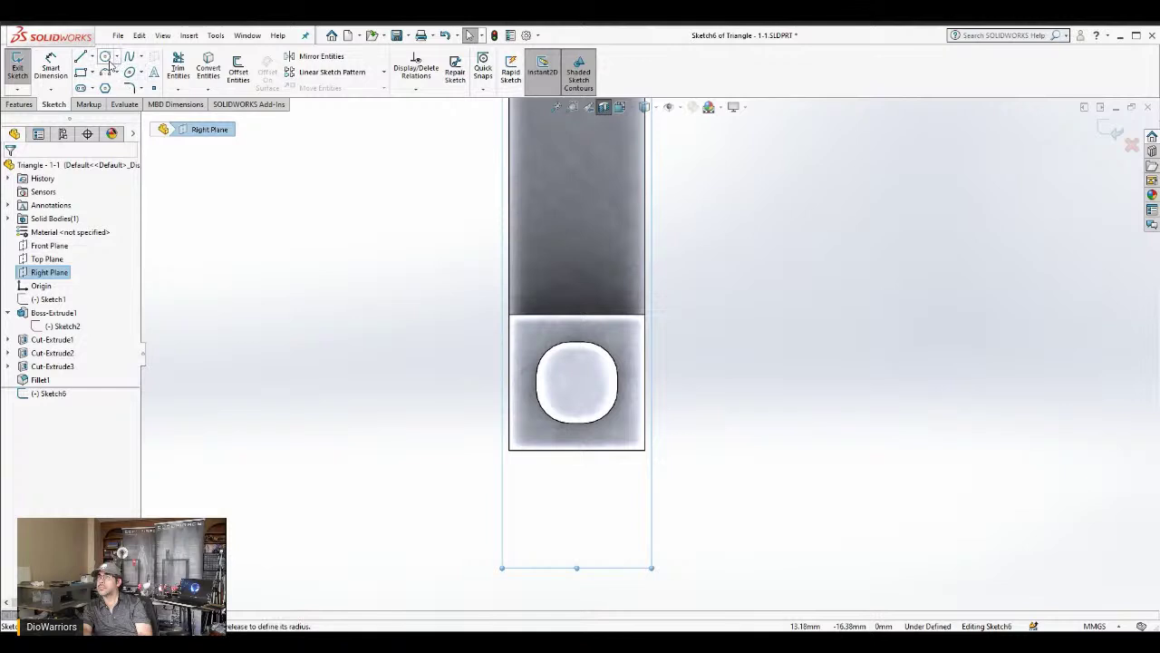
Begin an outward offset from one corner arc where the thin rounded section meets the square end block, with a 1.25 mm distance
left_click(236, 65)
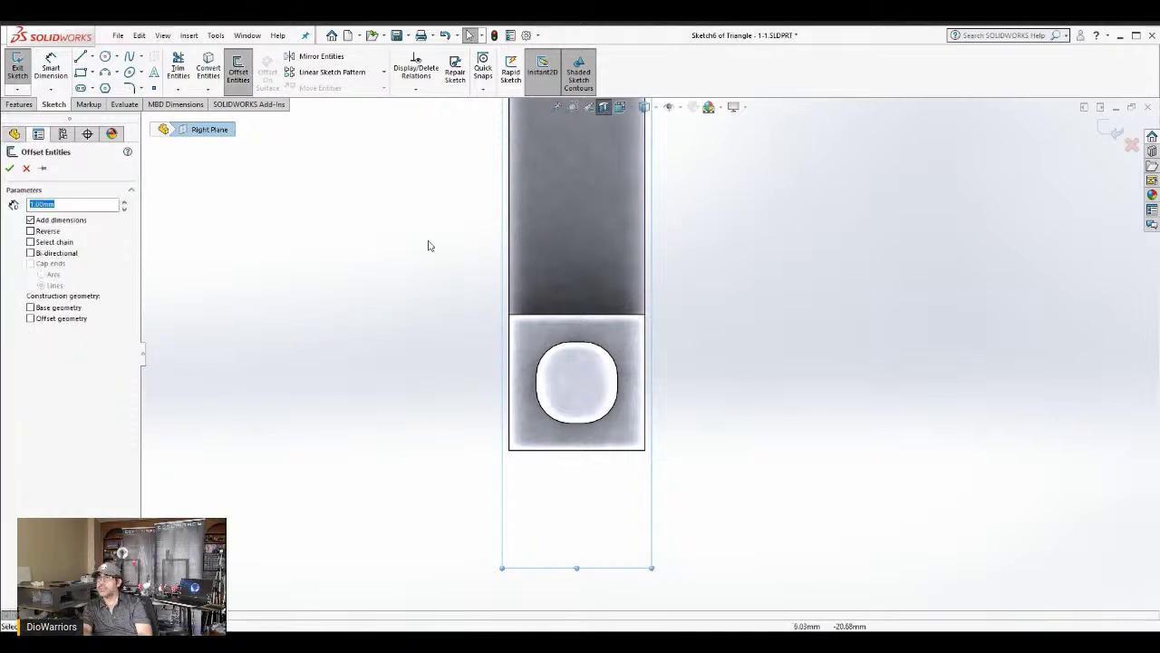
middle_click_drag(674, 442, 626, 426)
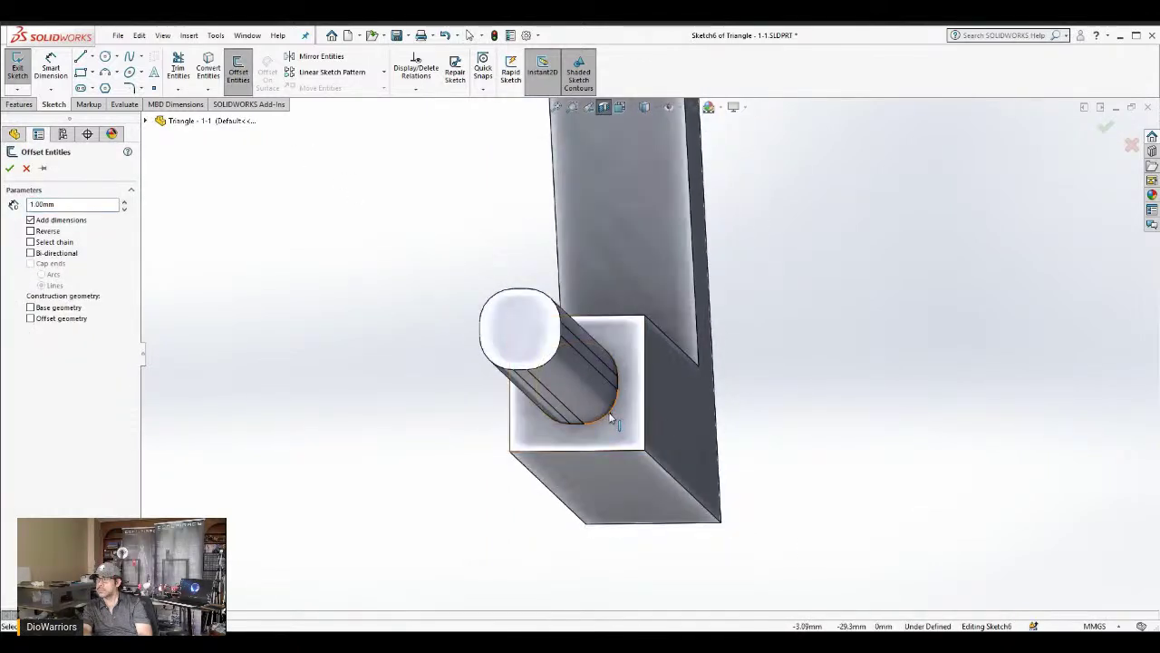
left_click(612, 418)
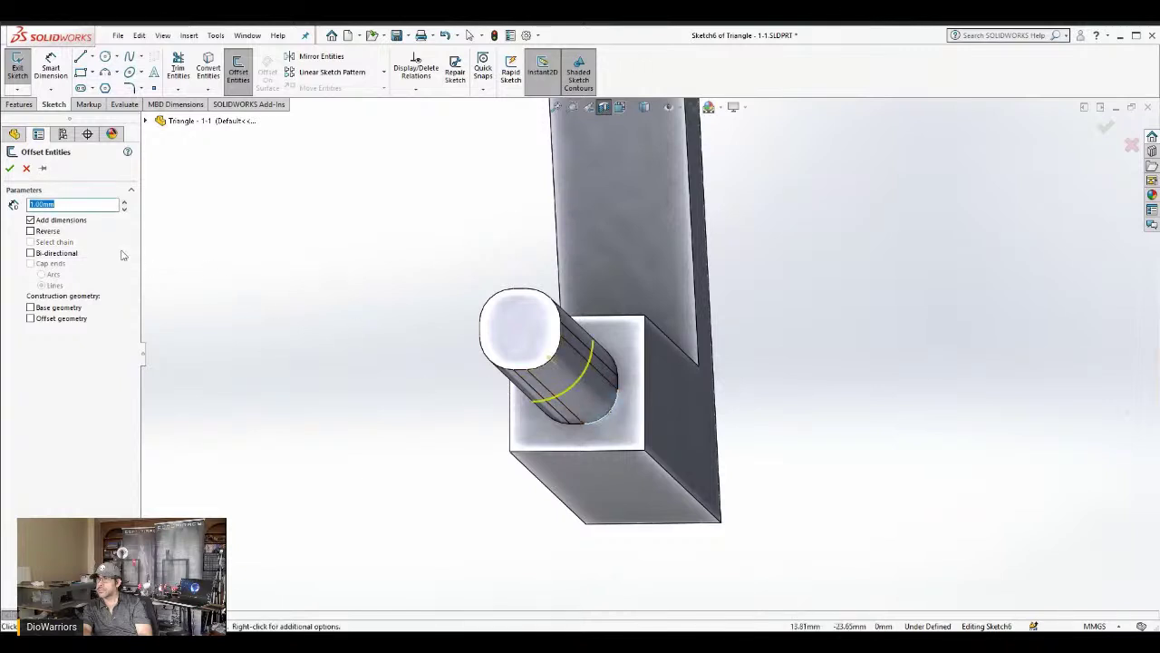
left_click(50, 232)
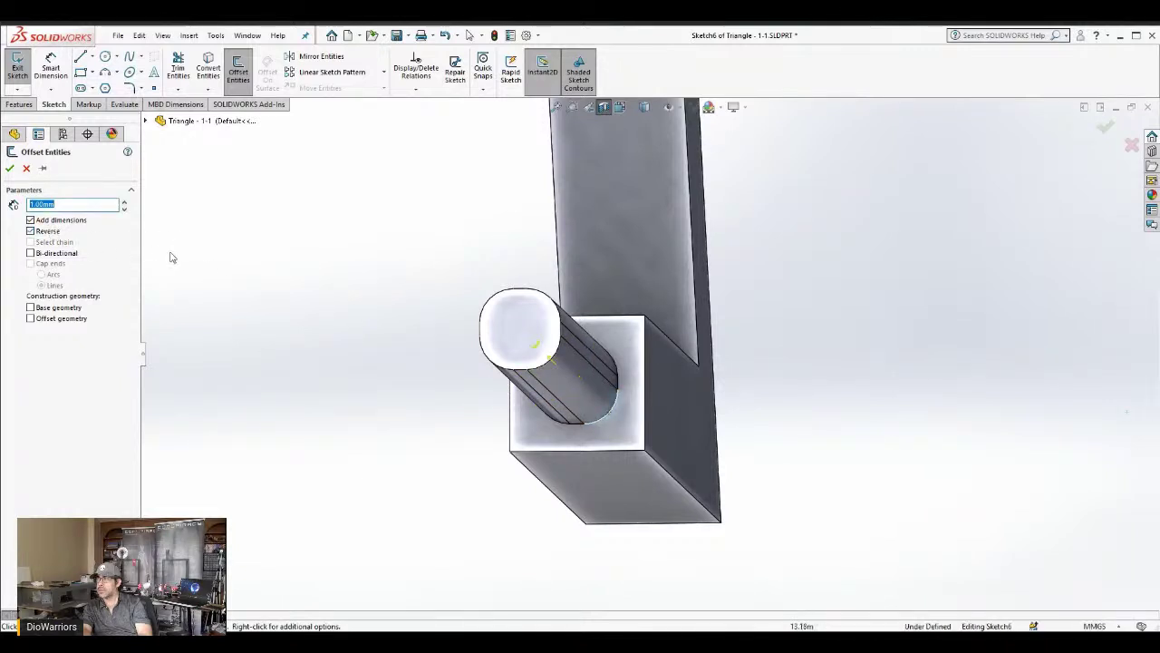
middle_click_drag(411, 300, 458, 301)
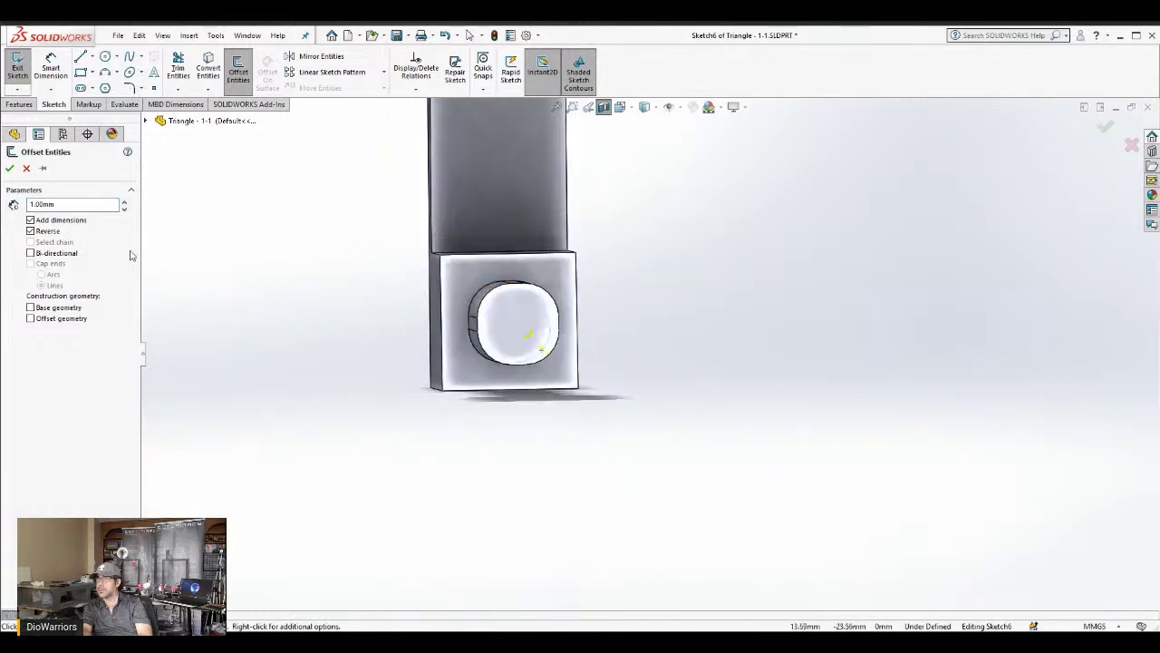
left_click(48, 231)
middle_click_drag(287, 332, 299, 317)
scroll(569, 192, "down", 4)
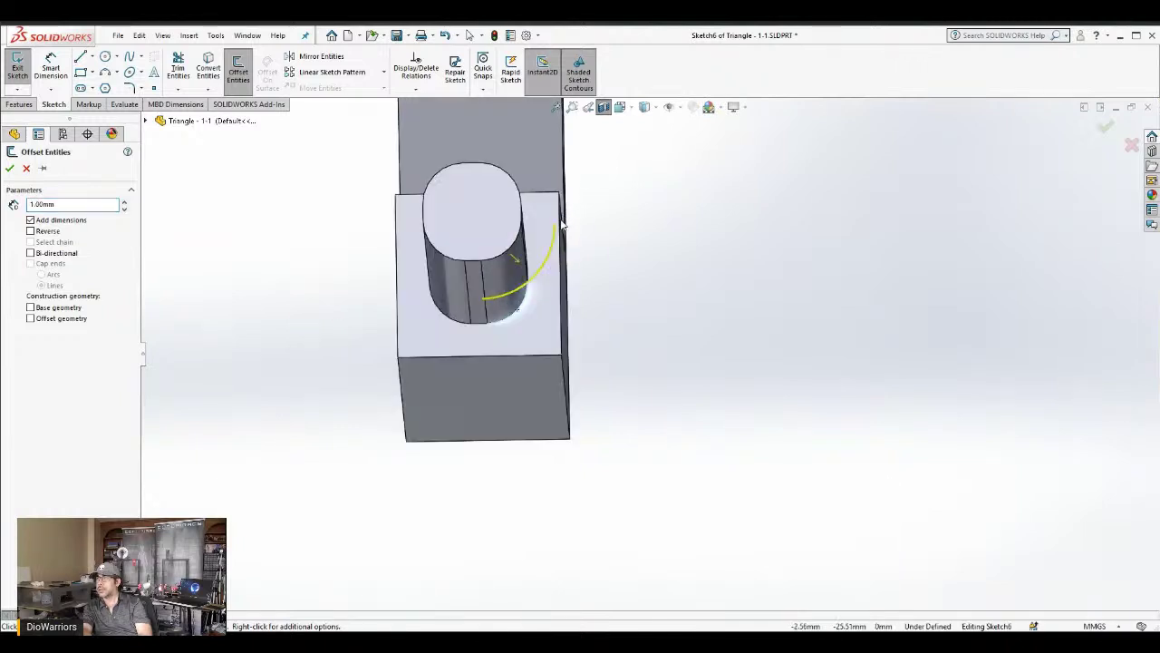
middle_click_drag(539, 244, 538, 257)
left_click(79, 205)
left_click_drag(60, 206, 28, 205)
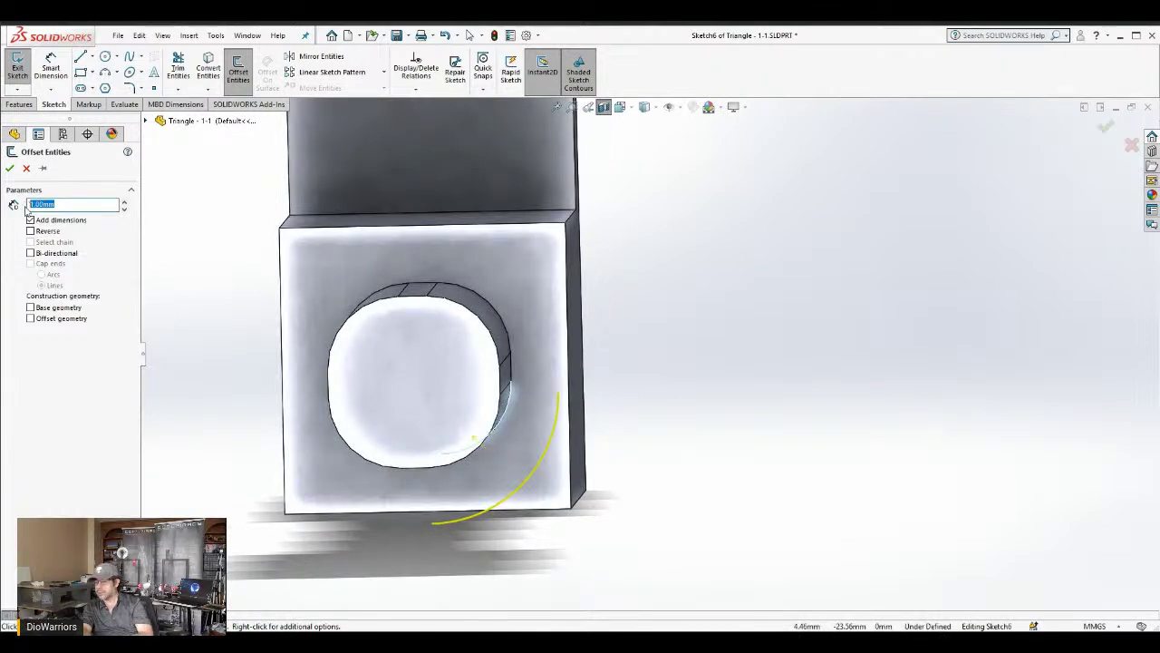
type("1.25")
key("Return")
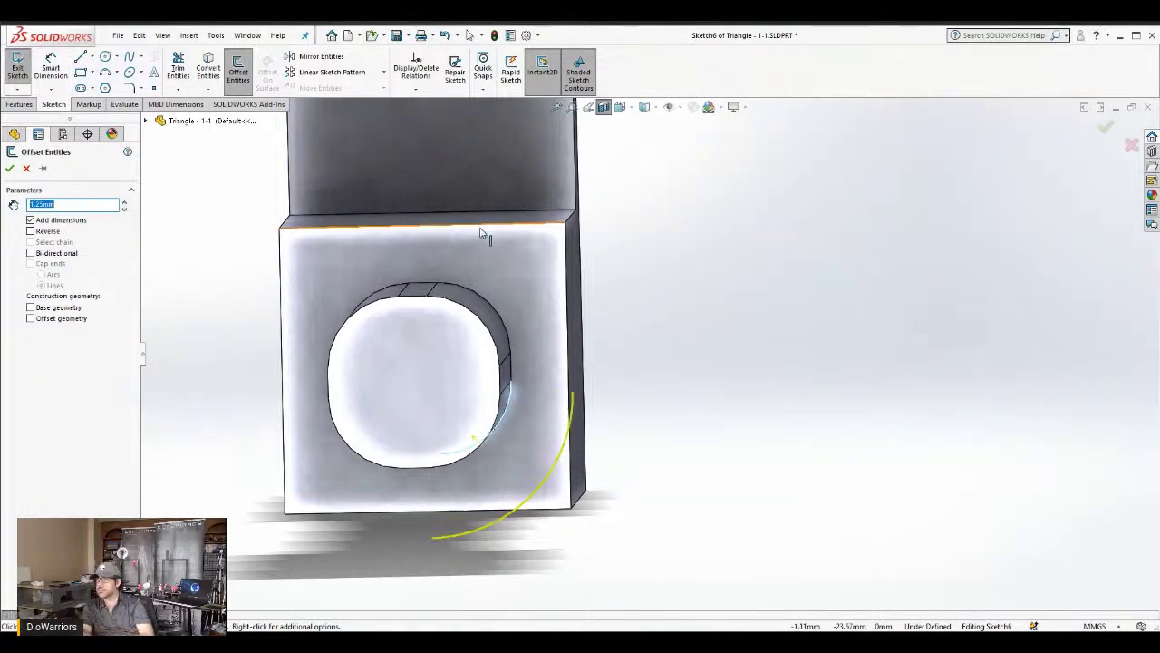
Add the remaining arcs and straight edges around the thin section's base to the offset selection and create the closed 1.25 mm outline
left_click(512, 370)
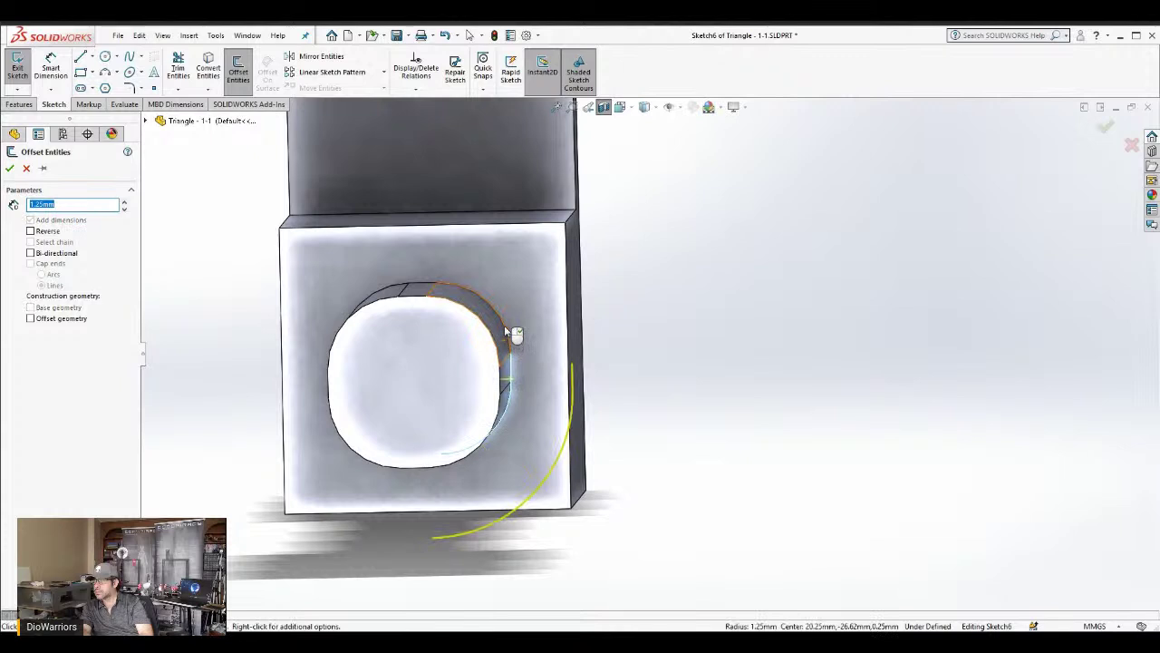
left_click(505, 327)
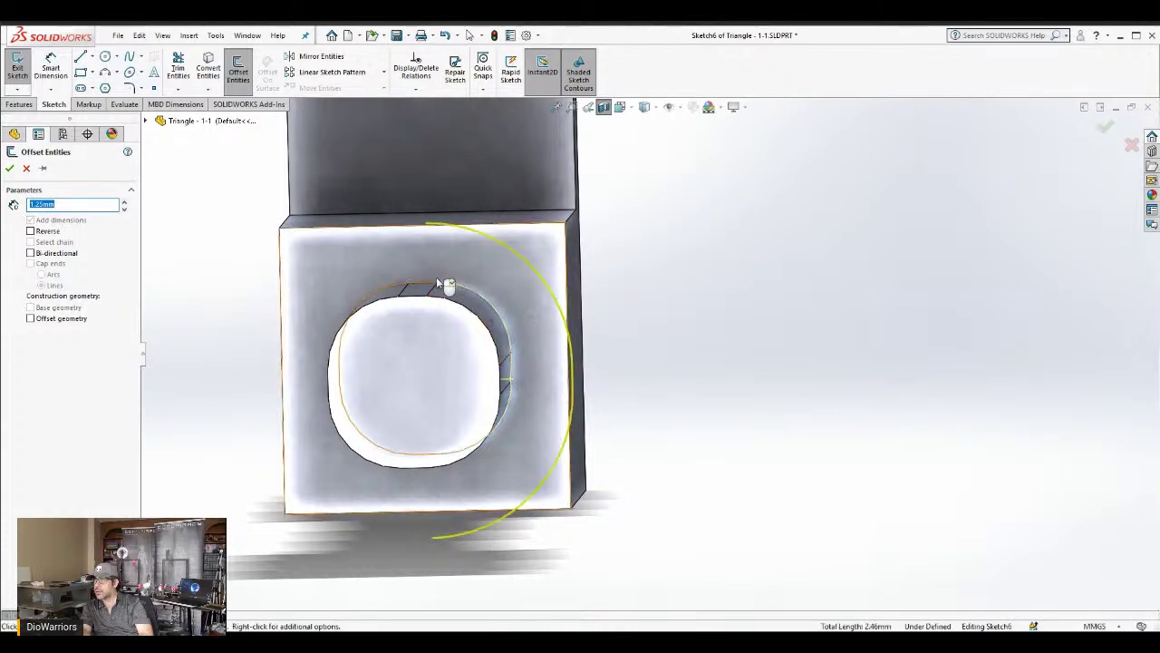
left_click(433, 287)
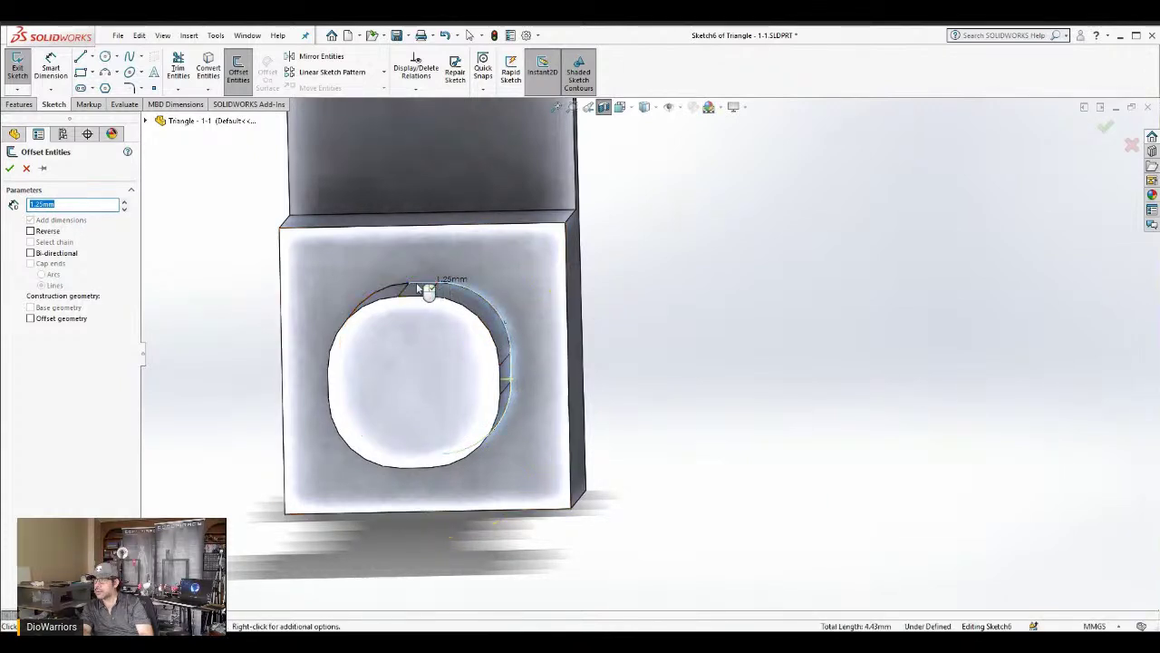
left_click(401, 288)
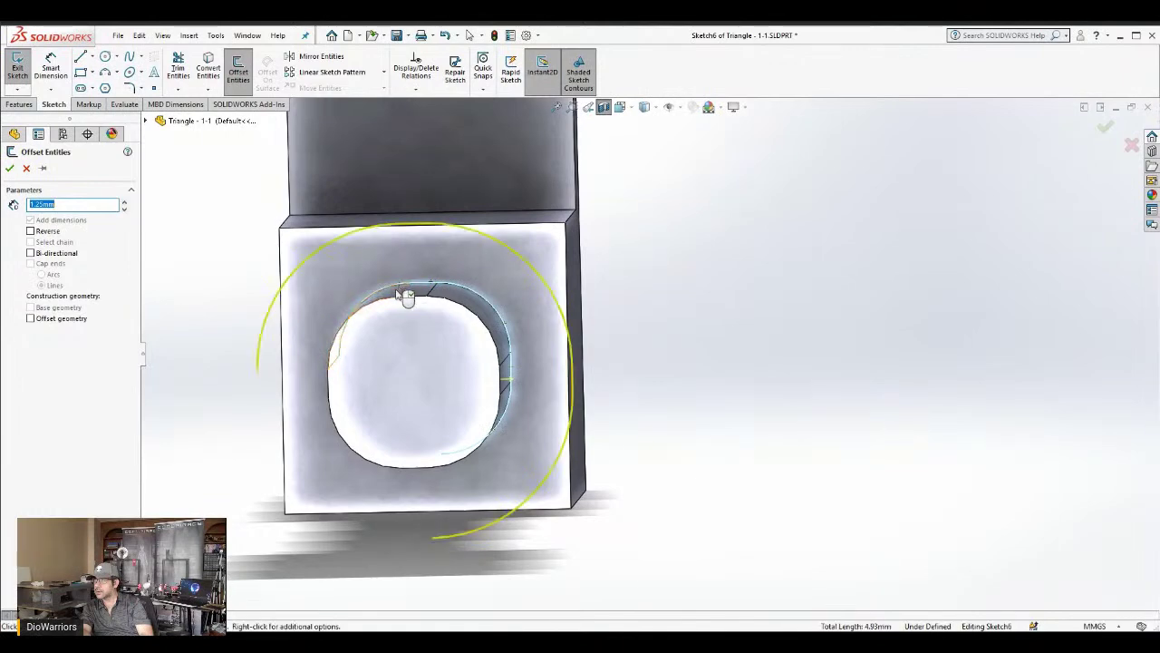
middle_click_drag(383, 310, 536, 294)
scroll(544, 297, "up", 5)
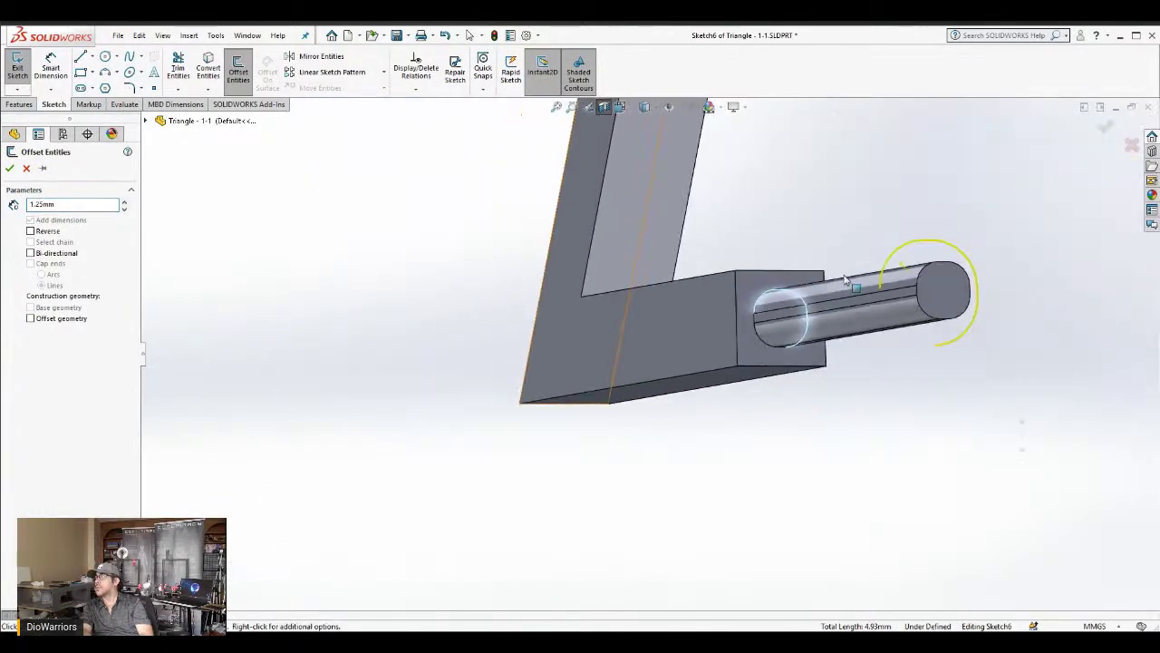
scroll(952, 299, "down", 5)
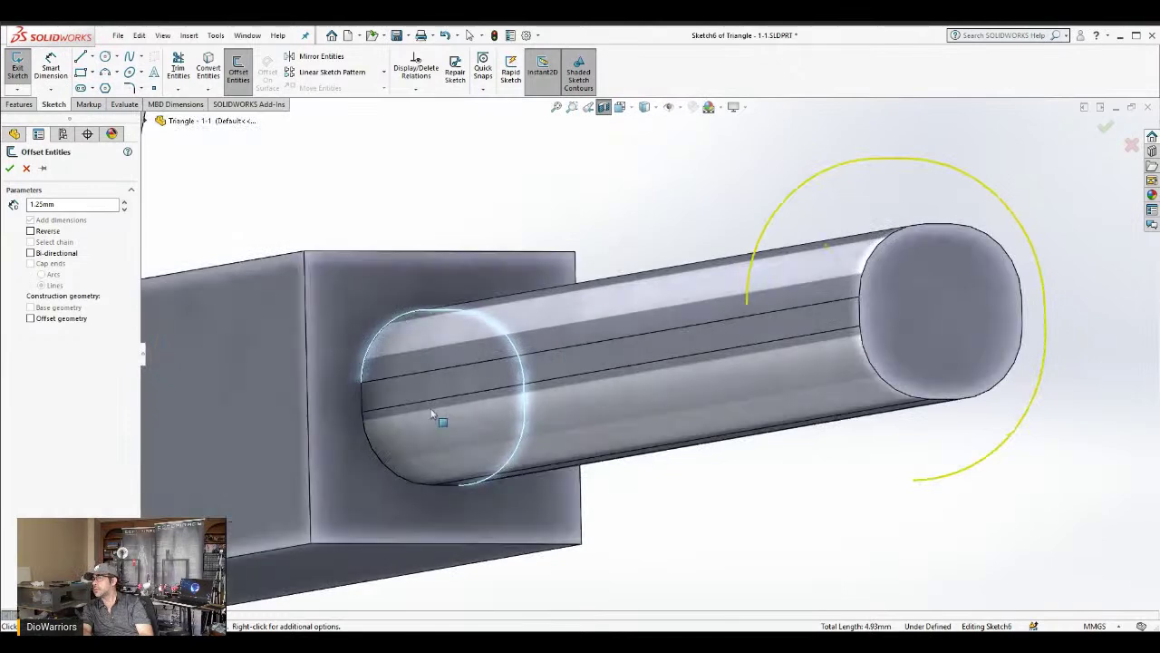
left_click(368, 424)
middle_click_drag(401, 471, 444, 501)
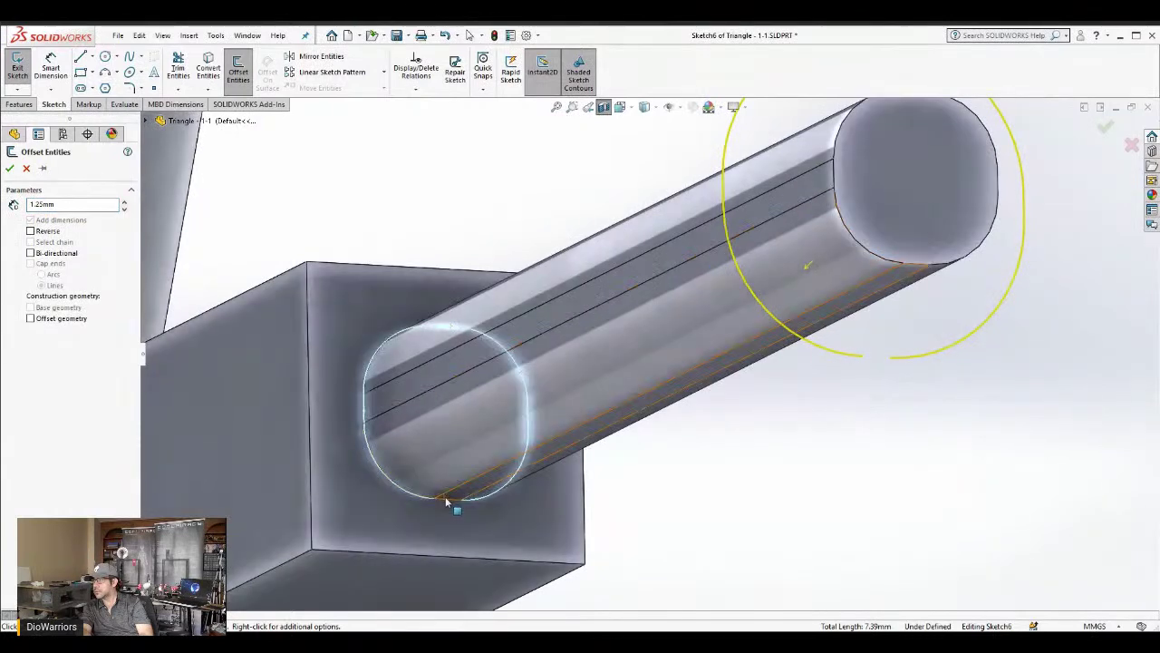
left_click(445, 498)
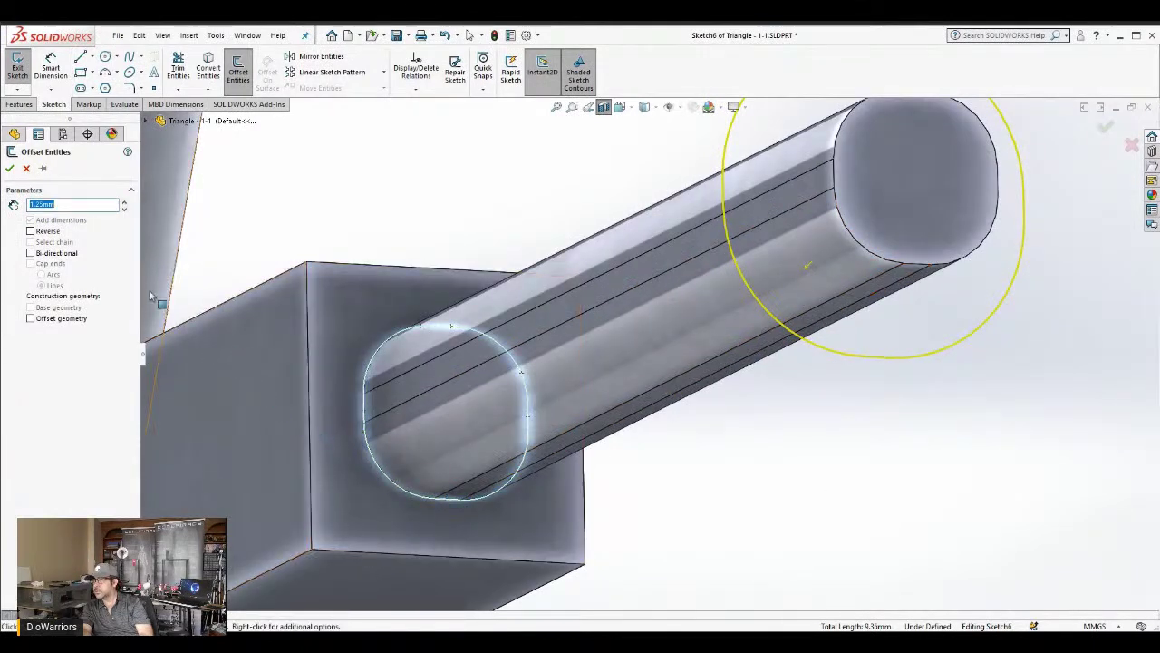
left_click(11, 169)
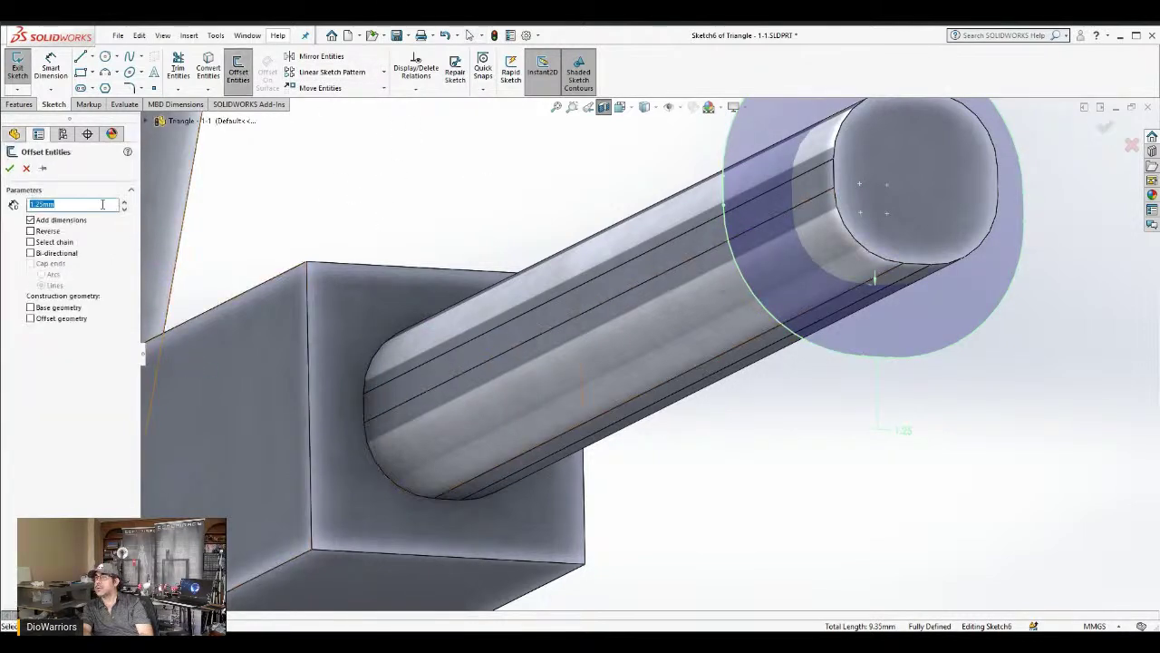
Offset the whole new outline inward by 1 mm with chain selection to form a ring profile
double_click(68, 208)
type("1")
key("Return")
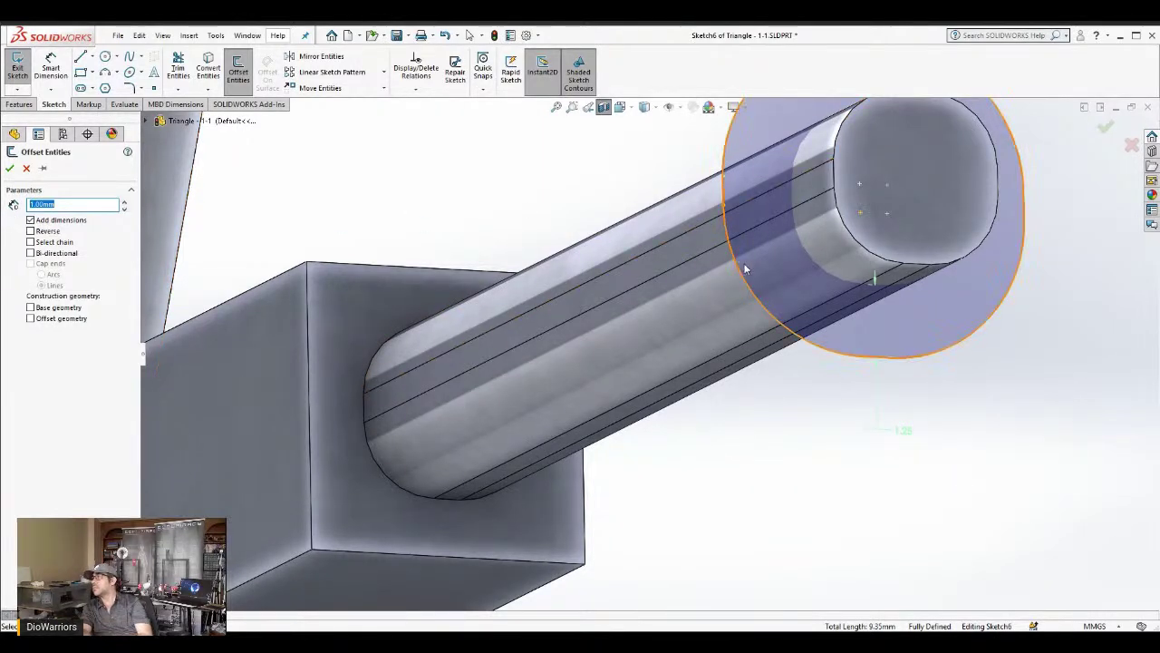
left_click(47, 242)
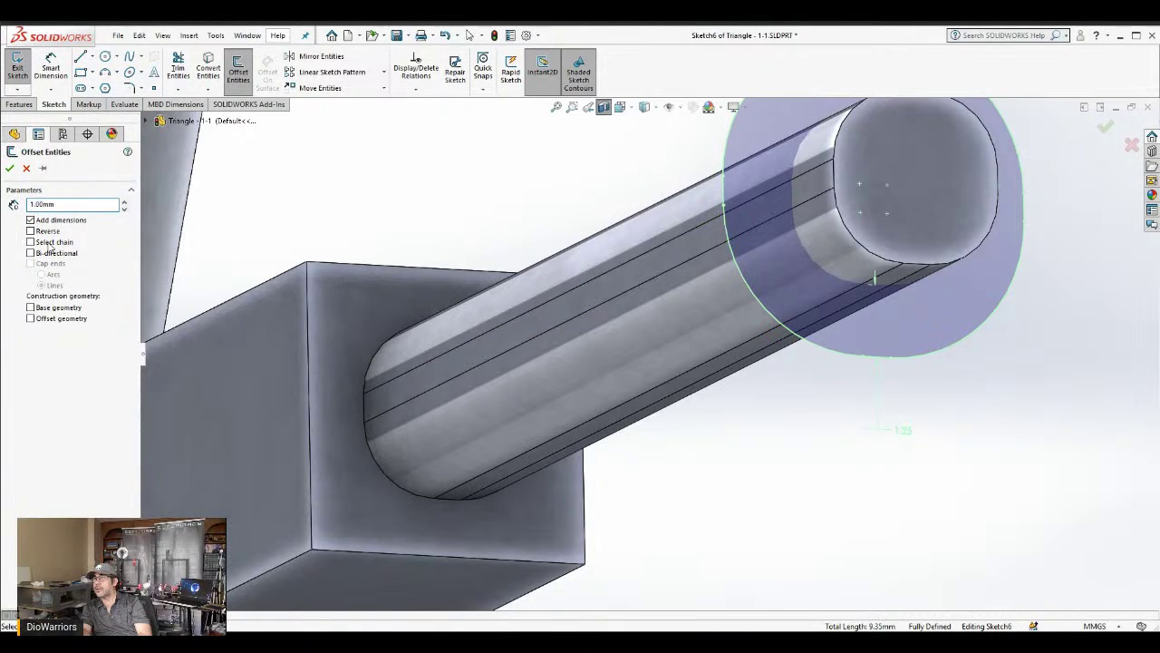
left_click(714, 266)
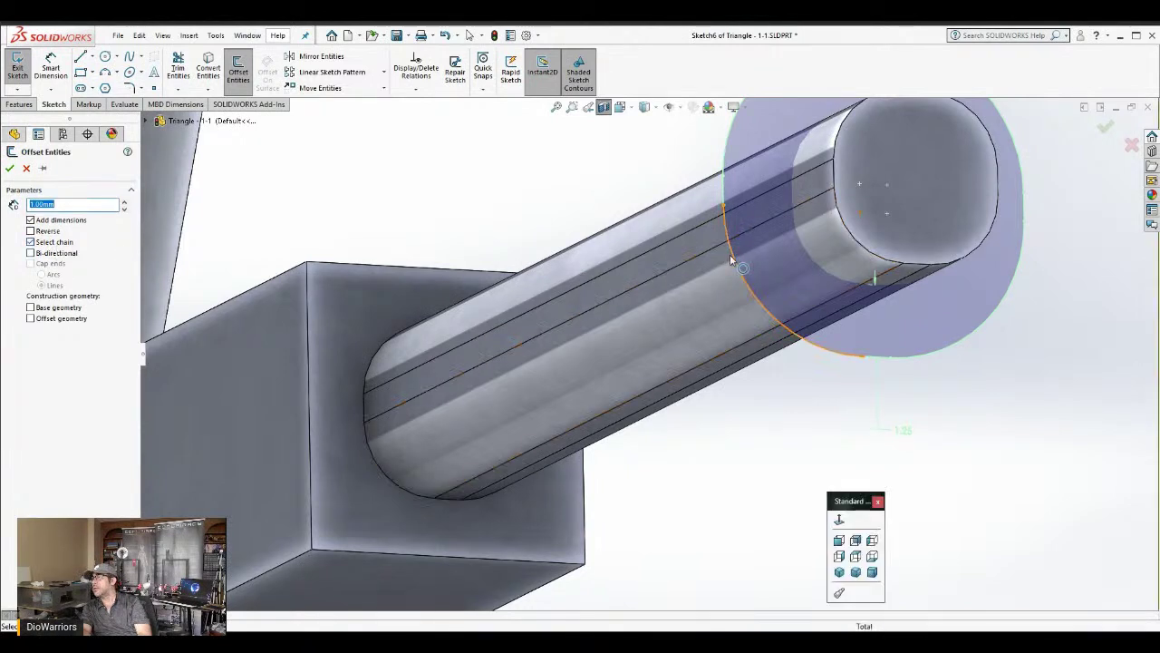
left_click(30, 231)
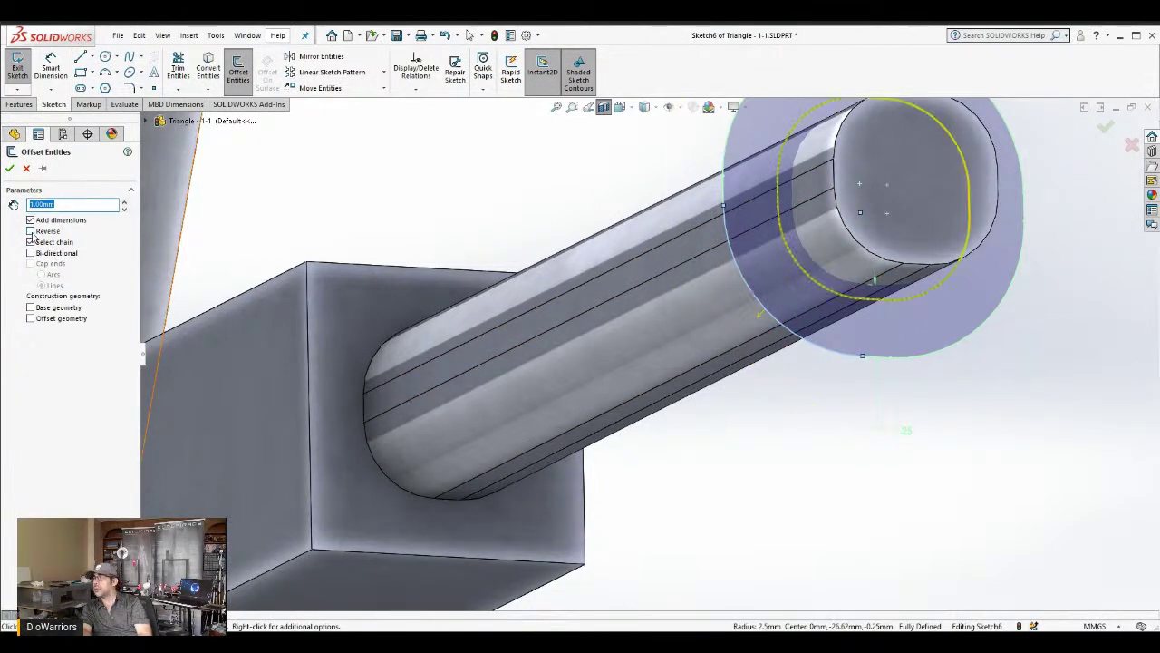
left_click(11, 167)
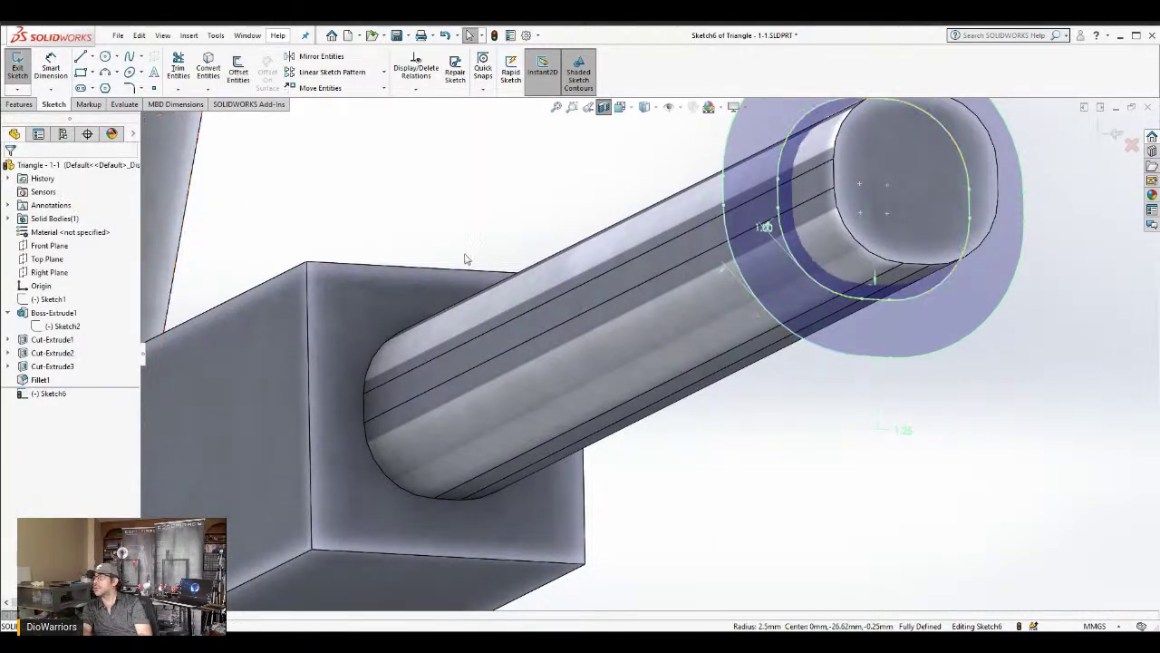
Select the two concentric outlines, exit the sketch and turn off the section view
scroll(640, 350, "up", 5)
middle_click_drag(712, 306, 732, 339)
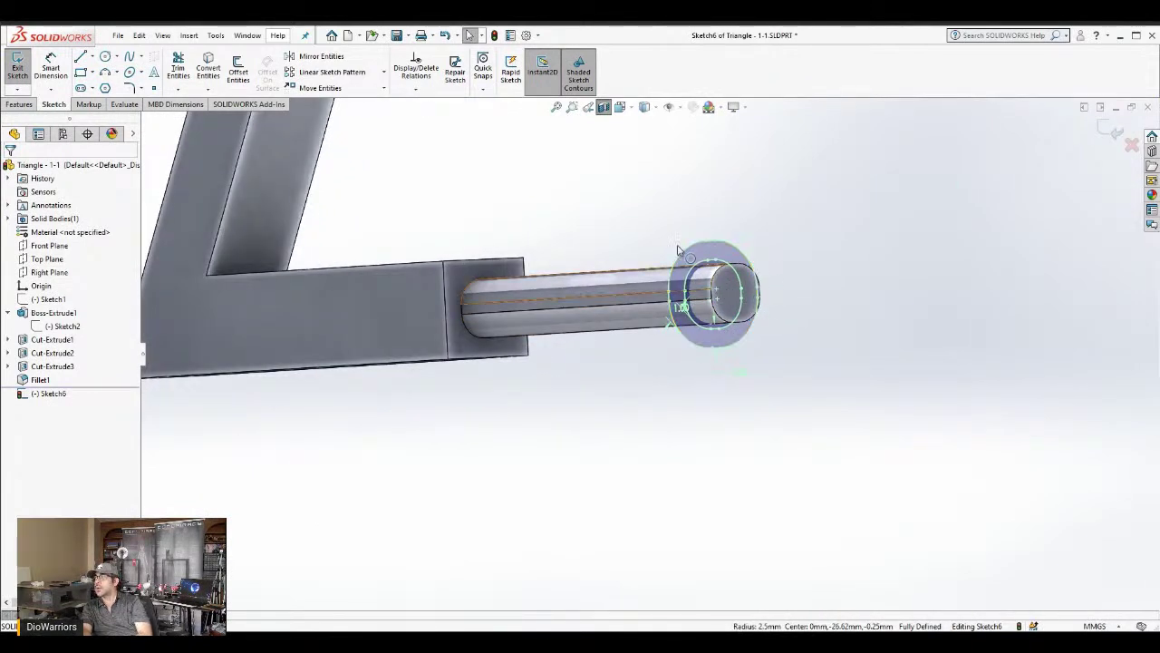
mouse_move(622, 195)
left_mouse_down()
mouse_move(839, 395)
mouse_move(853, 425)
left_mouse_up()
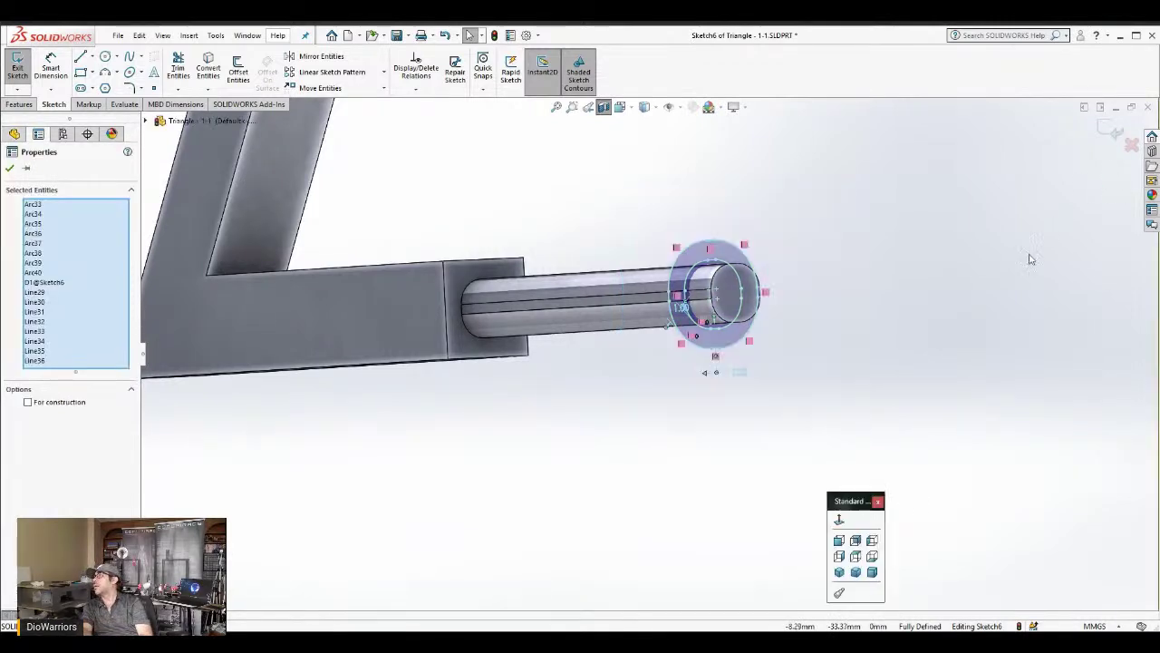
left_click(1005, 287)
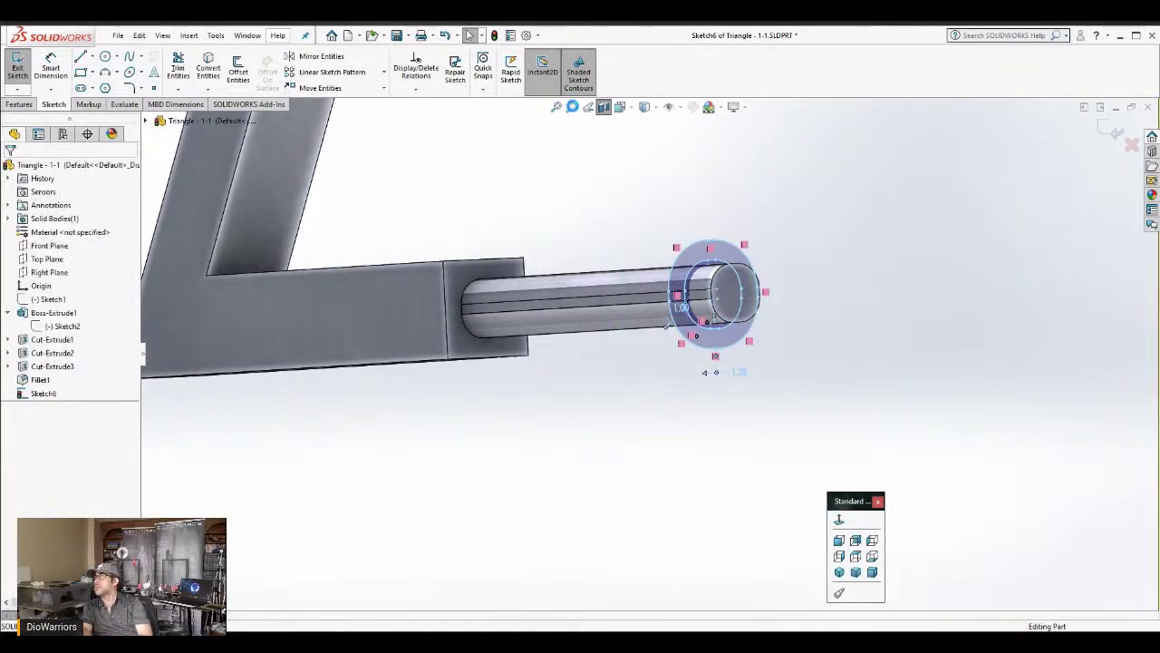
left_click(603, 107)
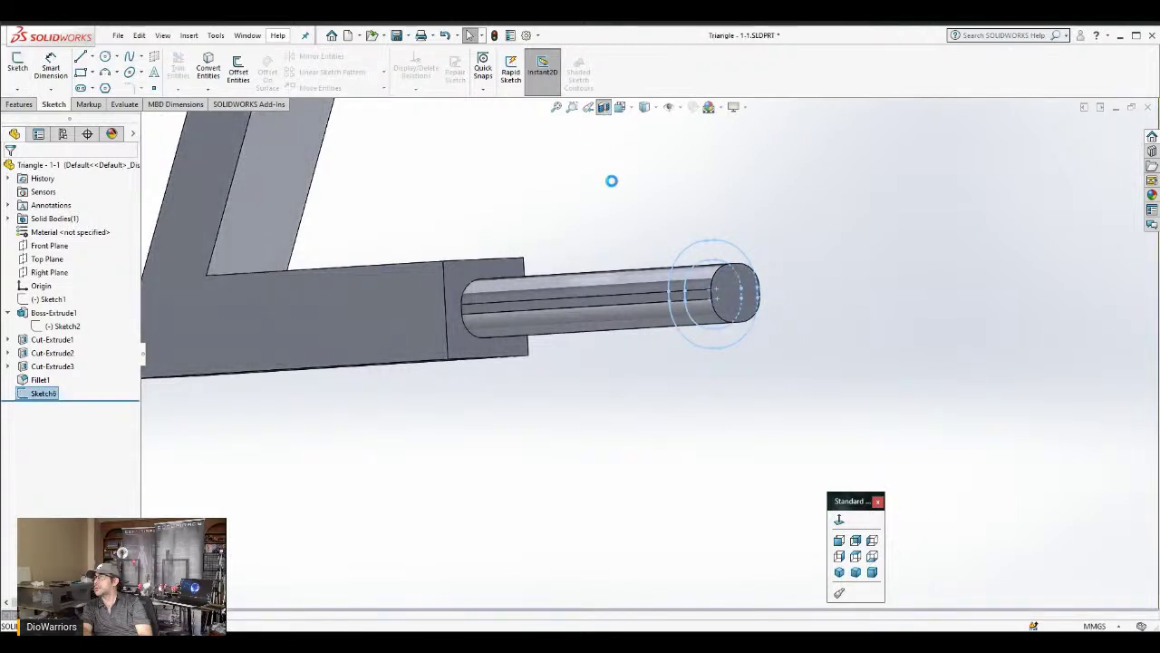
Save the triangle frame part with the new ring sketch included
scroll(612, 186, "up", 8)
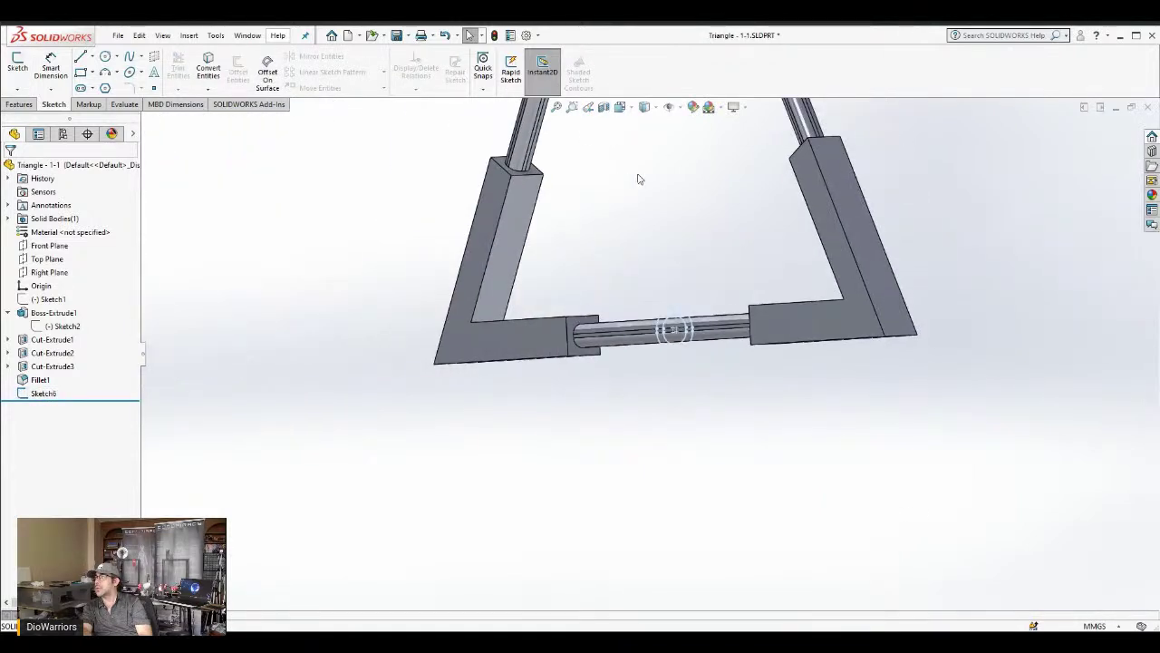
scroll(662, 177, "down", 2)
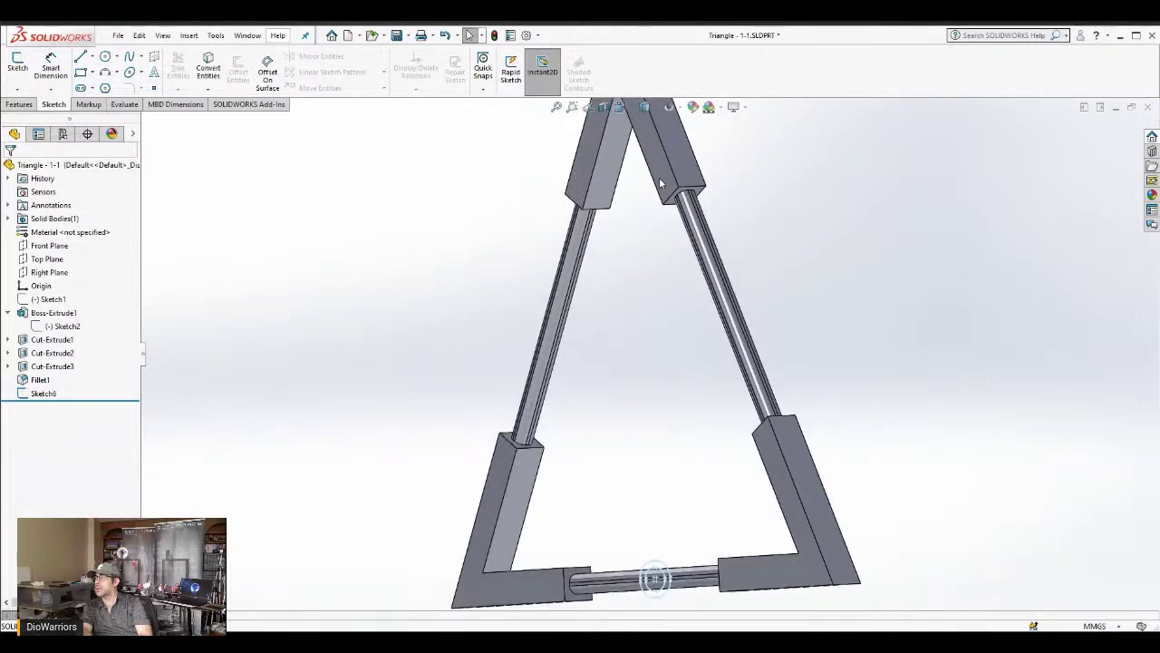
scroll(662, 183, "up", 1)
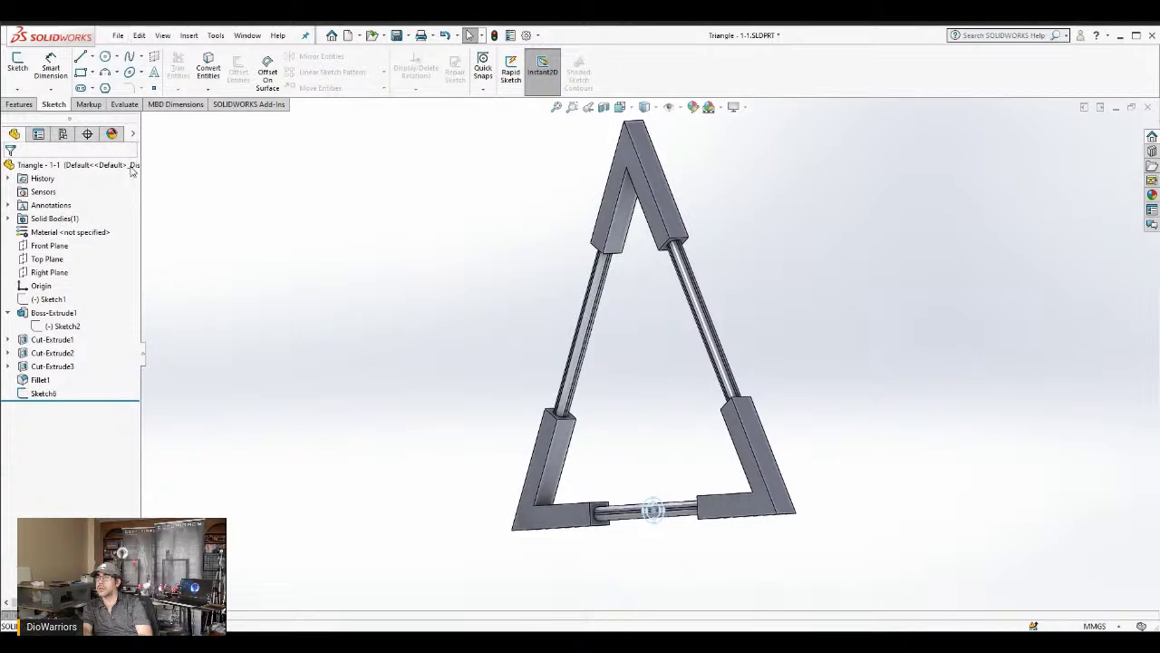
key("ctrl+s")
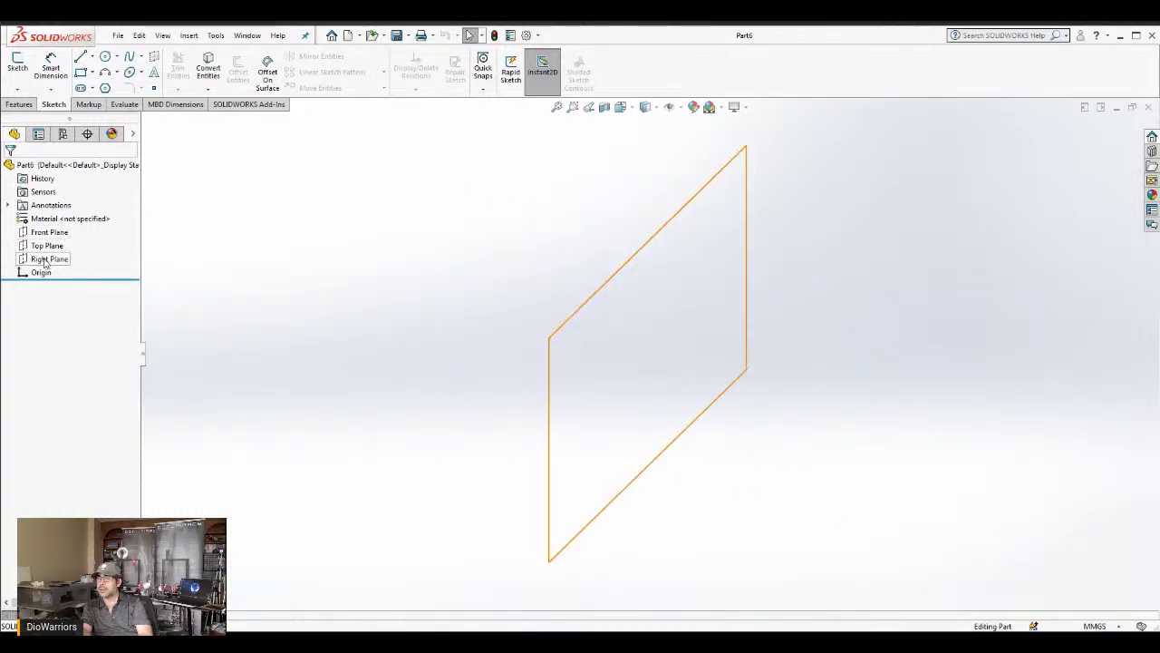
Start a sketch on the Front Plane of the new part and paste the copied ring profile into it
left_click(45, 233)
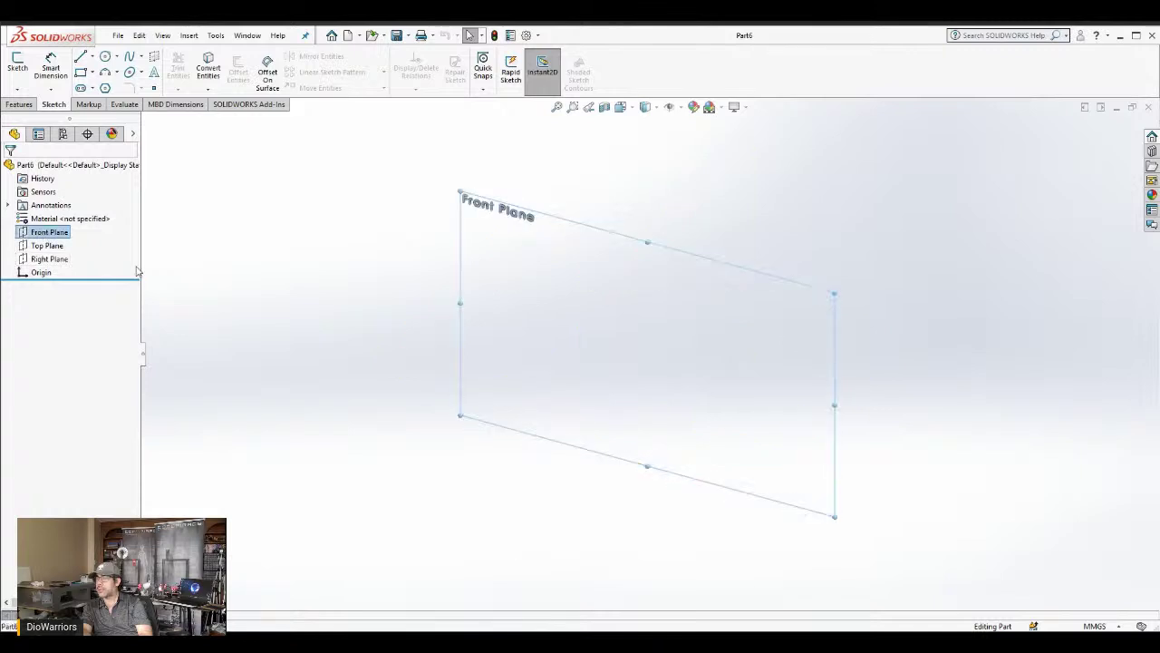
key("ctrl+8")
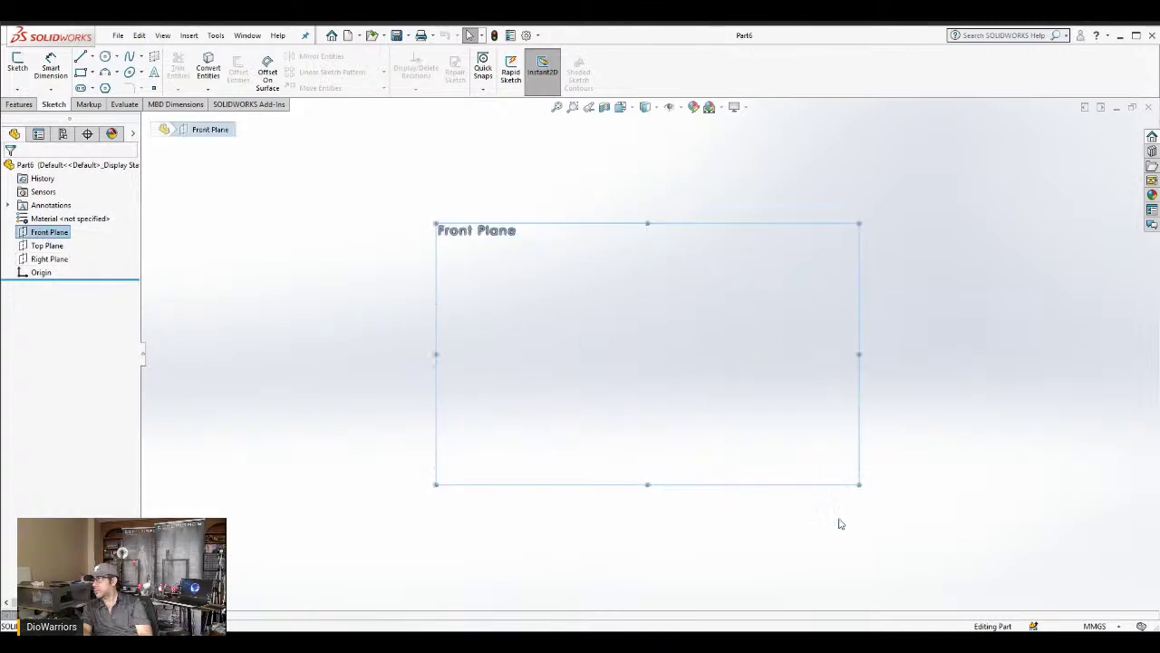
left_click(18, 62)
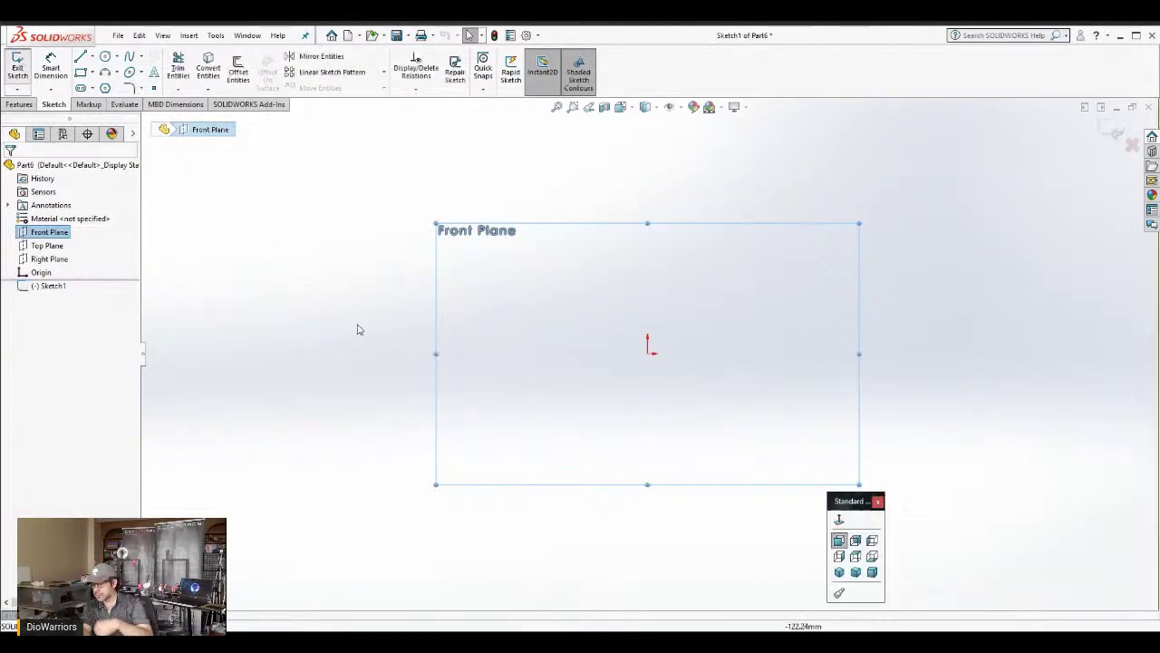
key("ctrl+v")
scroll(363, 329, "down", 1)
mouse_move(400, 329)
middle_mouse_down("shift")
mouse_move(389, 324)
mouse_move(407, 327)
middle_mouse_up("shift")
scroll(408, 326, "down", 10)
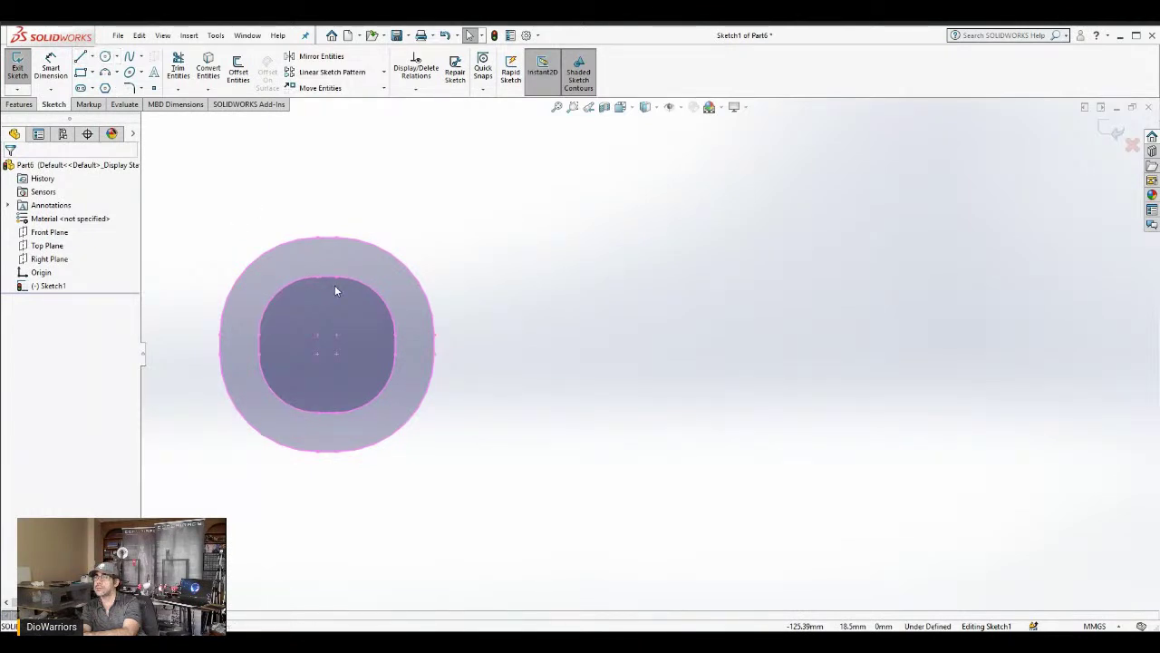
Draw construction lines joining the inner outline's upper, lower and right midpoints, ending at the profile's centre
key("l")
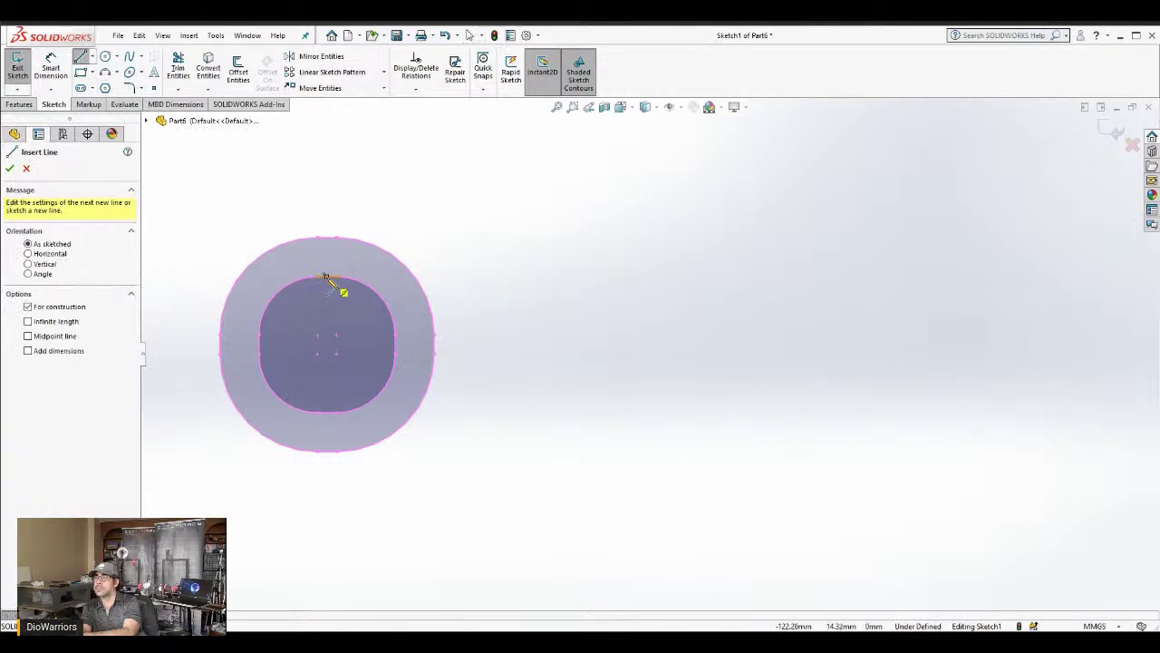
left_click(327, 277)
left_click(326, 413)
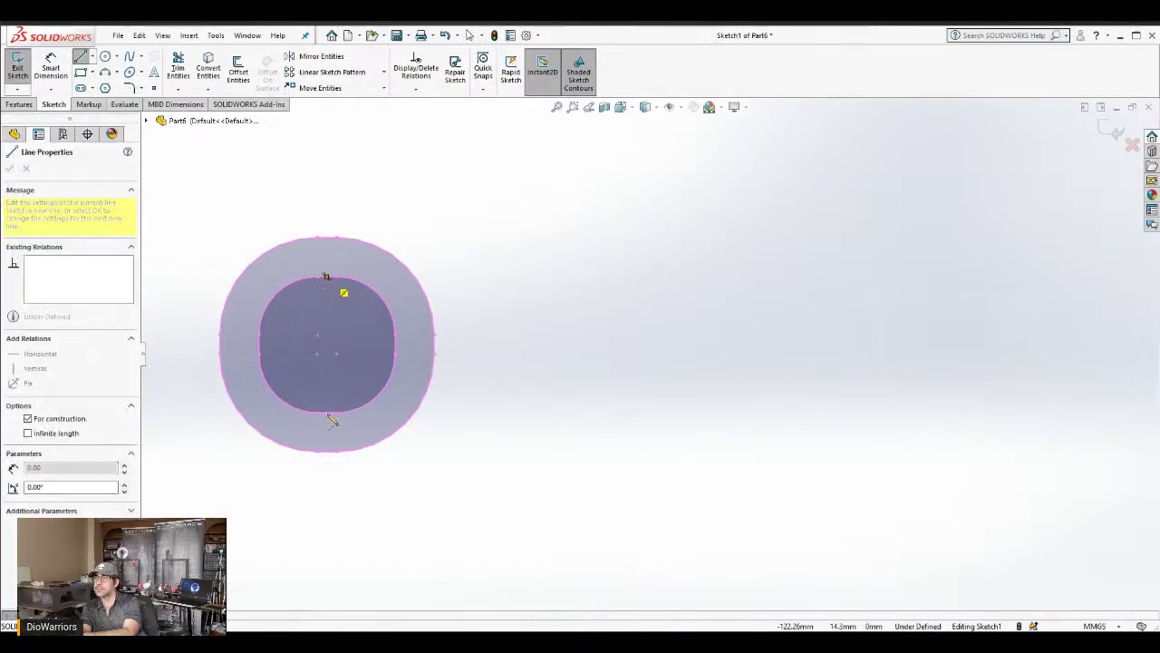
left_click(395, 343)
left_click(327, 344)
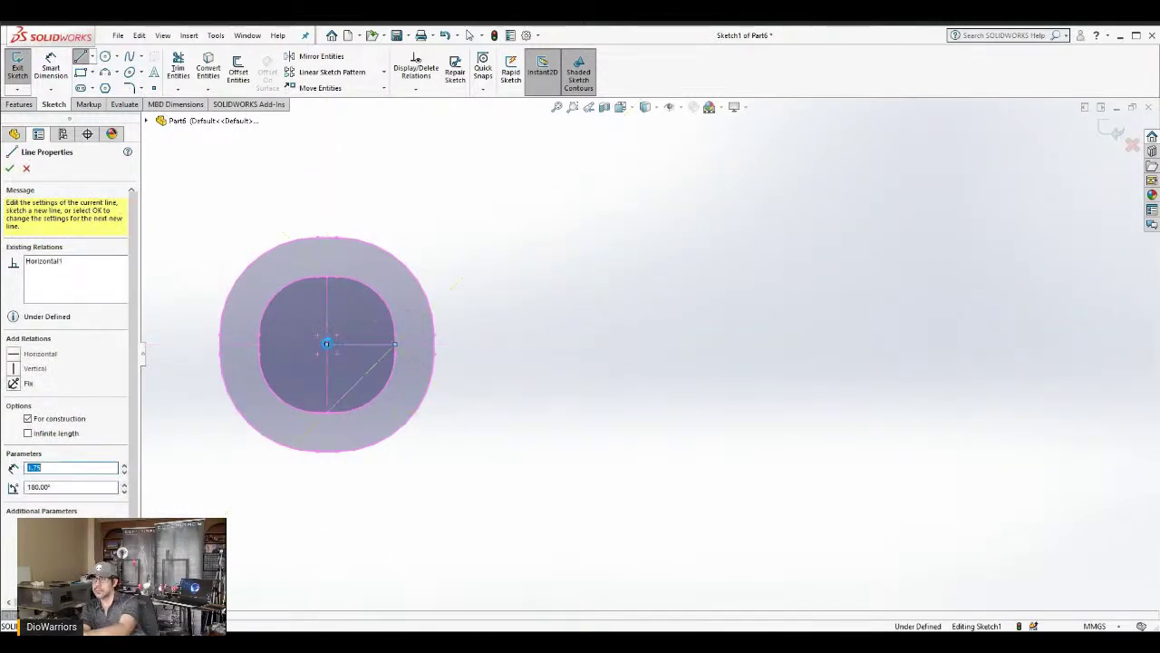
key("Escape")
key("Escape")
scroll(534, 438, "down", 3)
scroll(533, 440, "down", 3)
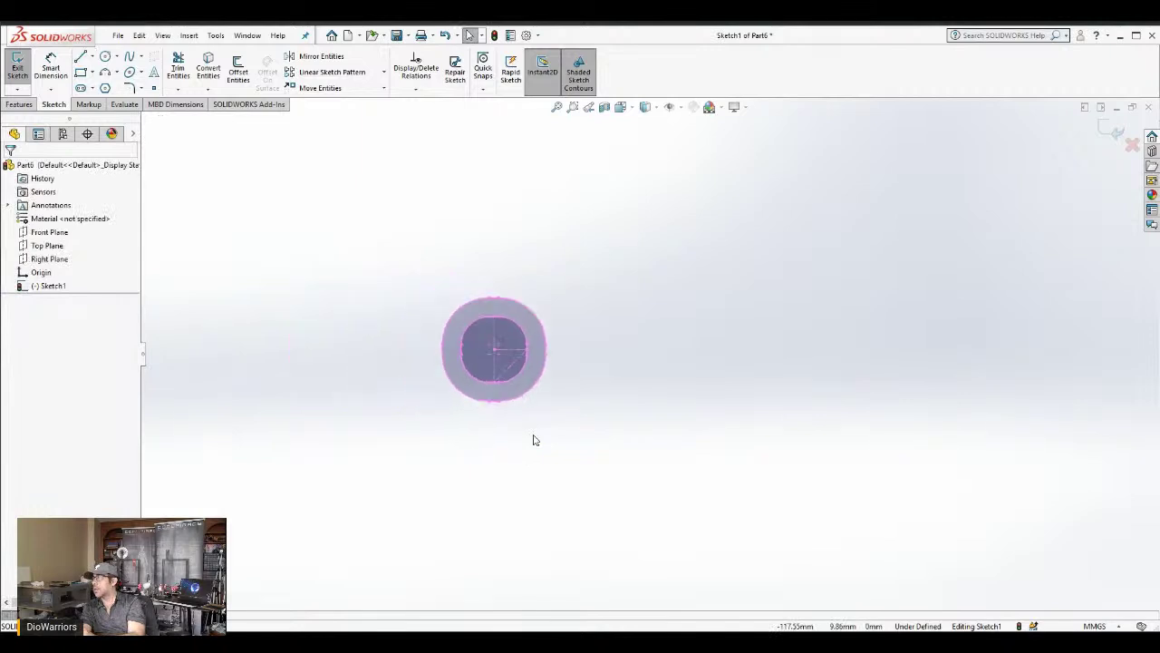
Cut the whole ring profile with its construction lines and paste it close to the sketch origin
scroll(820, 389, "up", 6)
scroll(1038, 357, "up", 2)
scroll(1036, 359, "down", 1)
left_click_drag(470, 324, 574, 401)
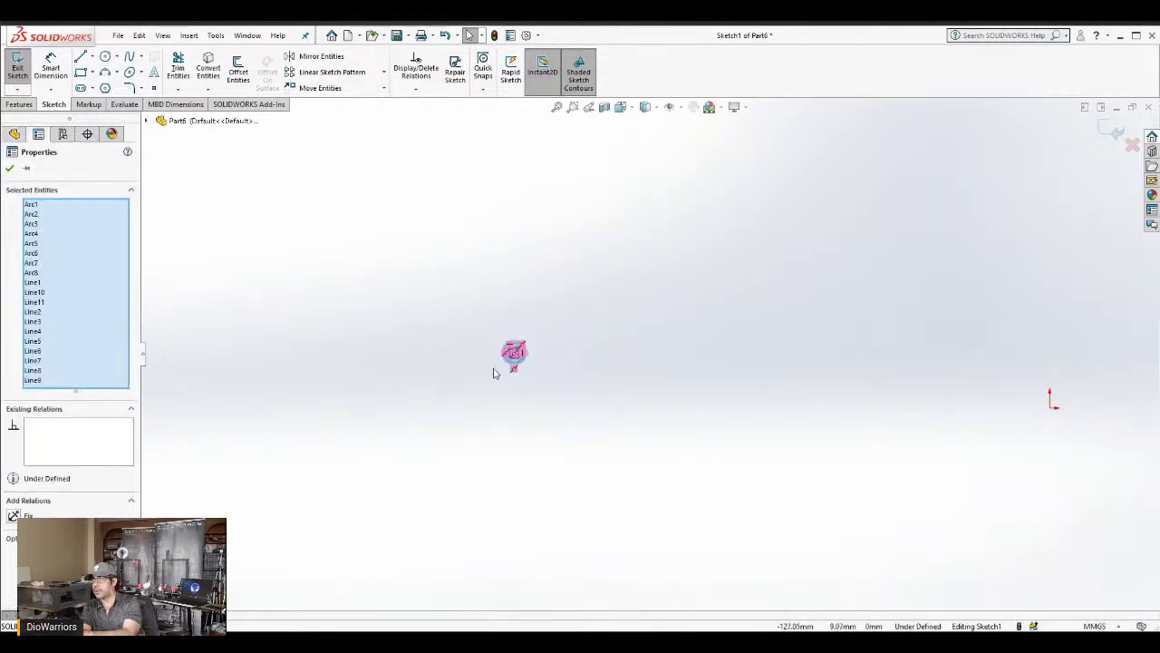
scroll(555, 372, "down", 2)
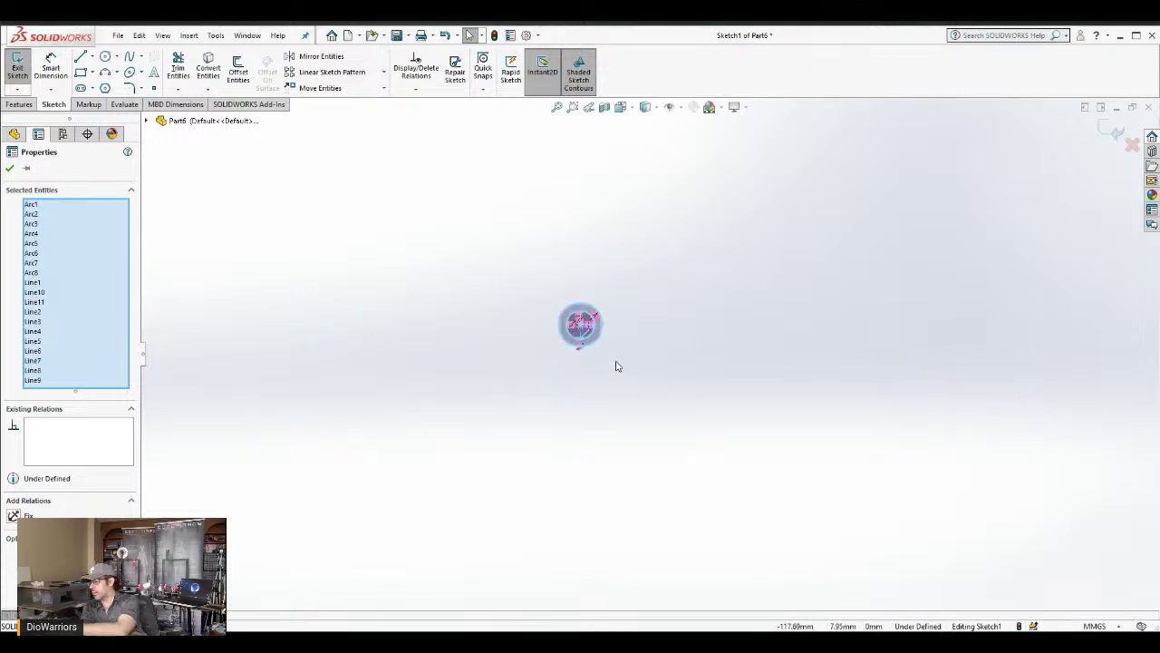
key("Delete")
scroll(961, 412, "up", 4)
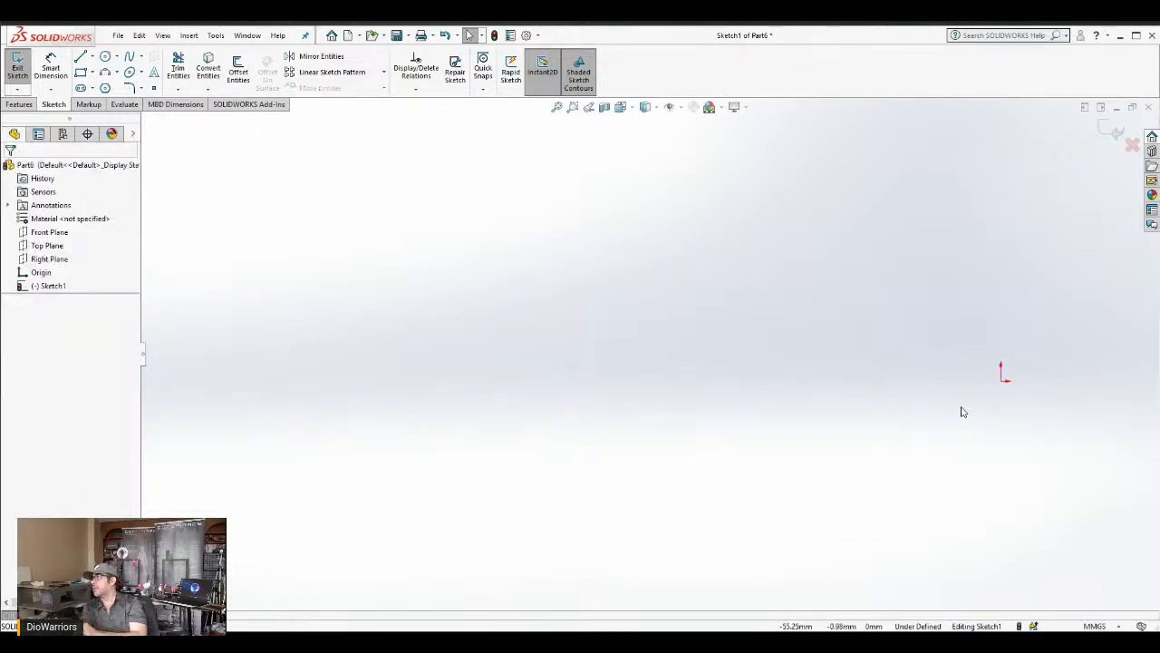
scroll(796, 352, "up", 1)
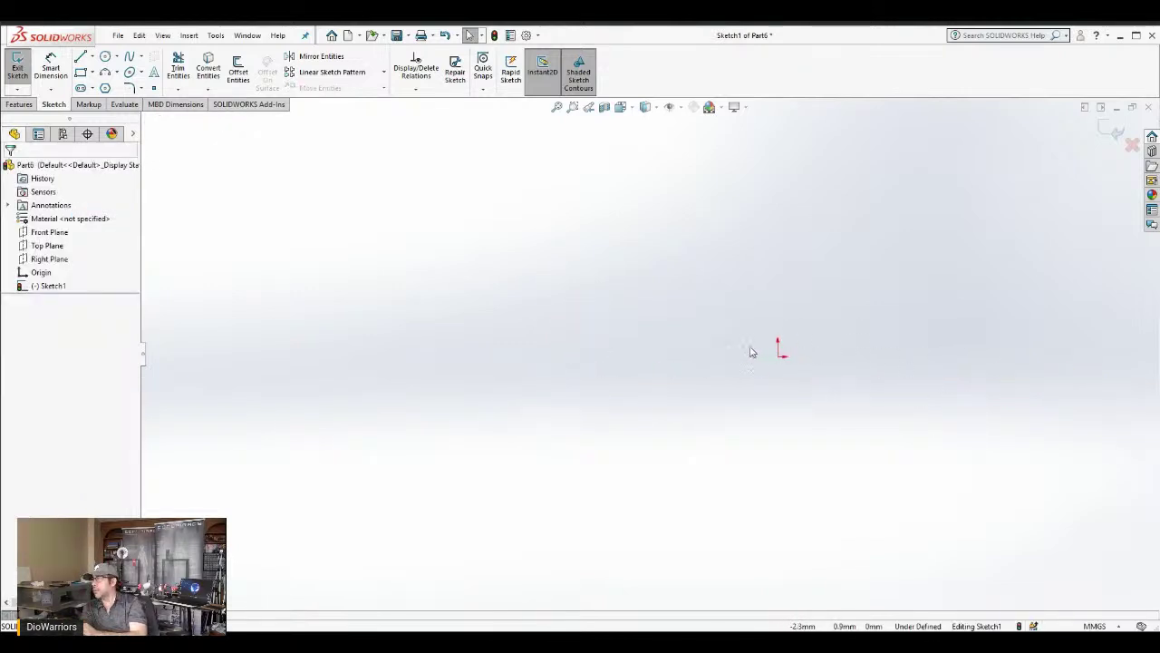
key("ctrl+v")
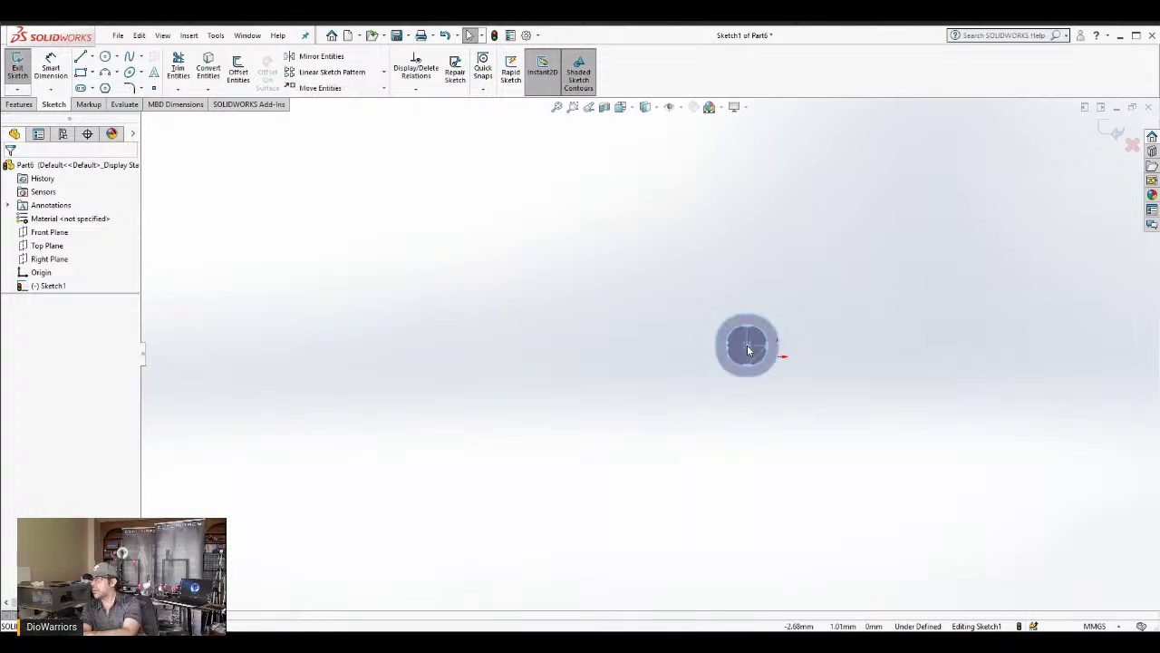
Move the pasted ring profile so that its centre point lies on the sketch origin
scroll(818, 362, "down", 6)
scroll(684, 343, "down", 1)
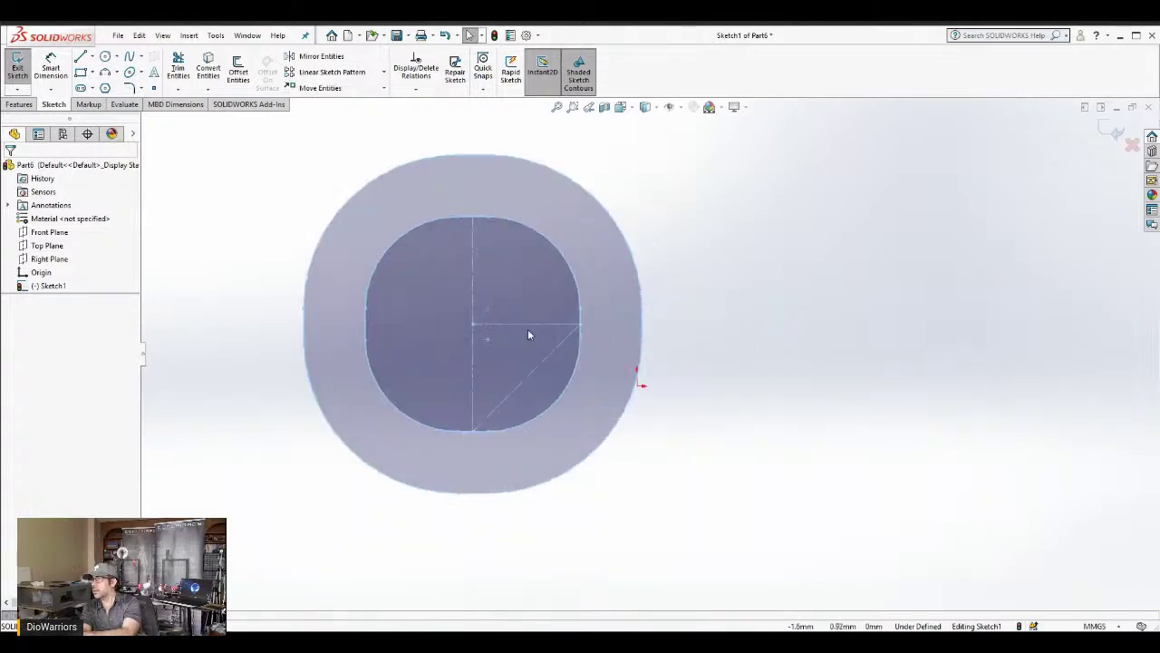
key("space")
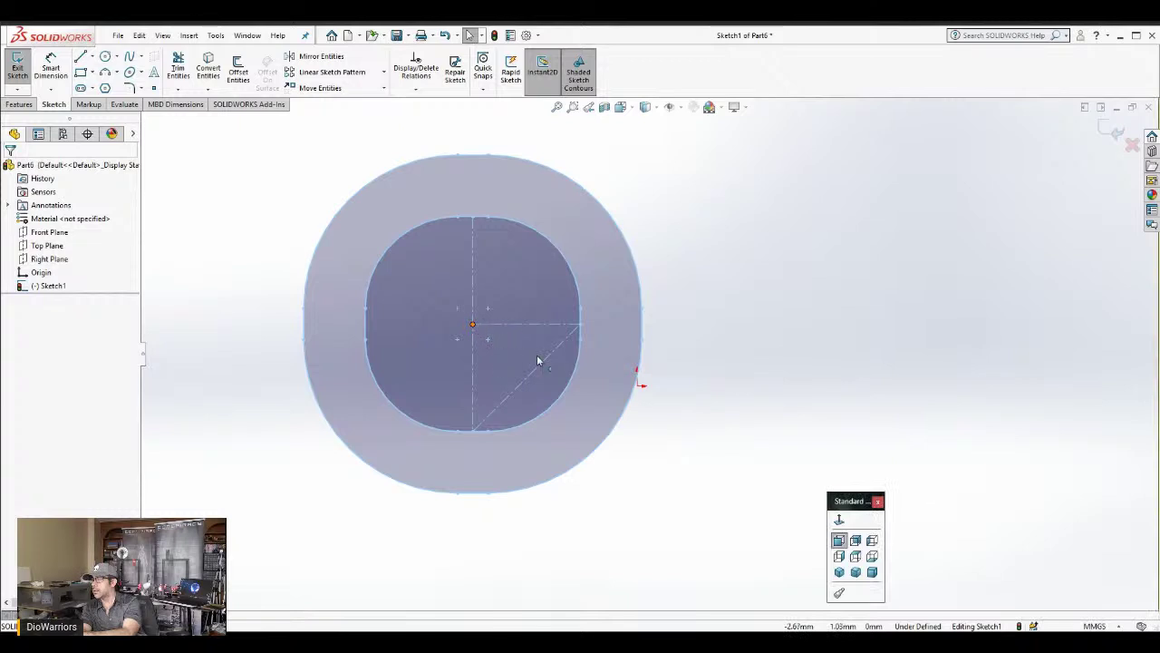
left_click_drag(605, 382, 643, 391)
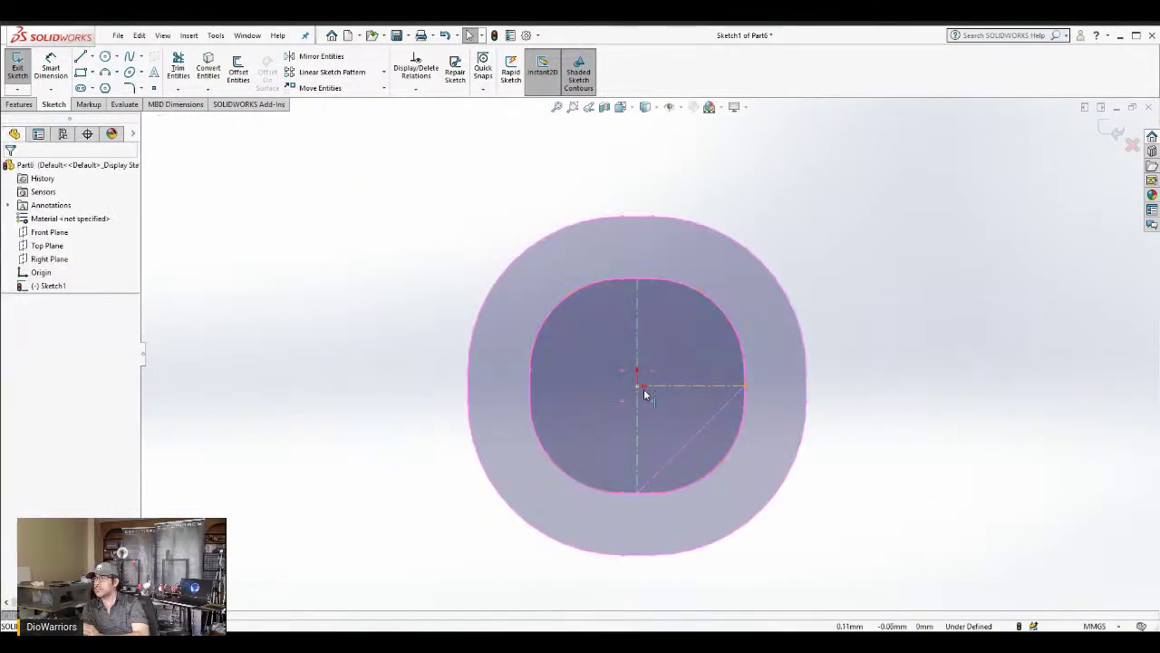
Draw horizontal construction lines from the origin through the left midpoints of both outlines, extending about 4.9 mm beyond the ring
scroll(644, 393, "up", 8)
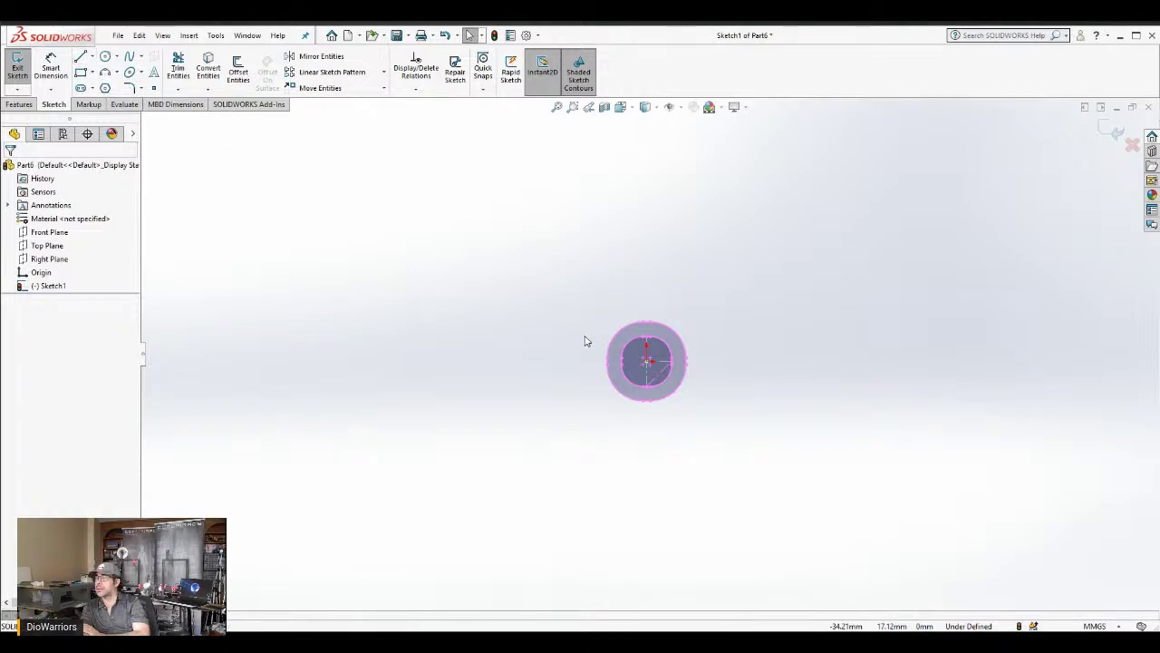
scroll(632, 352, "down", 4)
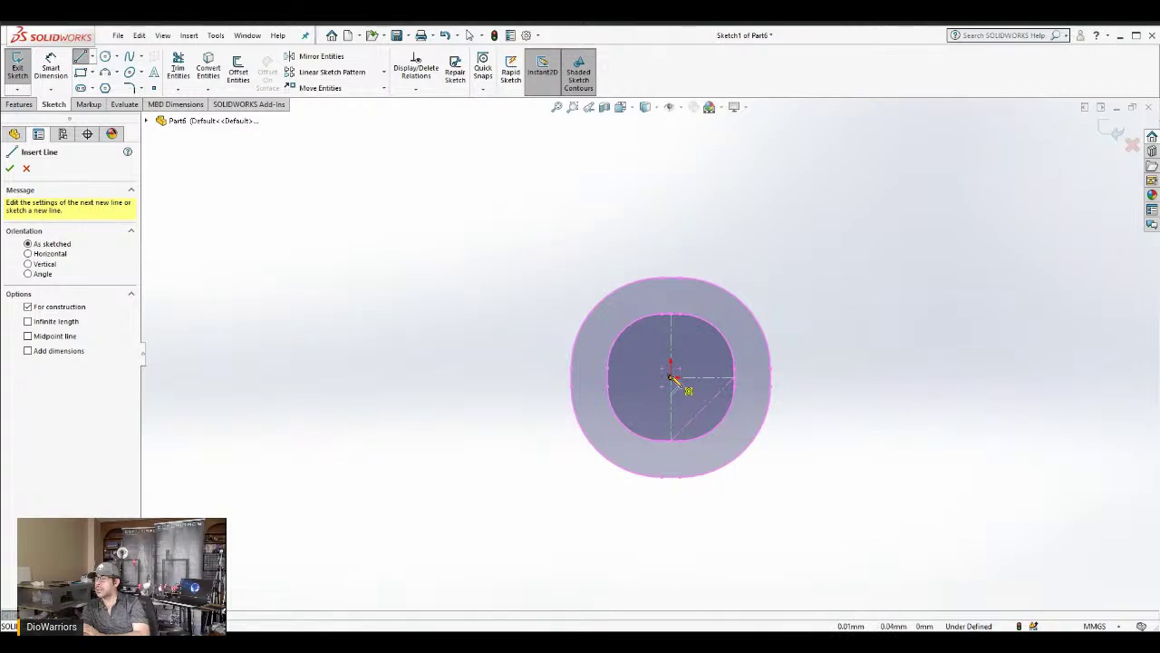
left_click(670, 377)
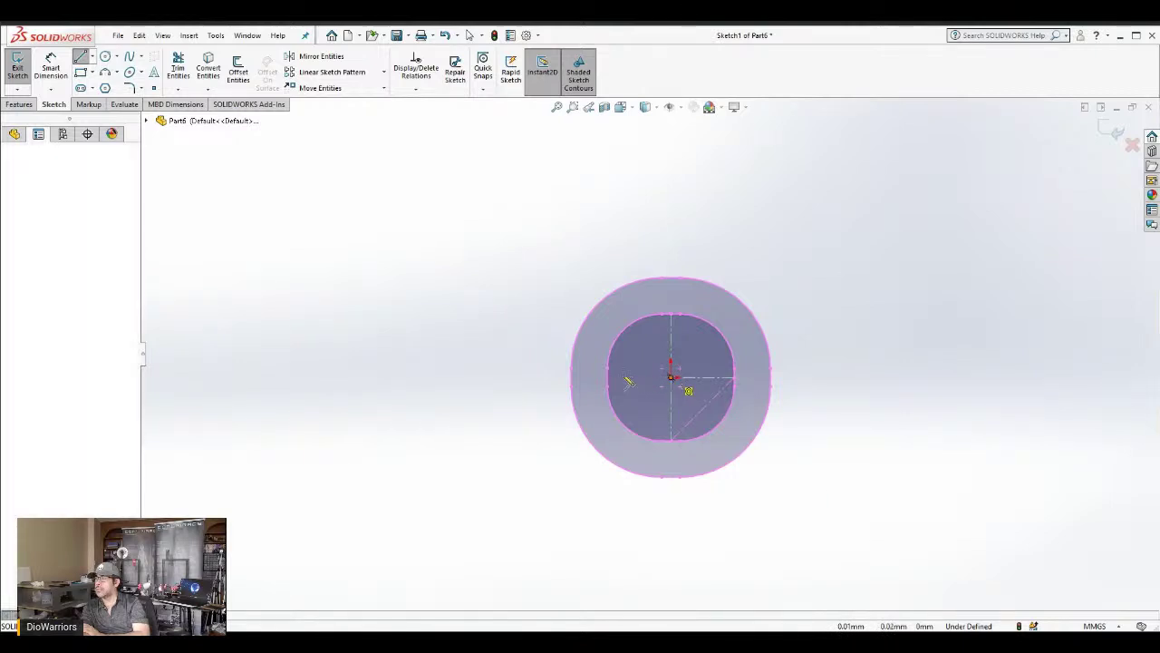
left_click(624, 379)
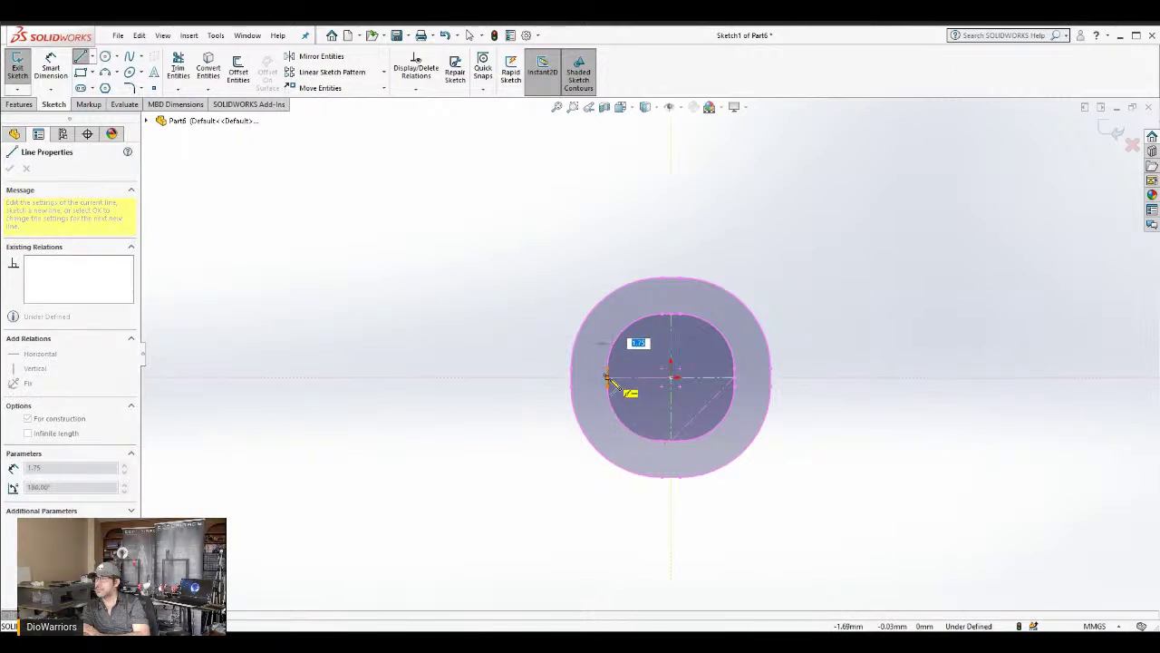
left_click(605, 379)
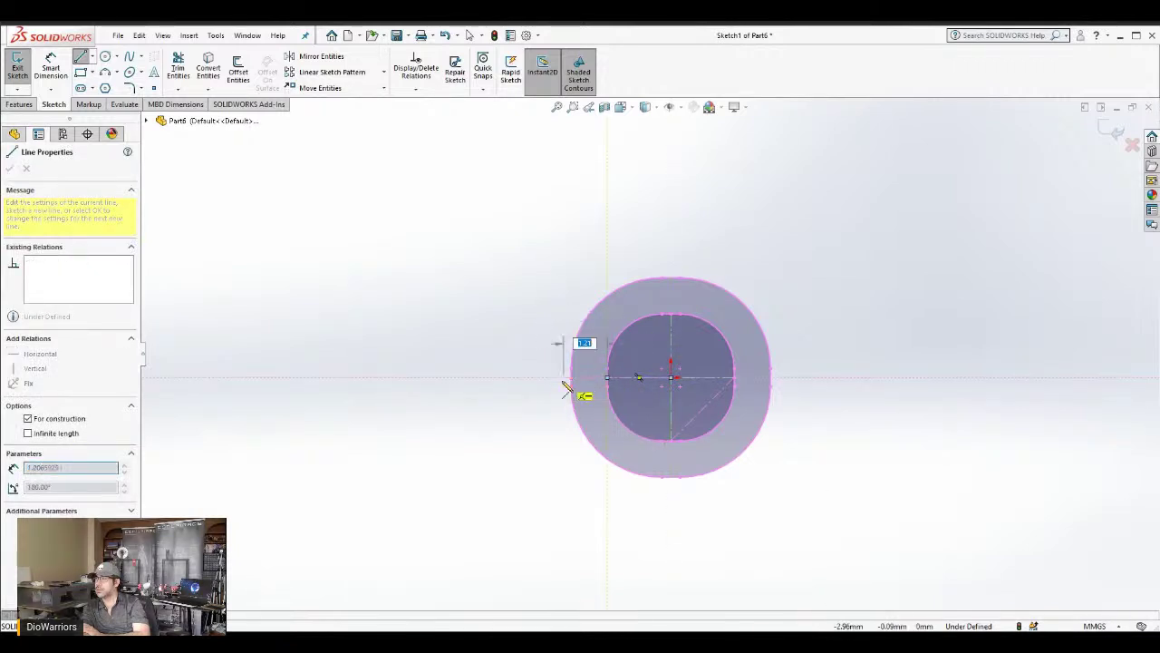
left_click(573, 378)
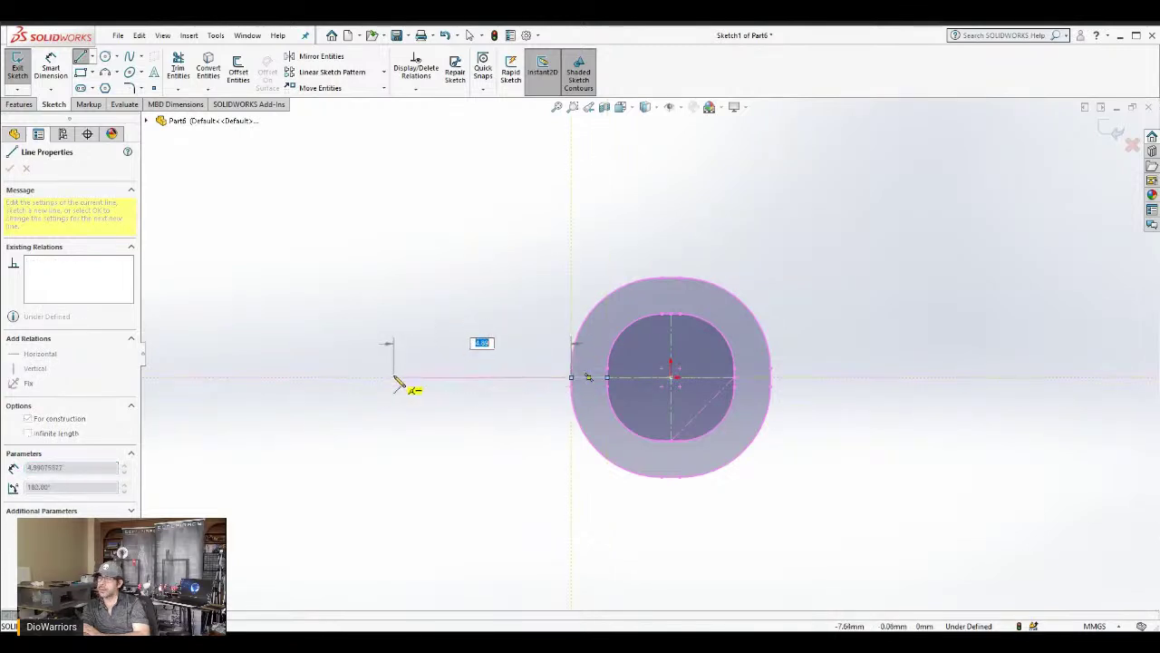
left_click(394, 378)
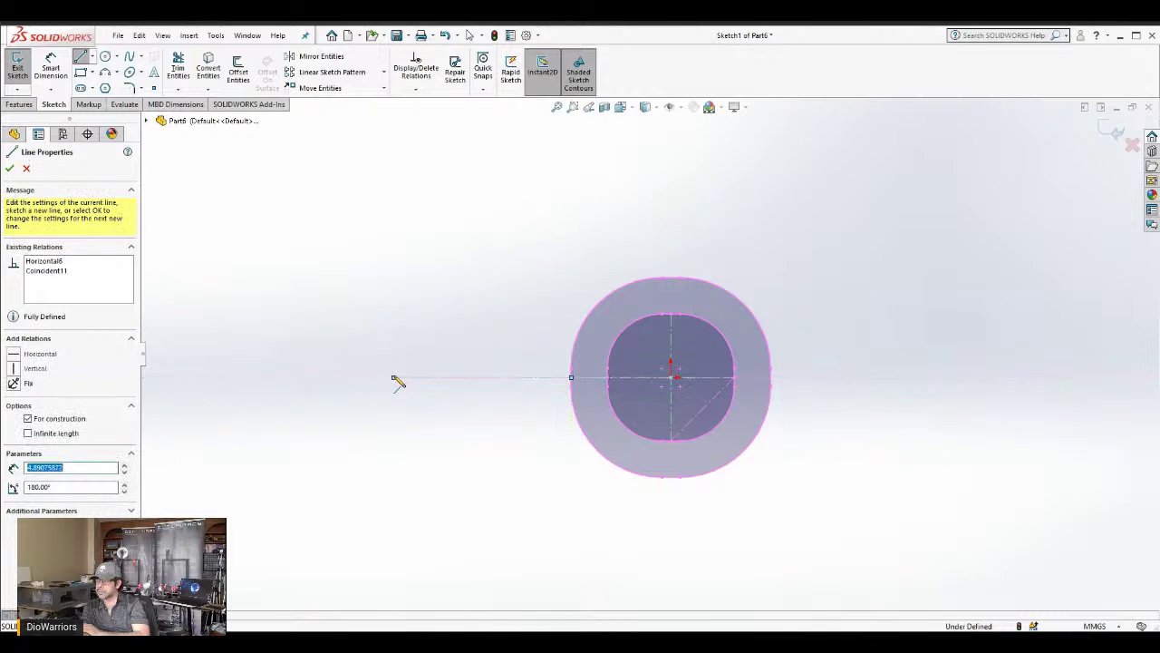
key("Escape")
key("Escape")
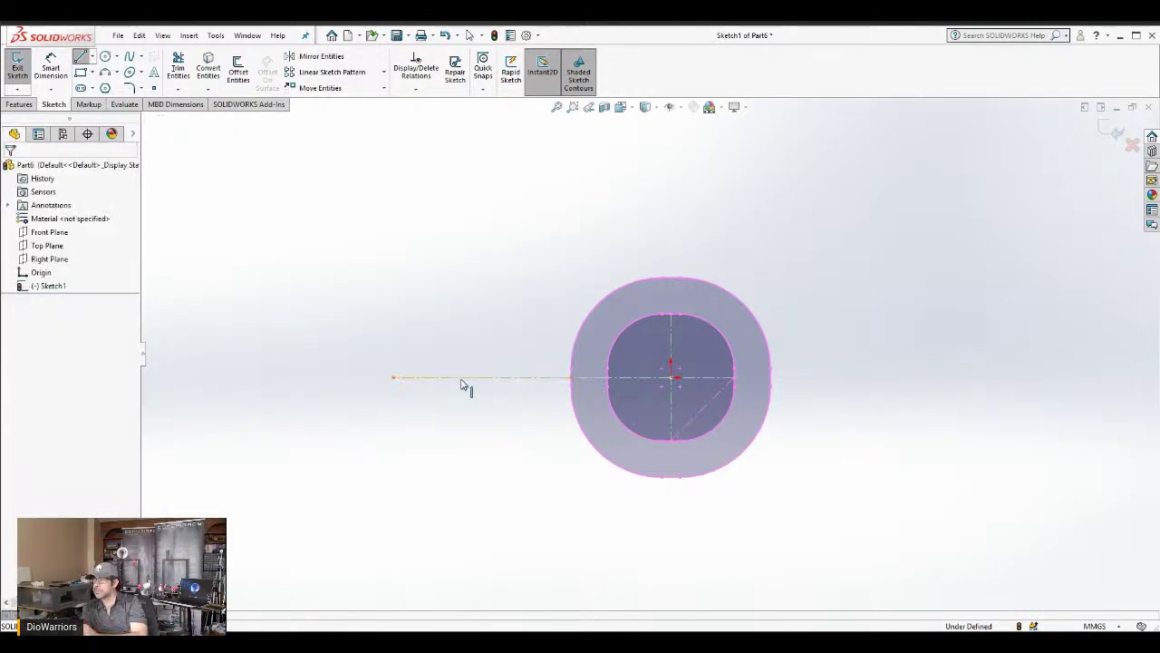
Set the outermost construction line's length to 5 mm and remove the line, keeping its free end point
key("space")
left_click(467, 381)
type("5")
key("Return")
key("space")
key("Escape")
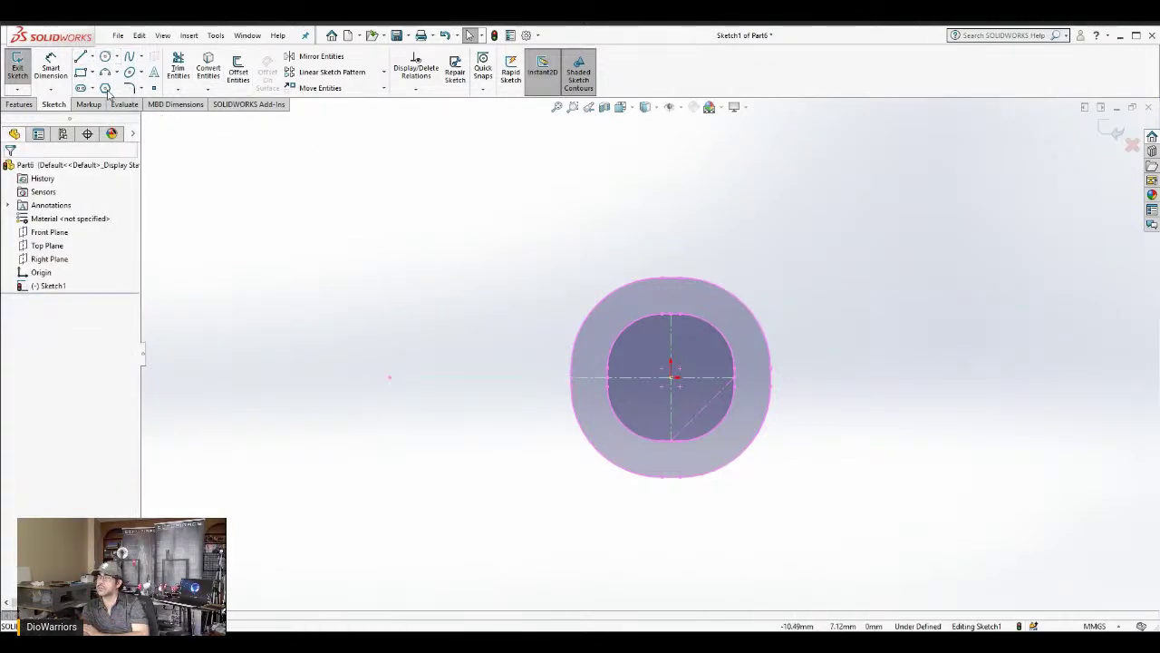
Draw a vertical construction line about 5.7 mm long upward from midway between the free point and the ring's outer edge
key("l")
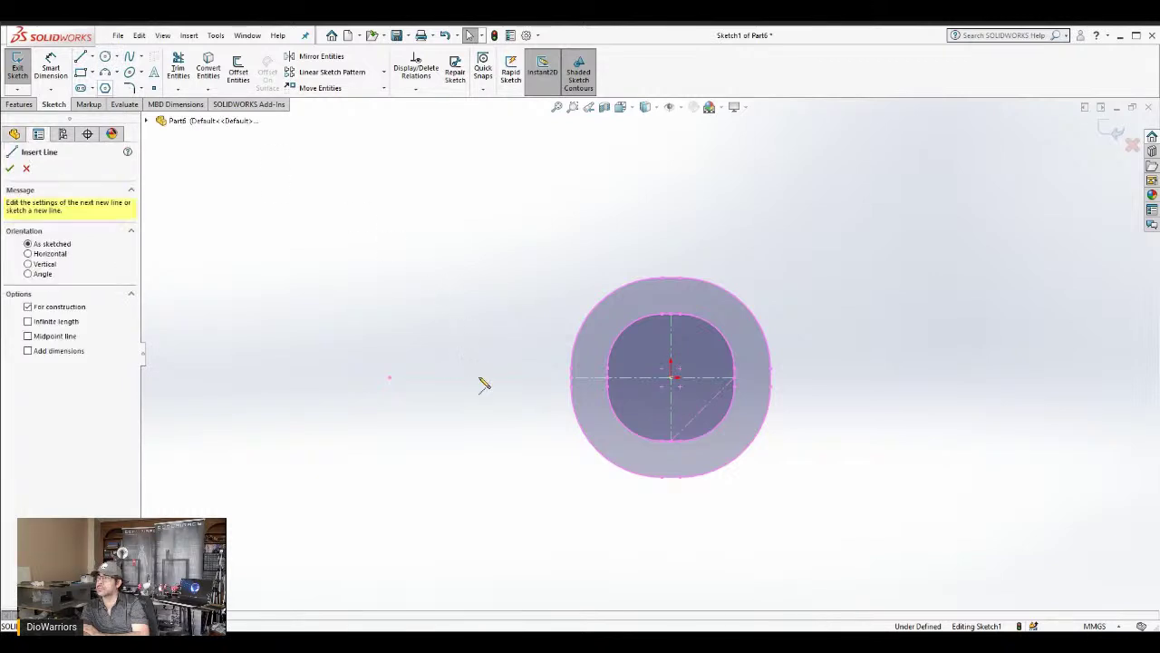
key("Escape")
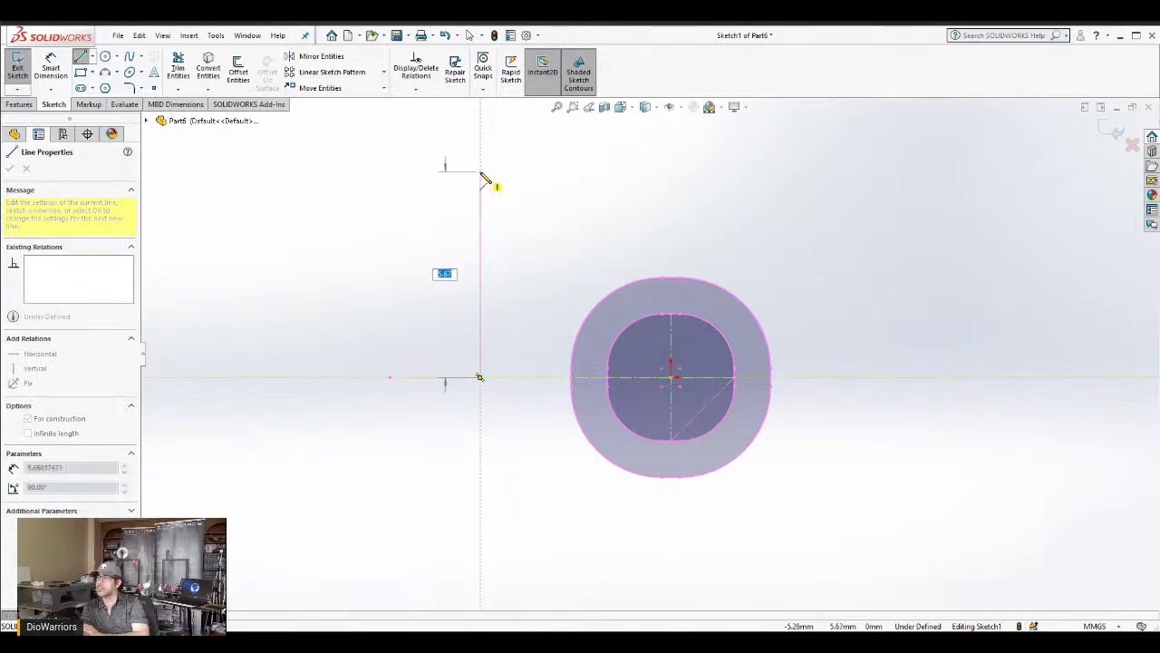
left_click(480, 172)
key("Escape")
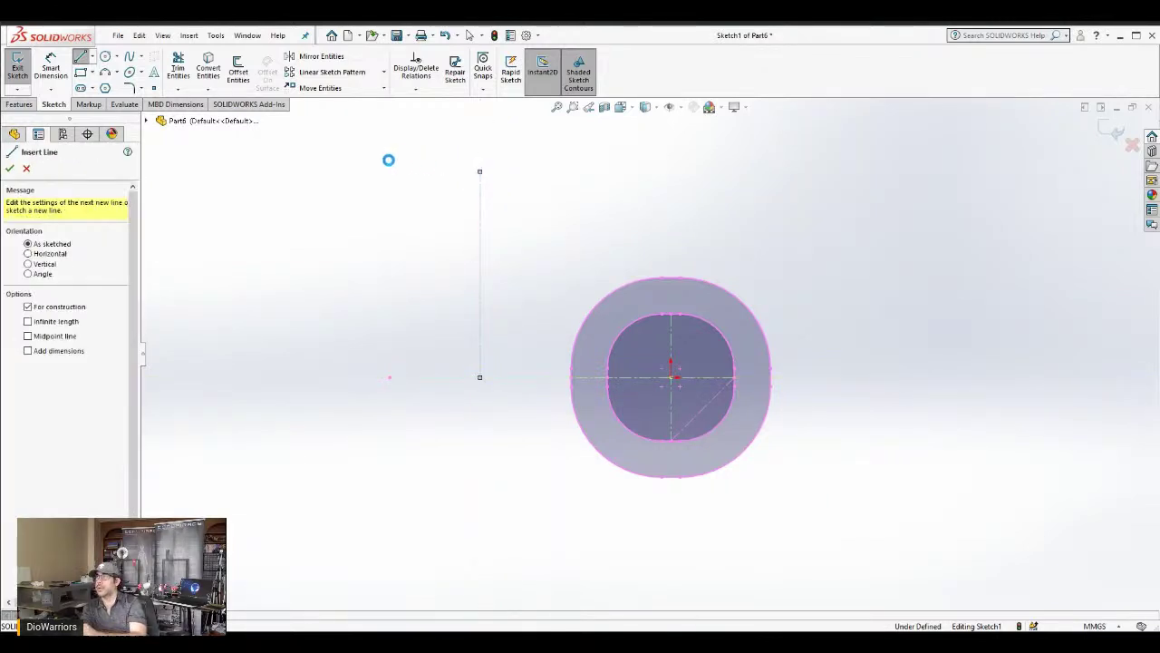
key("Escape")
key("Escape")
mouse_move(339, 137)
left_mouse_down()
mouse_move(764, 446)
mouse_move(794, 493)
left_mouse_up()
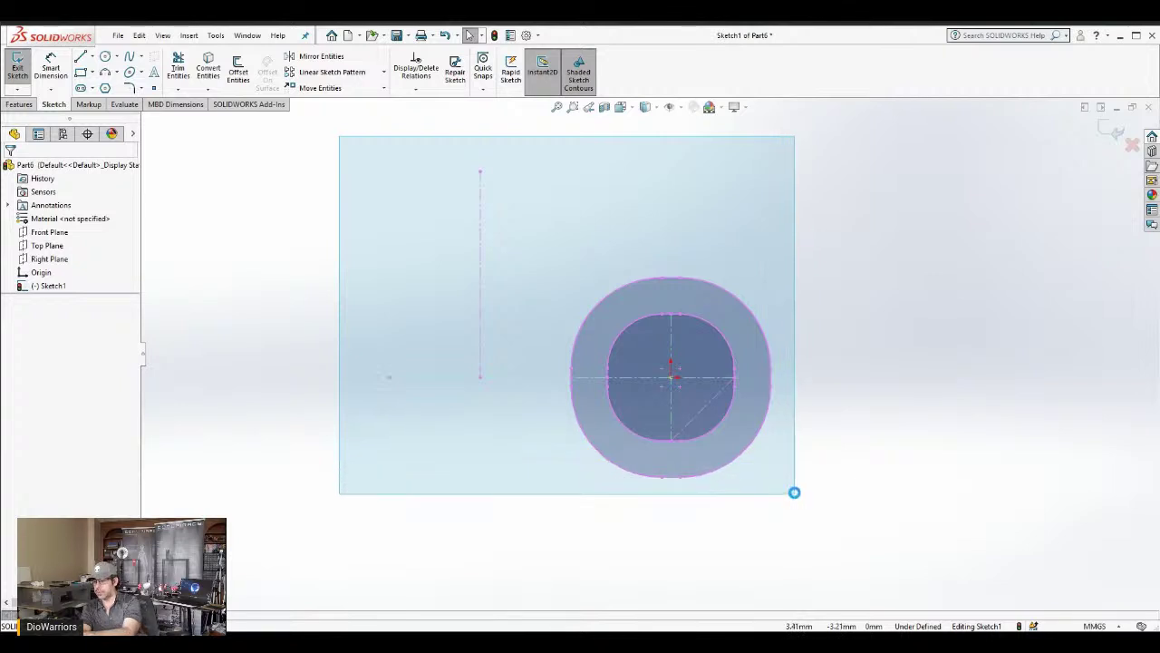
left_click_drag(788, 485, 790, 491)
key("Delete")
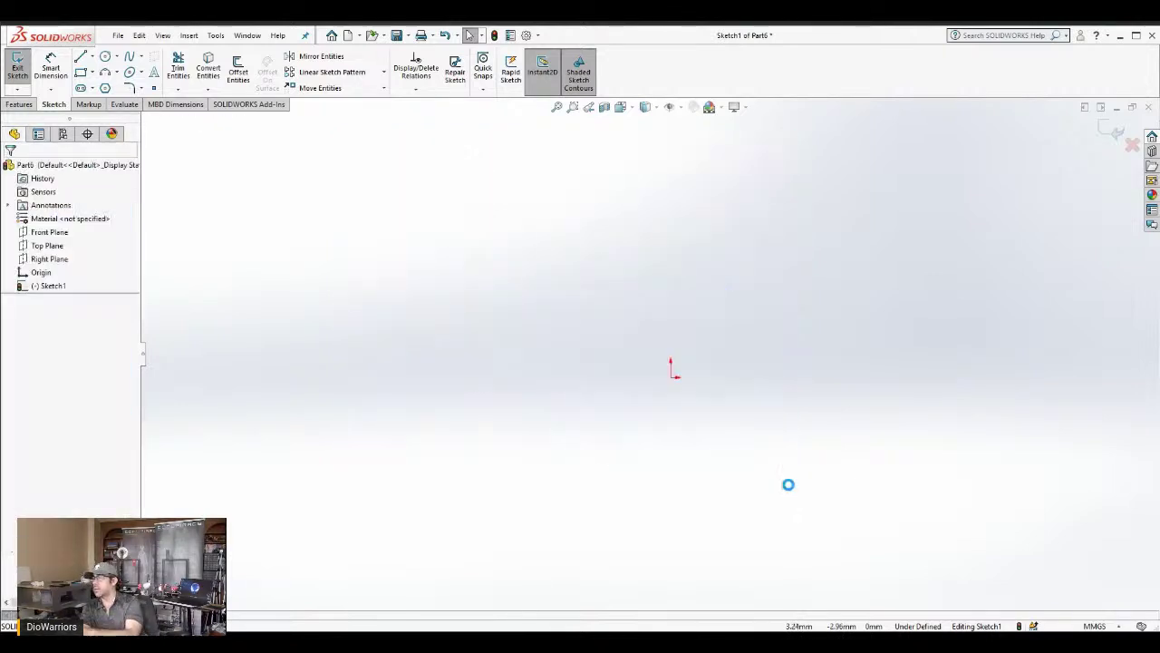
key("space")
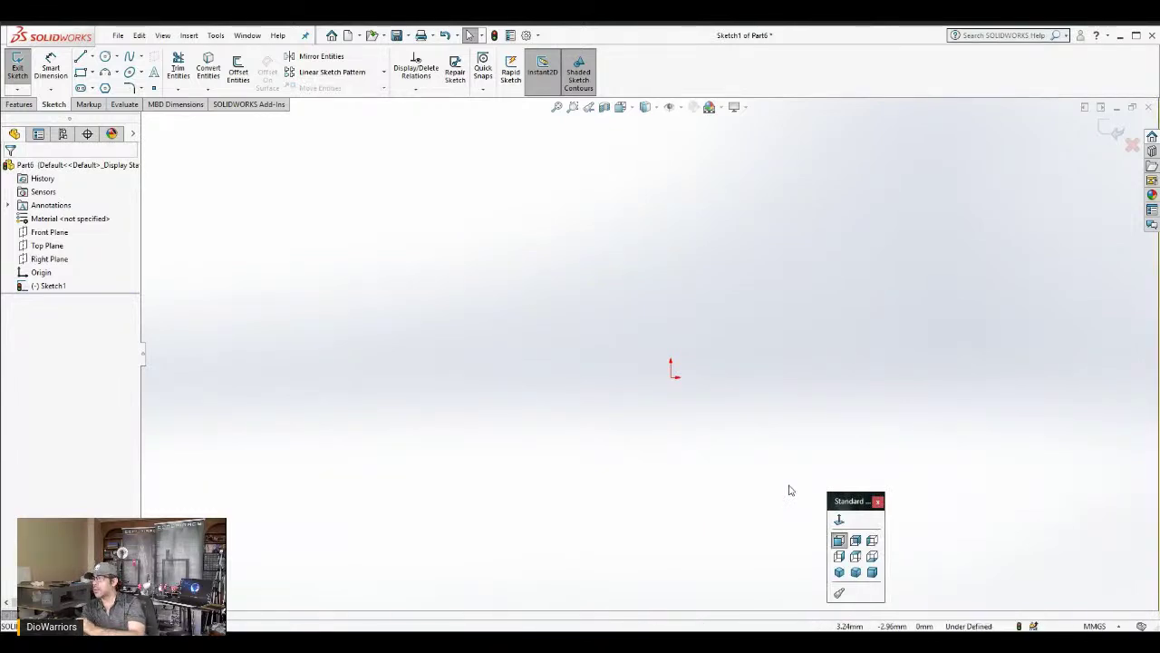
key("ctrl+z")
left_click(806, 403)
Mirror the entire ring profile with its construction lines about the vertical construction line, keeping the original
mouse_move(534, 229)
left_mouse_down()
mouse_move(779, 461)
mouse_move(789, 492)
left_mouse_up()
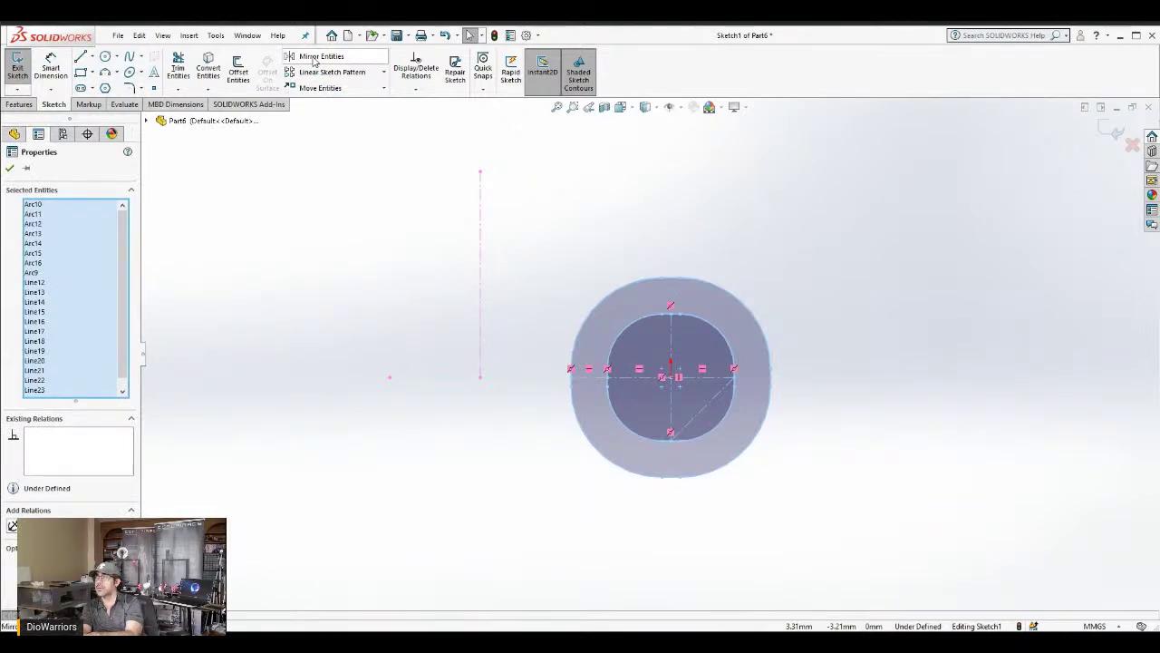
left_click(314, 58)
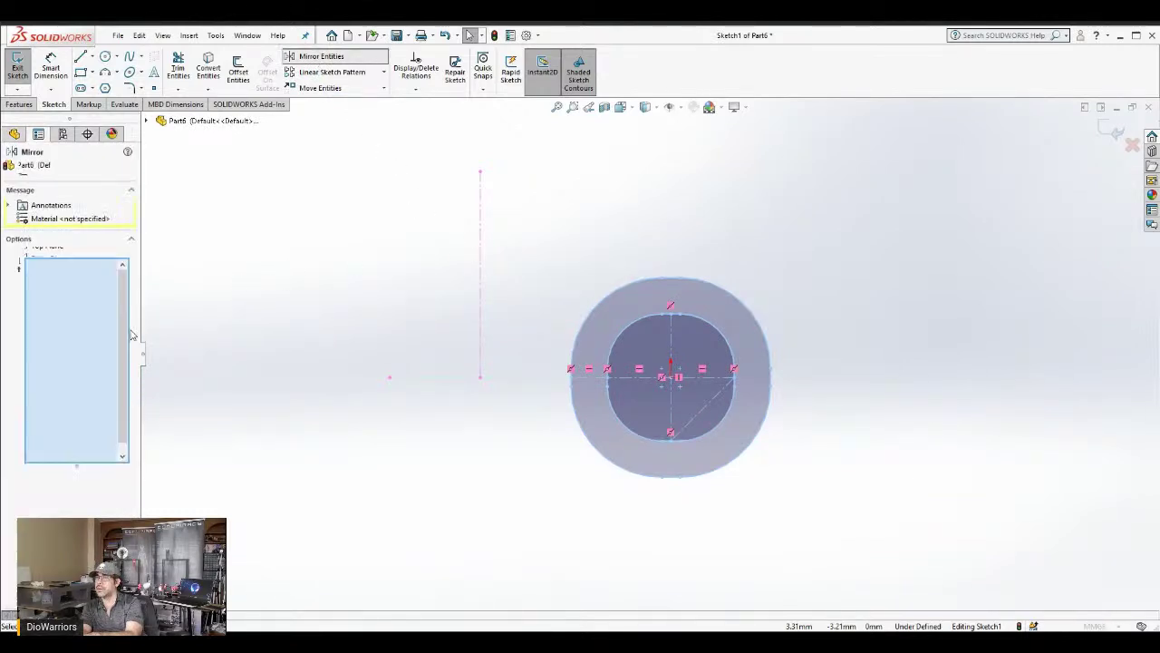
left_click(74, 506)
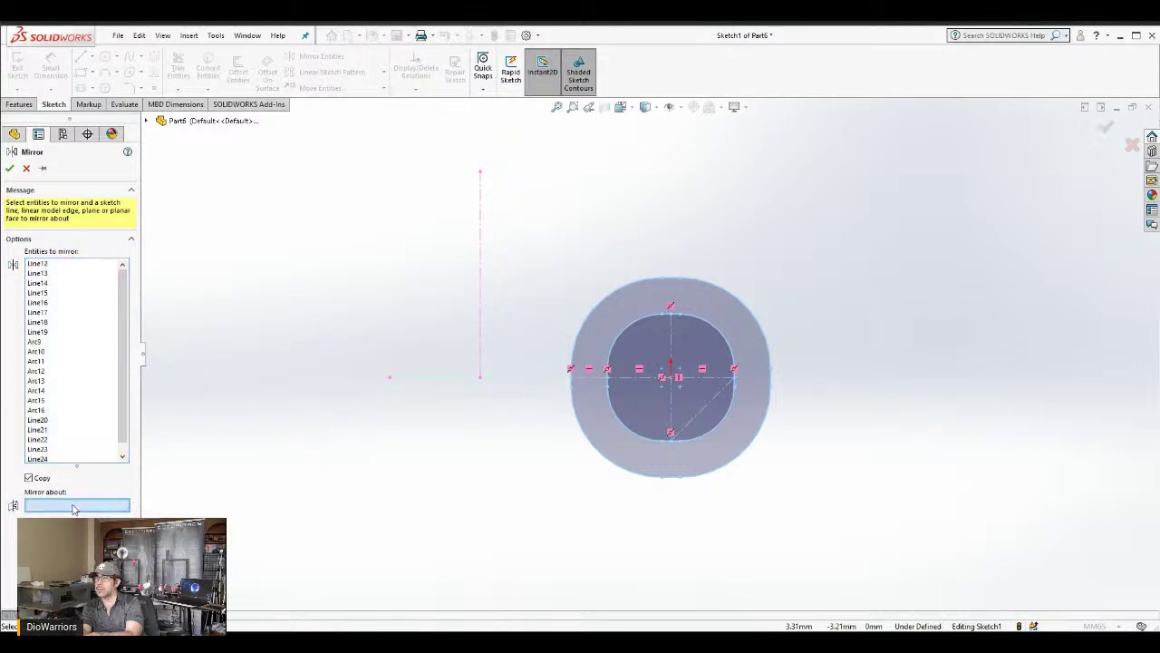
left_click(480, 253)
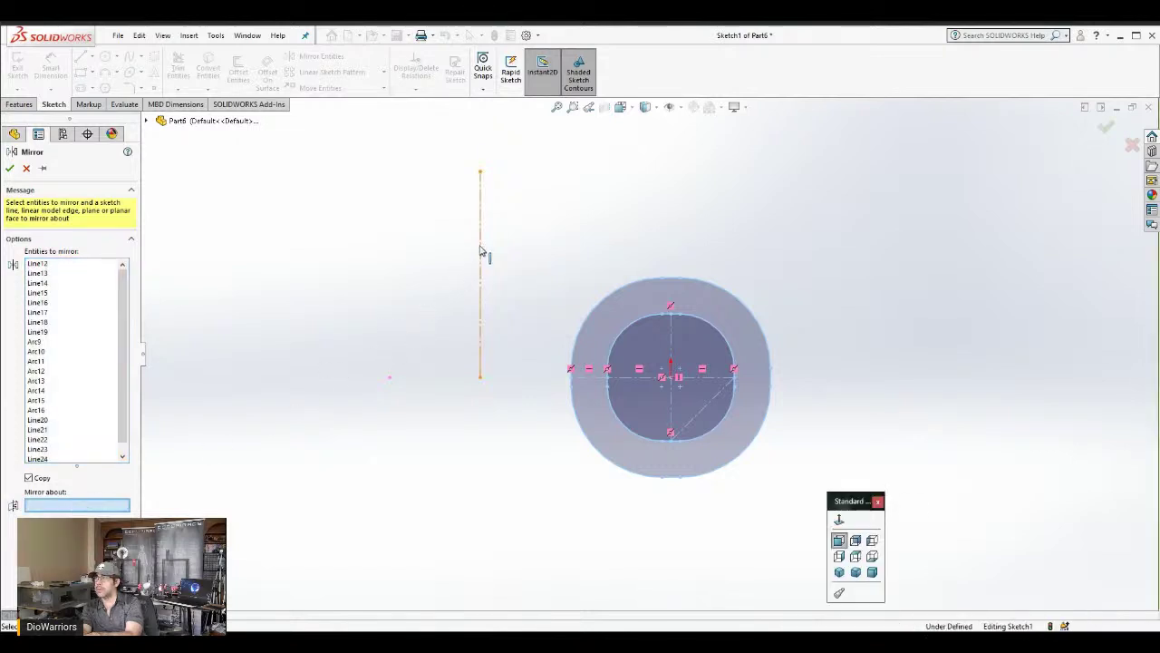
left_click(10, 169)
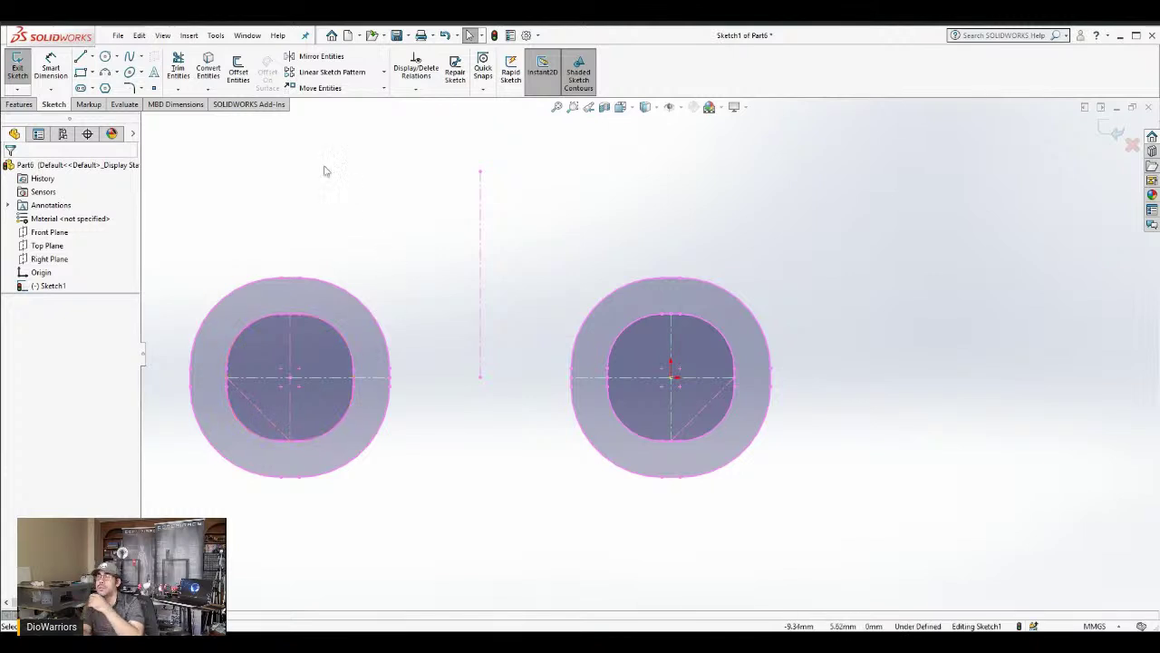
Draw a horizontal line about 10 mm long joining the top edges of the two outer rounded profiles
left_click(82, 57)
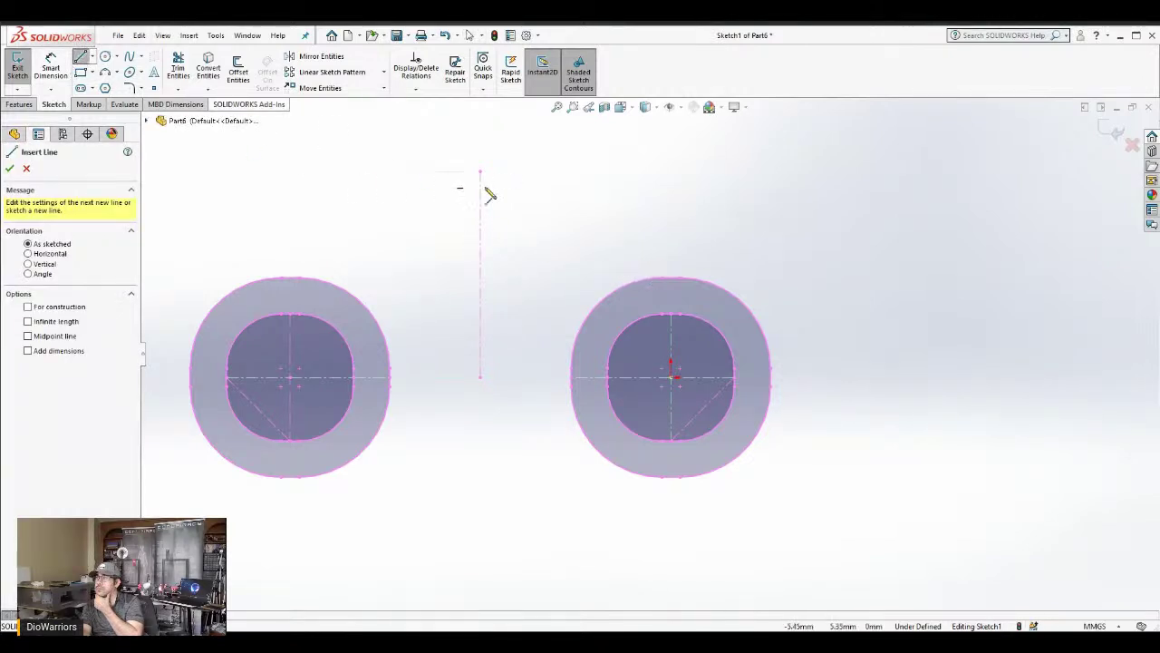
left_click(667, 277)
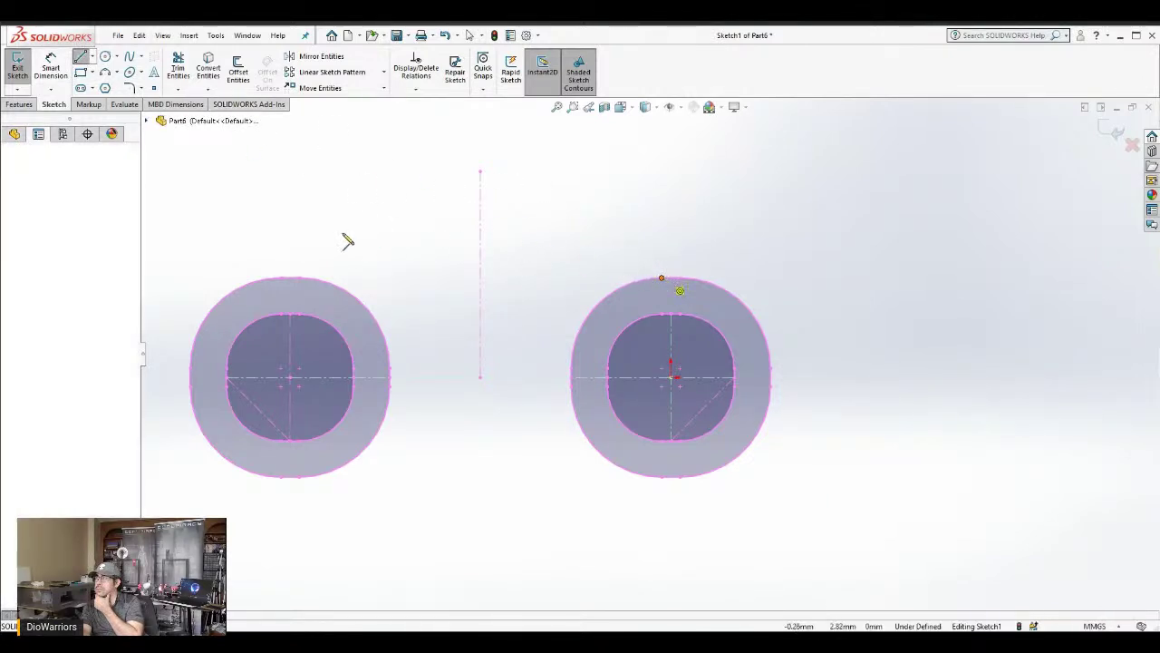
double_click(300, 279)
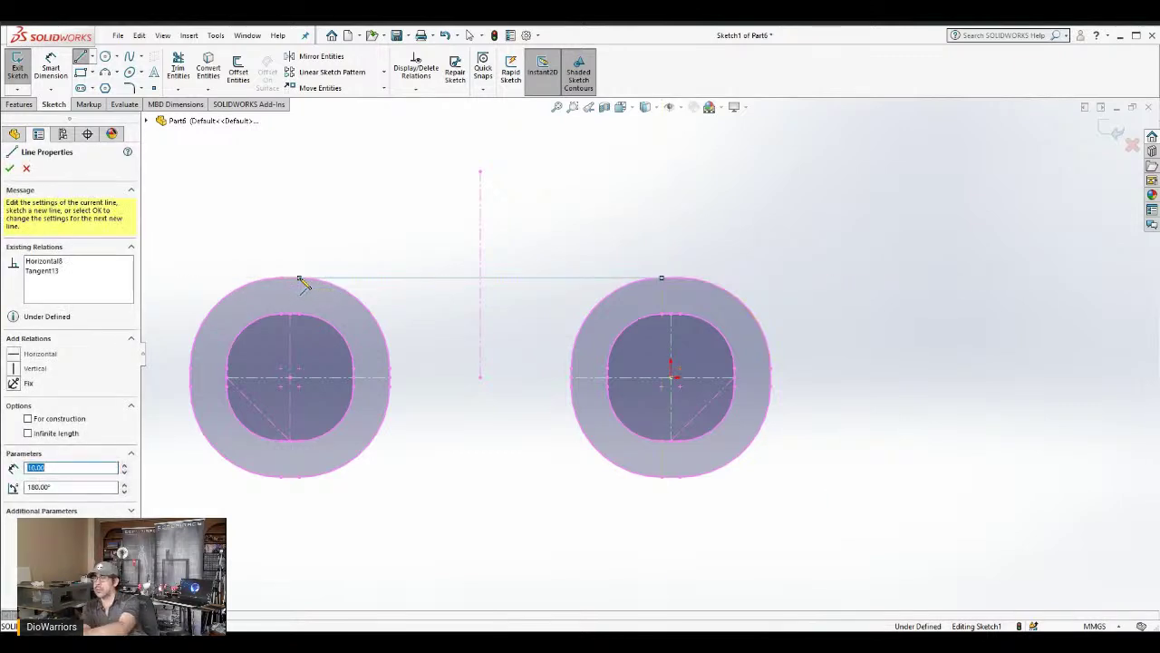
key("Escape")
Convert the horizontal construction line between the two outer profiles into a regular sketch line
left_click(506, 377)
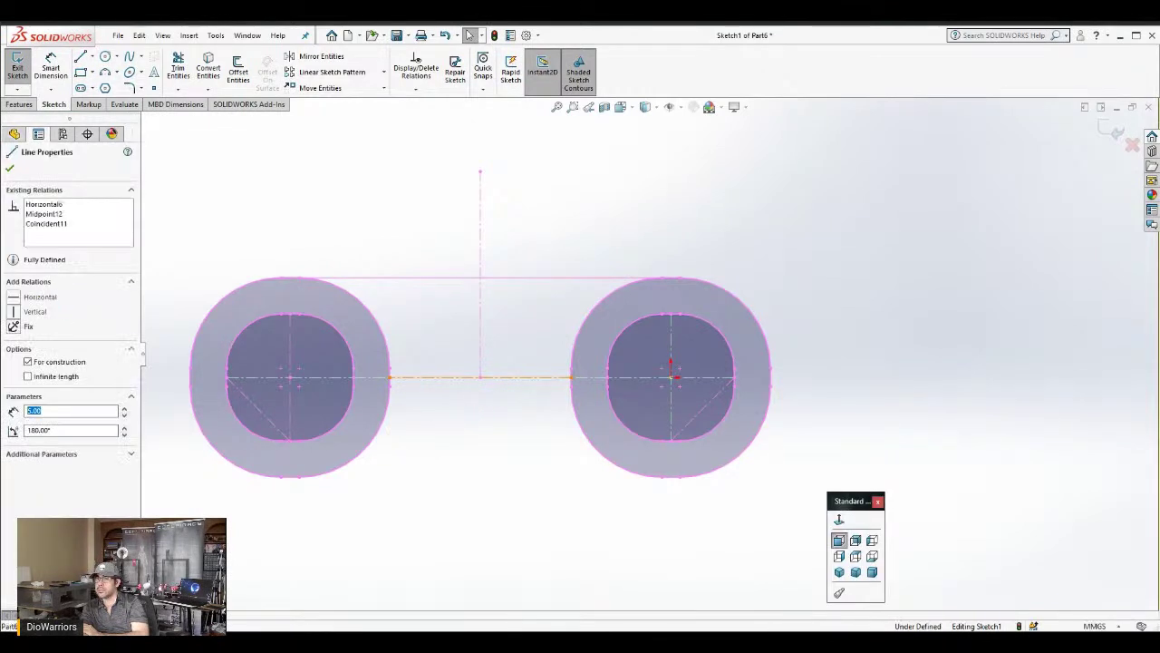
left_click(50, 365)
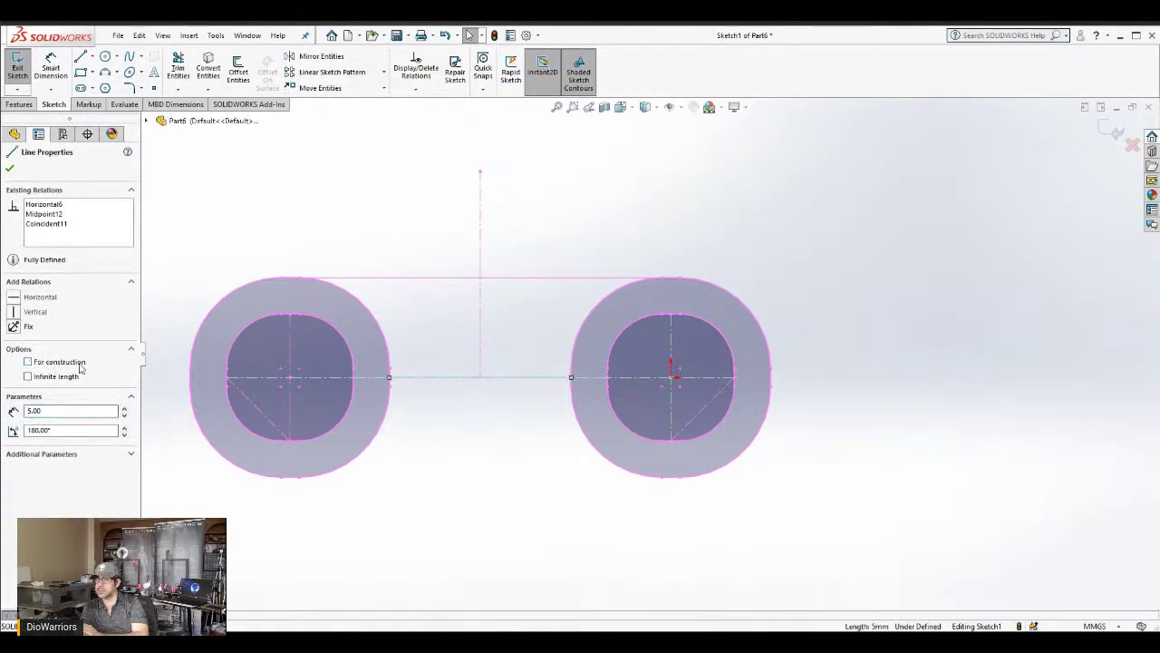
left_click(413, 252)
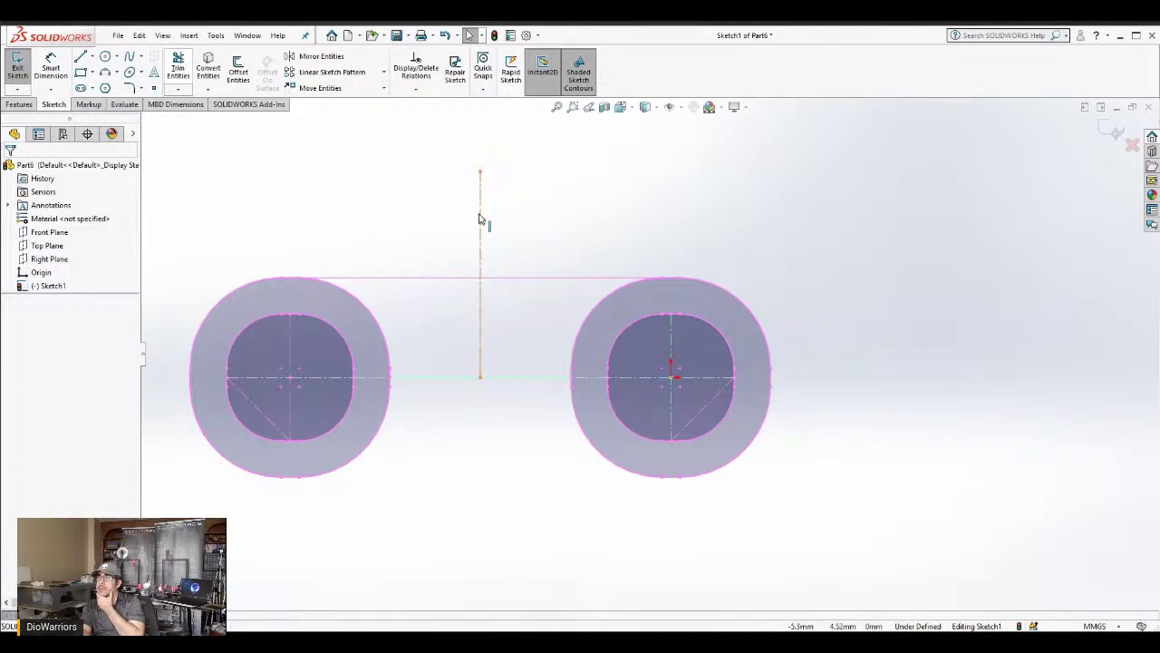
Trim the part of the vertical centreline that extends above the upper connecting line
key("space")
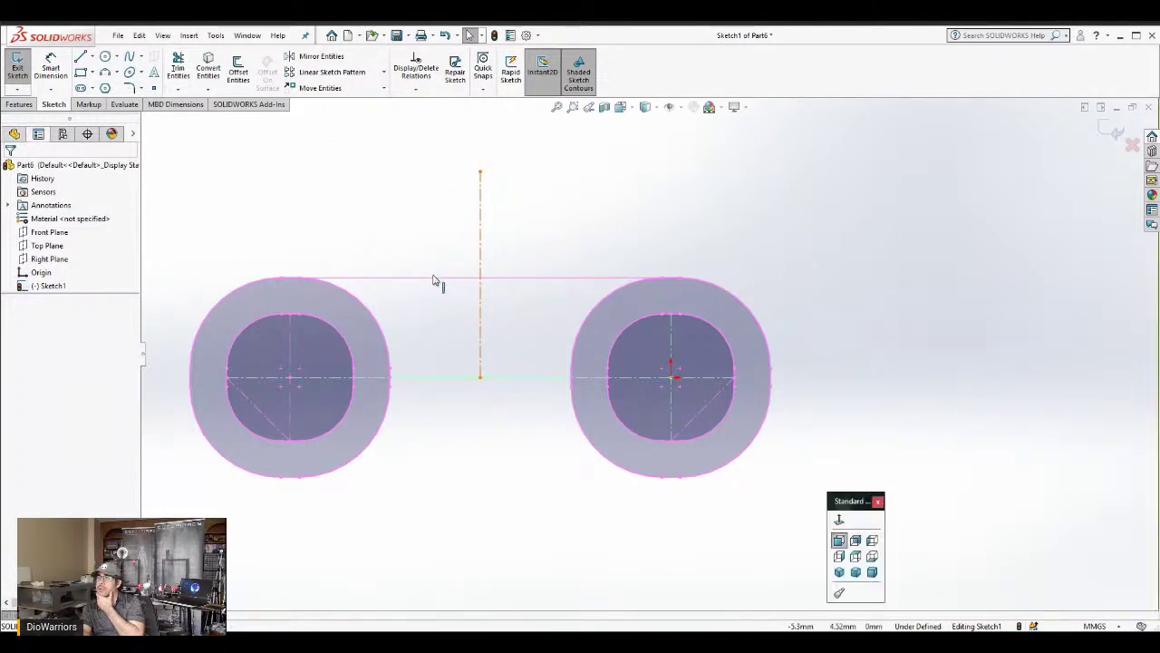
left_click(435, 282)
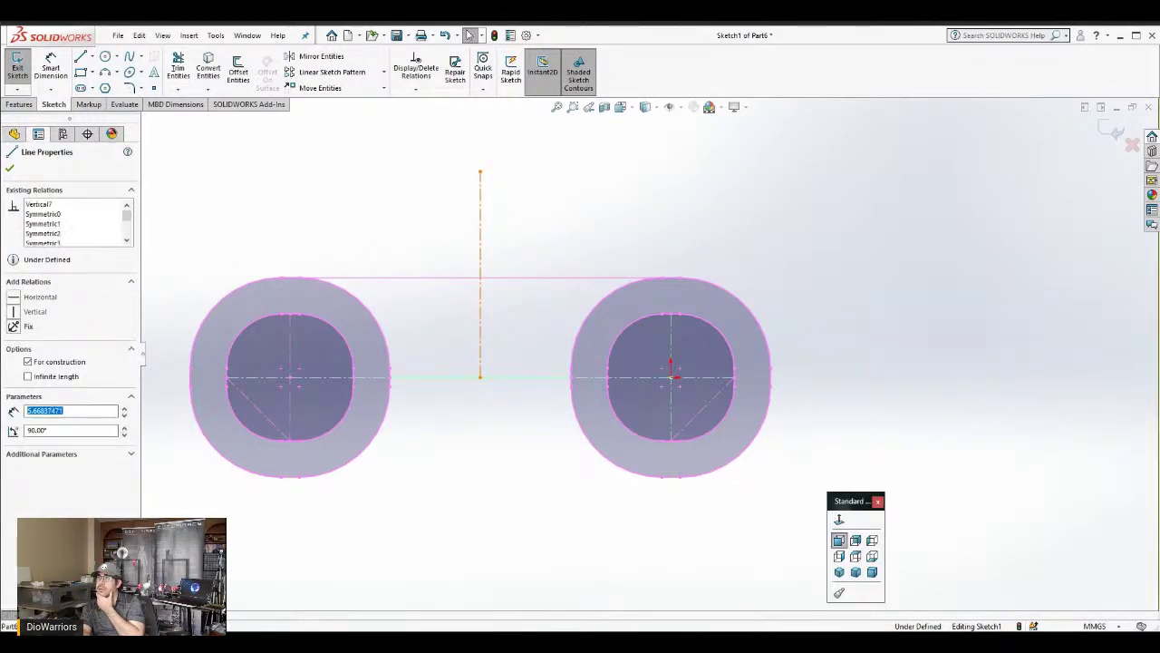
left_click(179, 65)
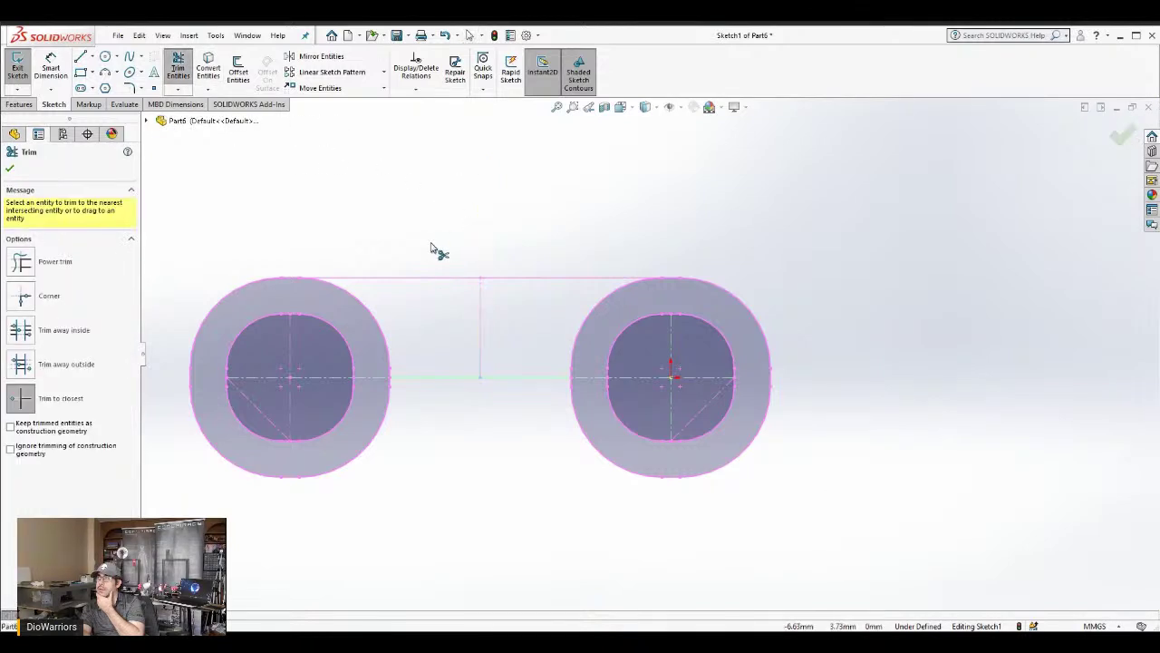
key("Escape")
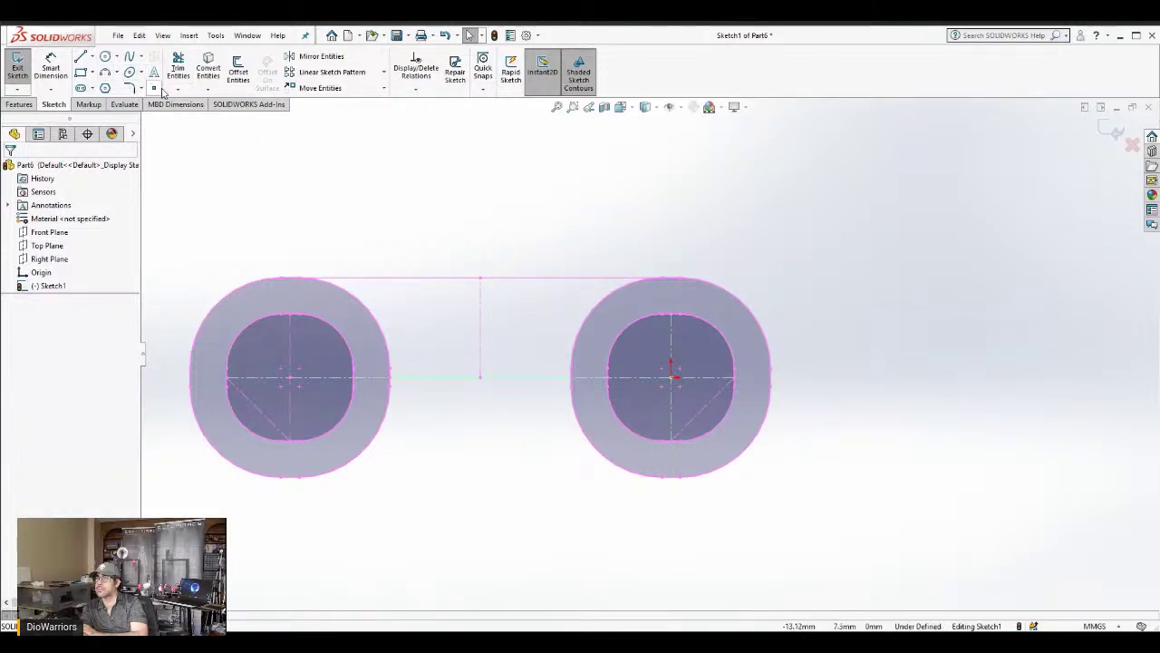
Move the entire sketch so the midpoint of the lower connecting line lies on the origin
left_click_drag(162, 226, 981, 520)
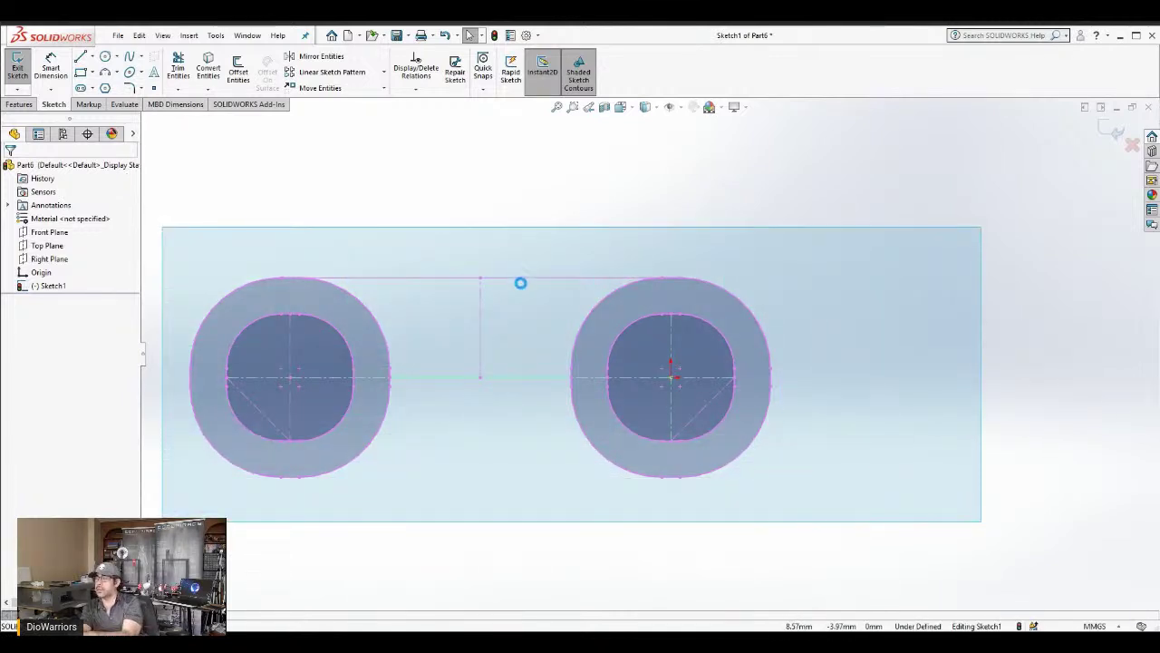
key("Delete")
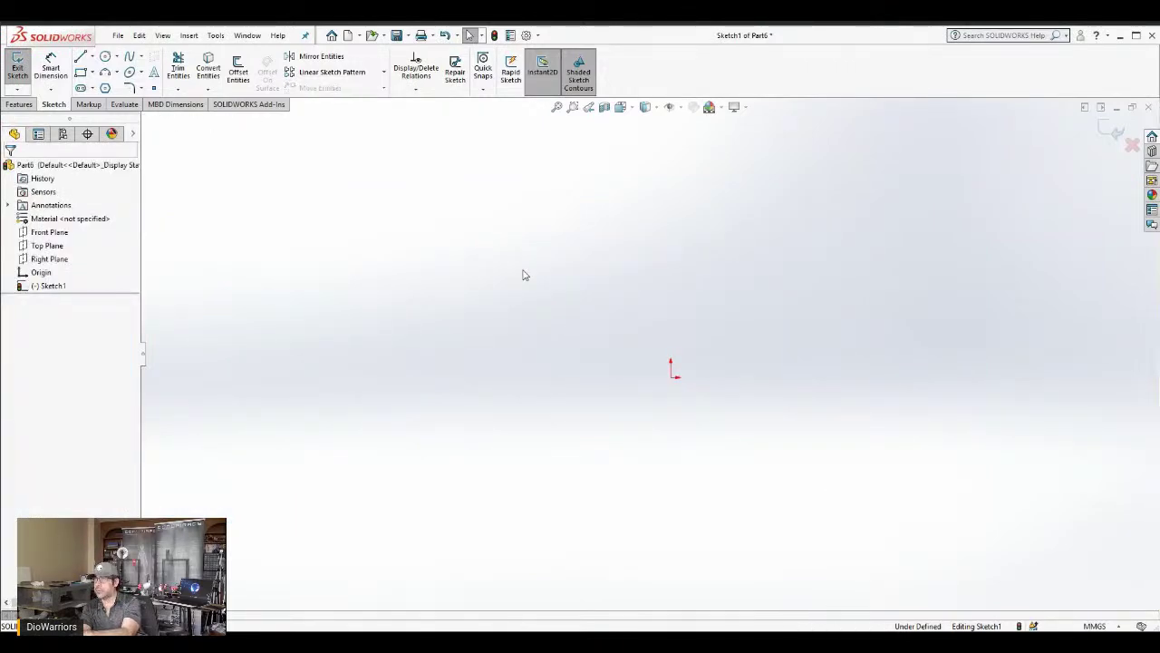
key("ctrl+z")
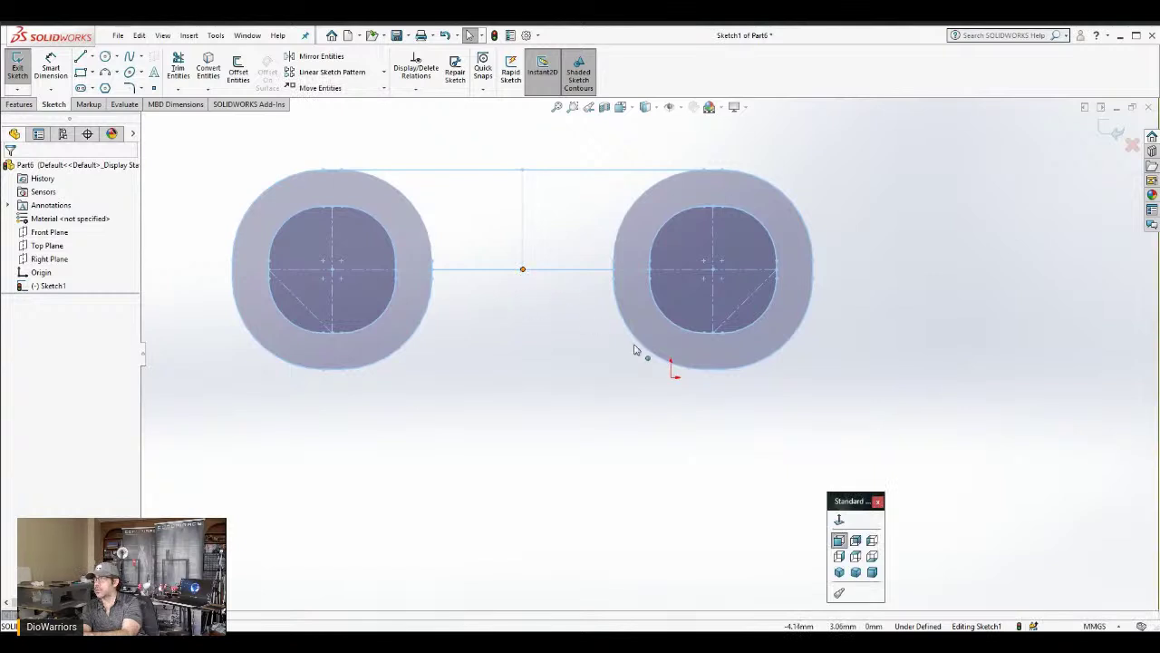
left_click_drag(672, 372, 673, 381)
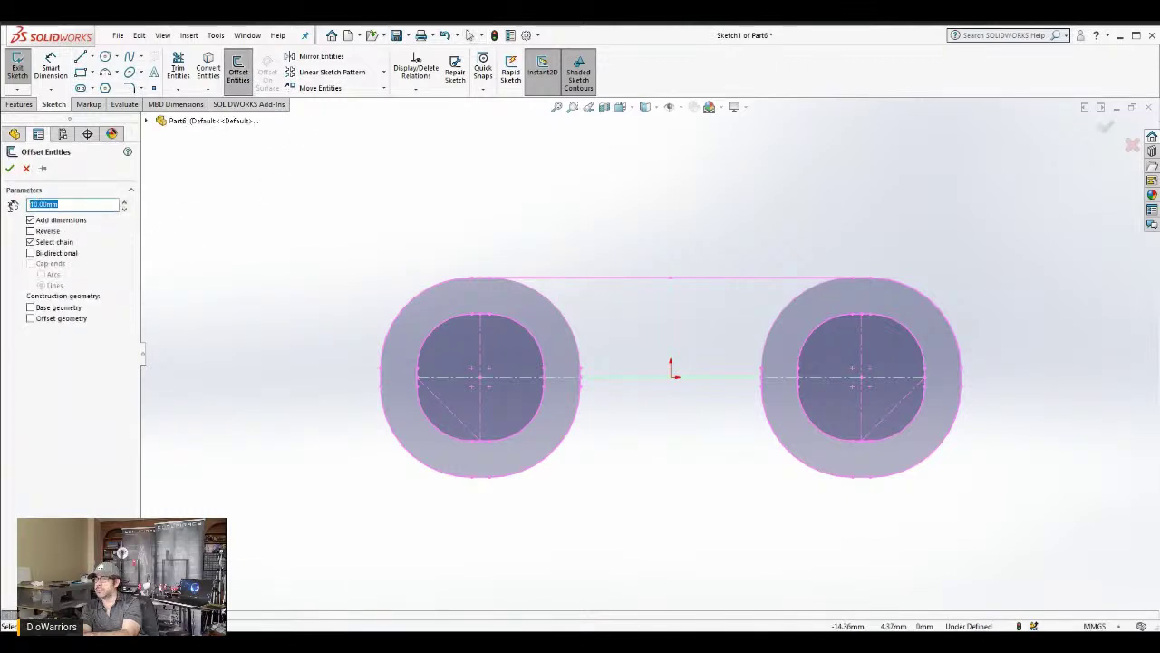
Offset the vertical line through the origin by 2.5 mm in both directions, with dimensions added
type("3")
type(".5")
key("Return")
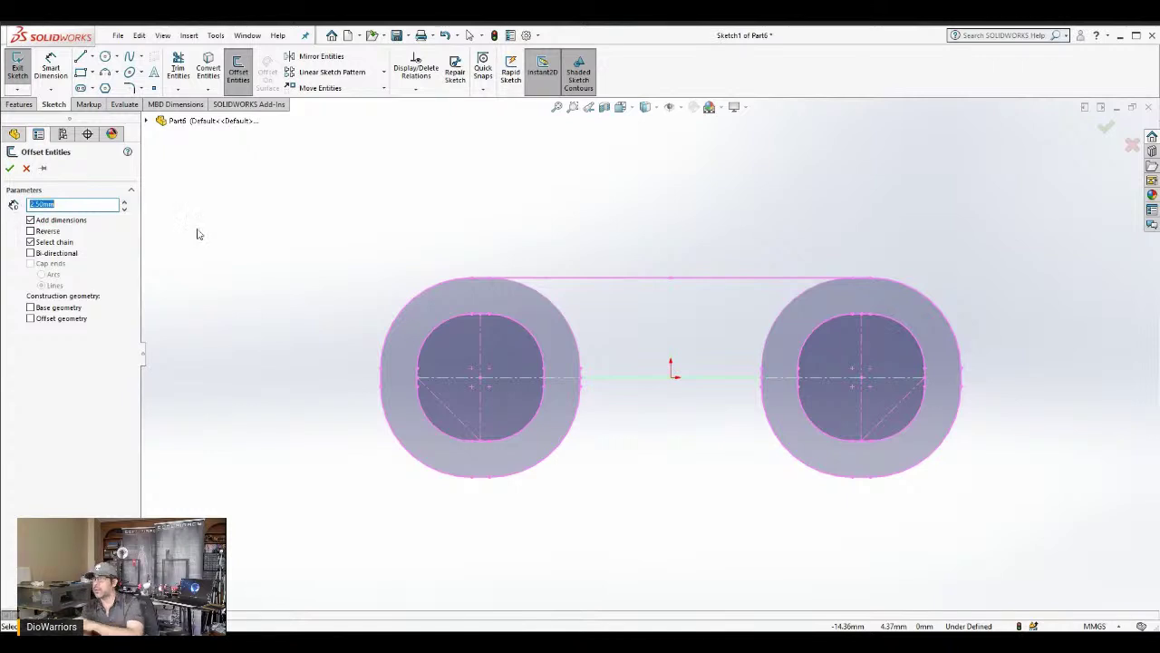
left_click(56, 254)
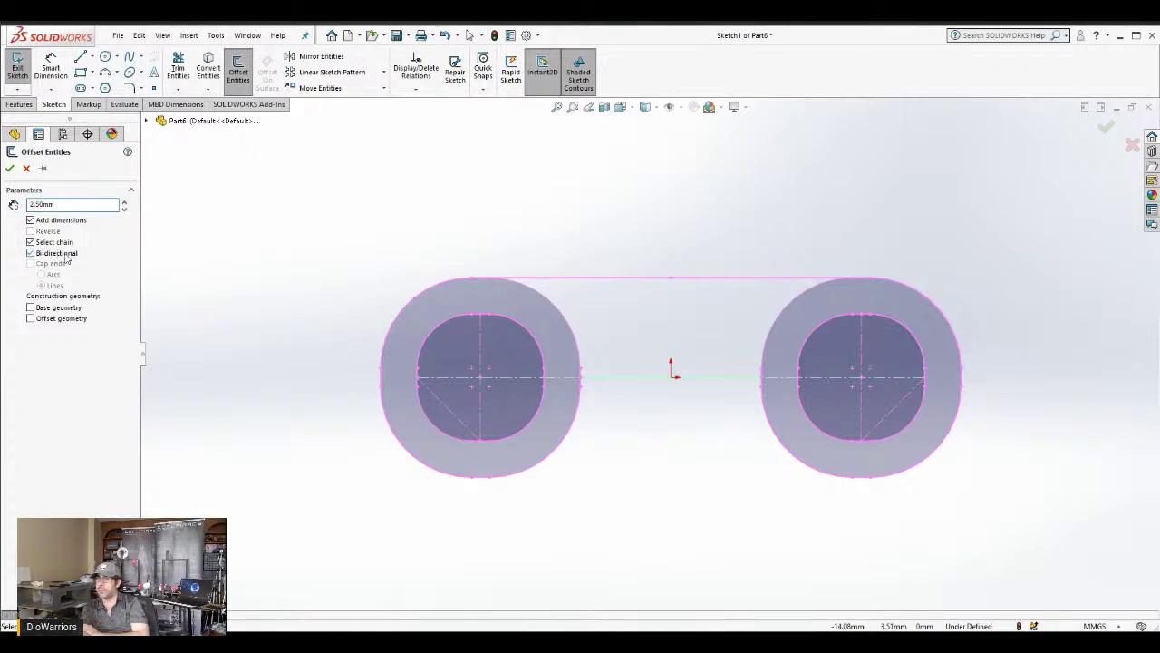
left_click(671, 335)
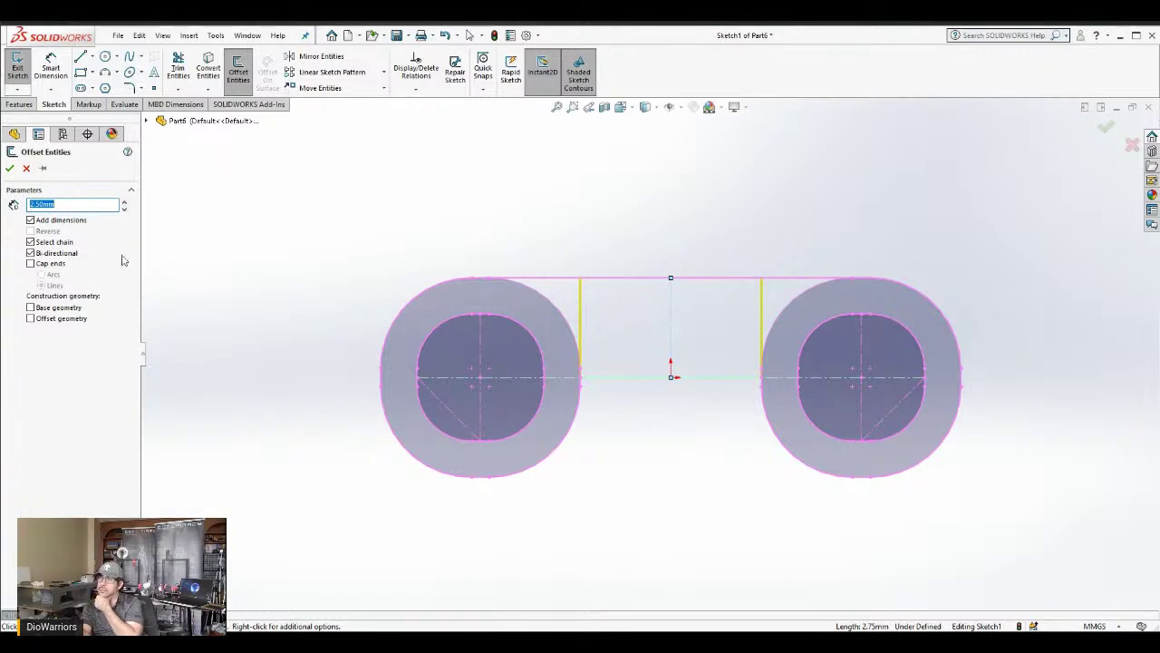
left_click(10, 171)
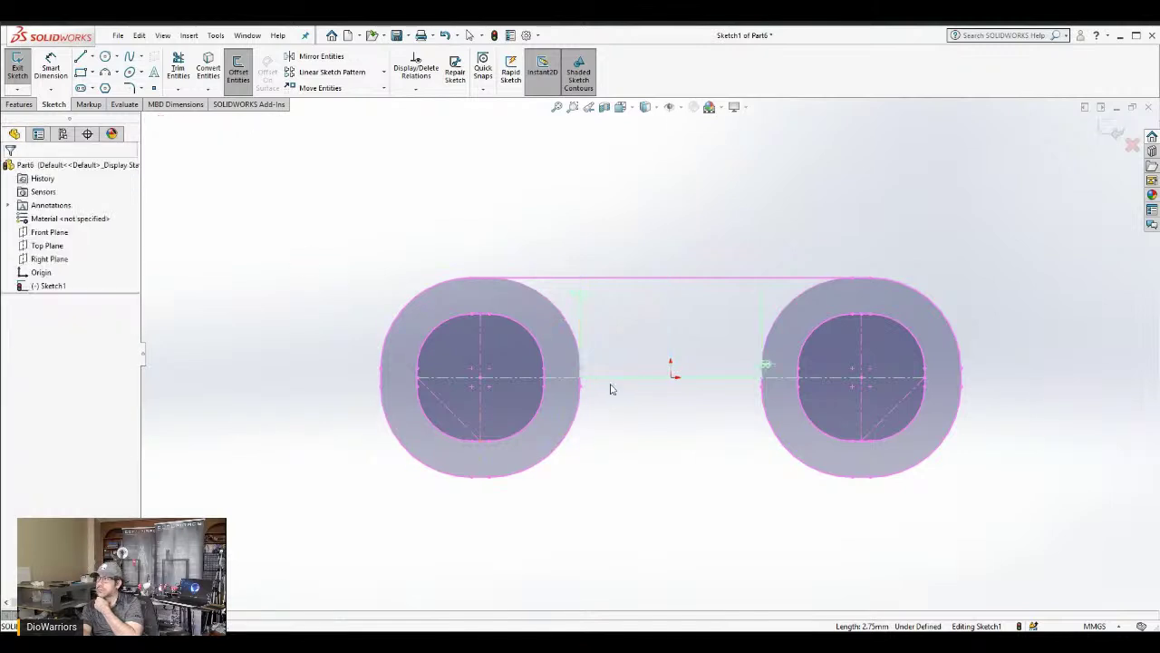
Remove the two offset copies of the vertical line beside the rounded profiles
scroll(620, 385, "down", 5)
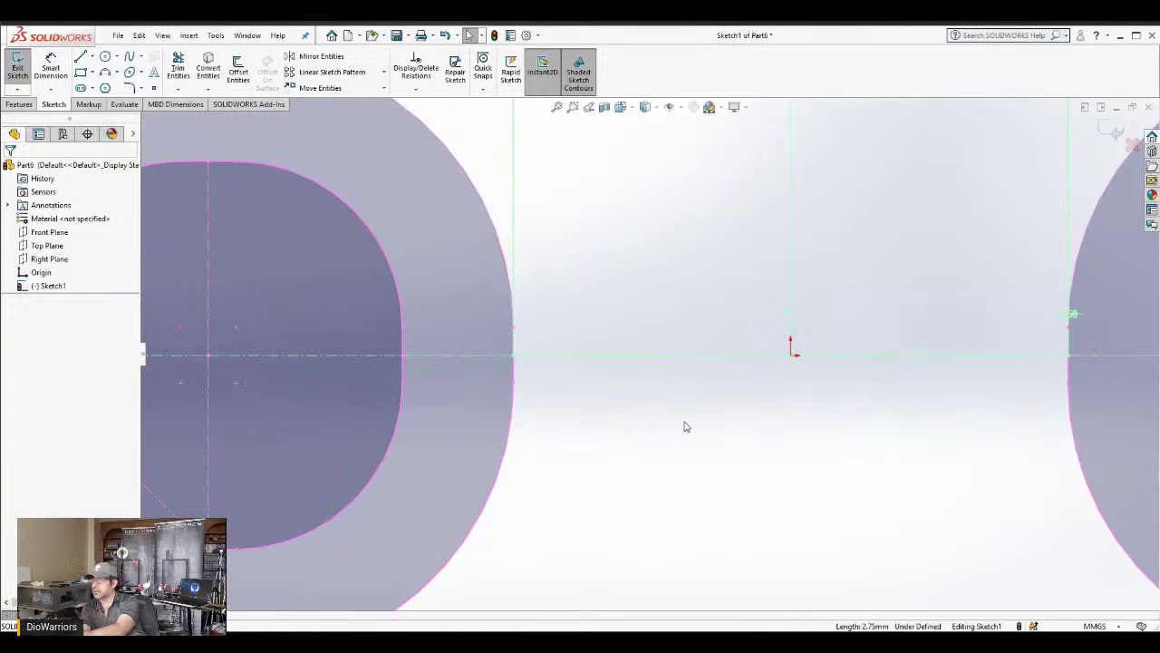
key("space")
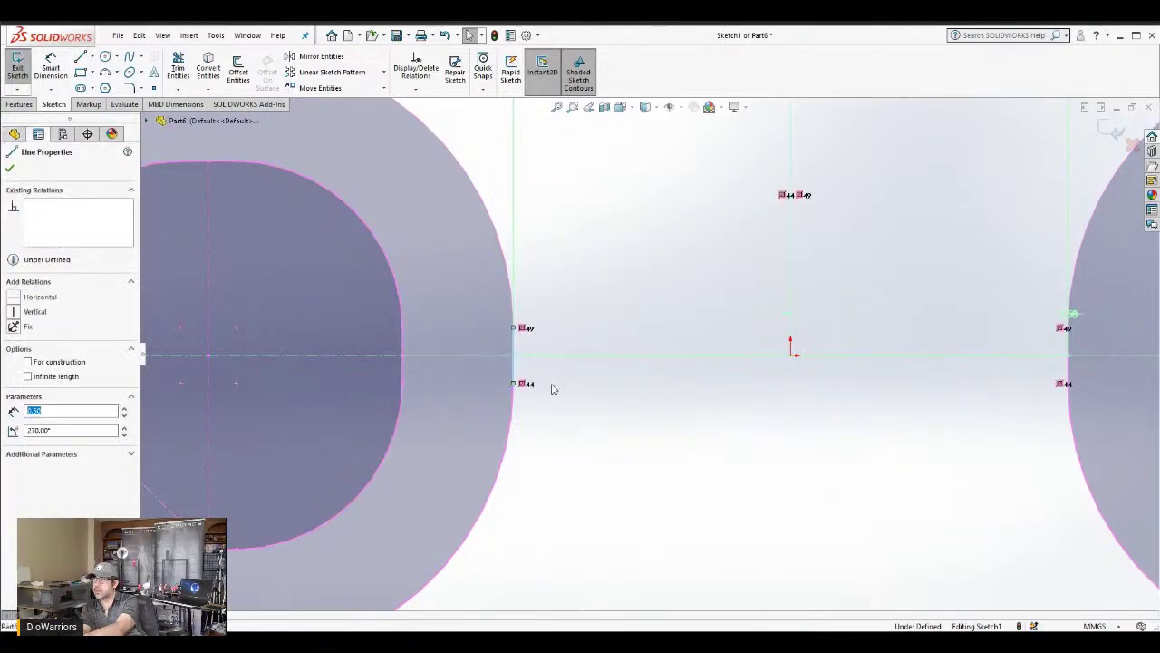
key("space")
key("Escape")
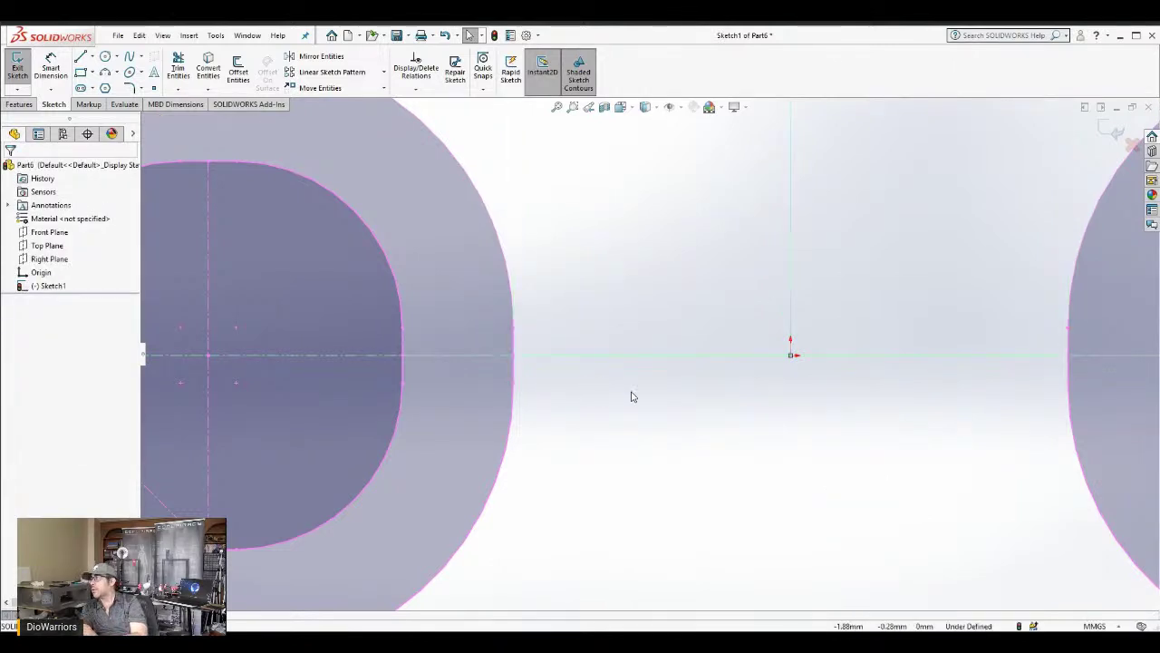
key("Escape")
Delete the left rounded profile pair, keeping the two horizontal connecting lines
scroll(712, 384, "up", 5)
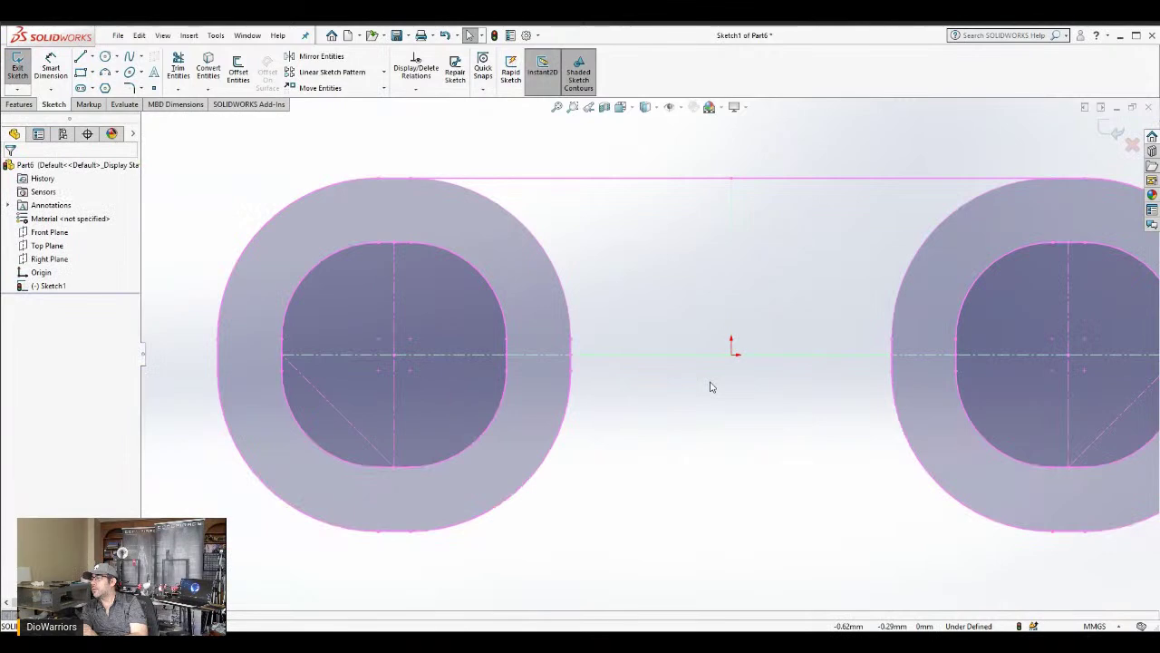
scroll(800, 359, "down", 2)
scroll(799, 357, "up", 1)
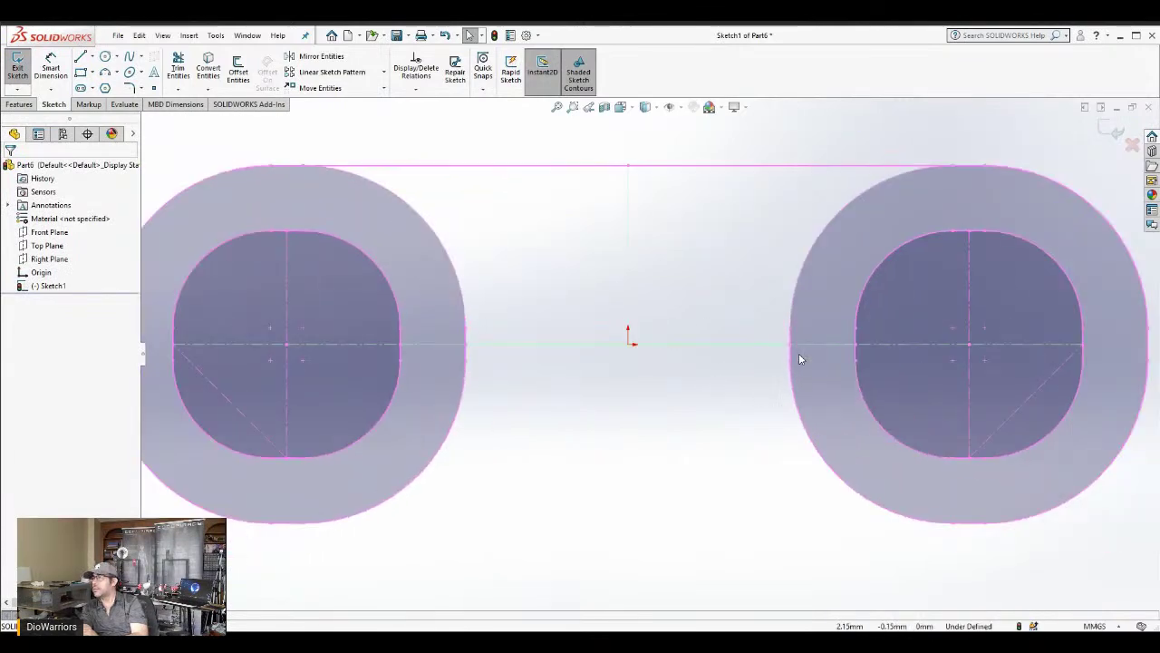
scroll(799, 352, "up", 2)
scroll(733, 326, "down", 3)
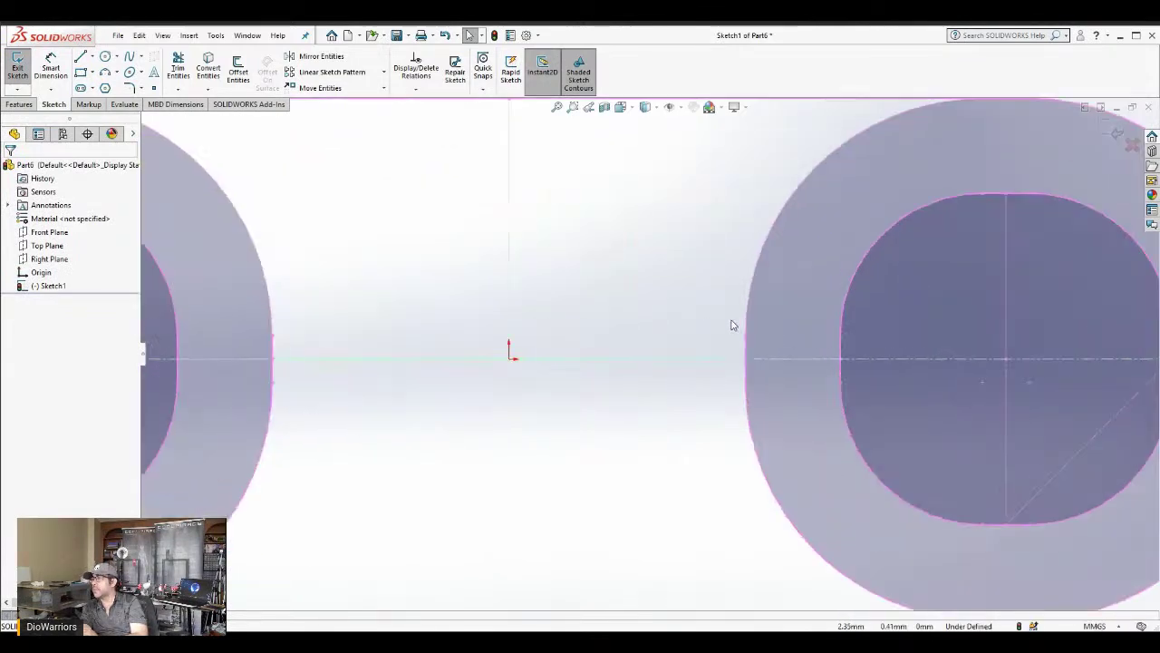
key("f")
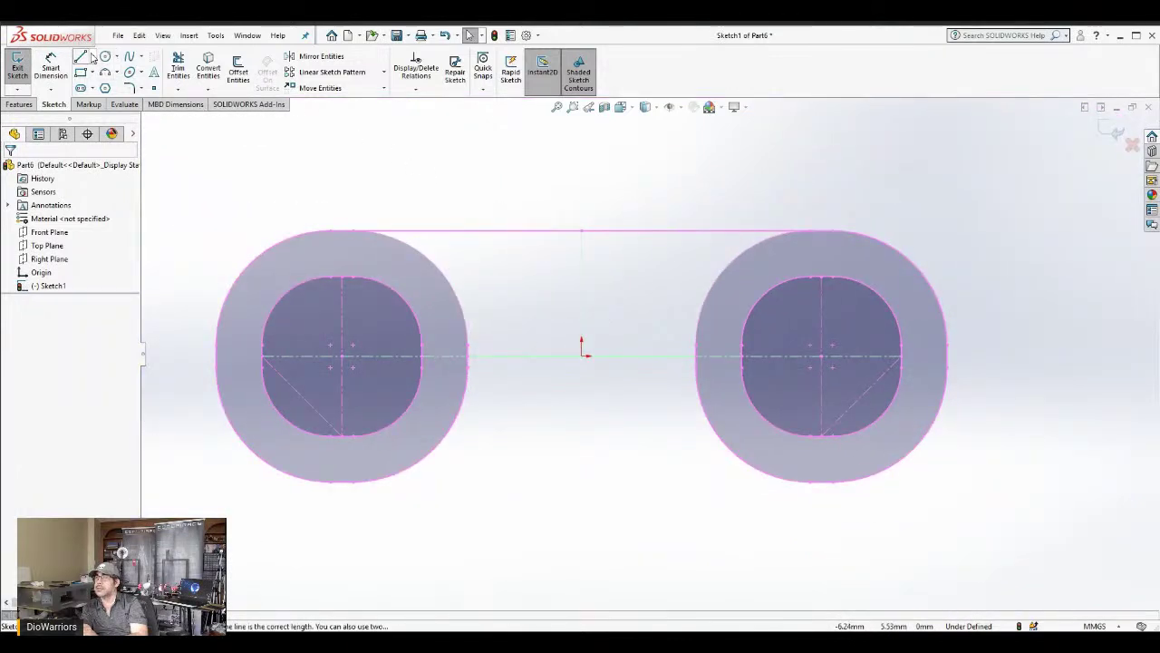
left_click_drag(188, 167, 531, 494)
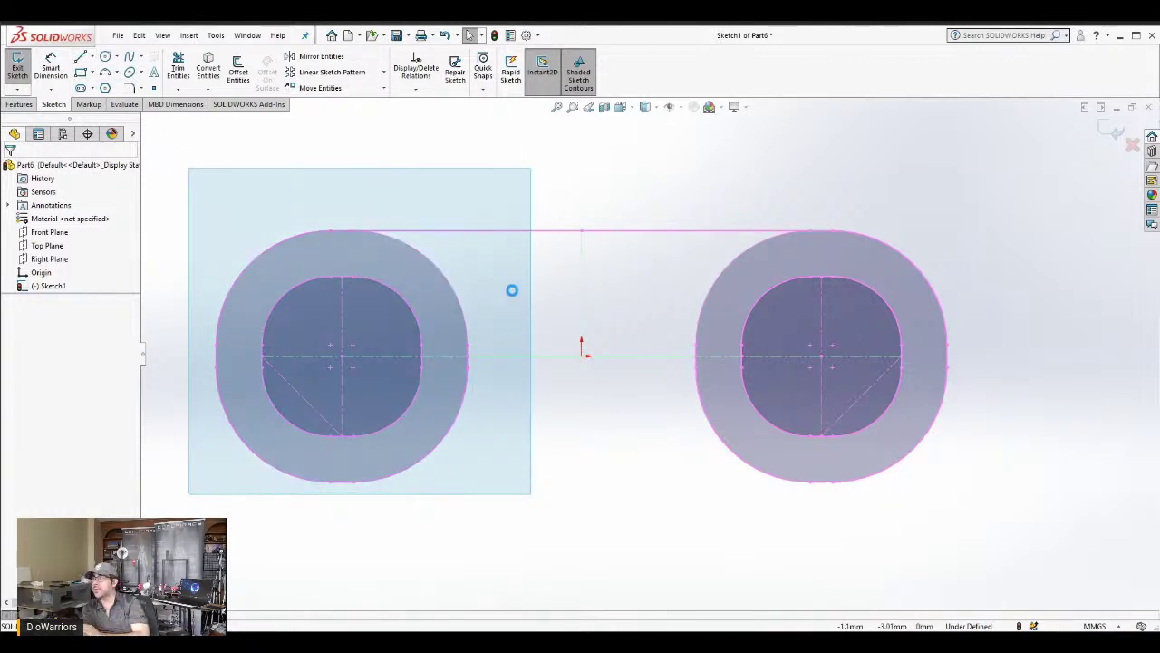
key("Delete")
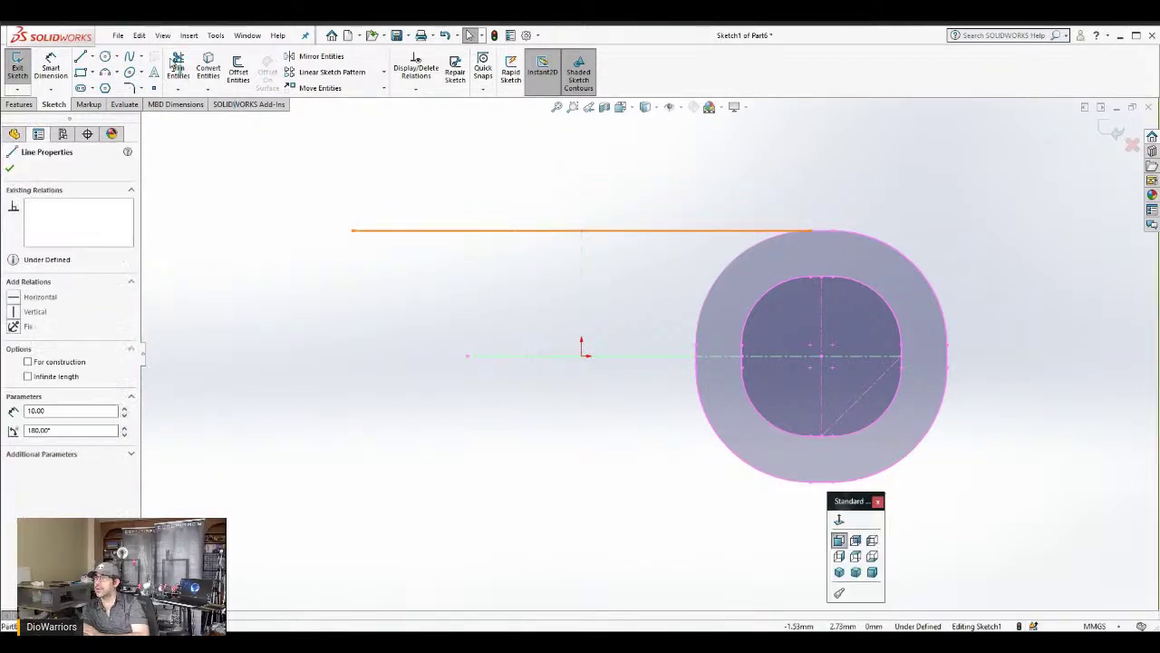
Trim both horizontal connecting lines back to the vertical line through the origin
left_click(179, 63)
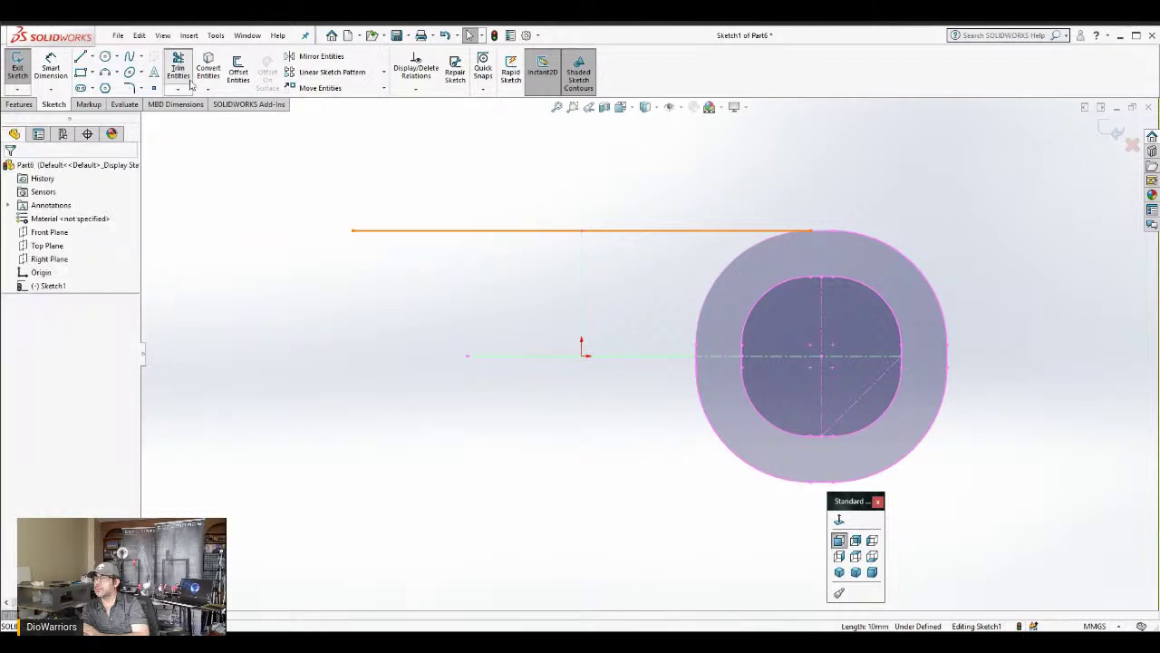
left_click(459, 234)
left_click(508, 358)
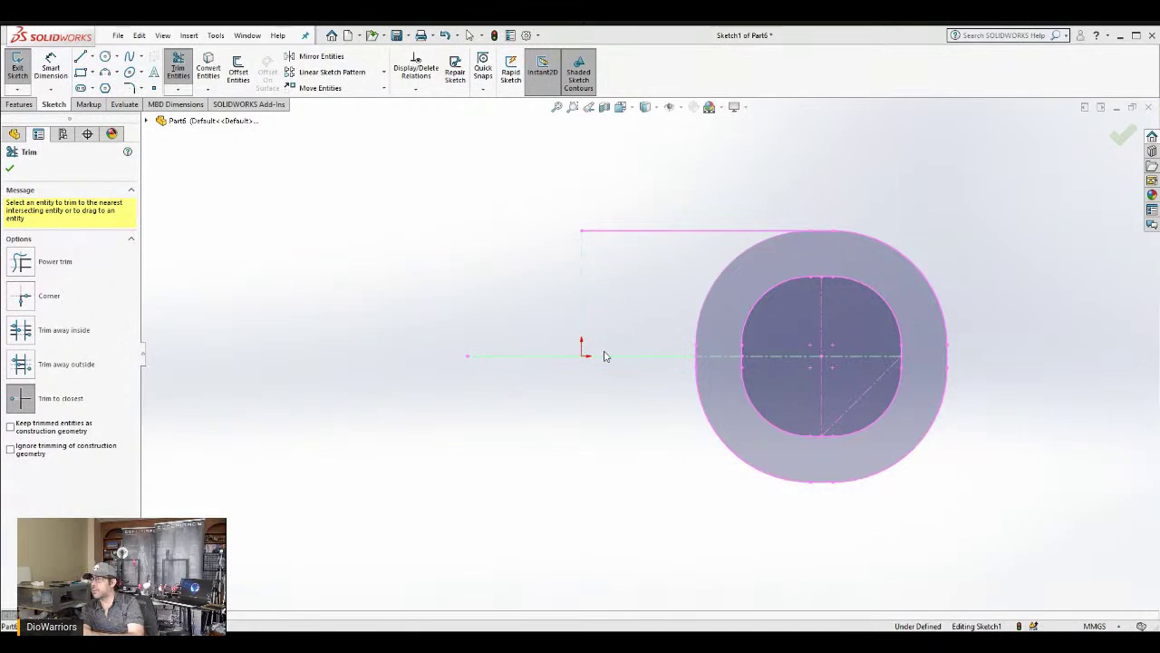
scroll(709, 339, "down", 3)
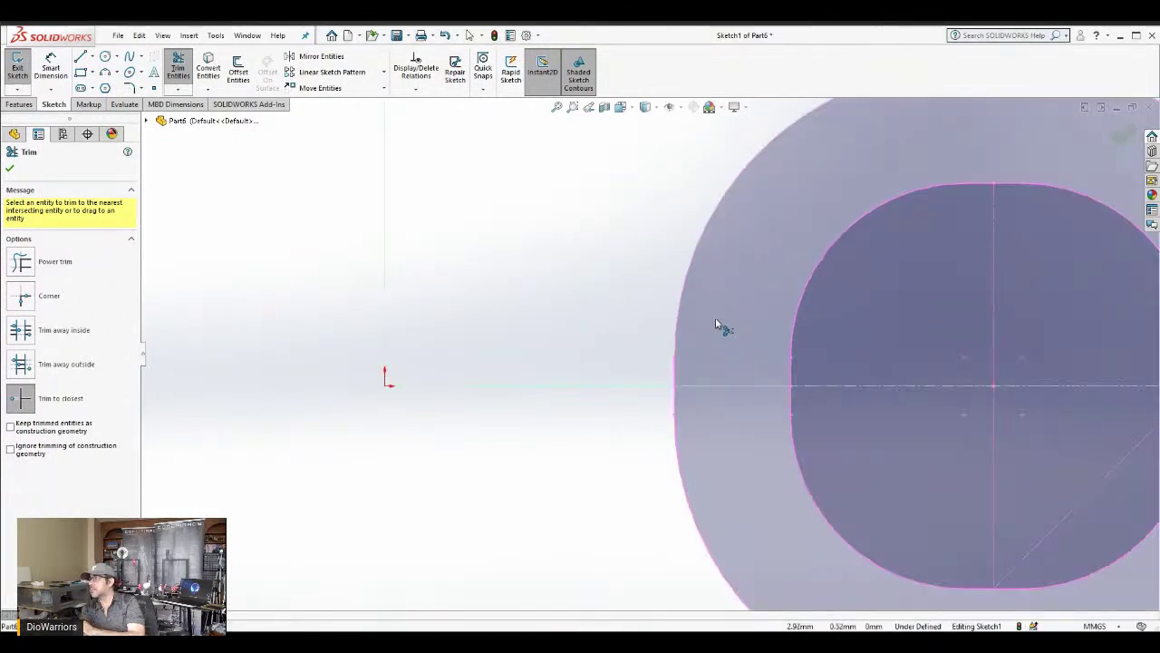
Trim the short straight segment above the centreline on the left side of the outer profile
left_click(674, 378)
scroll(759, 381, "up", 1)
scroll(828, 342, "up", 4)
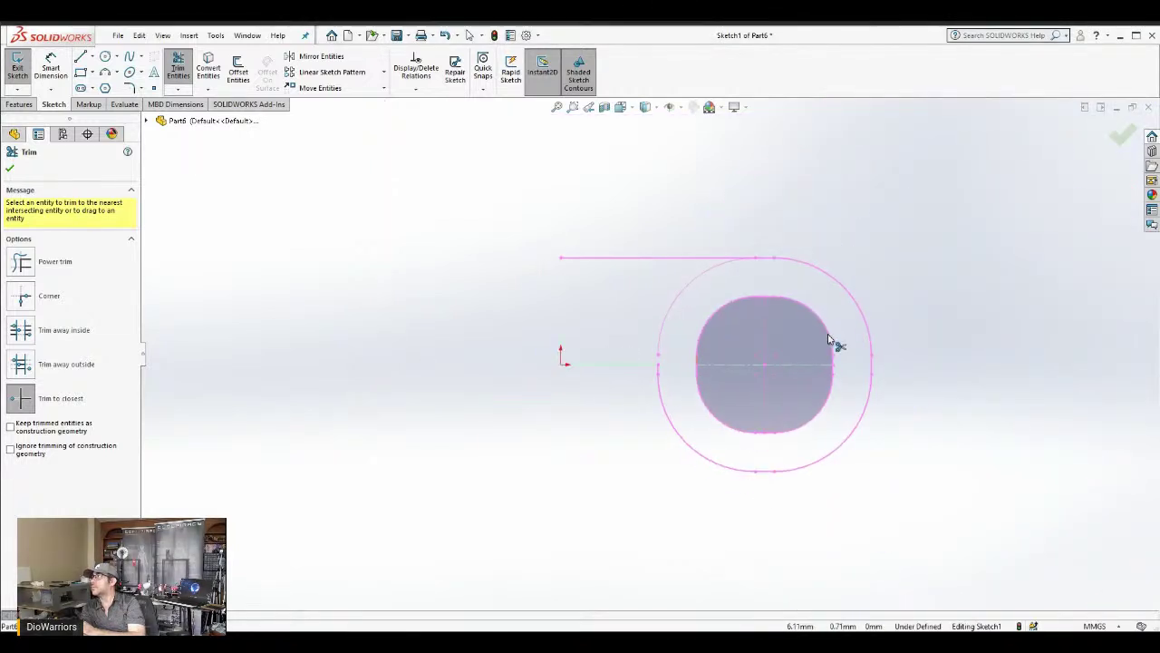
scroll(774, 308, "down", 4)
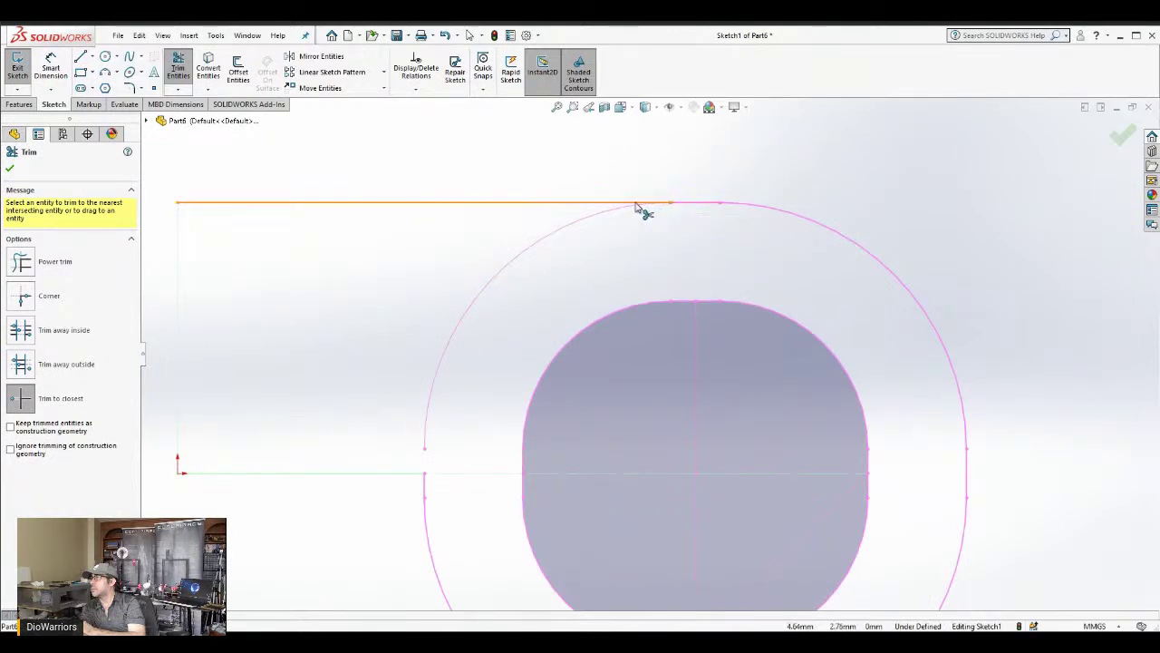
key("Escape")
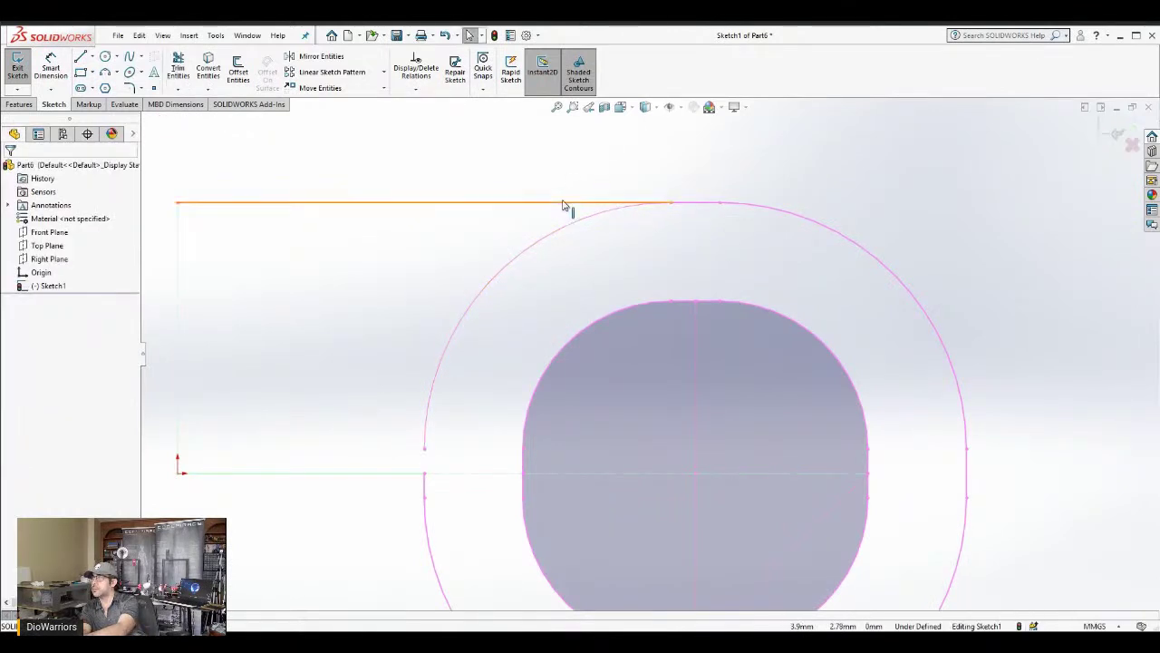
Draw a 1 mm vertical construction line from the midpoint of the inner profile's upper edge up to the outer profile
key("space")
left_click(562, 203)
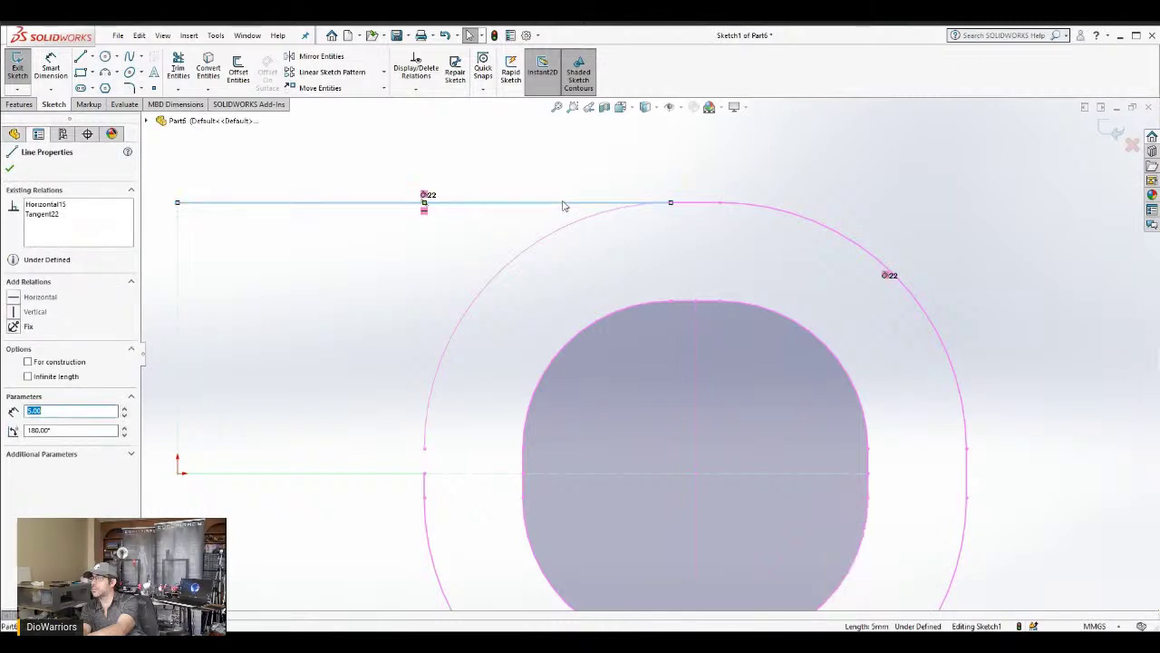
key("l")
left_click(695, 301)
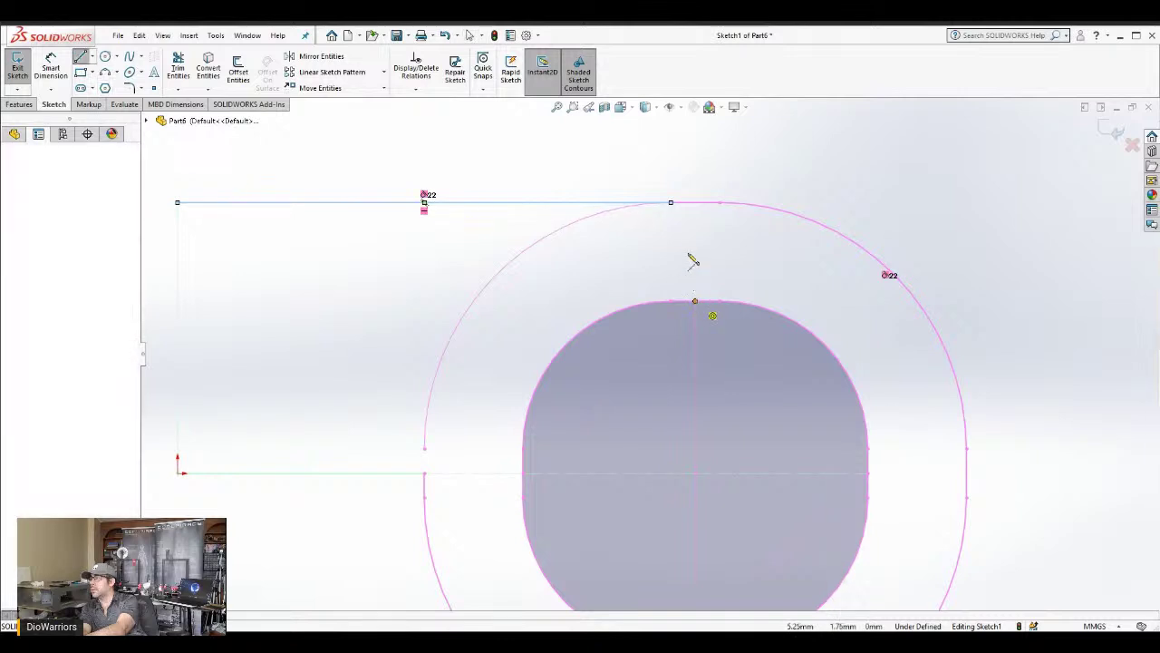
left_click(695, 204)
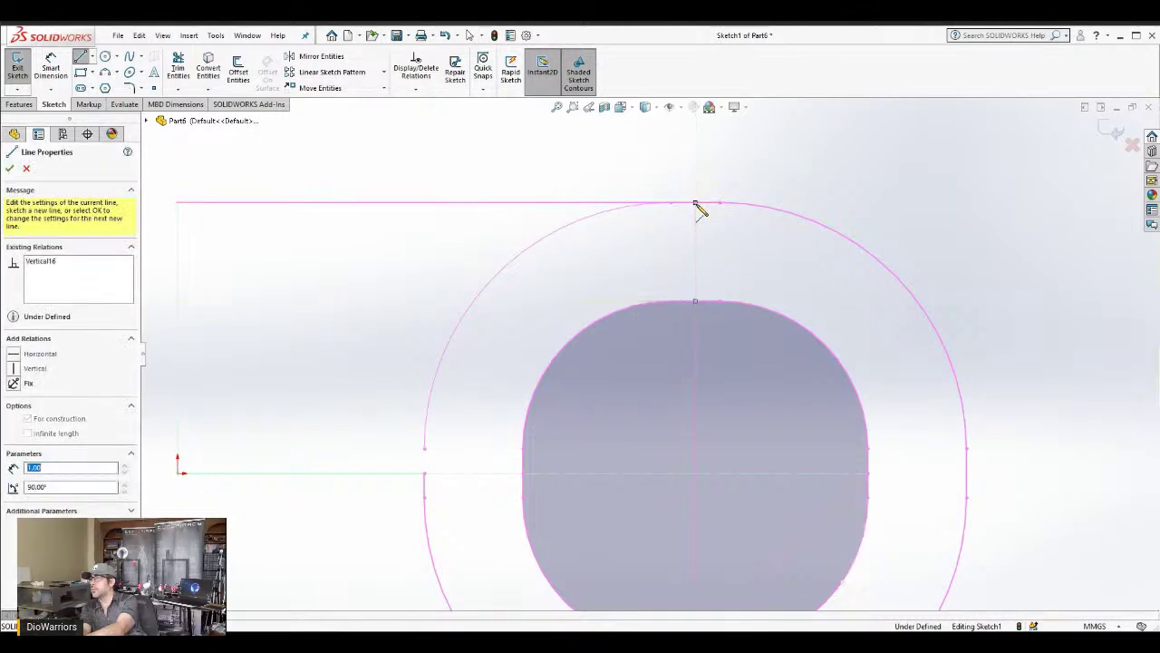
key("Escape")
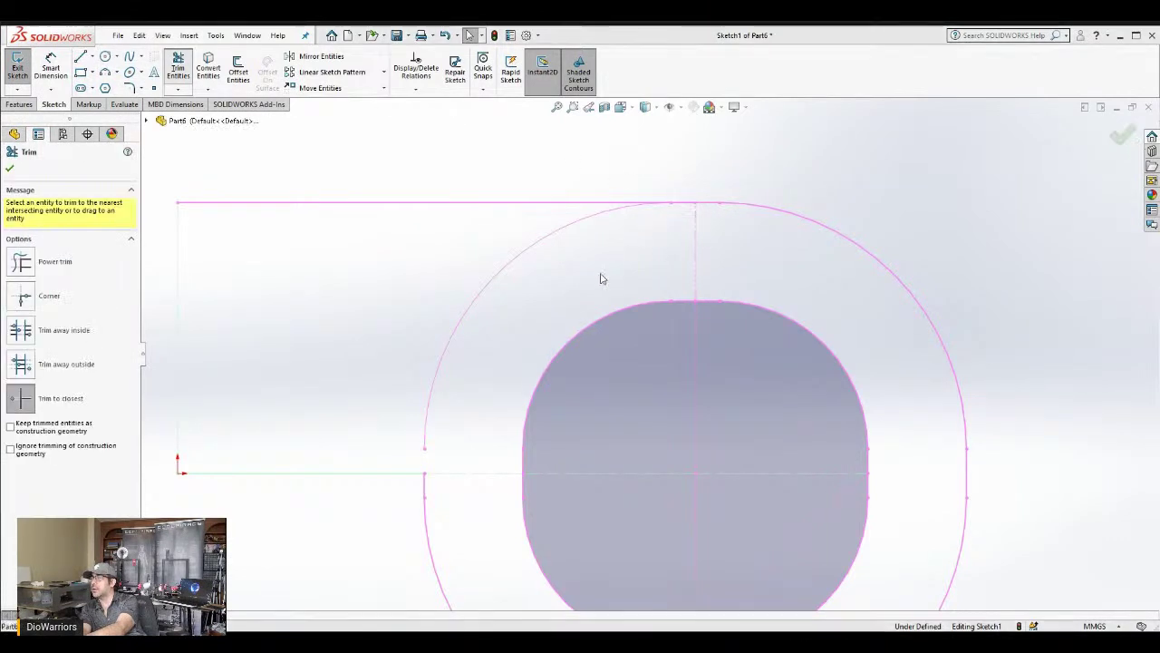
Trim the short straight segment atop the outer profile between its upper-left arc and the vertical construction line
left_click(567, 201)
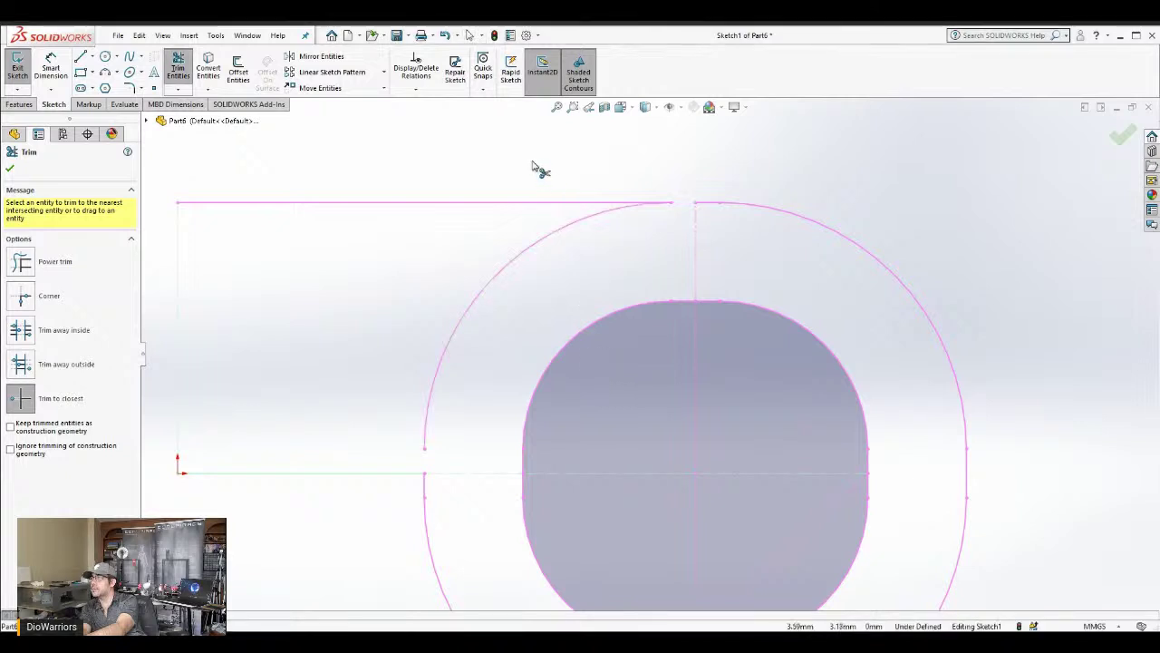
key("Escape")
Convert the outer profile's upper-left arc to construction geometry
left_click(526, 266)
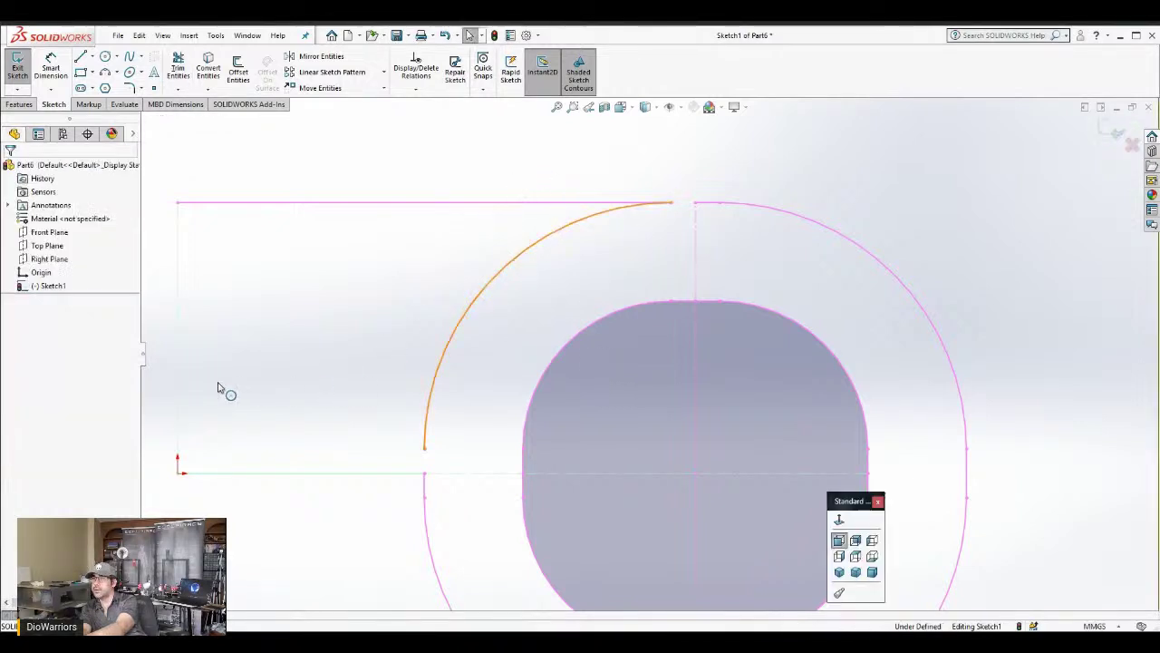
left_click(27, 331)
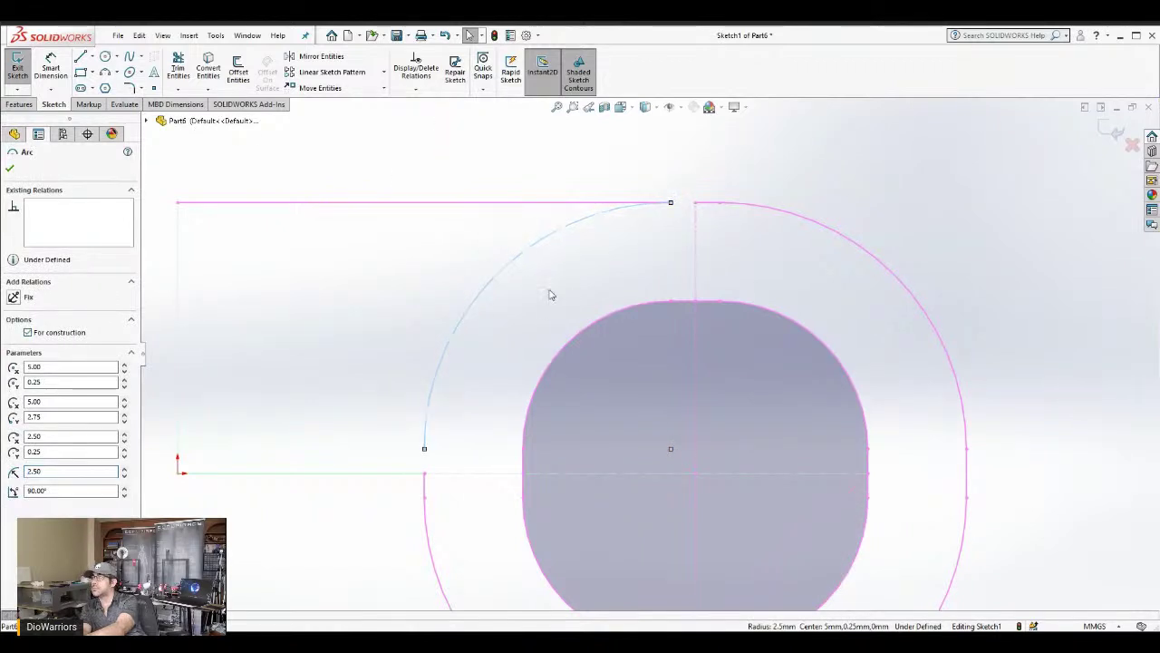
left_click(530, 172)
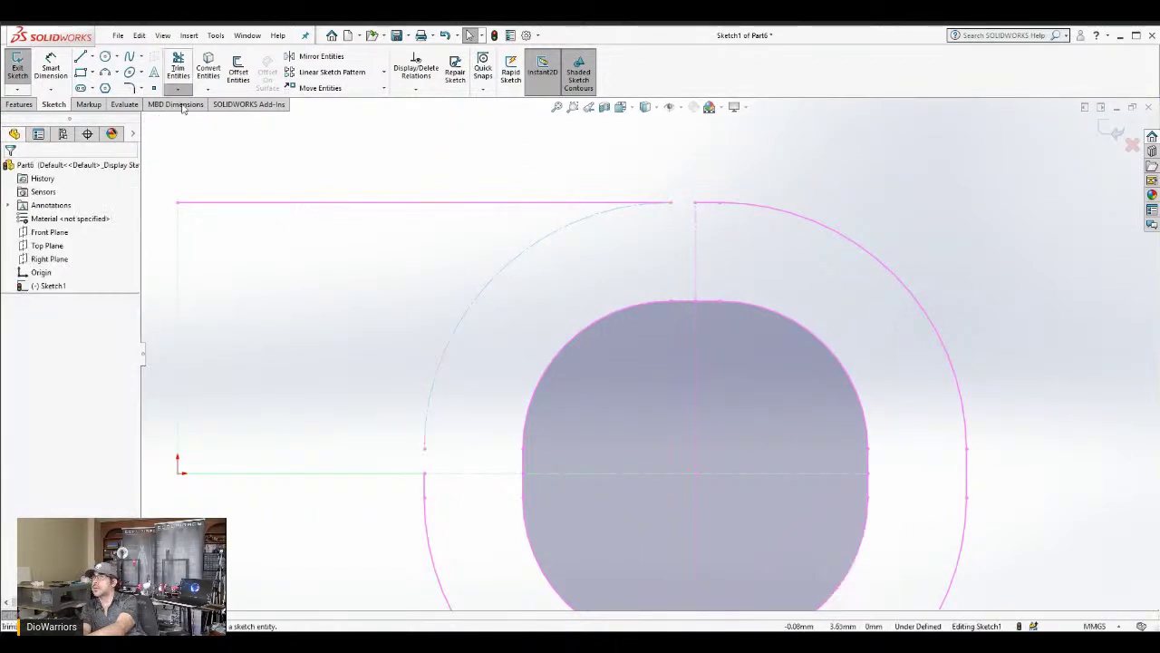
Extend the upper horizontal line to the vertical construction line above the inner profile
key("t")
left_click(673, 205)
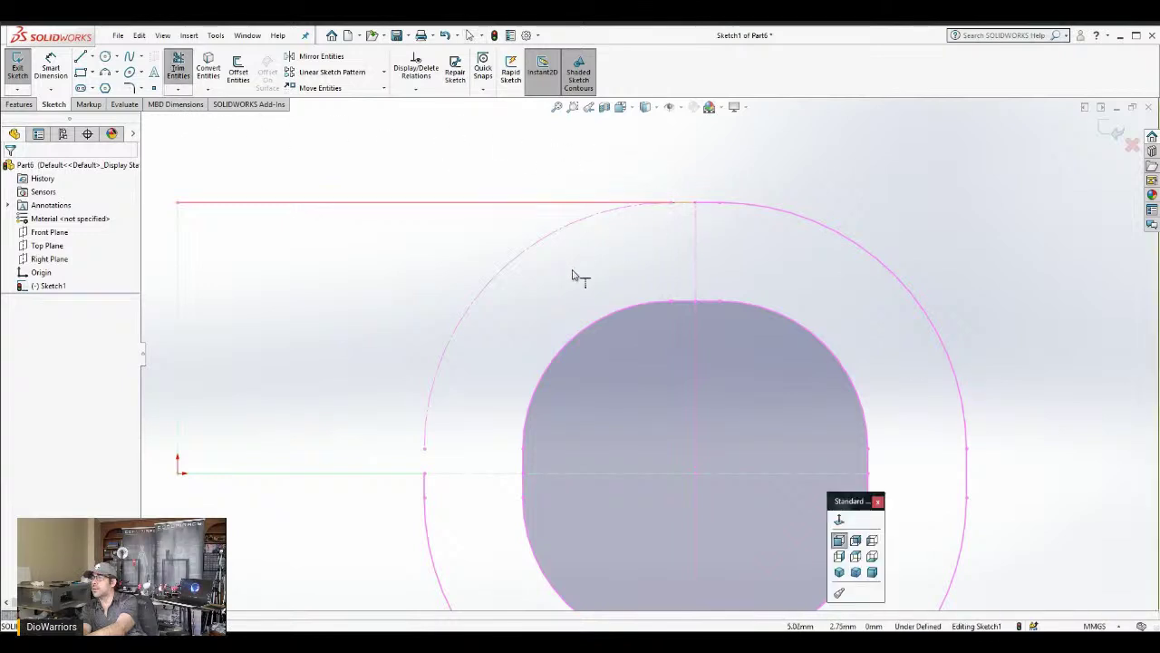
key("Escape")
scroll(487, 305, "up", 4)
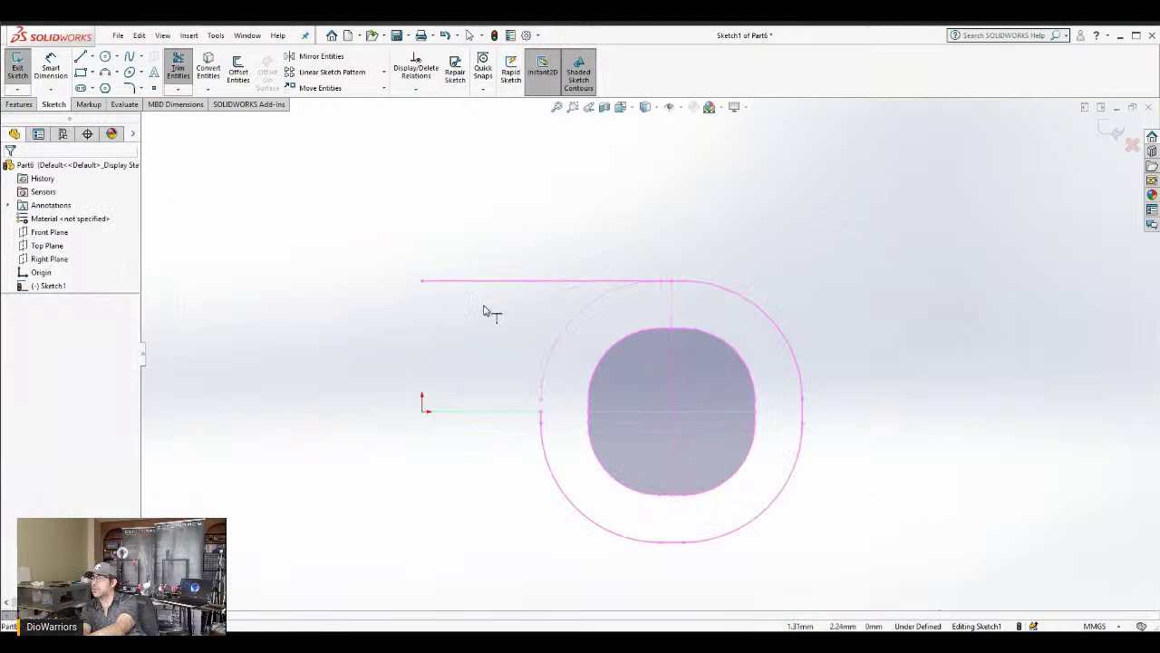
scroll(484, 311, "down", 2)
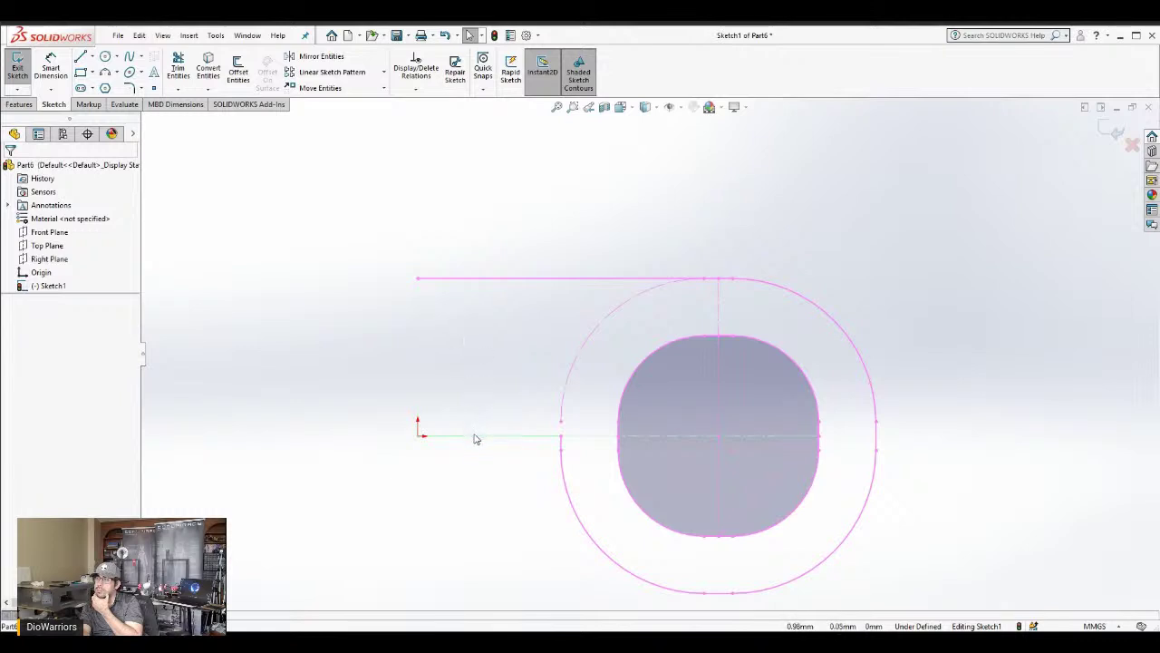
key("space")
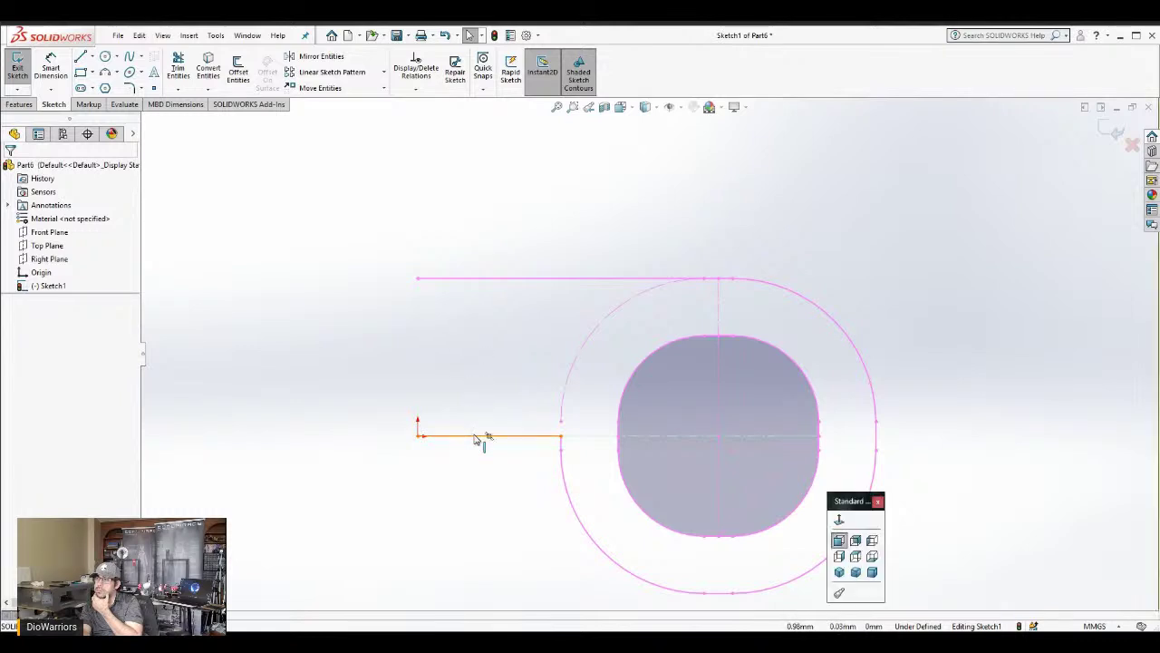
left_click(474, 438)
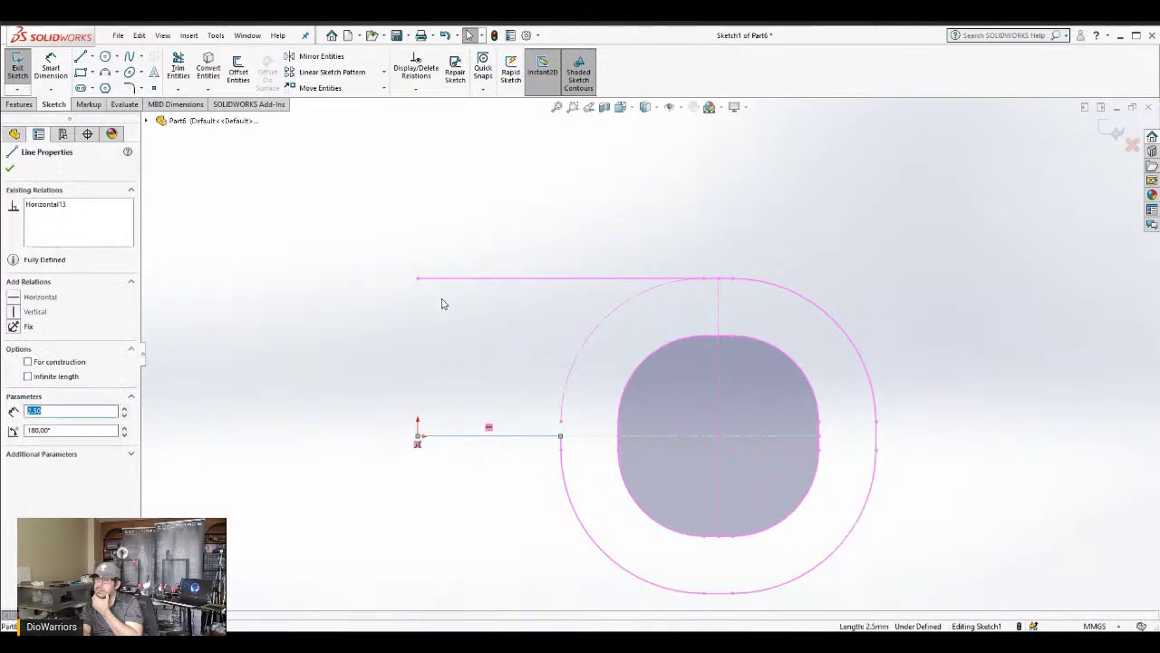
key("space")
key("Escape")
Mirror all the sketch entities about the vertical line through the origin, keeping the originals
mouse_move(371, 228)
left_mouse_down()
mouse_move(1121, 533)
mouse_move(1121, 600)
left_mouse_up()
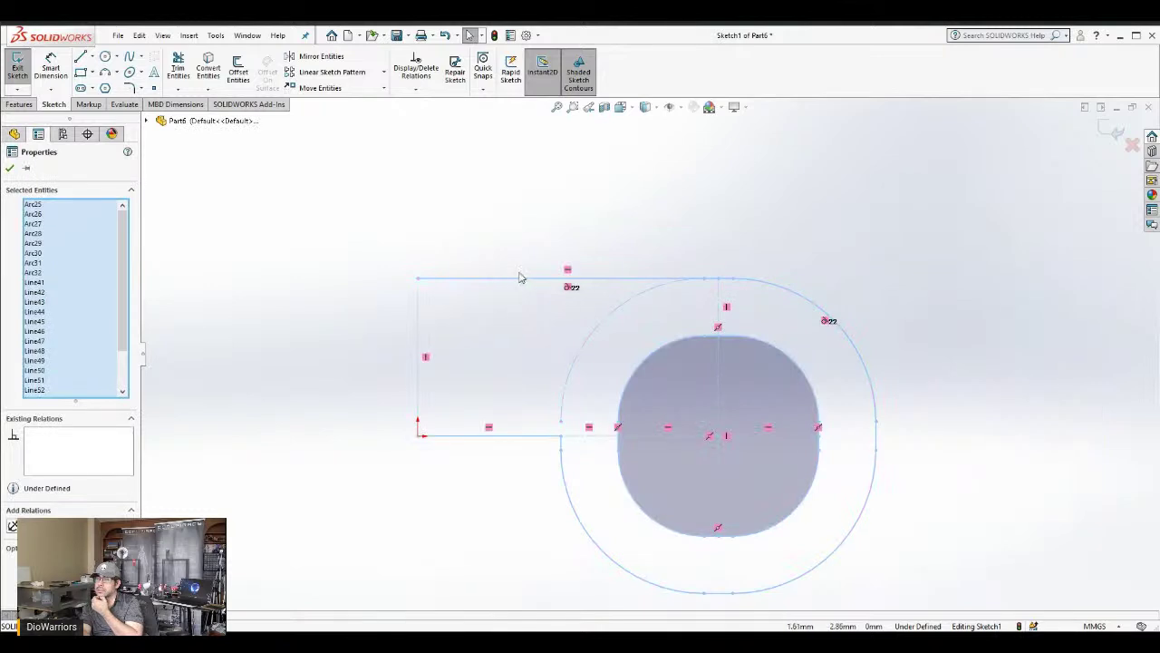
left_click(317, 58)
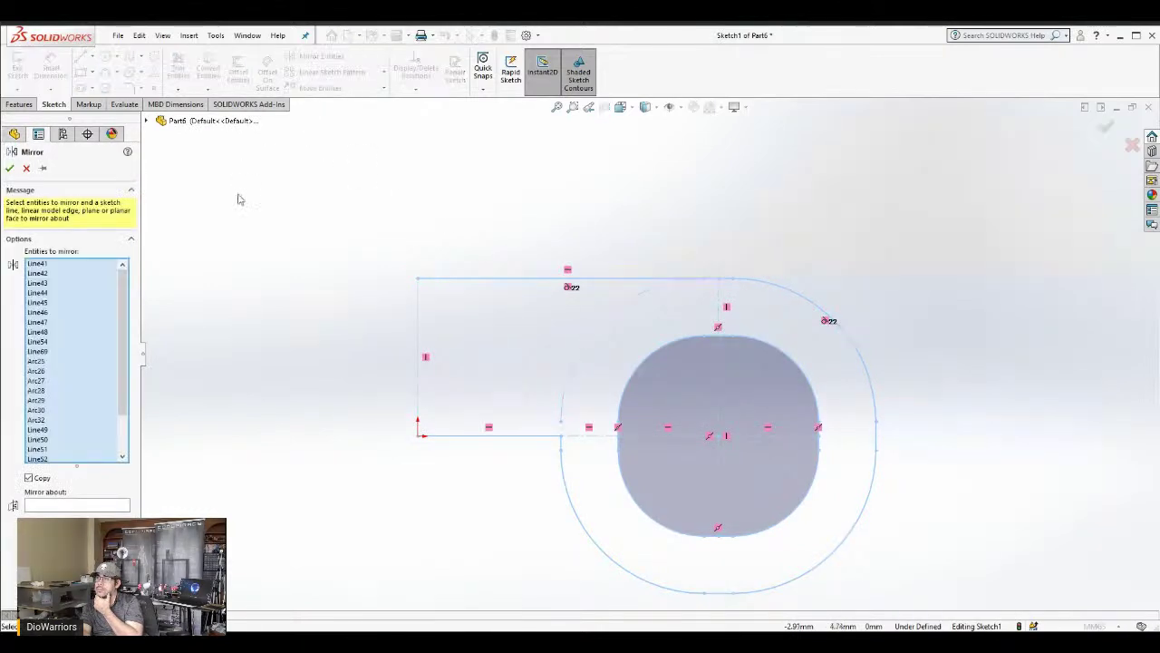
left_click(85, 506)
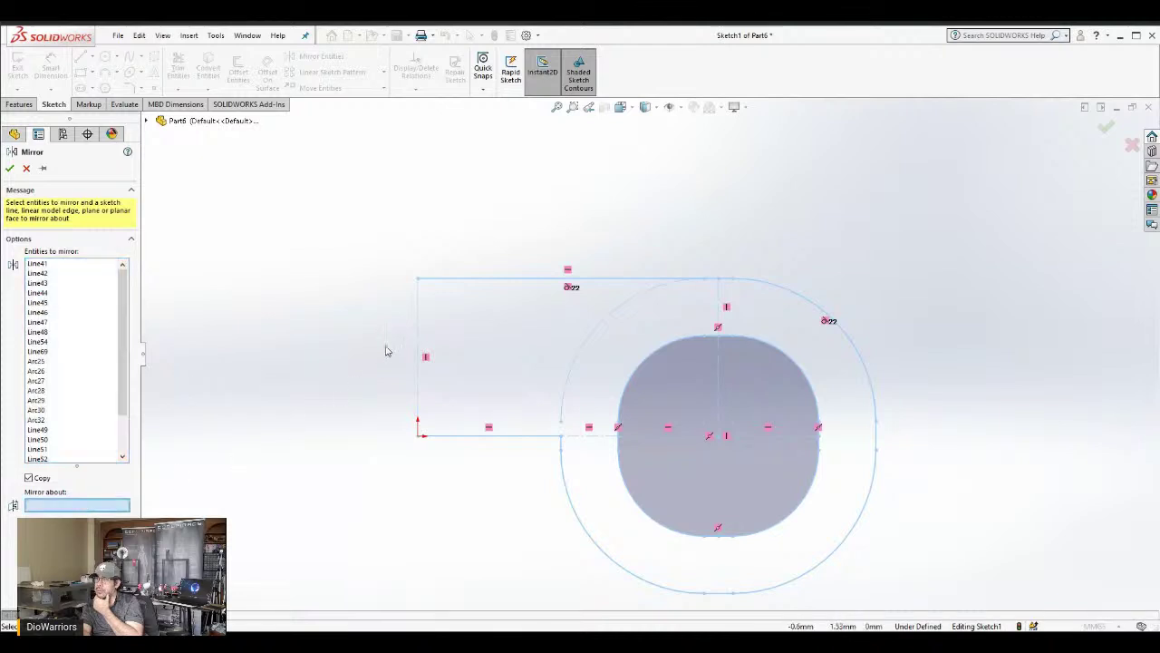
left_click(419, 302)
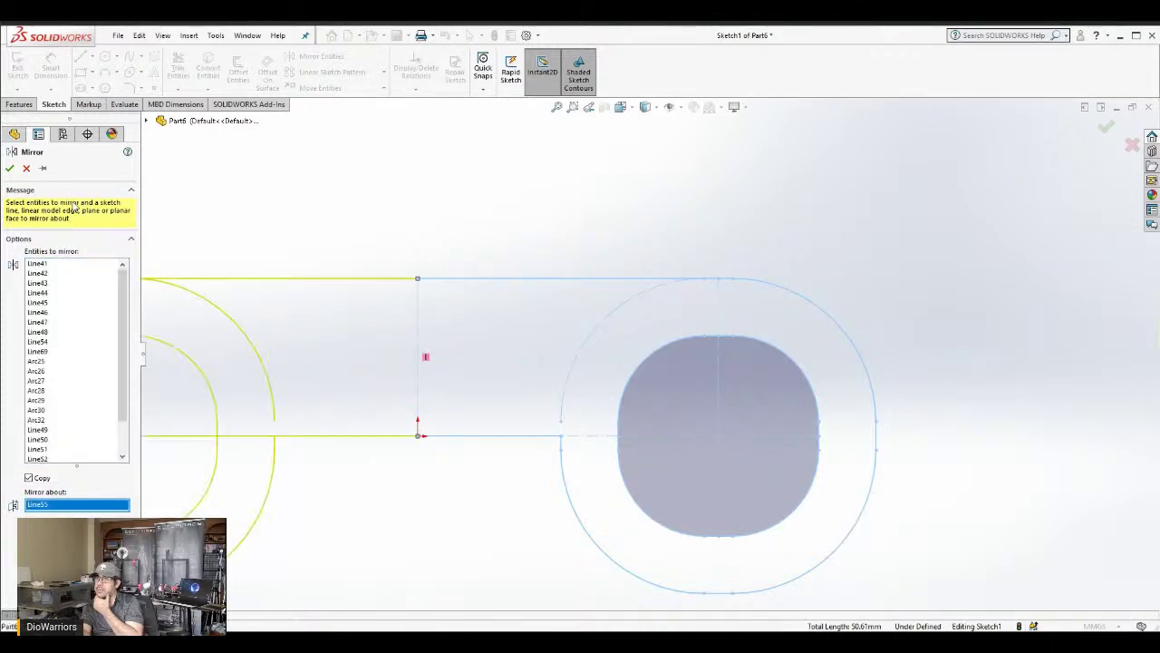
left_click(15, 171)
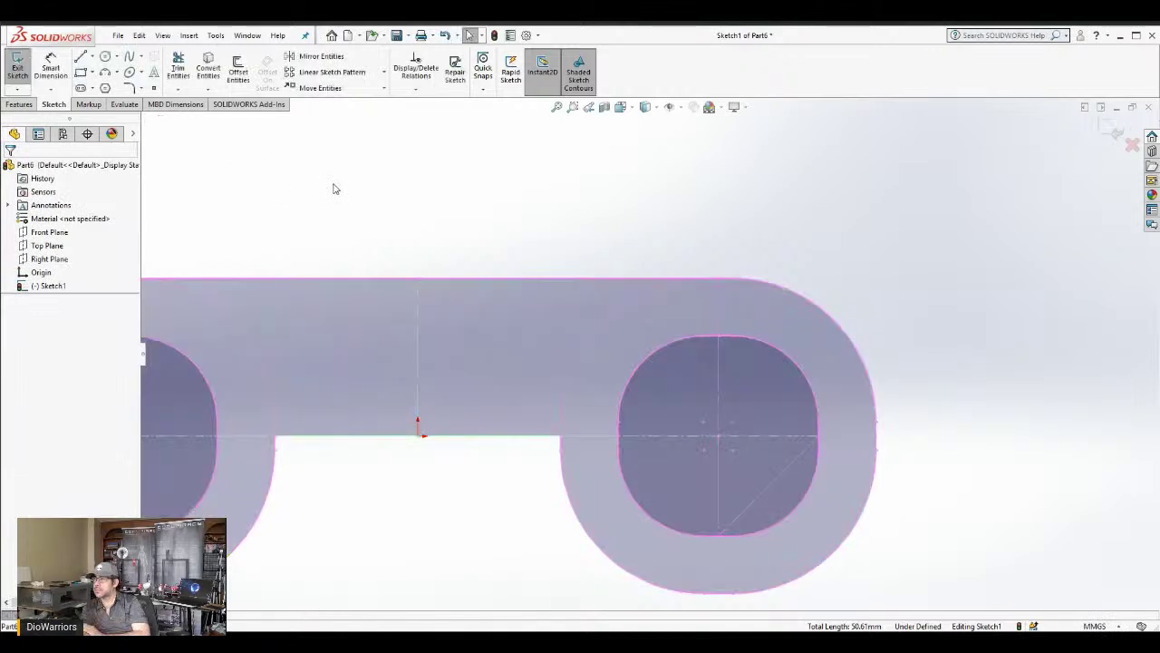
key("f")
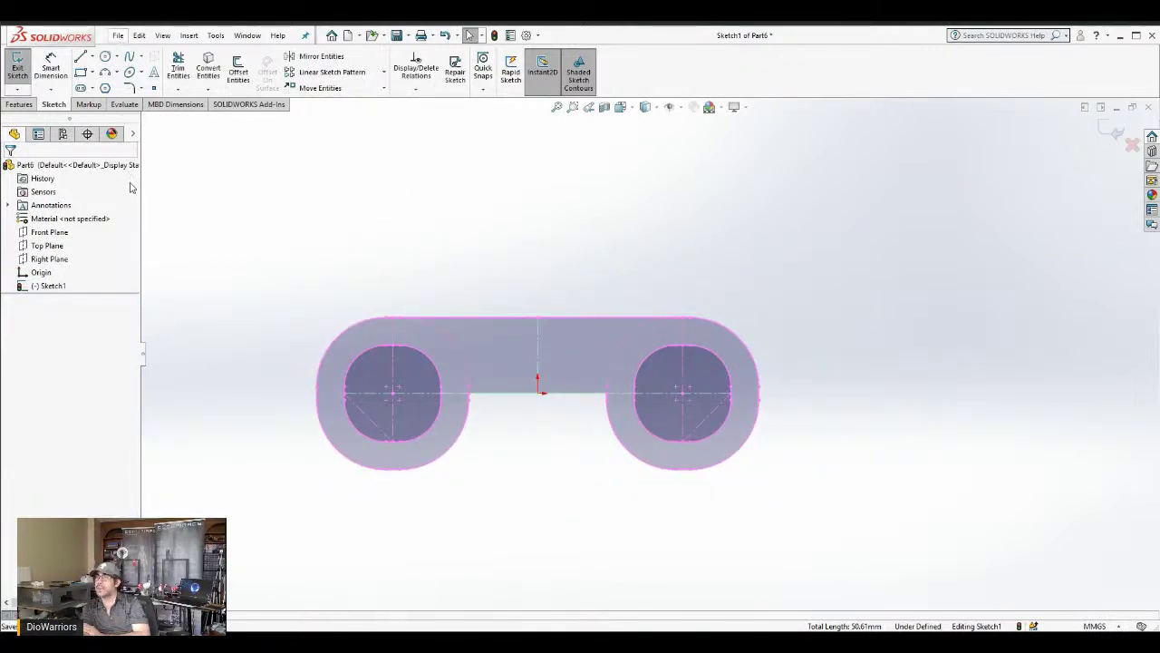
Extrude the double-ring profile 20 mm with the Mid Plane end condition and save the part as C-Clip A - 1-1
left_click(20, 104)
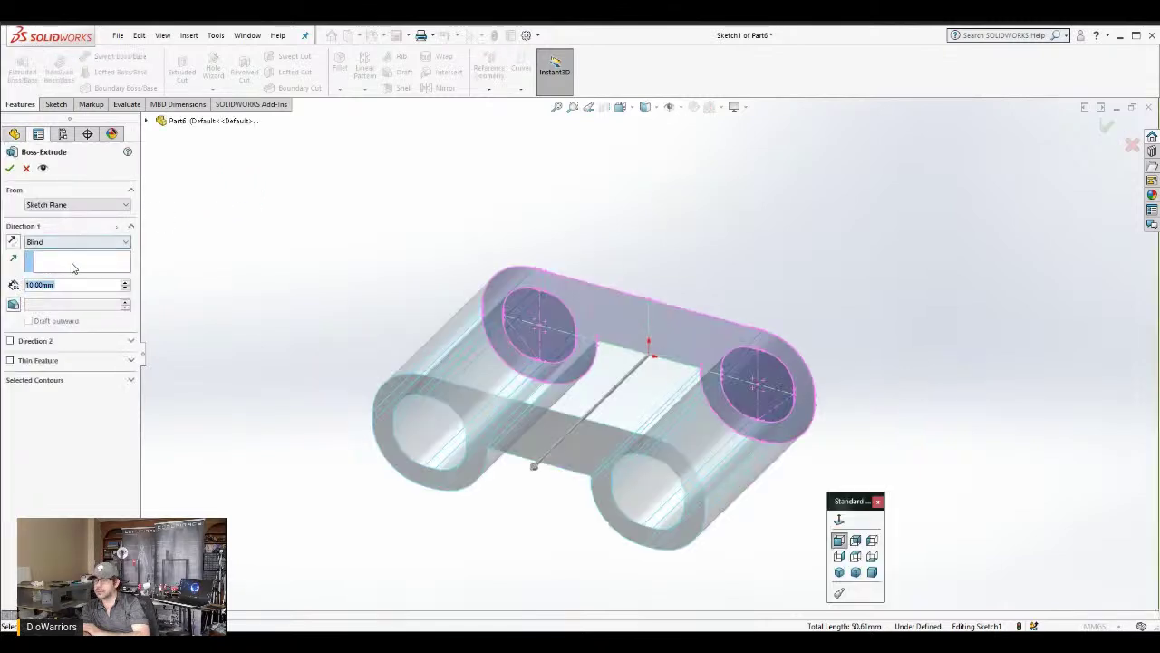
type("20")
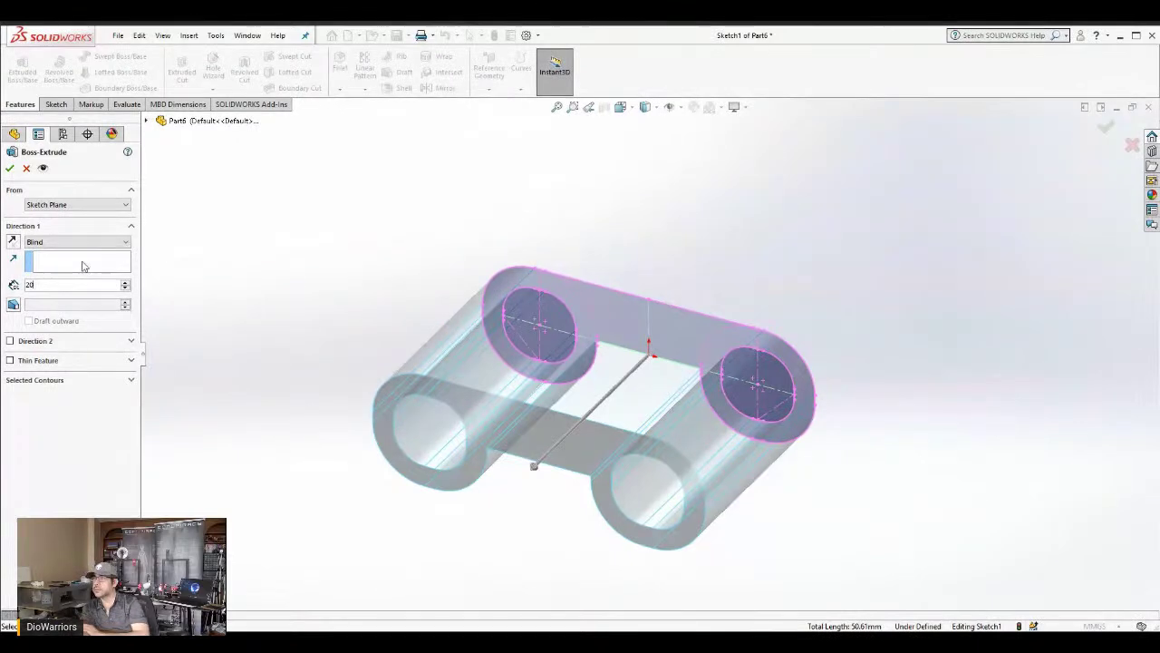
key("Return")
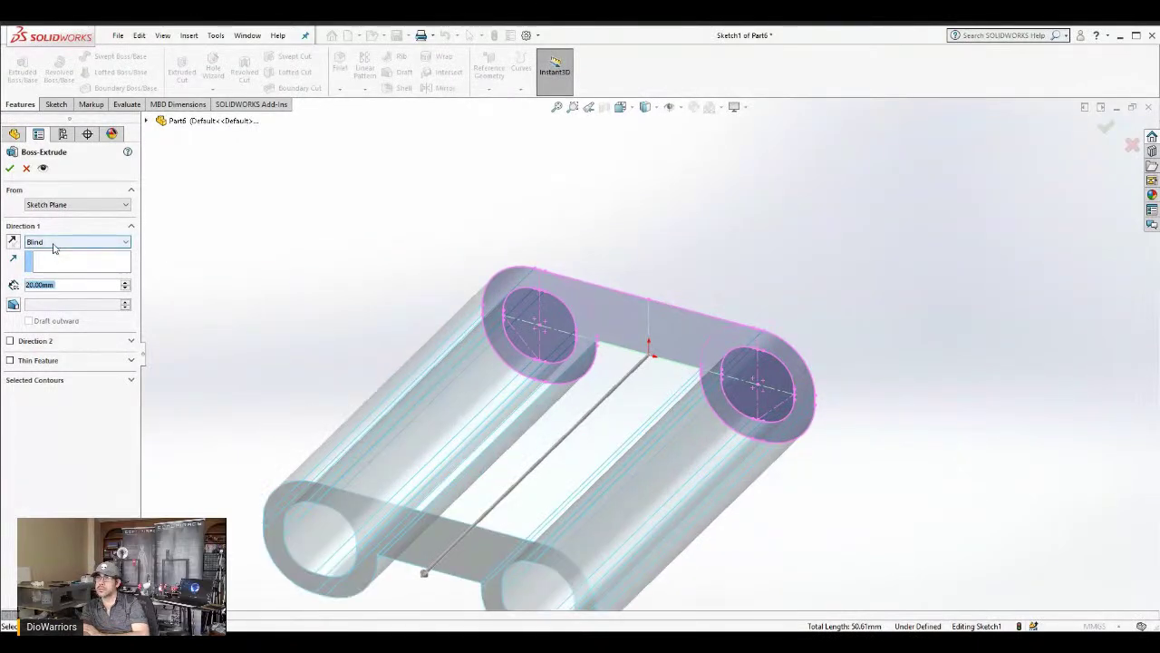
left_click(47, 296)
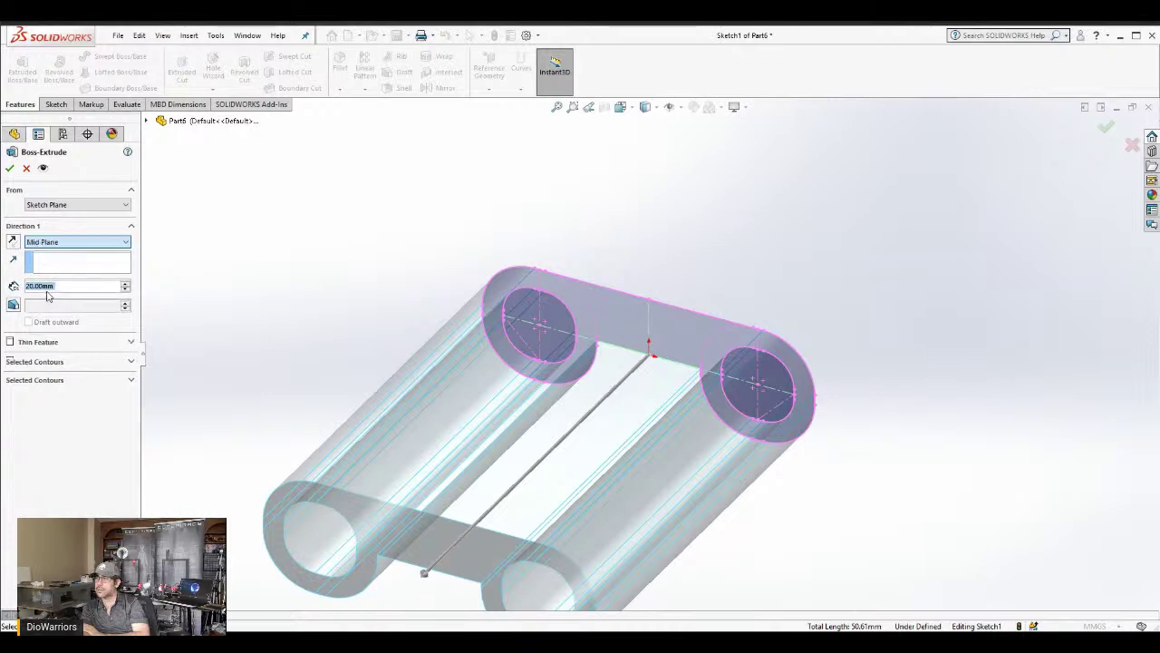
left_click(10, 171)
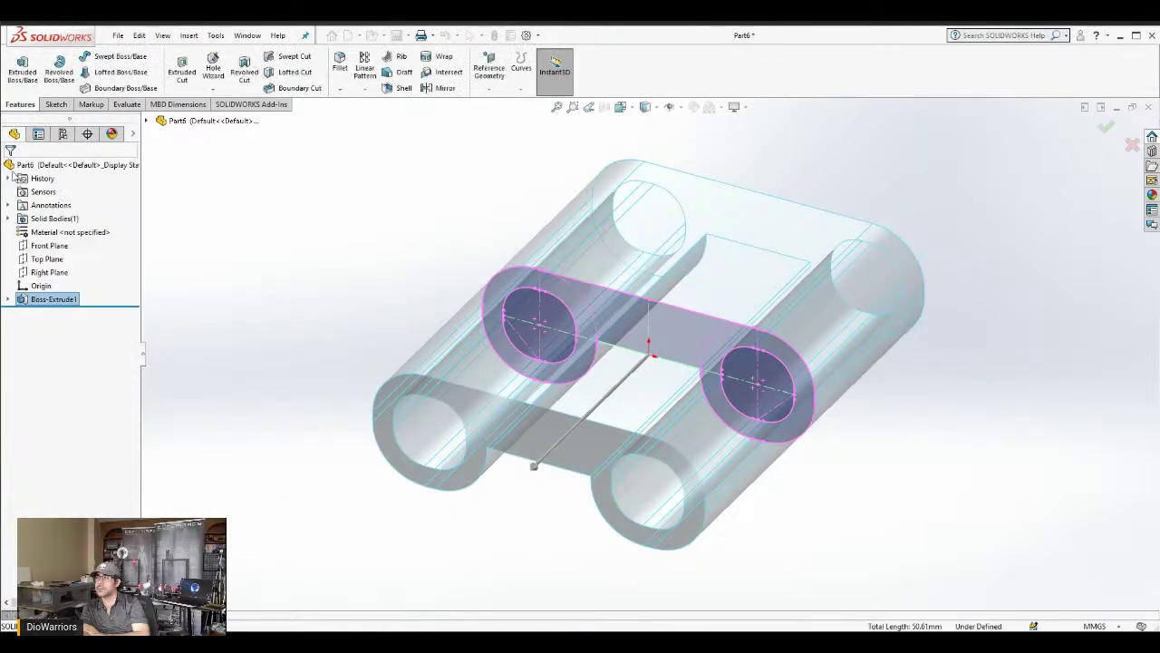
left_click(180, 178)
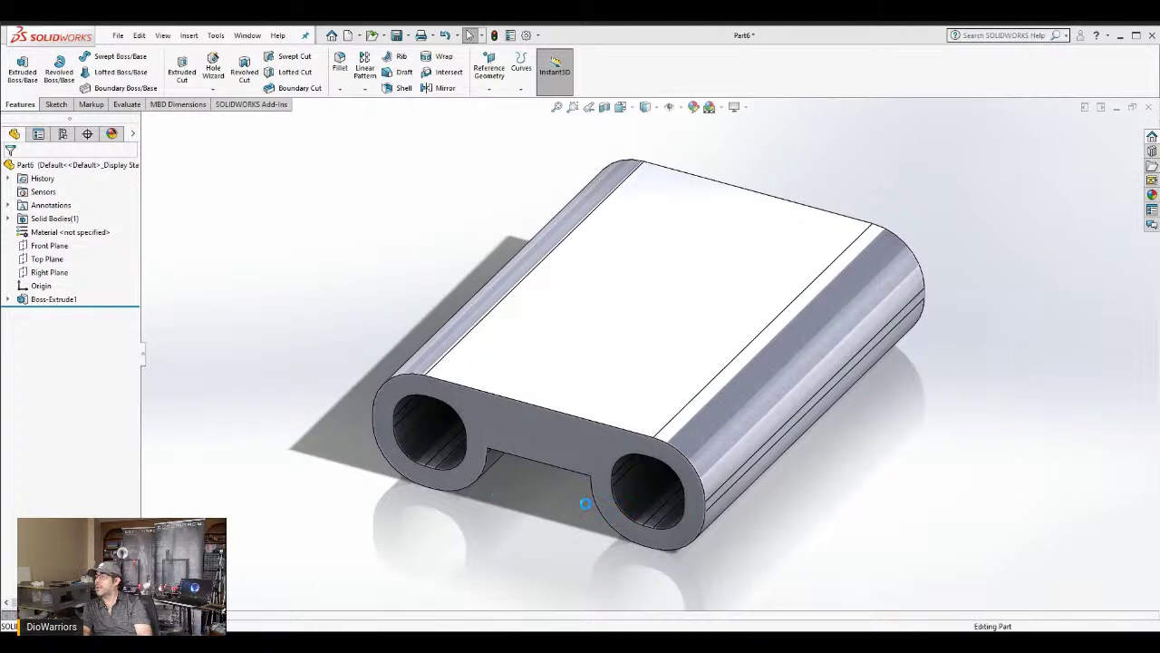
key("space")
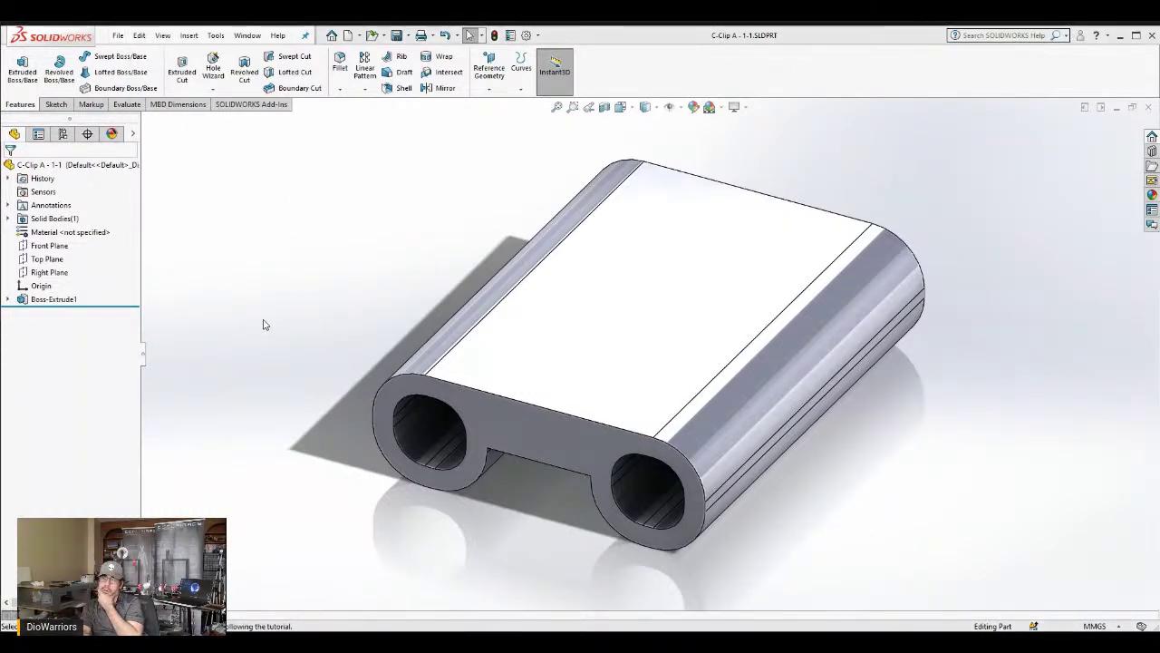
Create a new assembly and place the Triangle - 1-1 part at its origin
key("ctrl+Tab")
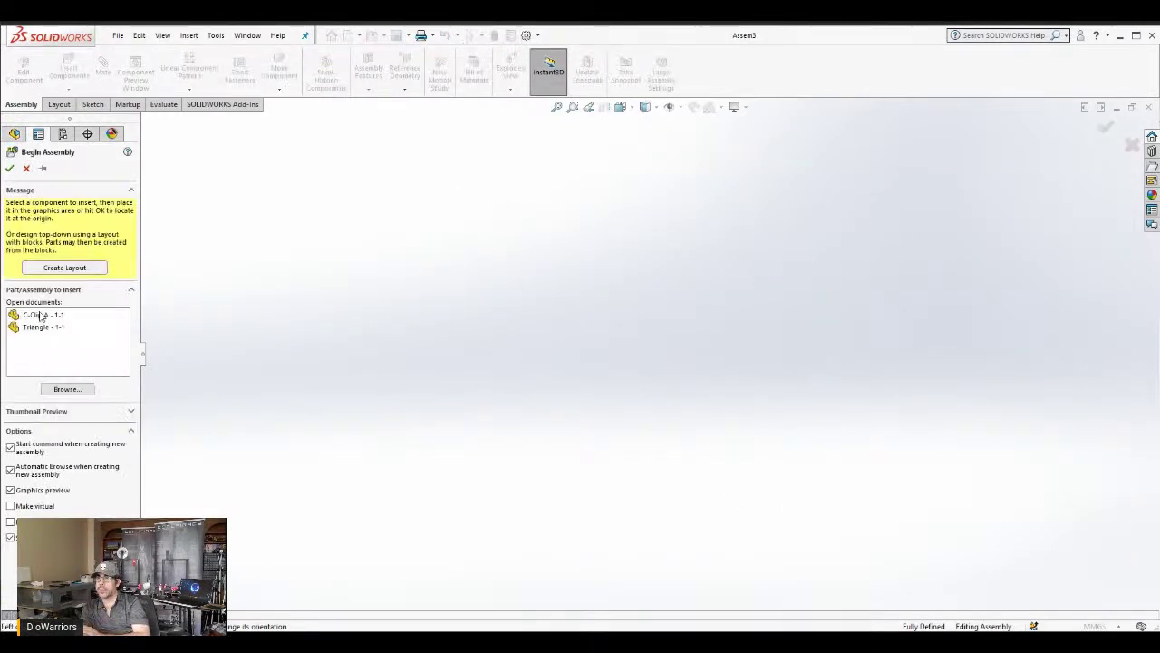
left_click(38, 328)
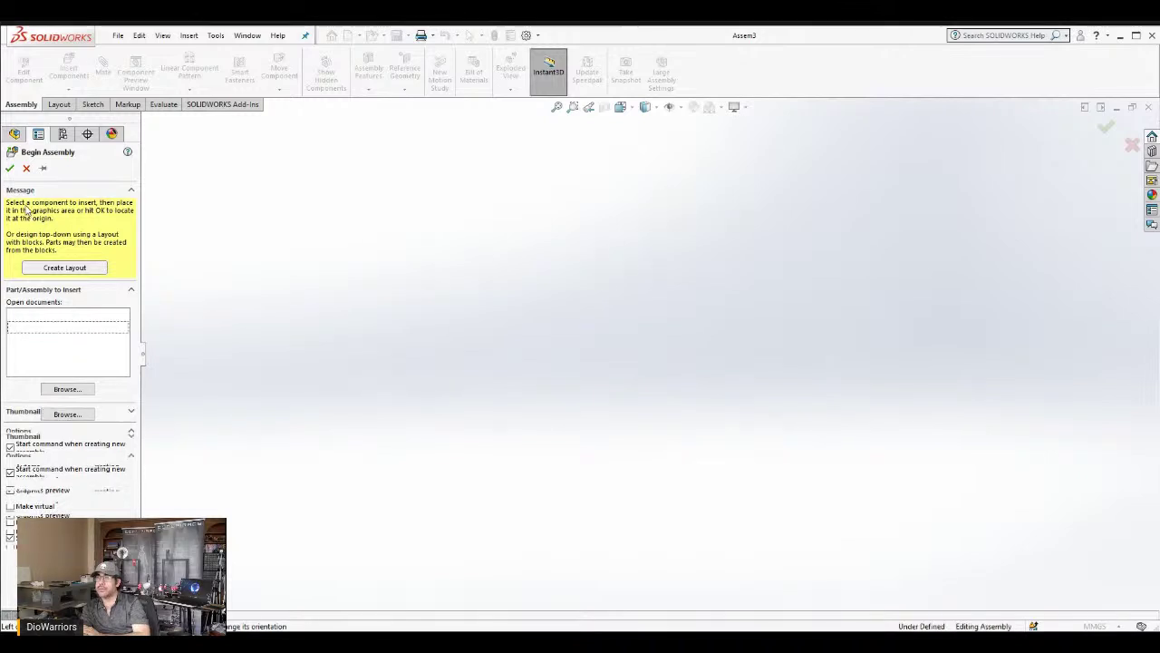
left_click(17, 166)
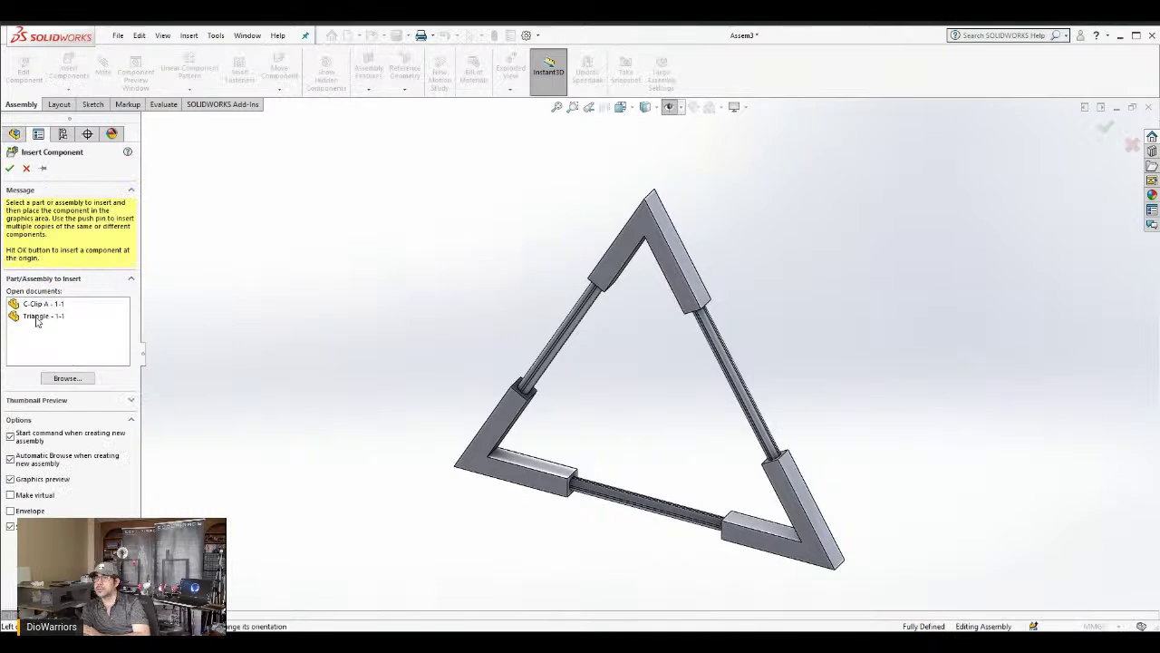
Insert C-Clip A - 1-1 just below the triangle's lower bar and rotate it so its tubes run roughly along the bar
left_click(37, 306)
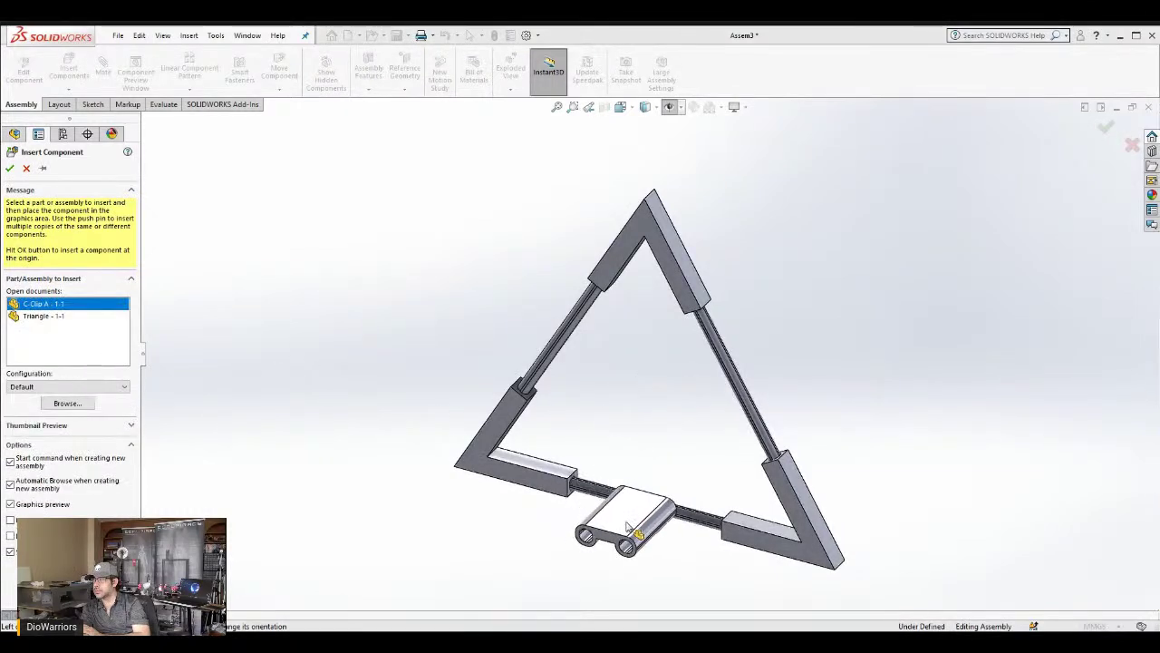
left_click(626, 546)
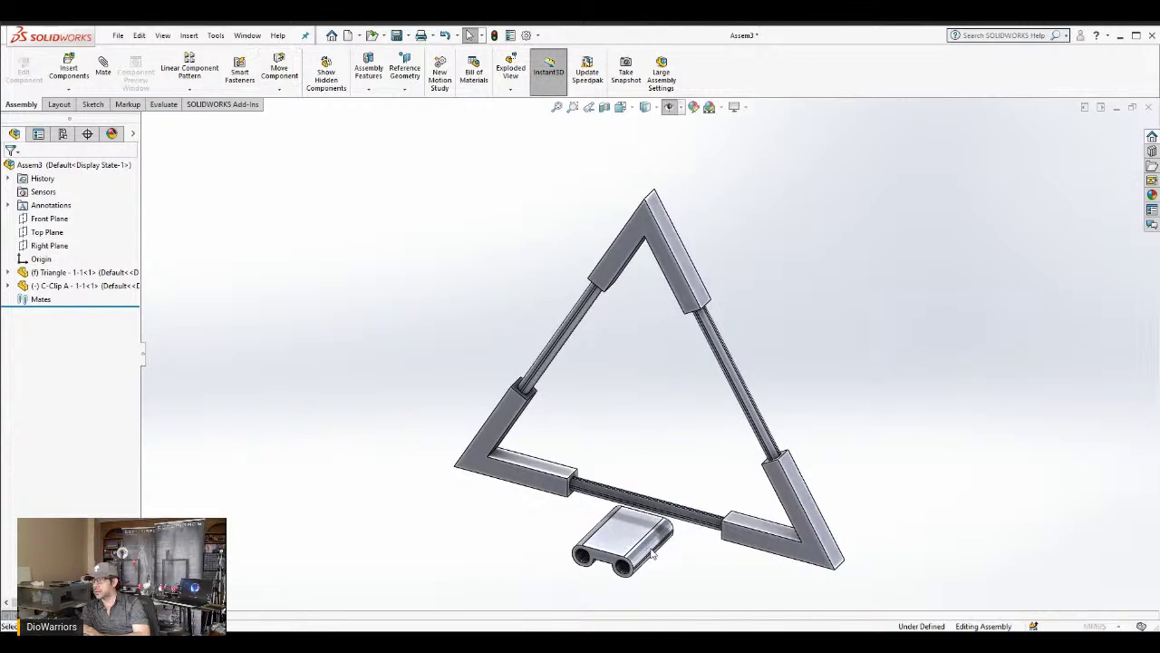
left_click_drag(622, 543, 584, 534)
right_click_drag(583, 535, 613, 542)
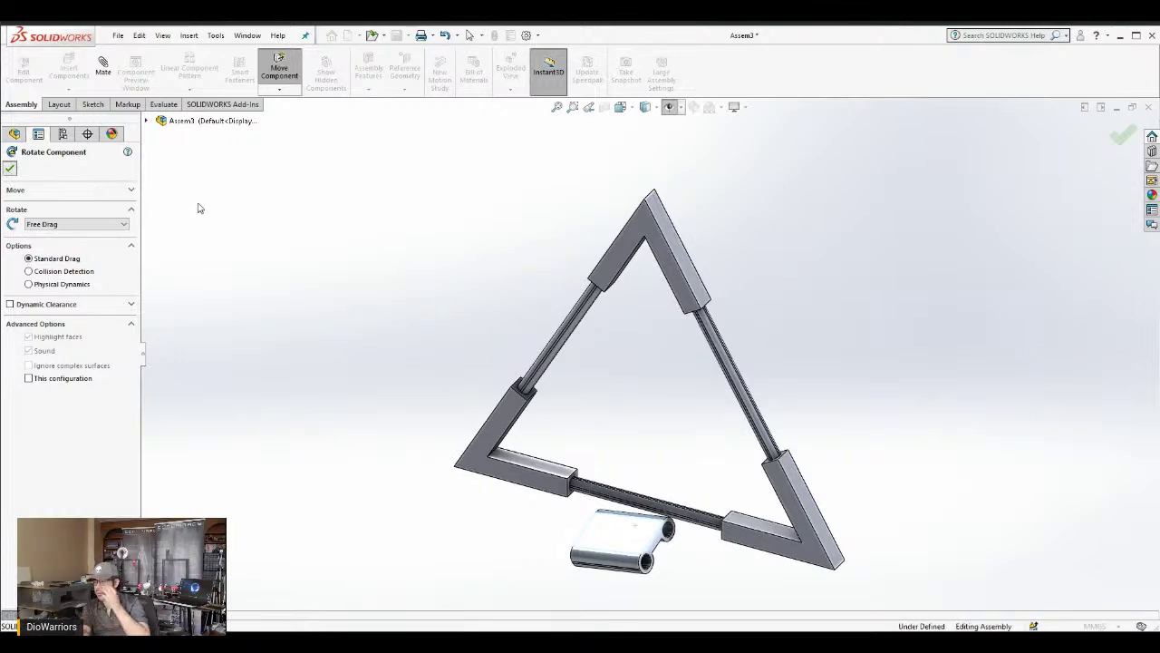
key("Escape")
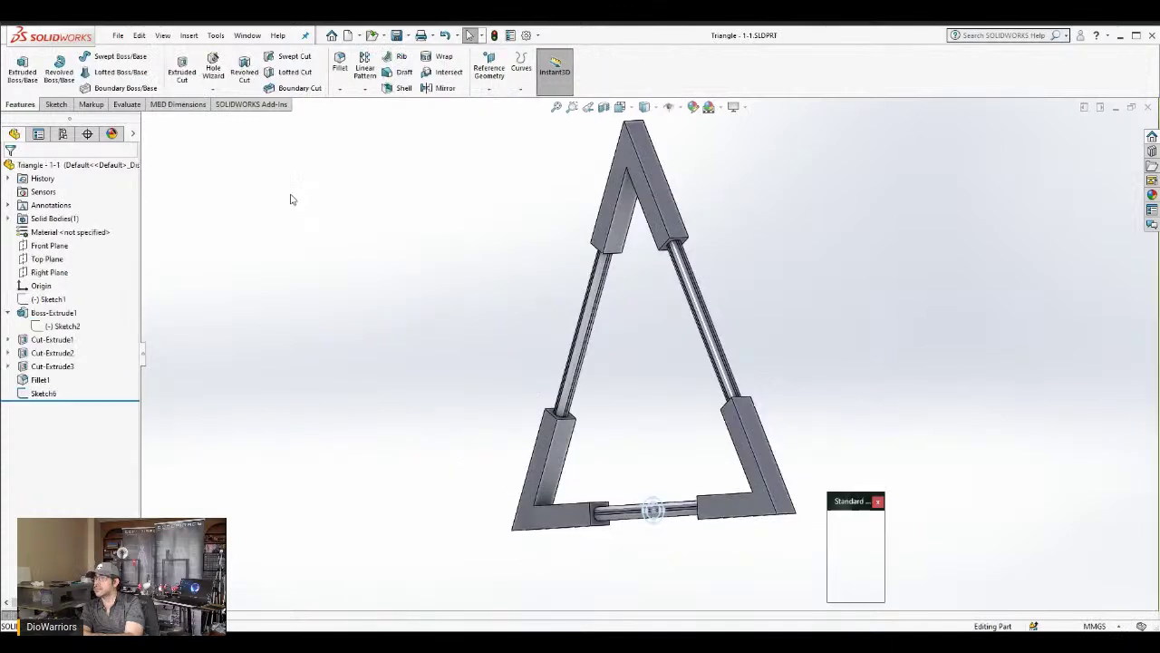
Switch to the Triangle - 1-1 part and open the sketch of Cut-Extrude1 for editing
left_click(40, 340)
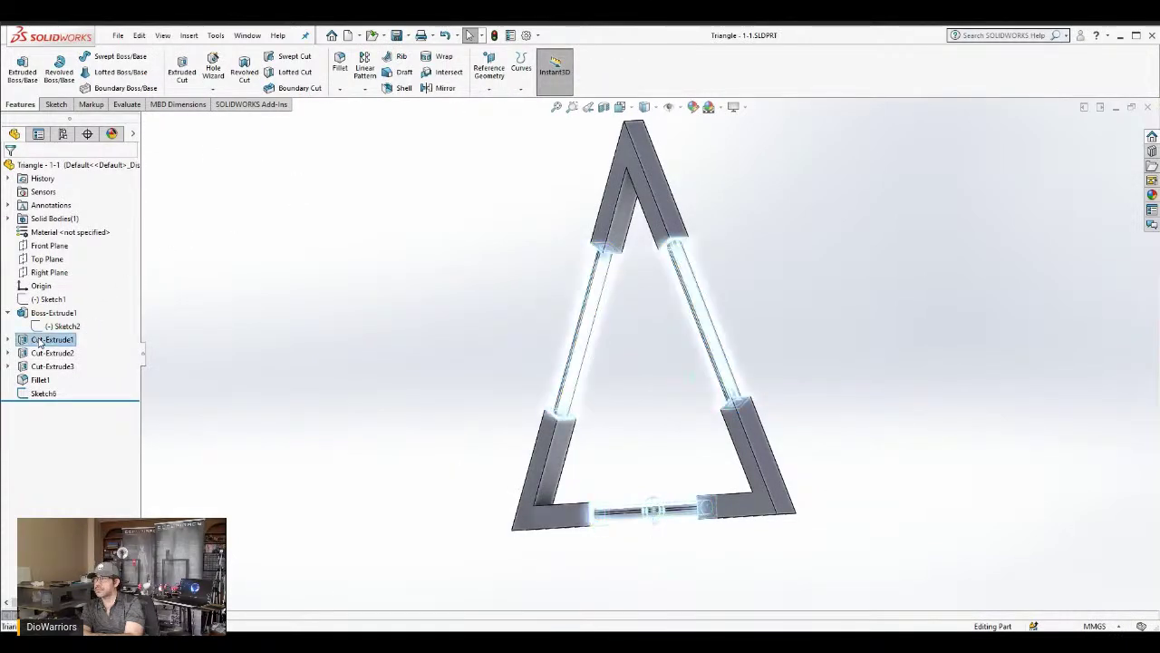
left_click(63, 303)
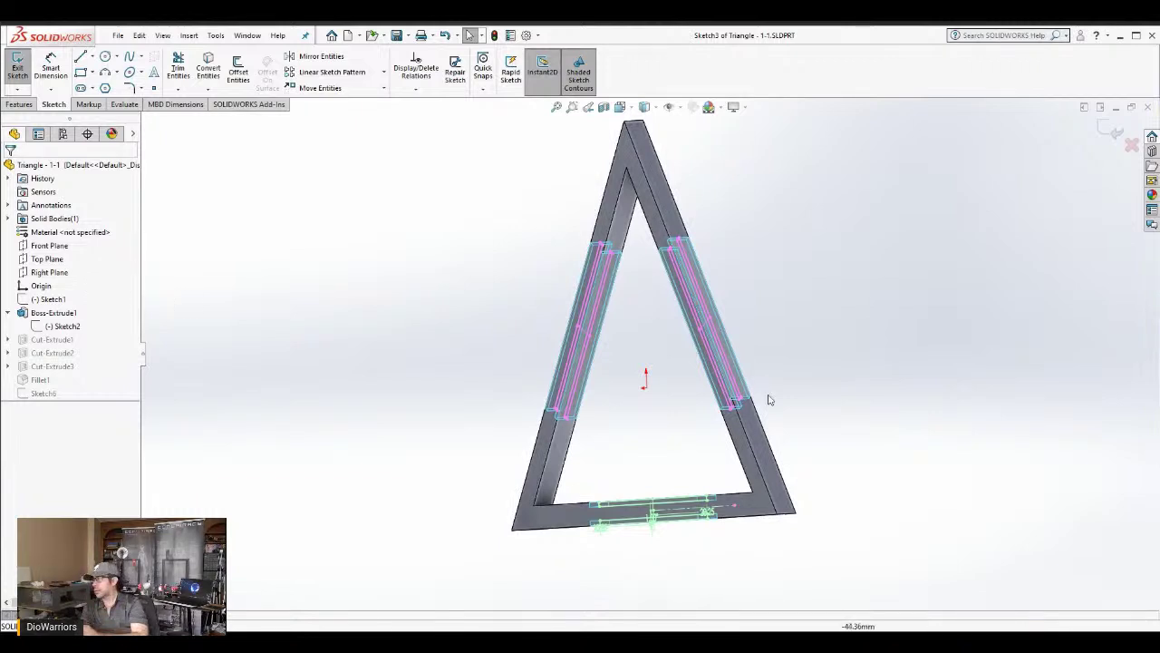
View the Cut-Extrude1 sketch face-on and move its two half-length dimensions clear of the triangle's lower bar
key("ctrl+8")
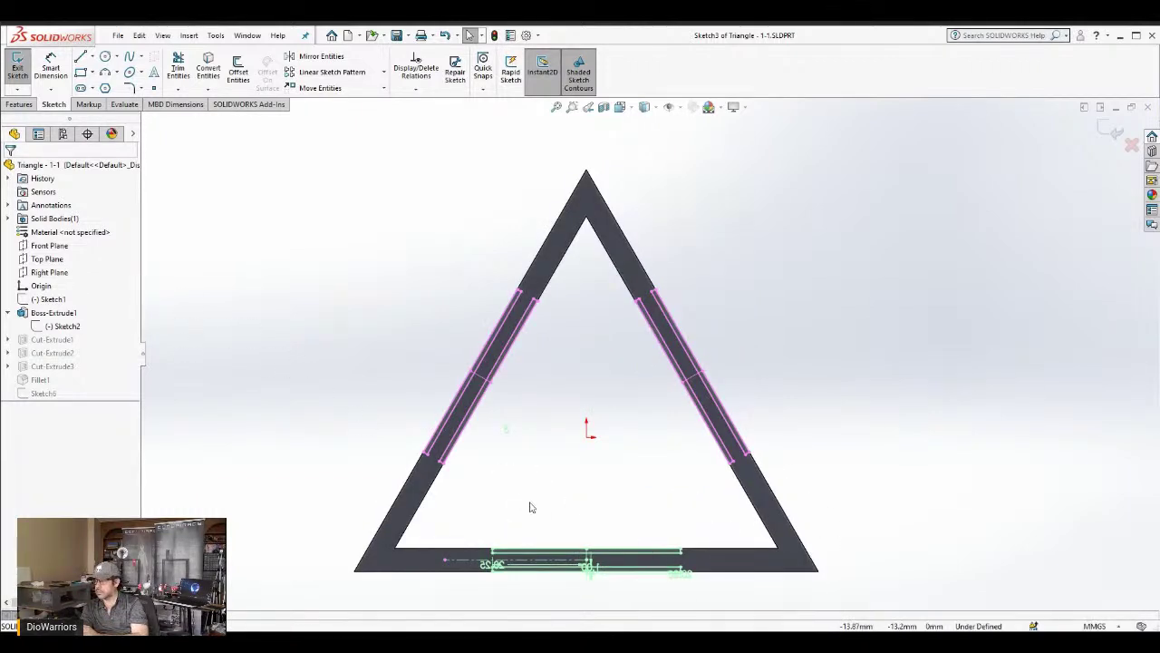
mouse_move(678, 574)
left_mouse_down()
mouse_move(678, 598)
mouse_move(631, 600)
left_mouse_up()
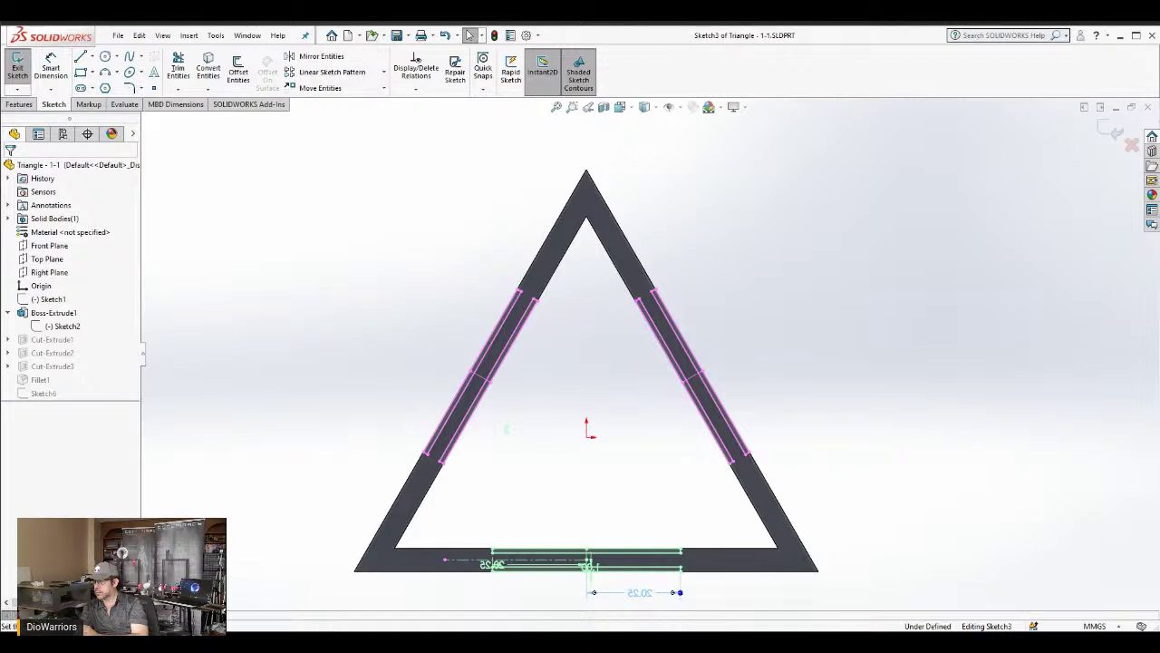
left_click(494, 563)
left_click_drag(487, 561, 541, 526)
Set both half-length dimensions of the lower bar's cut profile to 10.25 mm and exit the sketch
left_click(639, 594)
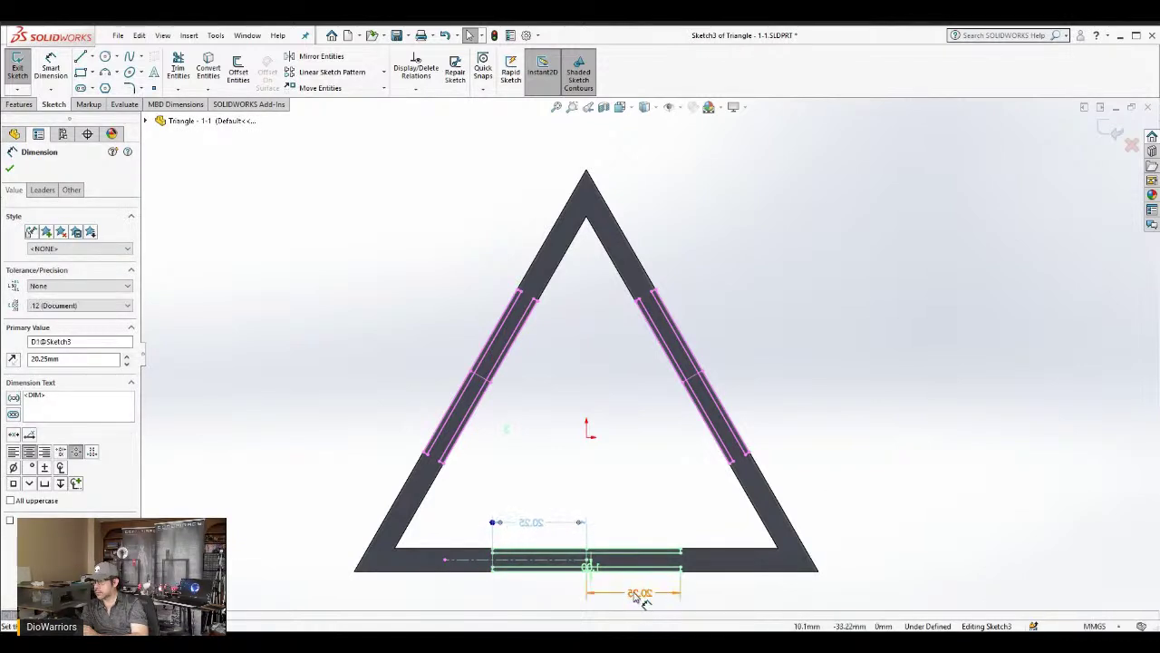
left_click(635, 535)
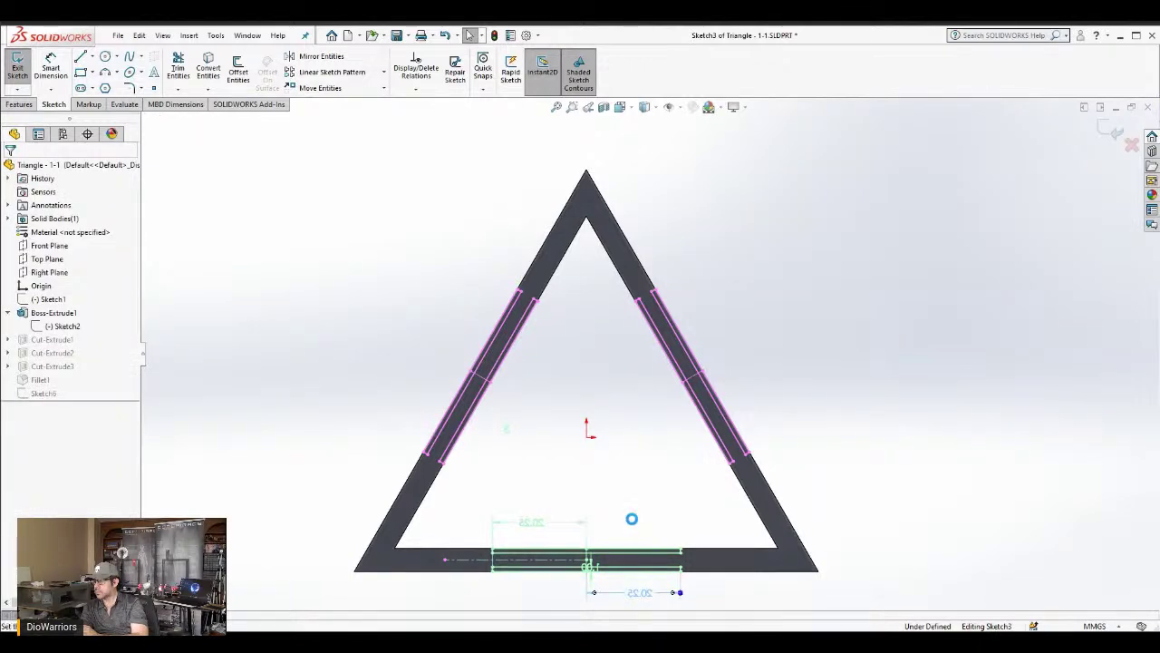
left_click(633, 521)
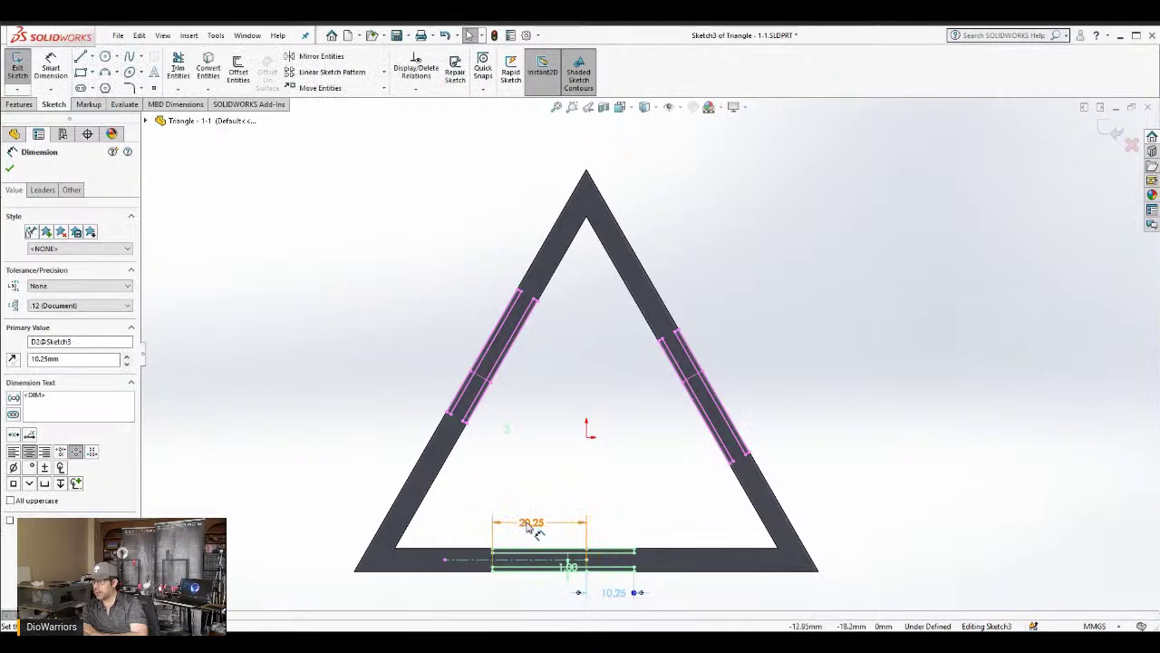
key("Escape")
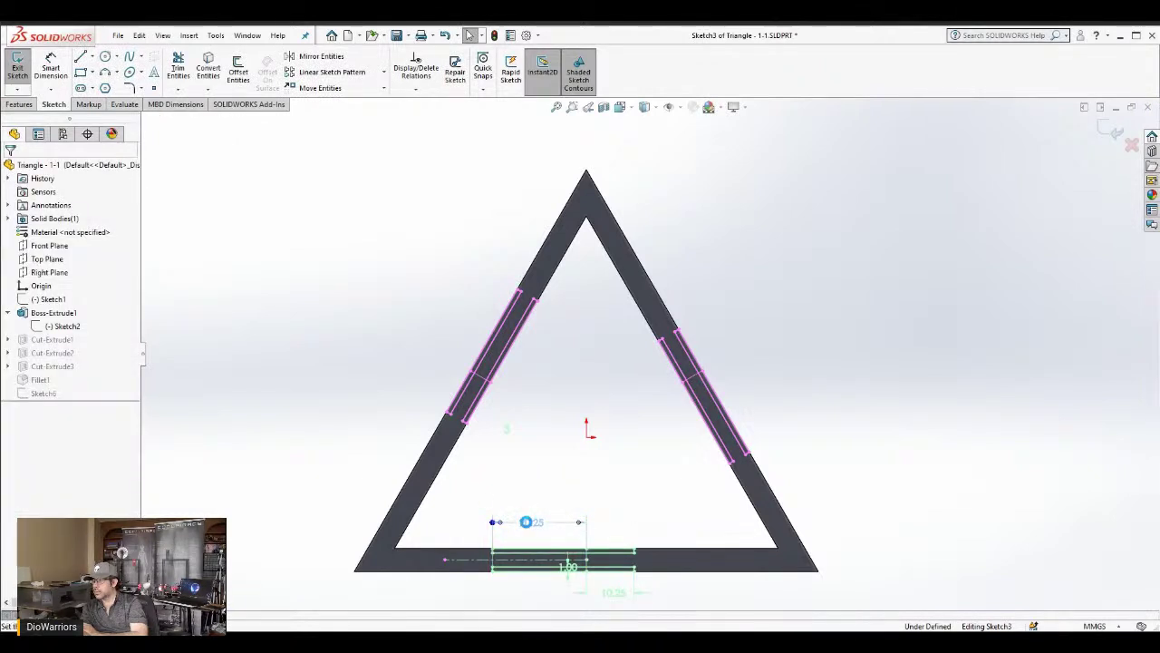
left_click(526, 522)
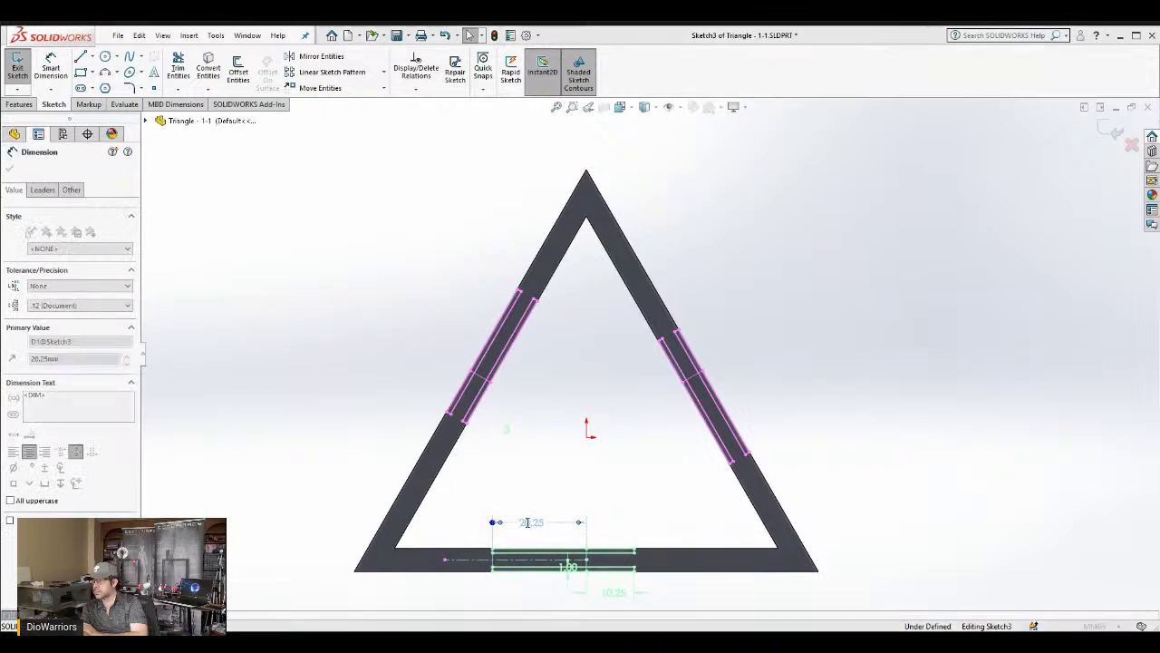
double_click(527, 522)
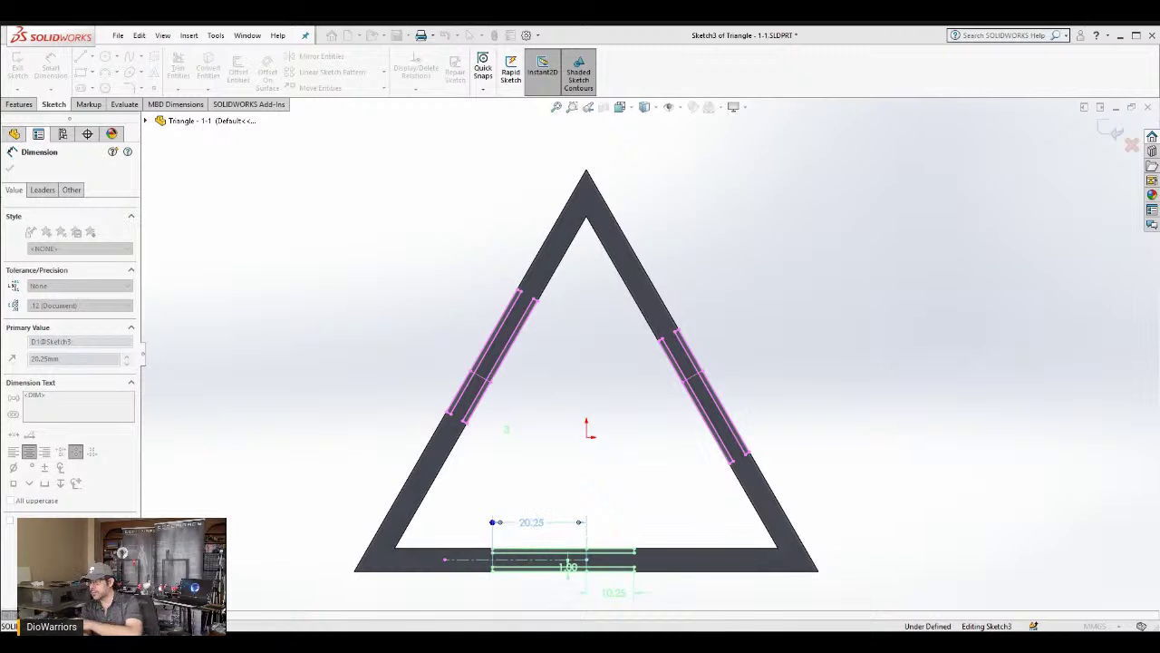
key("Escape")
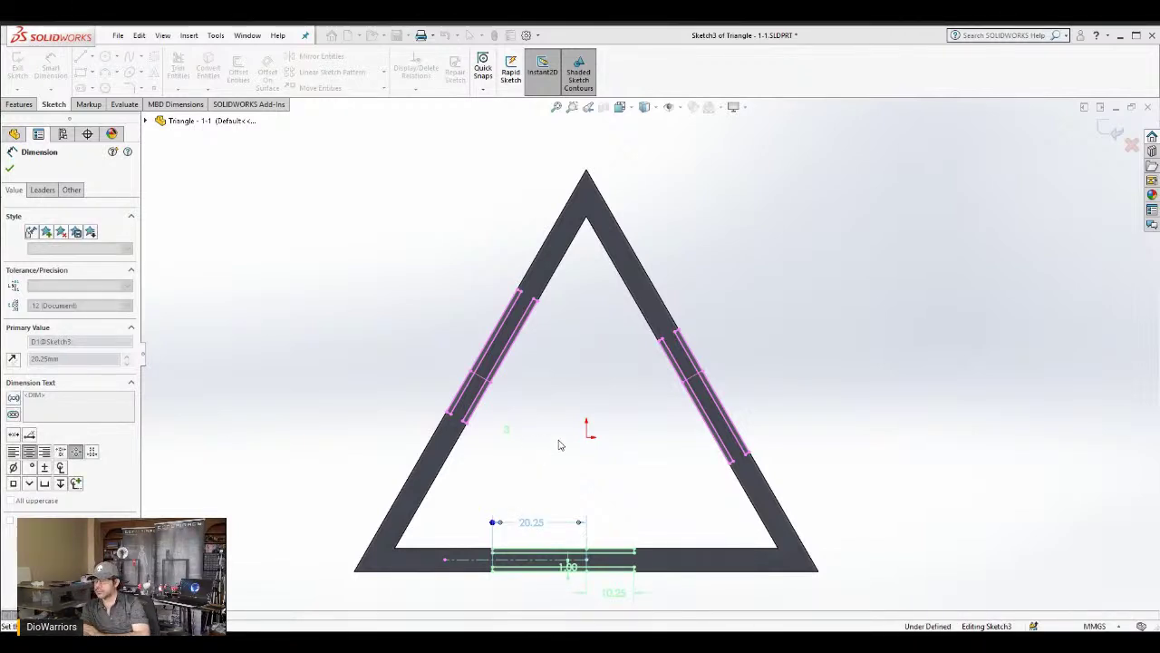
key("space")
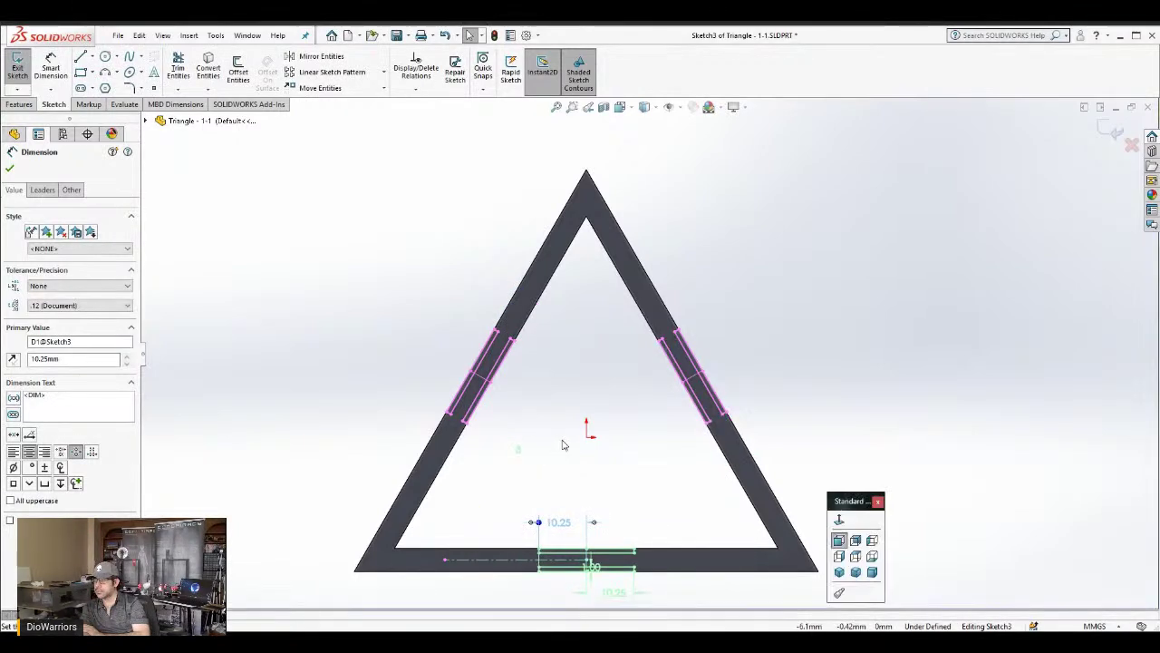
left_click(877, 502)
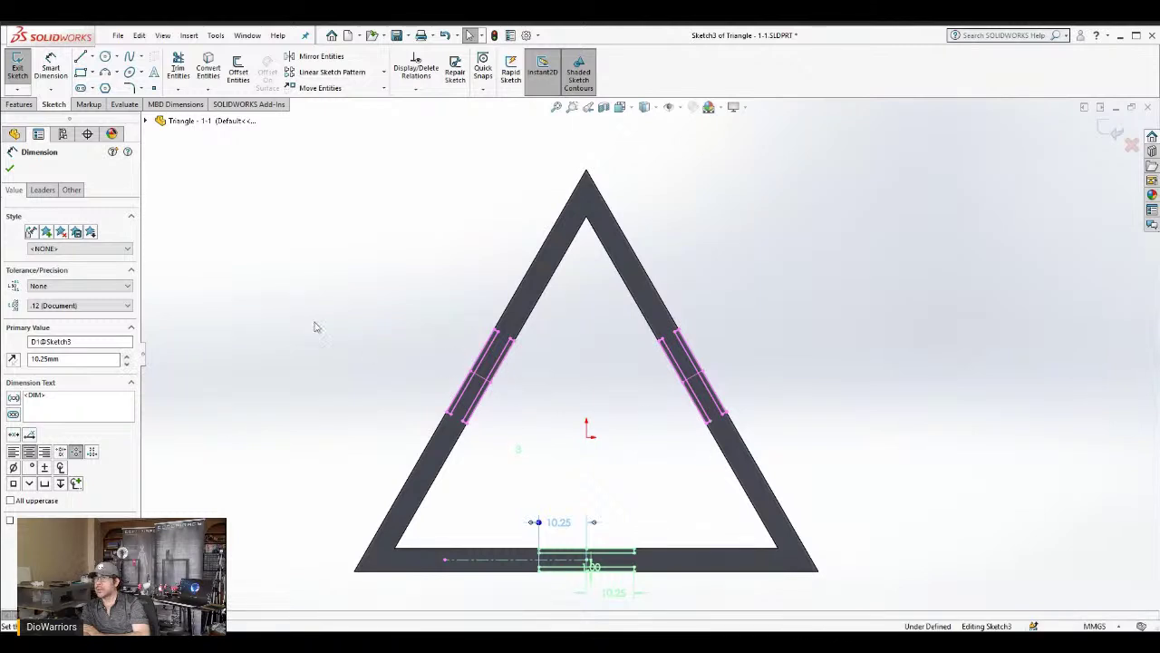
left_click(10, 168)
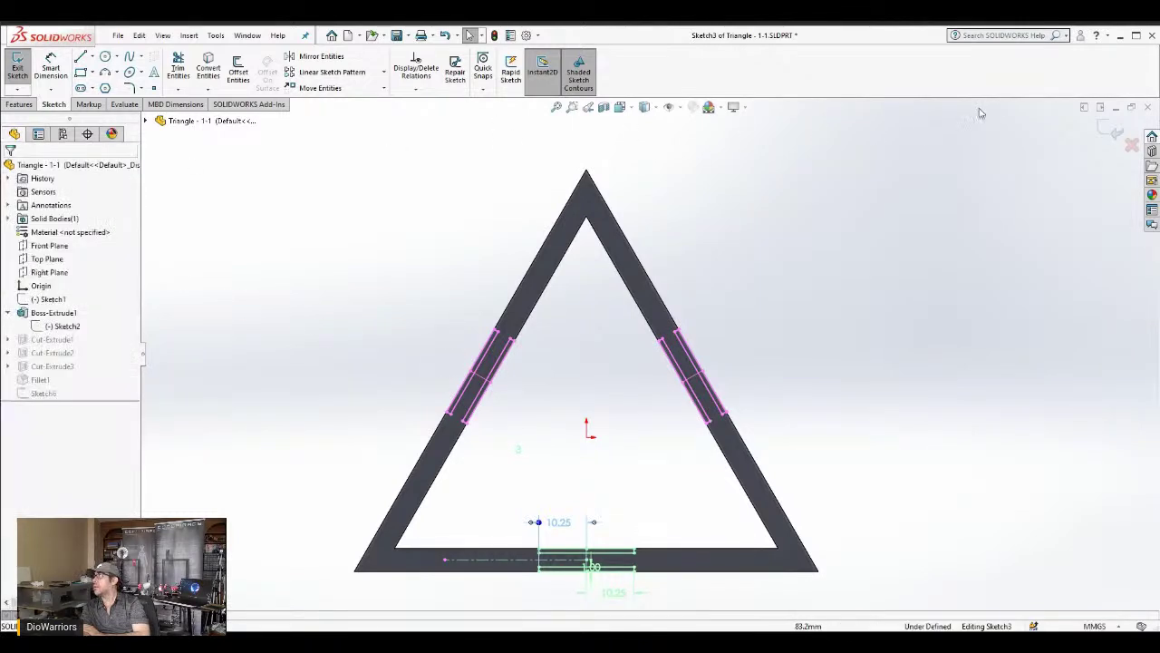
left_click(1107, 130)
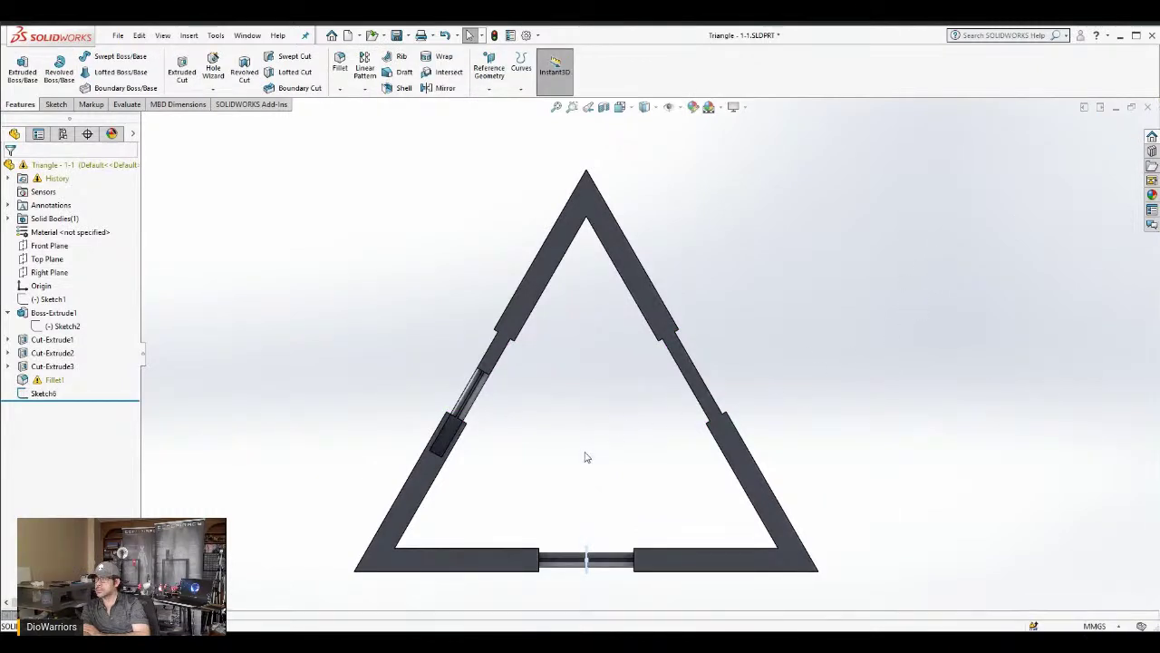
Open the sketch of Cut-Extrude2 for editing and delete the two misplaced rectangles near the slanted bars
left_click(48, 367)
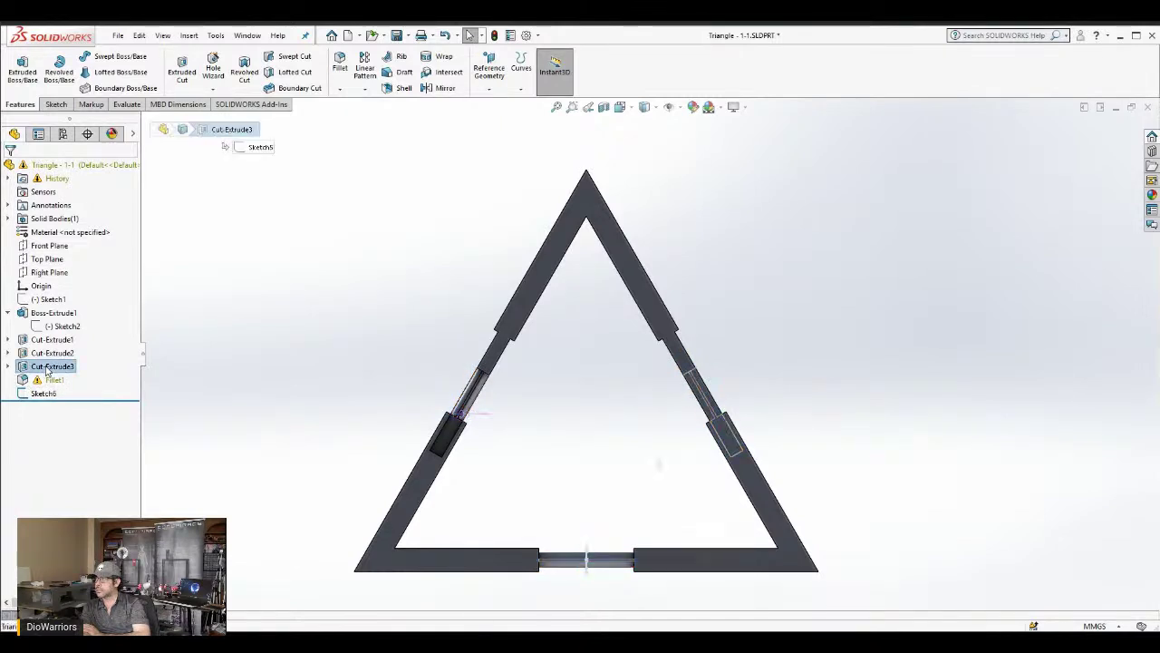
left_click(38, 340)
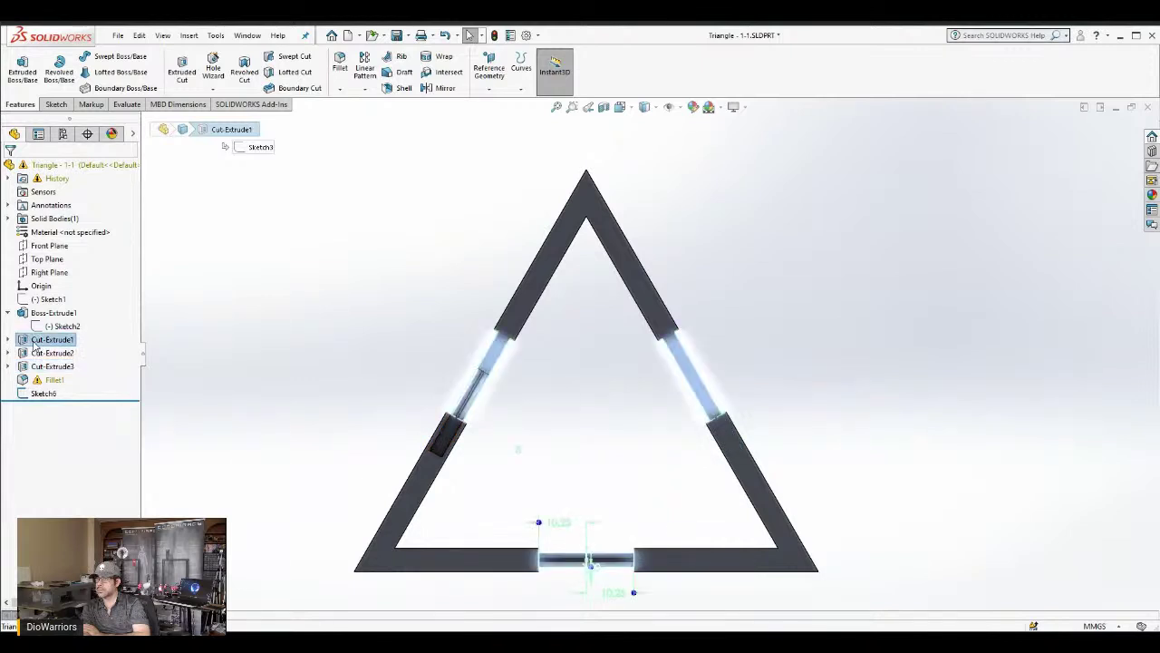
left_click(8, 313)
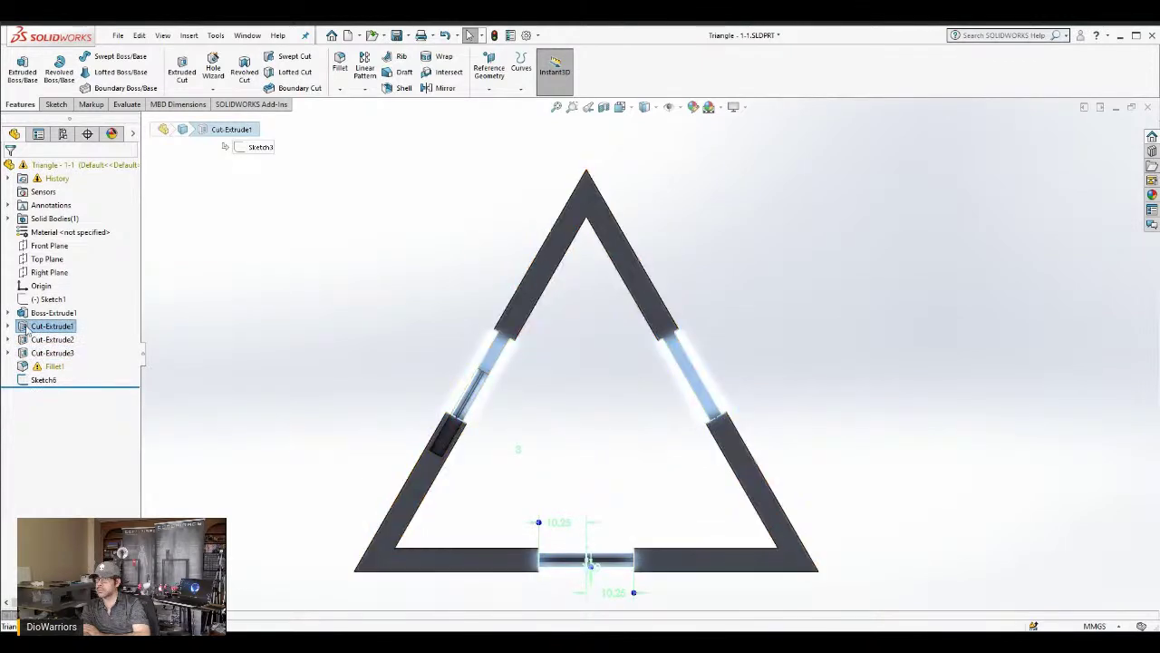
left_click(9, 326)
left_click(45, 340)
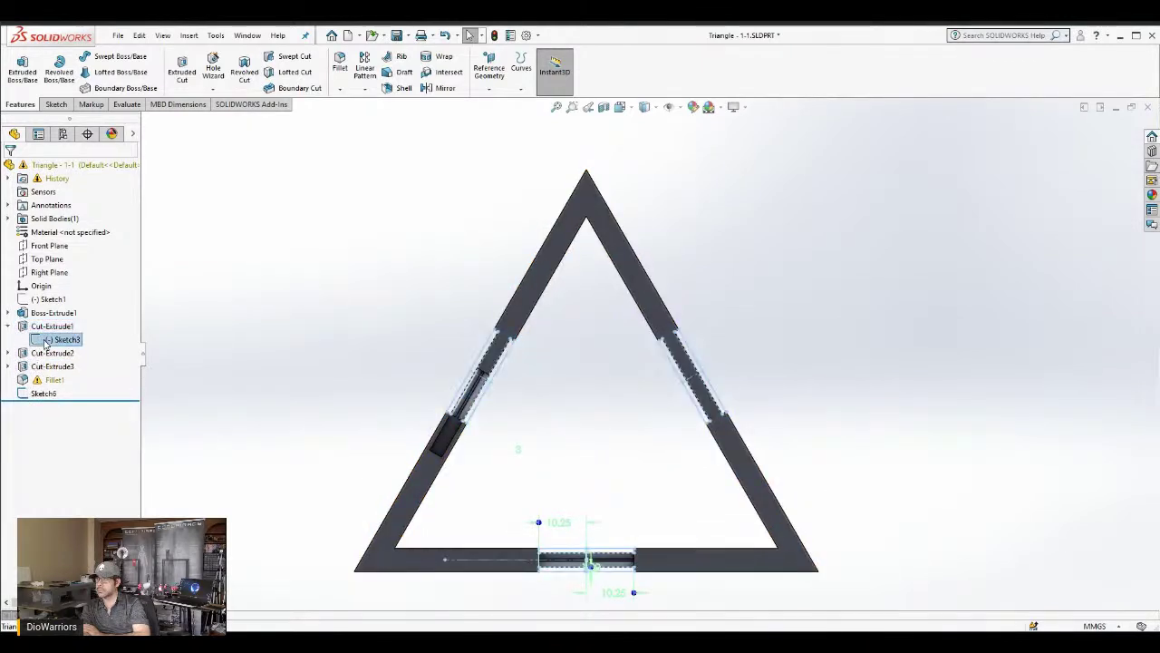
left_click(195, 279)
left_click(9, 325)
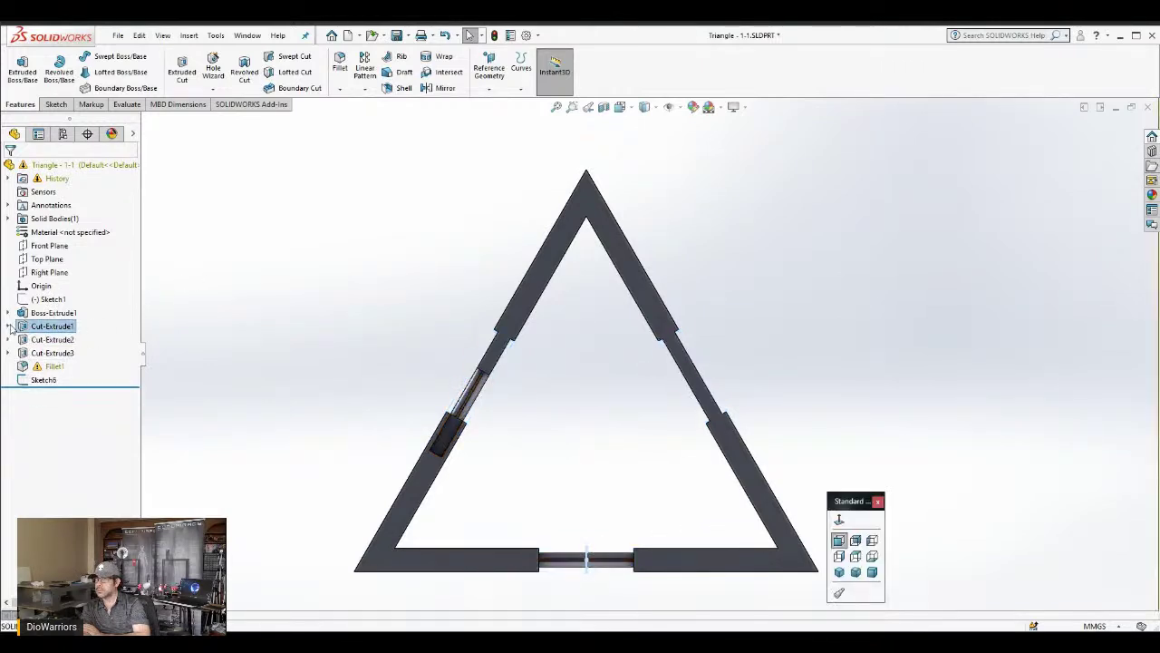
left_click(8, 339)
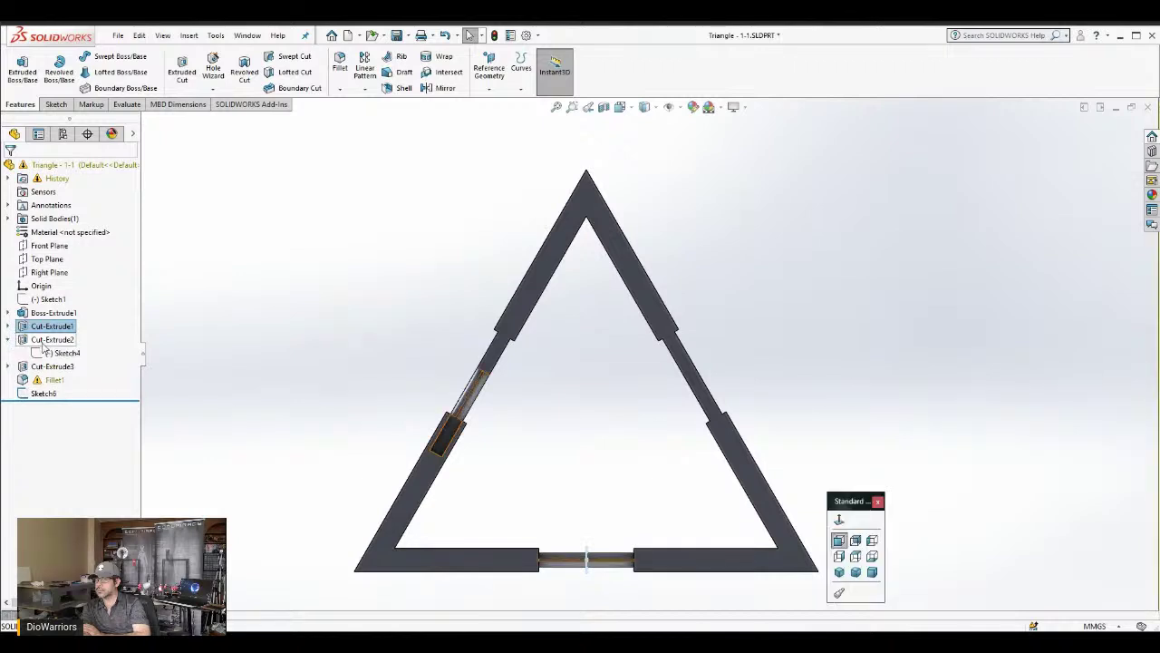
left_click(46, 340)
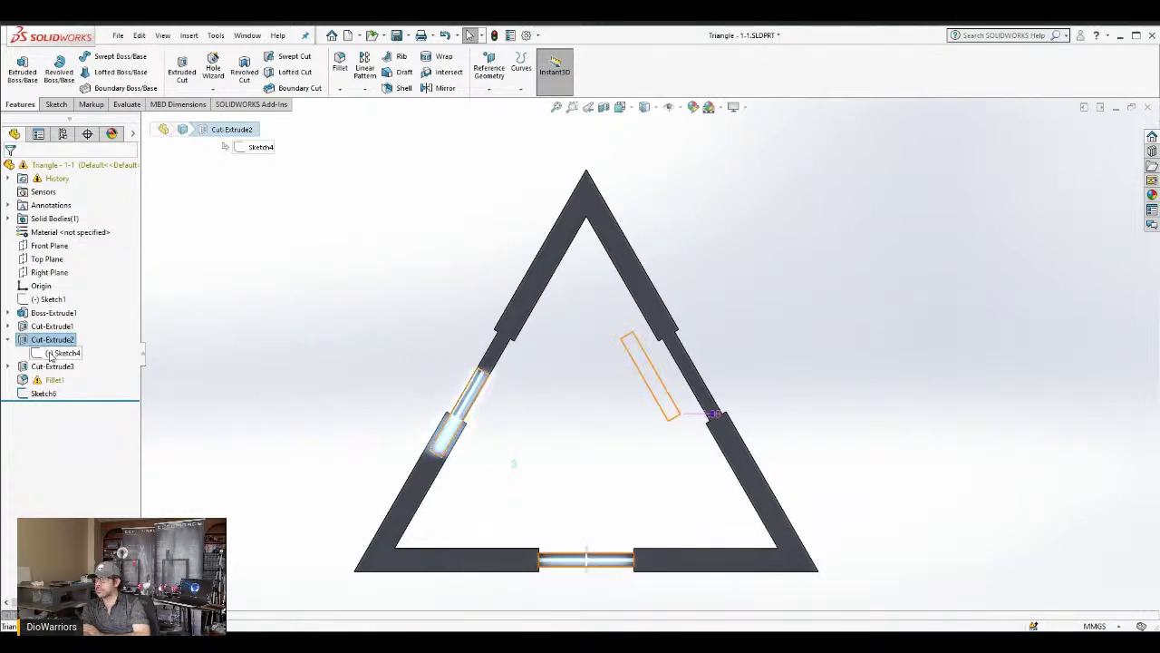
left_click(52, 353)
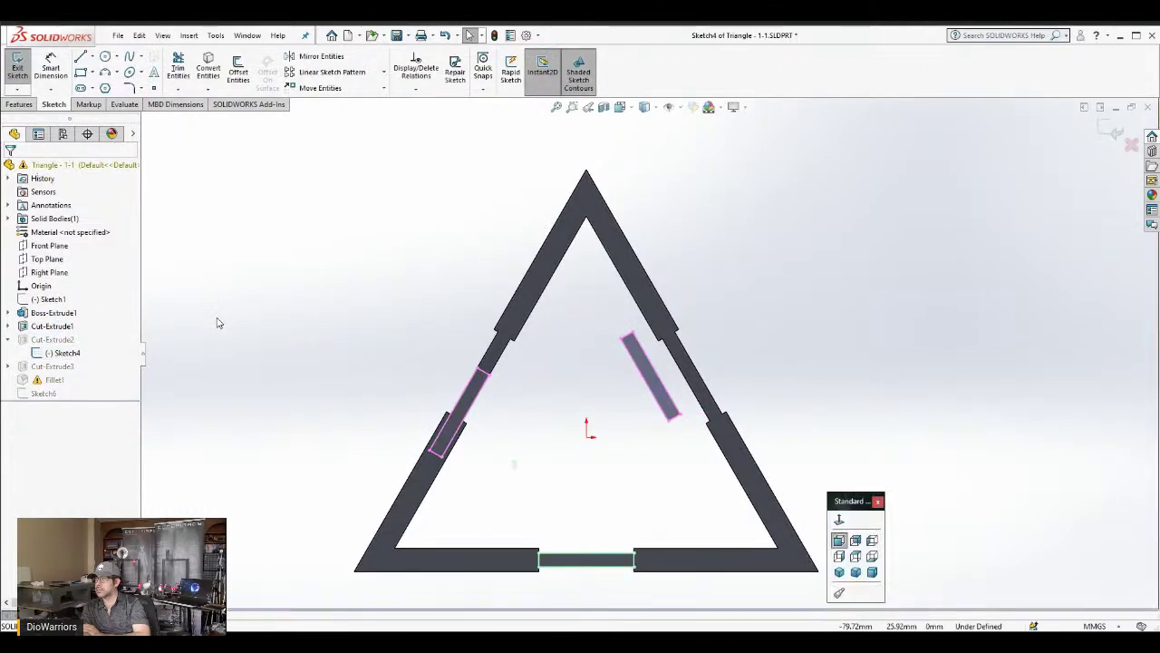
left_click_drag(366, 242, 742, 486)
key("Delete")
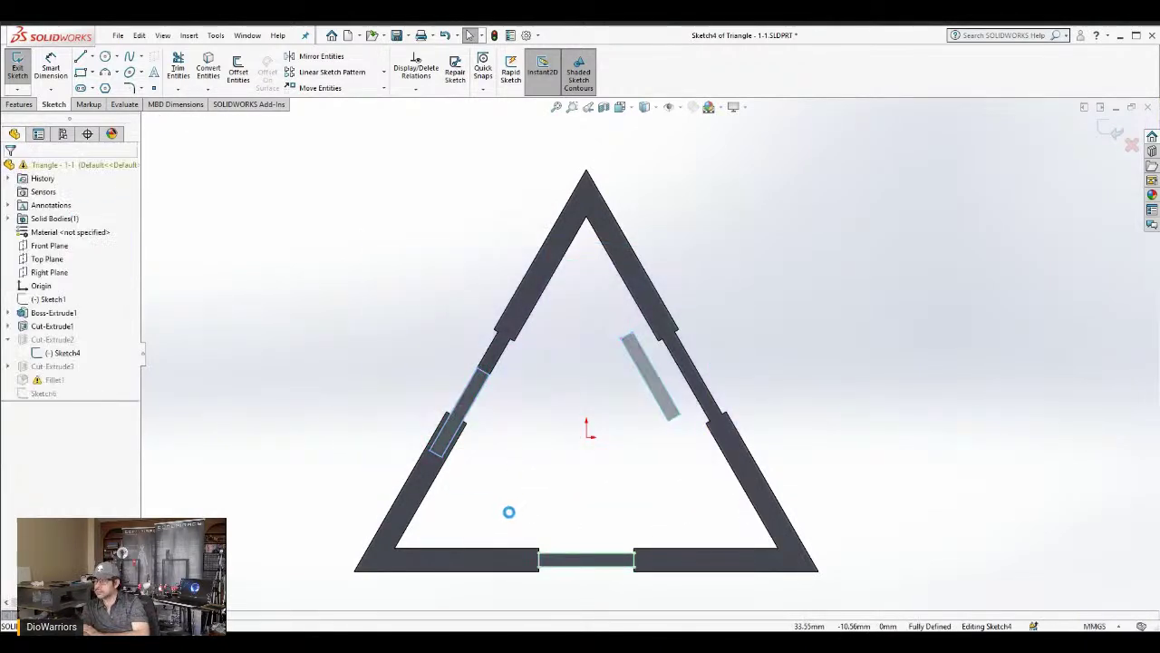
Circular-pattern the lower bar's rectangle about the origin with 3 equally spaced instances over 360° and exit the sketch
left_click_drag(681, 582, 681, 589)
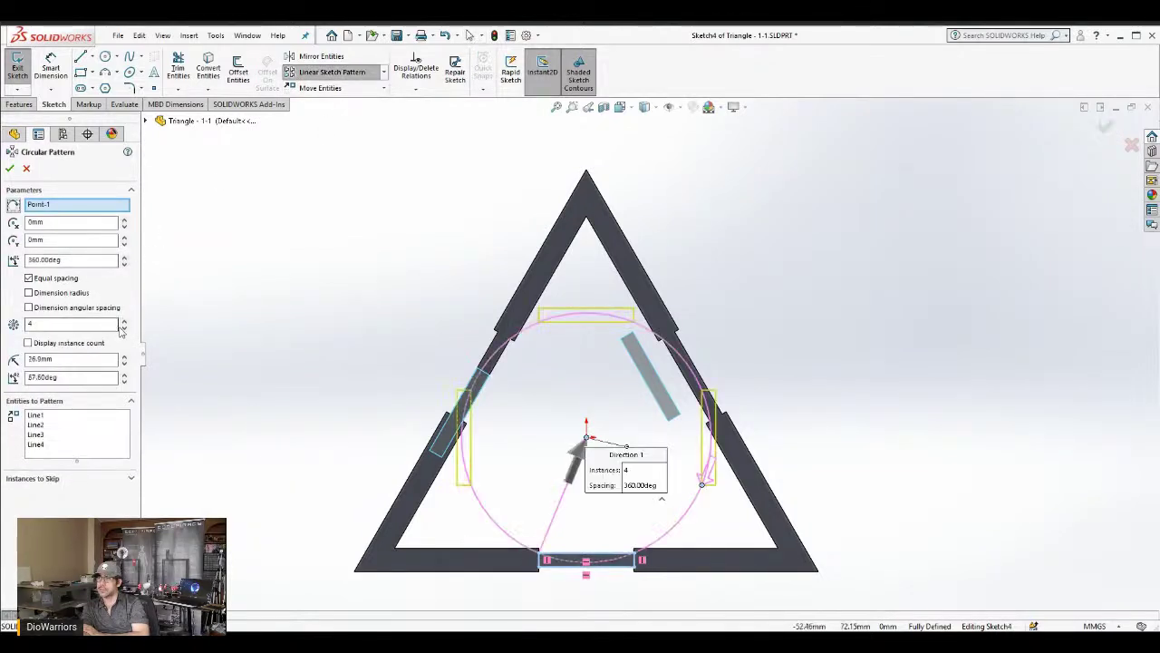
left_click(124, 329)
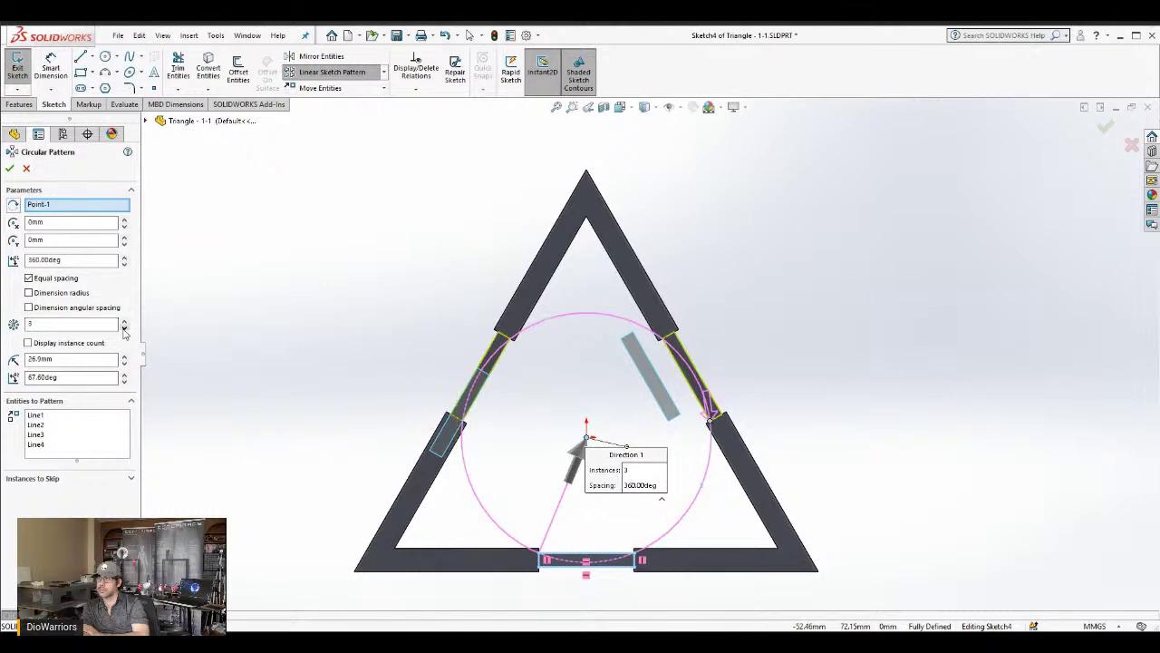
left_click(11, 169)
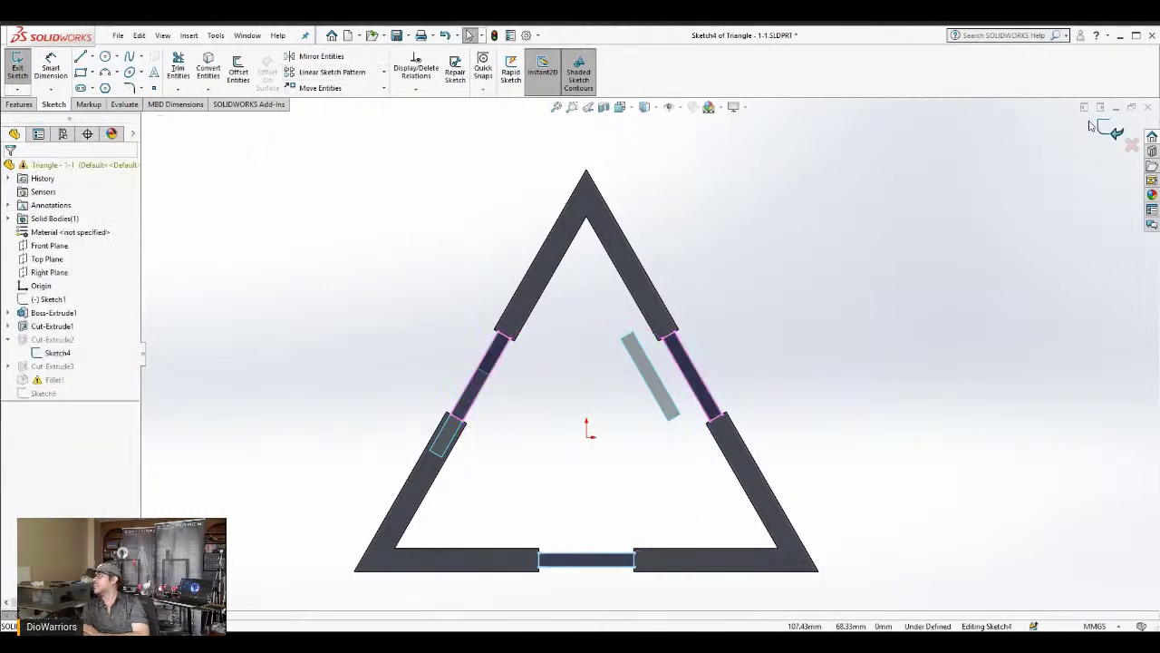
left_click(1109, 130)
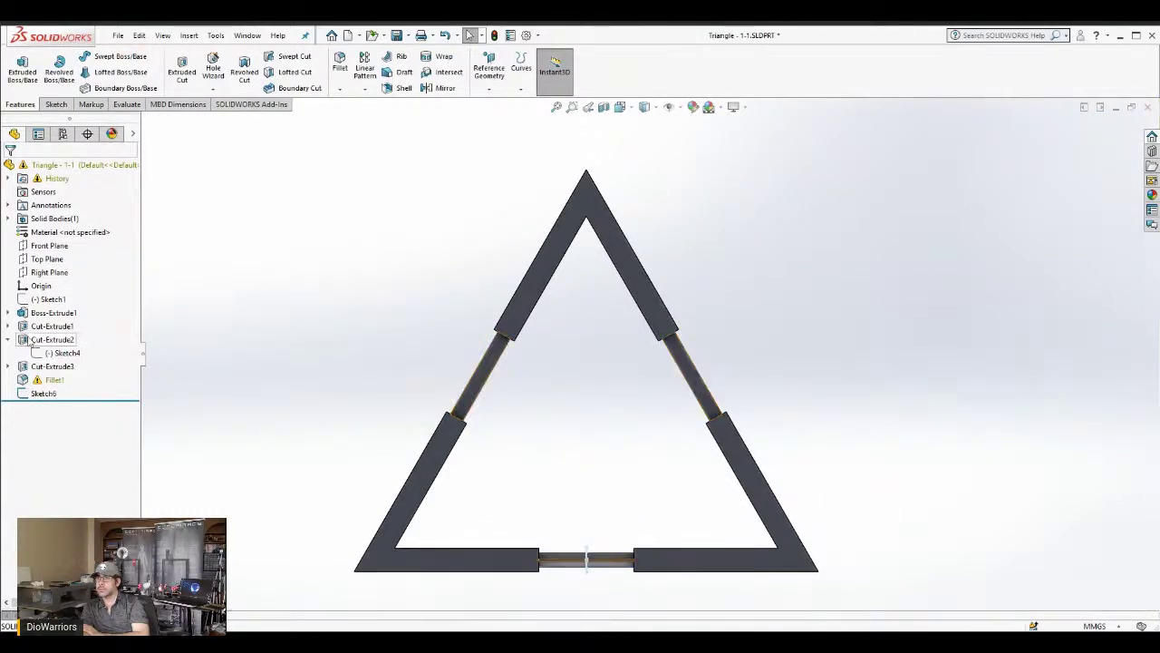
Open the sketch of Cut-Extrude3 for editing and delete its two misplaced rectangles near the slanted bars
left_click(8, 340)
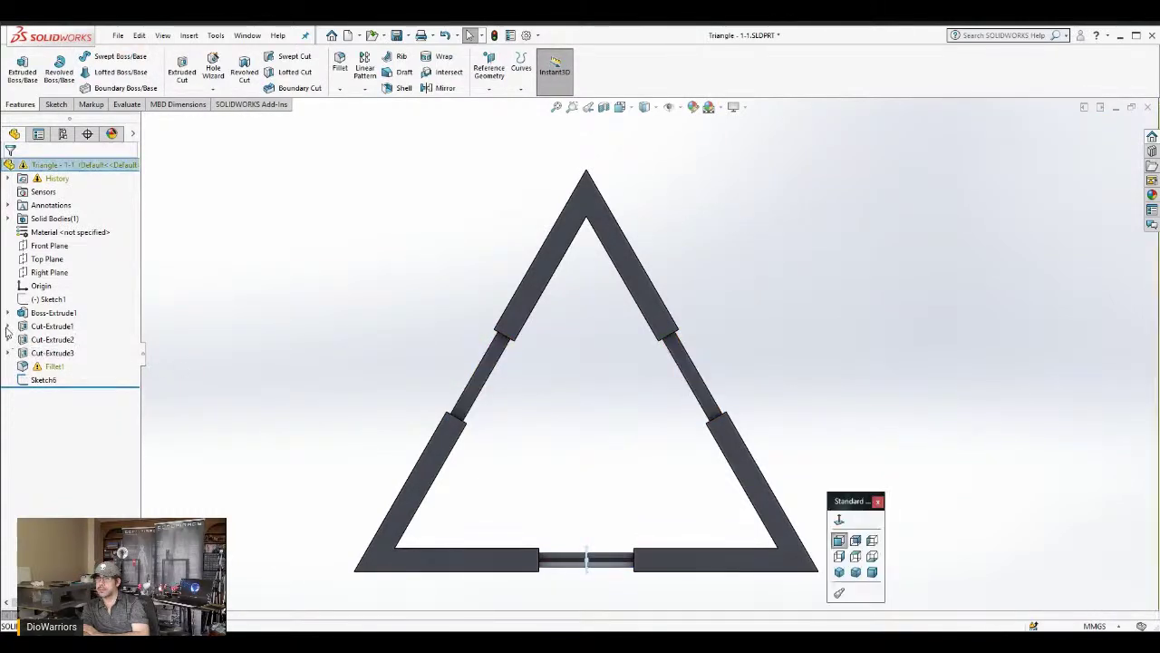
left_click(9, 326)
left_click(37, 340)
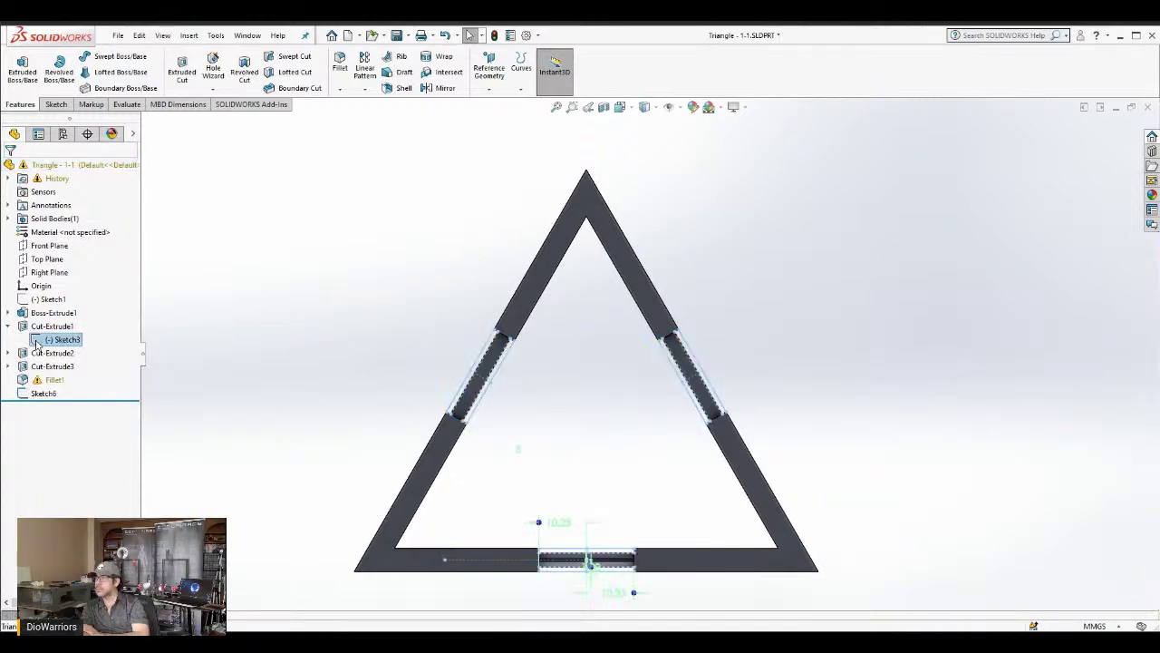
left_click(9, 327)
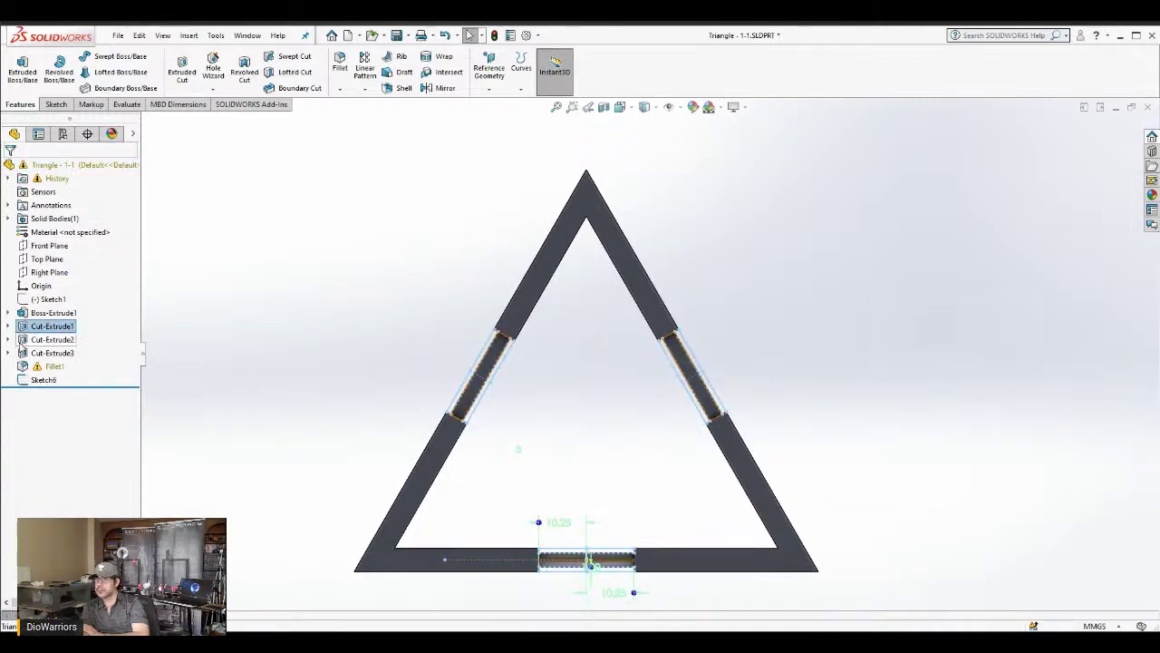
left_click(10, 352)
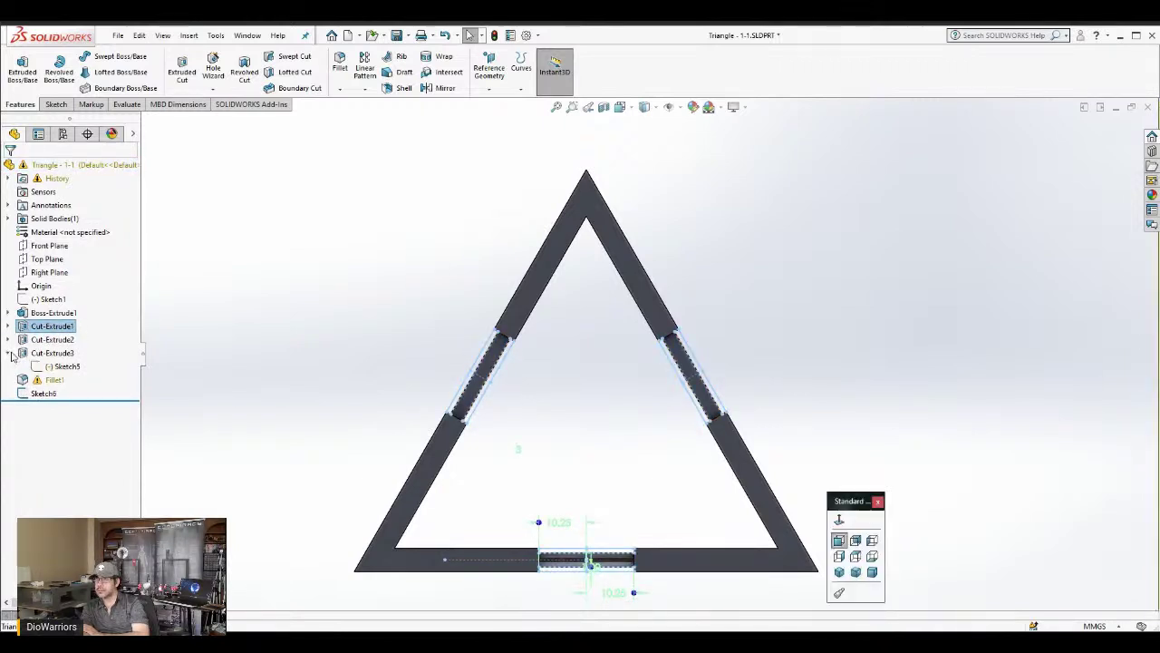
left_click(57, 367)
left_click(64, 333)
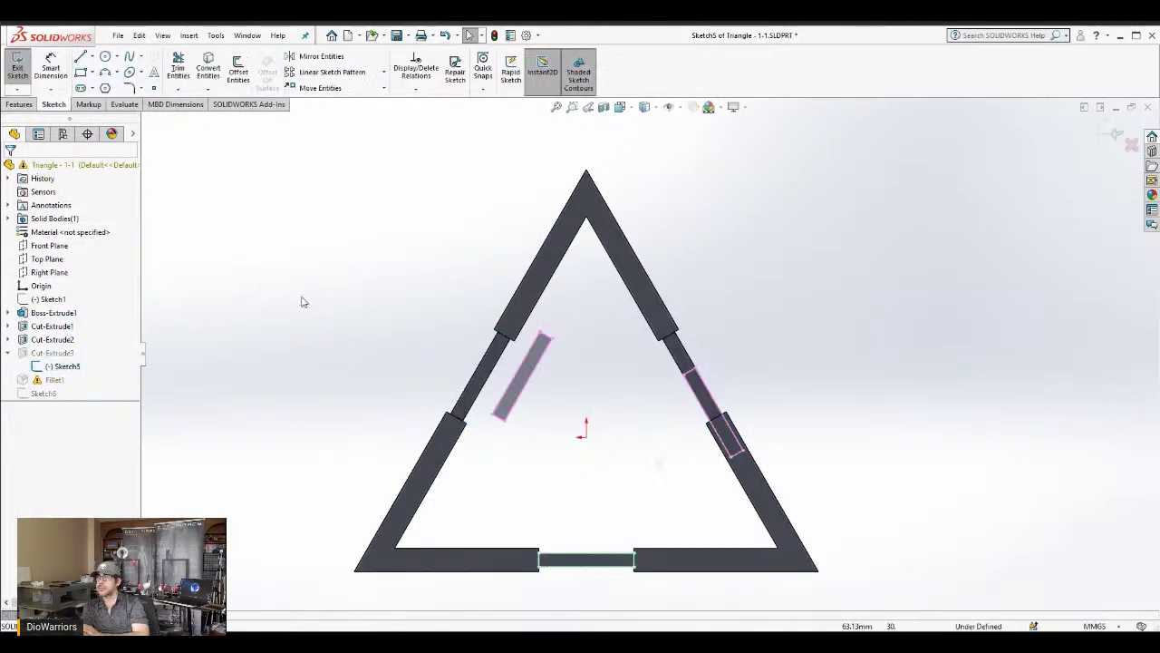
mouse_move(390, 287)
left_mouse_down()
mouse_move(847, 474)
mouse_move(835, 485)
mouse_move(824, 472)
left_mouse_up()
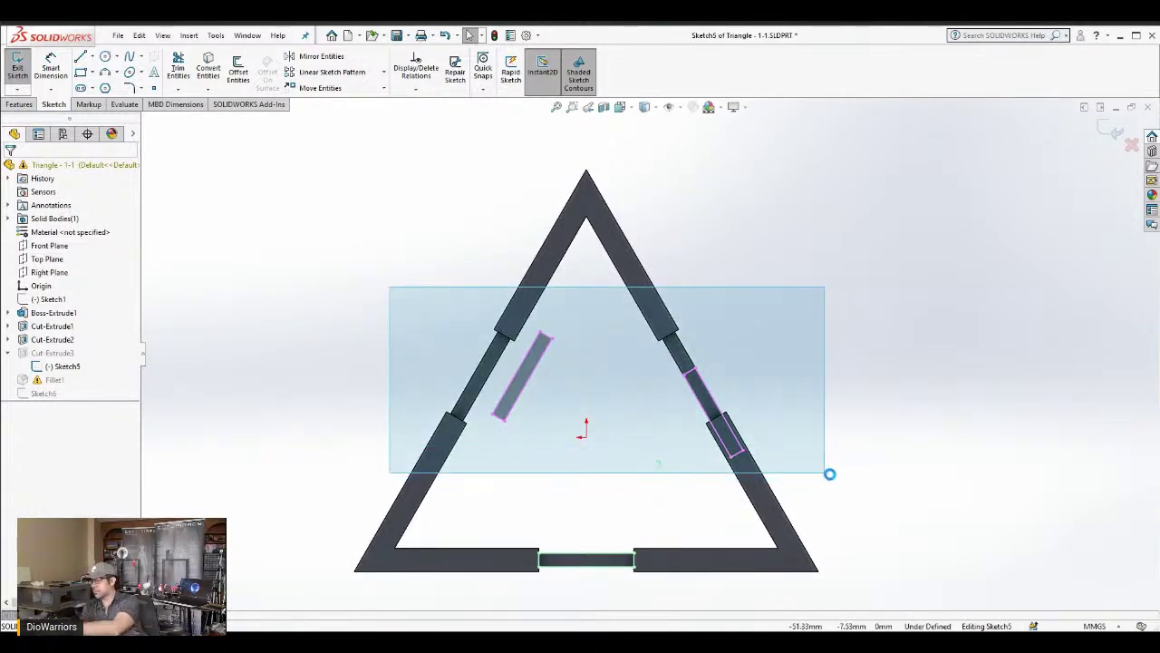
key("Delete")
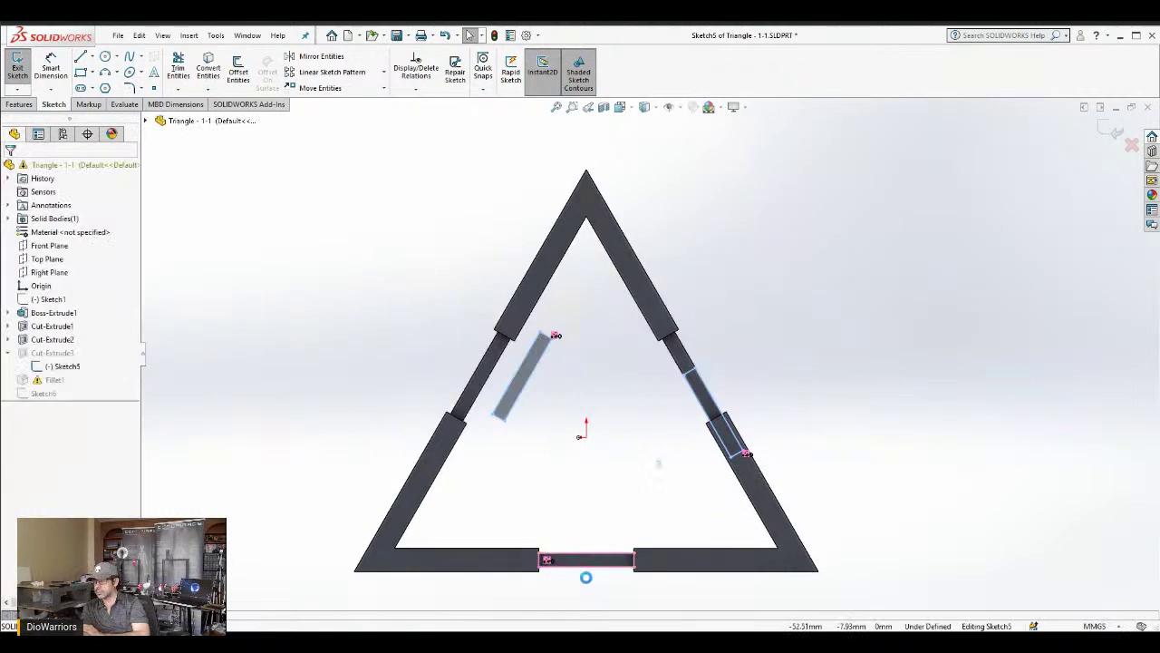
In the Cut-Extrude3 sketch, circular-pattern the lower bar's rectangle about the origin into 3 equally spaced instances over 360° and exit the sketch
left_click_drag(338, 497, 662, 588)
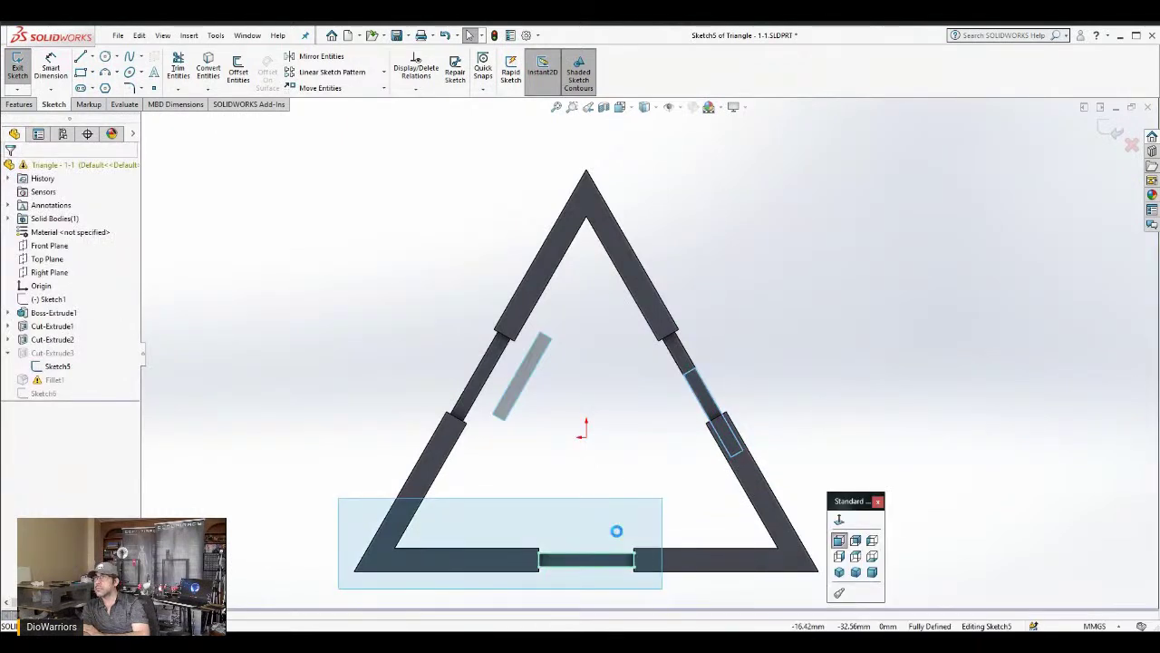
left_click(358, 112)
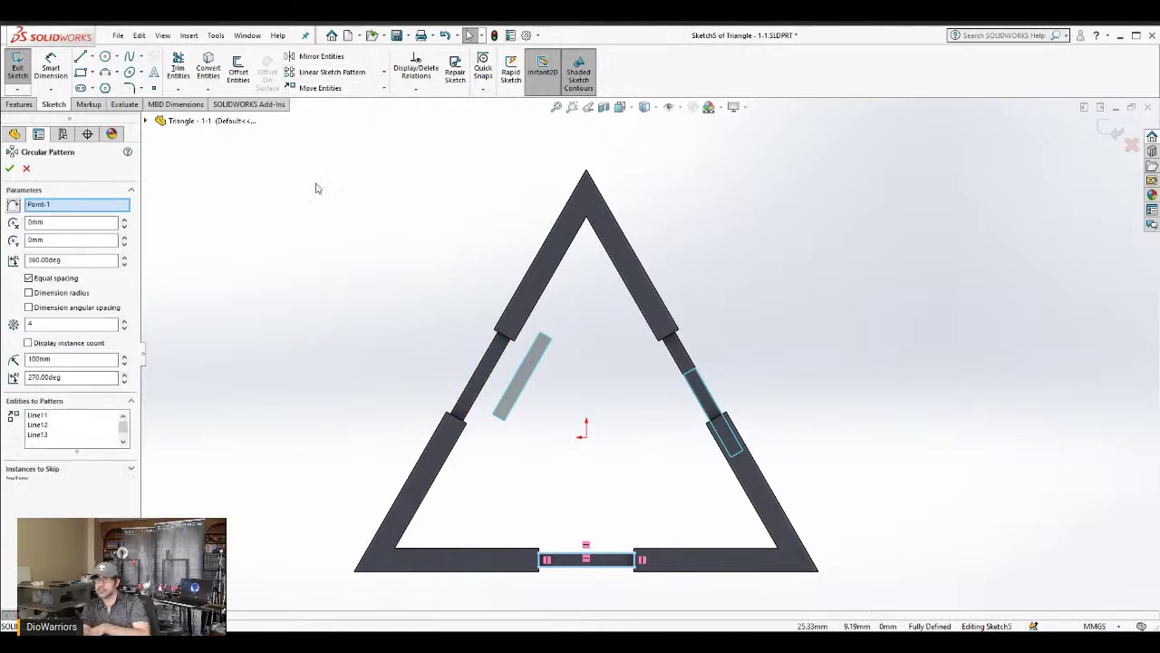
left_click(124, 329)
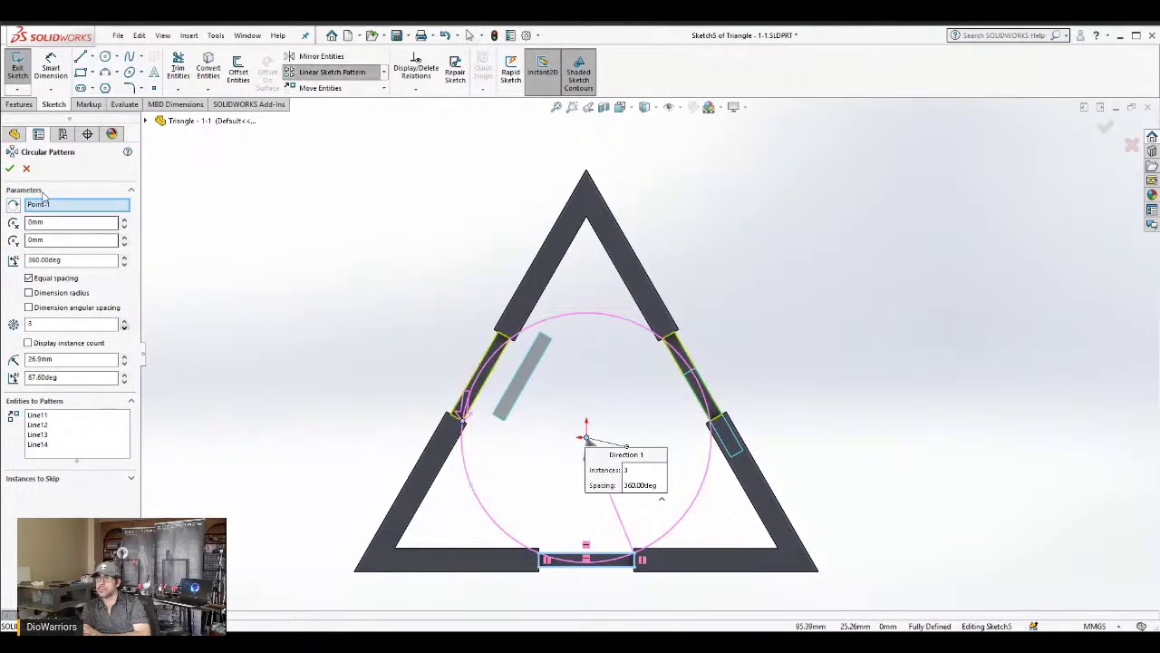
left_click(9, 169)
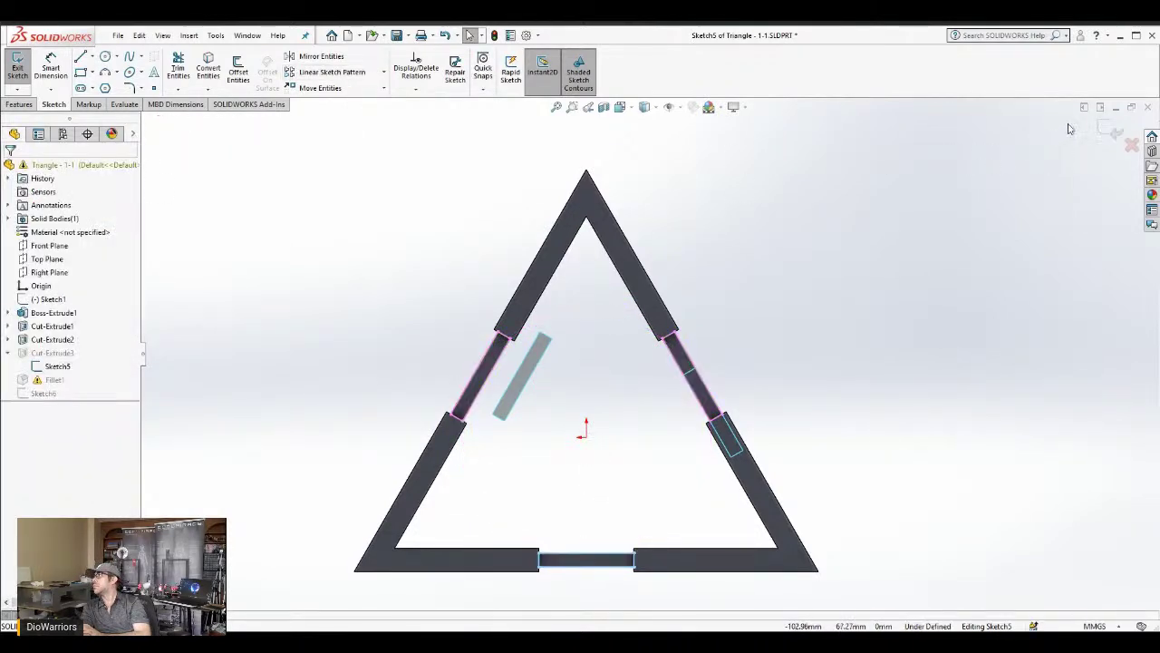
left_click(1109, 129)
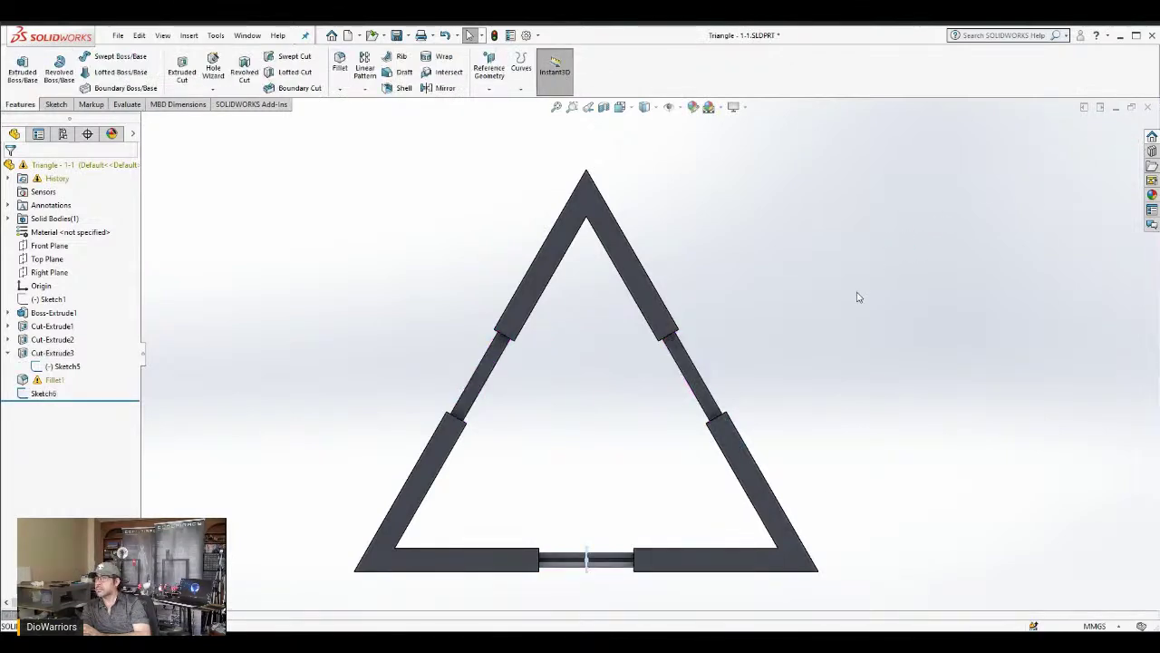
Open Fillet1 for editing and reselect the front-accessible long edges of the thin sections on both slanted bars to replace missing references
middle_click_drag(489, 489, 458, 388)
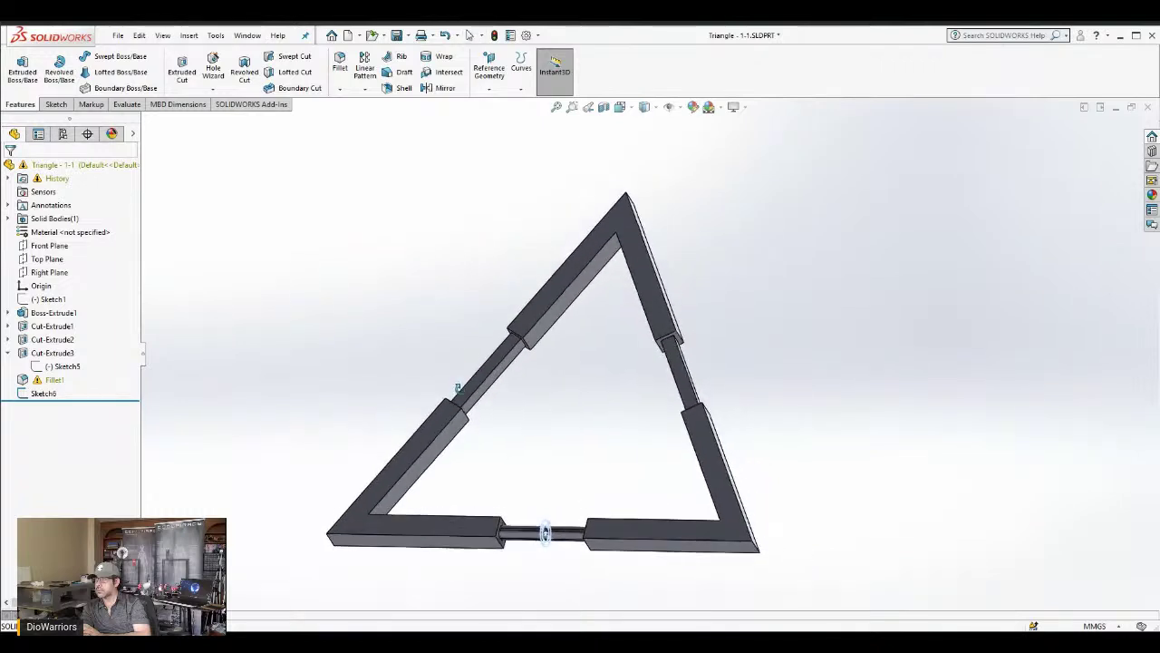
left_click(54, 379)
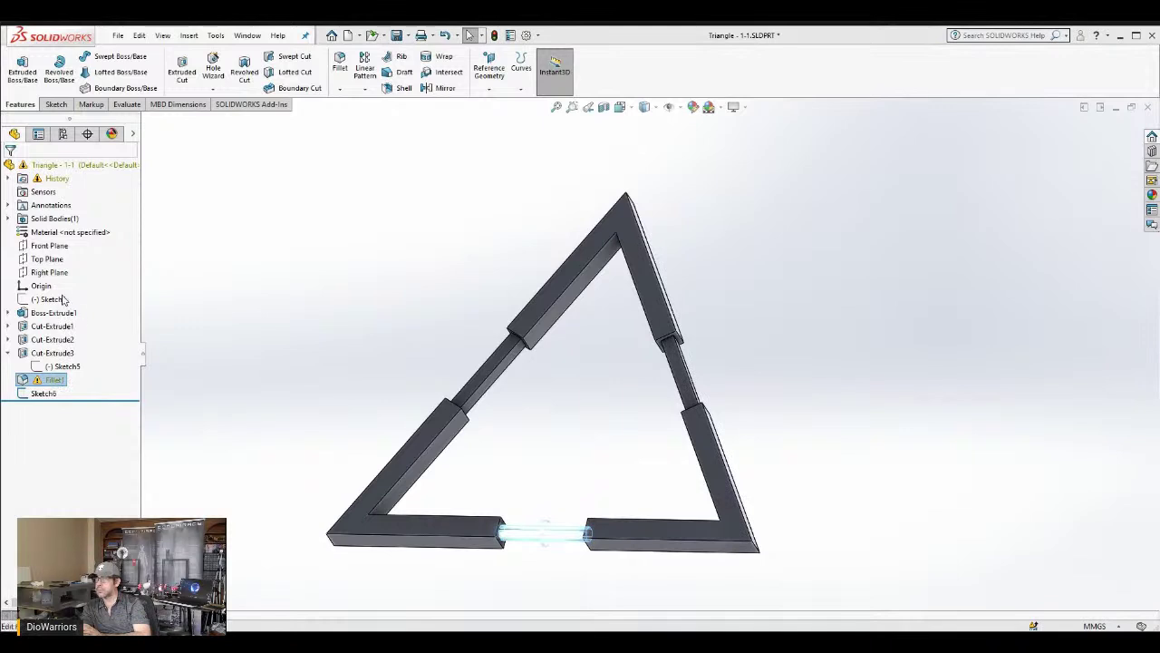
left_click(460, 366)
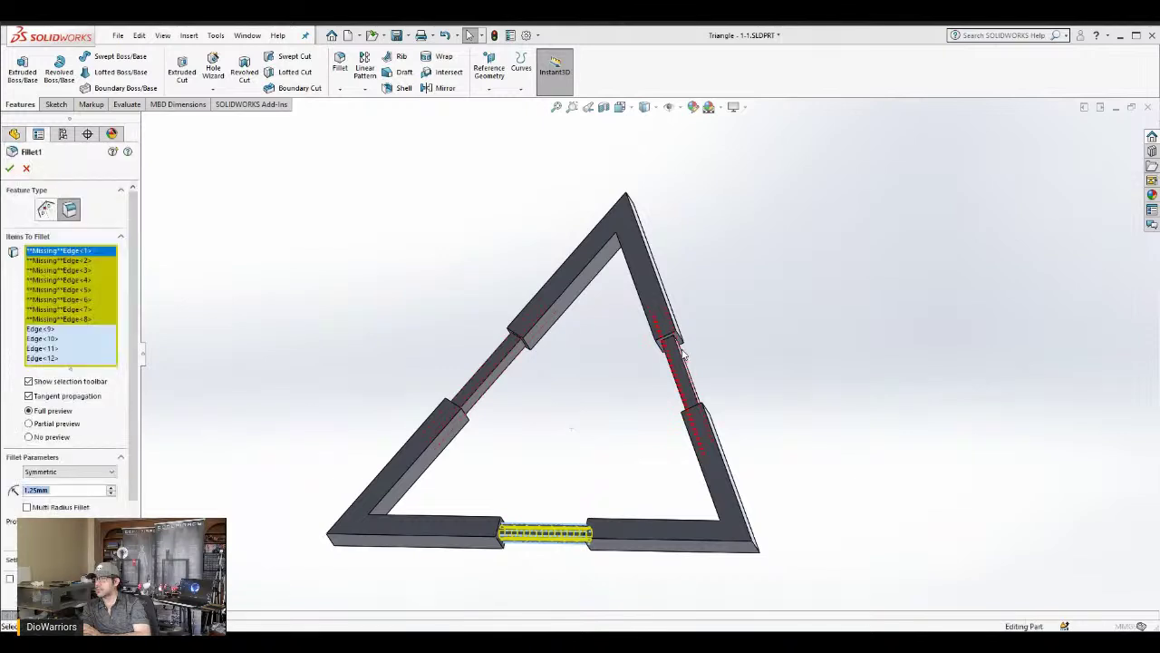
scroll(687, 357, "down", 3)
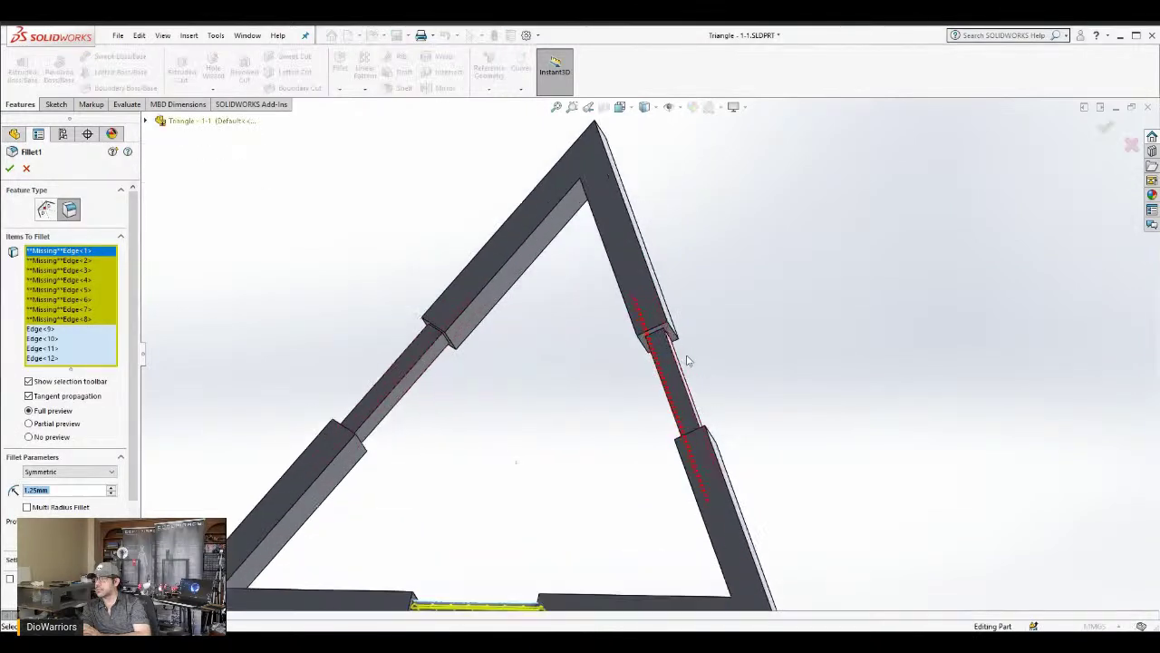
scroll(687, 360, "down", 2)
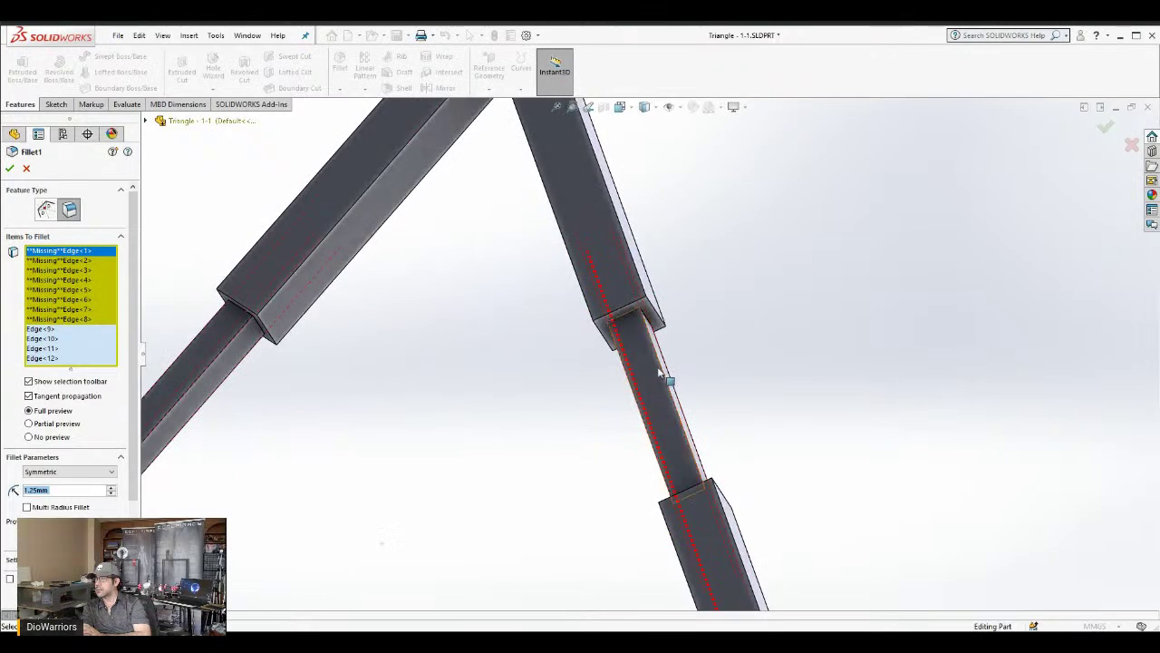
left_click(670, 374)
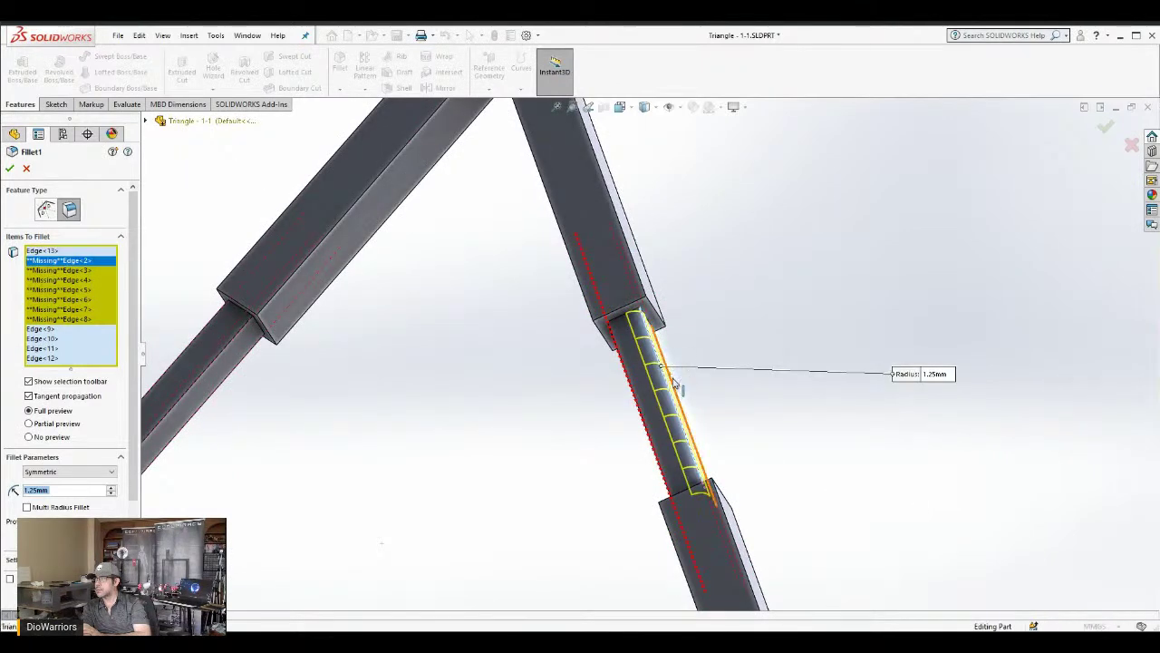
left_click(634, 408)
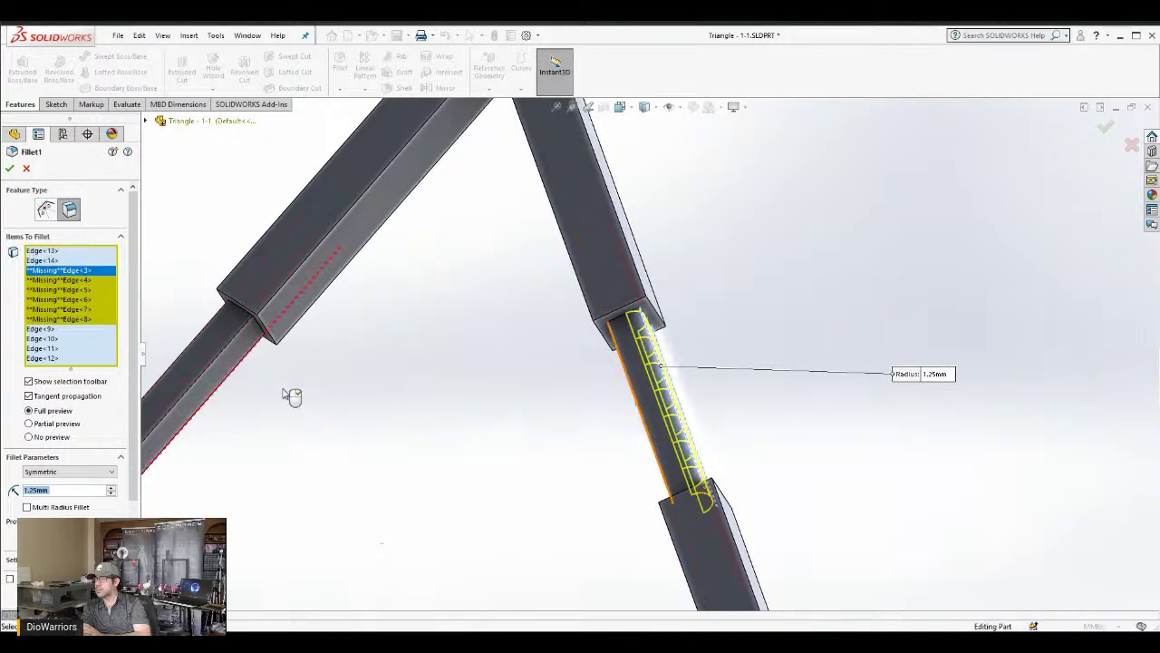
left_click(230, 360)
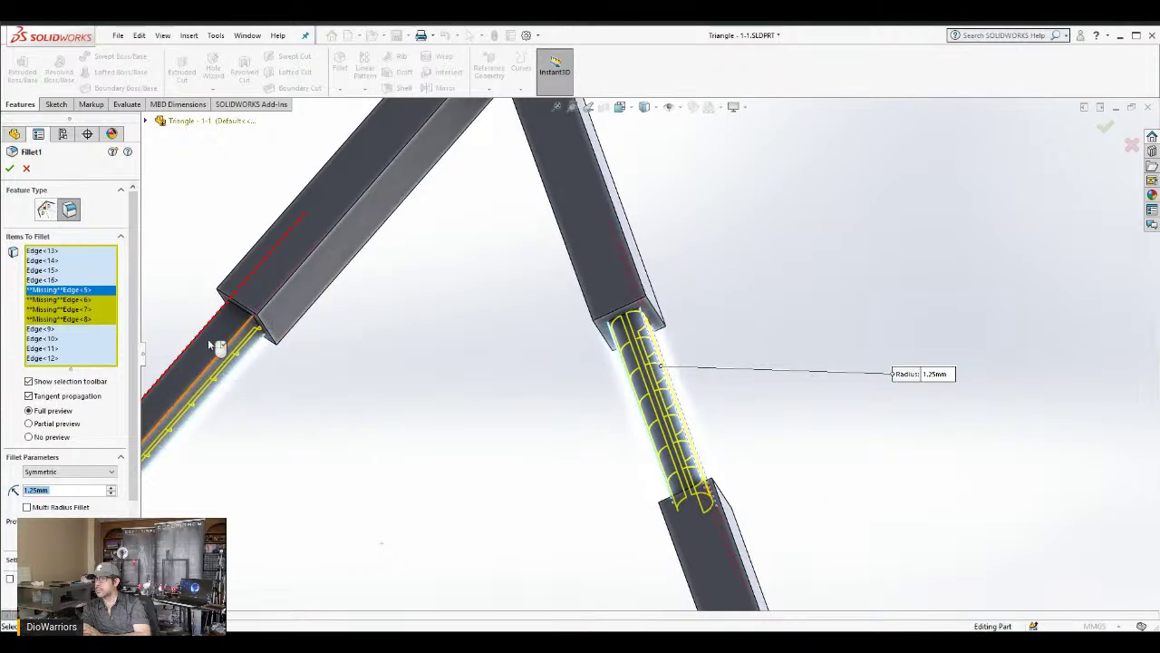
left_click(212, 341)
left_click(202, 336)
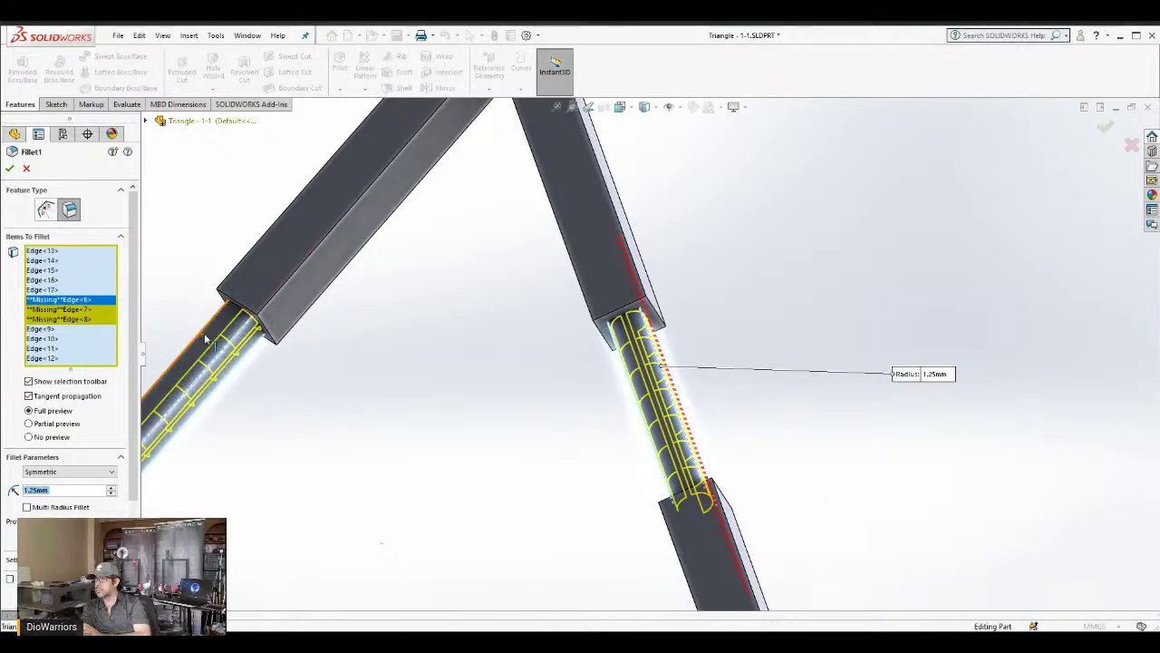
Add the remaining long edges of both slanted thin sections to Fillet1 and accept the feature
middle_click_drag(463, 391, 333, 373)
scroll(331, 368, "up", 1)
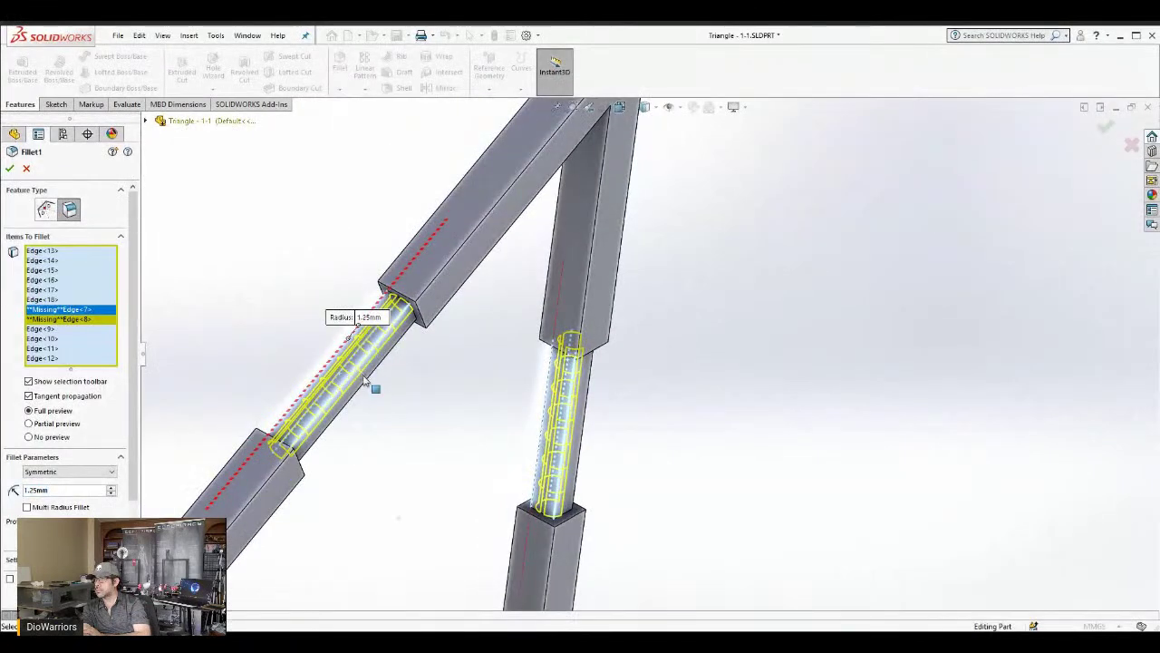
left_click(367, 386)
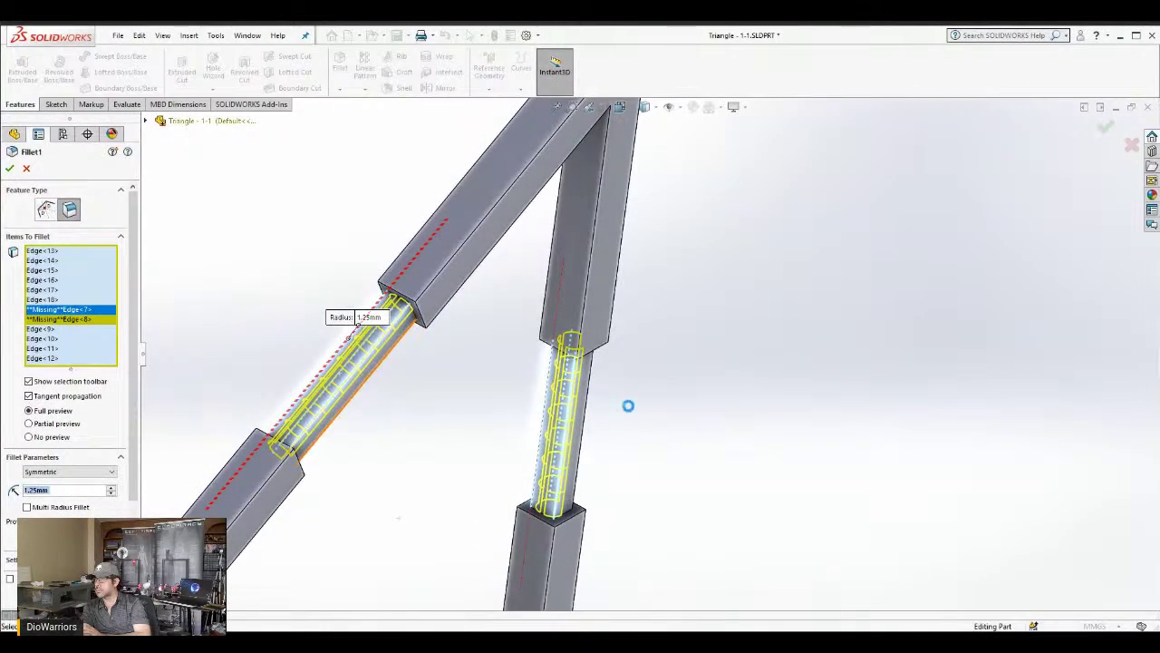
left_click(573, 390)
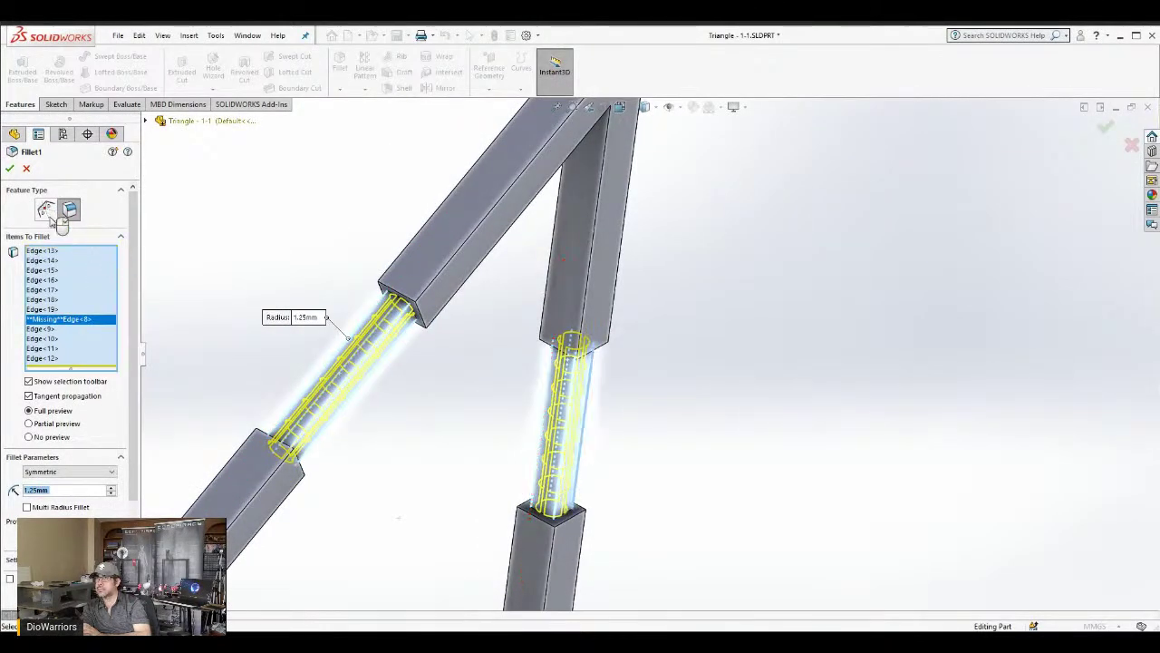
left_click(9, 170)
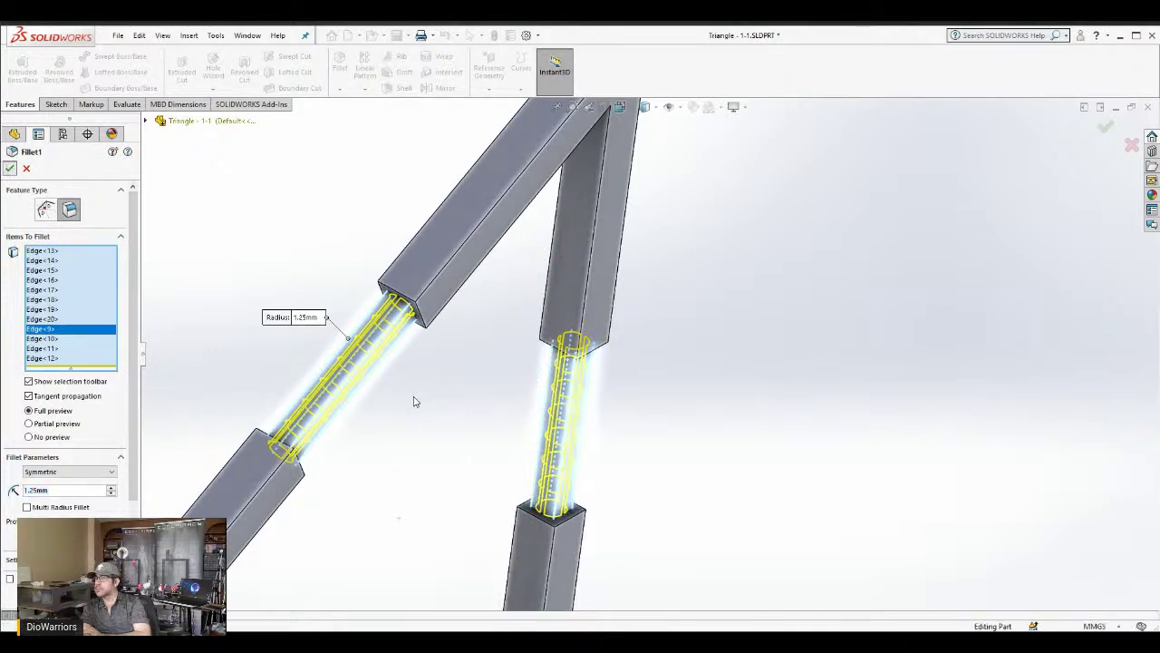
Save the Triangle - 1-1 part and return to the Assem3 assembly
scroll(420, 406, "up", 2)
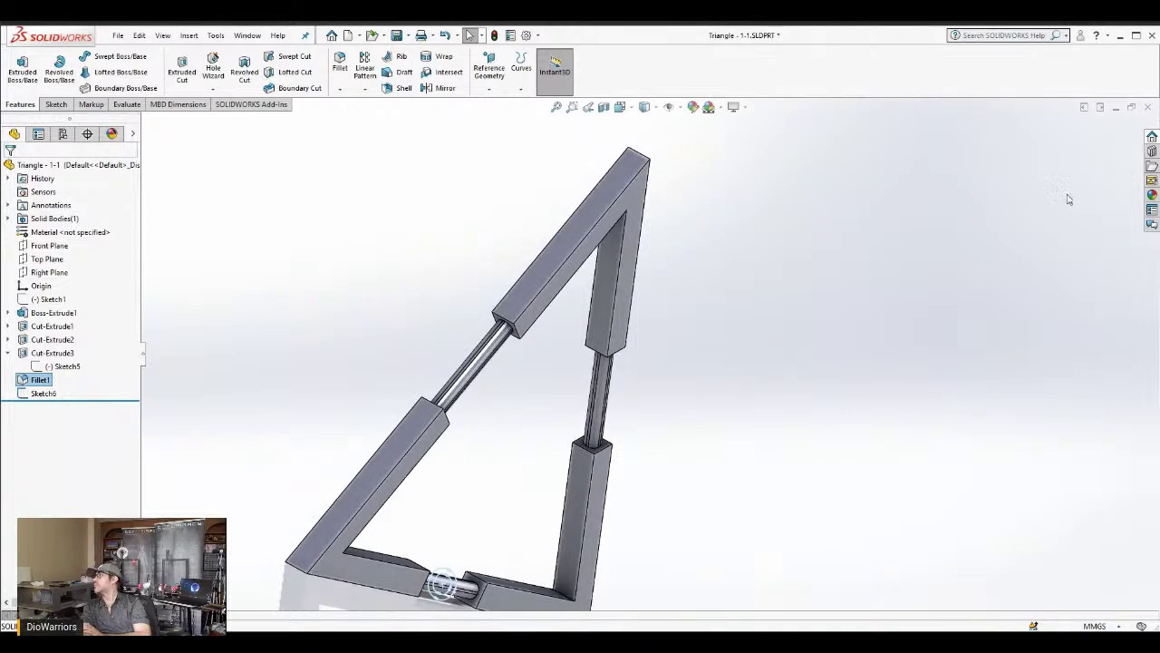
middle_click_drag(474, 268, 574, 323)
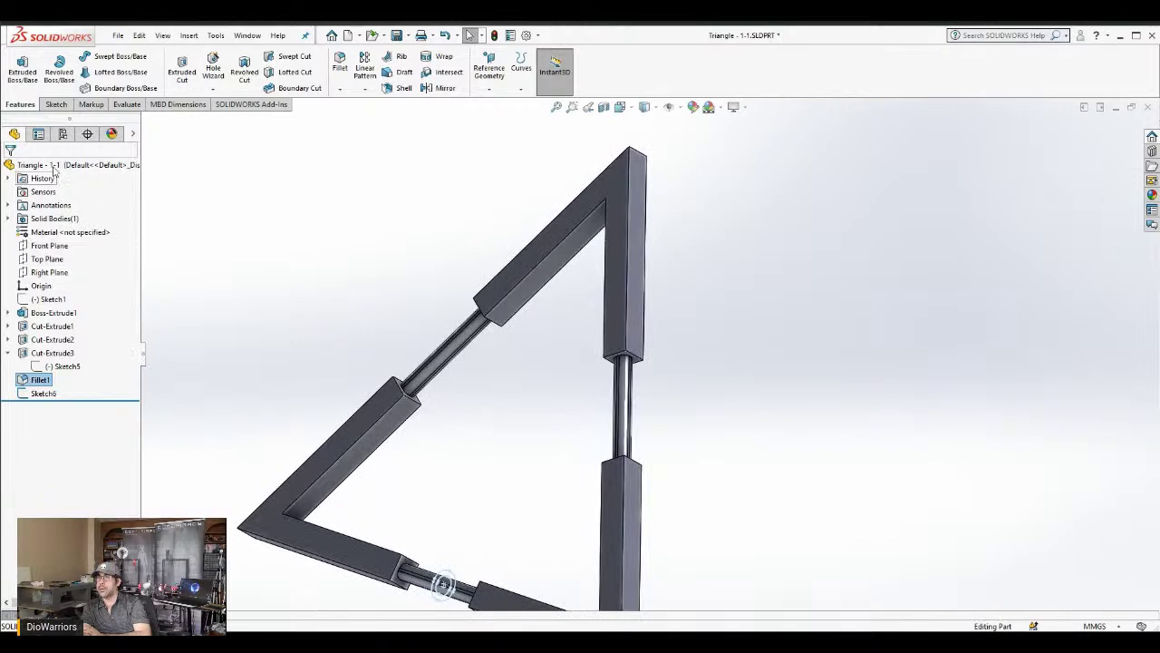
left_click(304, 214)
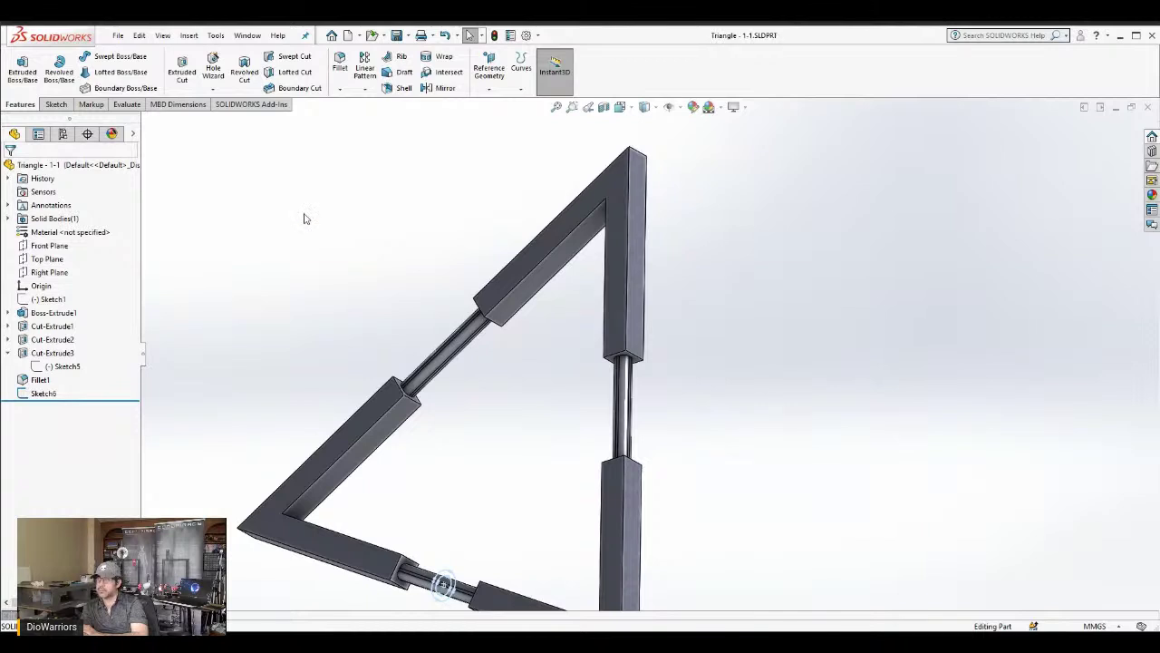
key("space")
key("Escape")
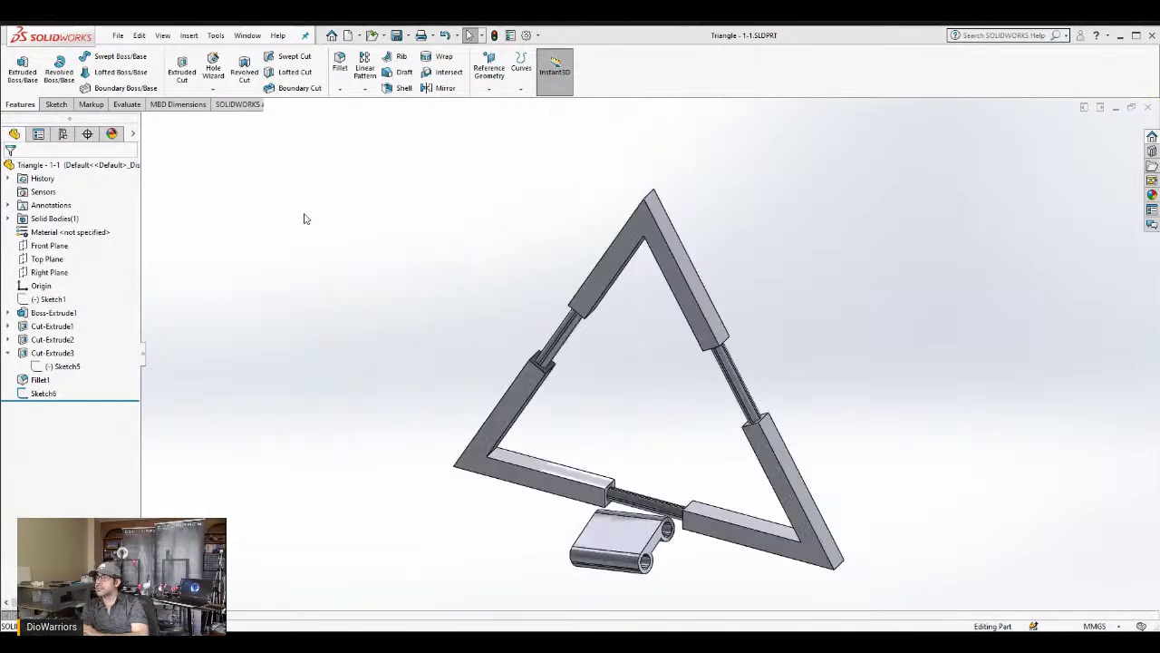
key("ctrl+Tab")
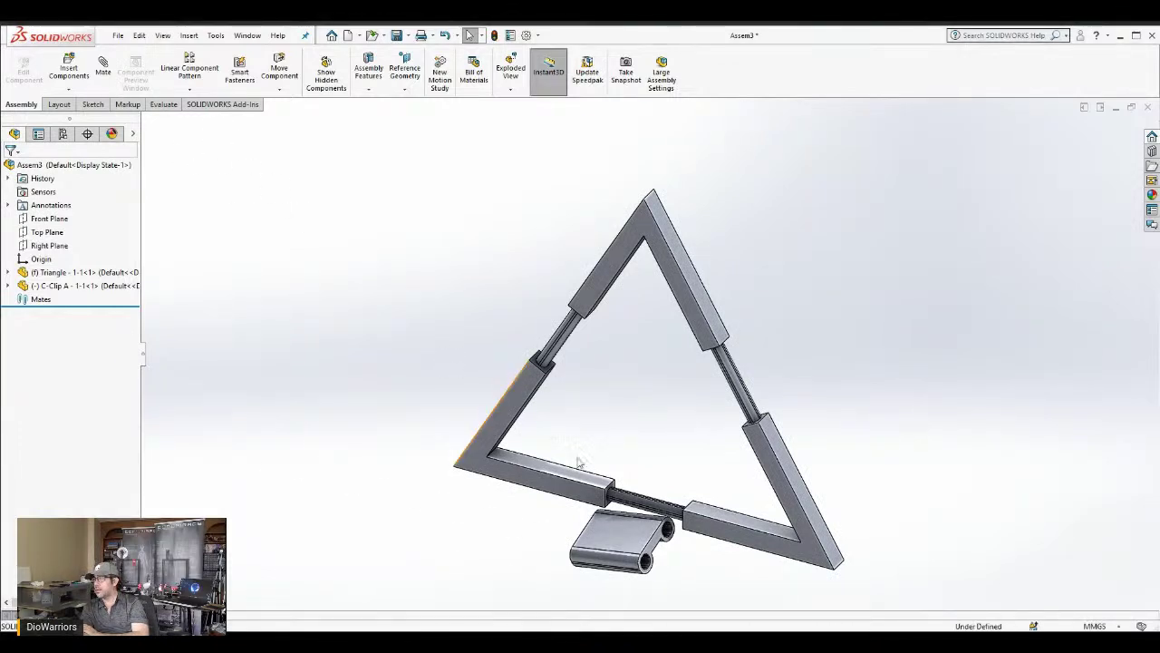
Mate the C-clip's upper ring bore concentric with the rounded thin section of the triangle's lower bar
scroll(640, 525, "down", 3)
scroll(680, 508, "down", 2)
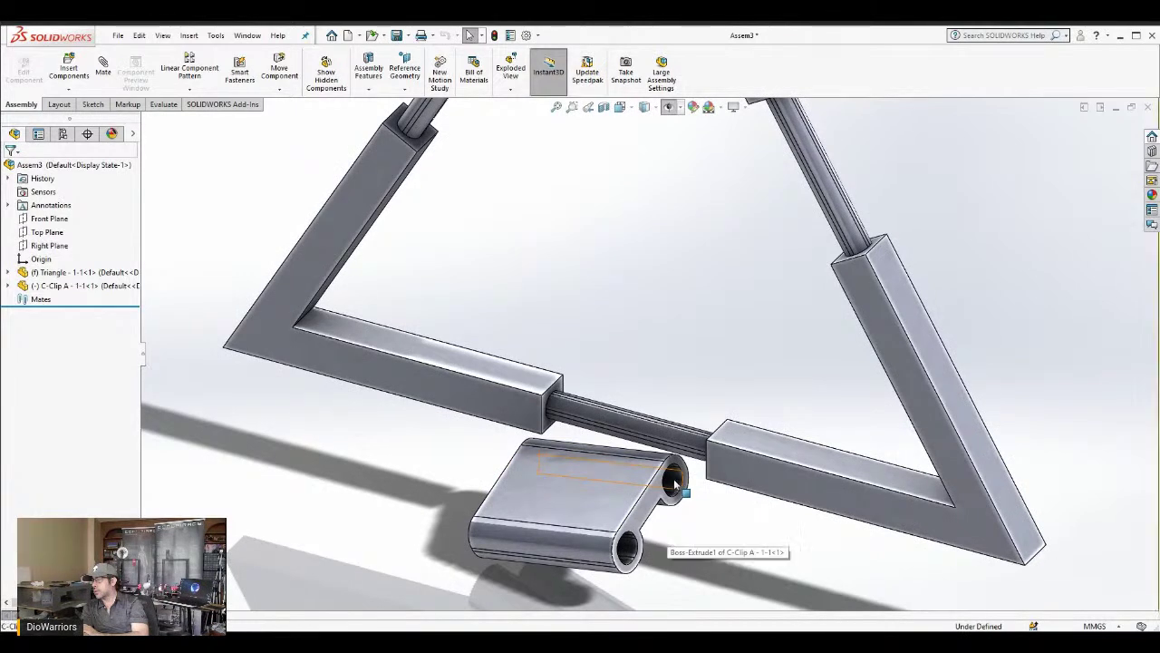
left_click(675, 483)
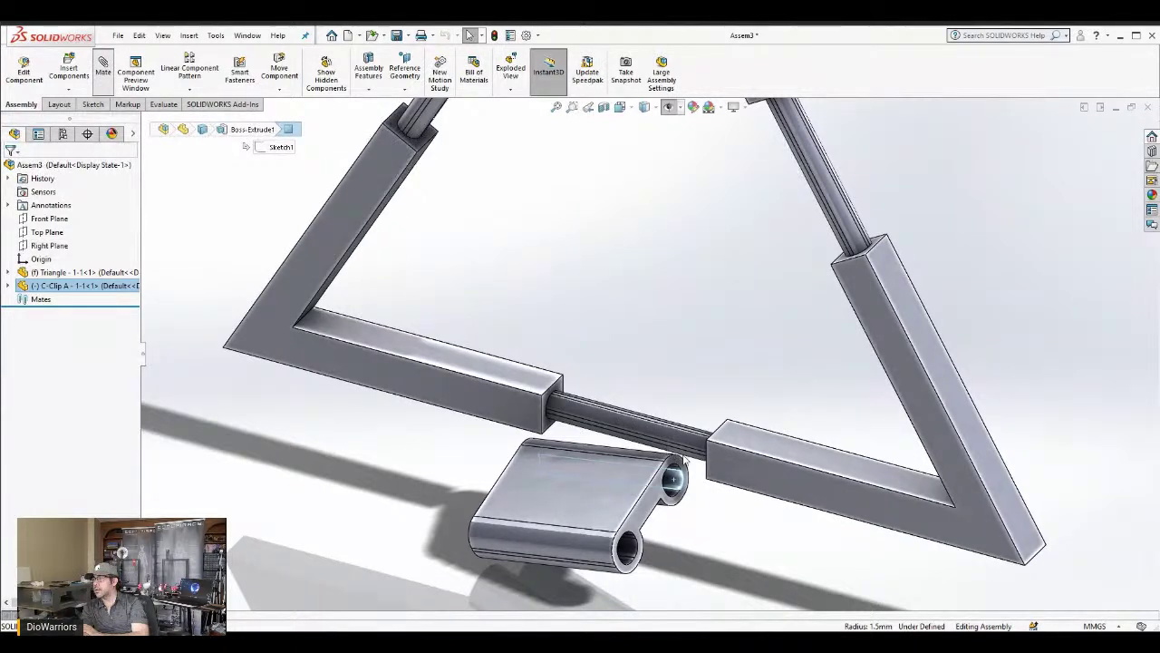
mouse_move(687, 444)
middle_mouse_down()
mouse_move(656, 393)
mouse_move(571, 377)
mouse_move(702, 440)
middle_mouse_up()
left_click(713, 446)
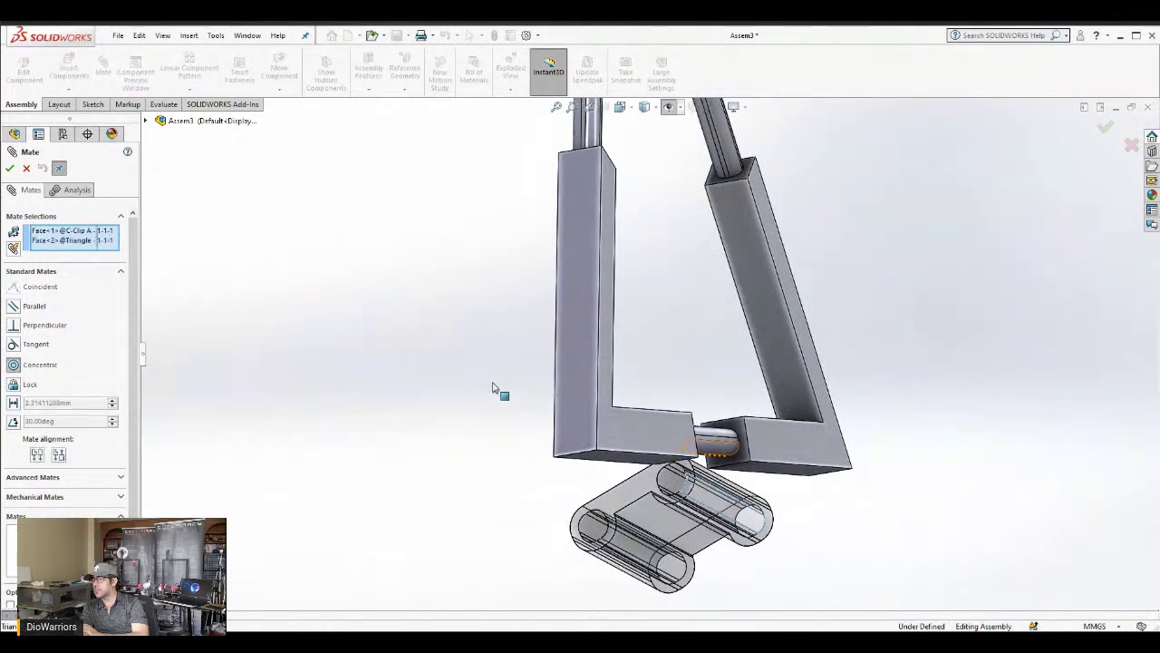
left_click(9, 168)
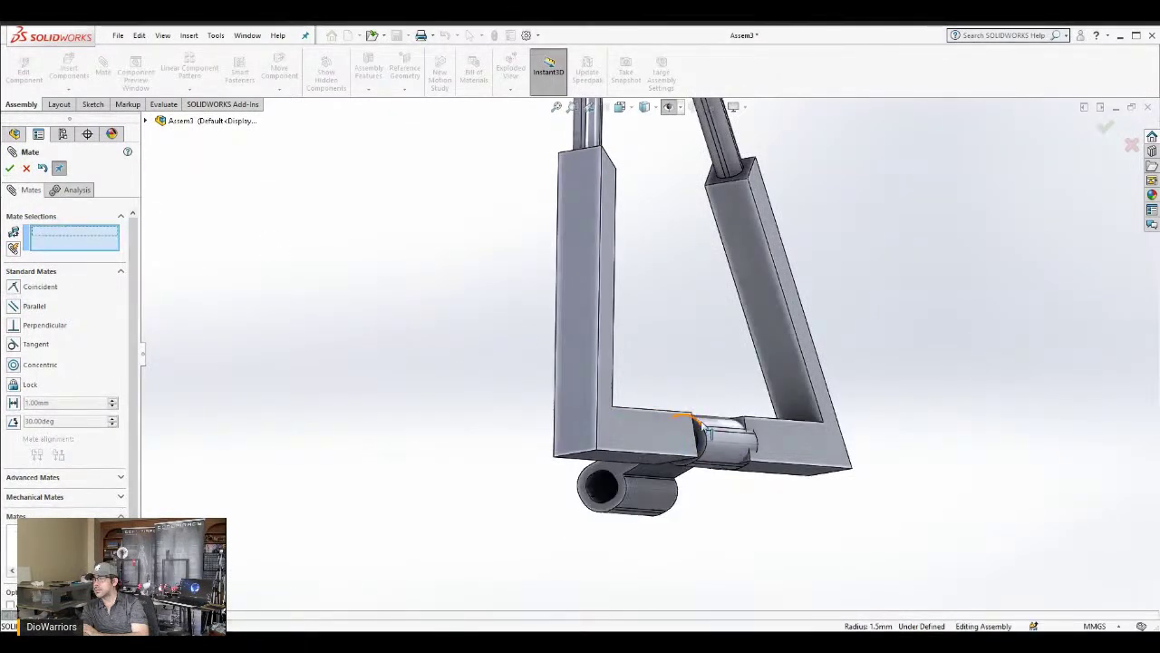
Mate the C-clip's end face 0.25 mm from the adjoining cut face of the triangle's lower bar
middle_click_drag(709, 435, 766, 460)
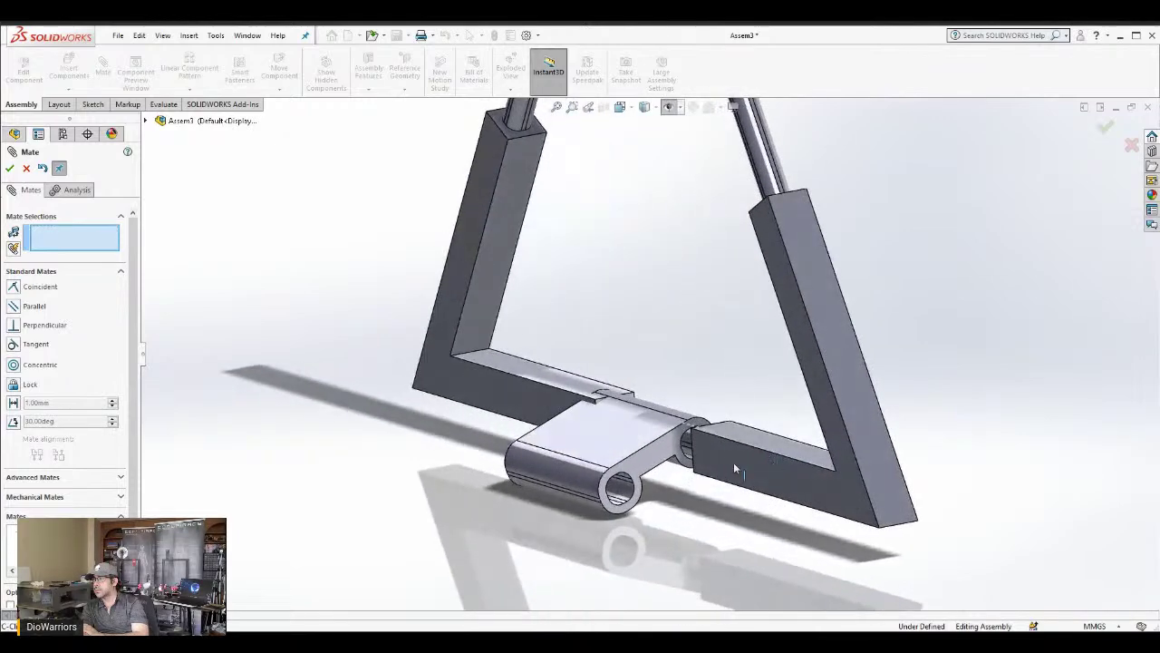
scroll(703, 452, "down", 2)
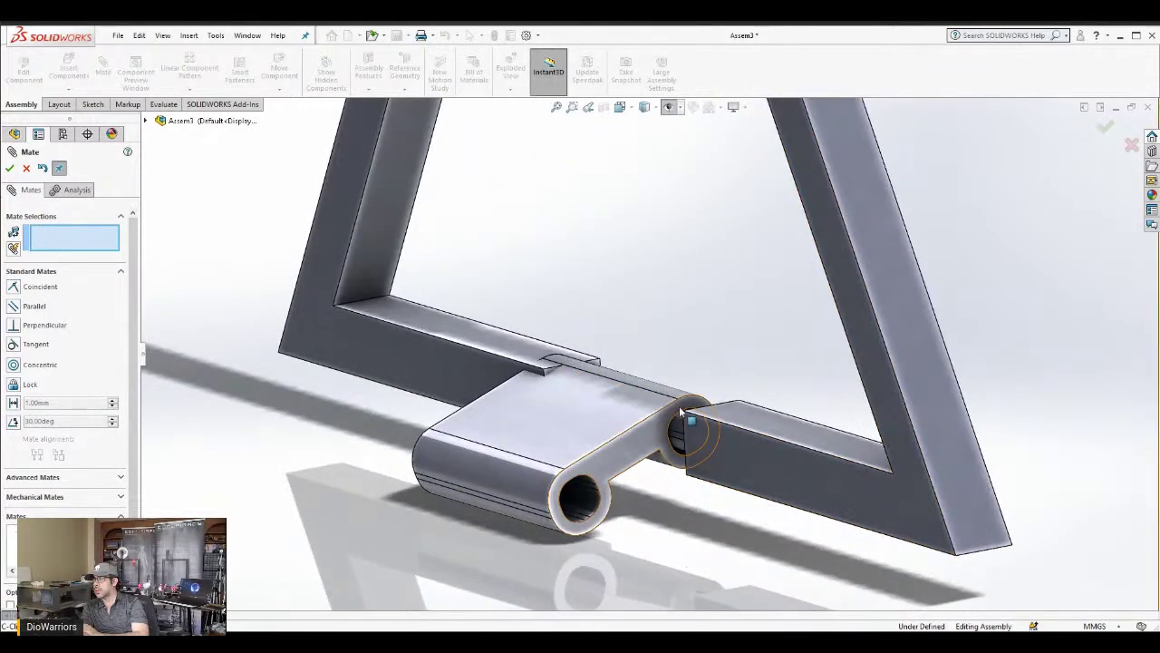
left_click(678, 408)
middle_click_drag(566, 413, 635, 431)
scroll(594, 426, "up", 1)
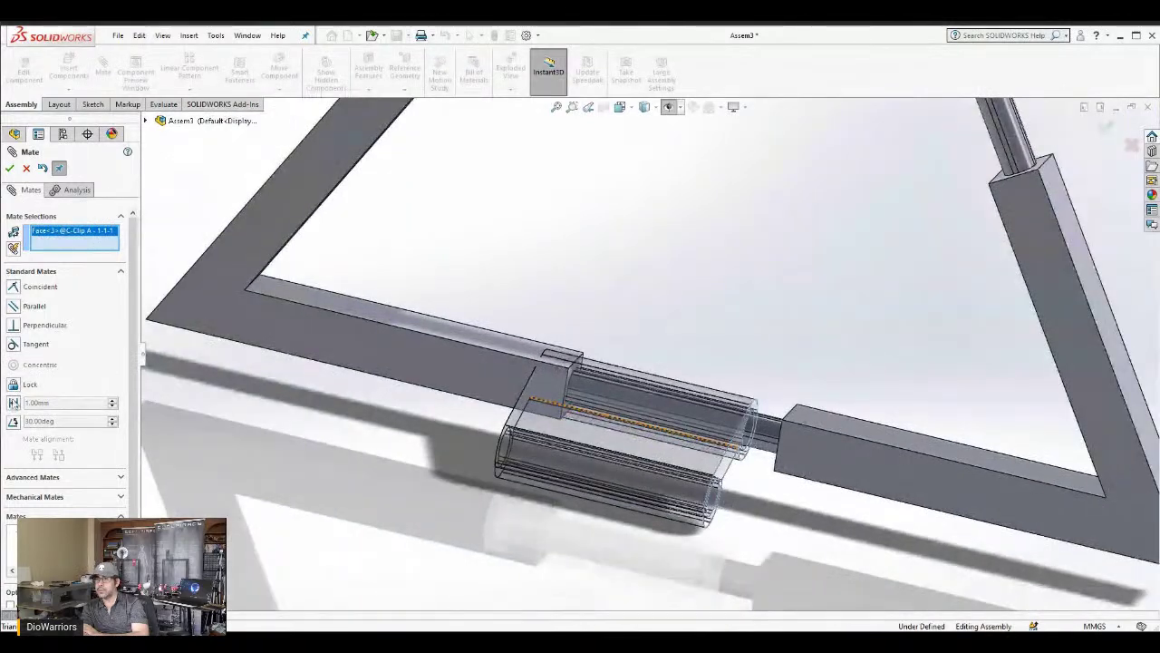
left_click(13, 404)
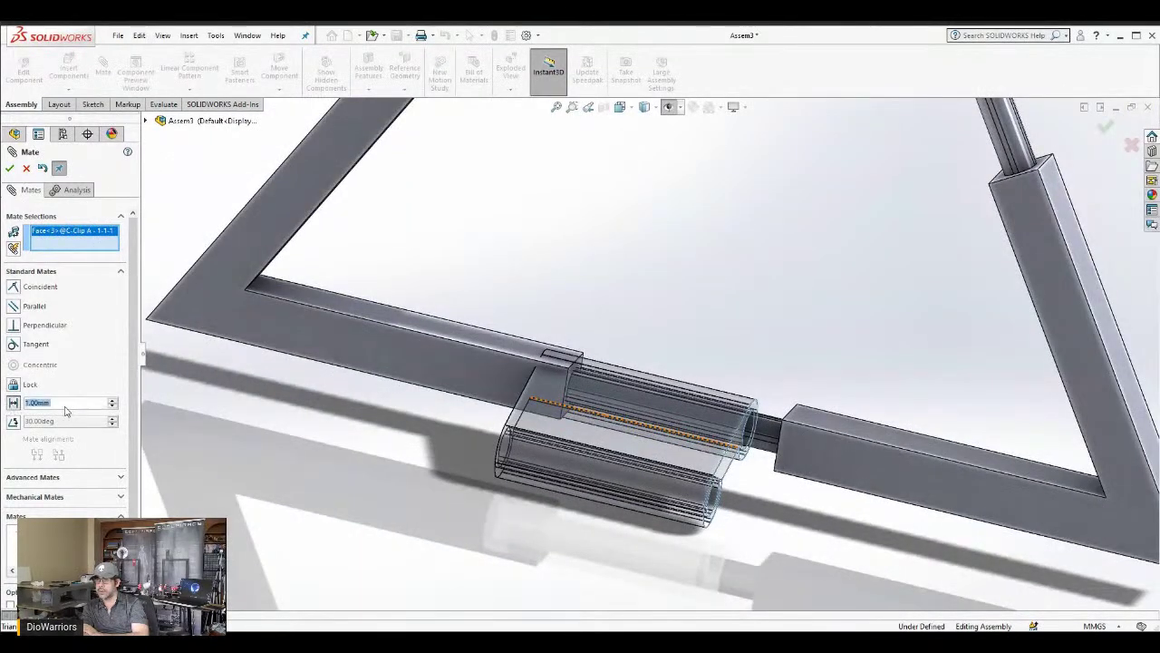
type("0")
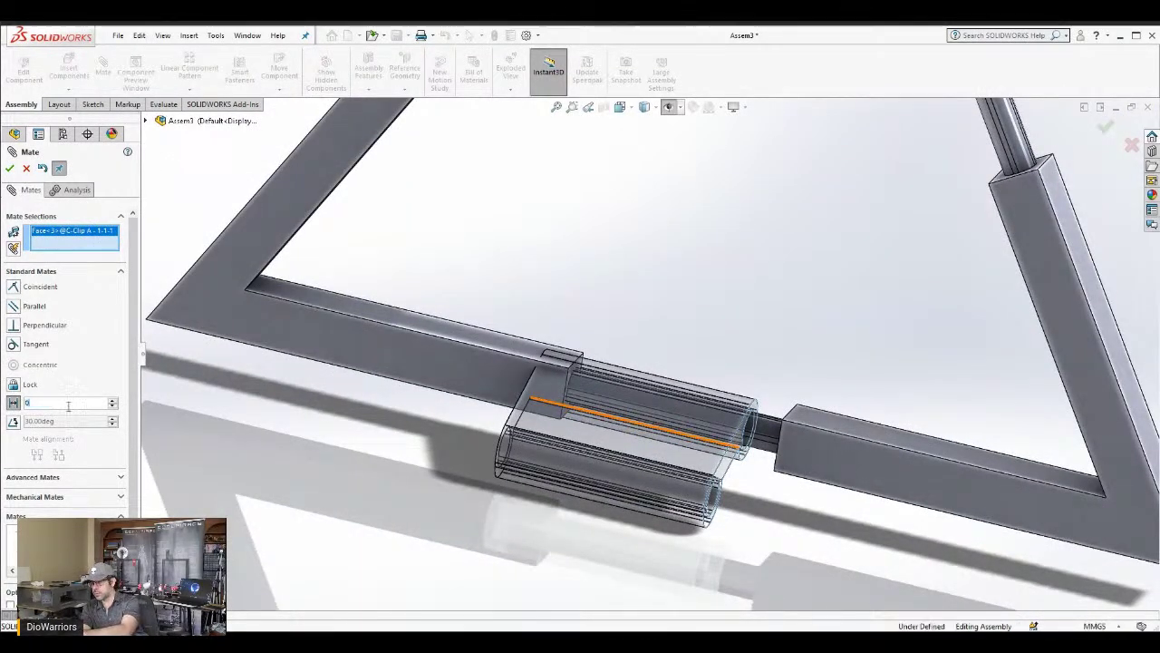
type(".25mm")
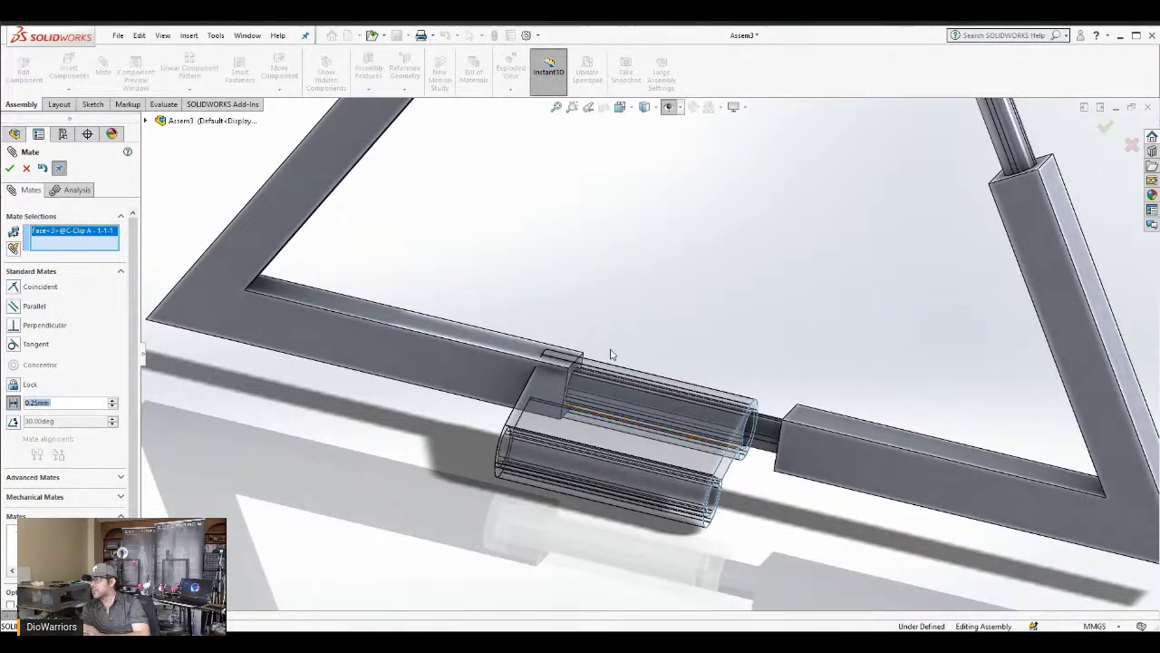
middle_click_drag(610, 355, 658, 347)
left_click(788, 415)
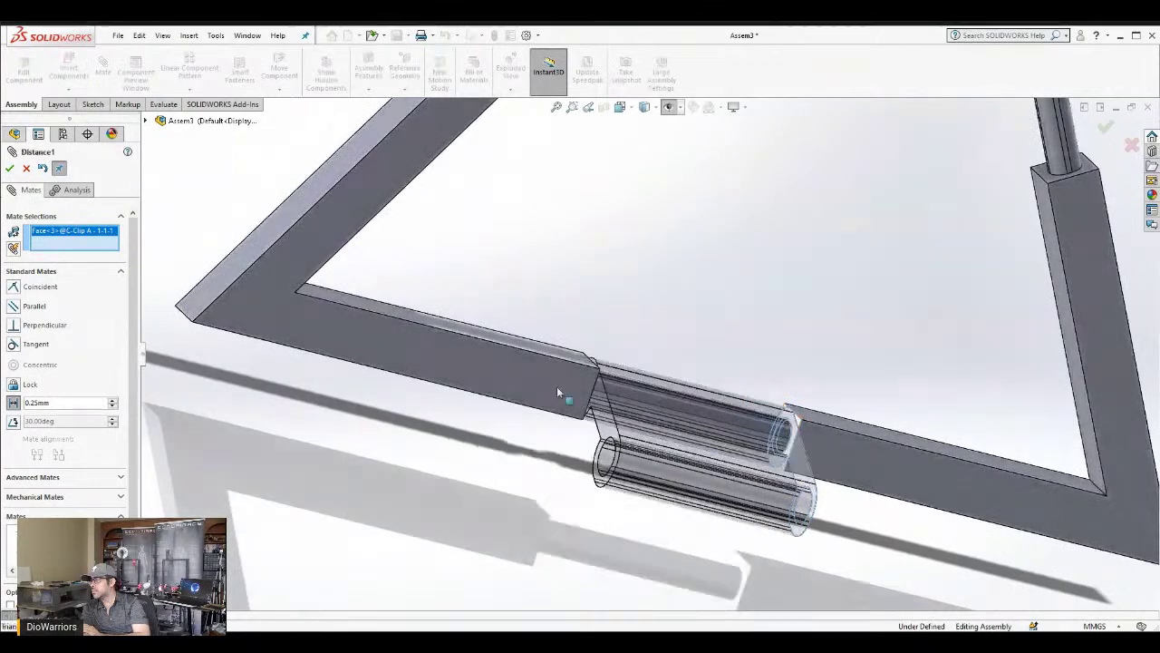
left_click(496, 376)
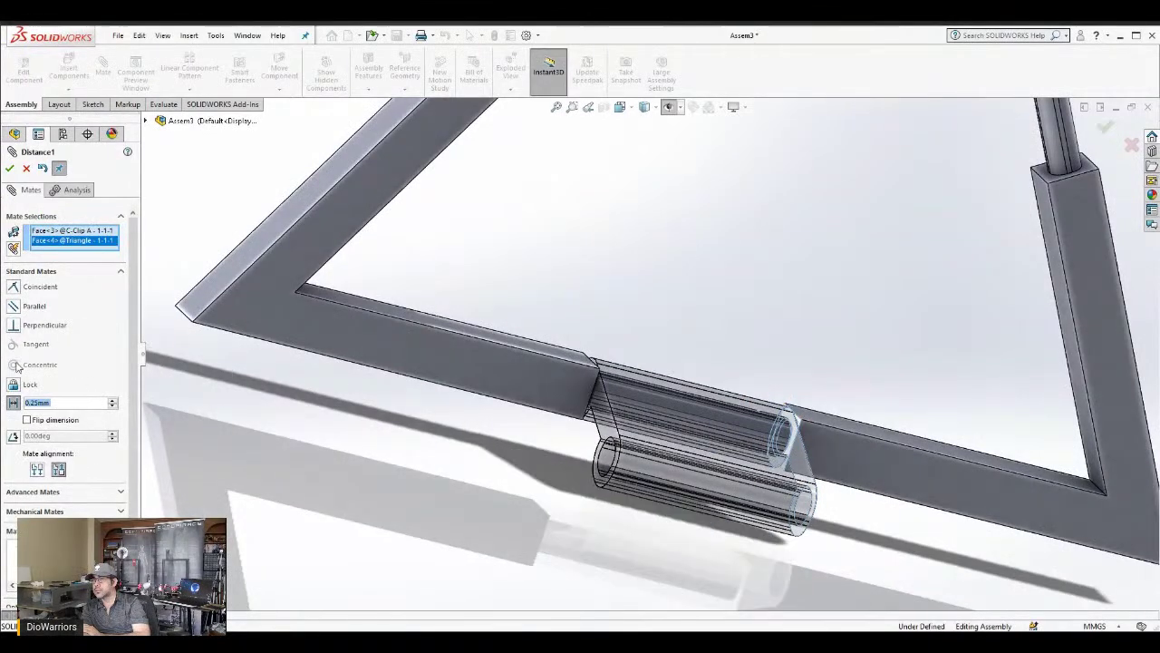
left_click(26, 420)
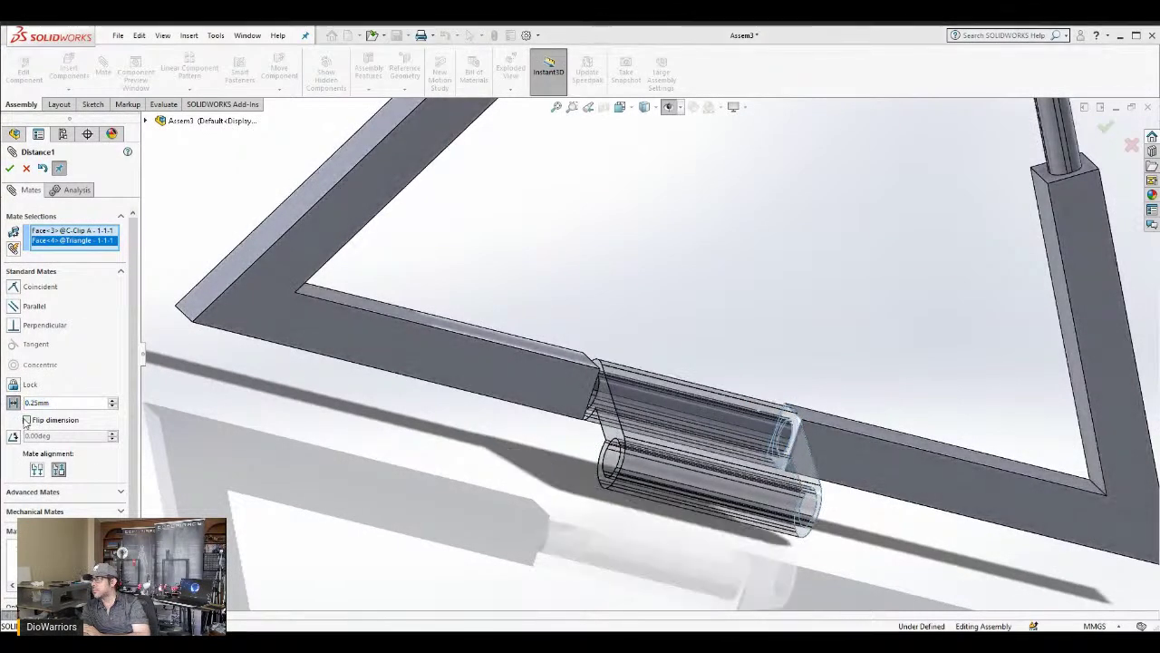
left_click(10, 169)
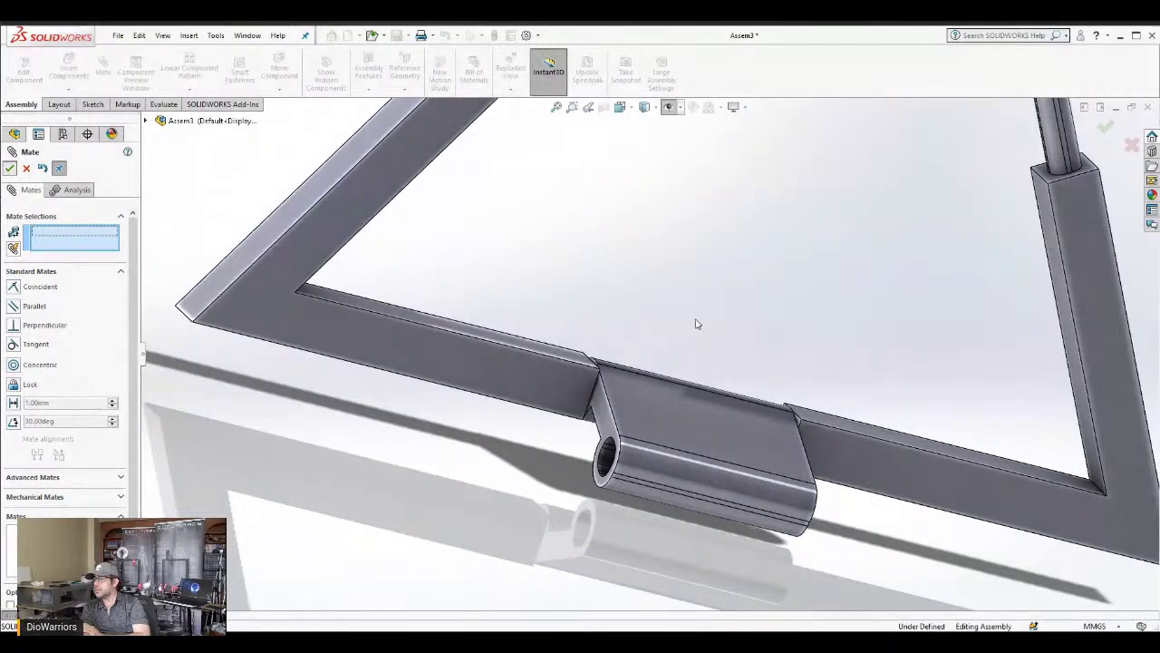
key("Escape")
Swing the mated C-clip around the triangle's lower bar until its free ring hangs below the frame
middle_click_drag(713, 332, 658, 336)
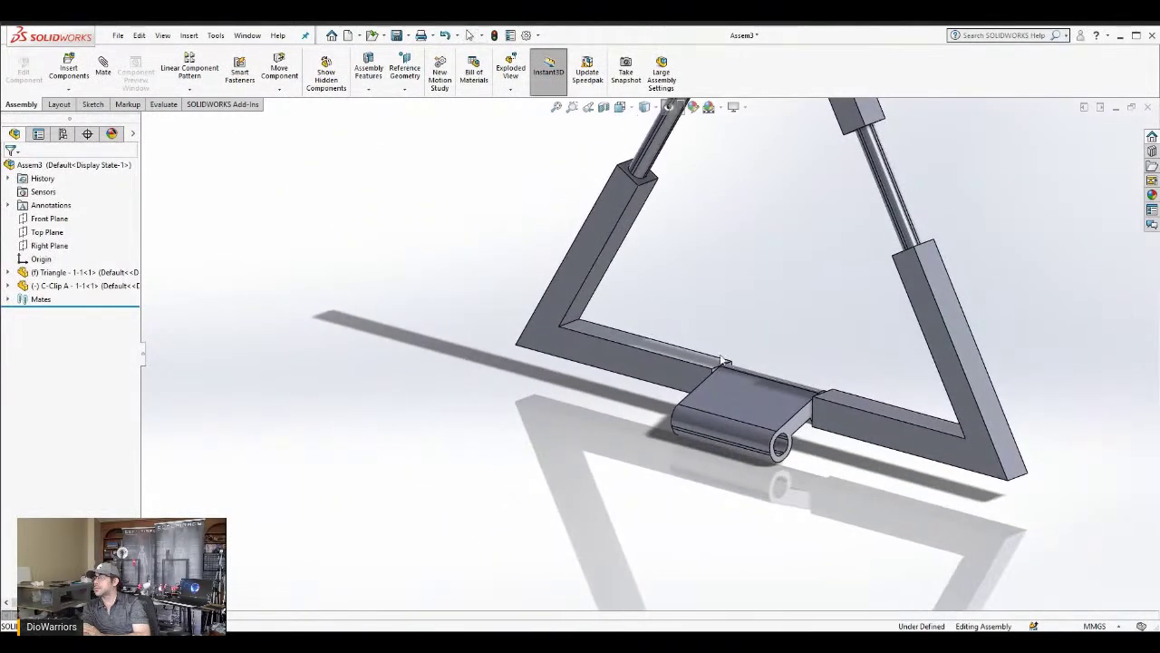
left_click(741, 433)
left_click_drag(742, 433, 780, 515)
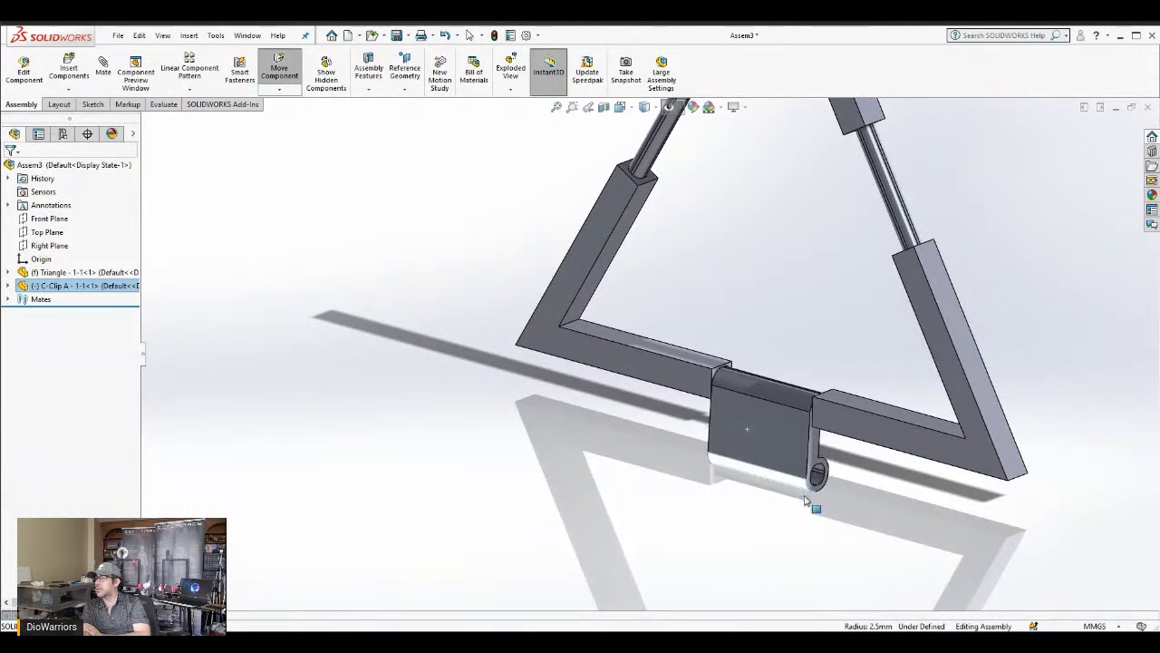
scroll(880, 477, "up", 4)
scroll(870, 474, "down", 2)
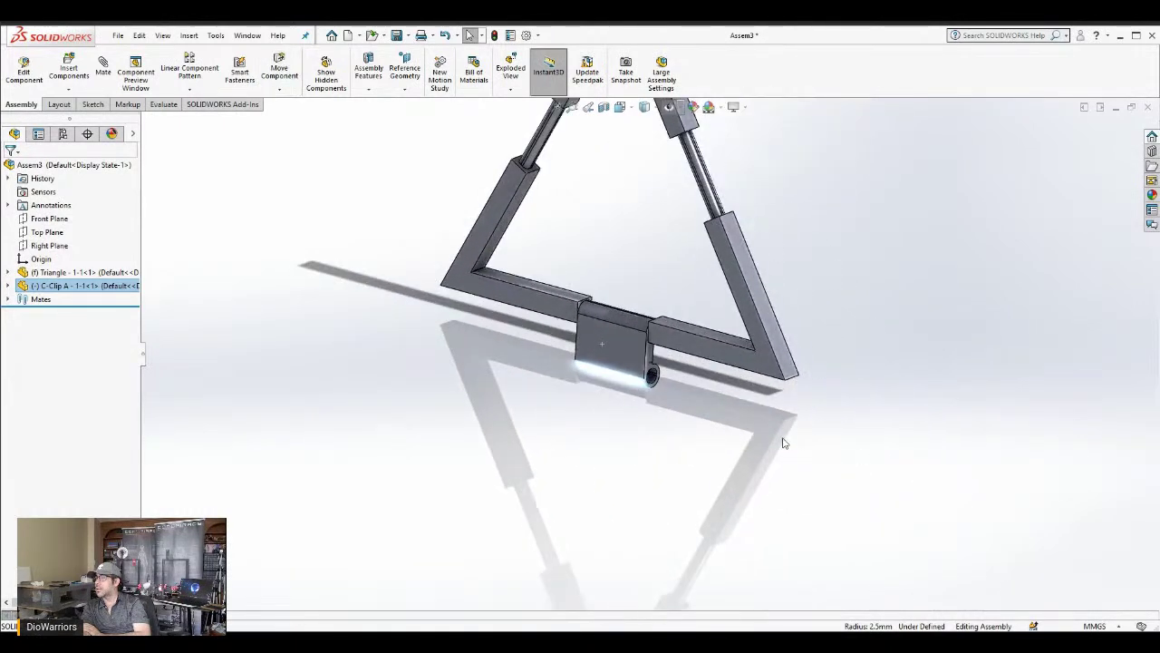
middle_click_drag(602, 344, 671, 309)
left_click(697, 288)
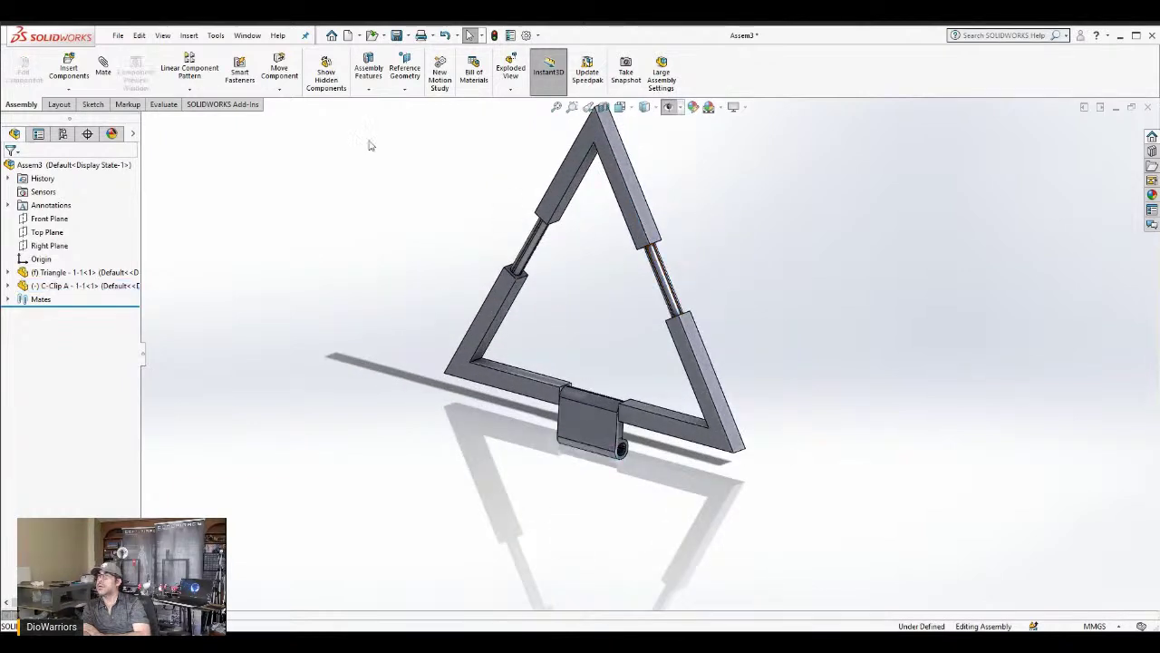
Insert two more instances of C-Clip A - 1-1, placing one beside each slanted bar of the triangle
left_click(69, 67)
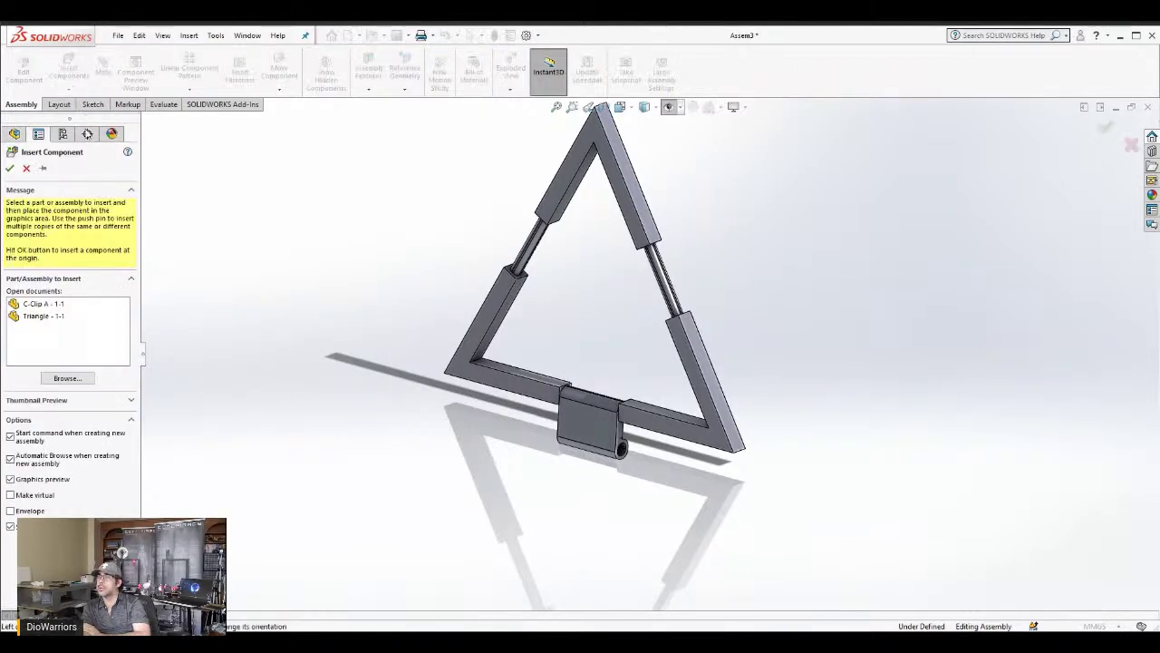
left_click(36, 305)
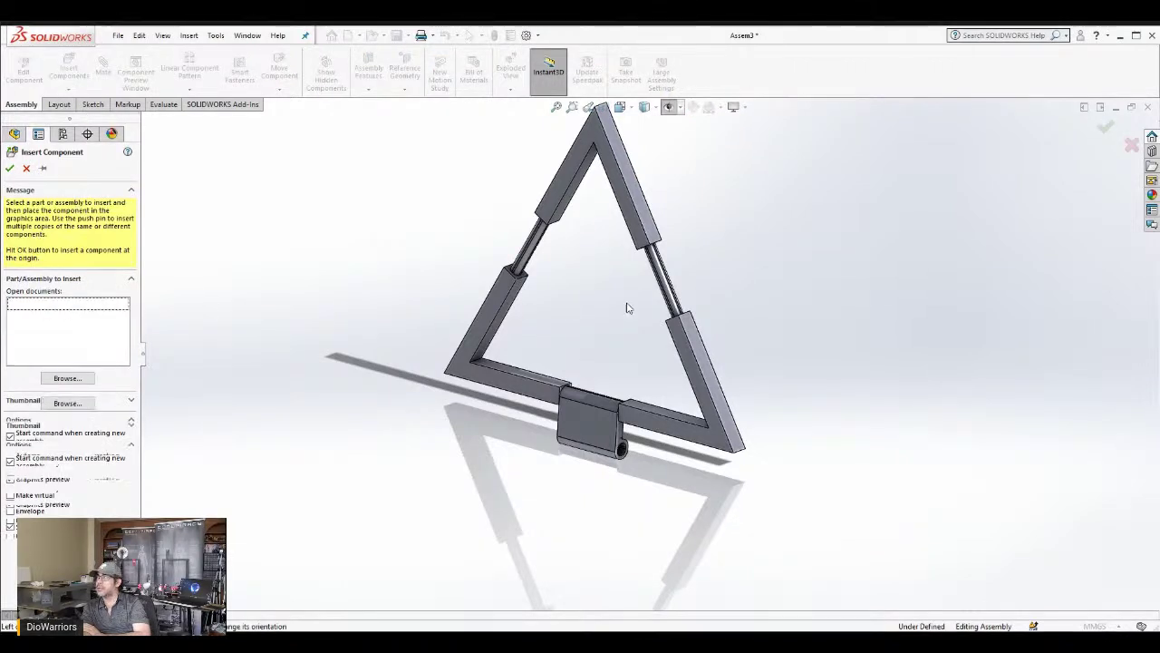
left_click(739, 283)
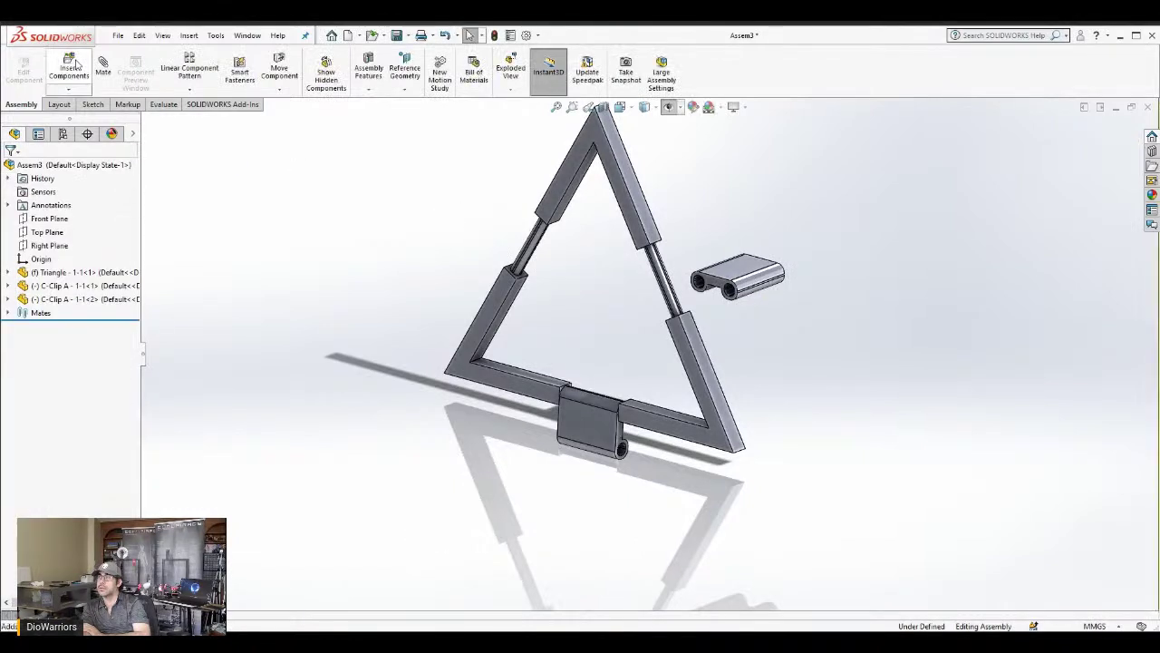
left_click(73, 64)
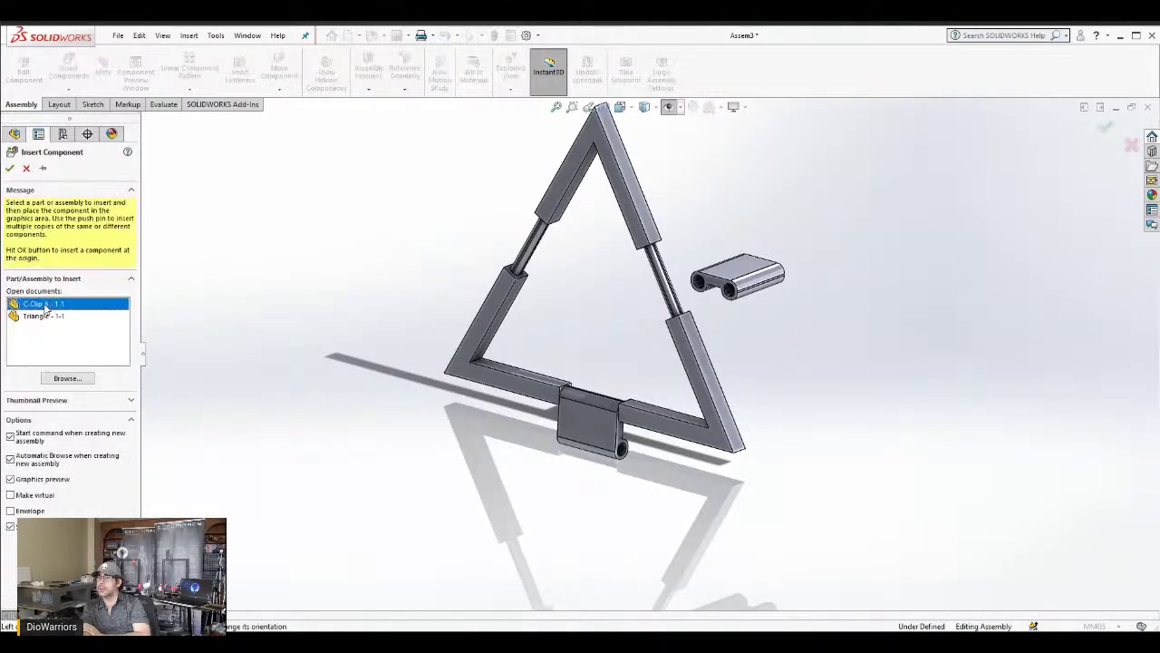
left_click(41, 304)
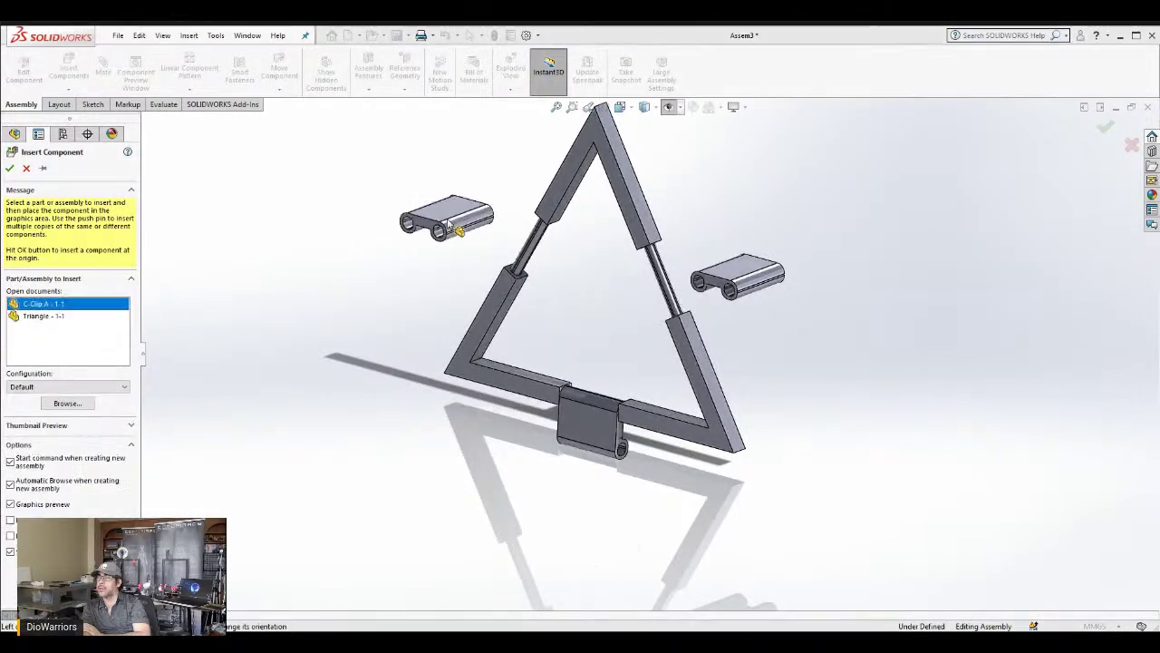
left_click(447, 221)
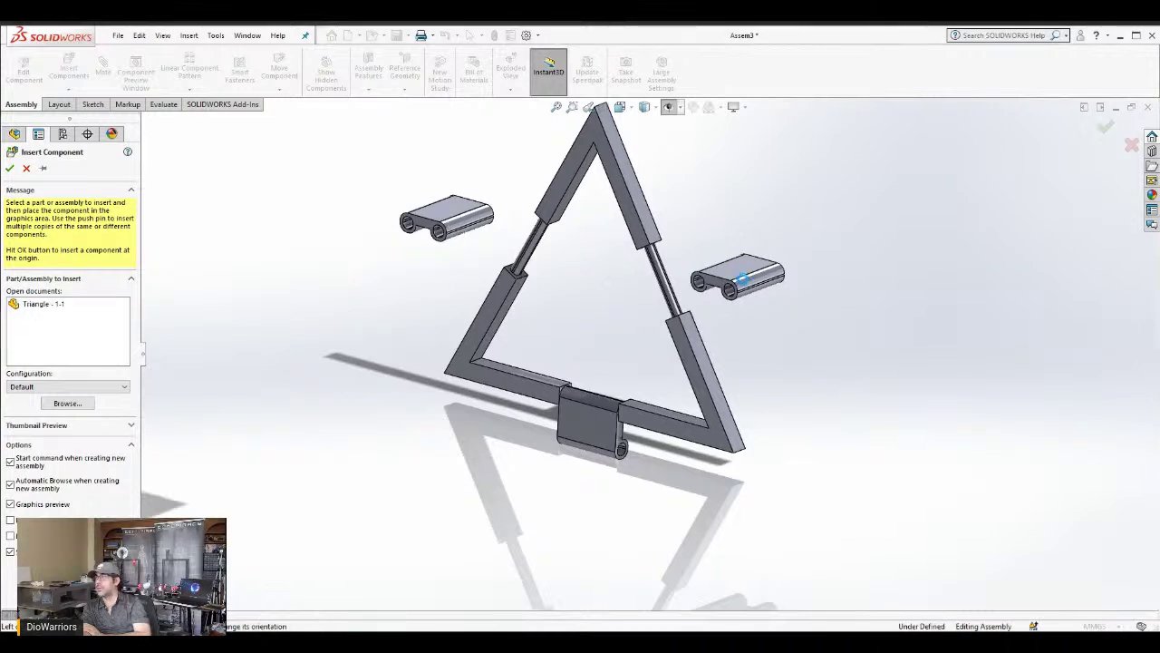
left_click(752, 283)
Rotate both new C-clips freely so their bores run roughly along the neighbouring slanted bars
scroll(716, 274, "down", 2)
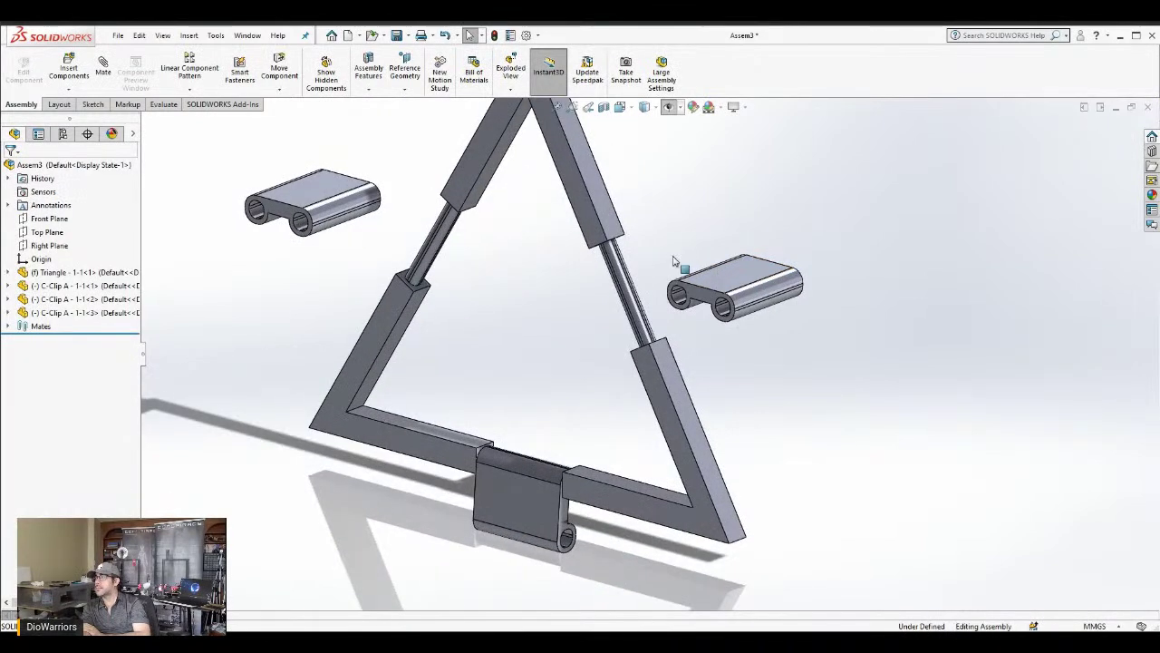
scroll(669, 260, "down", 2)
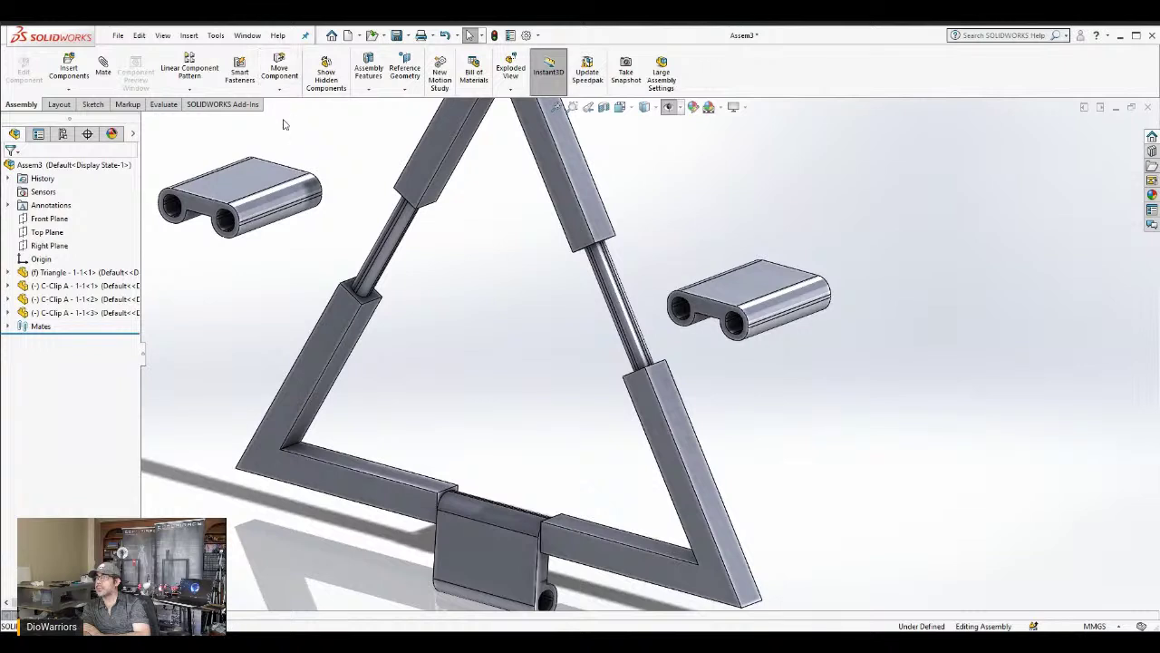
right_click_drag(222, 190, 222, 350)
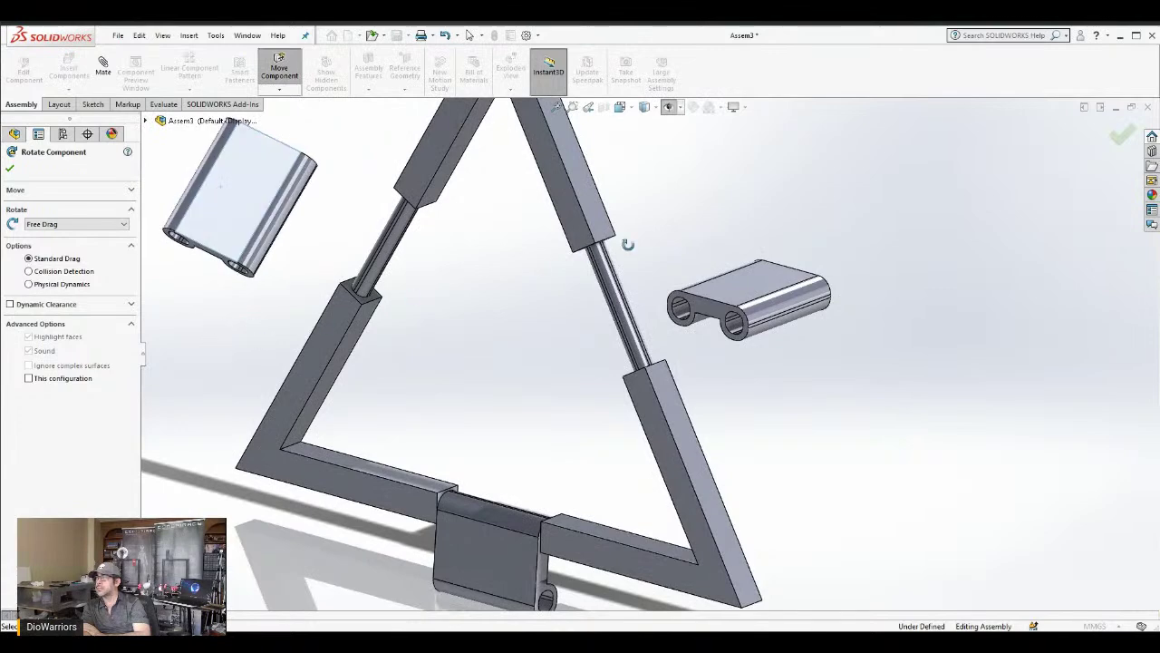
left_click_drag(741, 293, 755, 374)
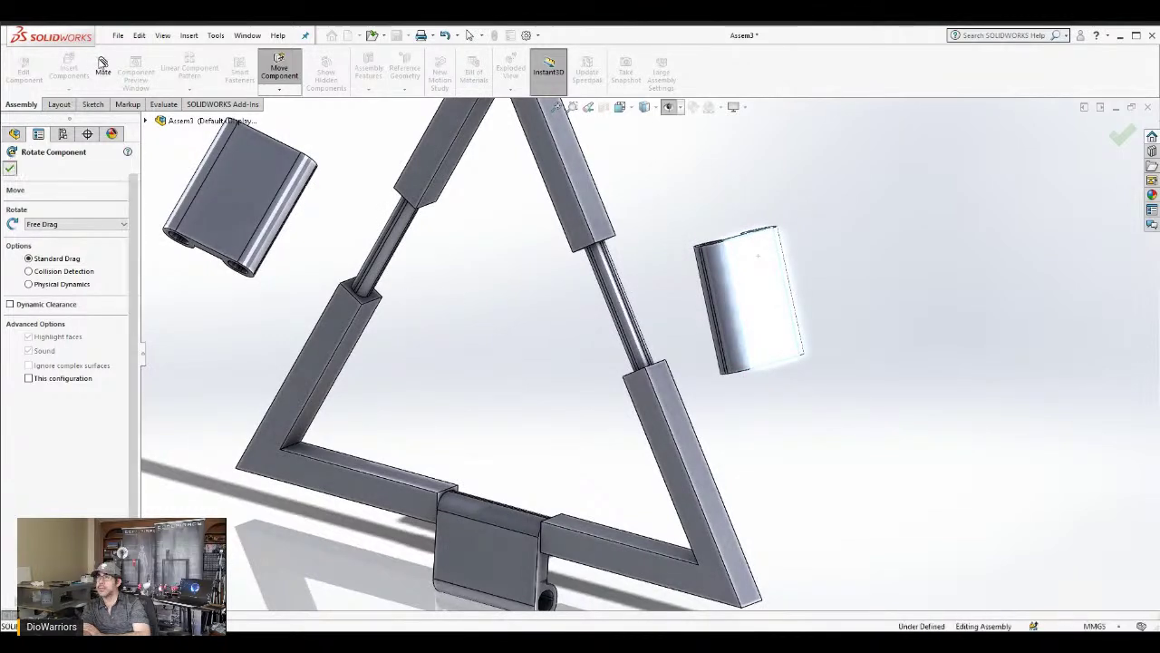
key("Escape")
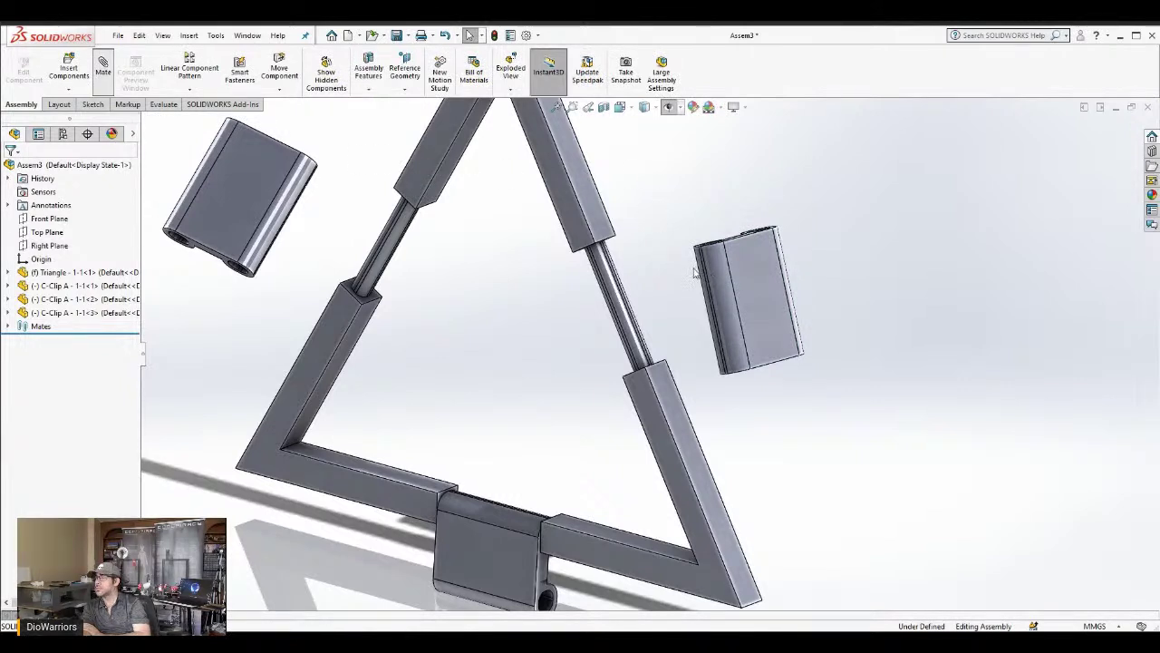
Mate the right C-clip's upper end face 0.25 mm from the upper cut face beside the right slanted bar's thin section
key("m")
scroll(684, 254, "down", 5)
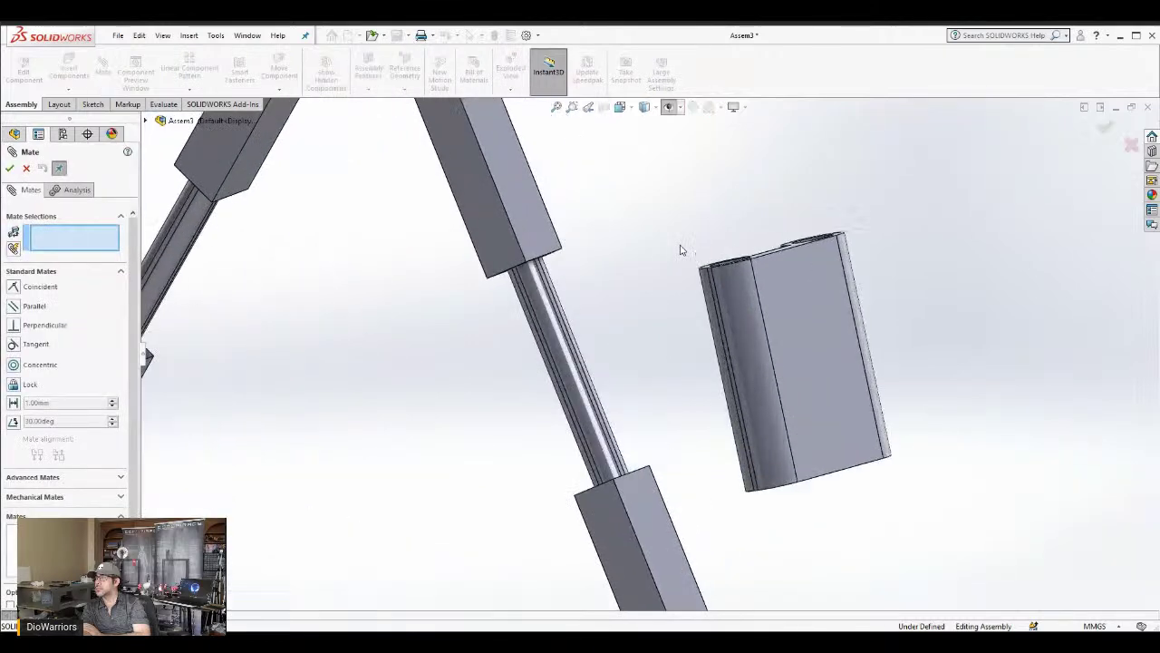
middle_click_drag(683, 253, 580, 290)
left_click(558, 291)
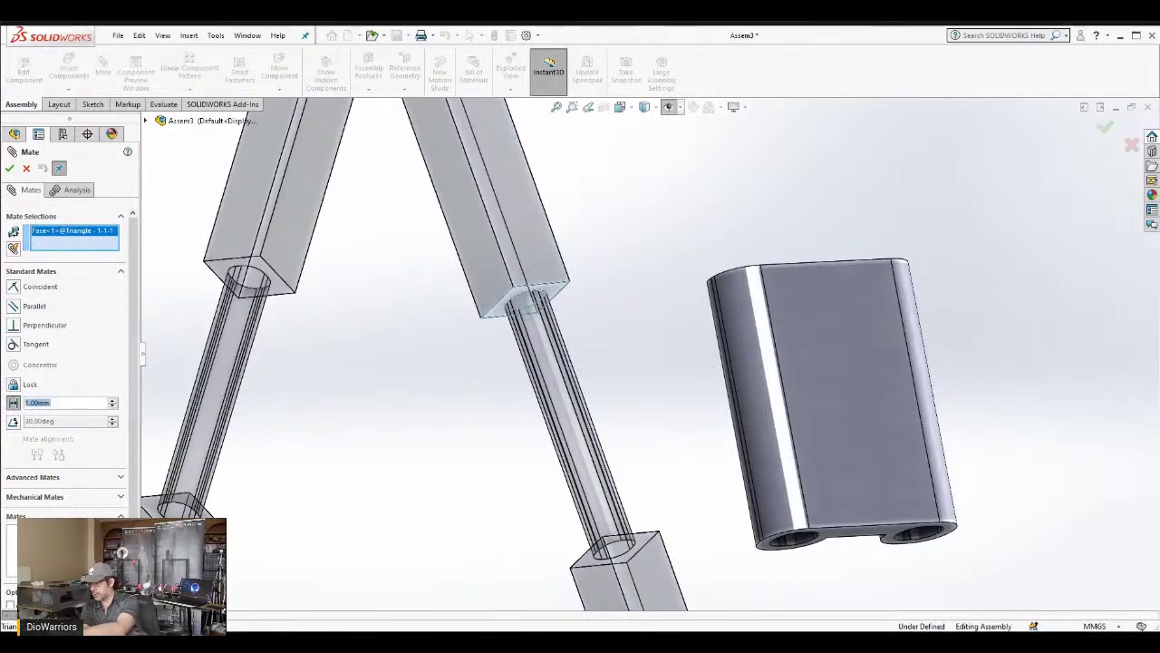
type("0.2")
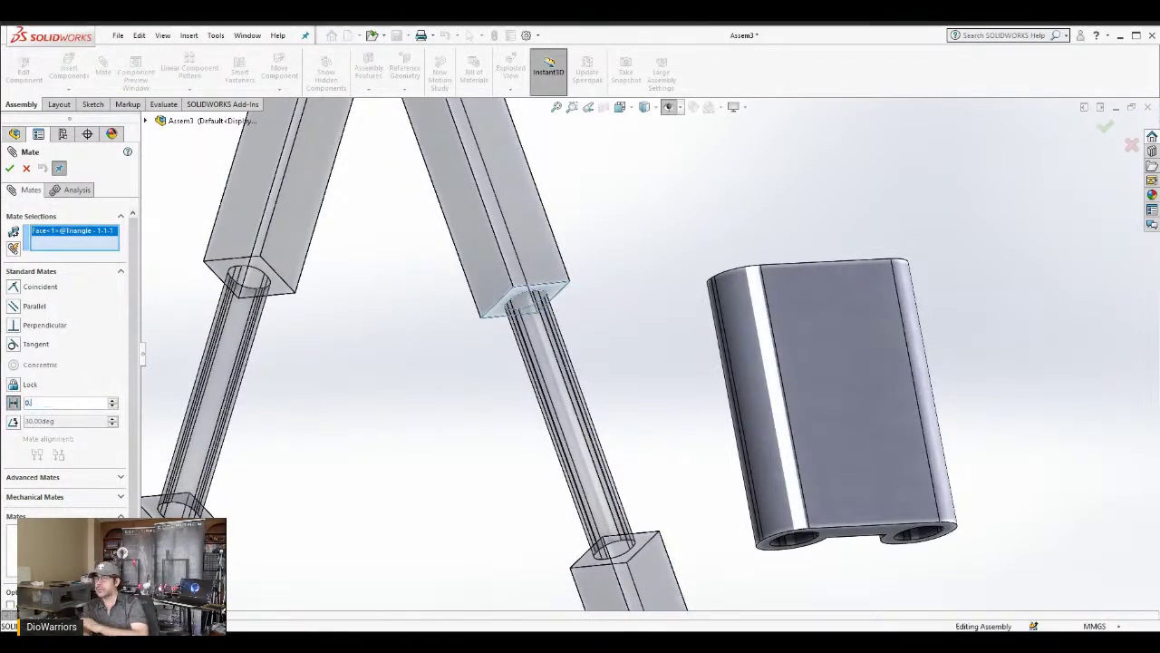
type("5mm")
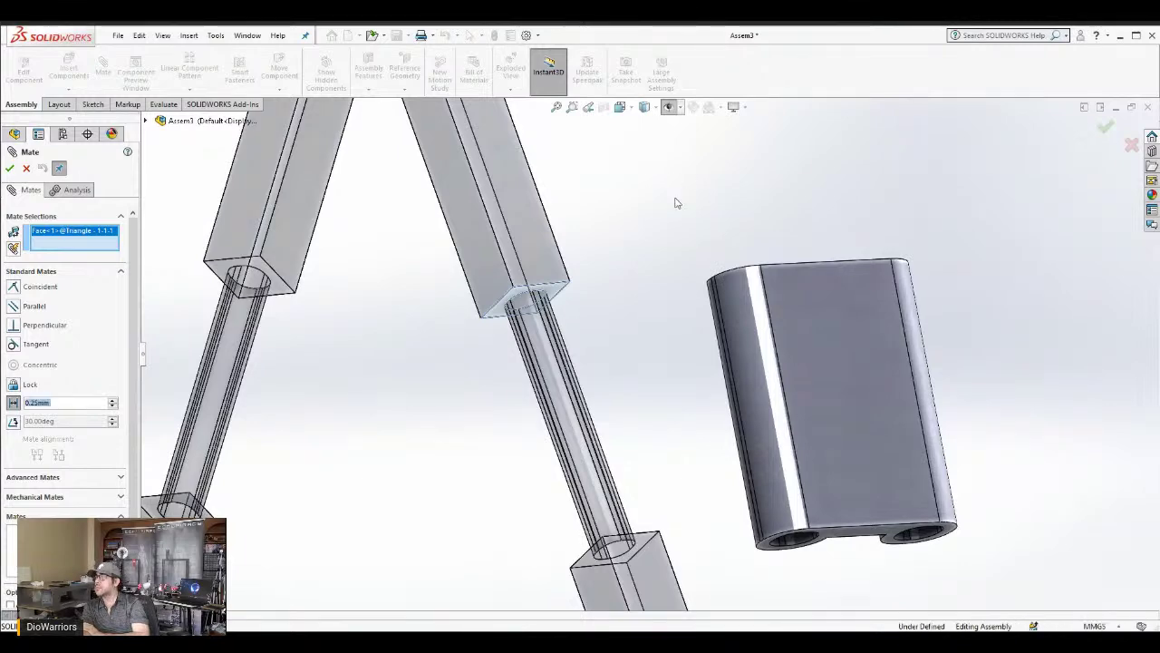
middle_click_drag(684, 191, 727, 258)
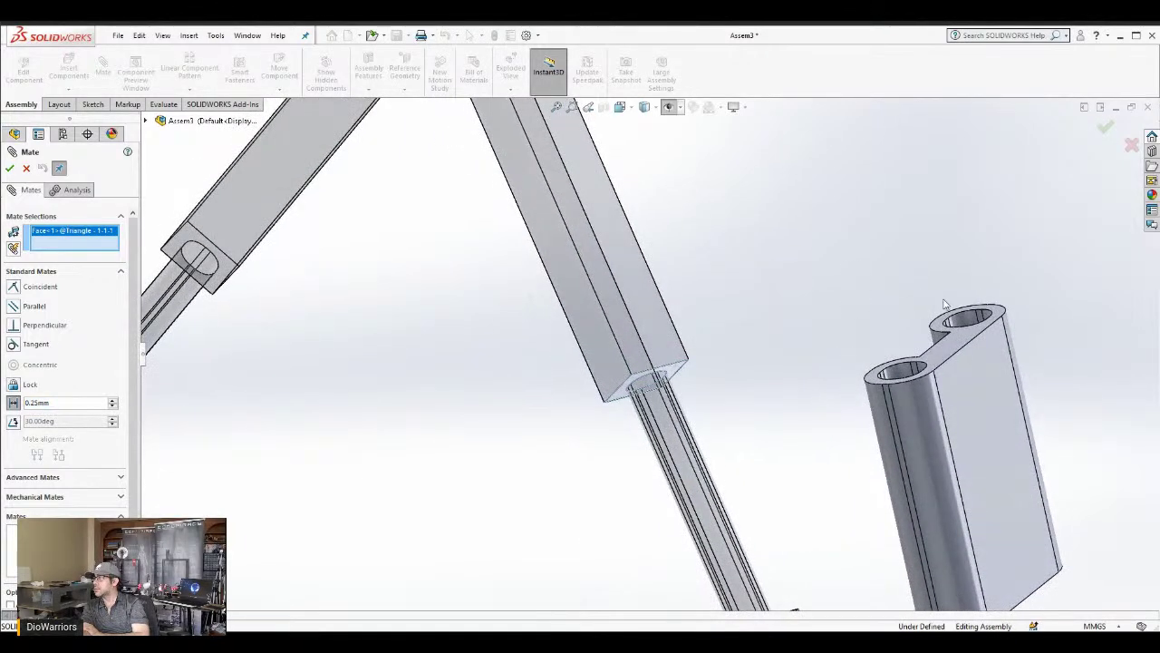
left_click(949, 353)
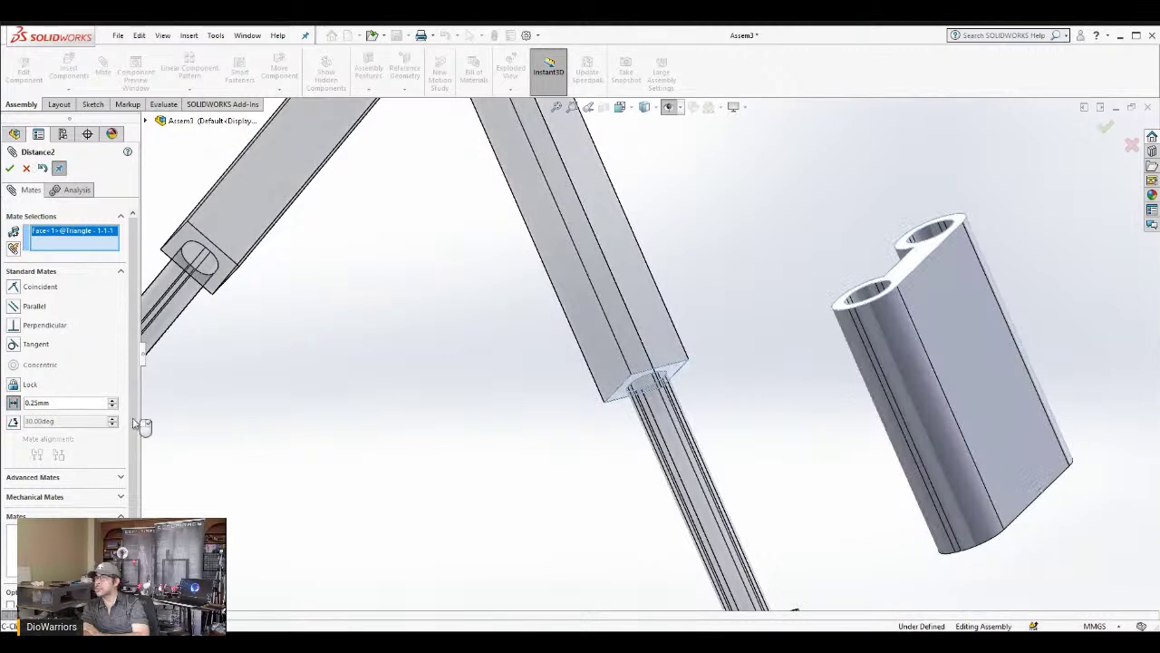
left_click(14, 404)
left_click(27, 420)
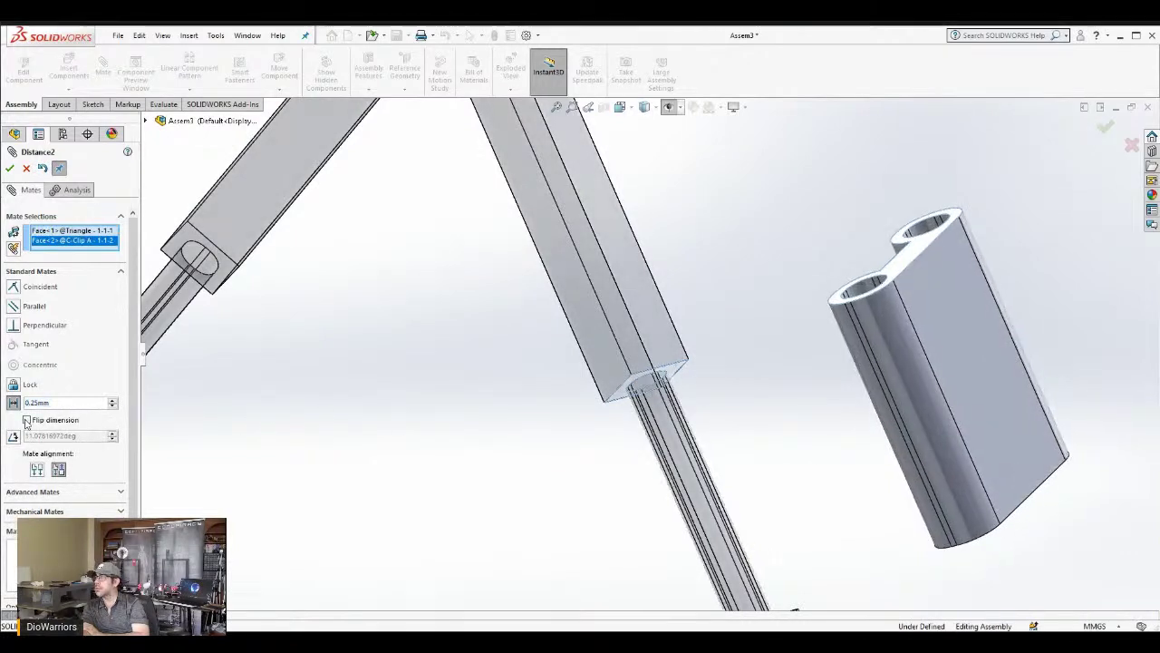
left_click(26, 420)
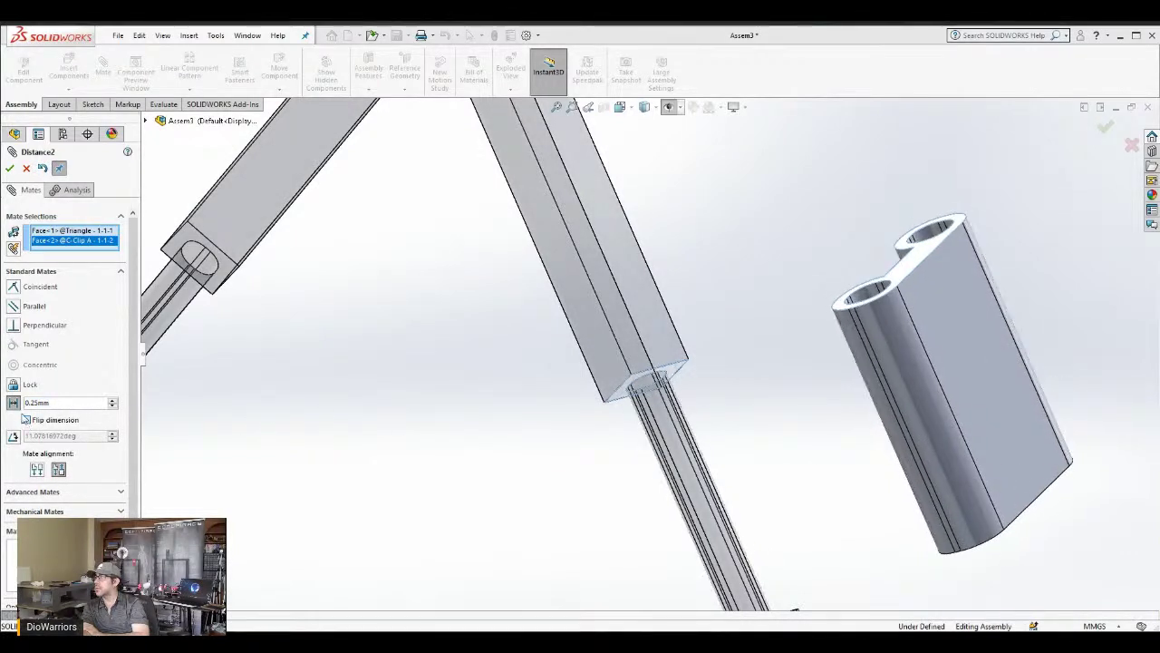
left_click(9, 169)
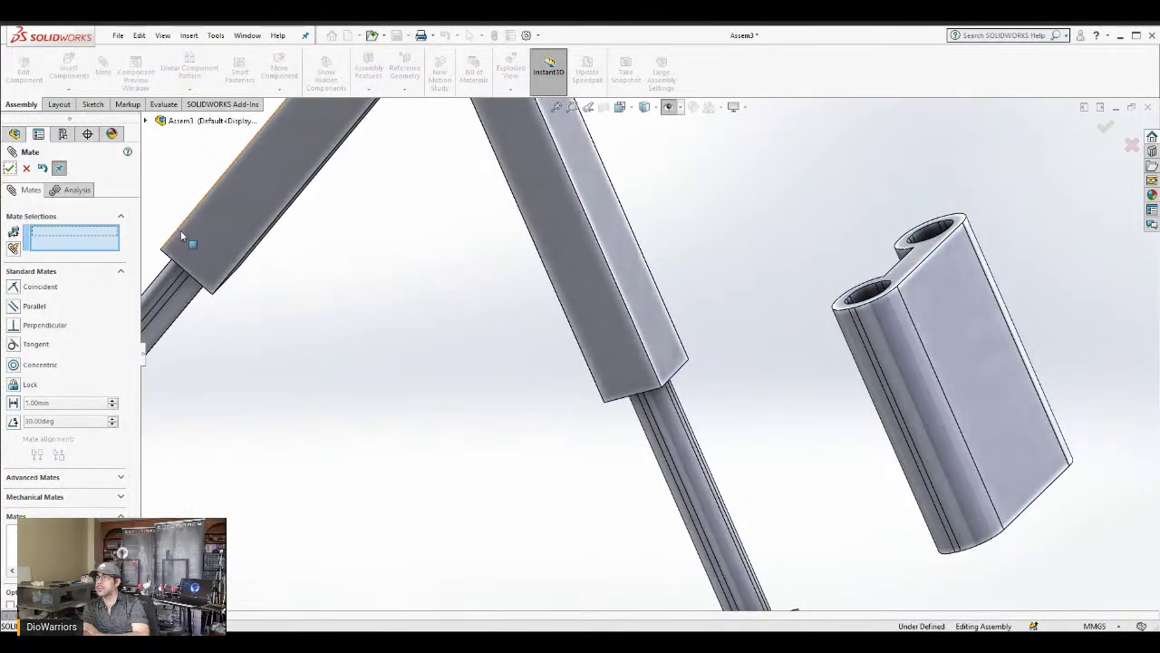
middle_click_drag(220, 272, 274, 189)
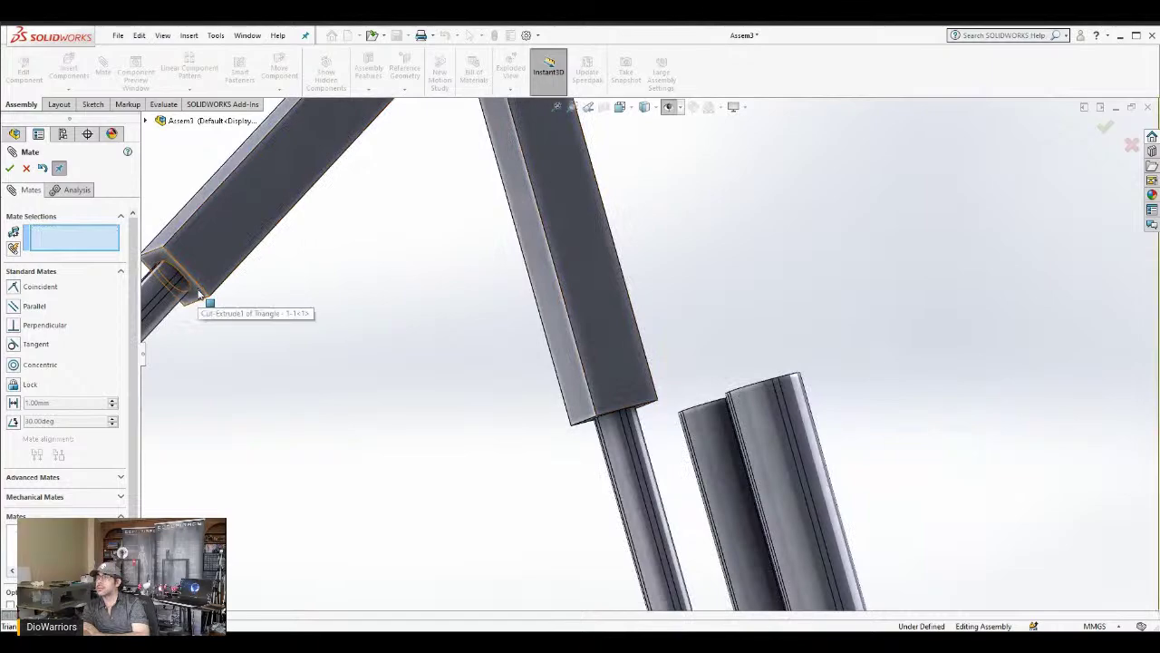
Mate the left C-clip's upper end face 0.25 mm from the upper cut face beside the left slanted bar's thin section
left_click(216, 257)
middle_click_drag(222, 270, 171, 316)
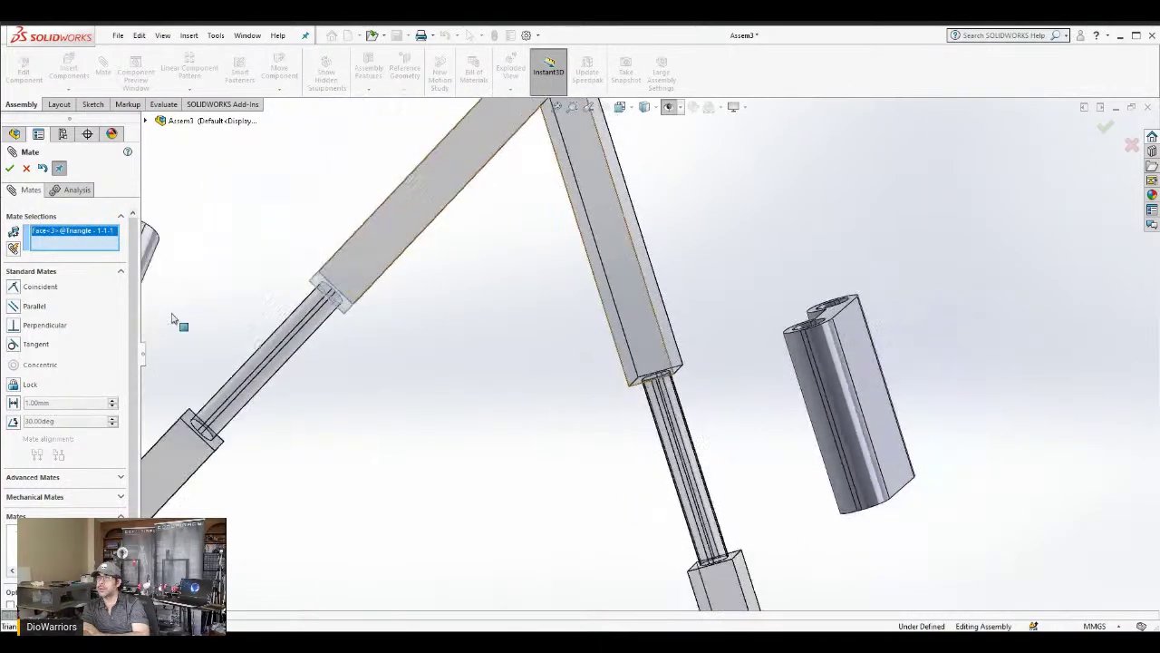
scroll(172, 316, "up", 3)
scroll(205, 323, "down", 2)
middle_click_drag(455, 247, 362, 368)
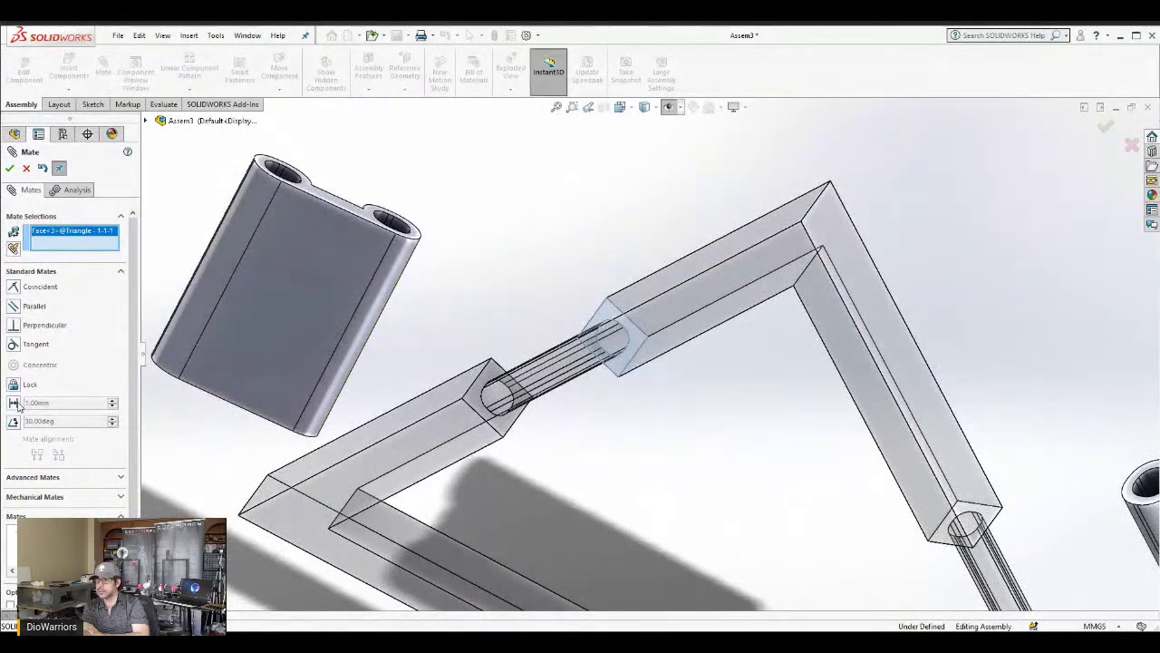
left_click(56, 405)
type("0..2")
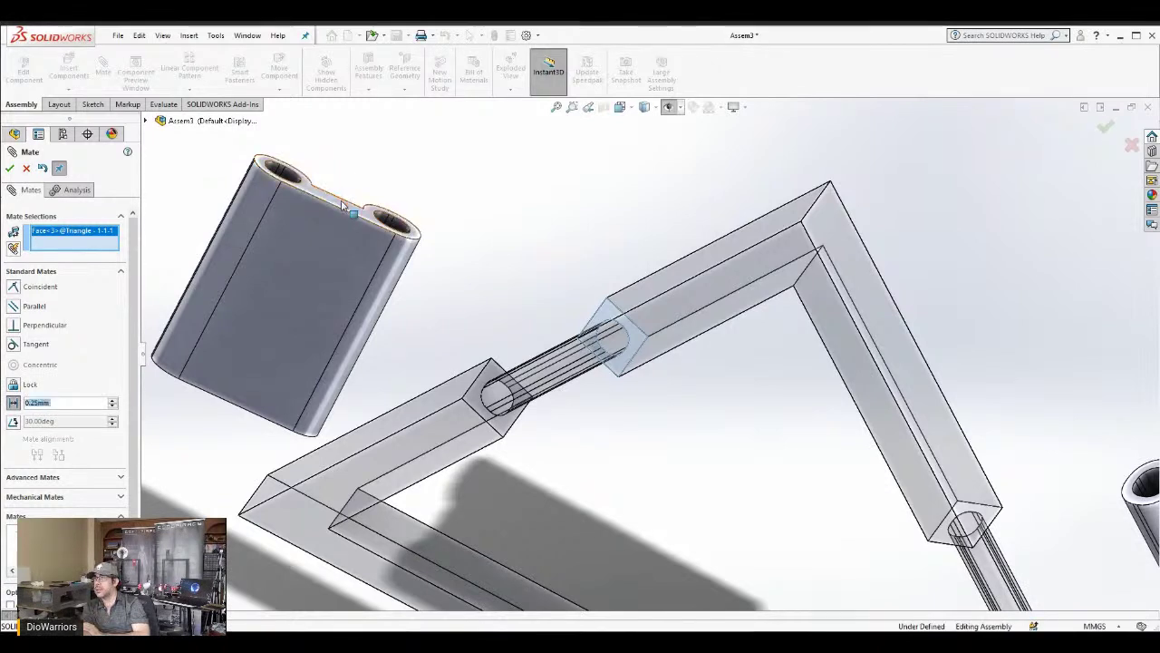
left_click(343, 206)
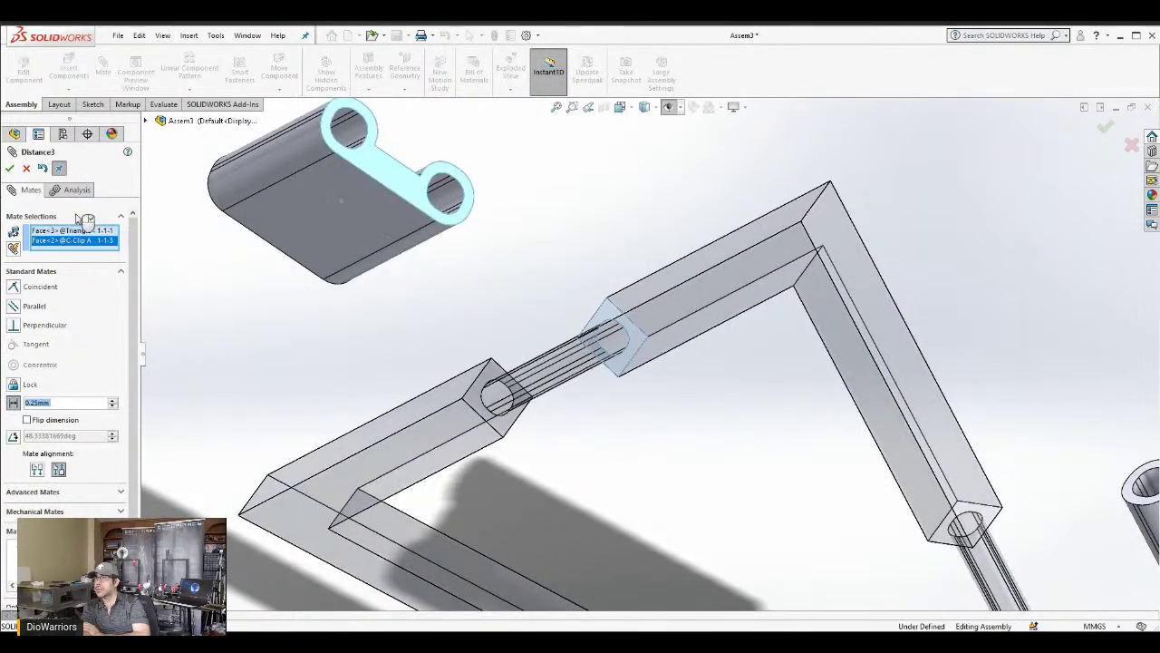
left_click(27, 420)
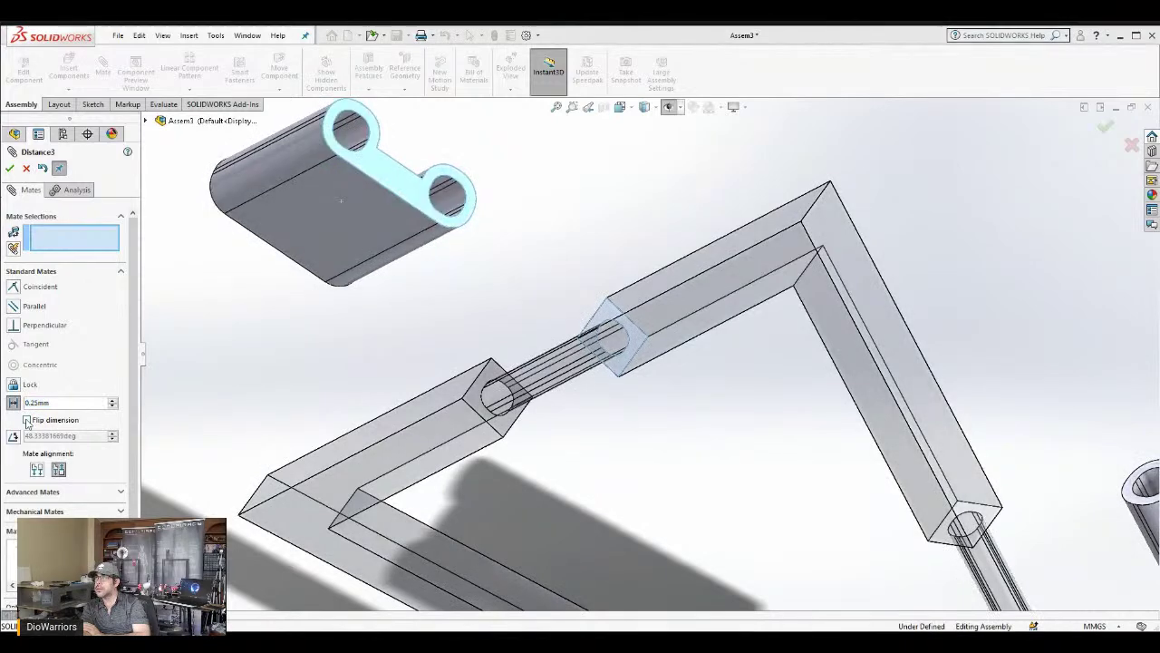
middle_click_drag(397, 302, 569, 201)
scroll(569, 202, "up", 3)
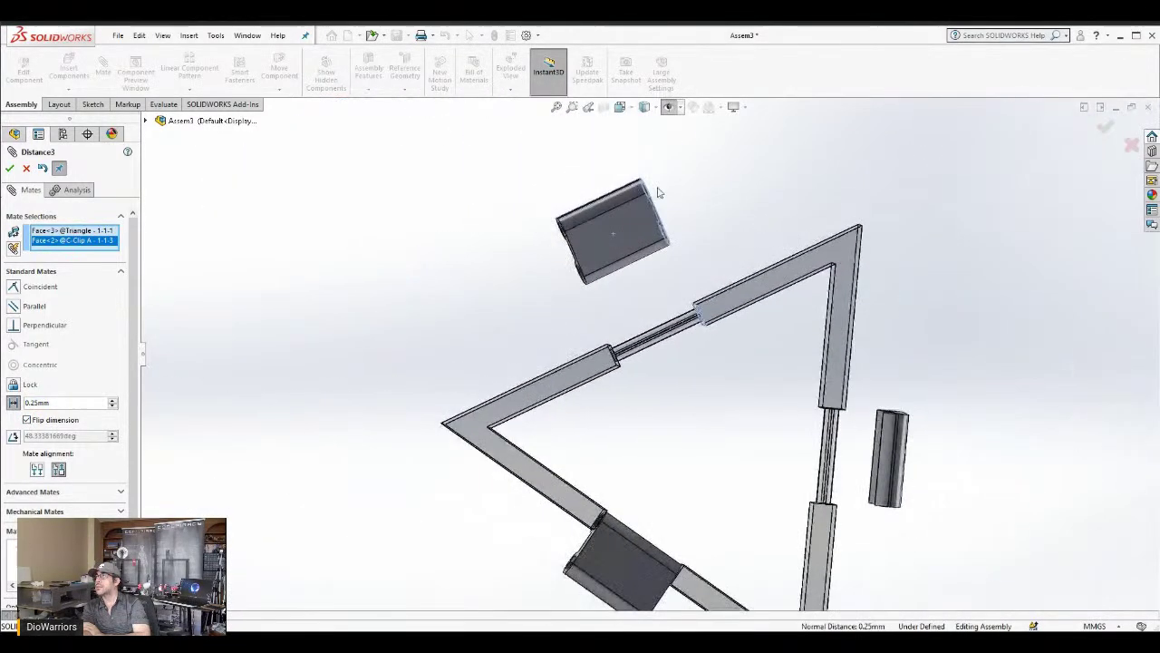
scroll(655, 189, "down", 3)
mouse_move(519, 358)
middle_mouse_down()
mouse_move(521, 339)
mouse_move(503, 351)
middle_mouse_up()
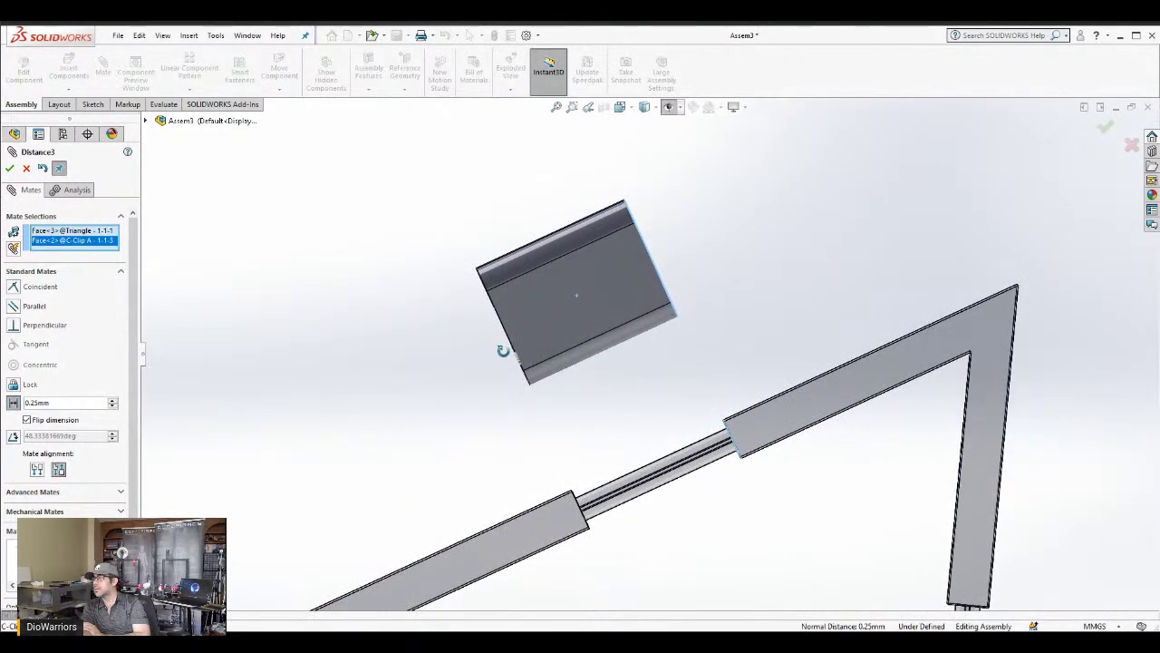
left_click(27, 420)
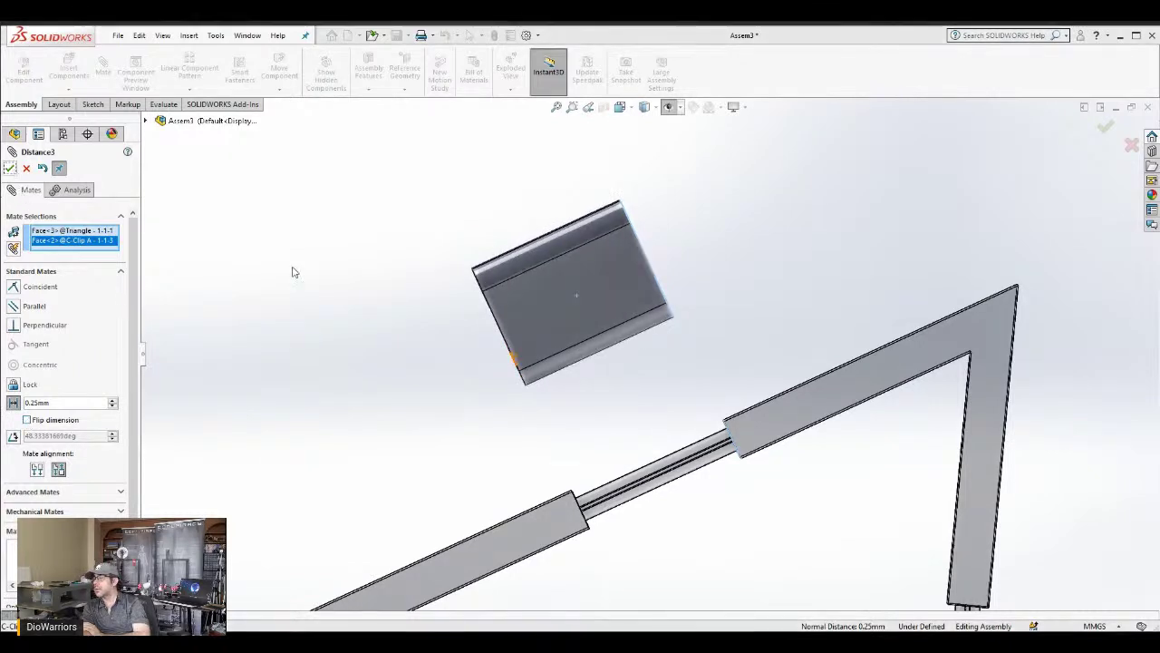
Mate a bore of the right C-clip concentric with the round thin section of the triangle's right slanted bar
scroll(676, 476, "up", 7)
scroll(820, 490, "down", 3)
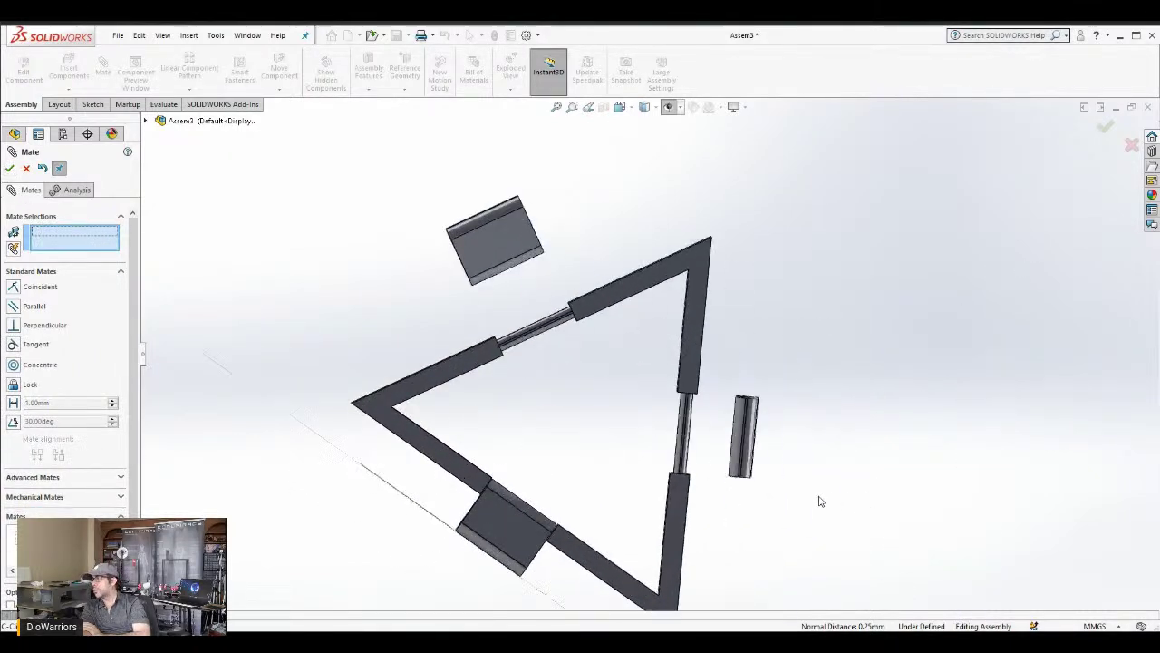
scroll(833, 504, "down", 3)
middle_click_drag(647, 337, 630, 368)
scroll(638, 344, "down", 2)
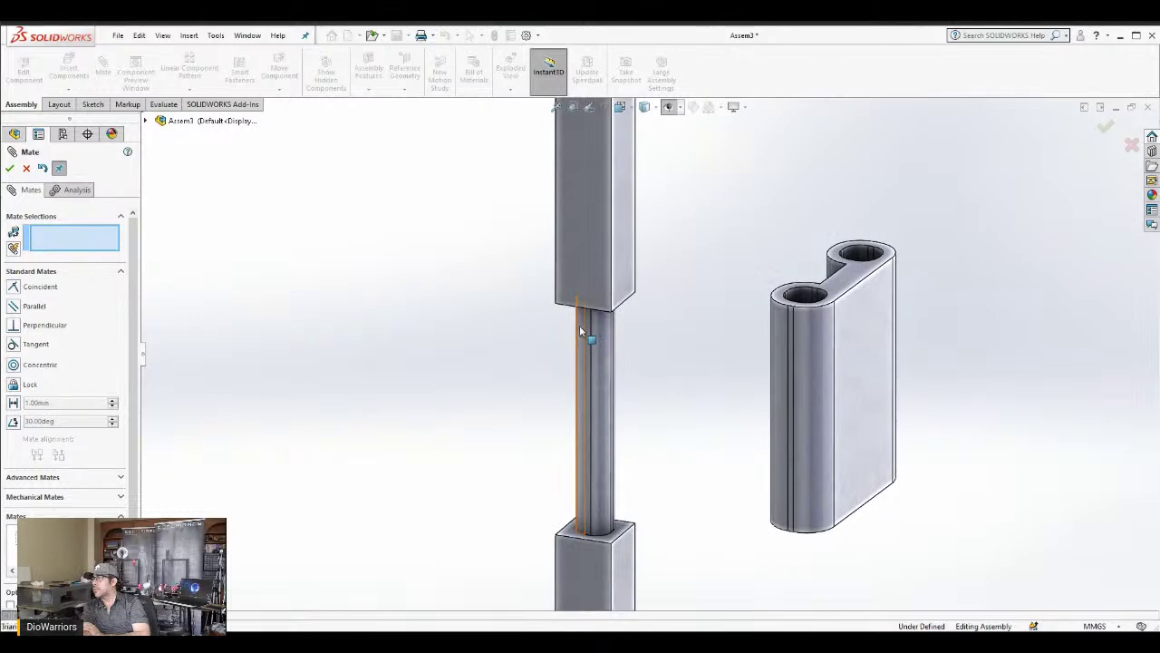
left_click(580, 331)
middle_click_drag(722, 286, 691, 320)
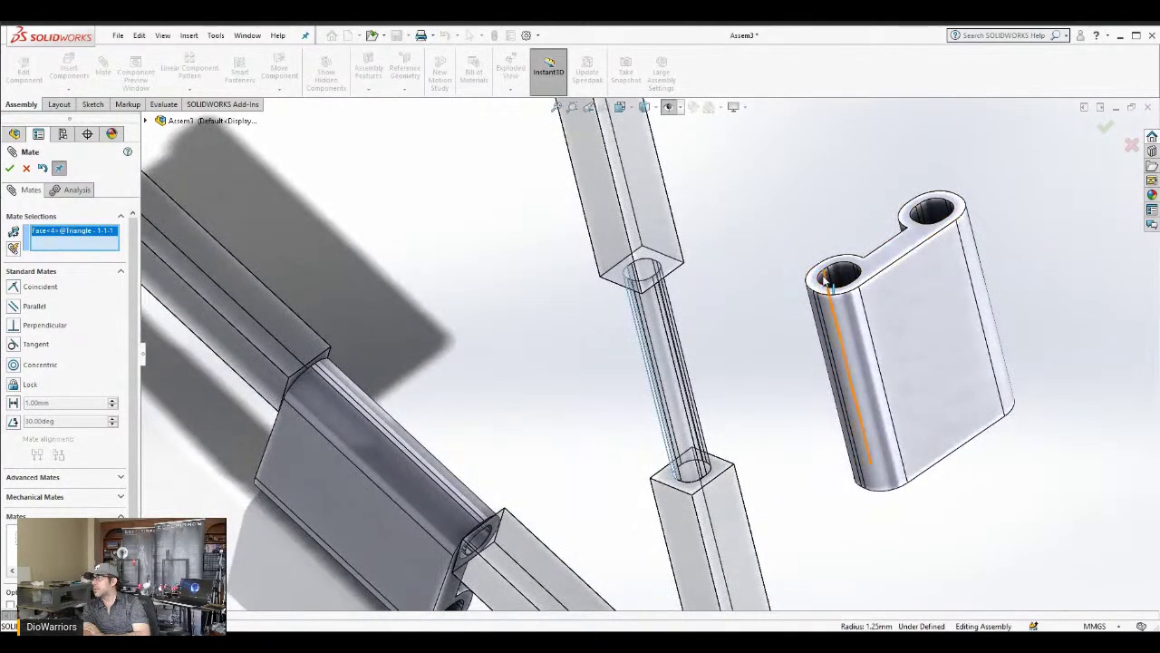
left_click(825, 288)
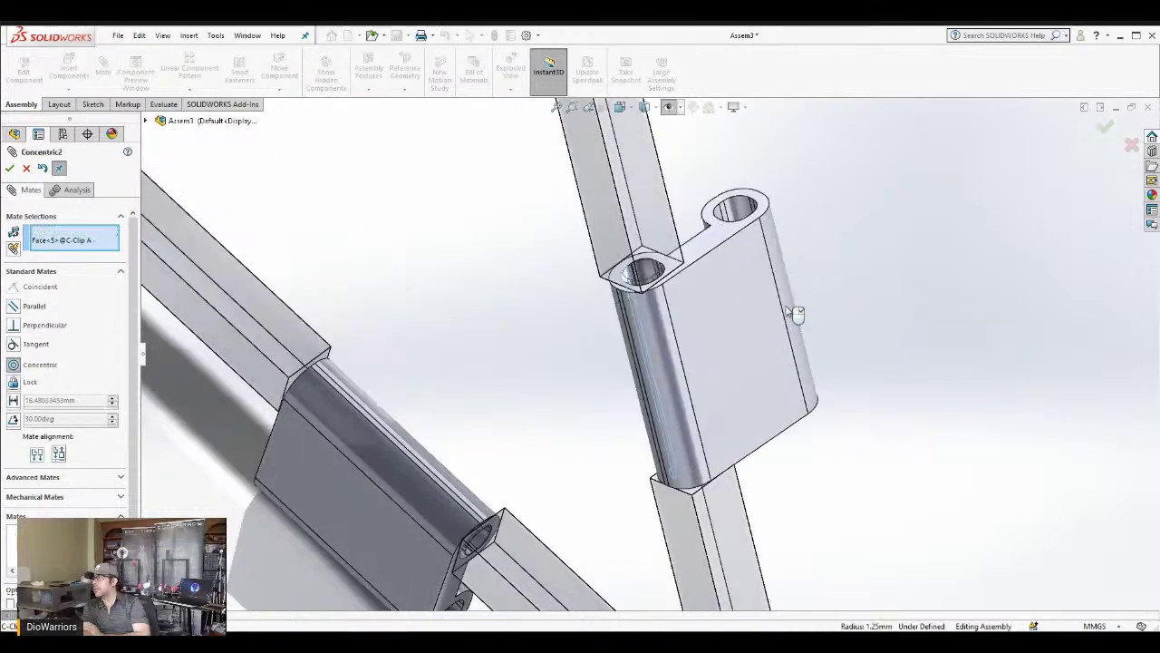
scroll(435, 249, "up", 5)
scroll(560, 193, "down", 6)
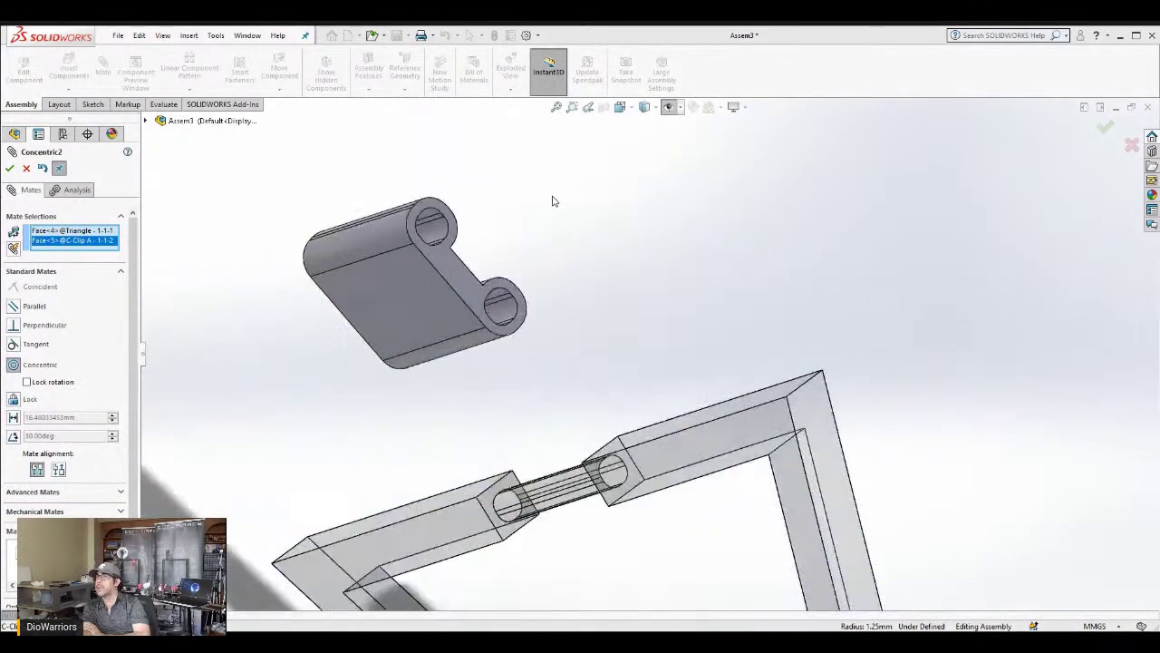
left_click(11, 168)
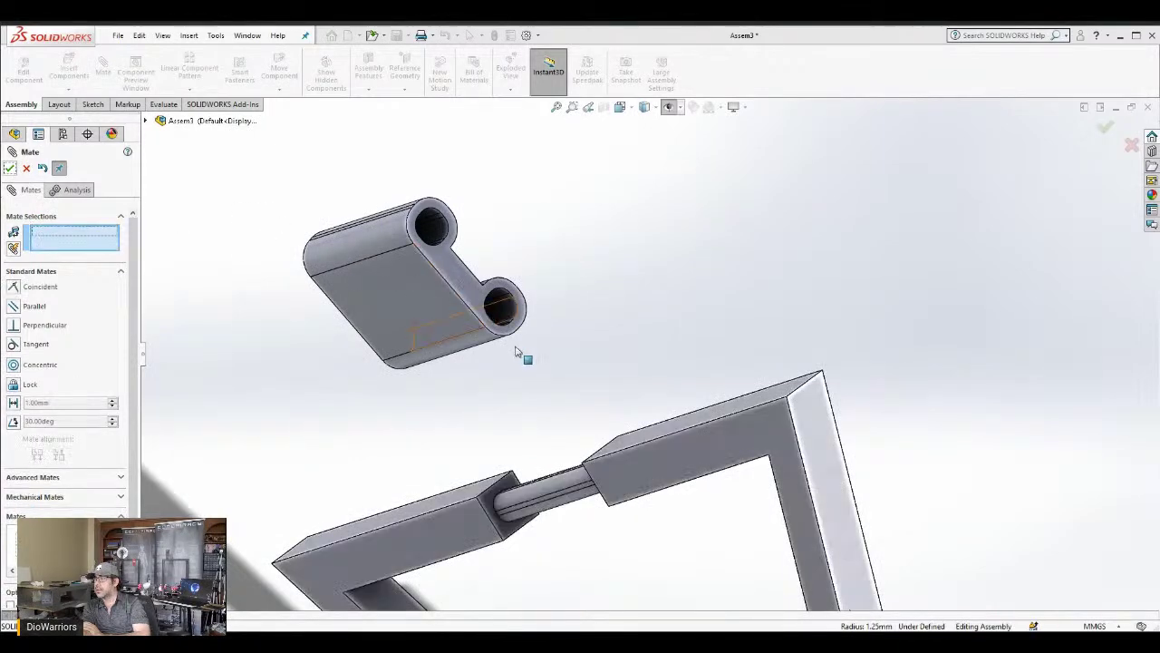
Mate a bore of the left C-clip concentric with the left slanted bar's round thin section and finish mating
middle_click_drag(520, 359, 490, 393)
left_click(581, 442)
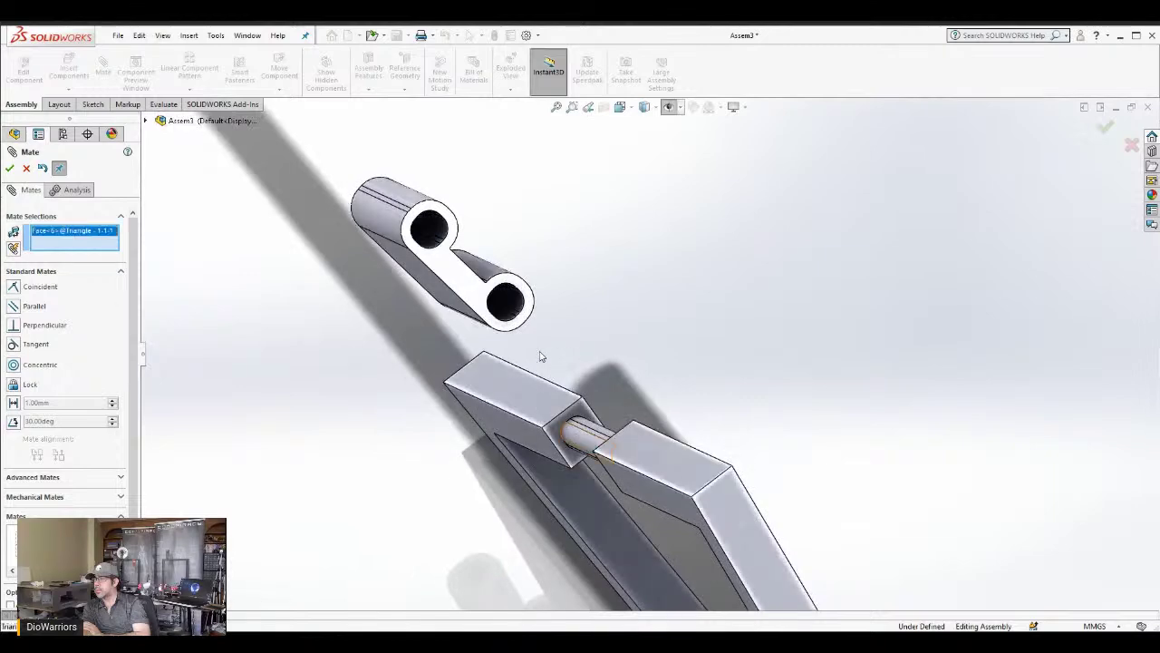
middle_click_drag(526, 313, 485, 310)
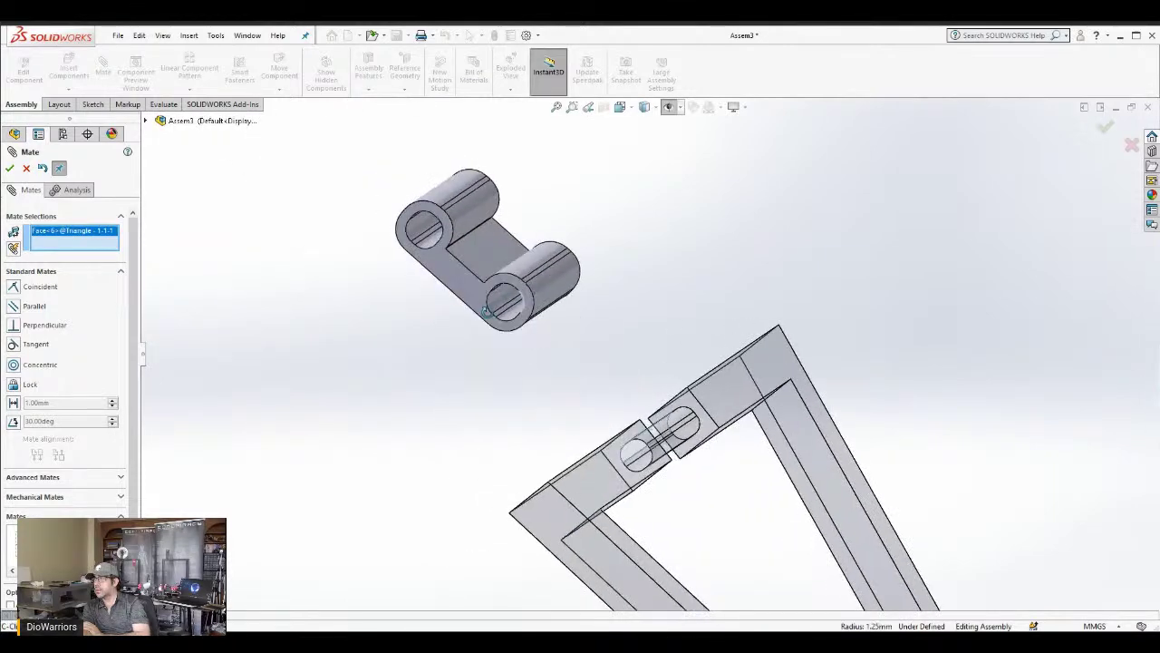
left_click(494, 311)
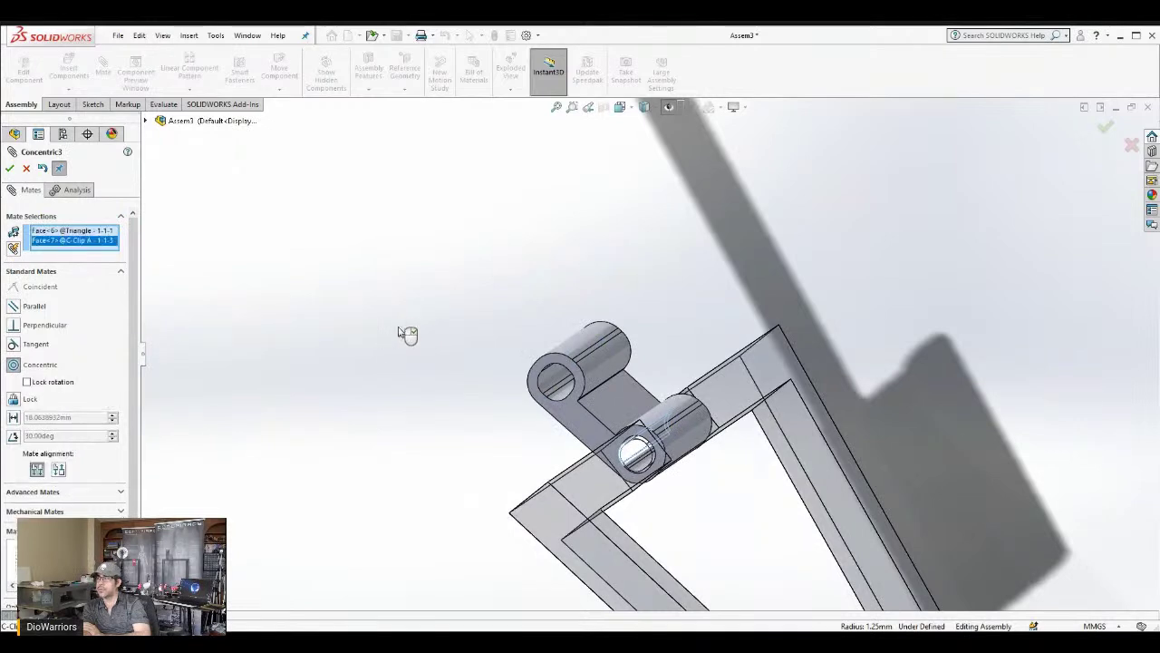
right_click(412, 331)
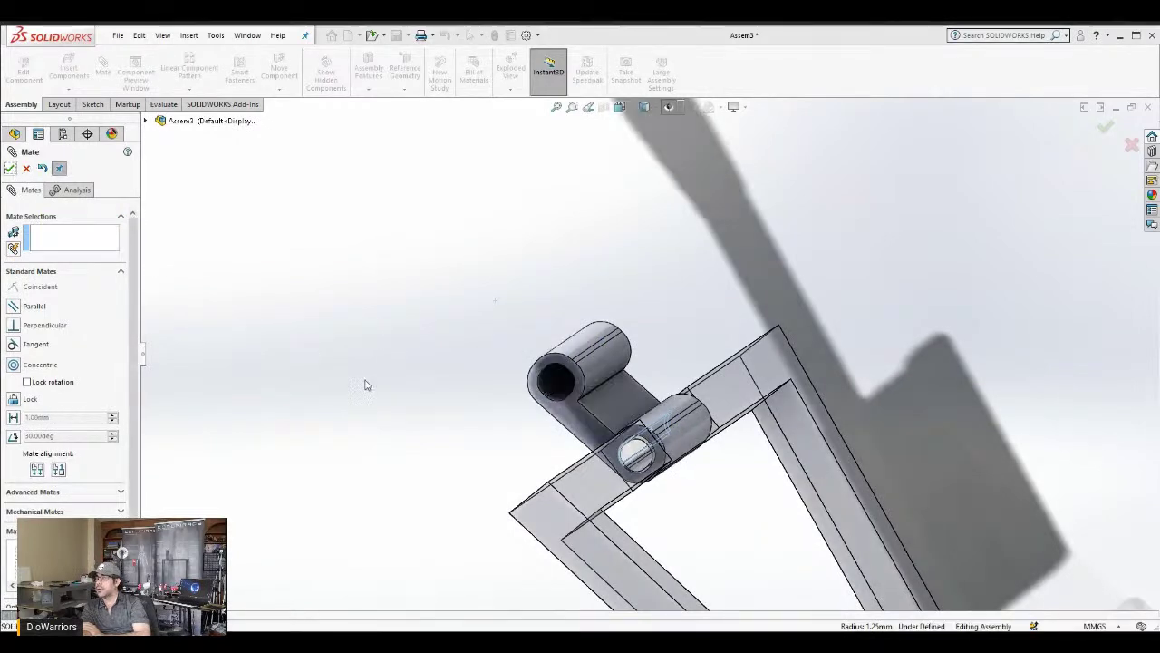
middle_click_drag(384, 389, 580, 308)
scroll(640, 280, "up", 6)
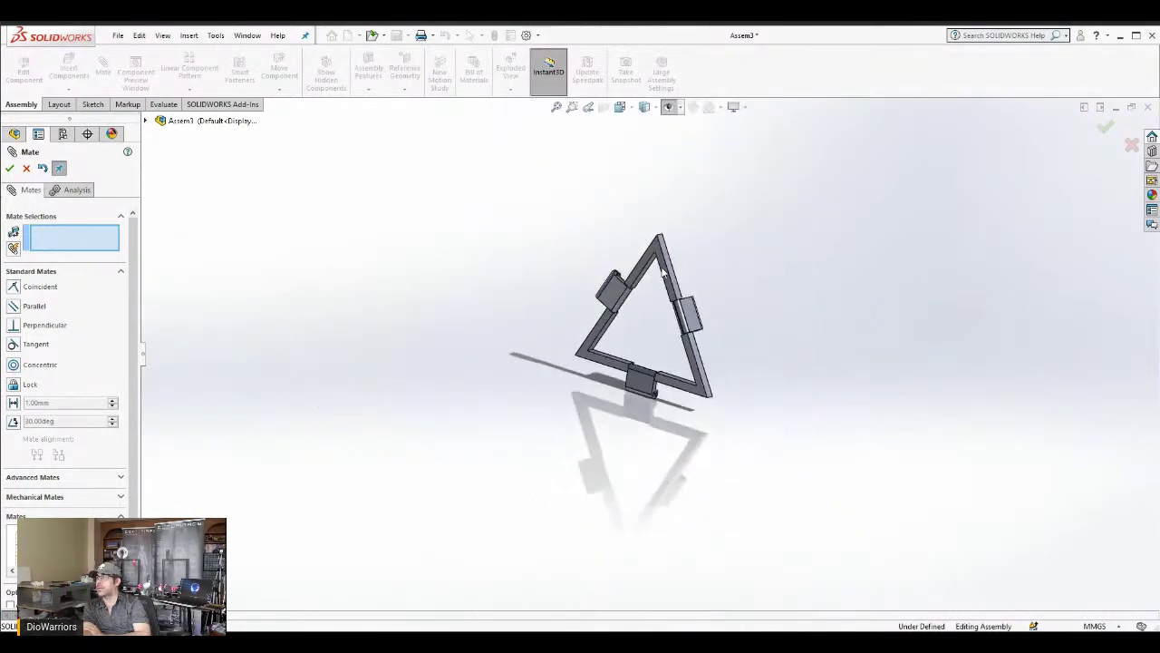
scroll(663, 272, "down", 4)
middle_click_drag(654, 373, 676, 309)
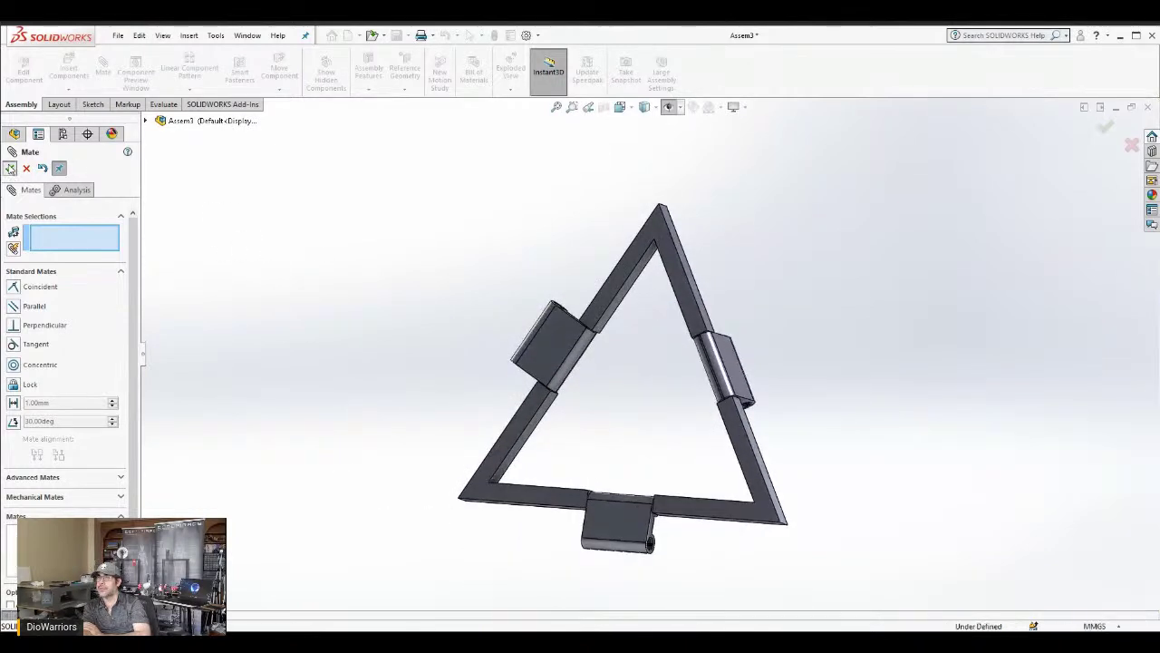
left_click(10, 167)
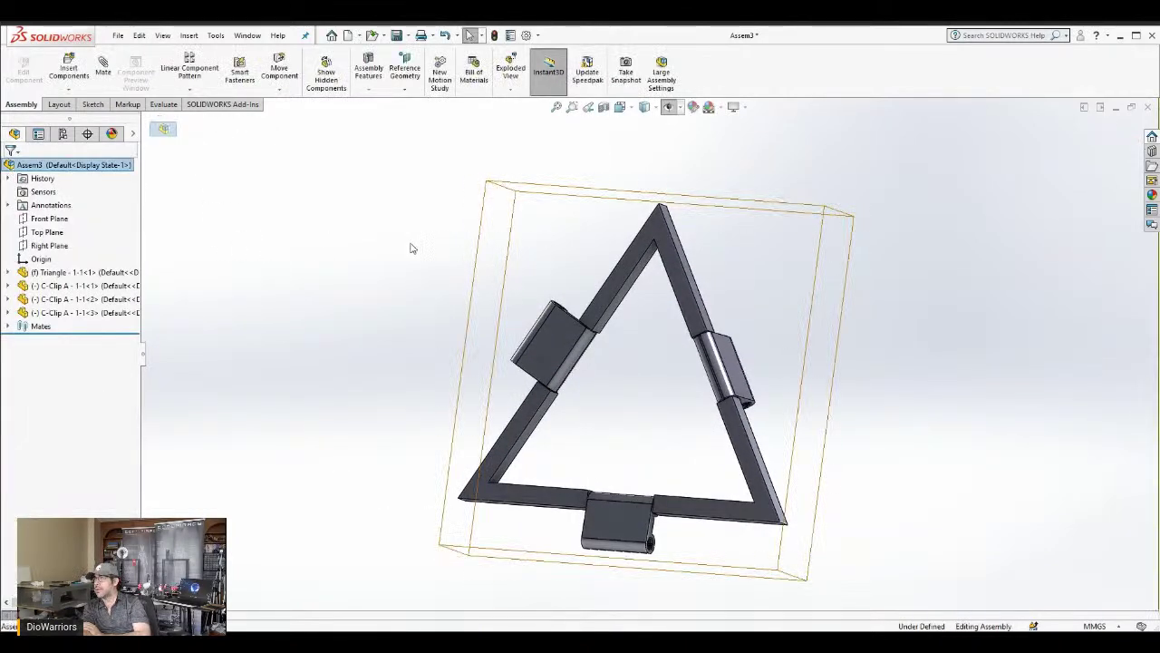
Swing the right C-clip around its bar until its free ring points outward from the triangle
left_click(743, 354)
left_click_drag(734, 372, 728, 351)
key("Escape")
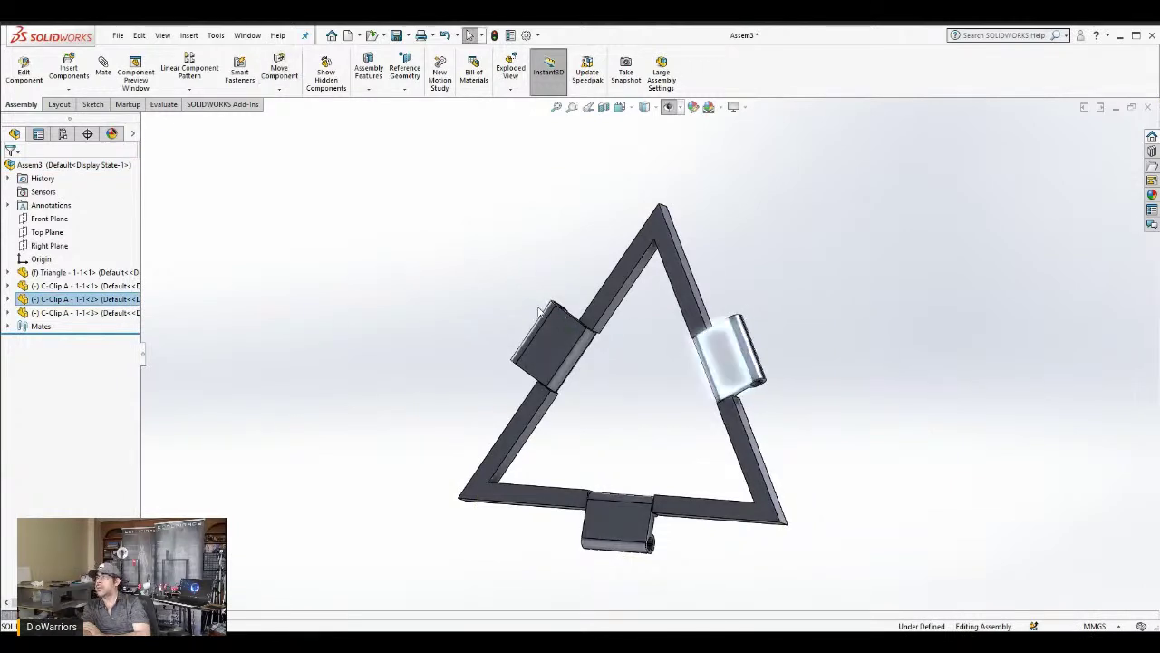
key("Escape")
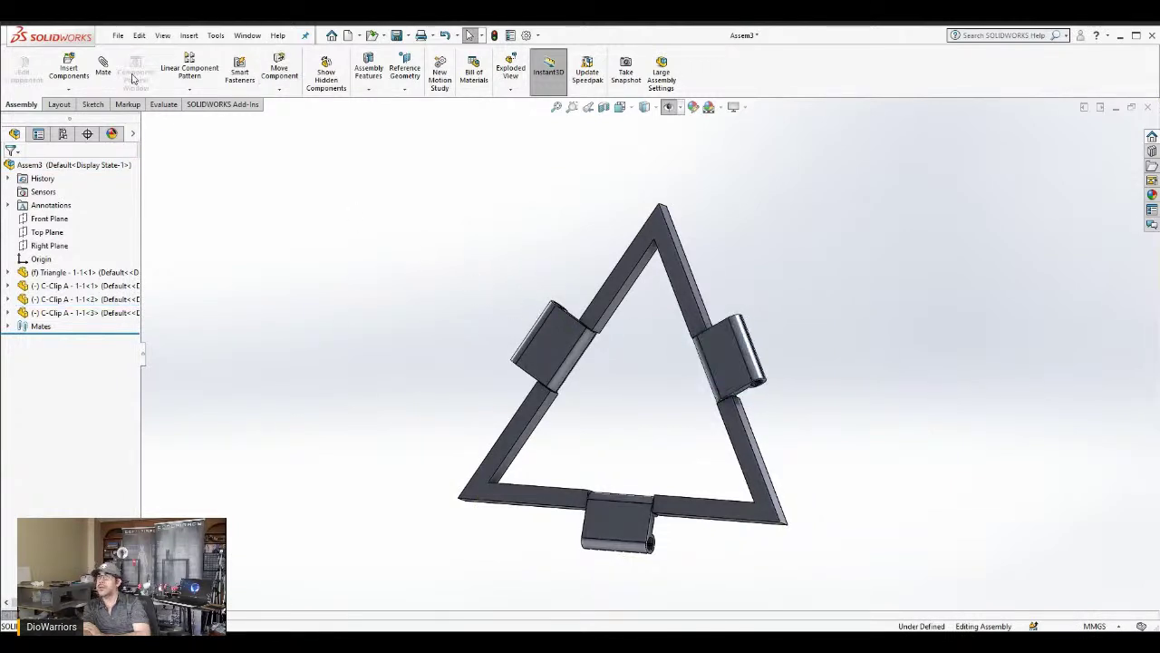
Insert a second instance of Triangle - 1-1 to the right of the clipped triangle and rotate it so one corner points down
left_click(69, 68)
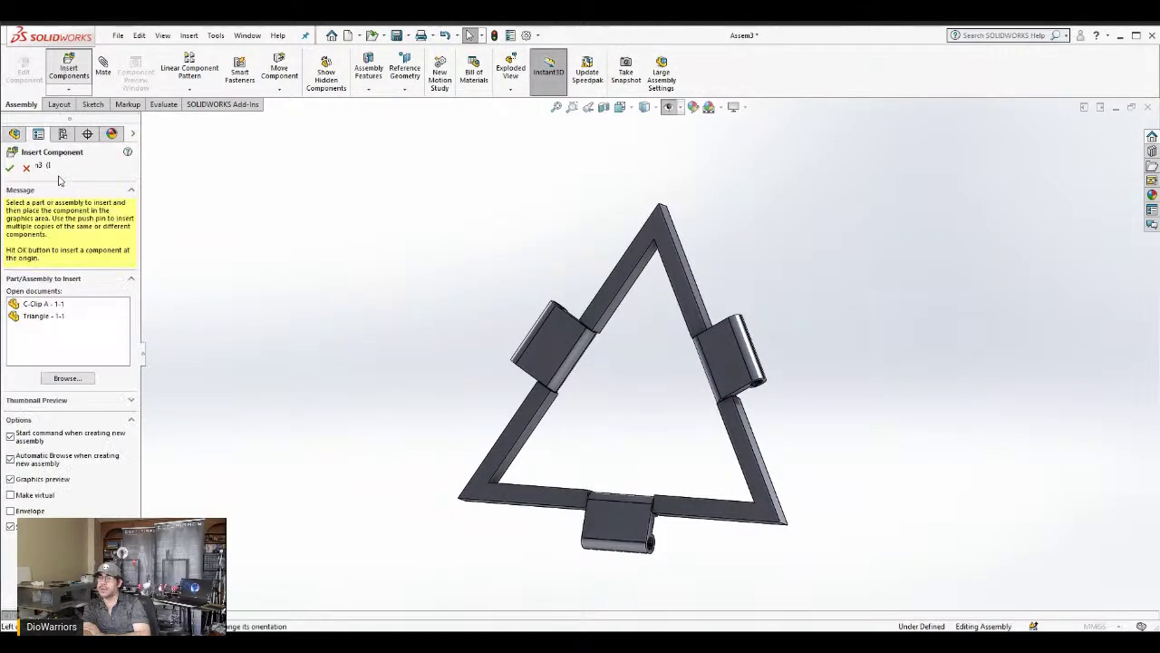
left_click(39, 316)
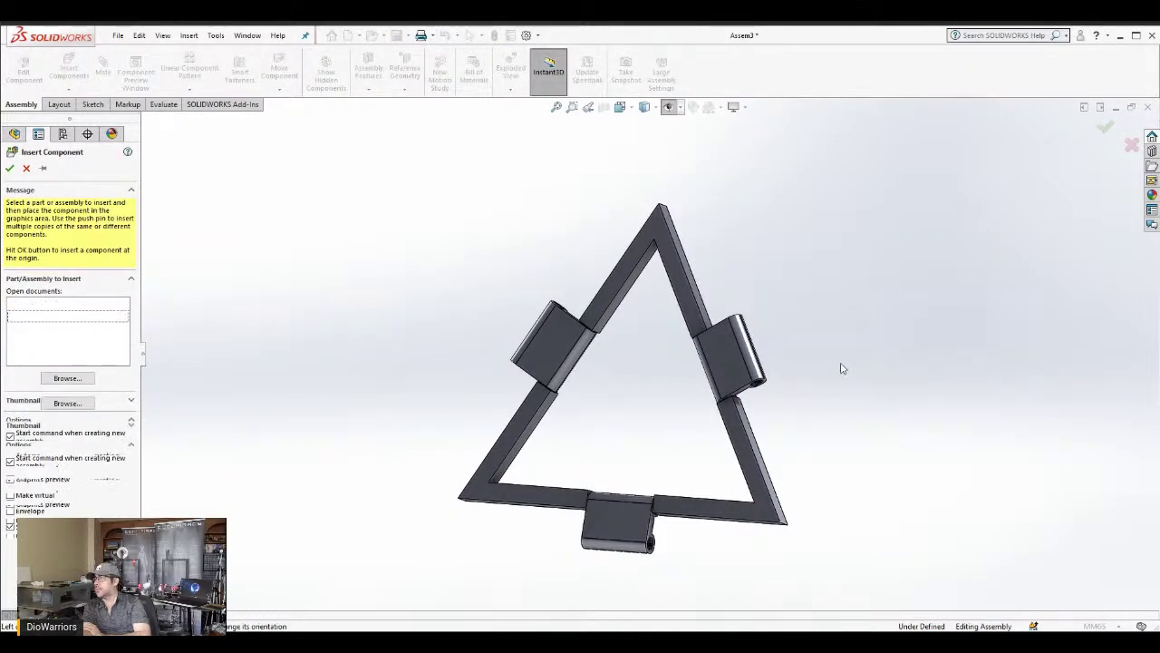
left_click(951, 308)
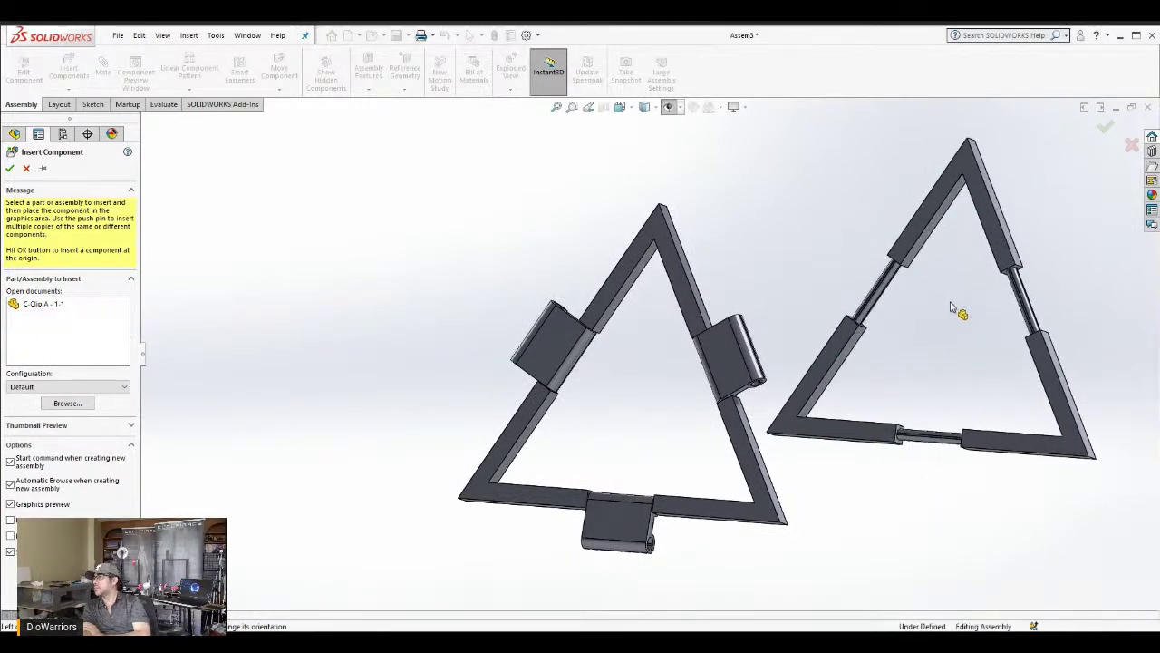
key("f")
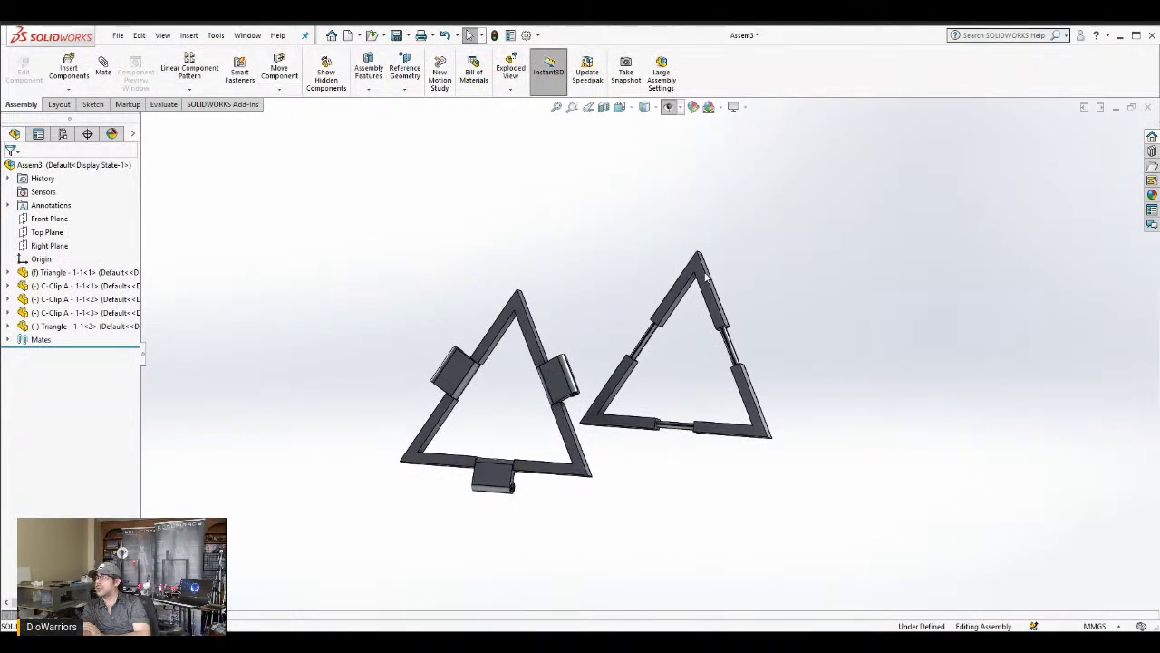
right_click_drag(703, 270, 497, 495)
left_click(10, 169)
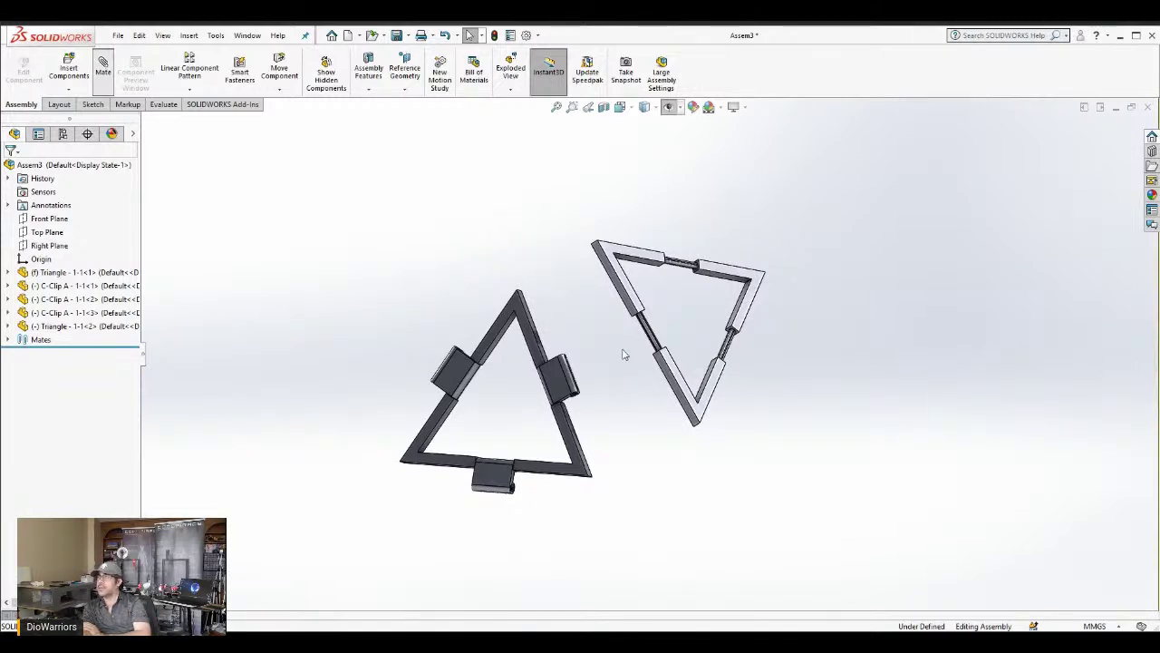
key("m")
scroll(625, 349, "down", 3)
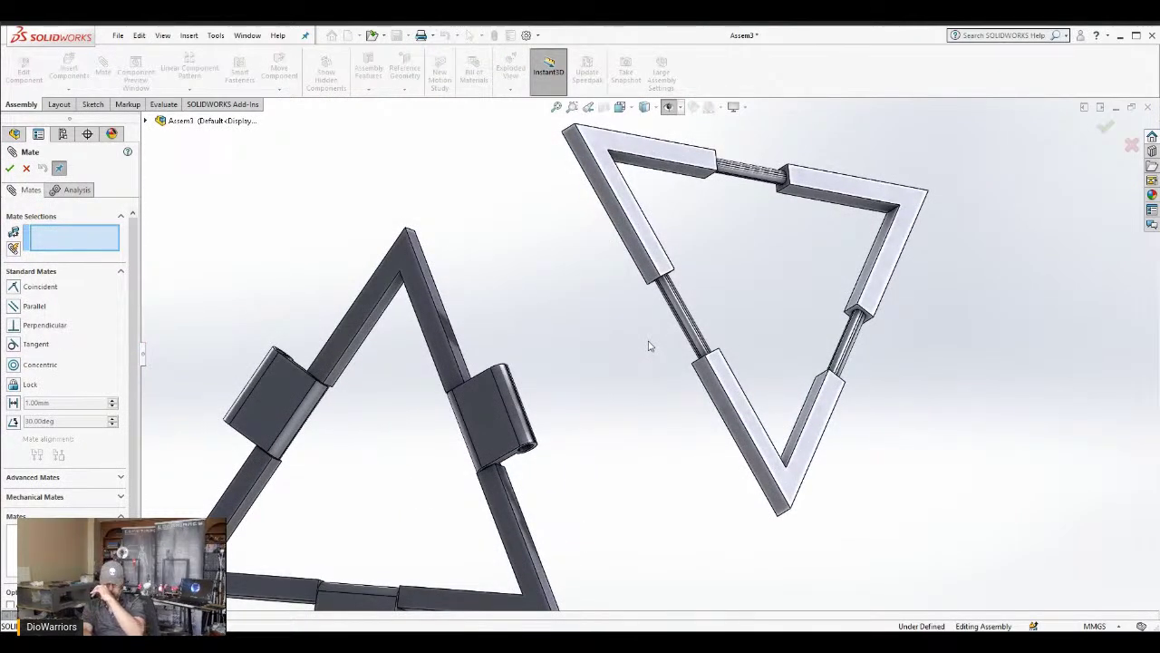
scroll(698, 324, "down", 3)
scroll(698, 325, "up", 5)
scroll(689, 332, "down", 5)
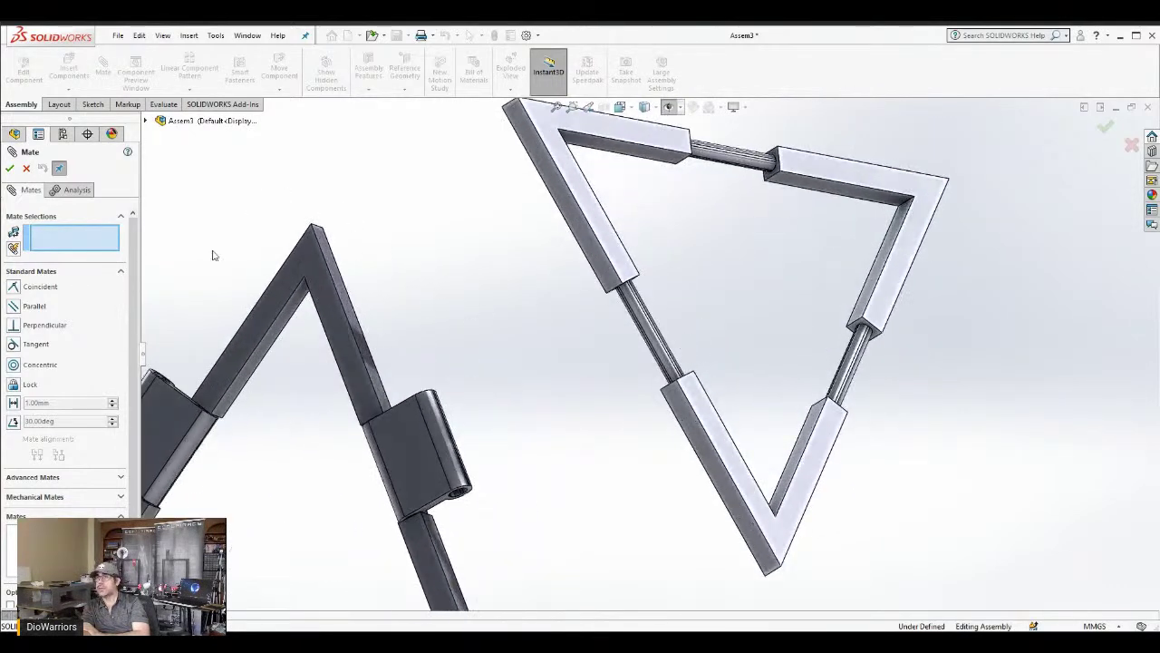
left_click(9, 168)
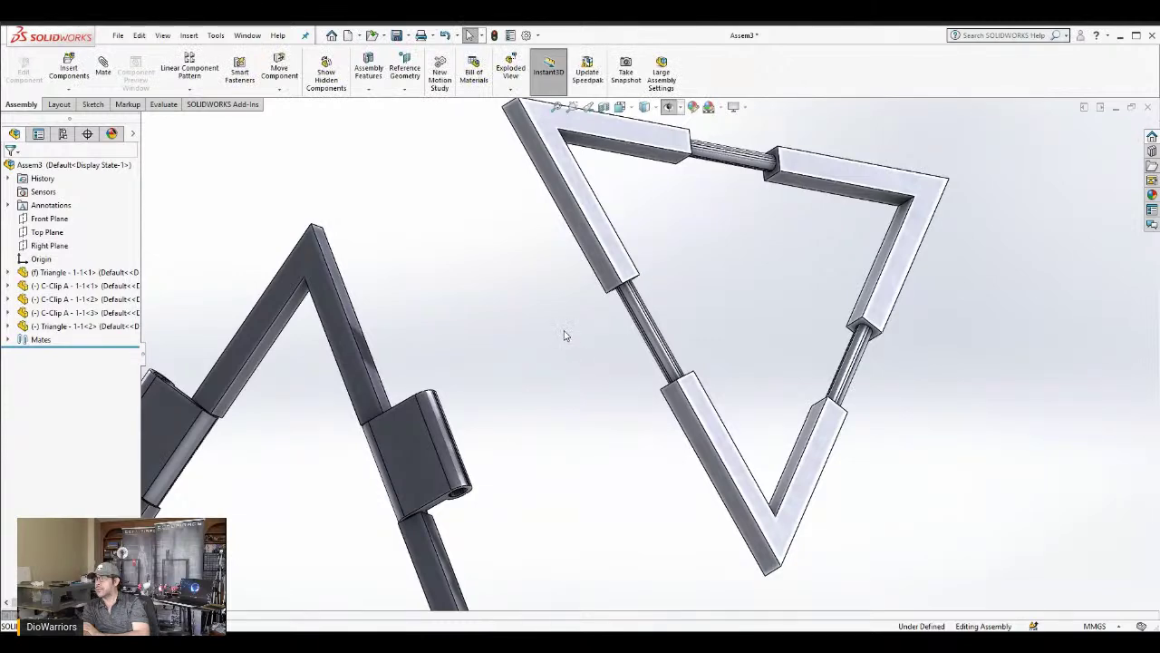
scroll(580, 363, "up", 5)
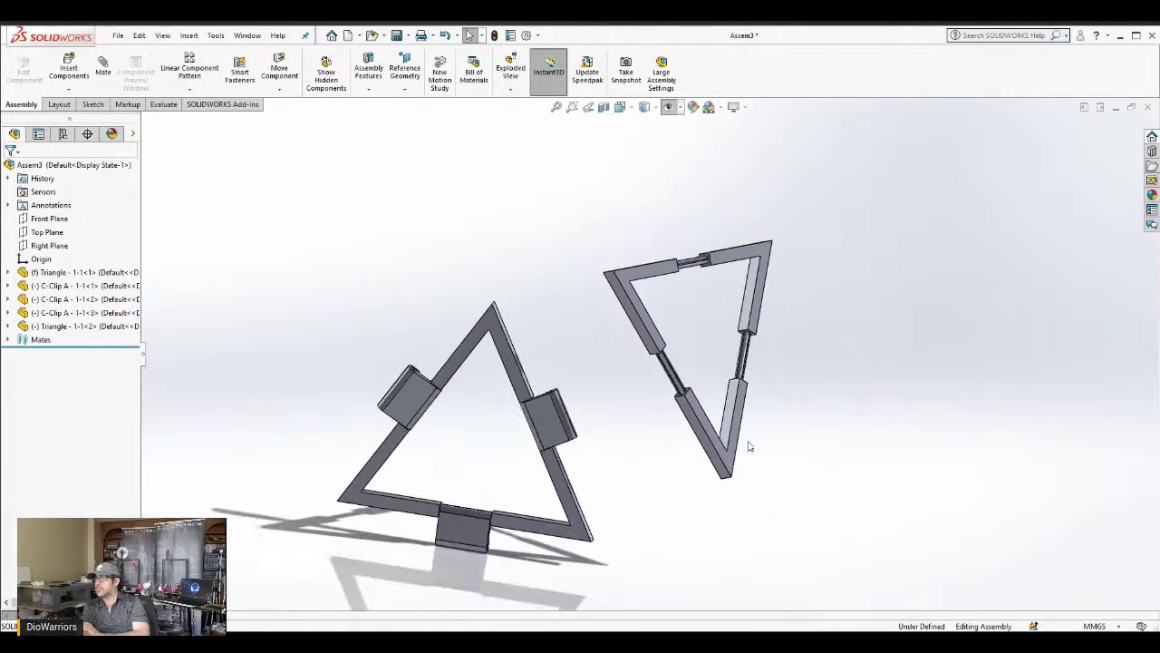
scroll(689, 408, "down", 10)
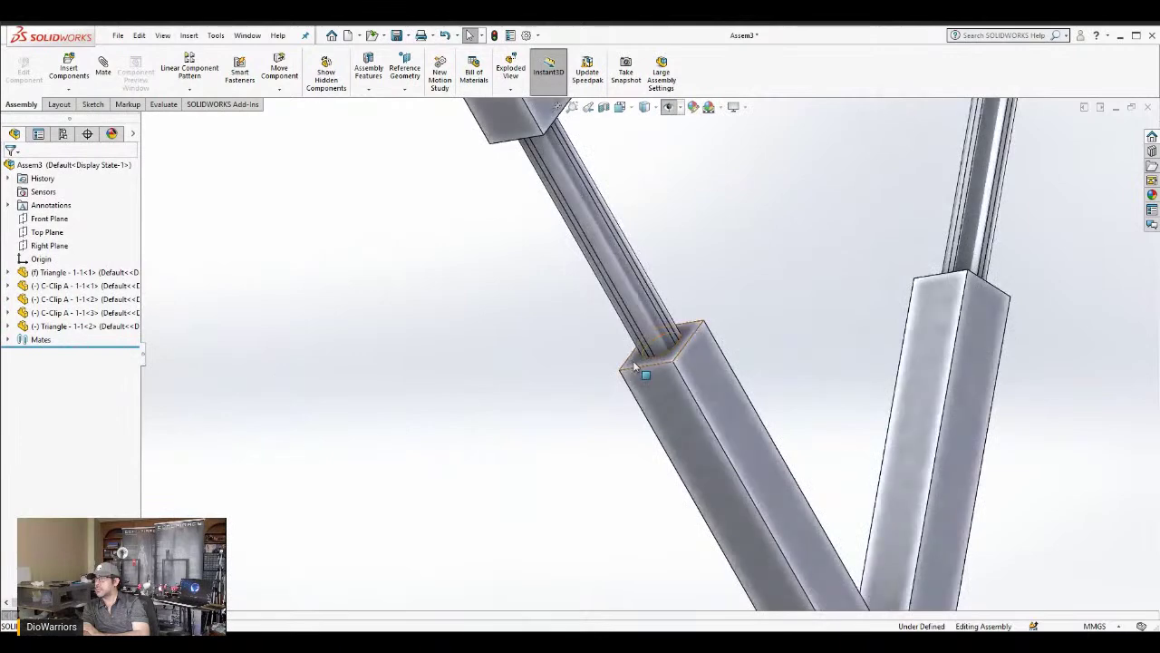
left_click(634, 366)
scroll(531, 407, "up", 3)
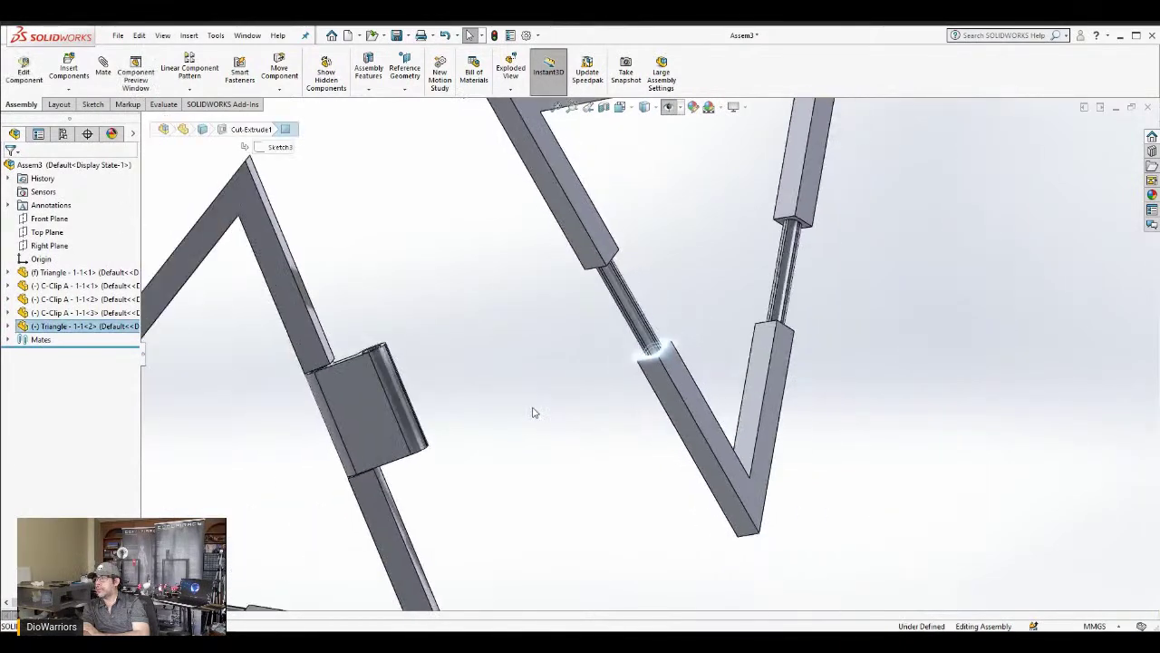
scroll(513, 431, "up", 3)
middle_click_drag(555, 440, 528, 388)
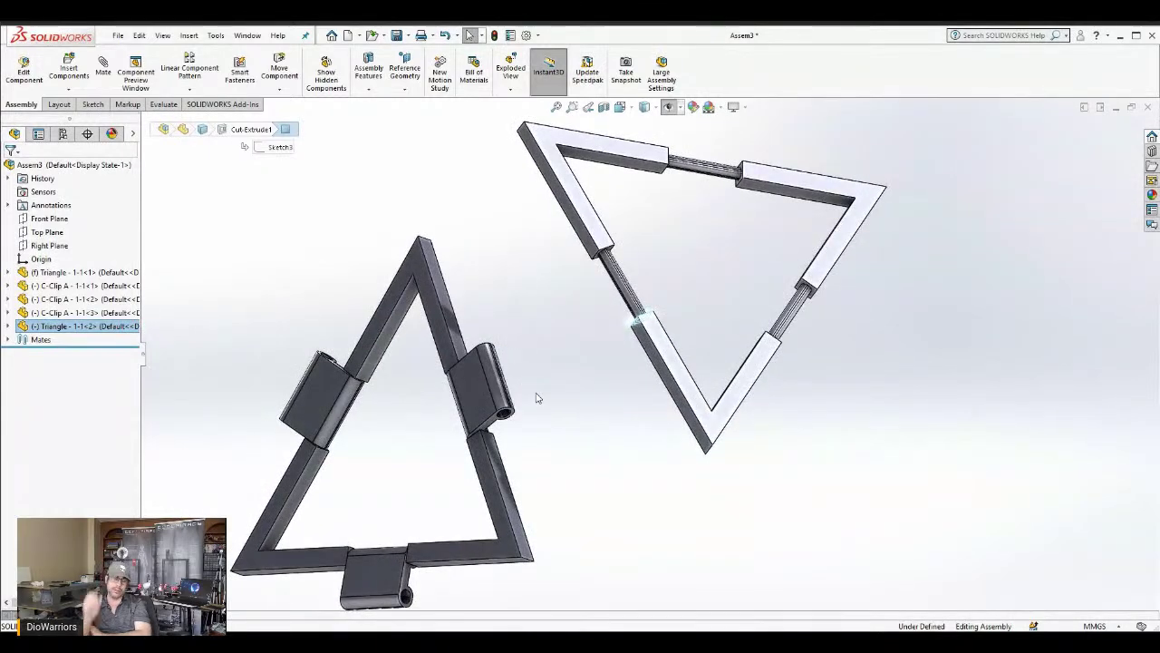
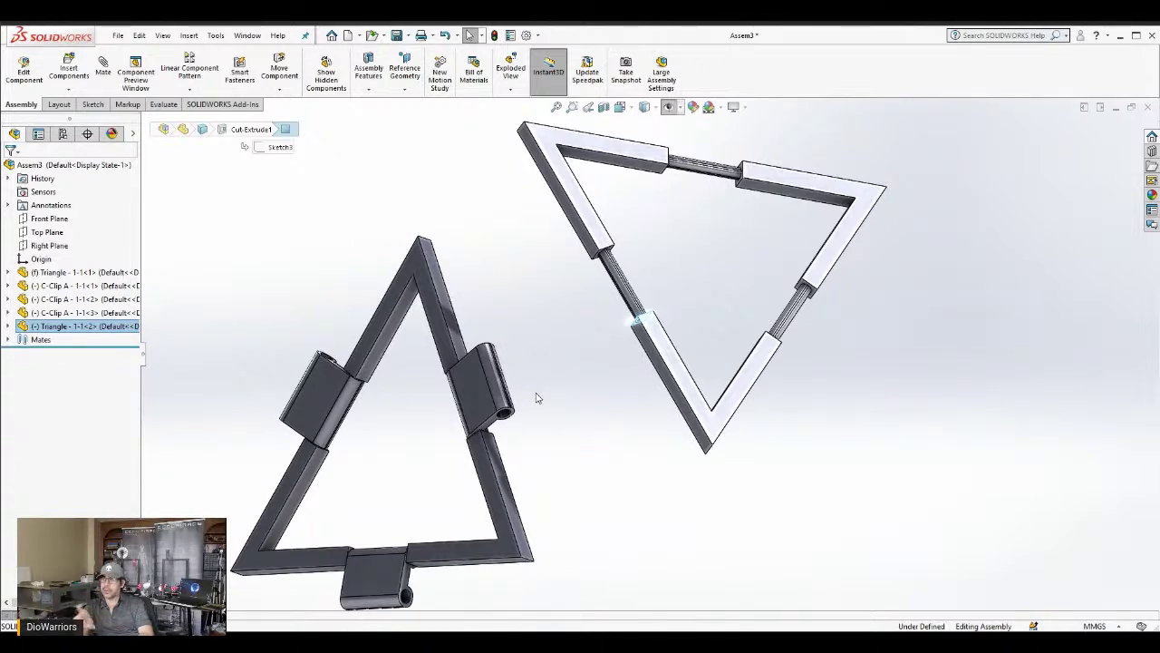
scroll(557, 376, "up", 1)
scroll(560, 399, "down", 3)
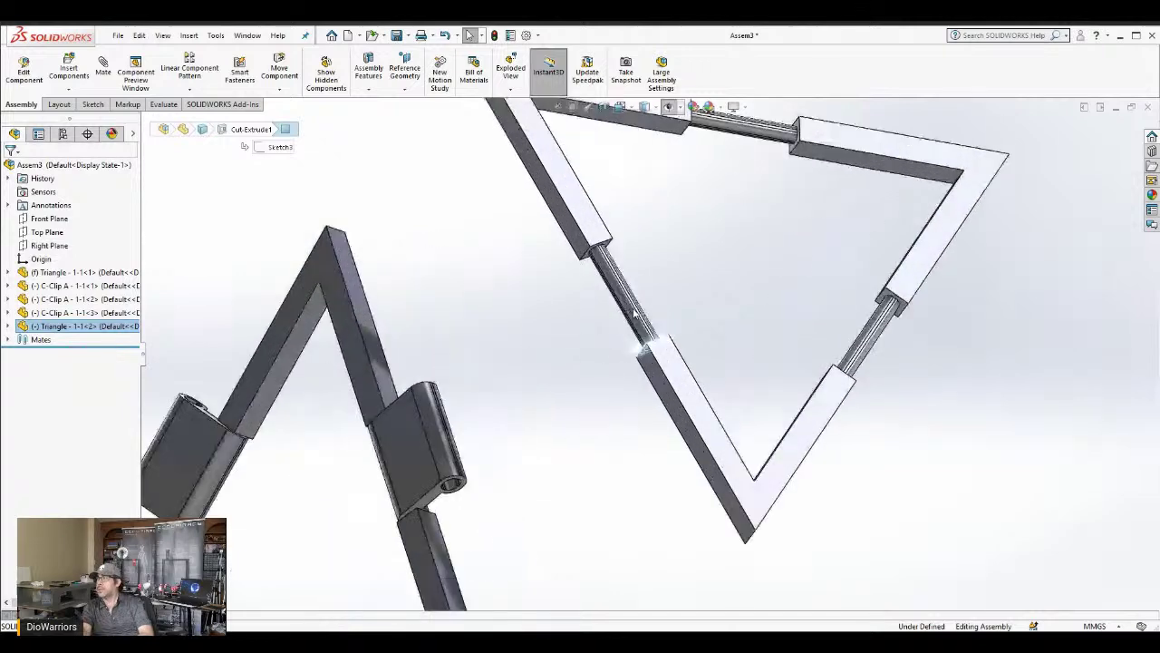
scroll(495, 483, "down", 2)
scroll(495, 483, "down", 3)
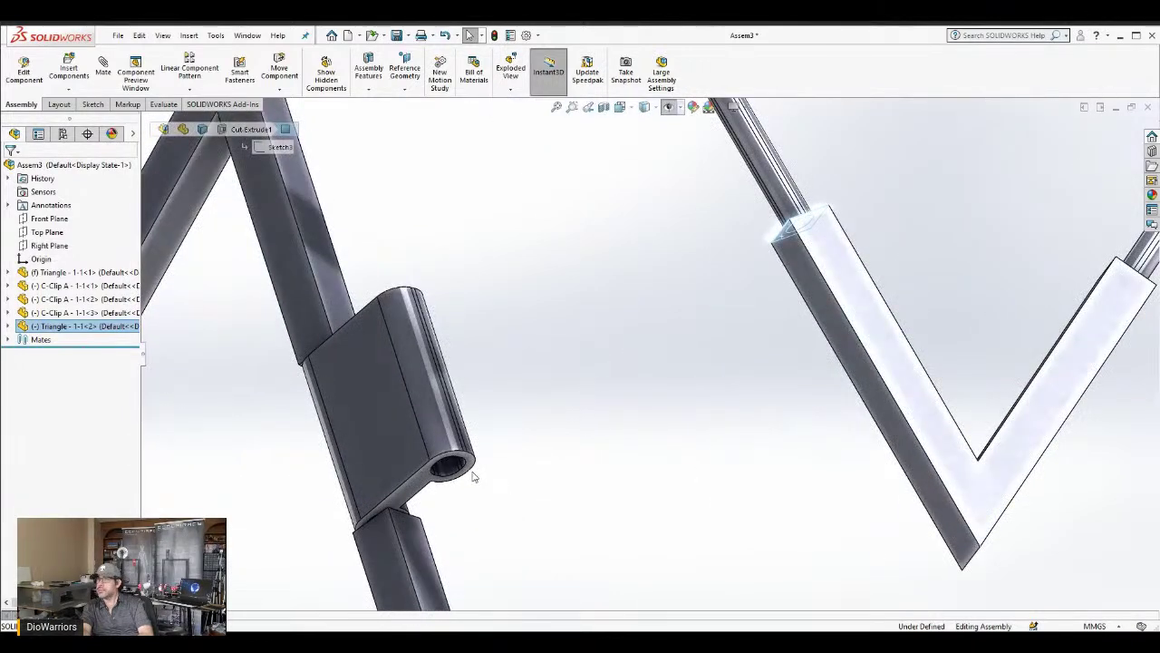
left_click(720, 329)
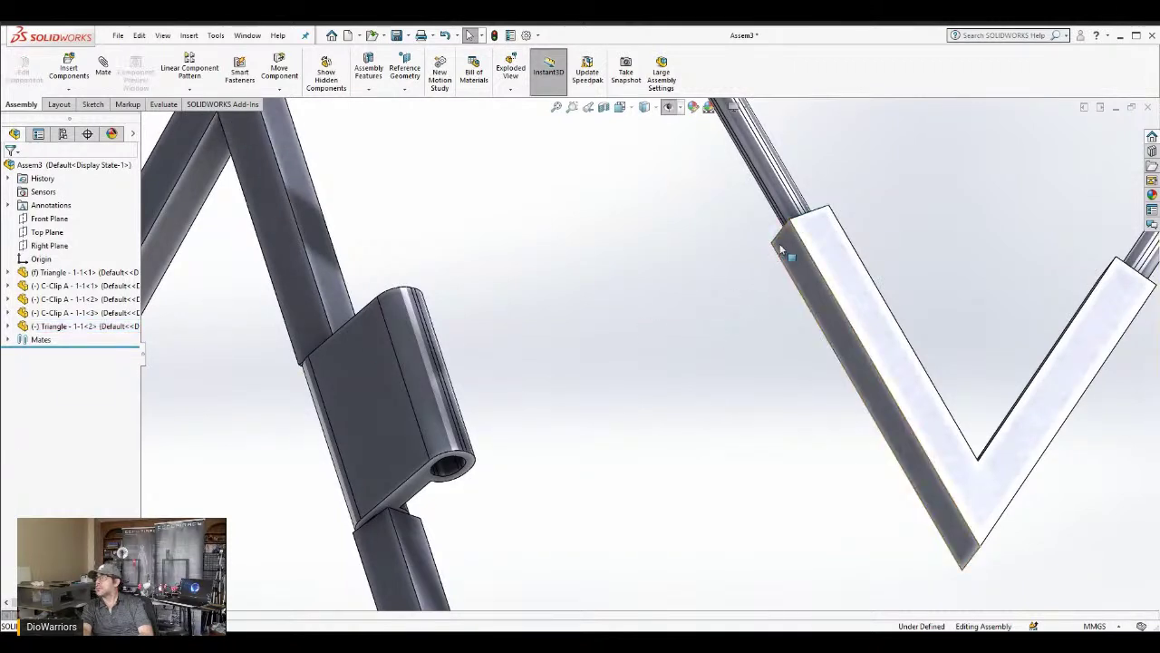
Start a mate between the lower shoulder face of the second triangle's left bar and the right C-clip's lower end face
left_click(482, 468)
middle_click_drag(672, 277, 832, 373)
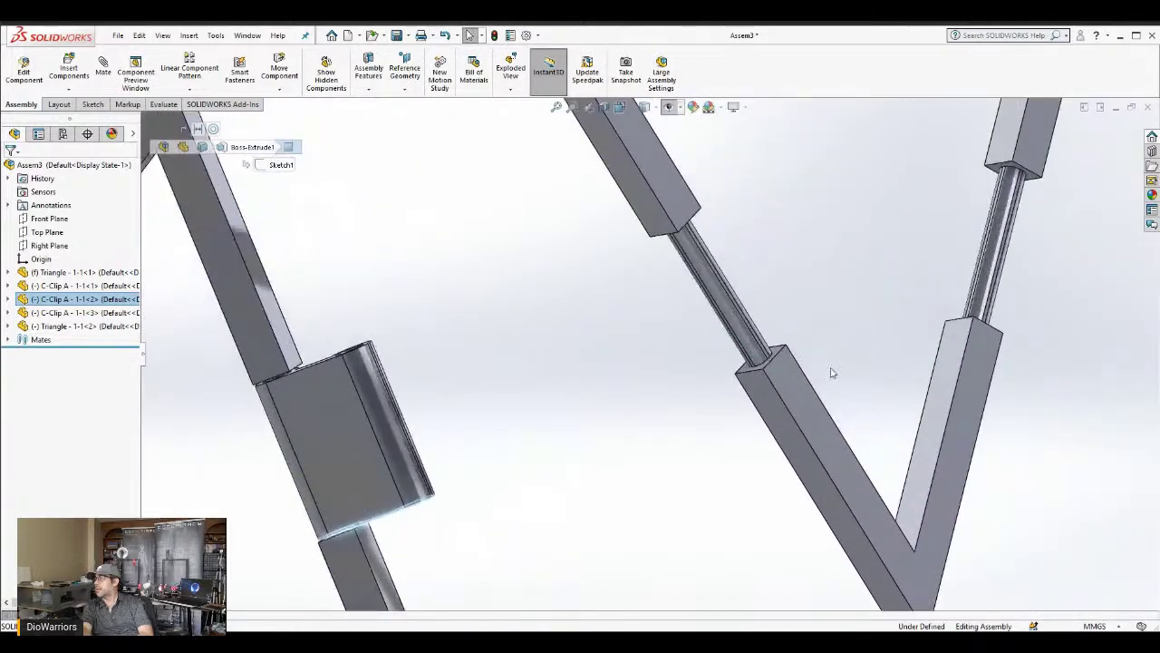
scroll(832, 373, "down", 6)
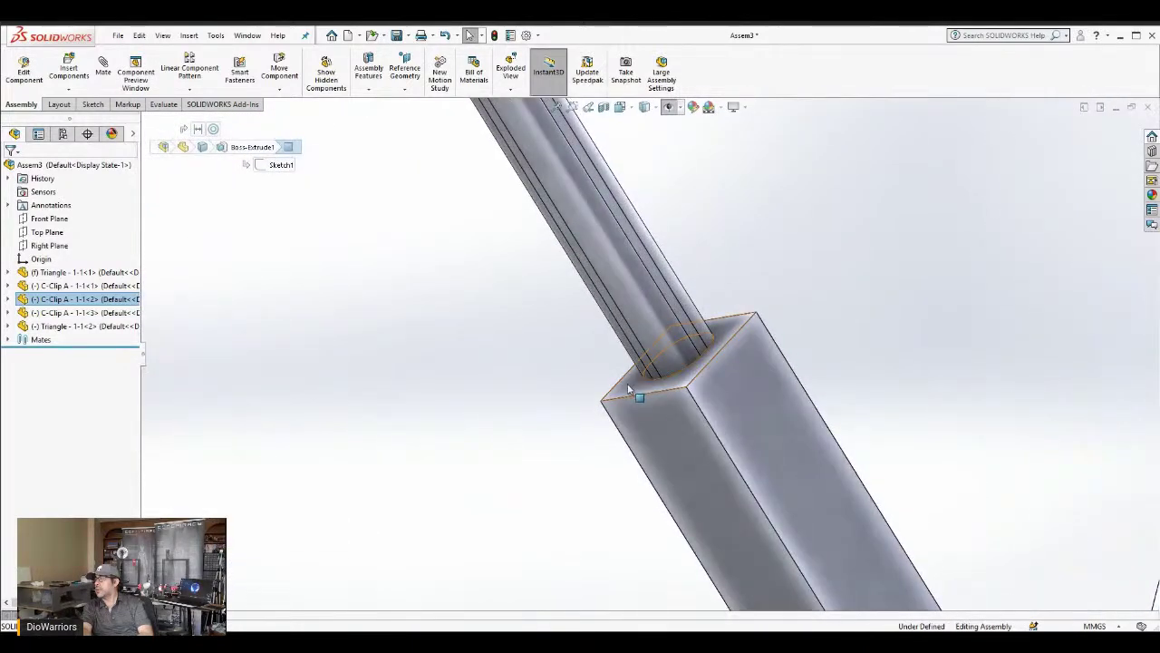
left_click(630, 388)
scroll(492, 433, "up", 5)
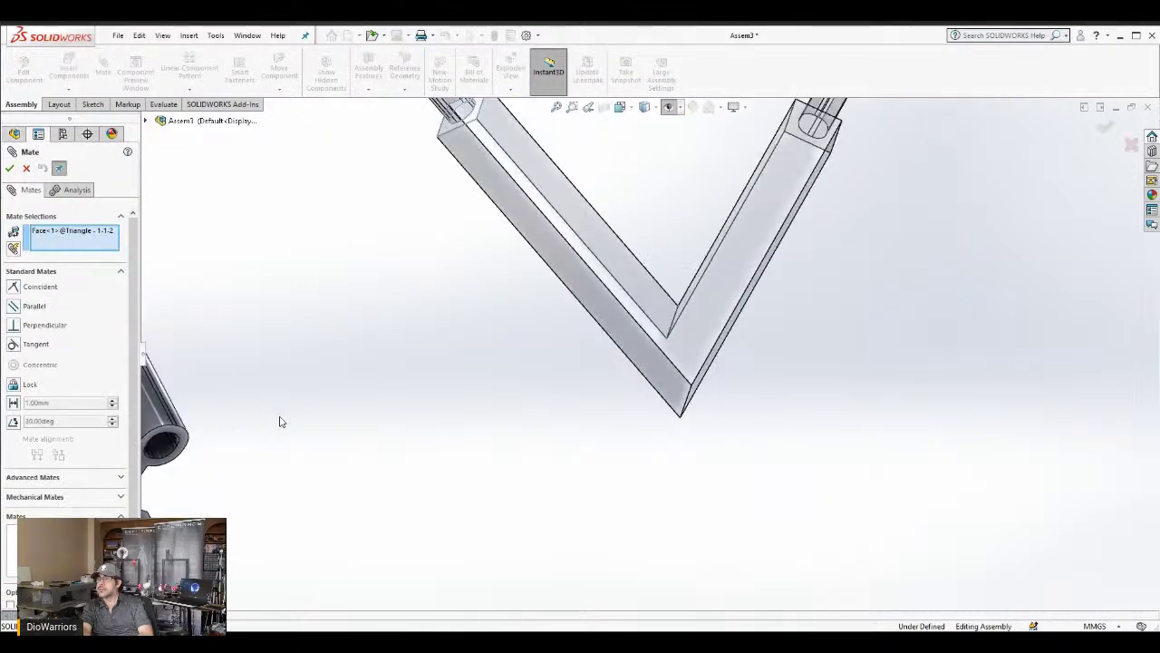
scroll(209, 441, "down", 4)
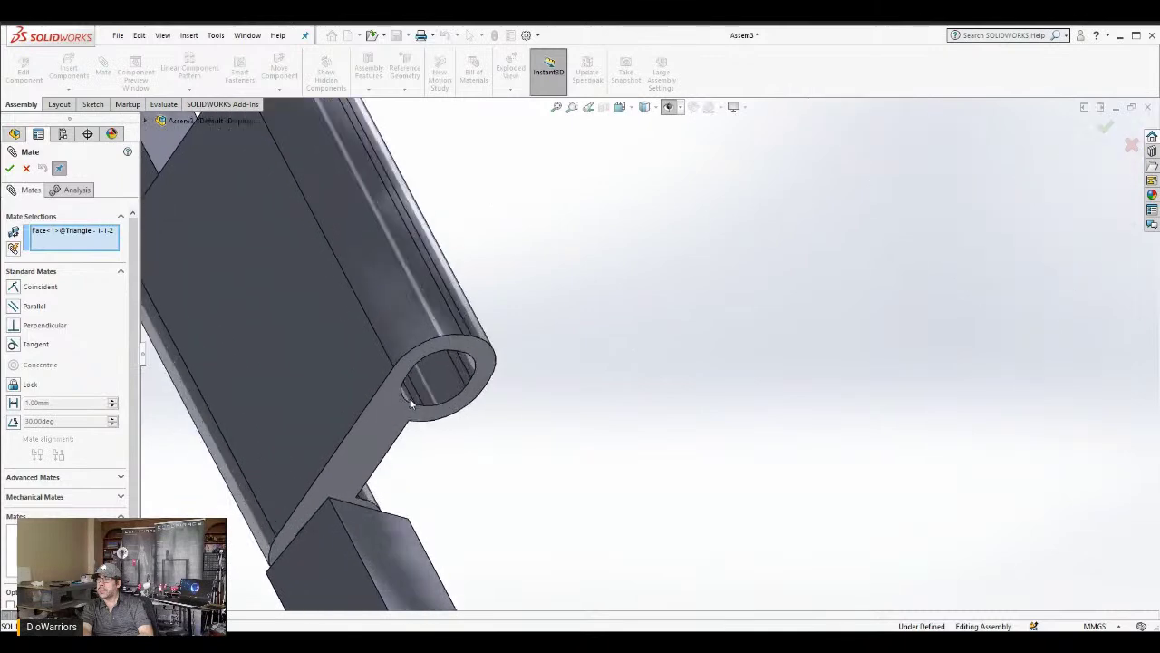
left_click(397, 412)
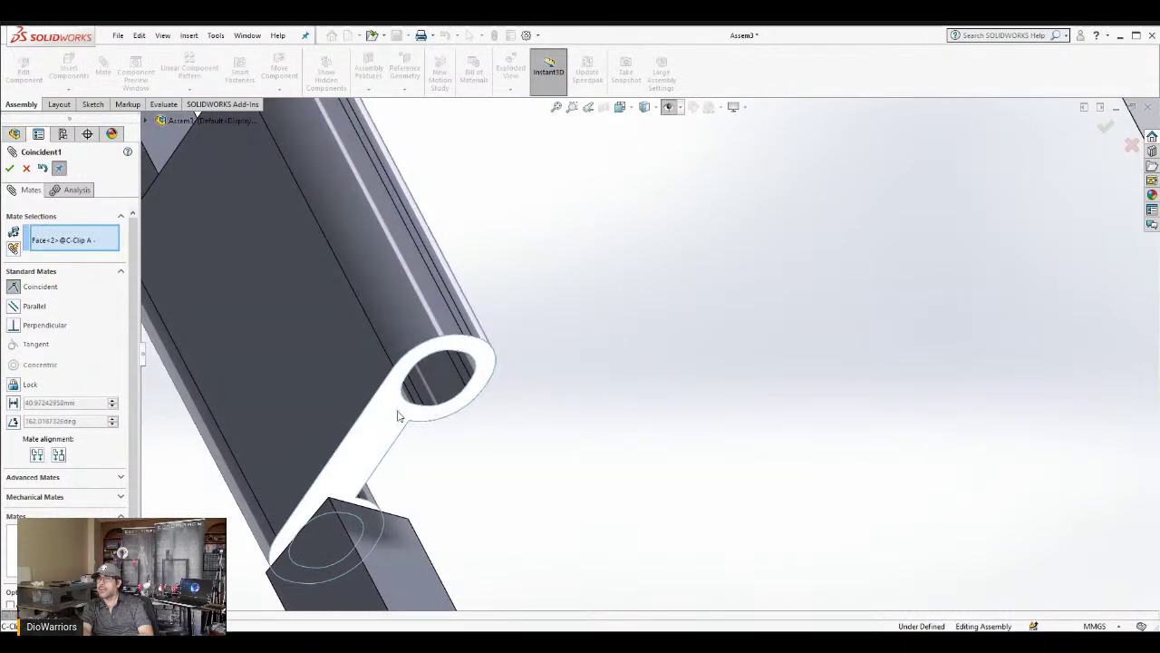
Make it a 0.25 mm distance mate, try the flipped direction, restore the unflipped one and accept the mate
left_click(72, 402)
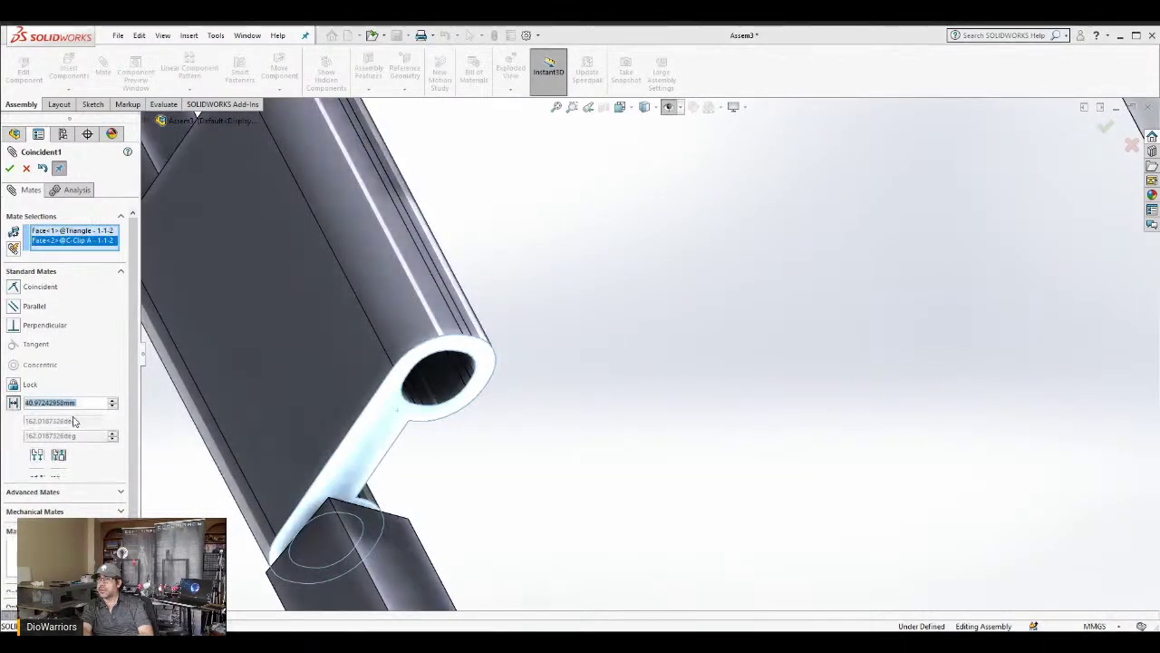
type("0")
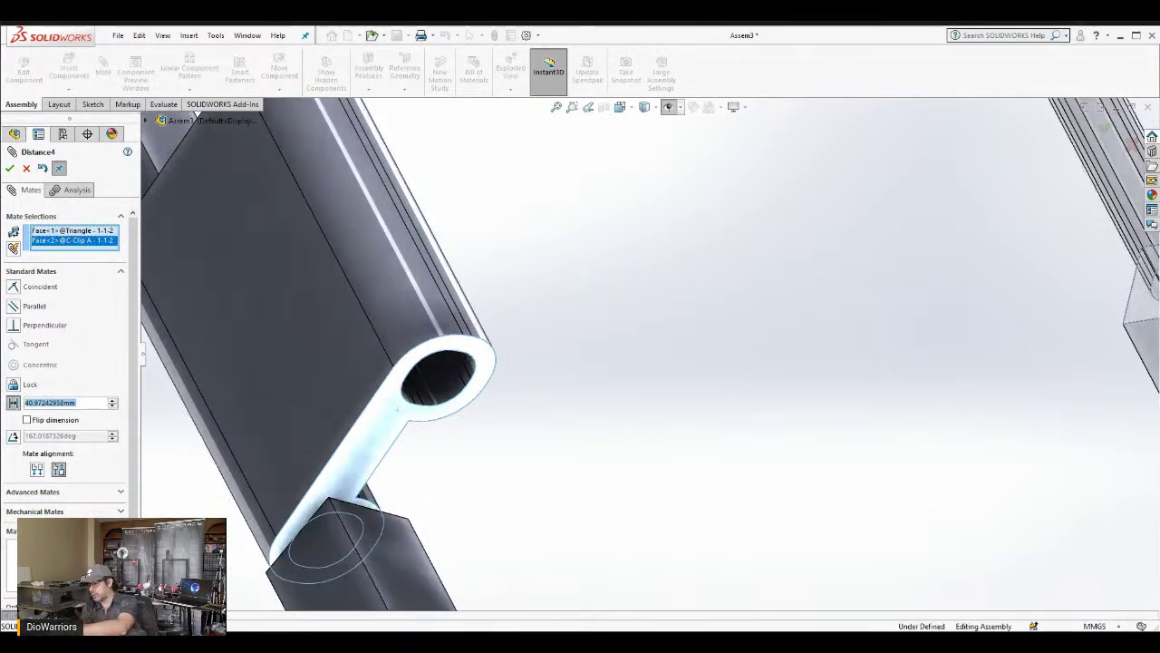
type(".2")
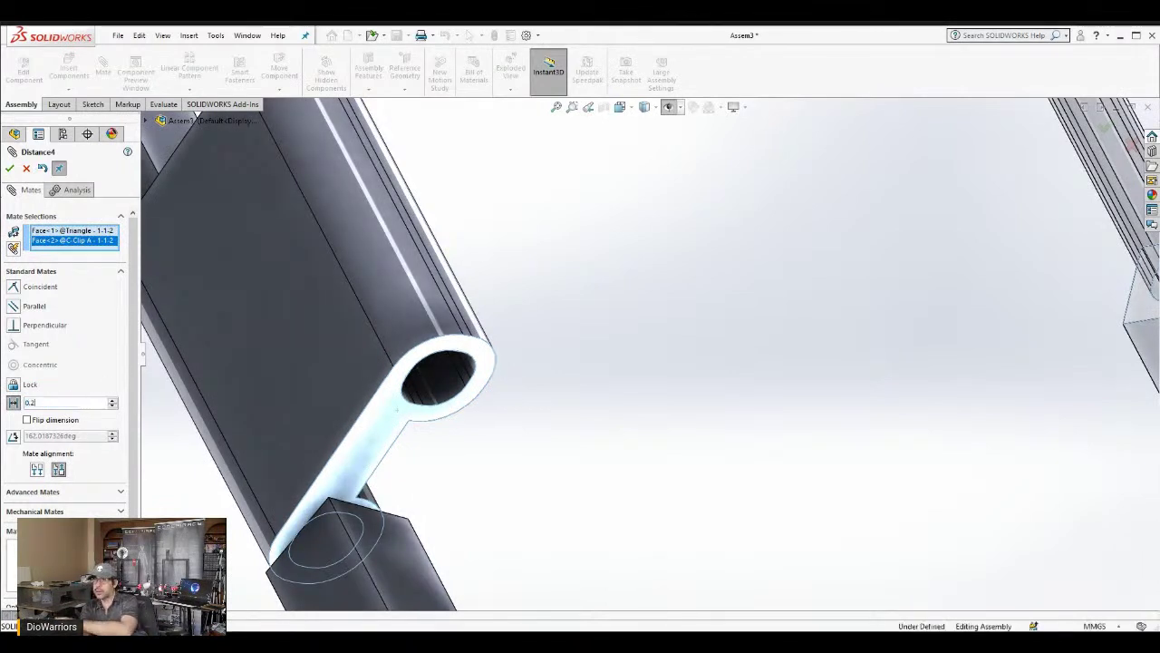
type("5")
key("Return")
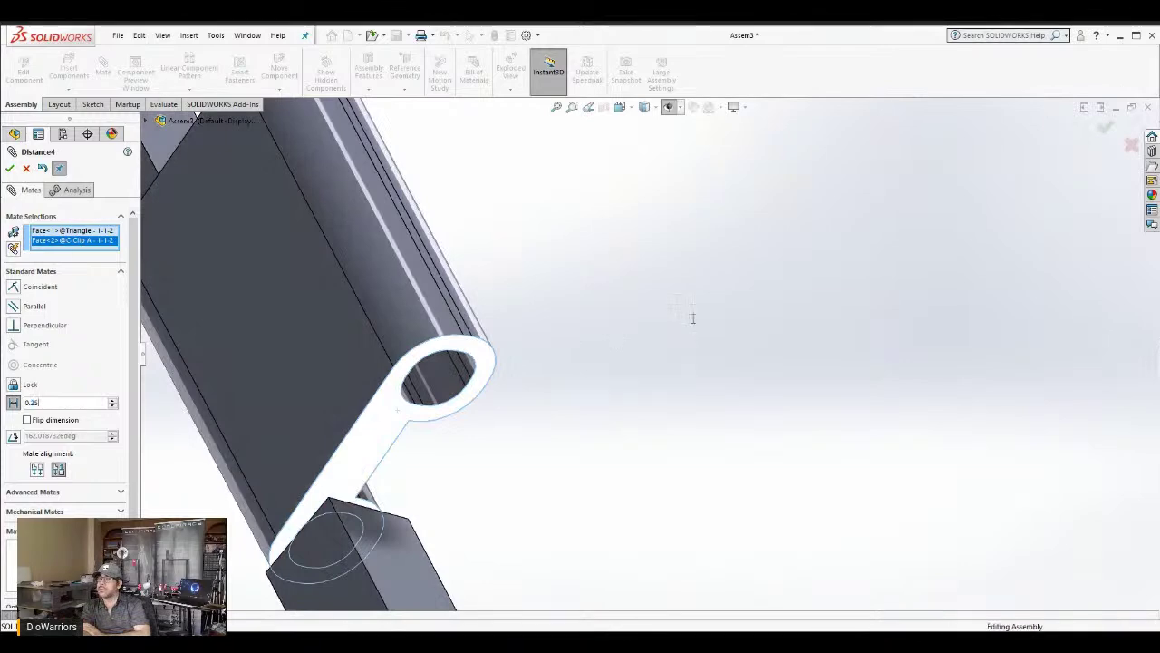
scroll(730, 267, "up", 8)
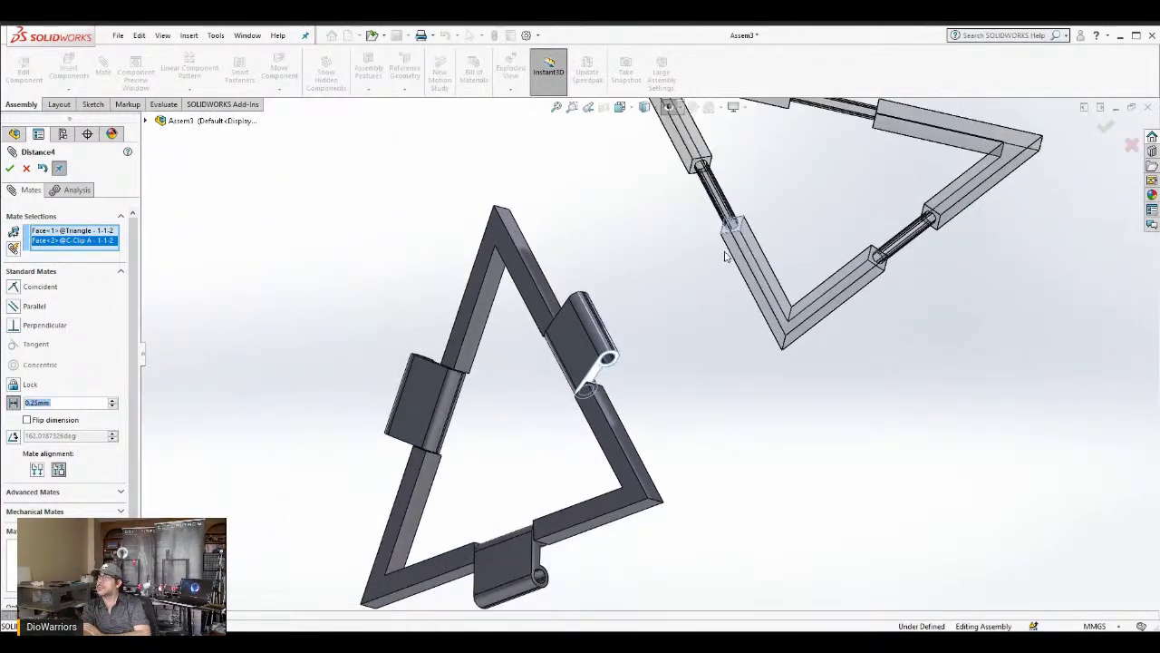
scroll(709, 222, "down", 5)
scroll(585, 305, "up", 3)
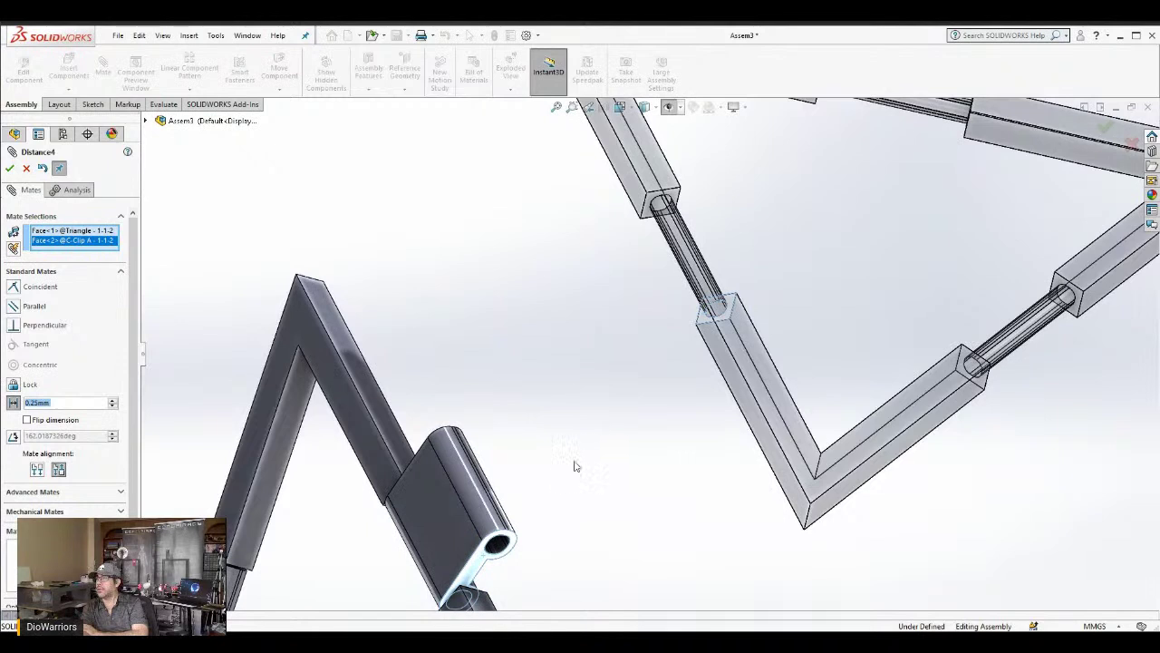
left_click(26, 420)
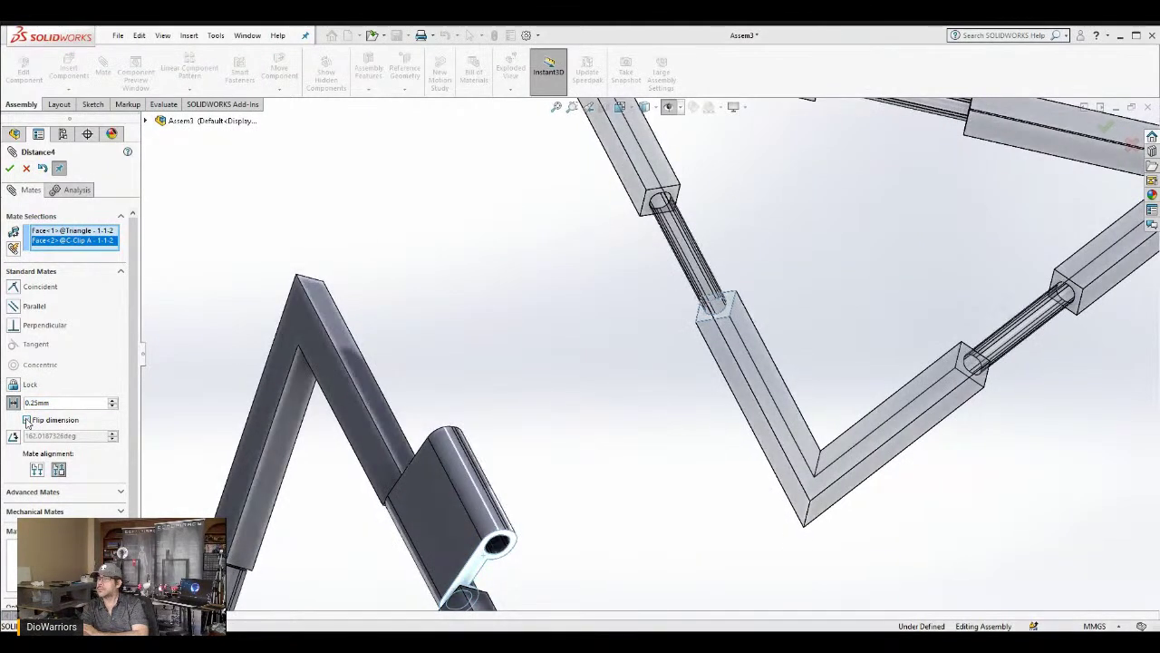
left_click(27, 420)
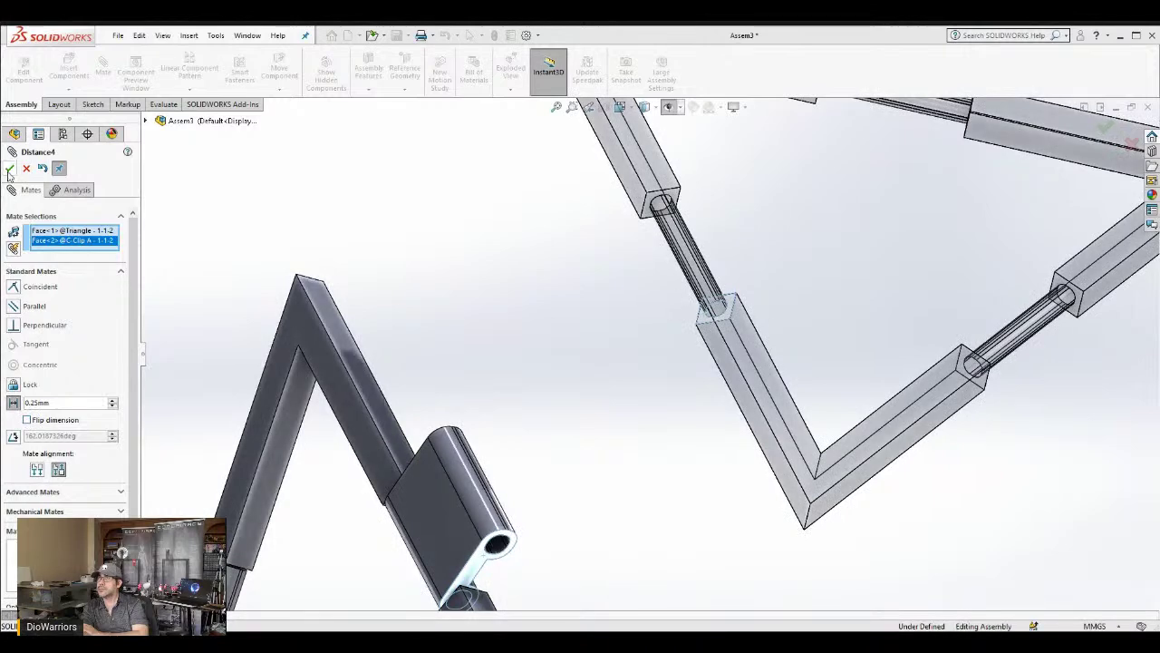
key("Return")
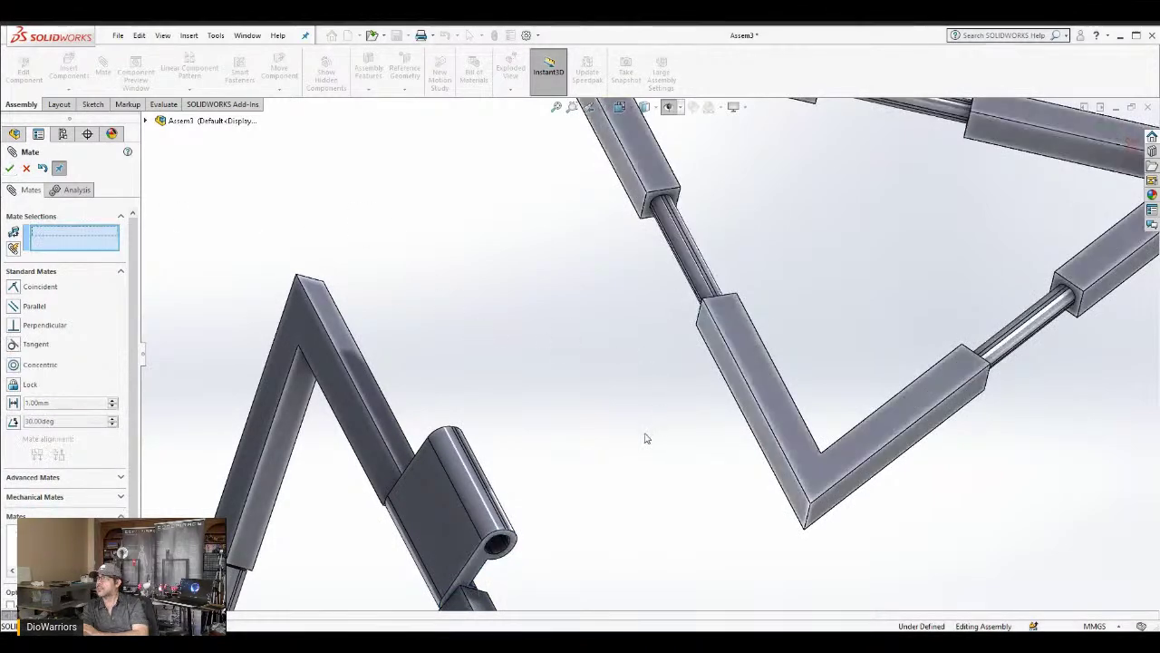
Mate the right C-clip's free bore concentric with the round thin section of the second triangle's left bar and finish mating
scroll(526, 546, "down", 4)
middle_click_drag(552, 531, 505, 463)
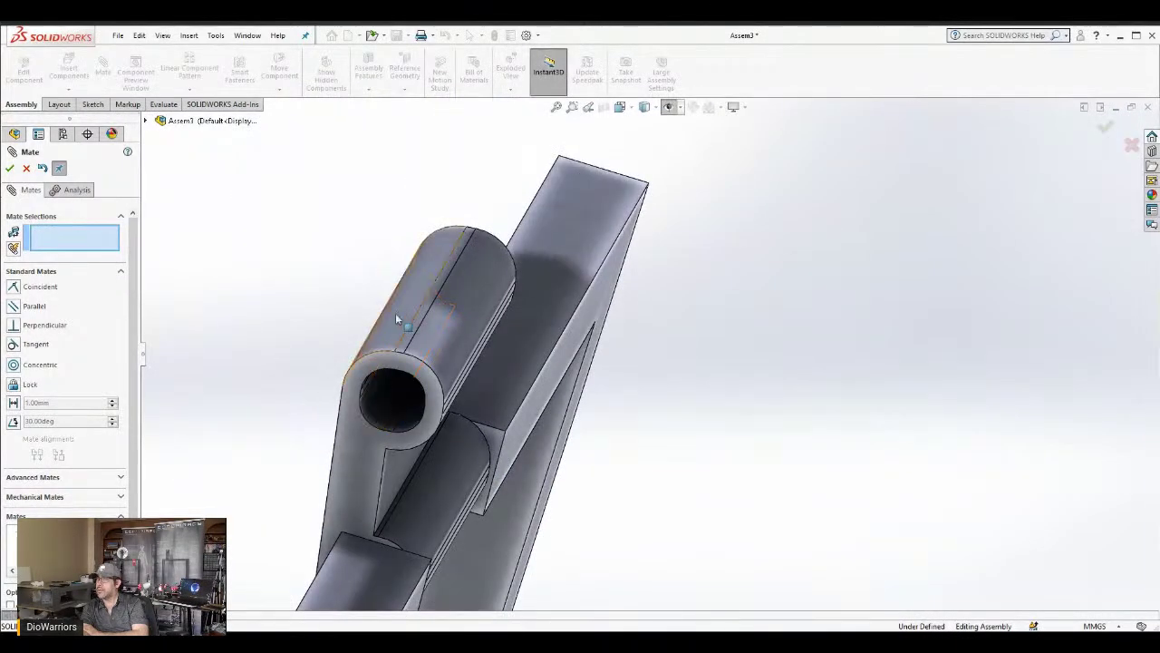
left_click(386, 390)
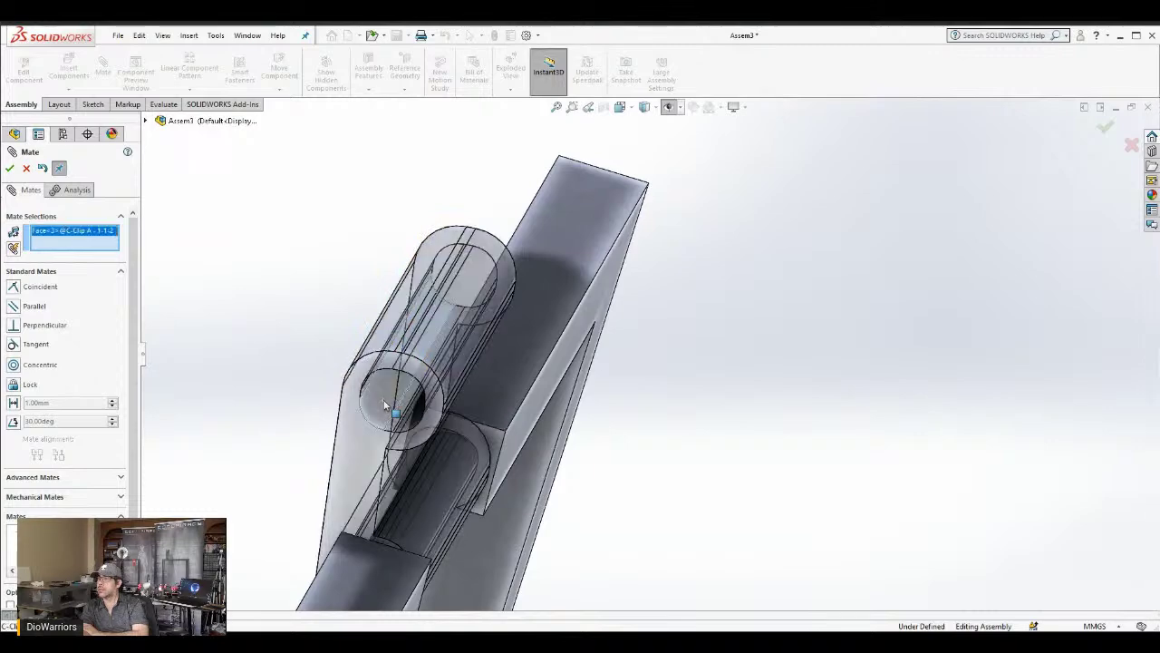
scroll(433, 244, "up", 3)
scroll(434, 240, "up", 1)
middle_click_drag(516, 235, 555, 268)
mouse_move(801, 290)
middle_mouse_down()
mouse_move(893, 254)
mouse_move(867, 259)
middle_mouse_up()
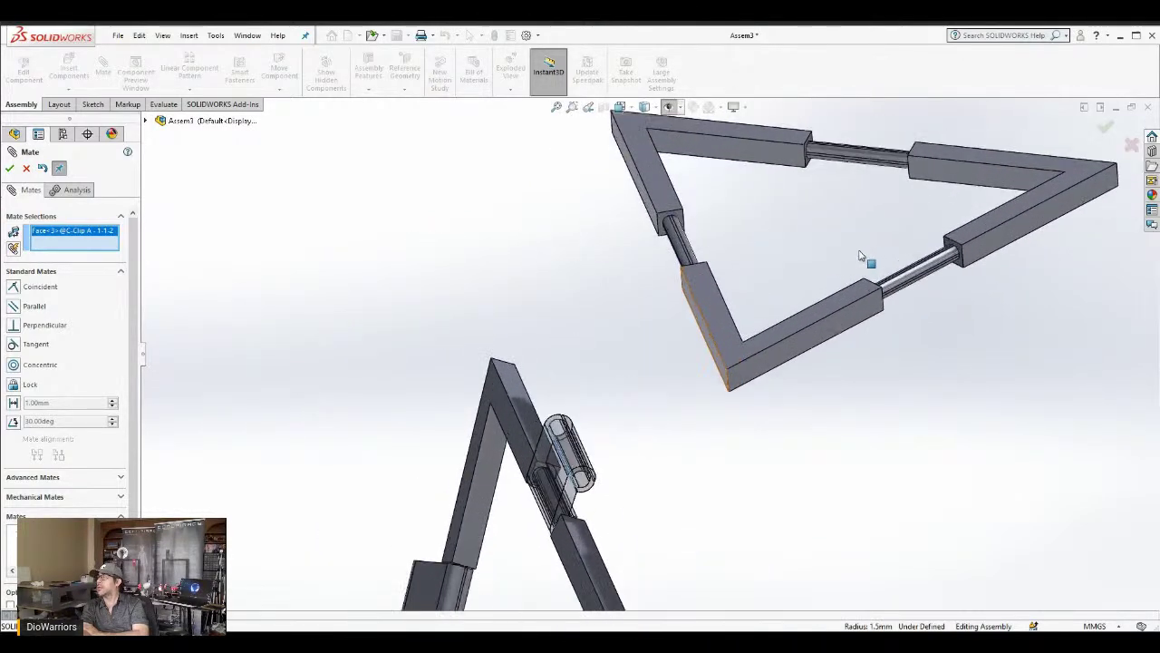
scroll(712, 267, "down", 3)
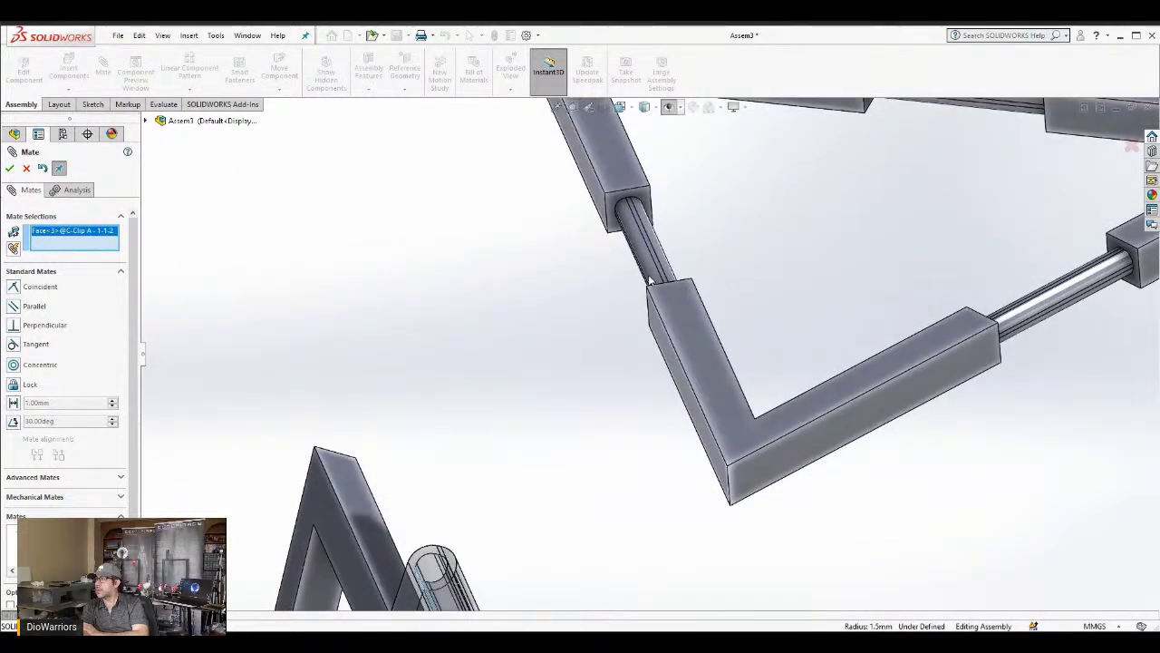
left_click(648, 281)
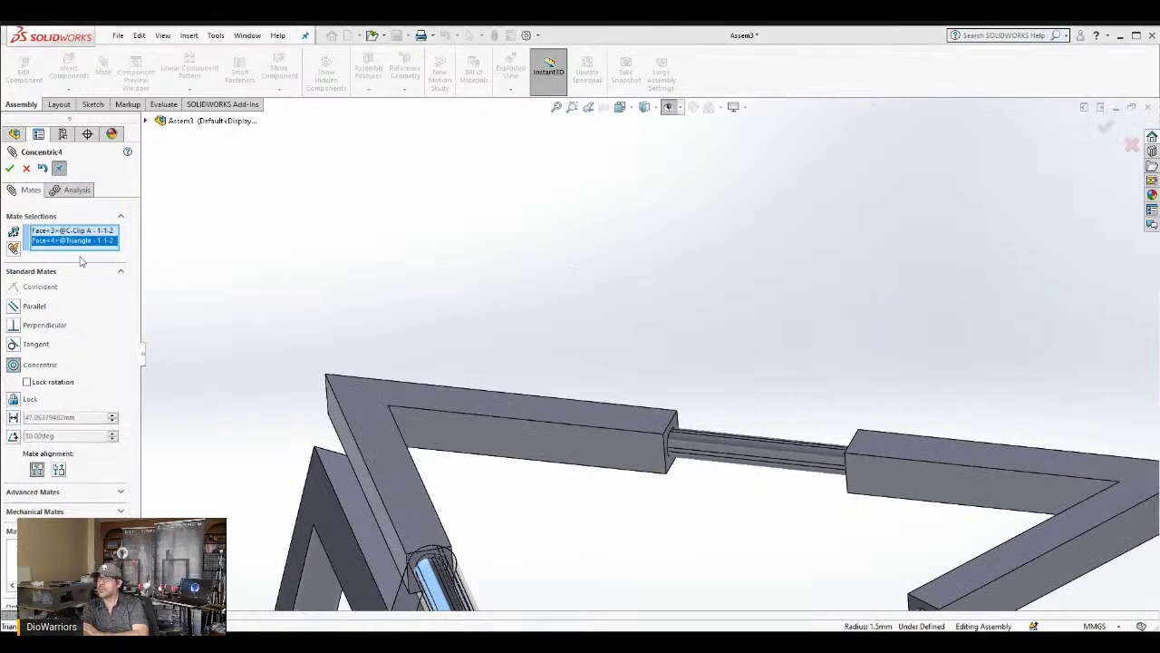
left_click(10, 168)
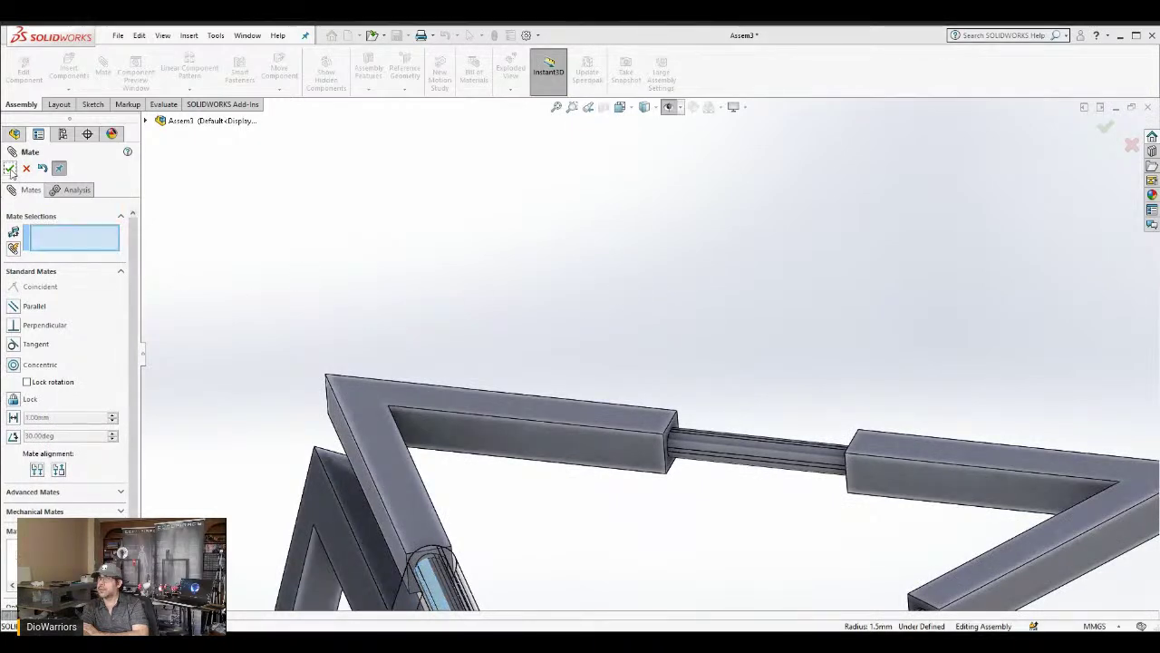
key("Escape")
Swing the second triangle around the C-clip's ring to test how the hinge moves
scroll(571, 401, "up", 2)
scroll(580, 401, "up", 2)
middle_click_drag(670, 451, 600, 482)
scroll(553, 462, "down", 2)
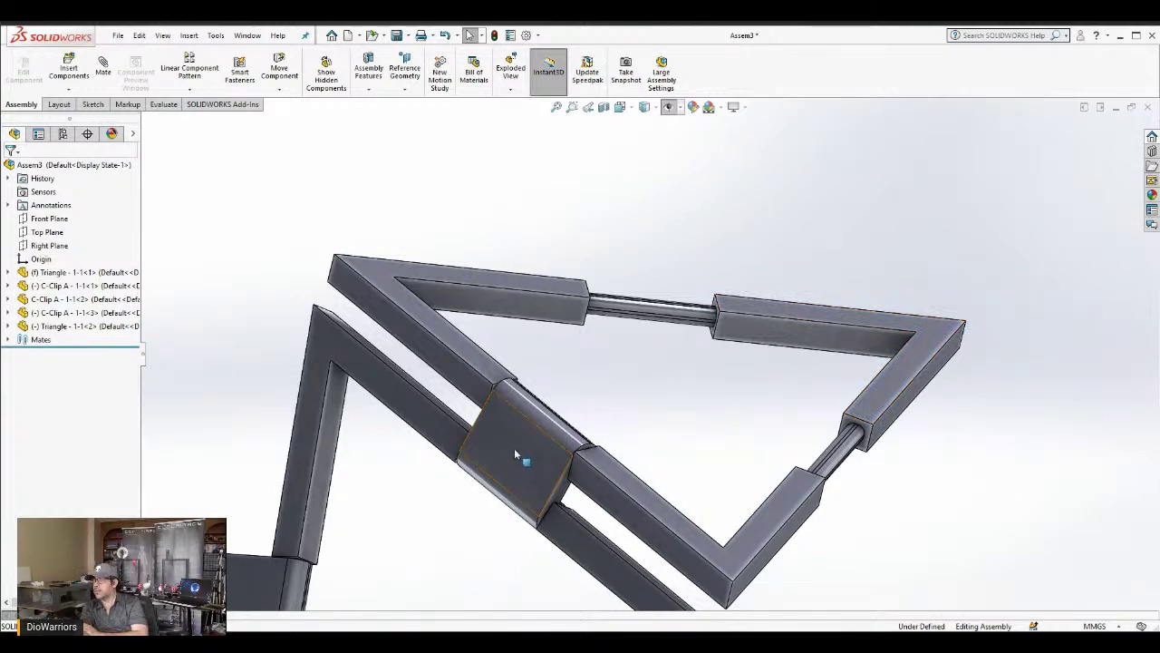
left_click_drag(880, 405, 807, 492)
scroll(807, 492, "up", 3)
middle_click_drag(808, 494, 673, 442)
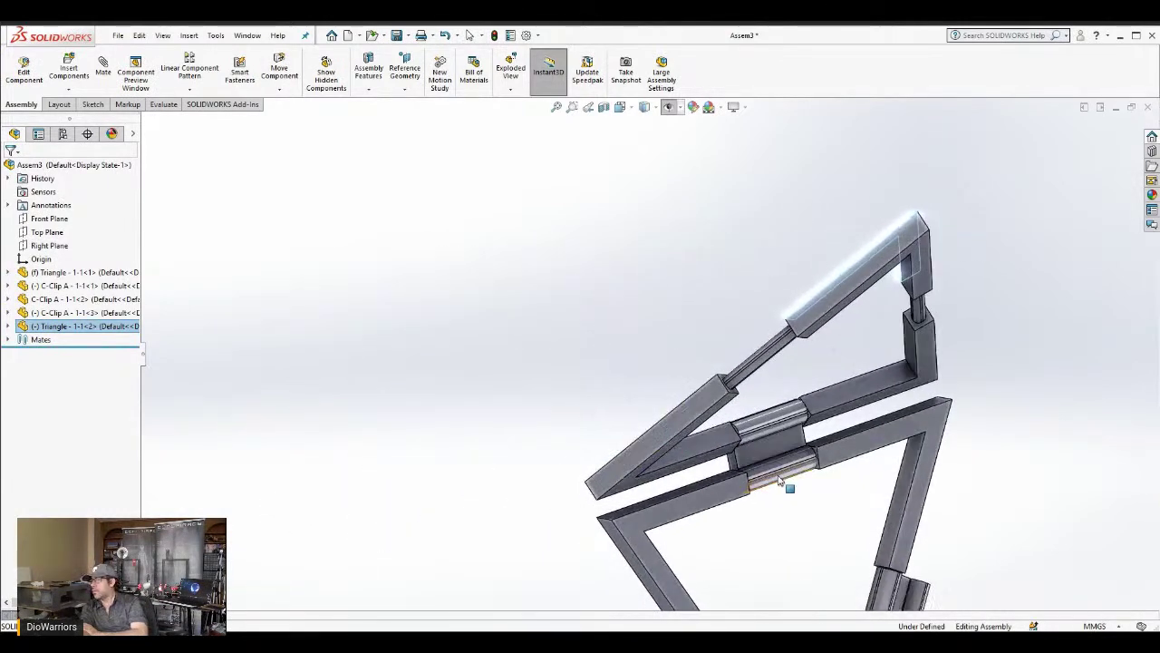
Inspect the joint between the triangles, swing the second triangle by its free corner and select the connecting C-clip
scroll(767, 457, "down", 4)
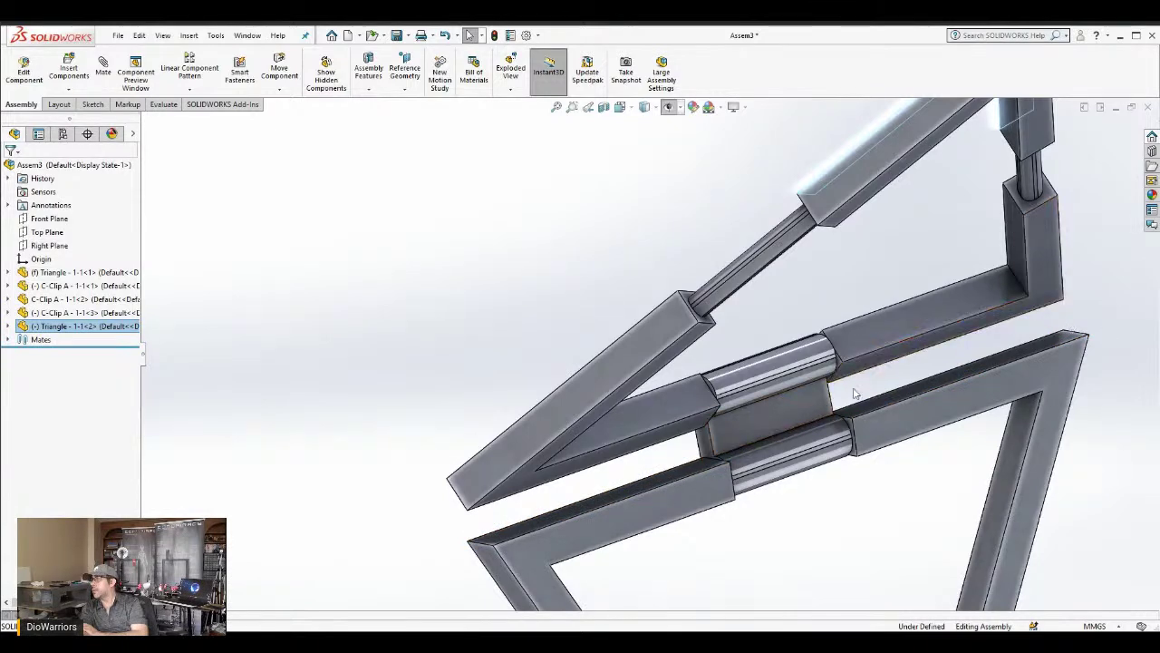
middle_click_drag(783, 409, 848, 516)
scroll(780, 365, "up", 5)
scroll(725, 346, "down", 5)
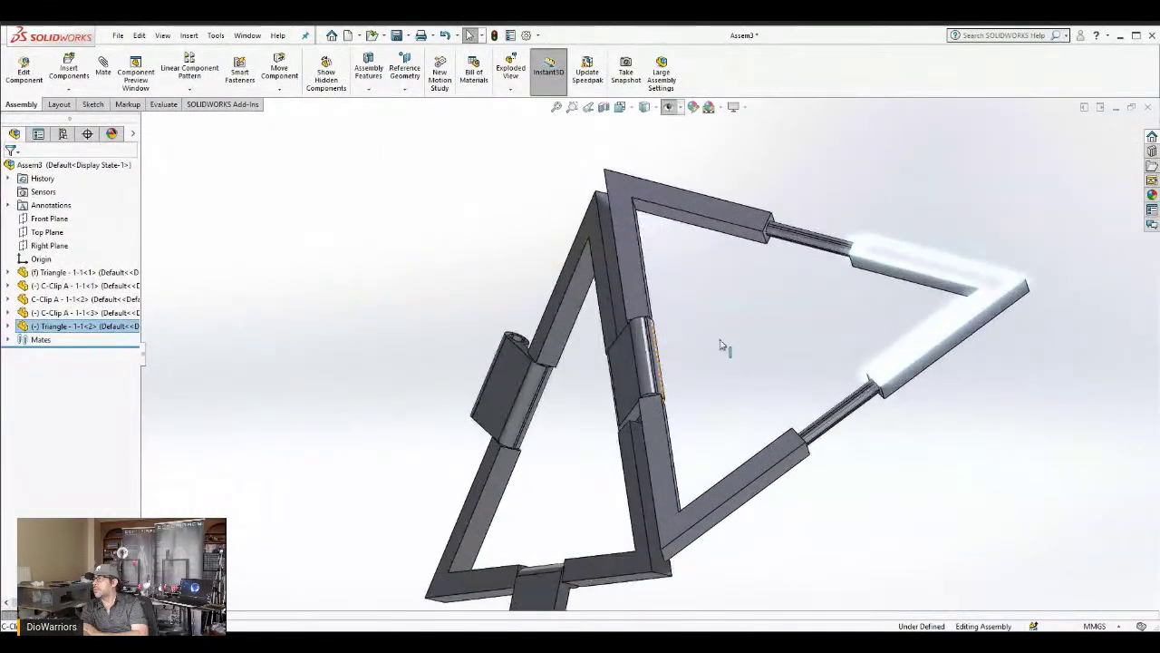
scroll(714, 356, "up", 3)
scroll(751, 402, "down", 5)
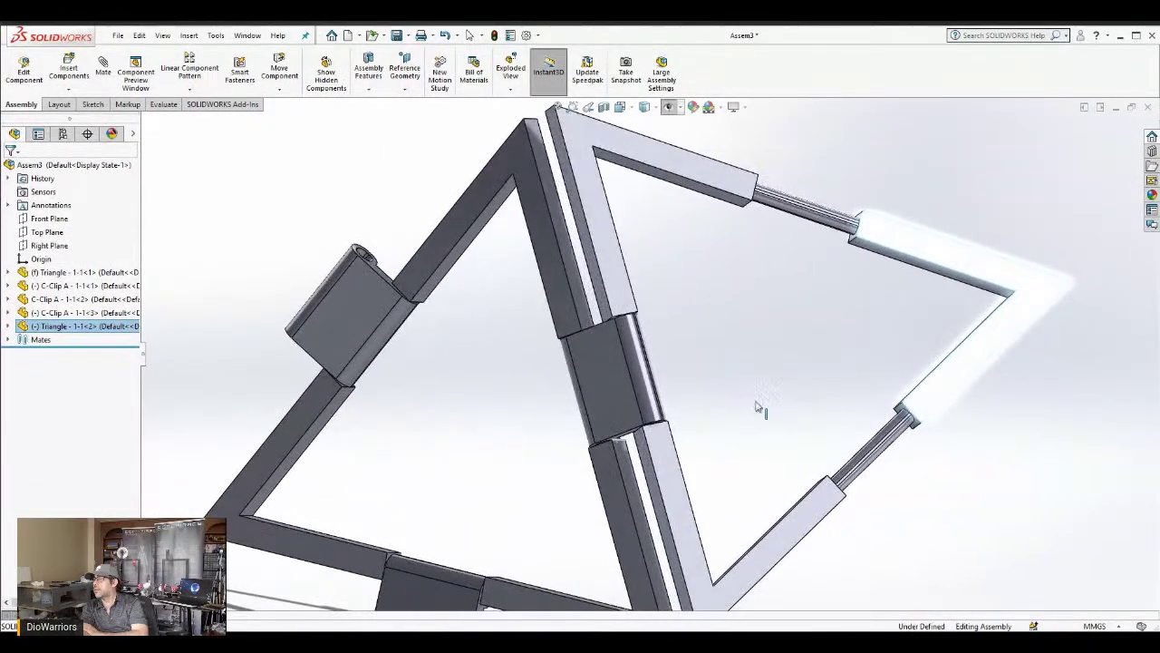
scroll(735, 399, "up", 5)
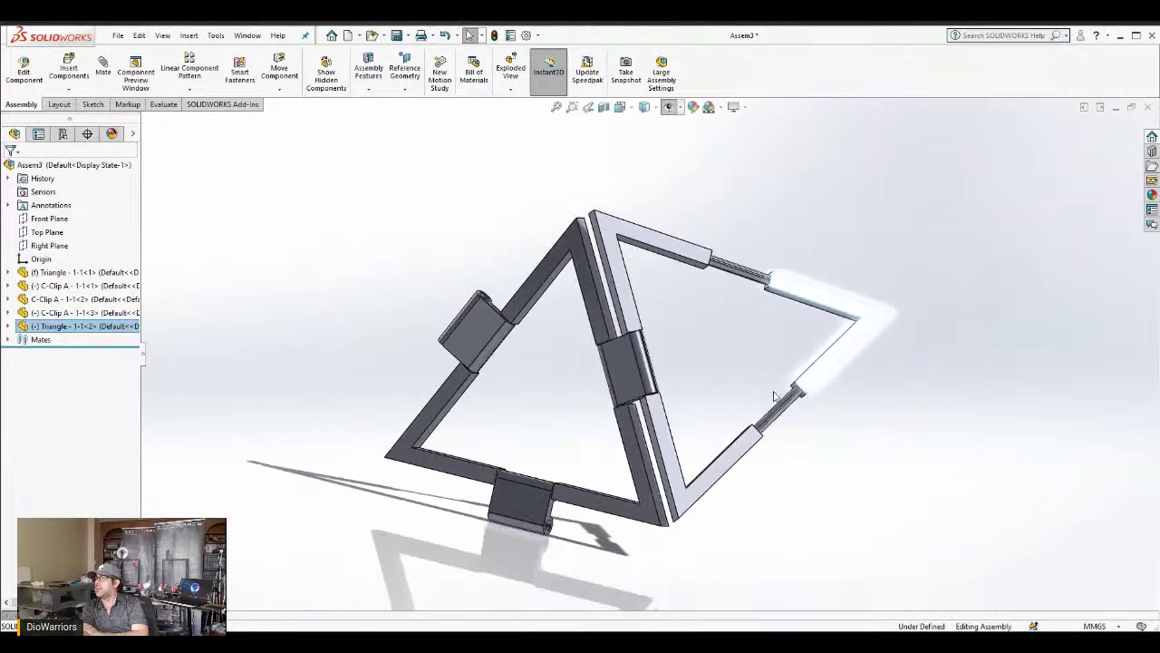
middle_click_drag(753, 394, 596, 473)
left_click_drag(574, 402, 526, 400)
left_click(613, 366)
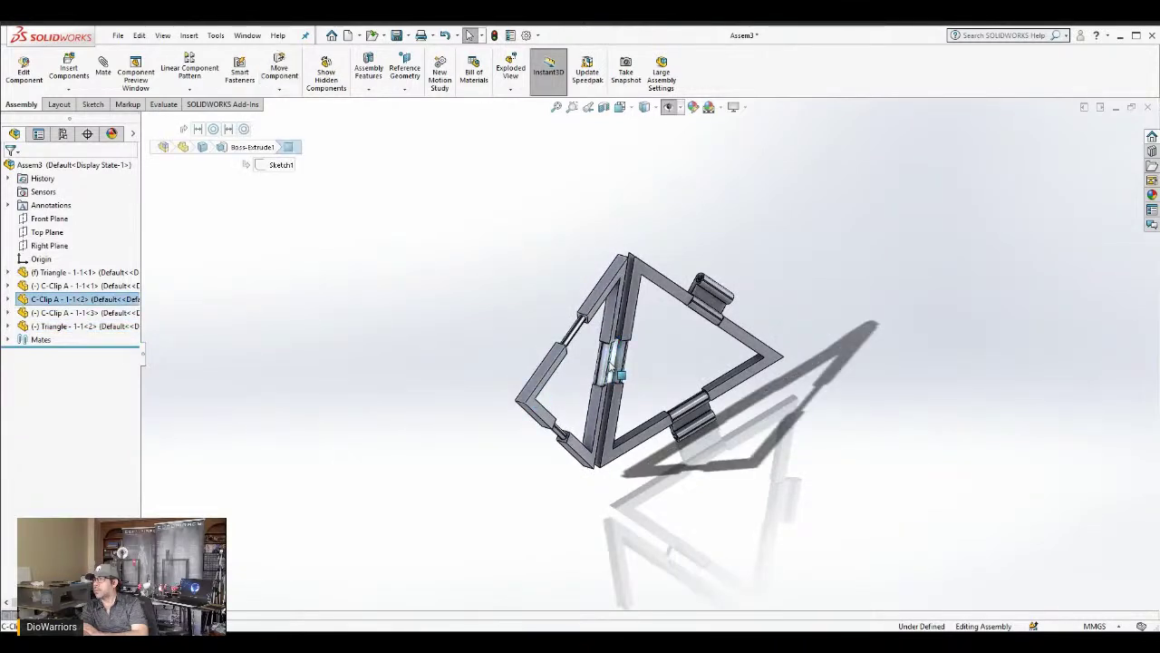
Insert another C-Clip A - 1-1 beside the round thin section of the second triangle's right bar
scroll(624, 364, "down", 3)
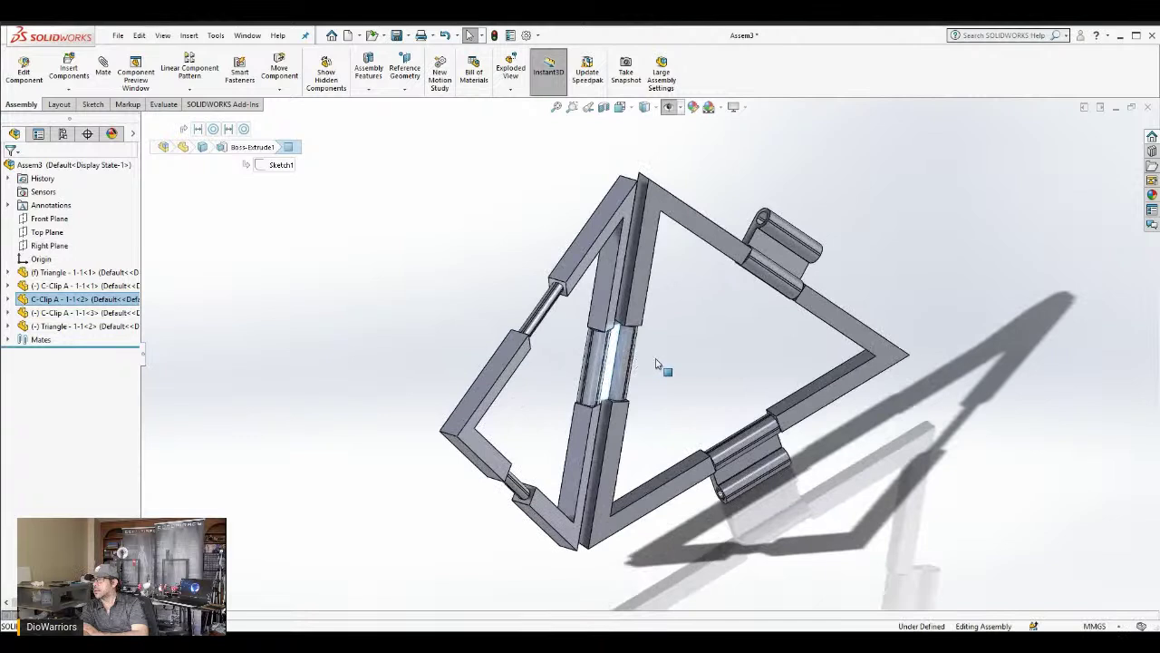
key("Escape")
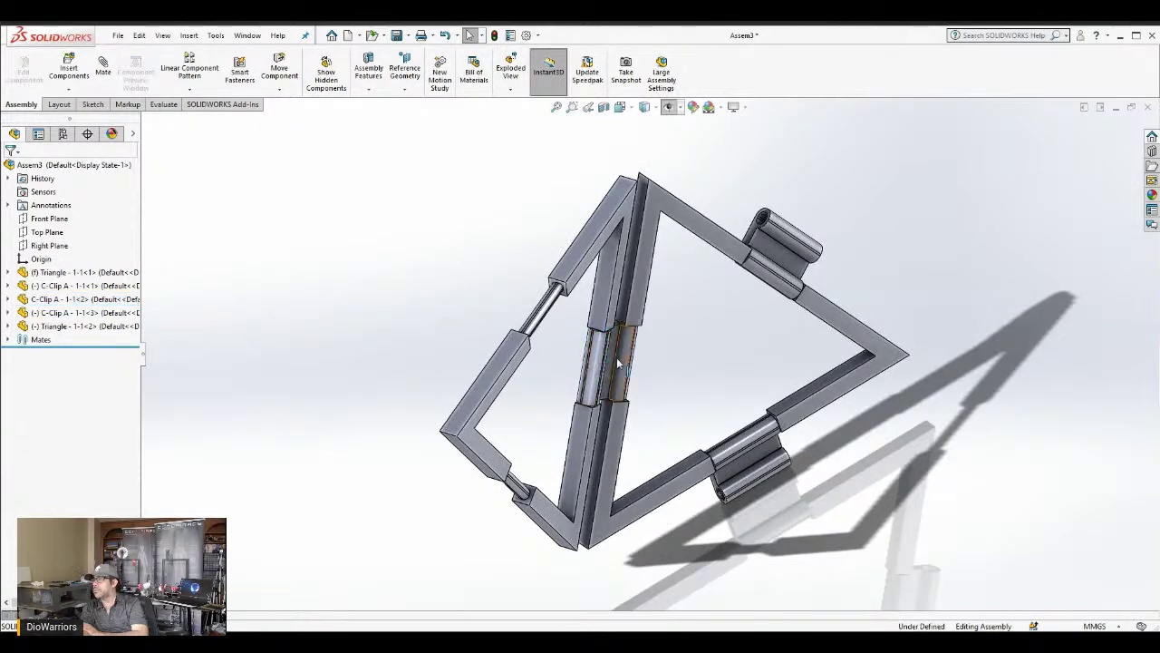
left_click(614, 364)
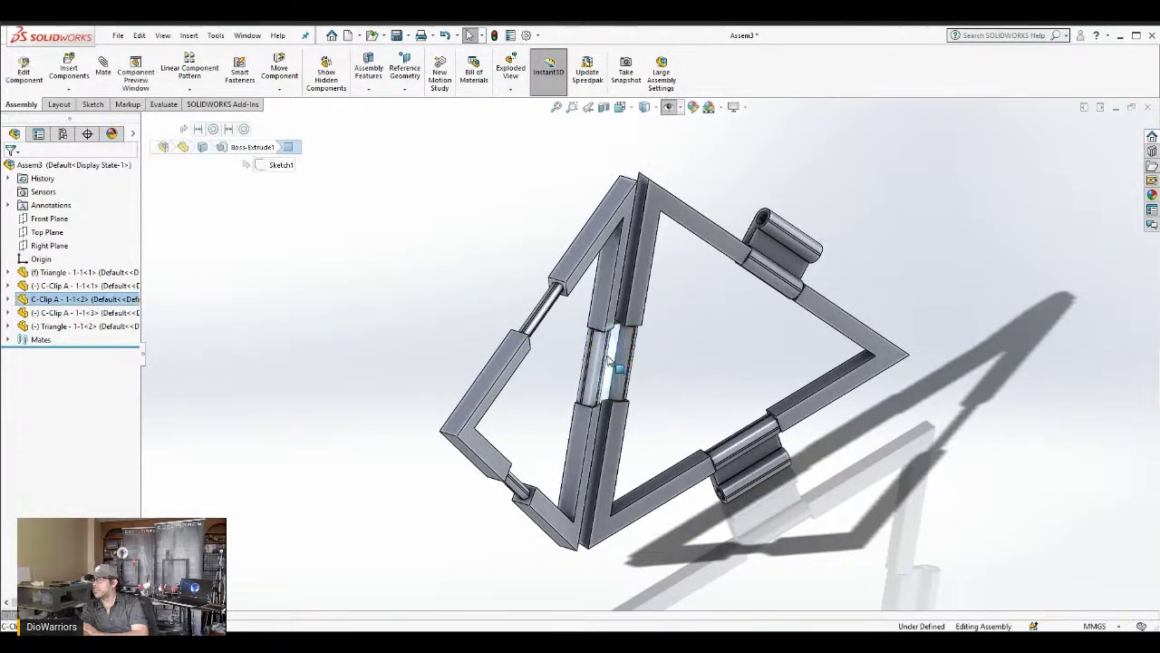
middle_click_drag(553, 360, 654, 424)
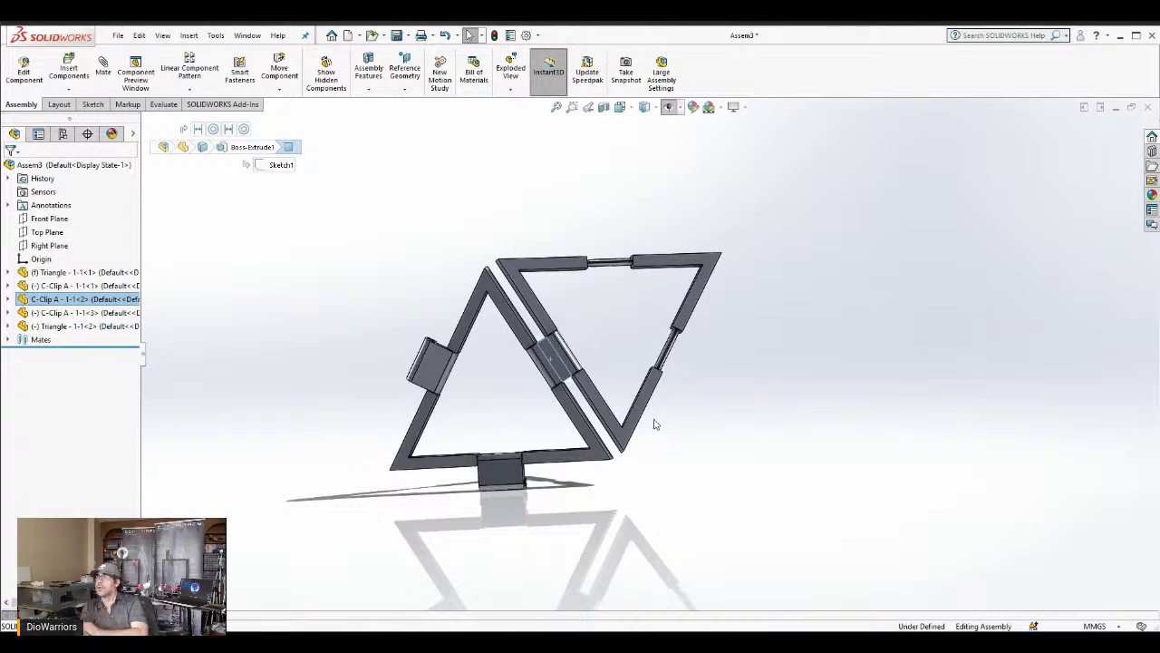
left_click(628, 319)
scroll(692, 365, "down", 4)
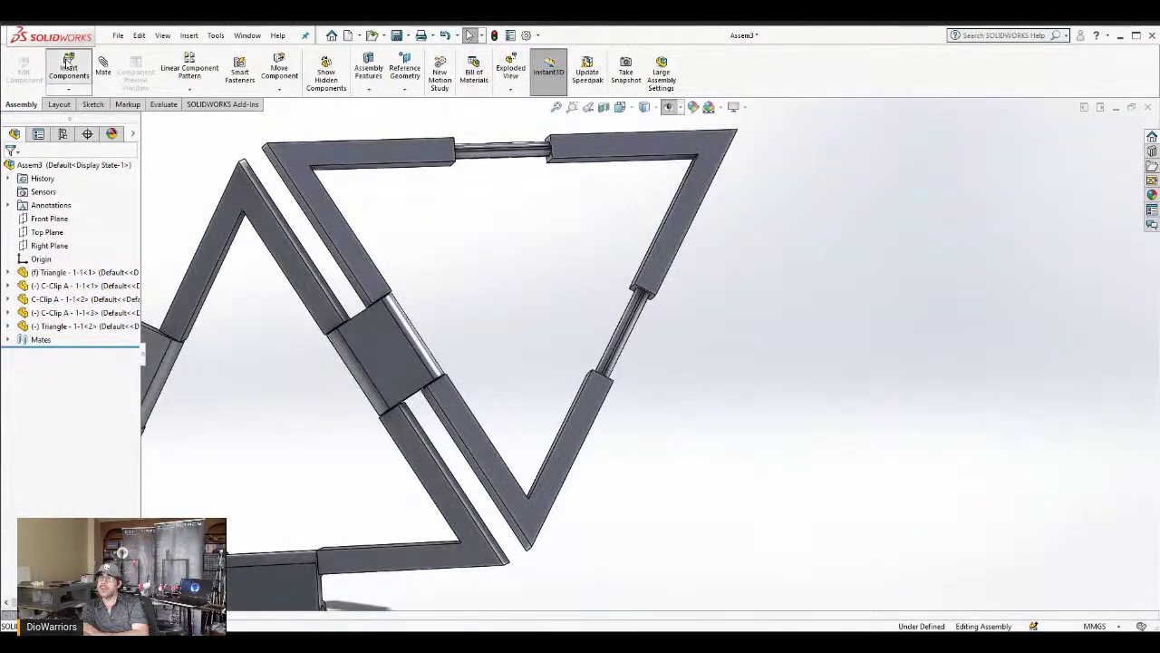
left_click(68, 65)
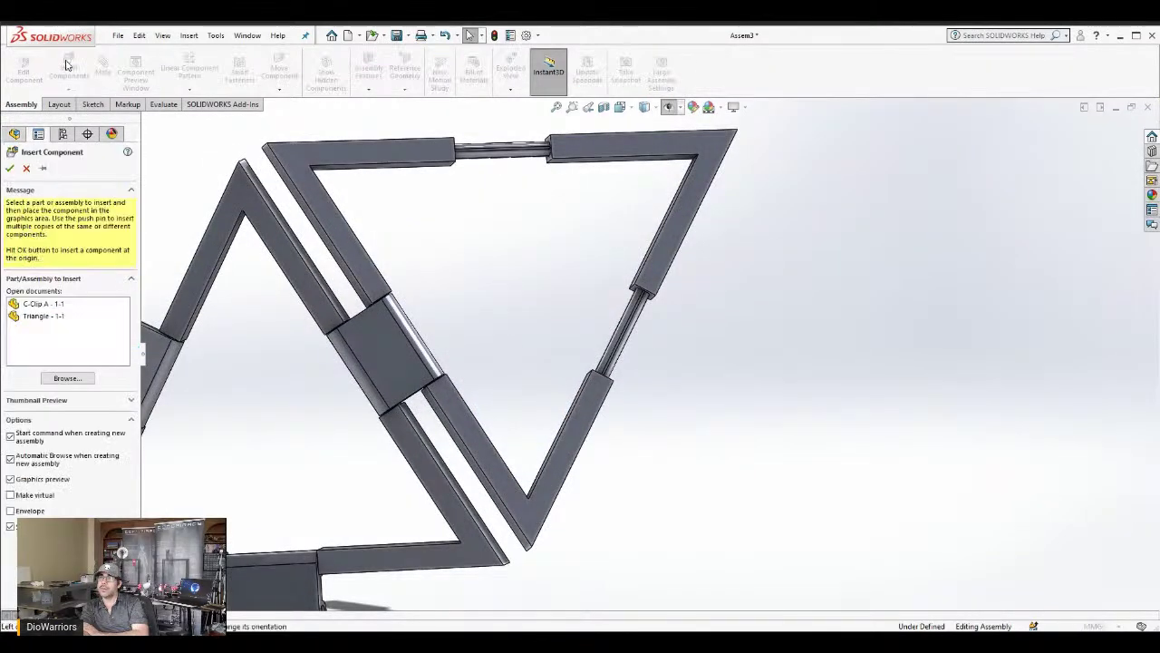
left_click(36, 303)
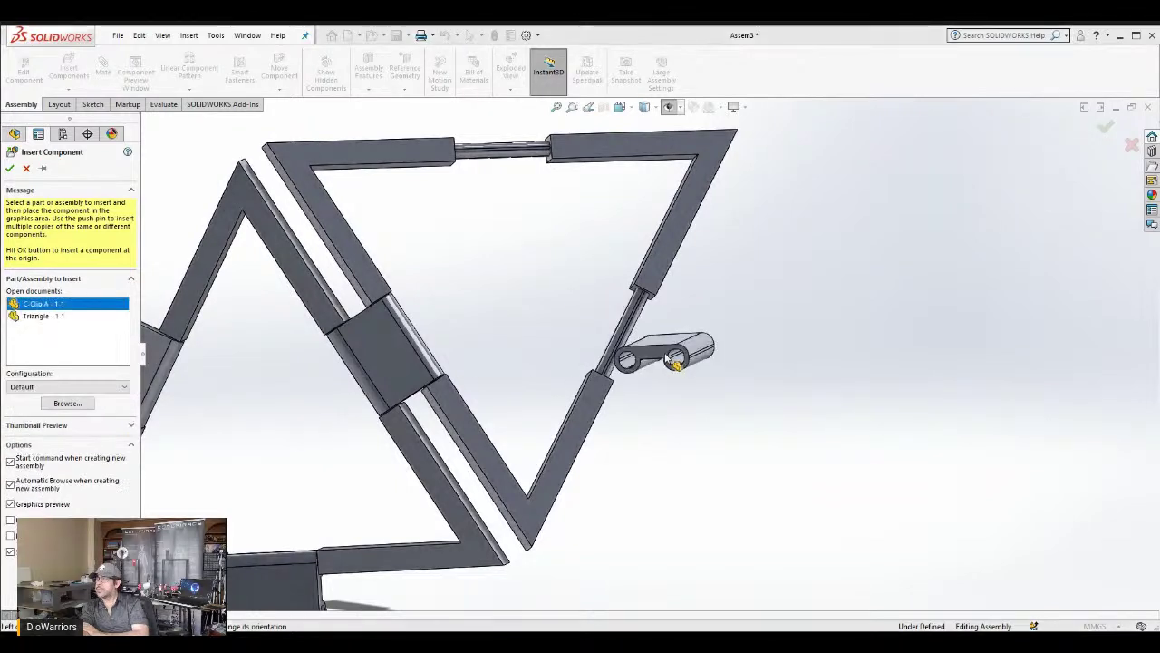
left_click(677, 367)
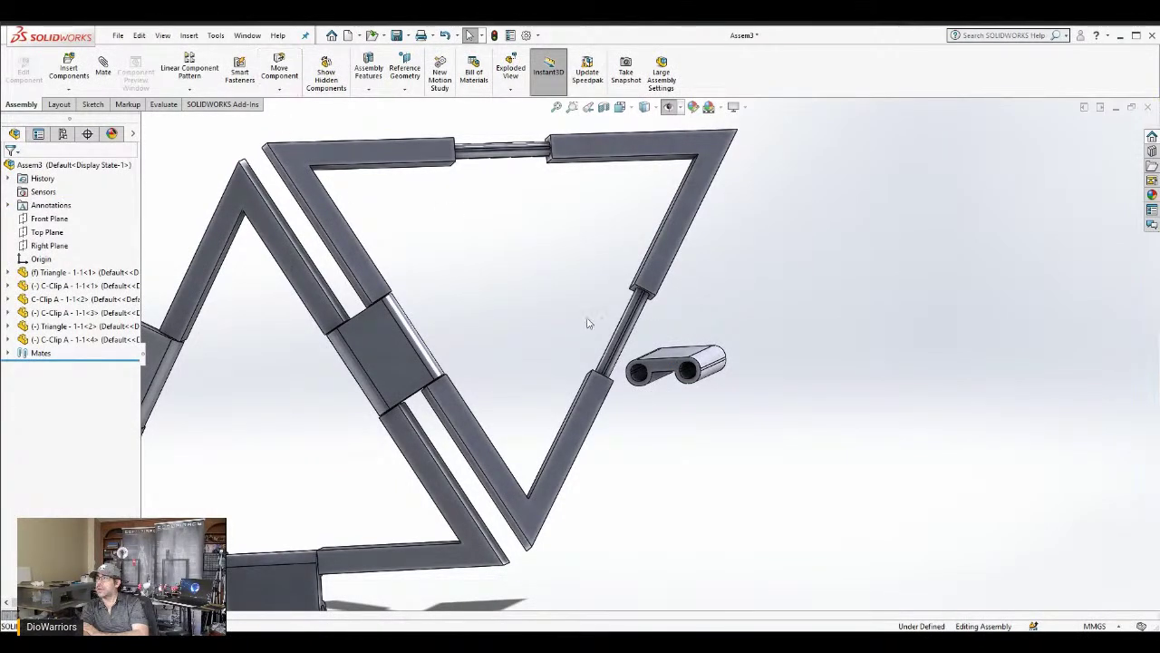
Rotate the new C-clip freely until its bores run roughly parallel to the second triangle's right bar
right_click_drag(667, 357, 647, 579)
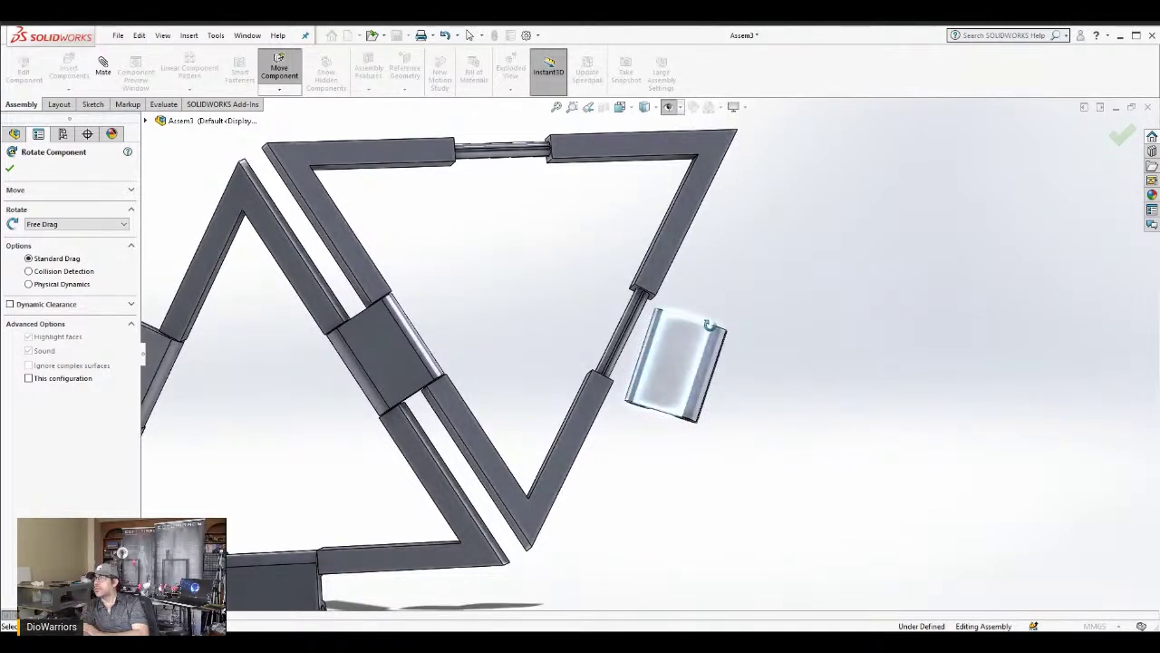
scroll(707, 327, "up", 2)
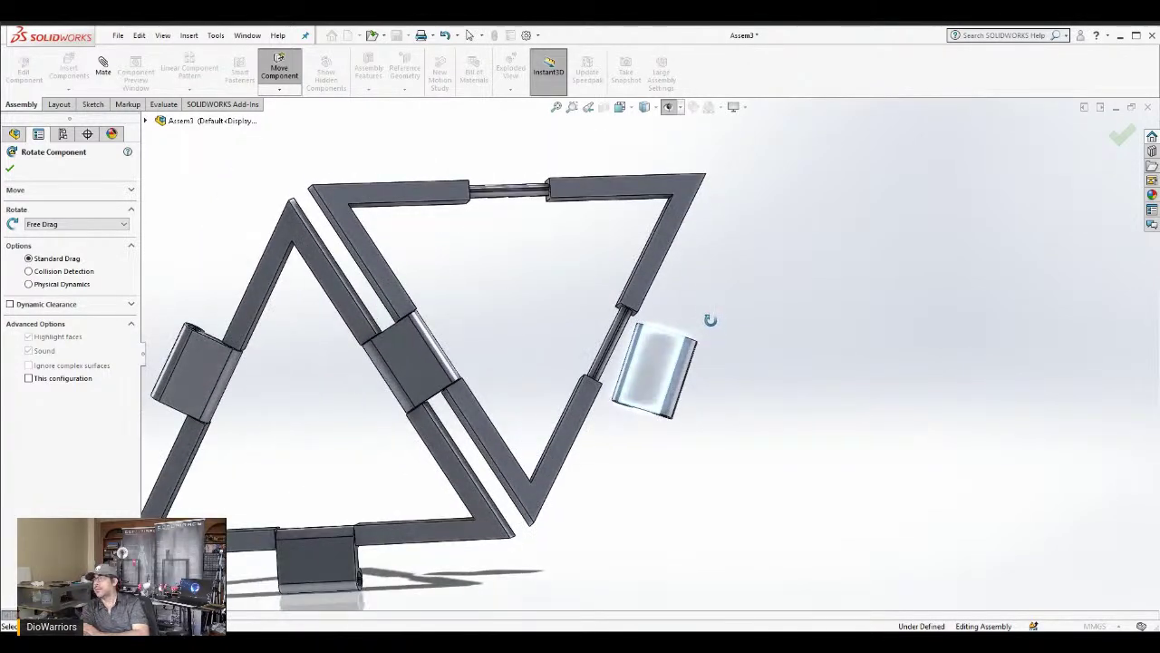
middle_click_drag(725, 329, 708, 377)
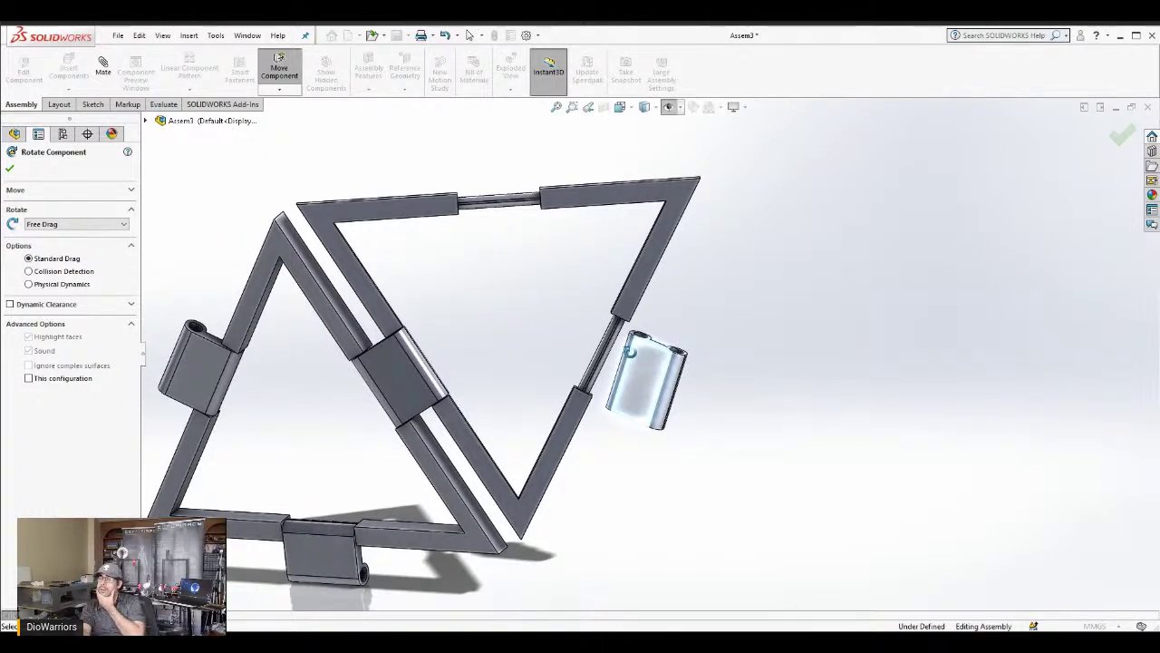
scroll(642, 355, "up", 2)
scroll(677, 365, "down", 2)
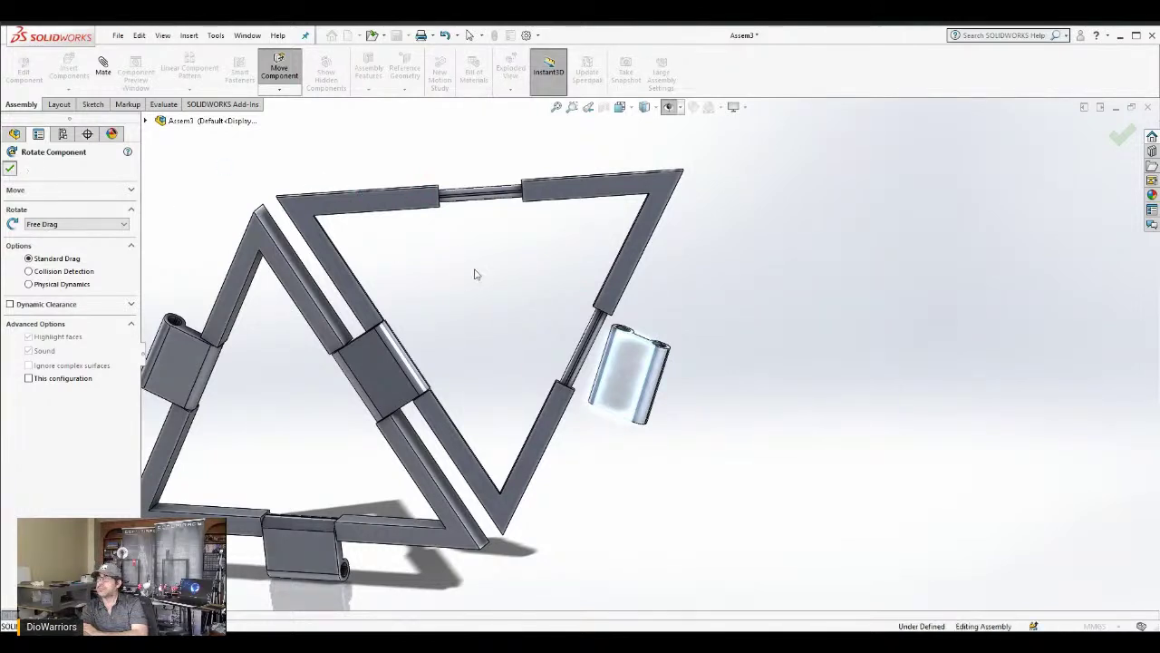
key("Escape")
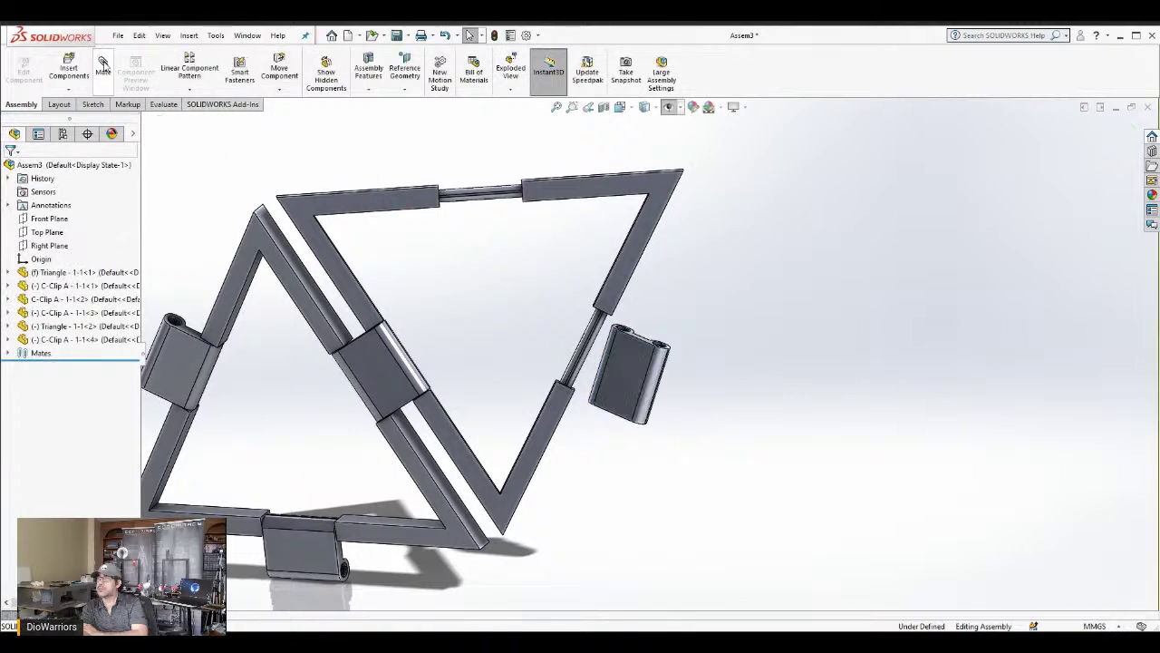
left_click(323, 210)
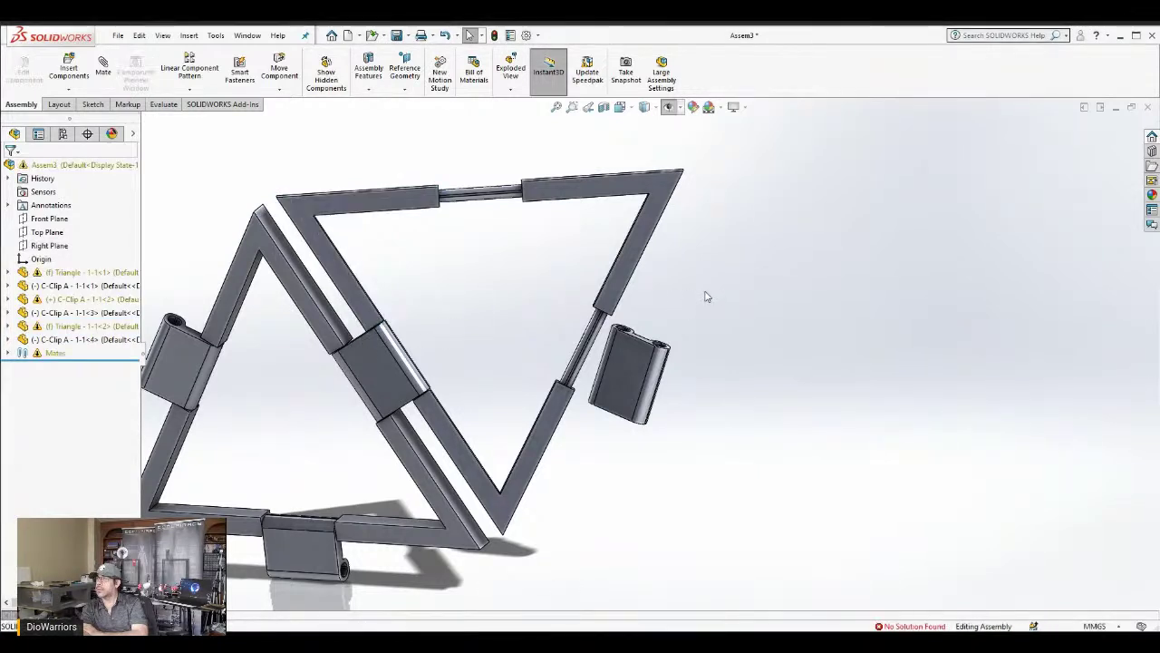
Add an unflipped 0.25 mm distance mate between the new C-clip's upper end face and the facing shoulder of the second triangle's right bar
scroll(664, 336, "down", 3)
scroll(662, 337, "down", 3)
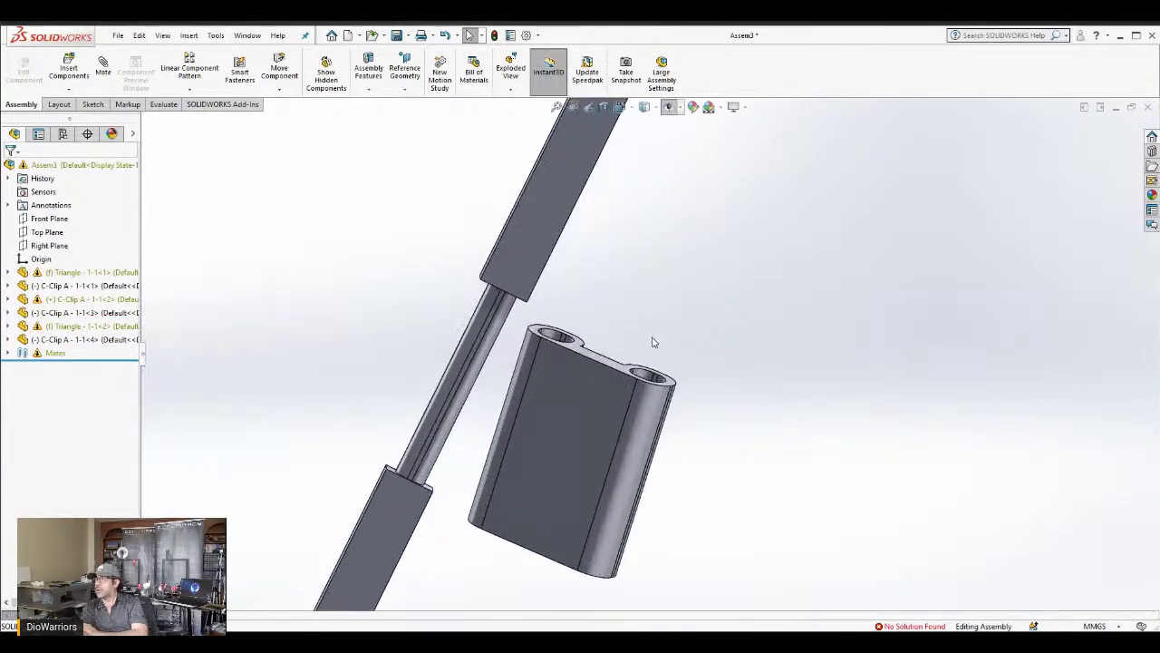
left_click(103, 65)
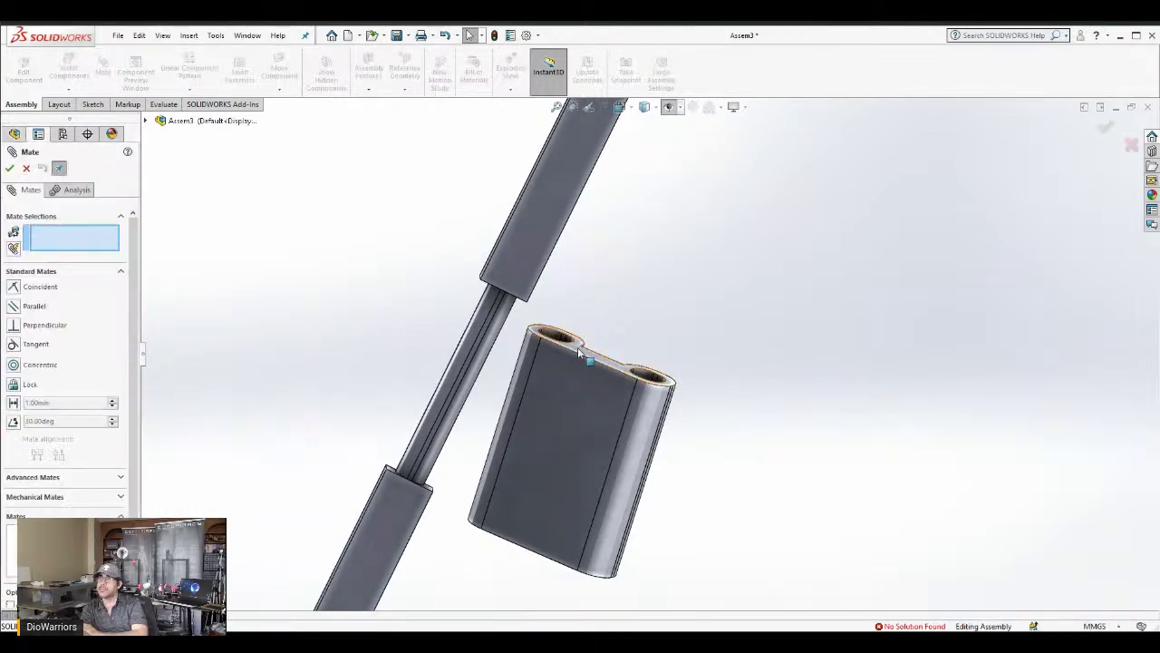
left_click(14, 403)
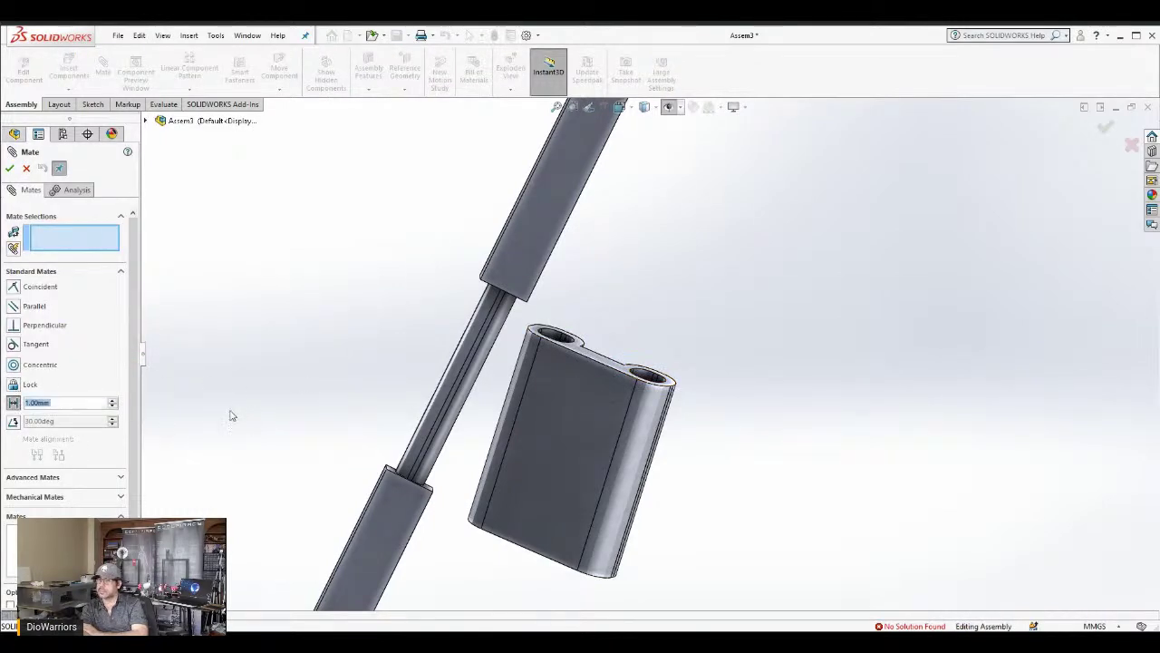
type("0")
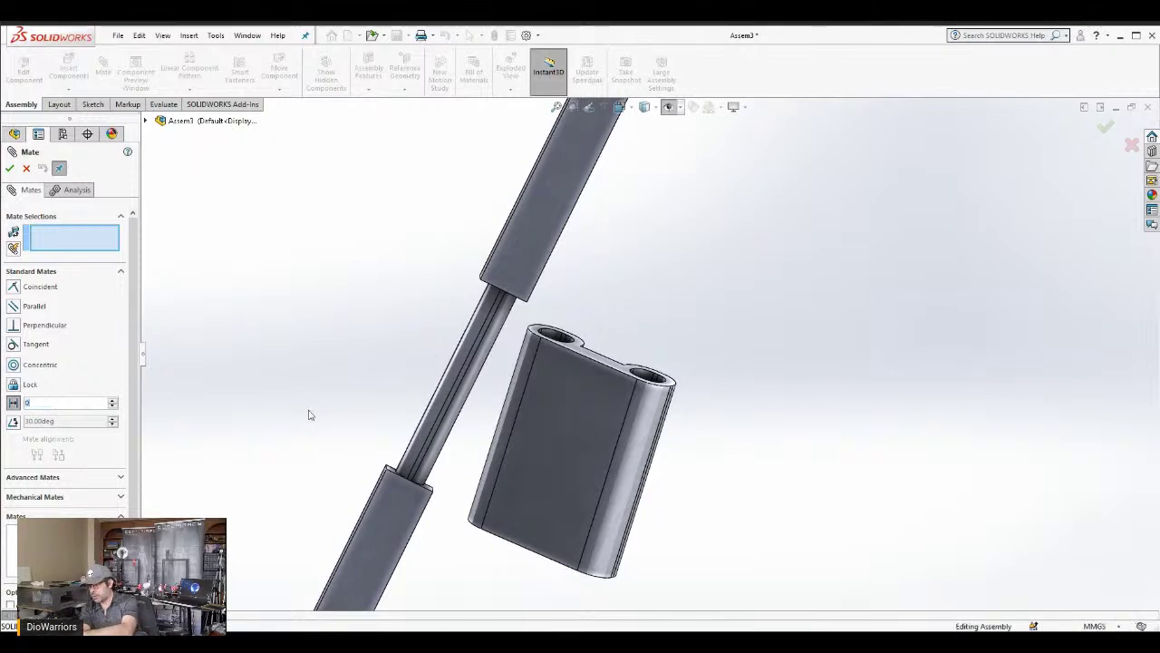
type(".25")
key("Return")
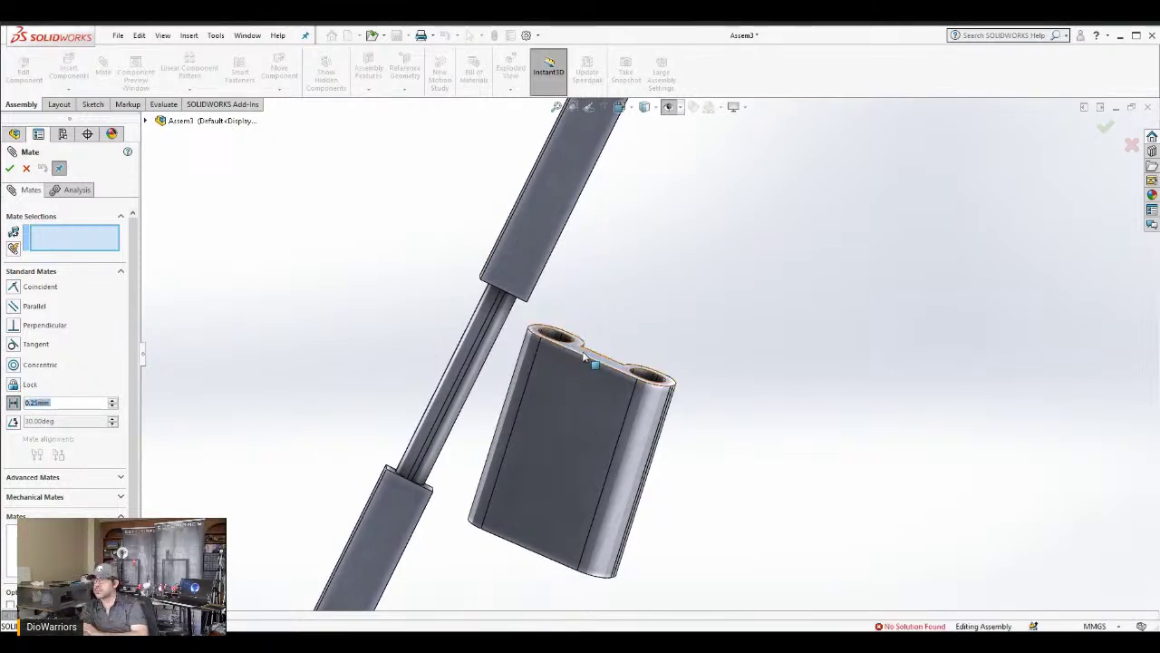
left_click(537, 393)
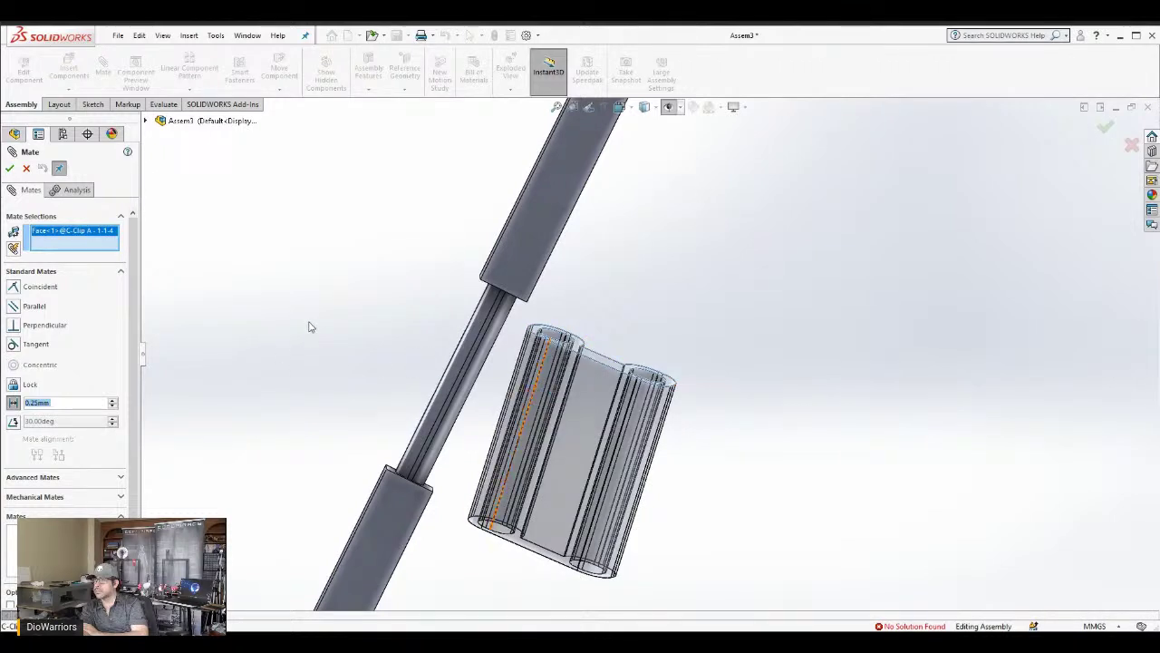
middle_click_drag(336, 313, 361, 247)
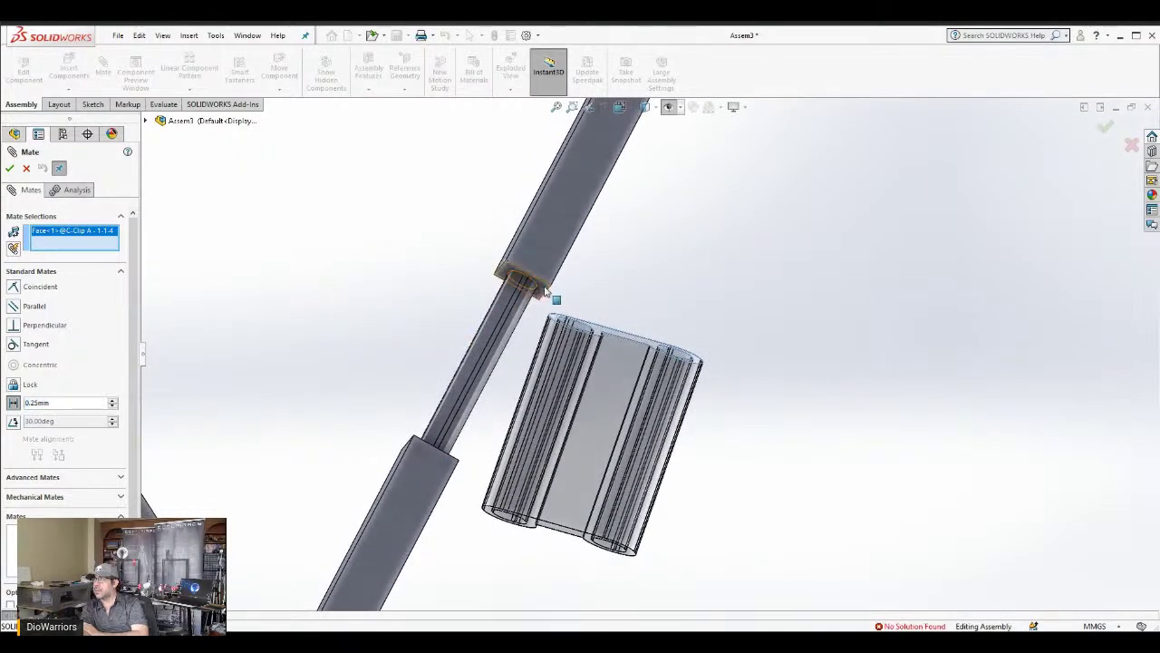
left_click(531, 283)
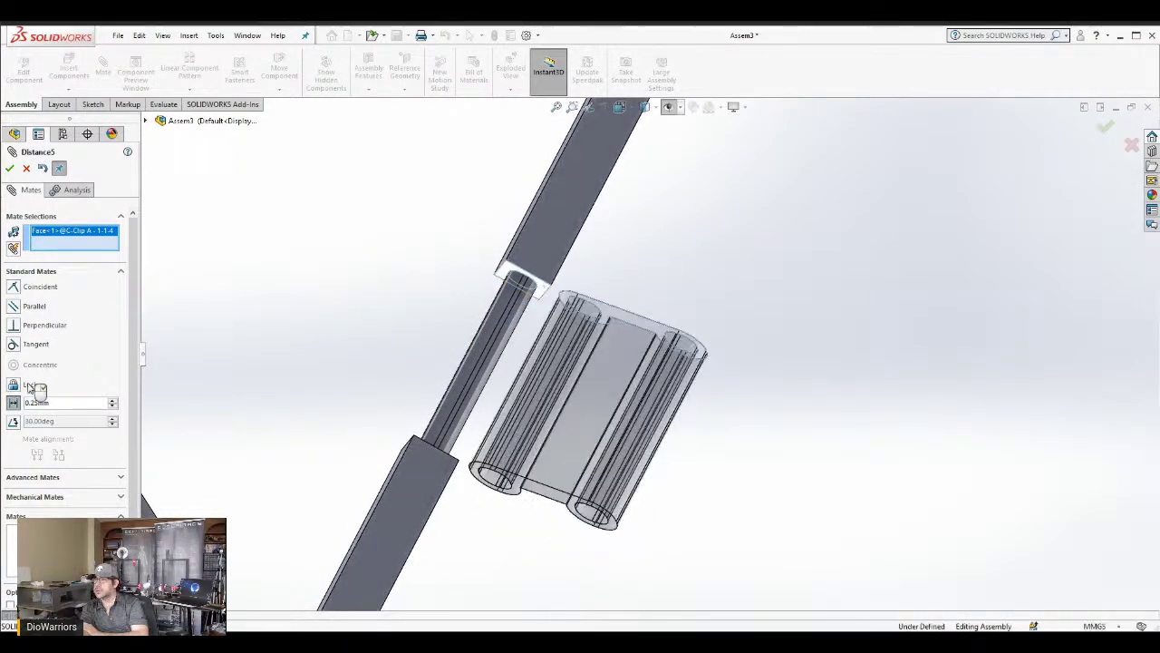
left_click(26, 419)
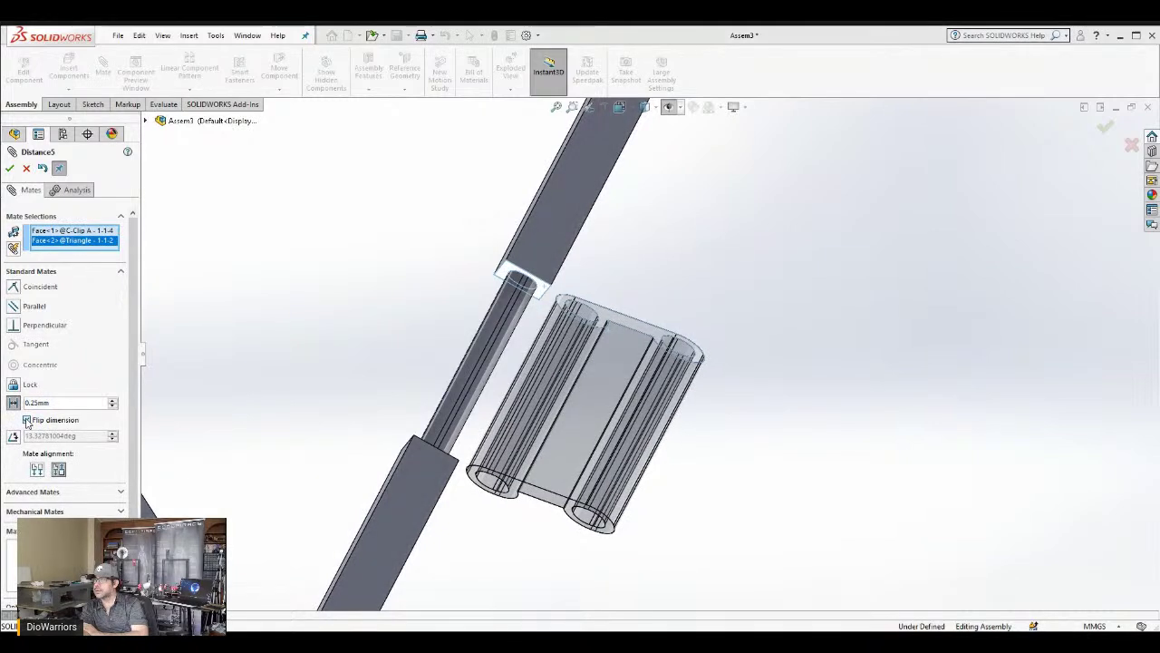
left_click(9, 169)
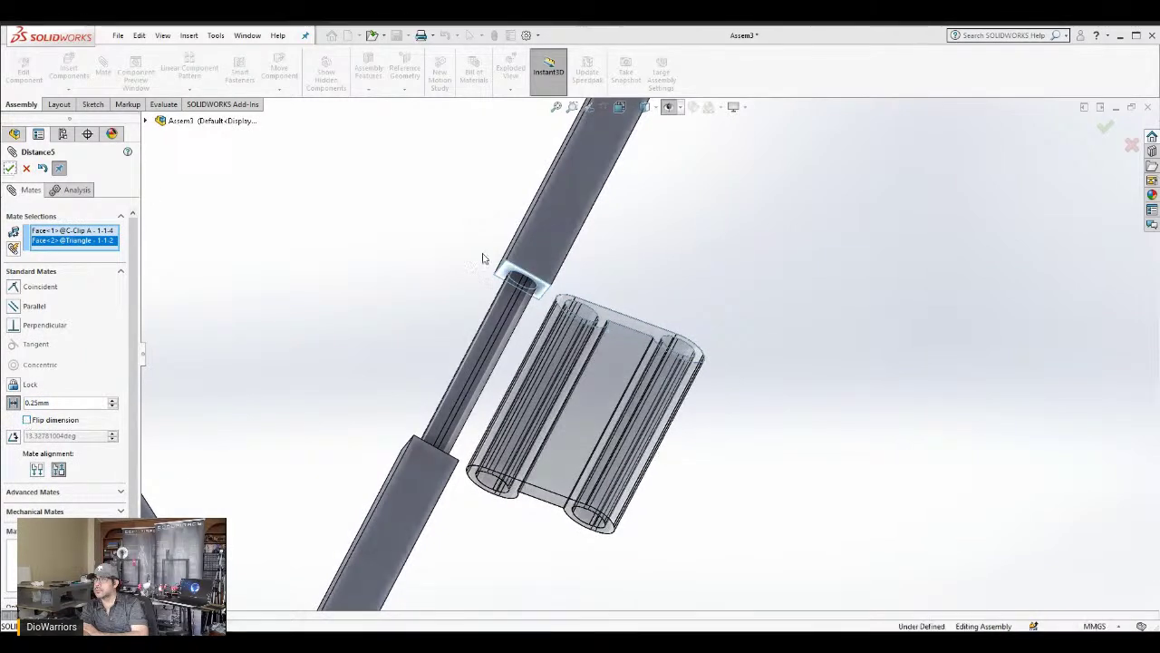
Mate the round thin section of the second triangle's right bar concentric with one of the new C-clip's bores
scroll(645, 277, "up", 3)
scroll(649, 287, "down", 5)
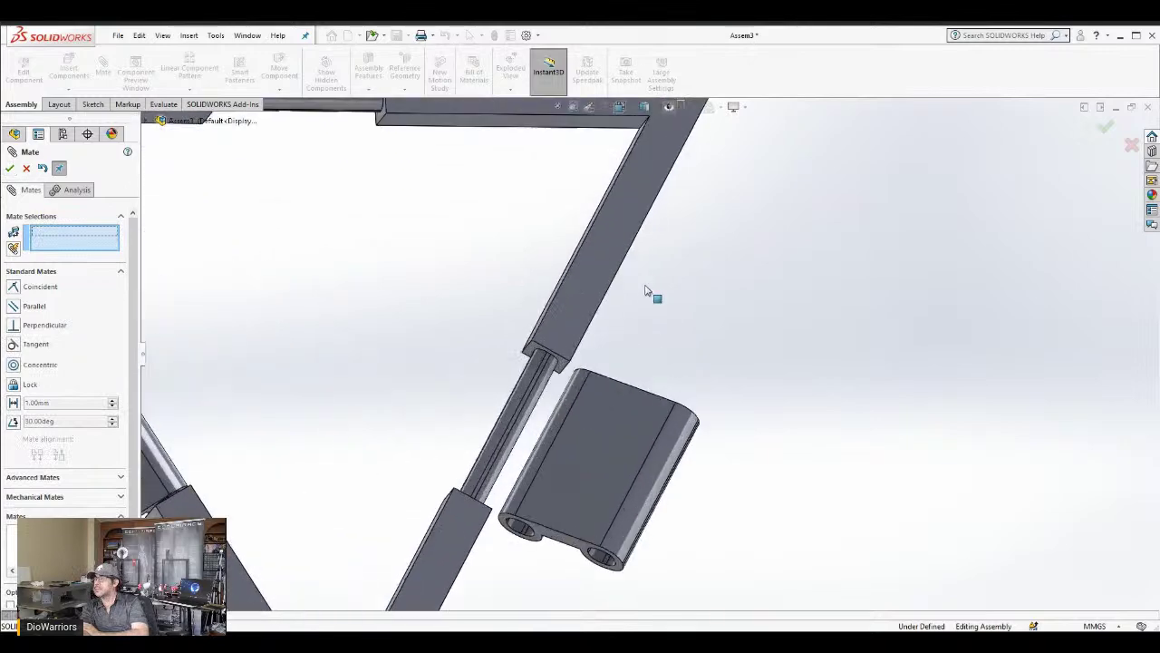
mouse_move(589, 377)
middle_mouse_down()
mouse_move(575, 402)
mouse_move(571, 378)
middle_mouse_up()
left_click(542, 367)
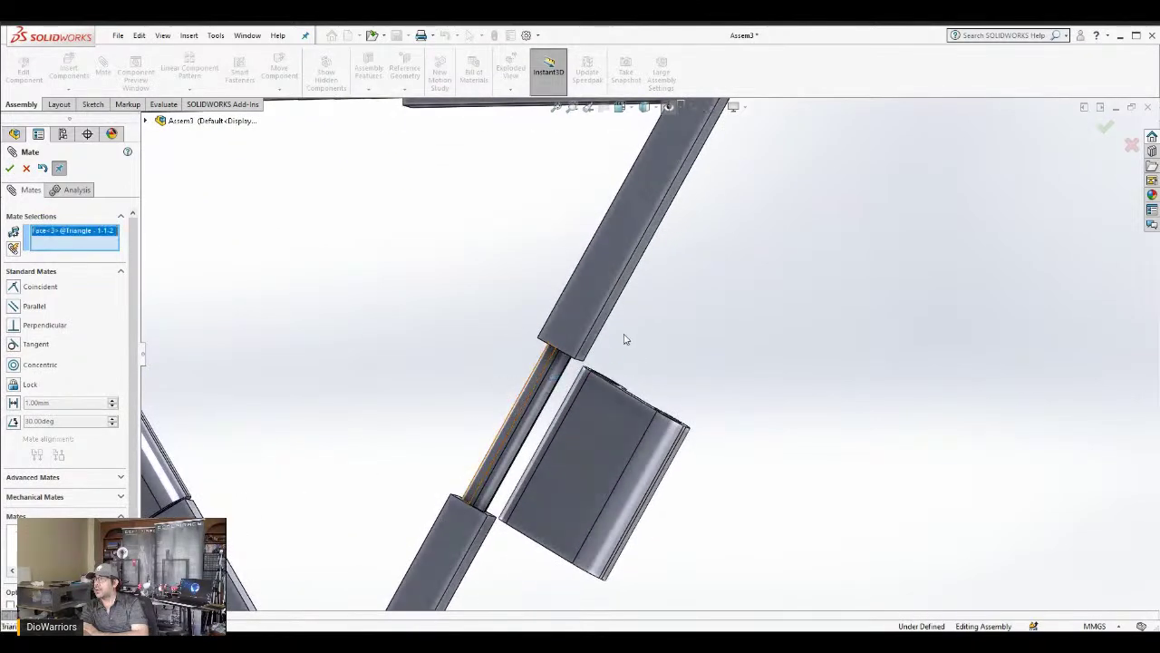
middle_click_drag(655, 339, 634, 371)
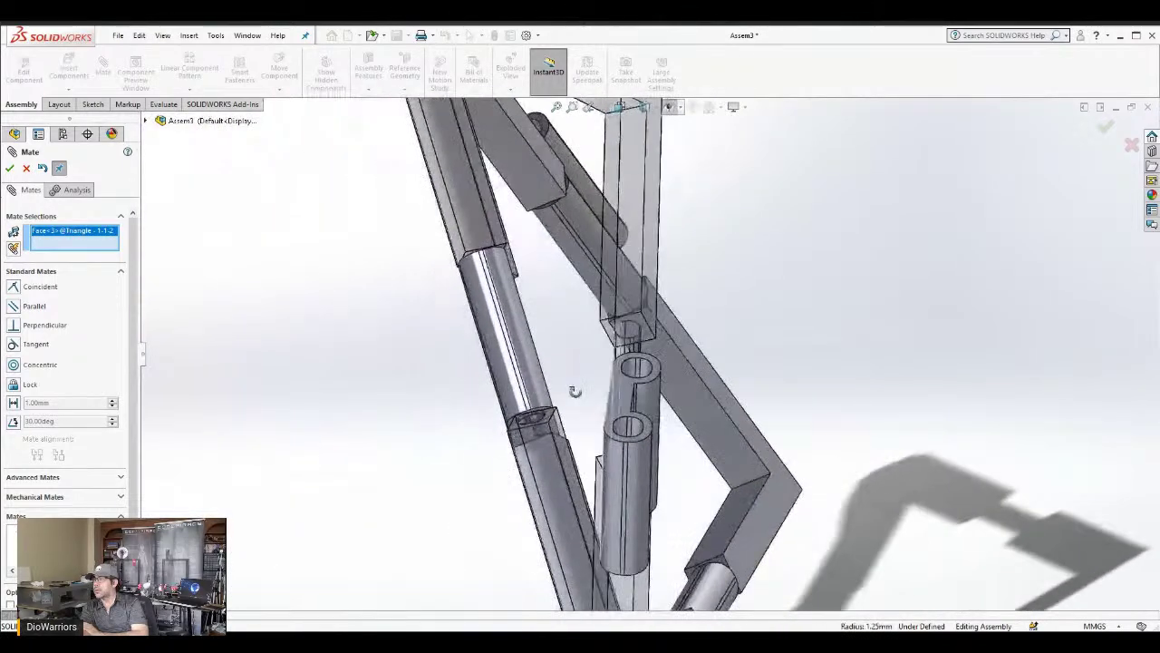
left_click(633, 371)
middle_click_drag(523, 336, 643, 291)
scroll(644, 292, "up", 5)
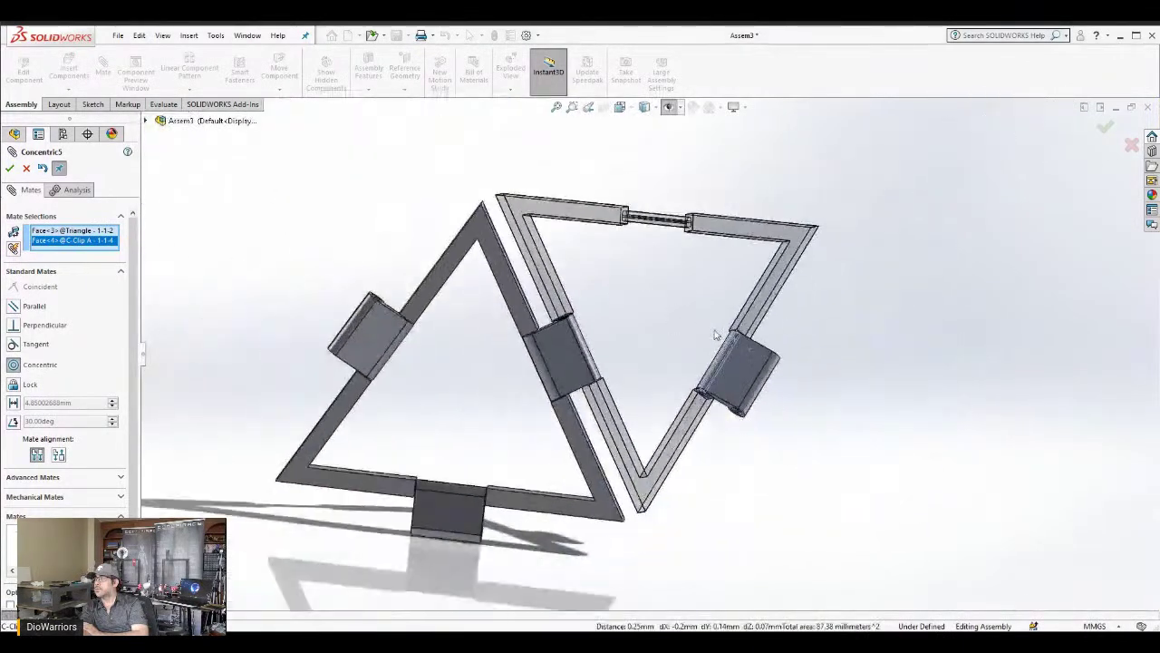
scroll(716, 335, "down", 3)
scroll(710, 428, "up", 5)
middle_click_drag(707, 316, 713, 280)
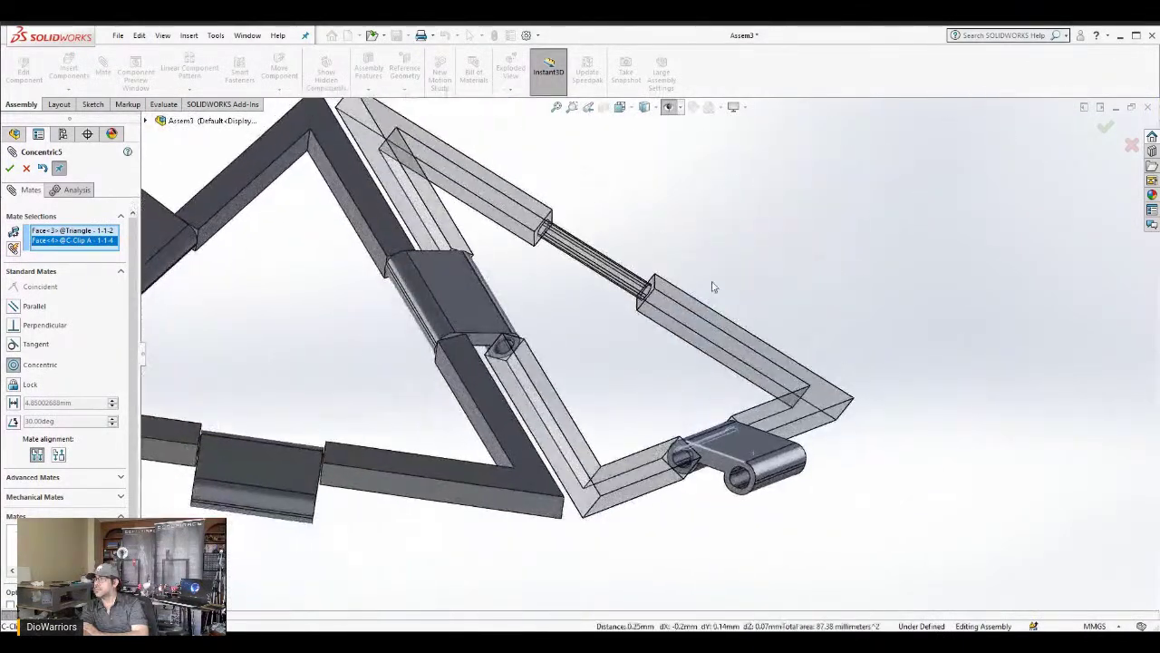
left_click(10, 169)
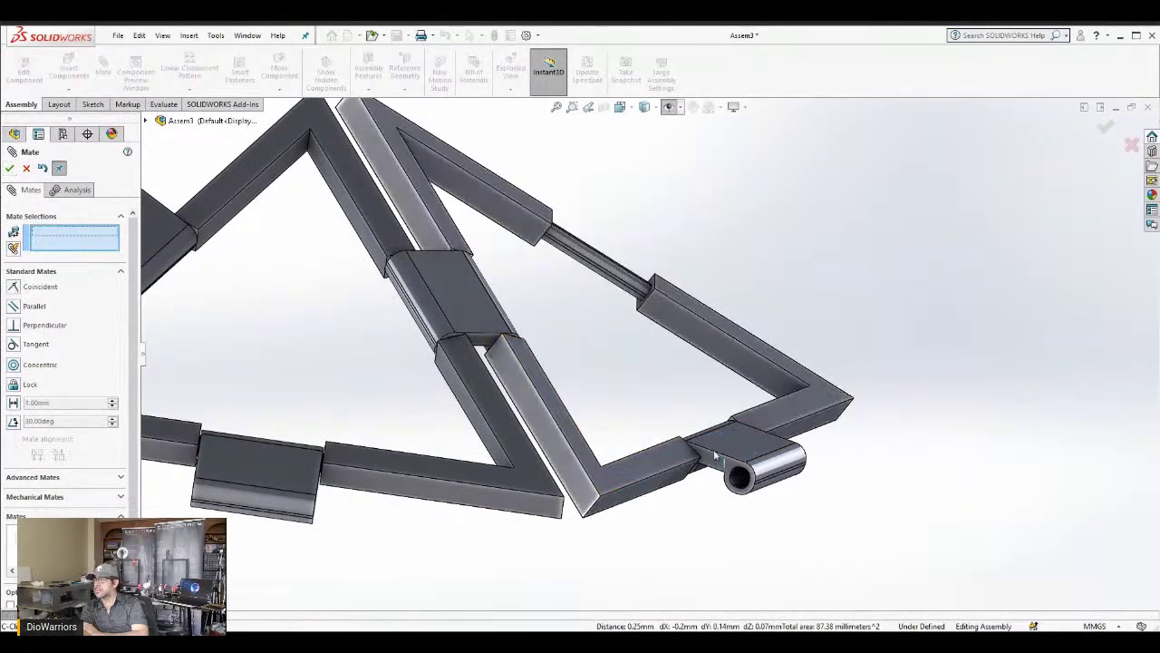
Swing the newly mated C-clip around the second triangle's bar to test its rotation and finish mating
left_click_drag(699, 451, 742, 510)
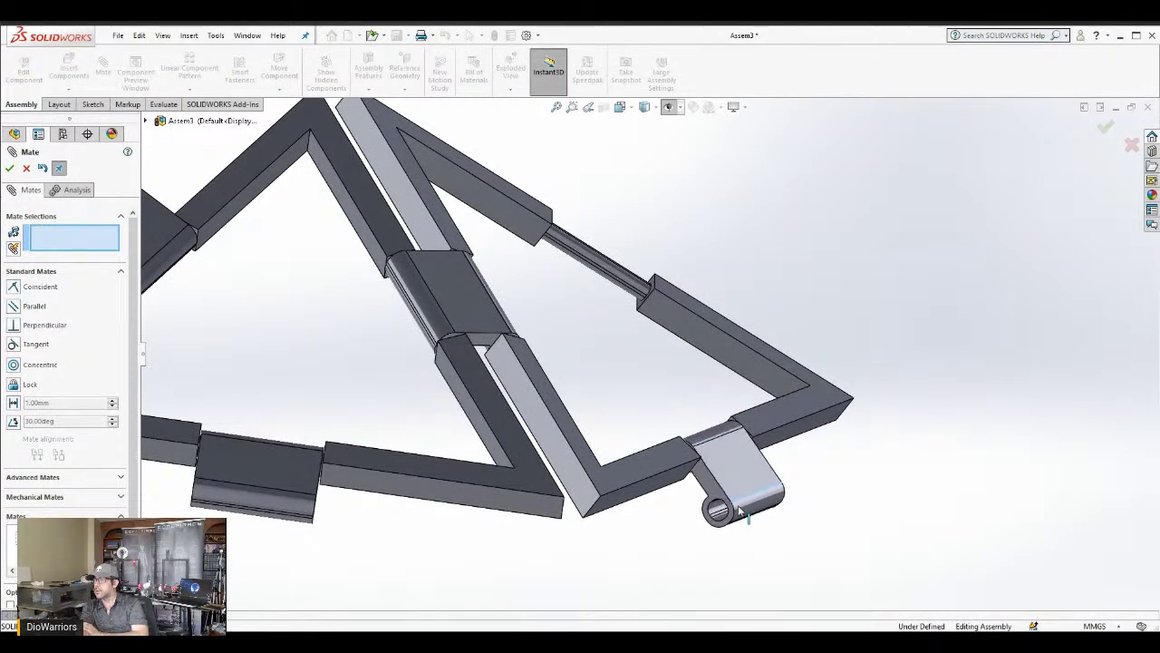
scroll(639, 374, "up", 3)
middle_click_drag(639, 373, 622, 553)
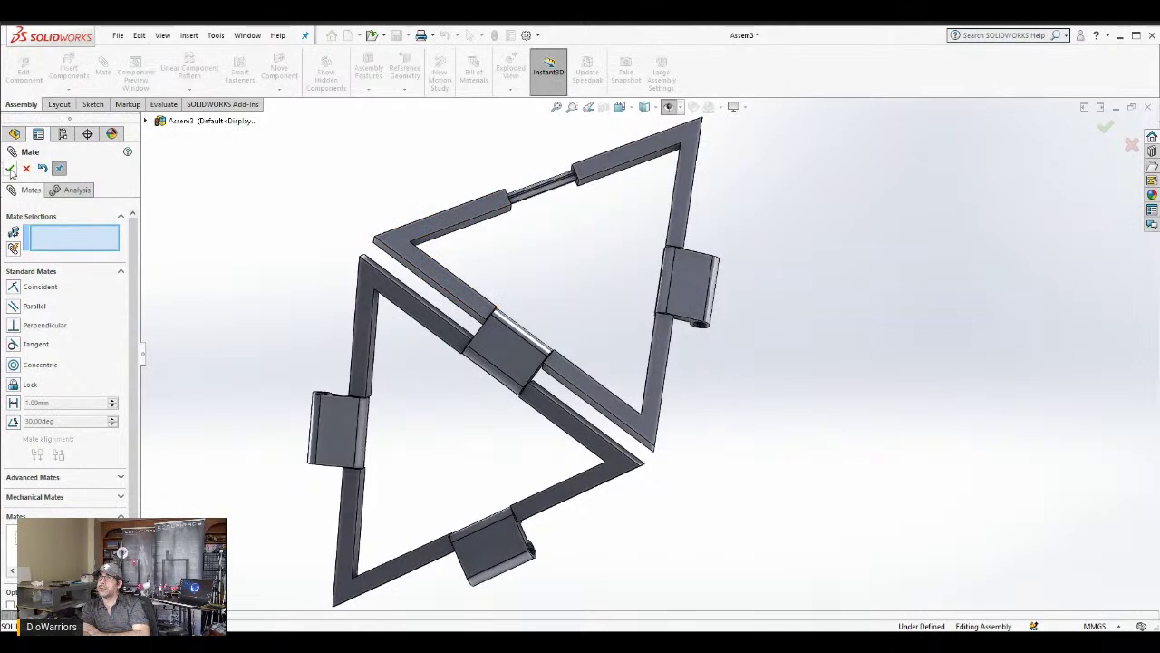
key("Escape")
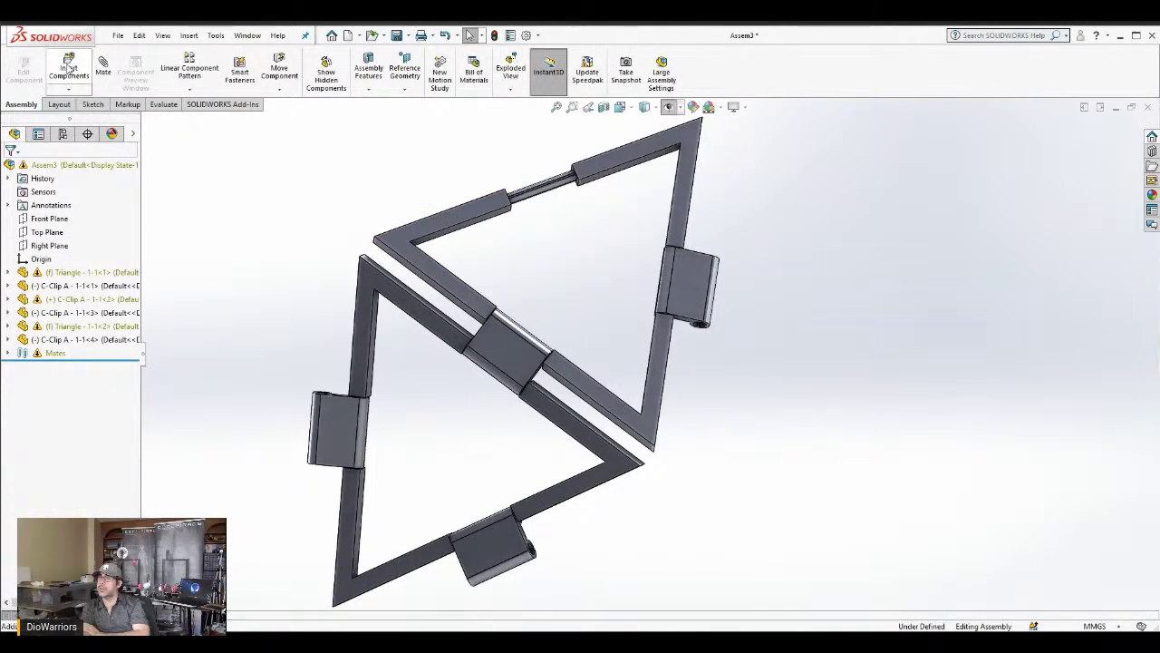
Insert a third Triangle - 1-1 component beside the free C-clip on the second triangle
left_click(68, 69)
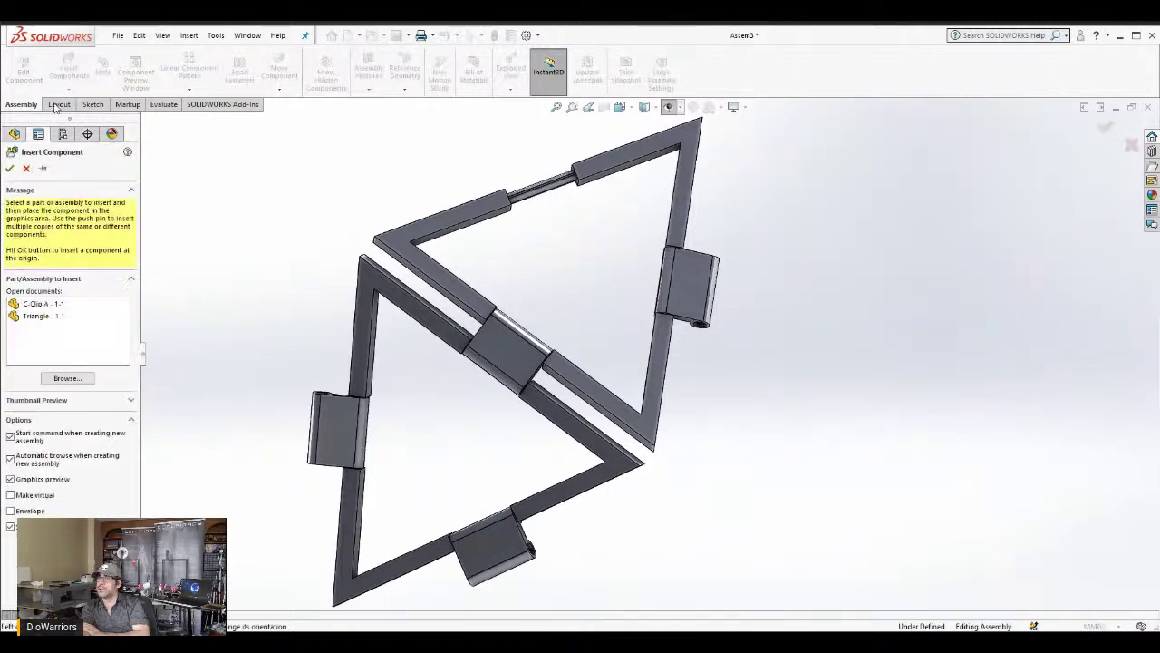
left_click(36, 317)
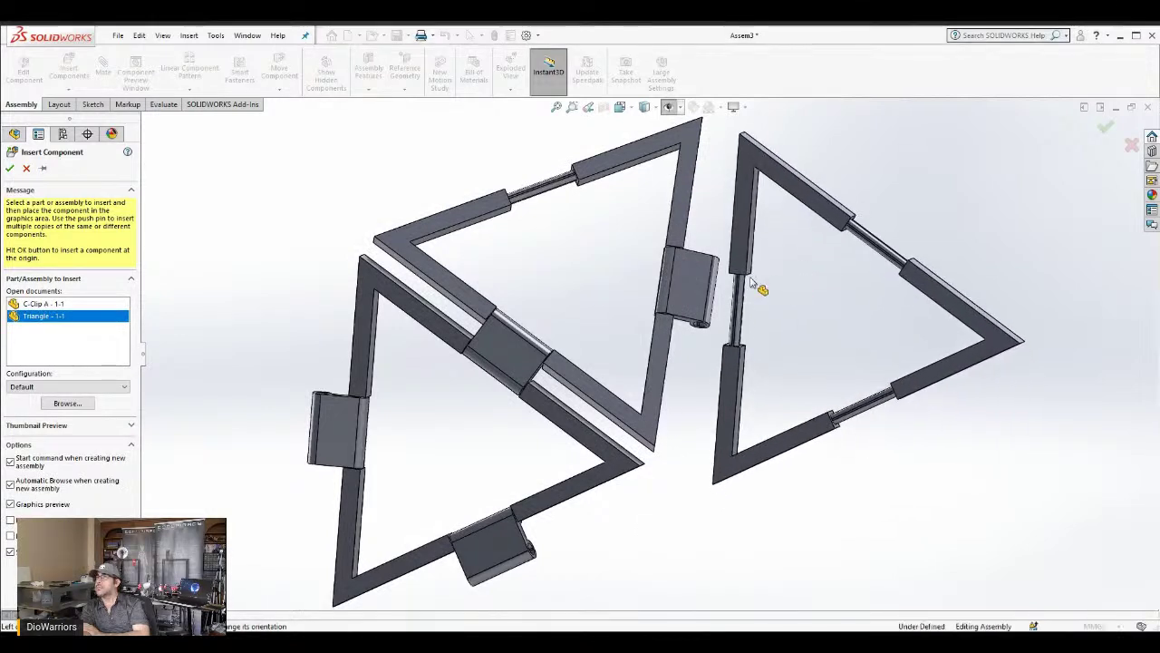
left_click(777, 288)
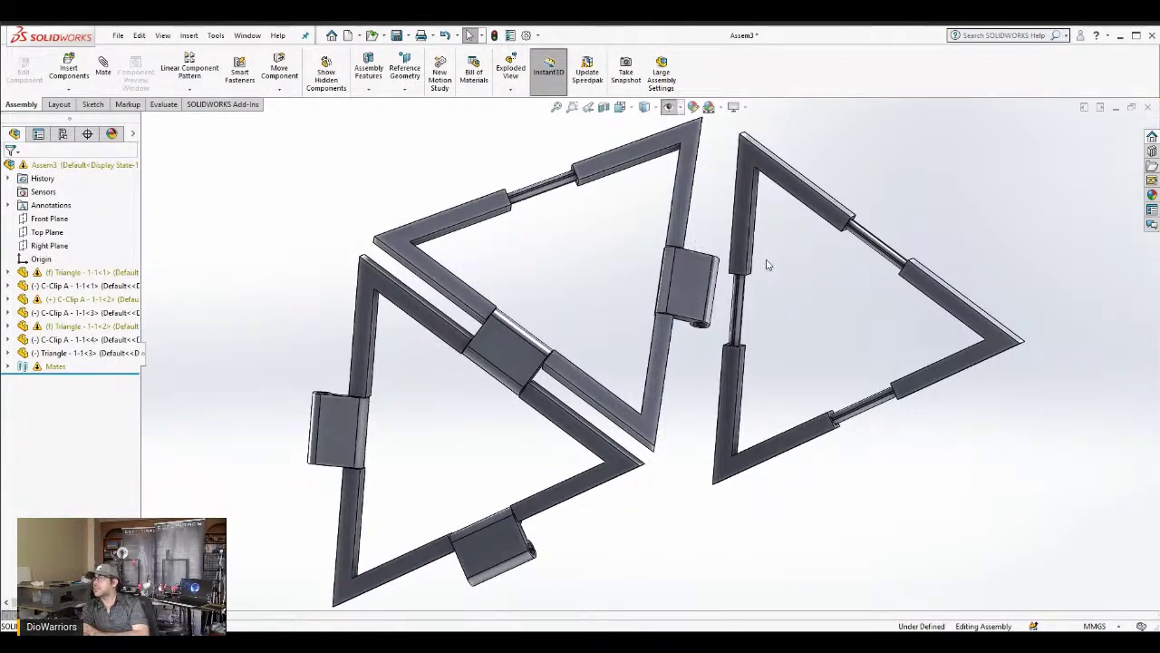
Add an unflipped 0.25 mm distance mate between the free C-clip's lower end face and the lower shoulder of the third triangle's nearest bar
left_click(105, 71)
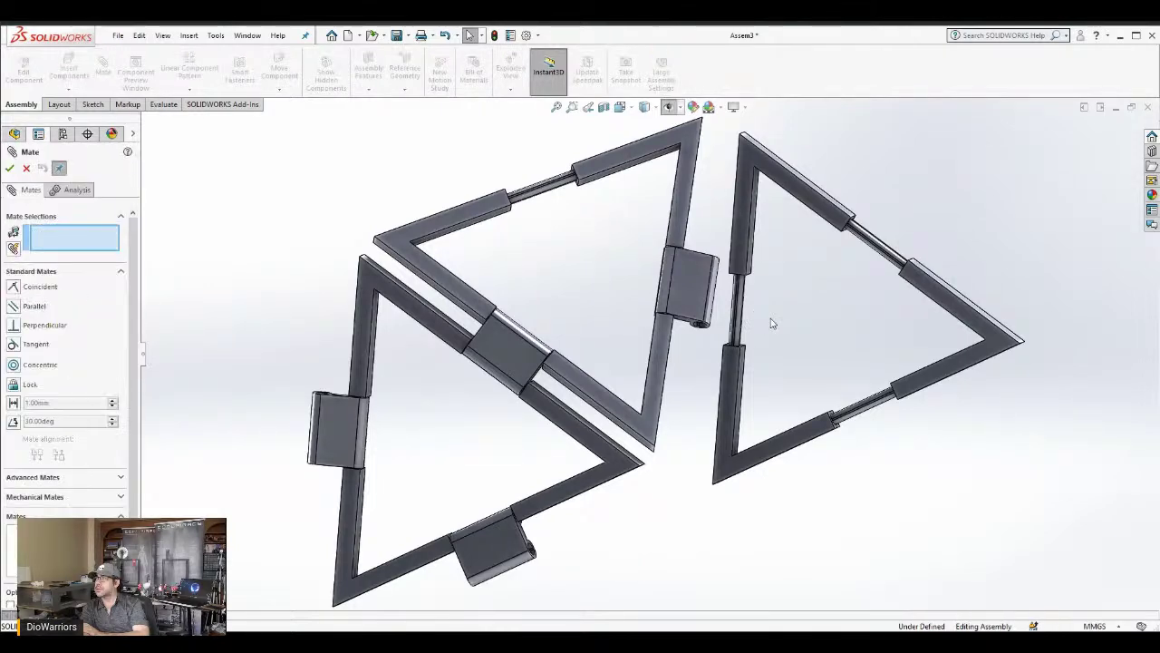
scroll(772, 323, "down", 5)
mouse_move(767, 320)
middle_mouse_down()
mouse_move(771, 353)
mouse_move(767, 322)
middle_mouse_up()
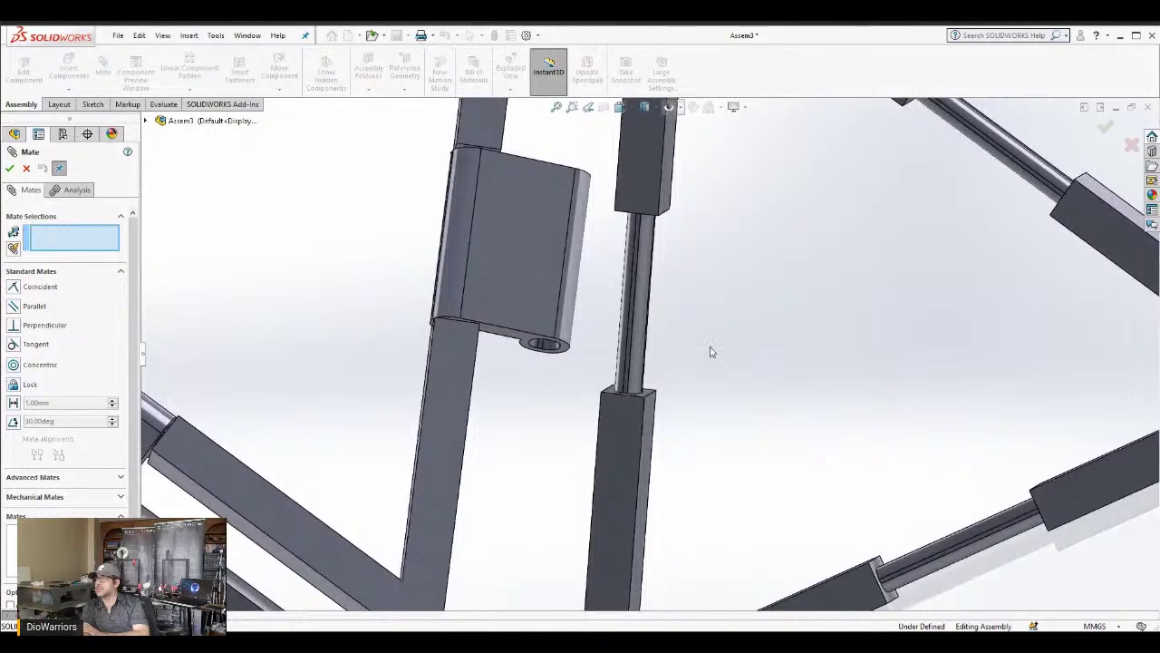
left_click(531, 339)
left_click(13, 403)
type("0.2")
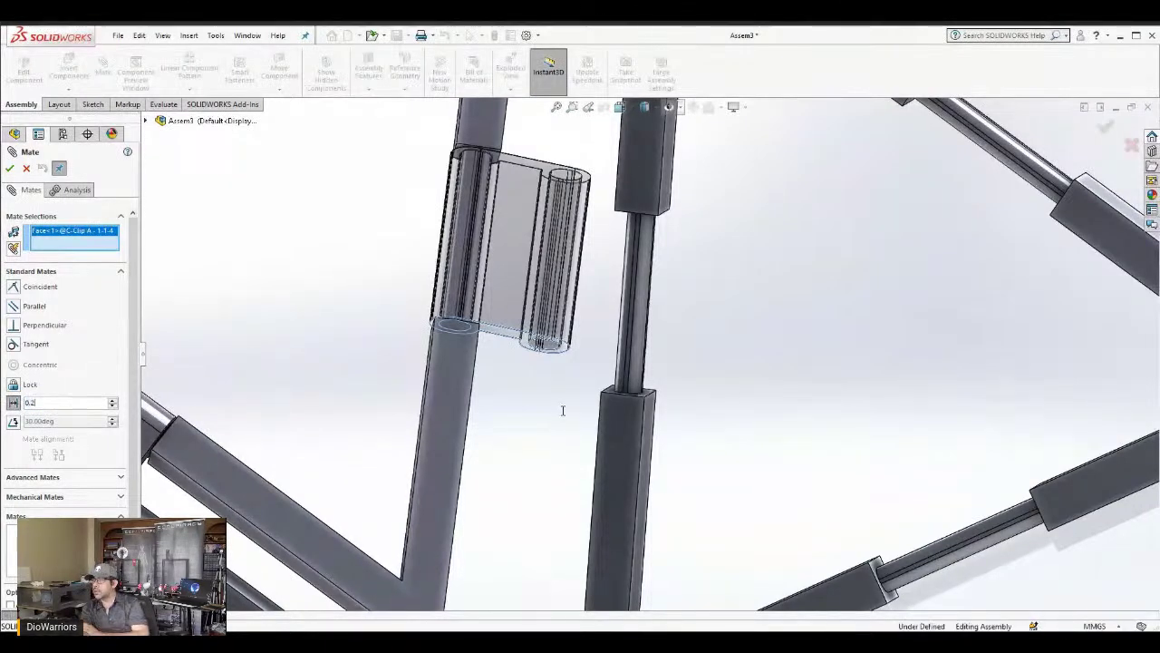
type("5")
key("Return")
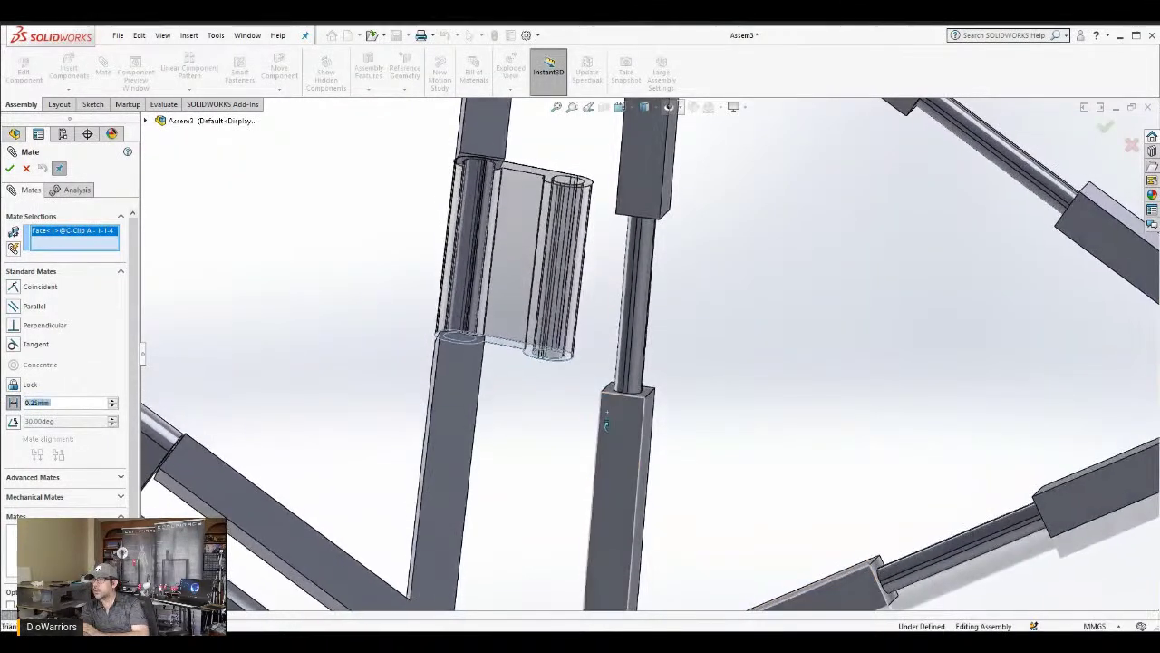
scroll(621, 399, "down", 2)
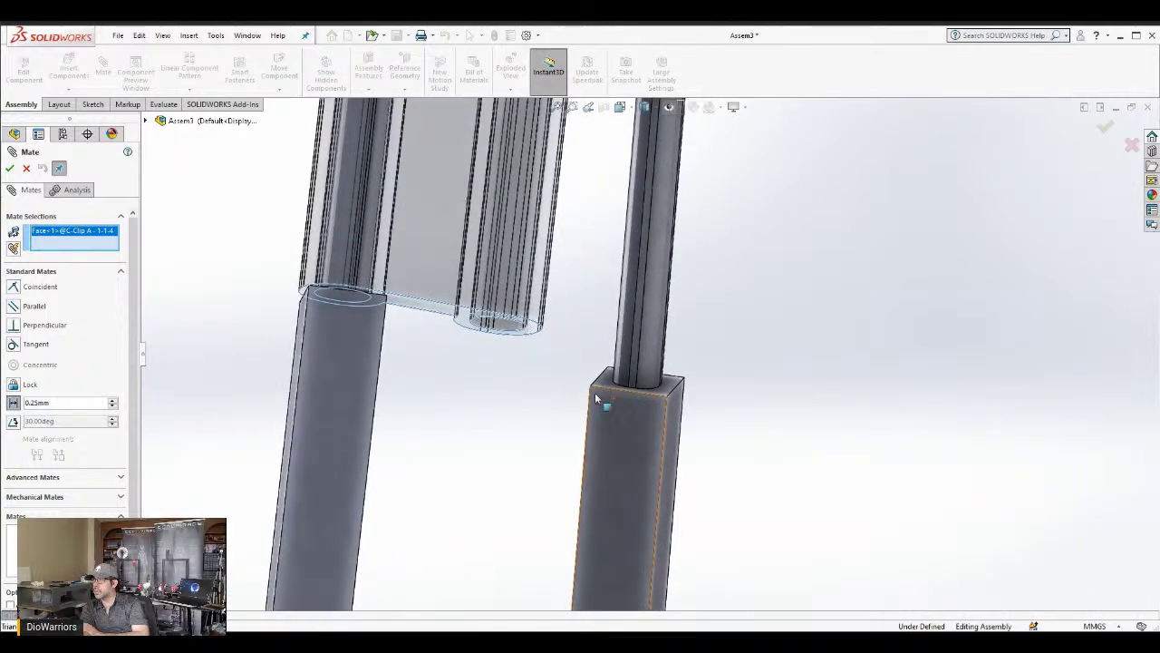
left_click(602, 384)
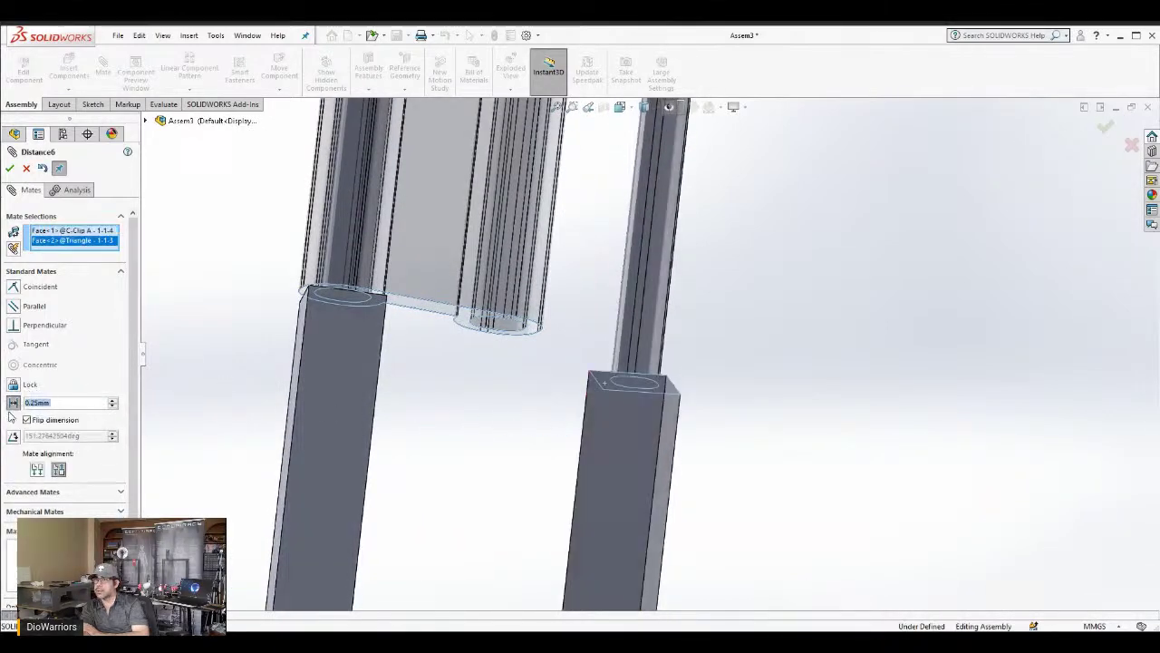
left_click(27, 421)
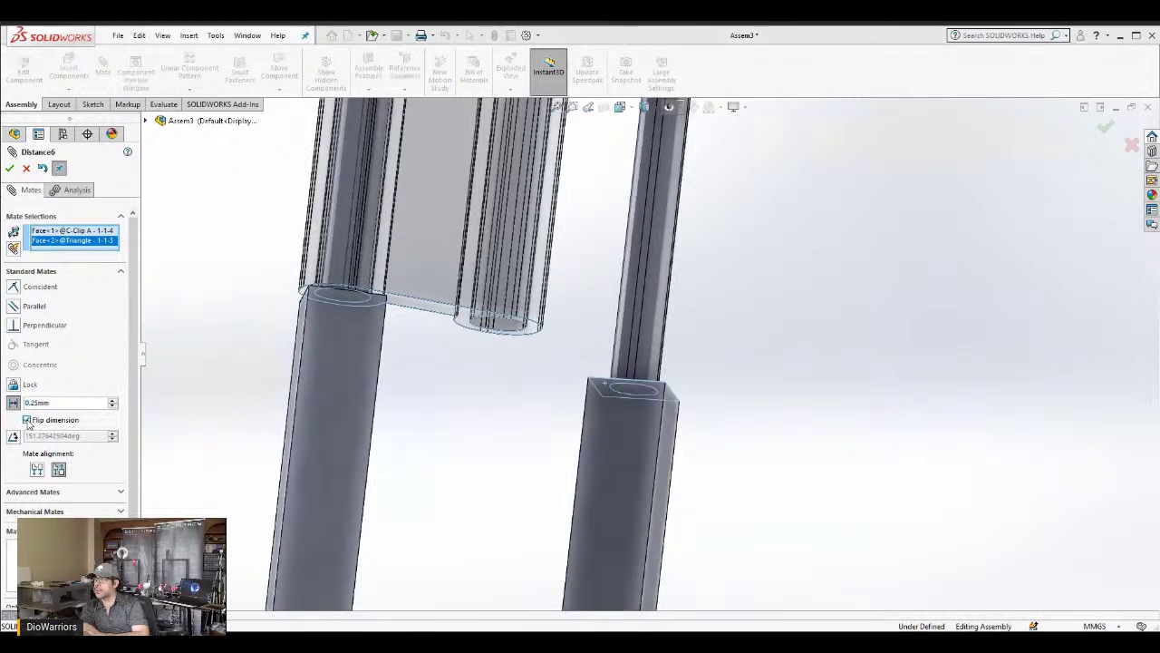
left_click(9, 169)
Mate the round thin section of the third triangle's nearest bar concentric with the C-clip's open bore and finish mating
scroll(730, 238, "up", 3)
scroll(702, 241, "down", 3)
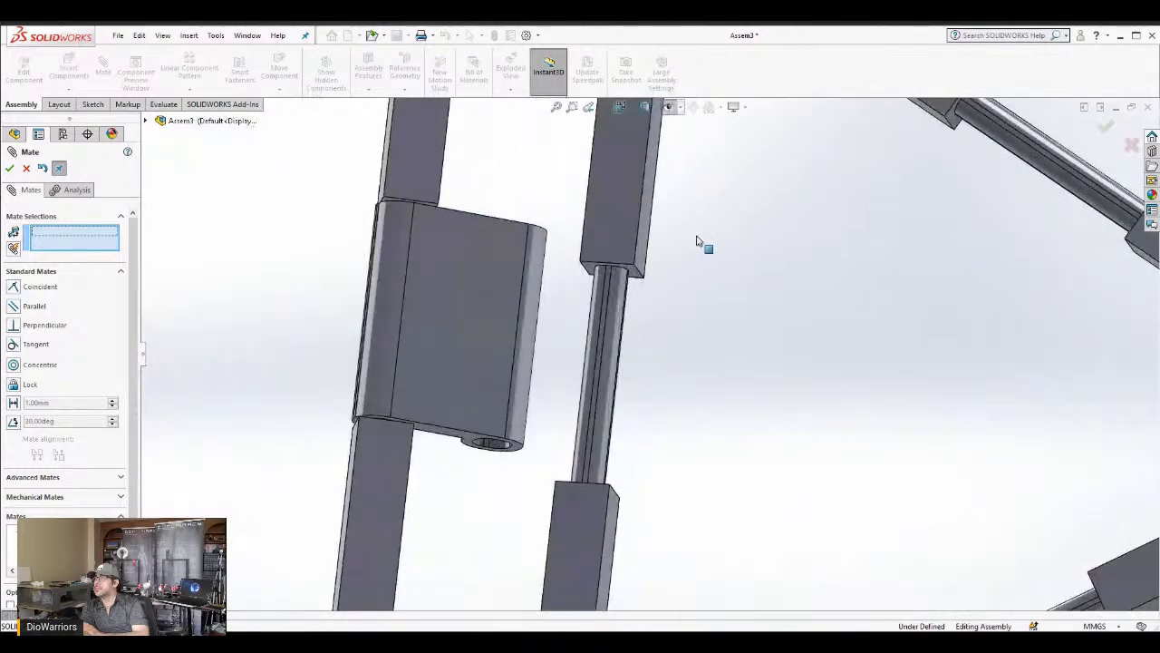
left_click(621, 300)
middle_click_drag(596, 393, 626, 331)
left_click(632, 336)
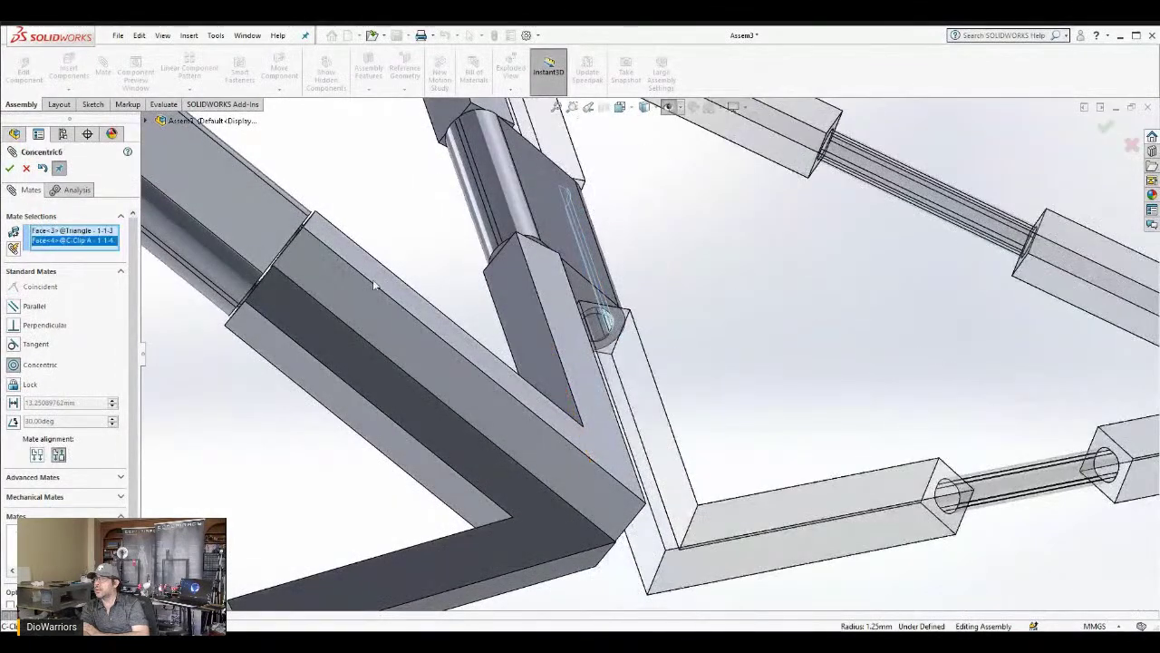
left_click(10, 168)
scroll(673, 259, "up", 5)
scroll(698, 298, "down", 2)
mouse_move(673, 307)
middle_mouse_down()
mouse_move(662, 218)
mouse_move(668, 306)
middle_mouse_up()
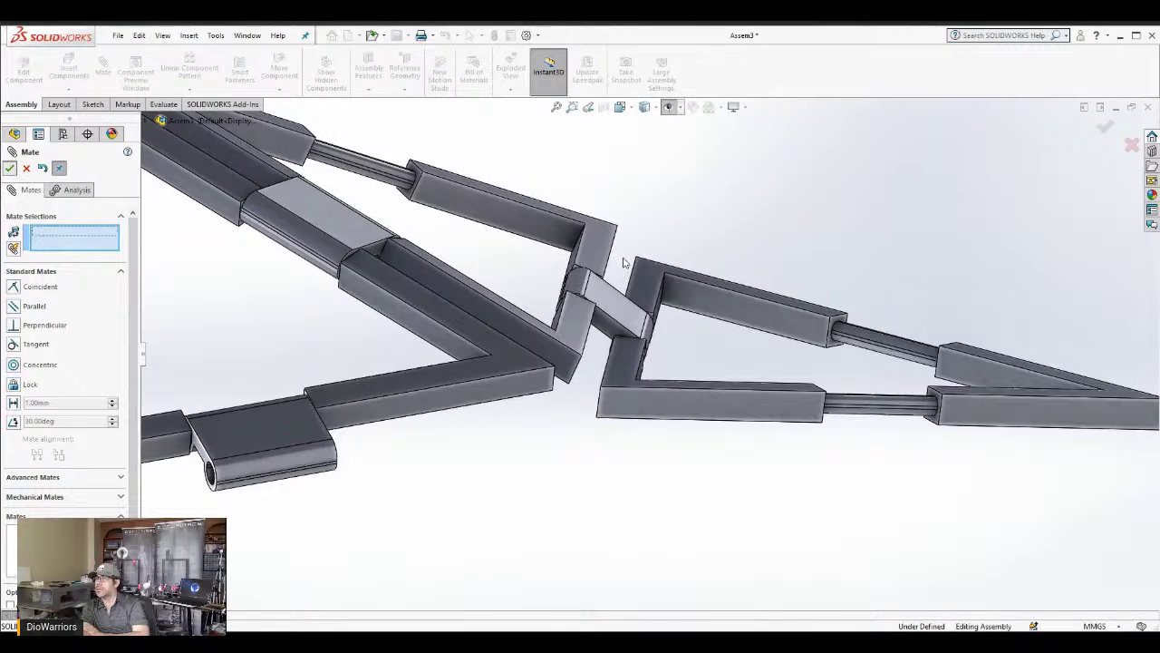
key("Escape")
Swing the third triangle and its connecting C-clip downward to test how the hinge folds
scroll(622, 264, "up", 4)
middle_click_drag(624, 273, 616, 225)
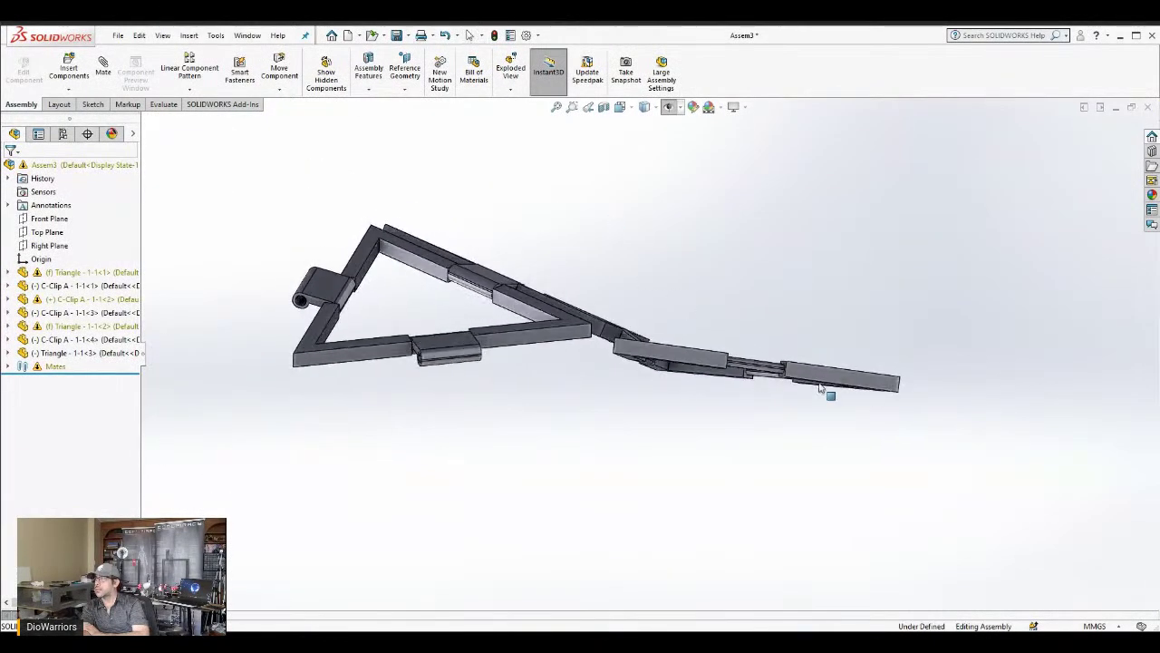
left_click(895, 396)
left_click_drag(894, 407, 826, 557)
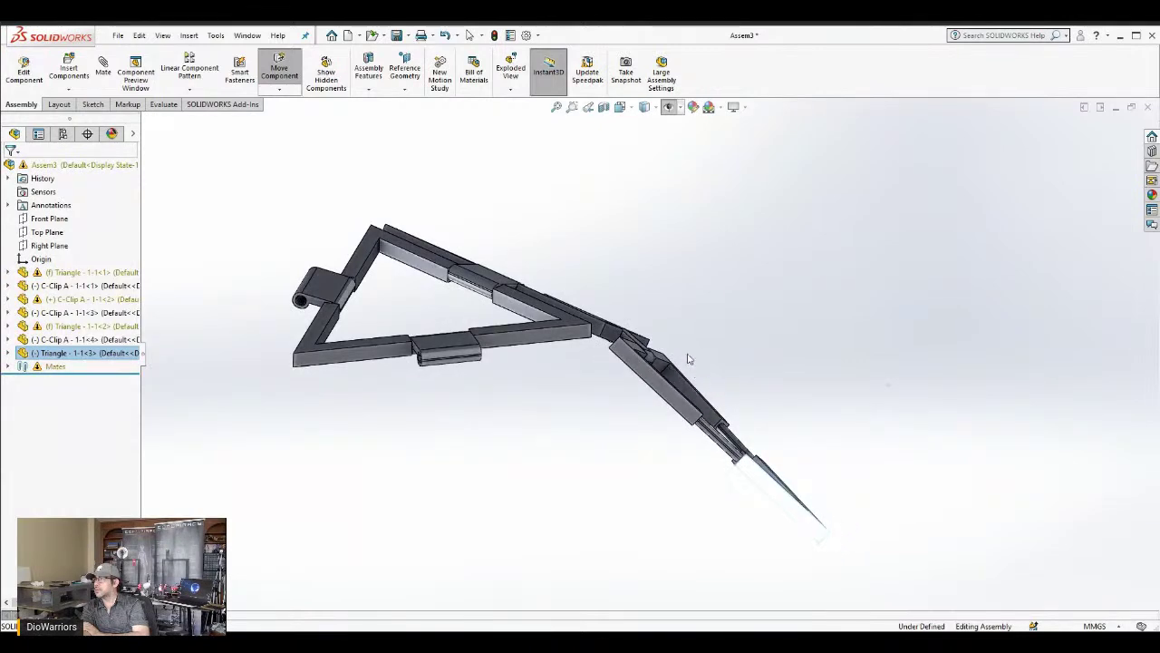
scroll(689, 364, "down", 2)
middle_click_drag(679, 337, 675, 389)
left_click_drag(612, 304, 816, 397)
Examine the folded chain of three triangles and its open bars from several angles and distances
scroll(819, 393, "up", 4)
middle_click_drag(743, 304, 631, 421)
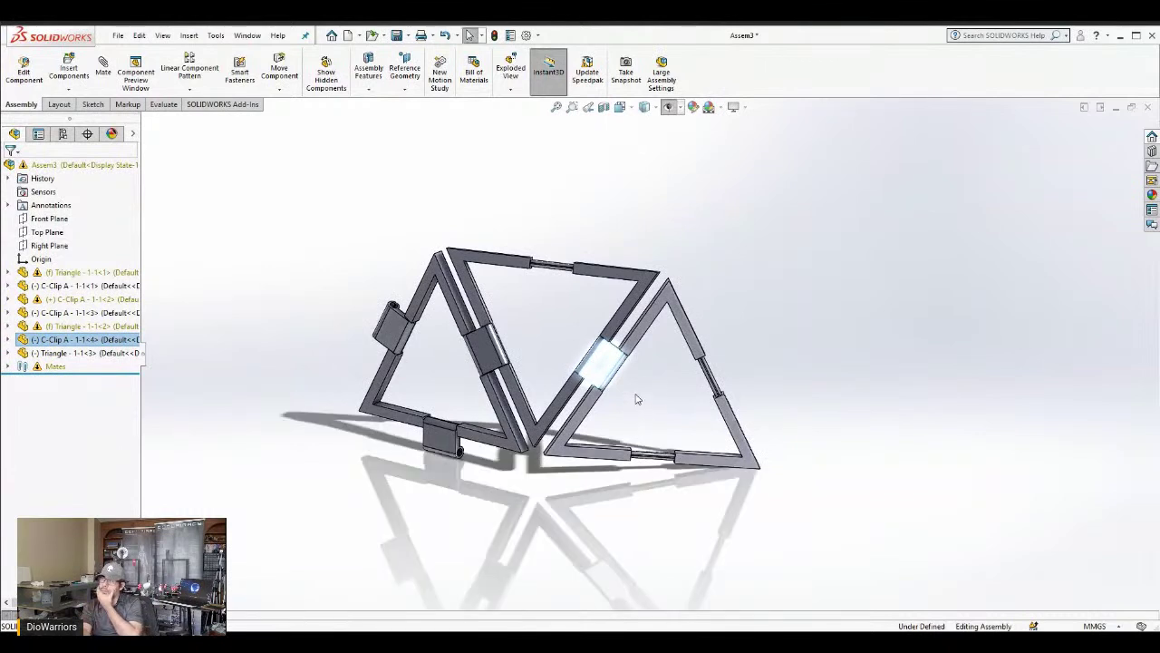
left_click(762, 319)
scroll(759, 322, "up", 2)
middle_click_drag(760, 324, 704, 365)
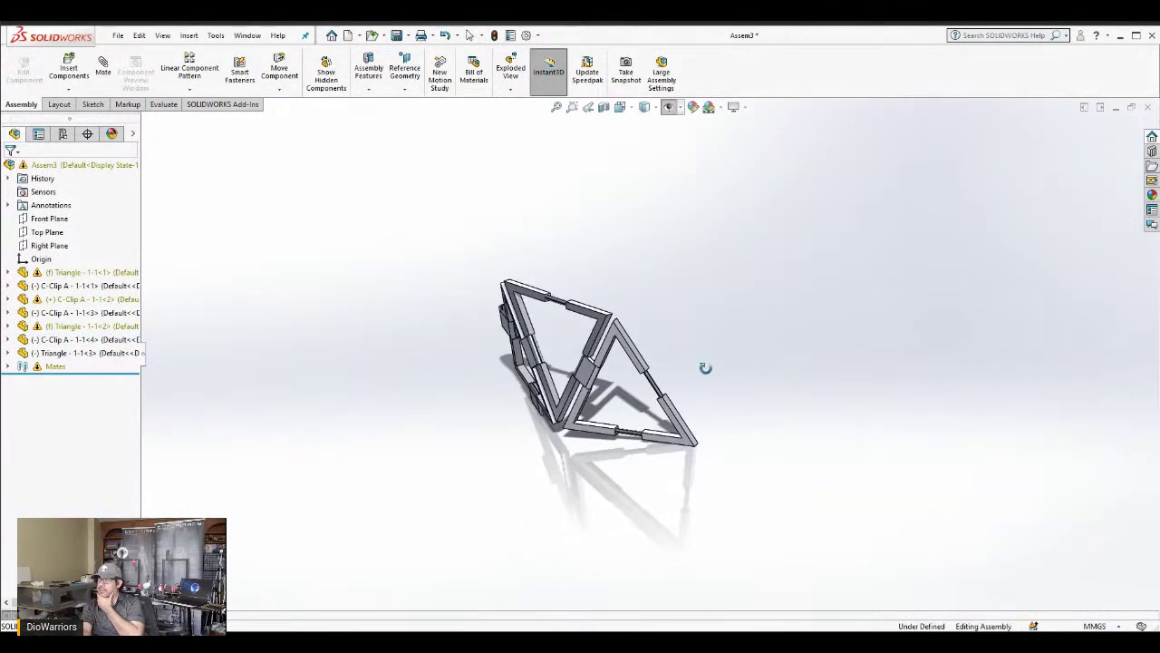
scroll(624, 517, "up", 1)
scroll(632, 422, "down", 5)
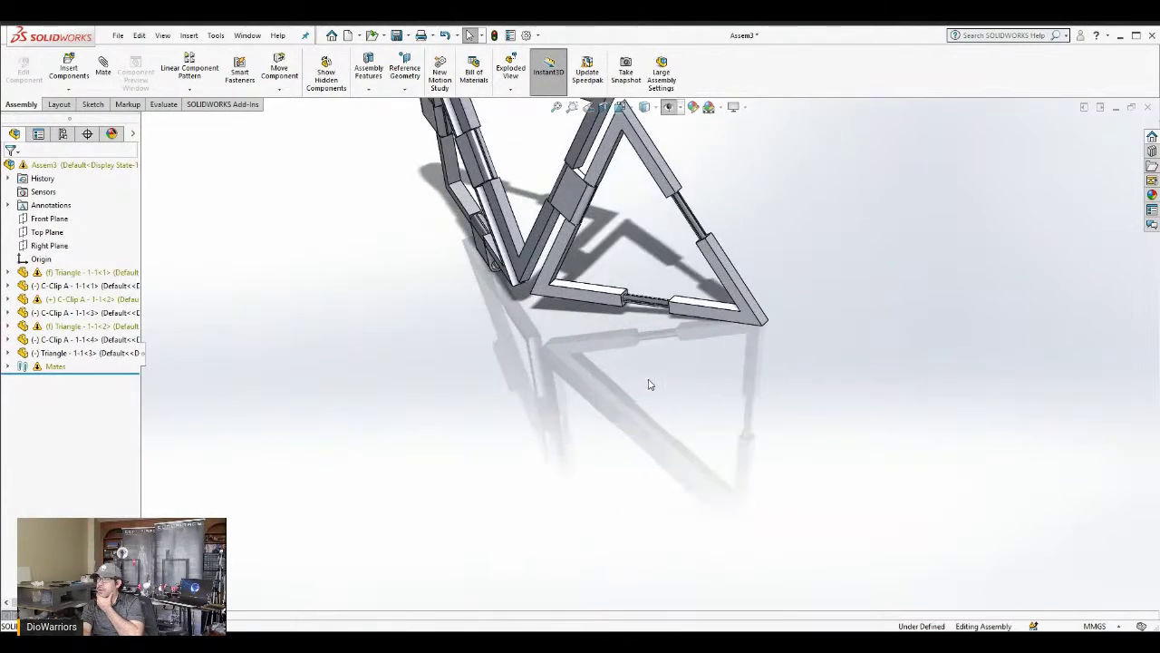
middle_click_drag(660, 382, 674, 362)
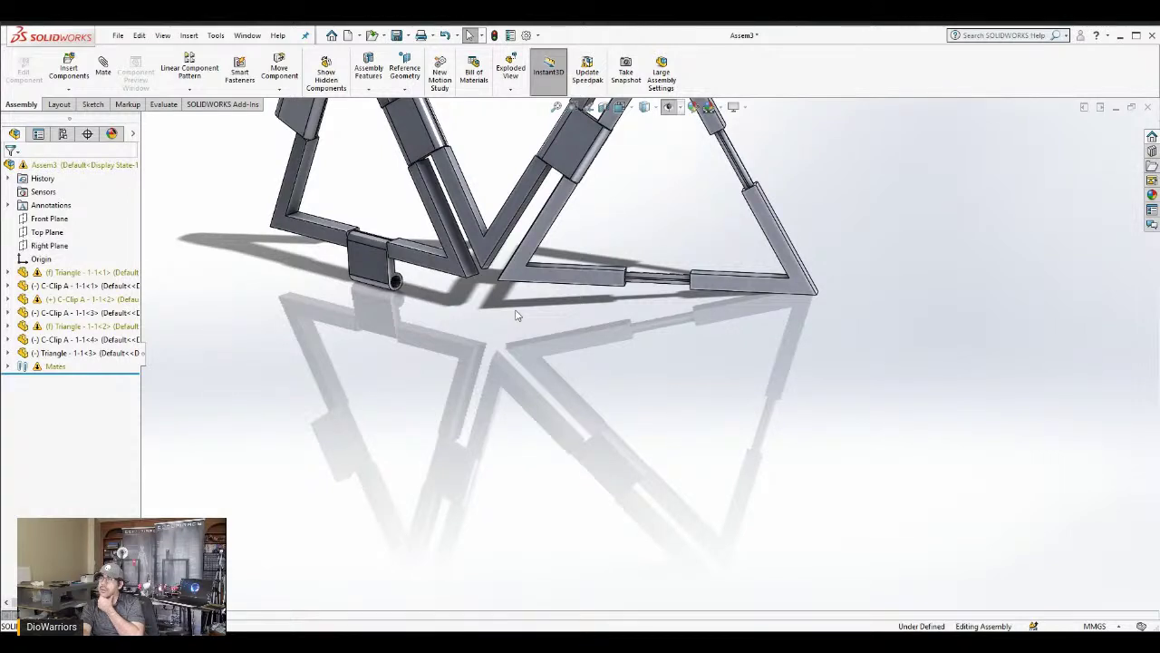
scroll(654, 227, "up", 3)
scroll(652, 229, "down", 3)
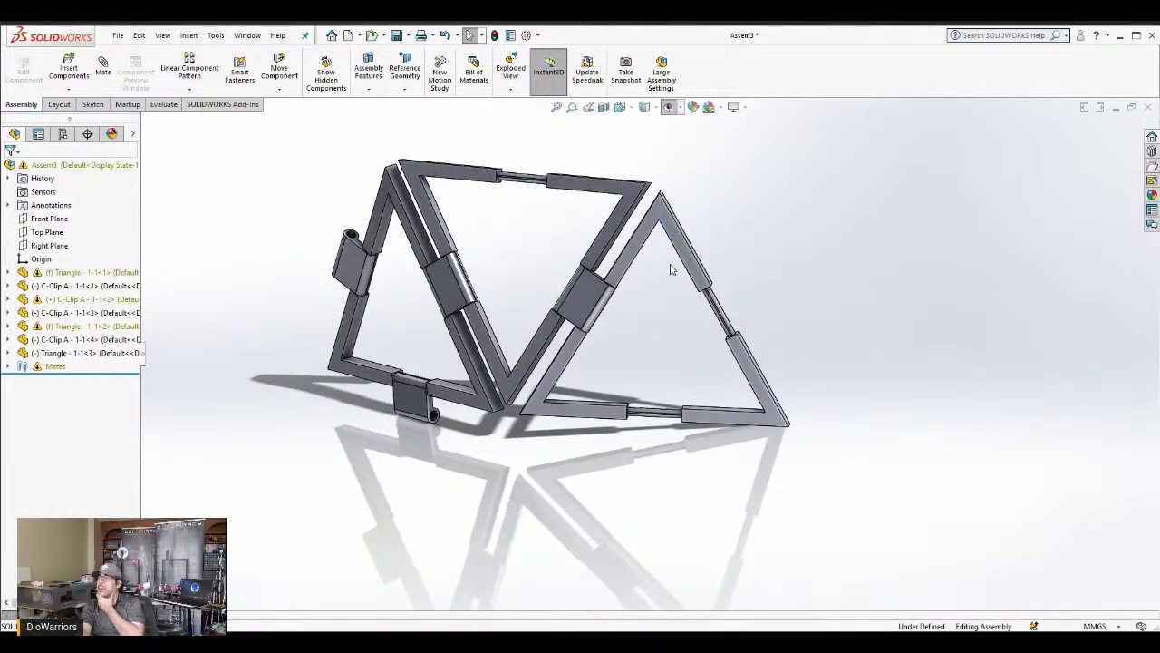
scroll(678, 258, "up", 2)
scroll(681, 253, "down", 1)
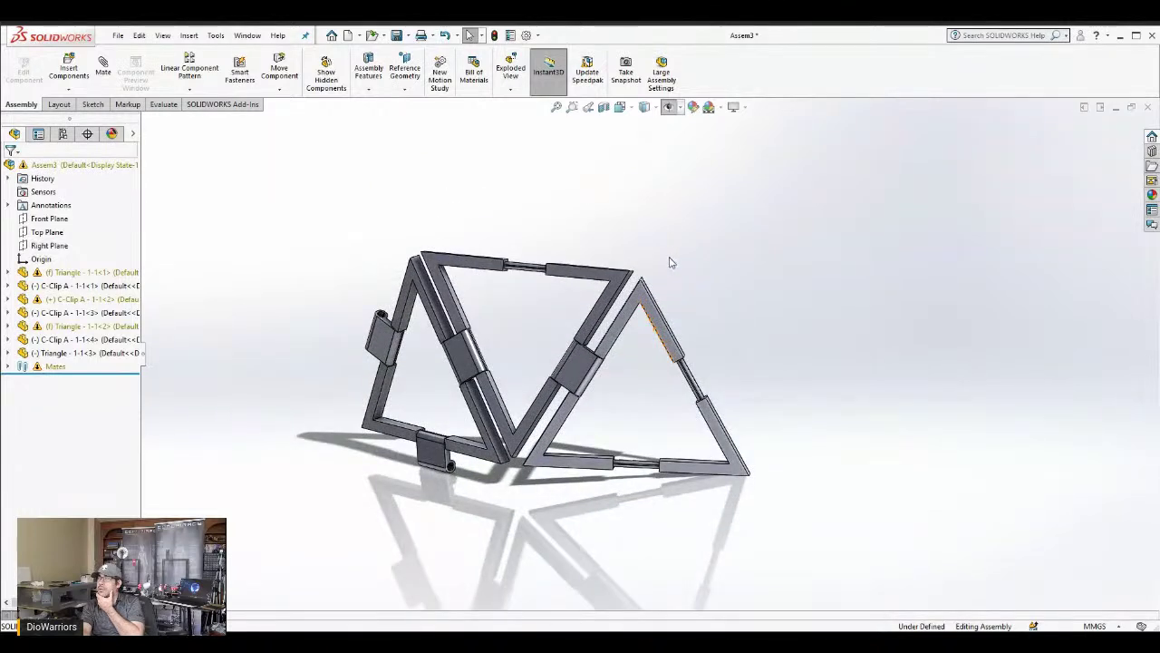
middle_click_drag(549, 238, 538, 249)
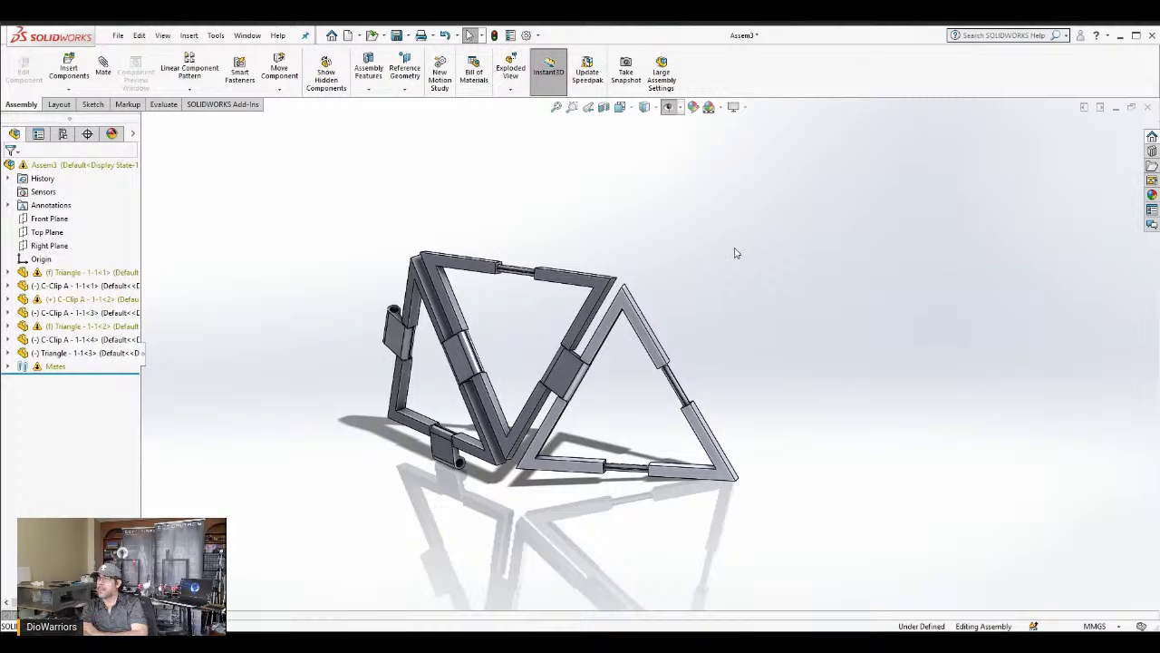
scroll(712, 281, "up", 2)
scroll(691, 280, "down", 1)
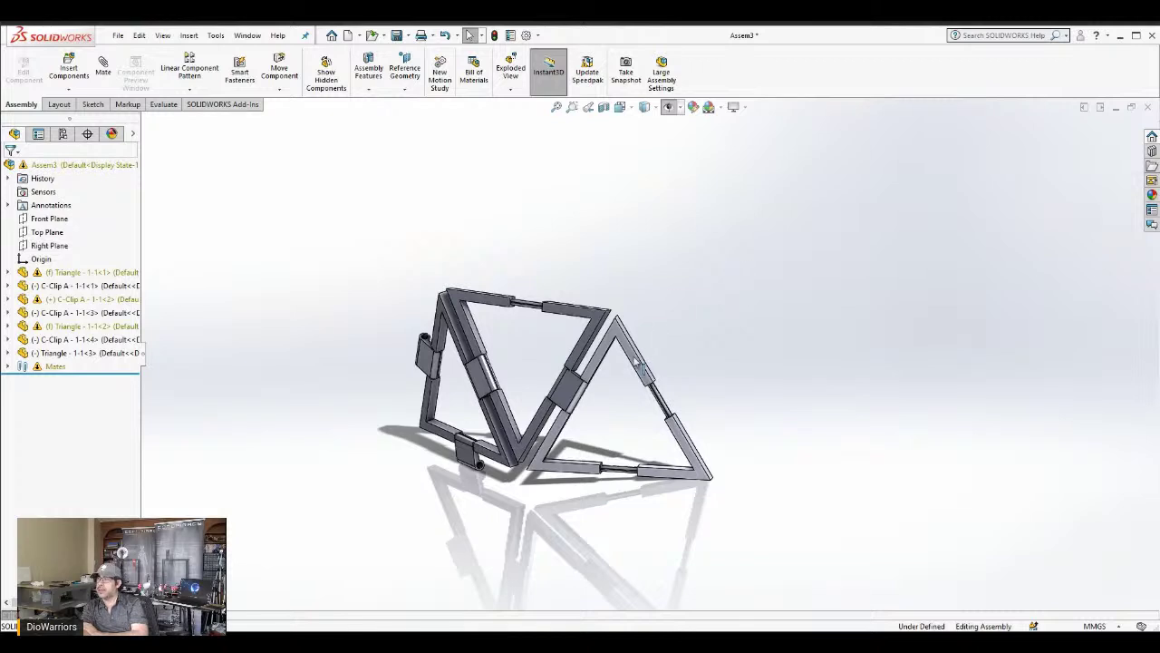
middle_click_drag(671, 353, 648, 371)
scroll(653, 370, "up", 1)
scroll(649, 373, "down", 1)
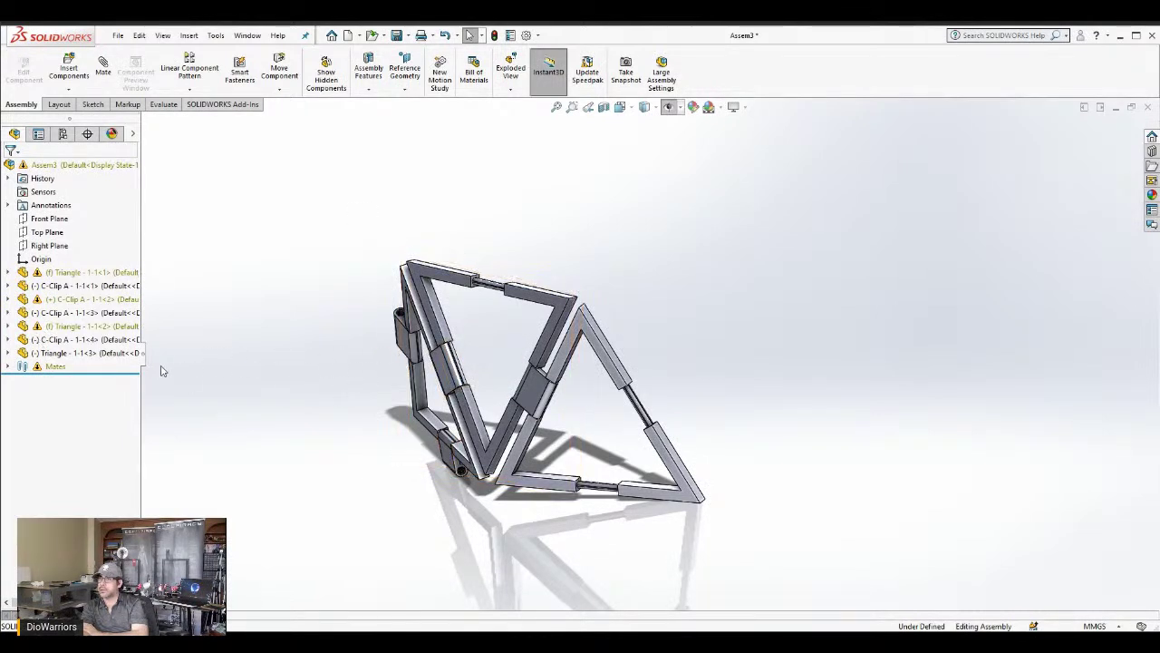
Insert another C-Clip A - 1-1 component just above the second triangle's open top bar
left_click(69, 73)
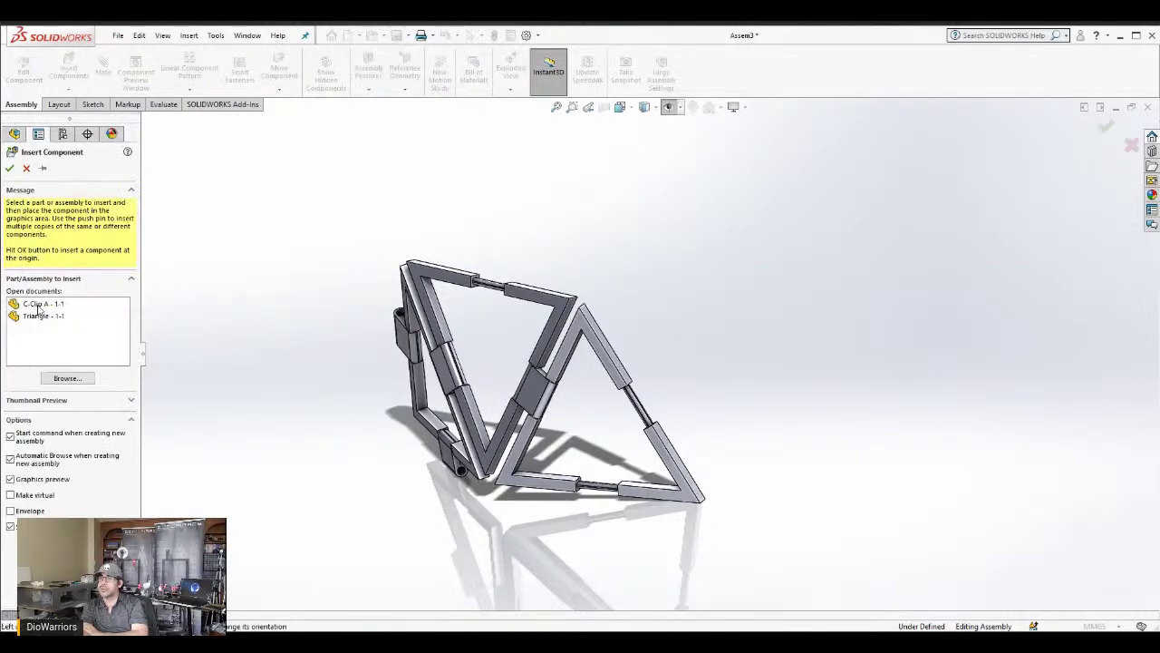
left_click(36, 303)
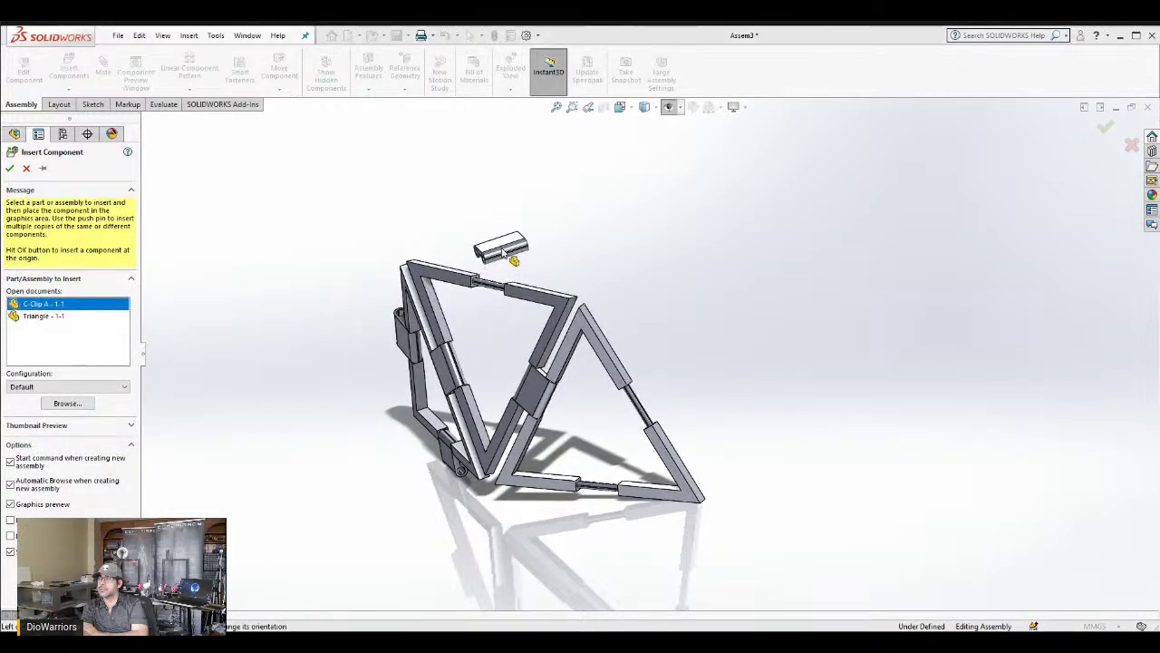
left_click(518, 260)
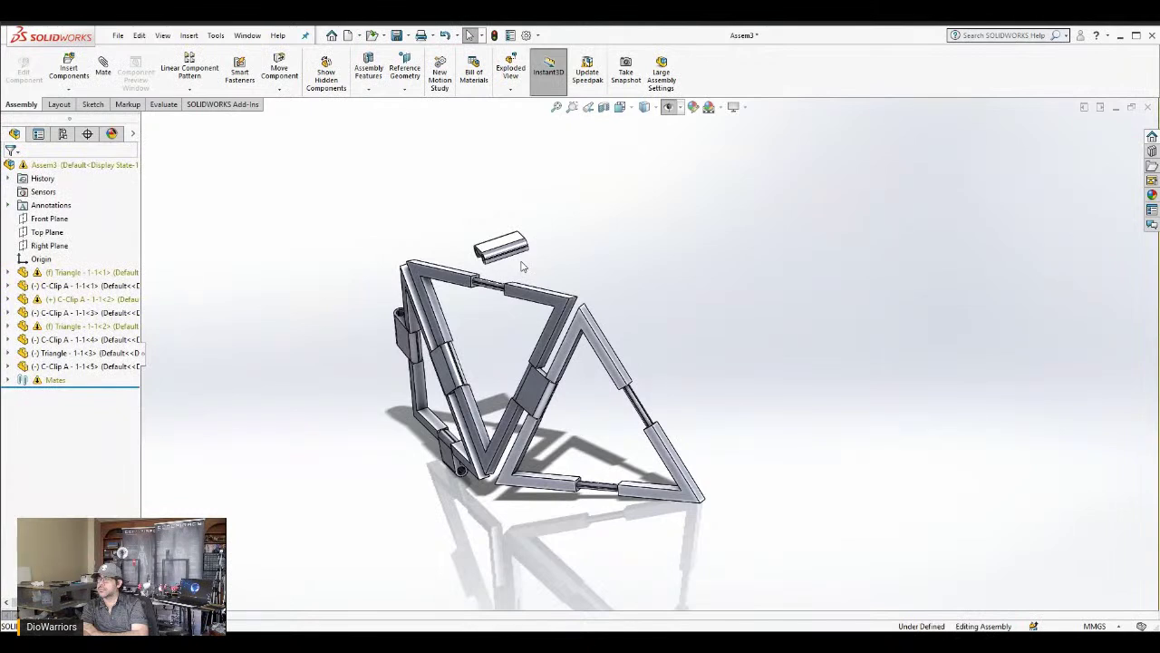
Mate the round thin section of the second triangle's top bar concentric with one of the new C-clip's bores
left_click(105, 72)
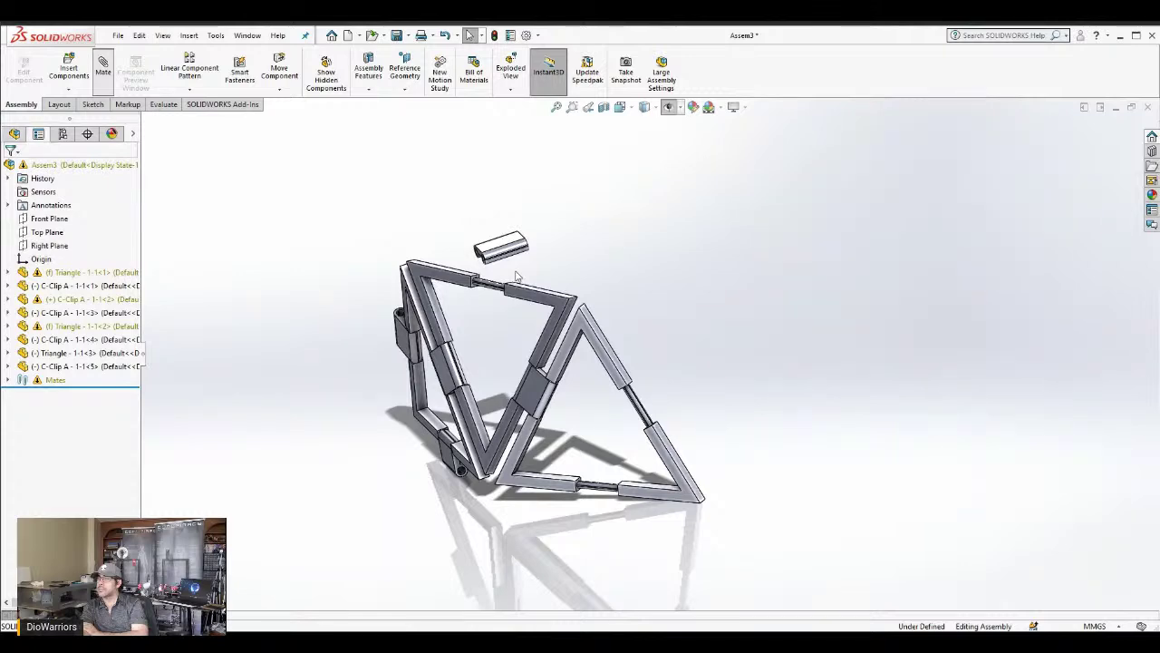
scroll(512, 279, "down", 5)
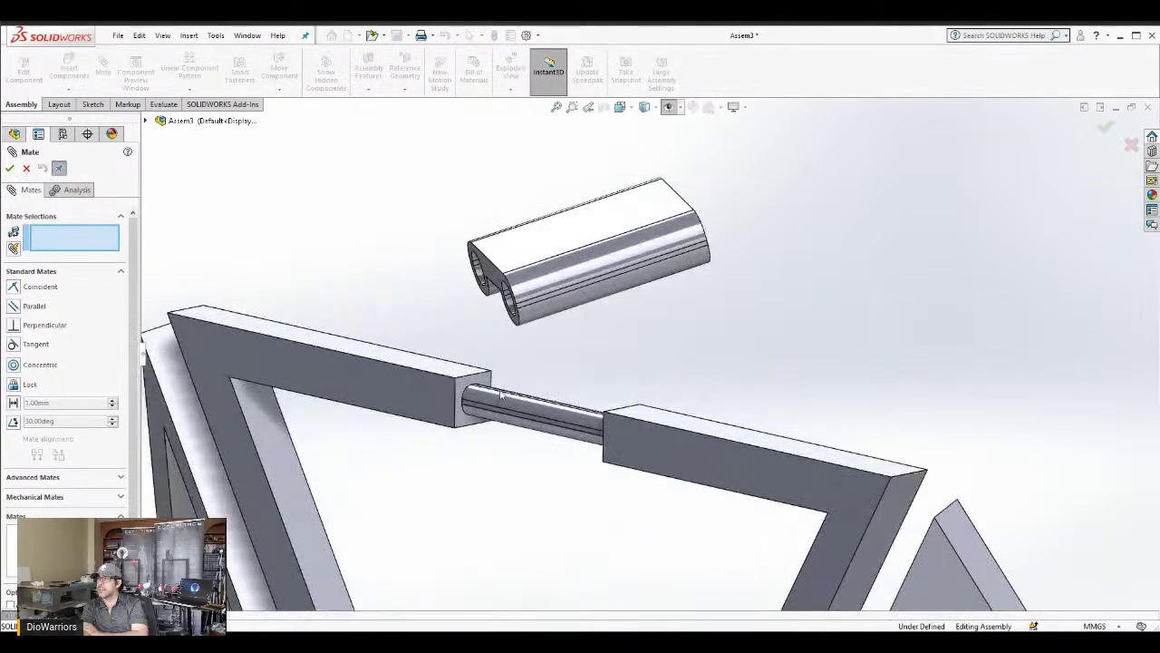
left_click(502, 389)
middle_click_drag(512, 344, 633, 243)
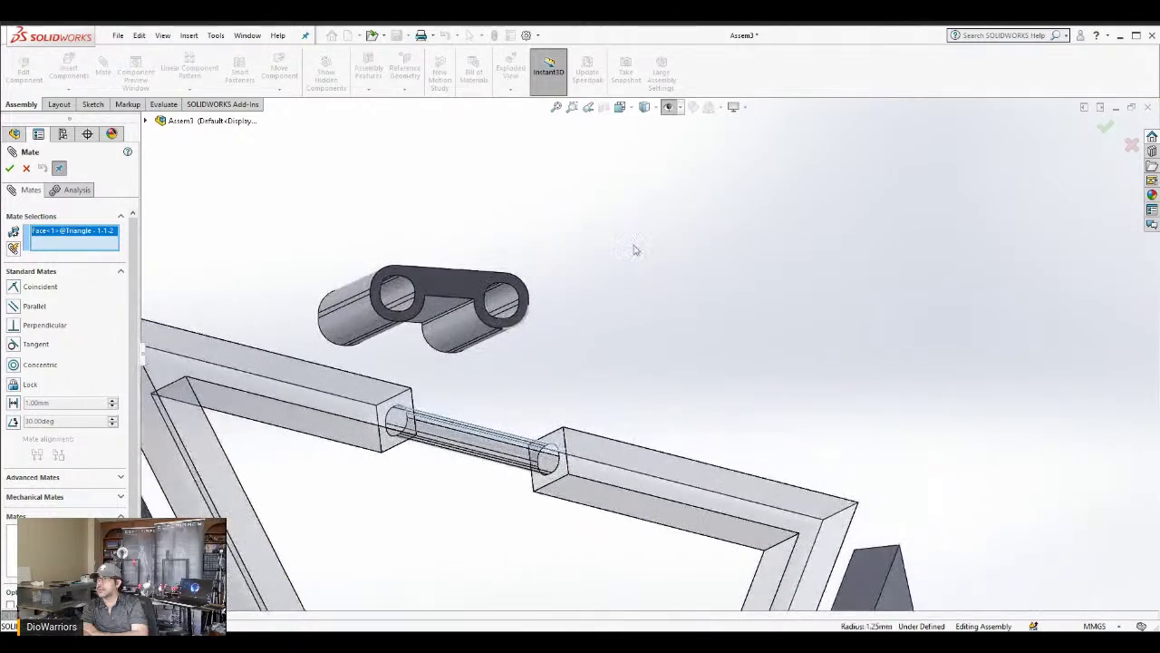
left_click(498, 292)
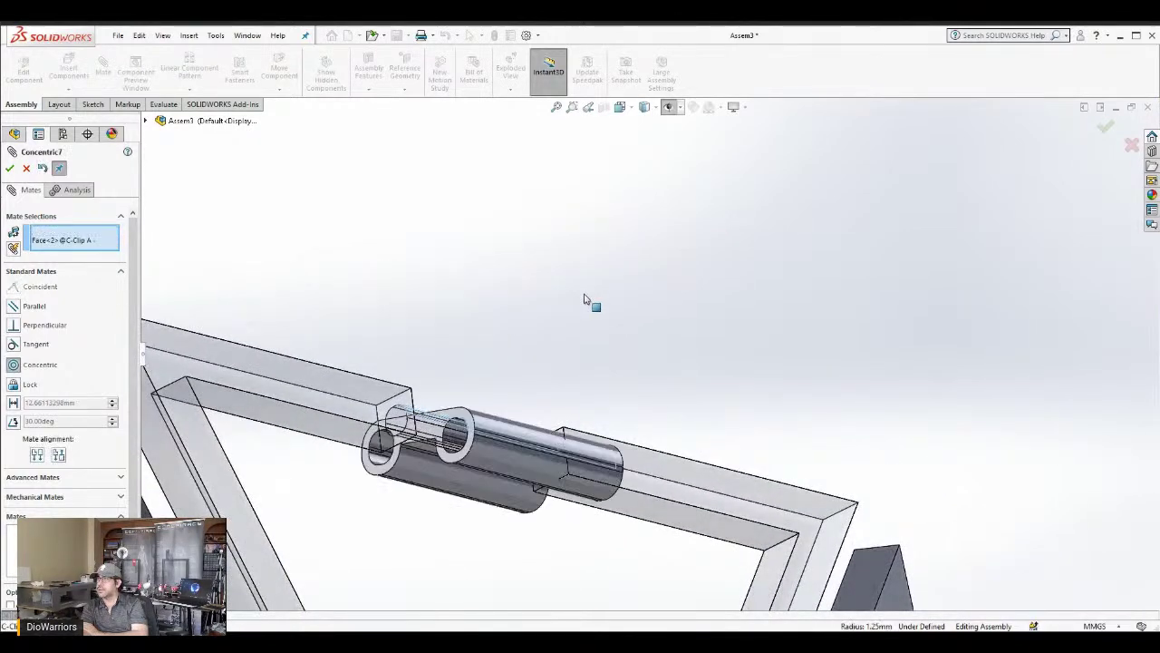
left_click(9, 167)
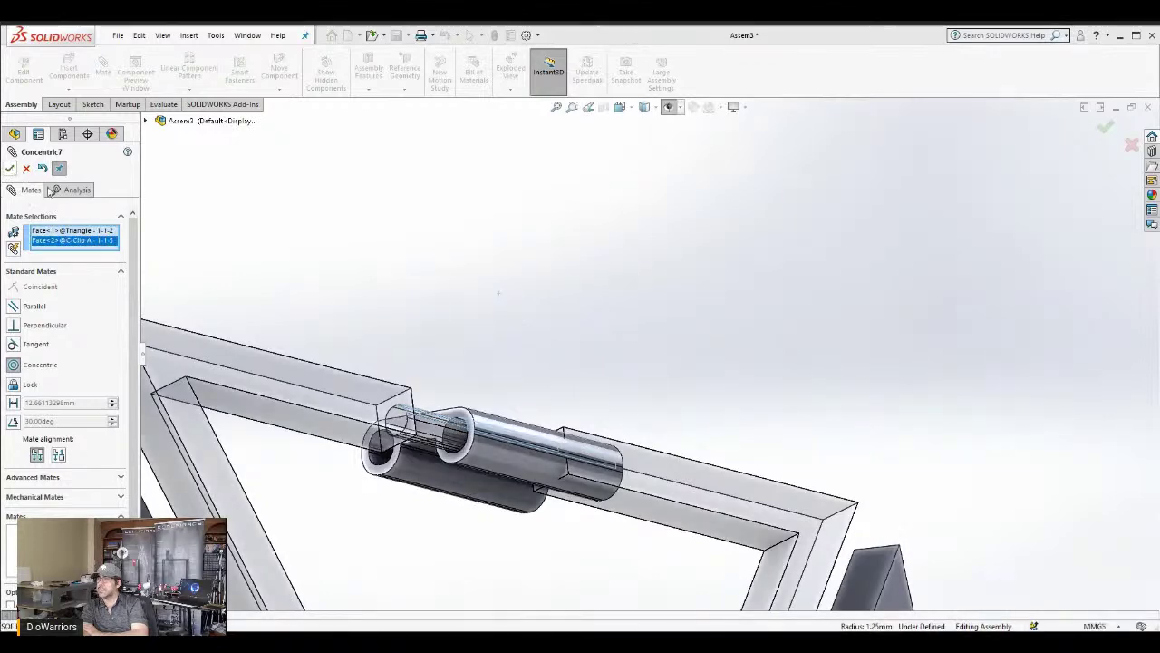
Add a 0.25 mm distance mate between the new C-clip's end face and the facing shoulder of the second triangle's top bar
left_click(457, 417)
middle_click_drag(522, 354, 288, 437)
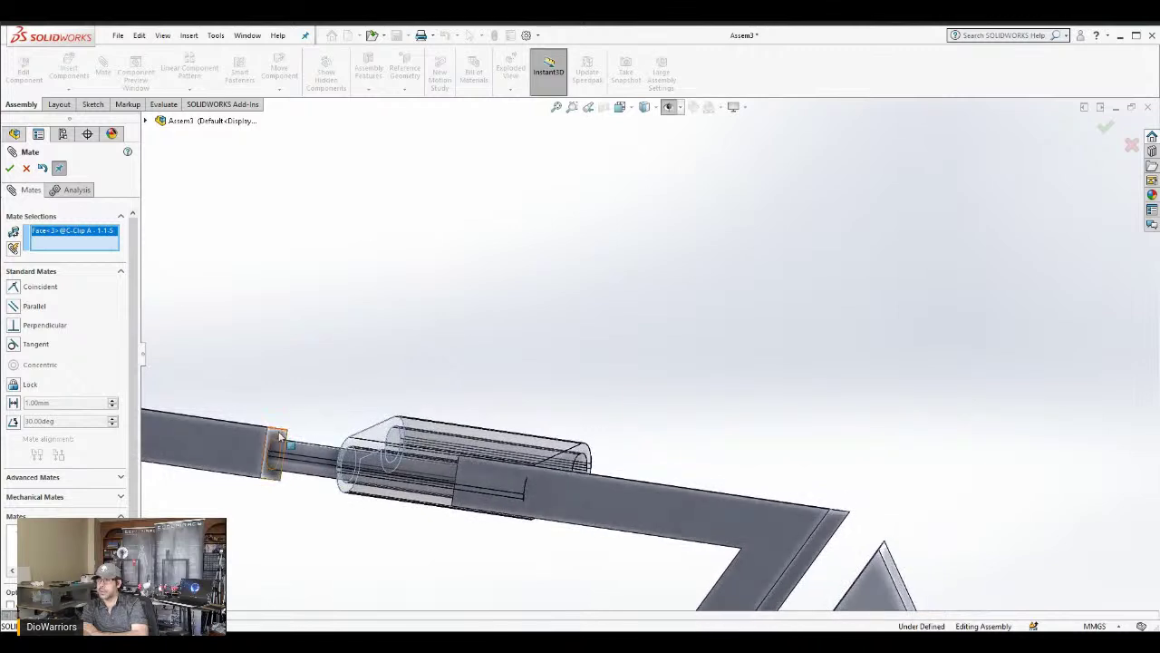
left_click(281, 437)
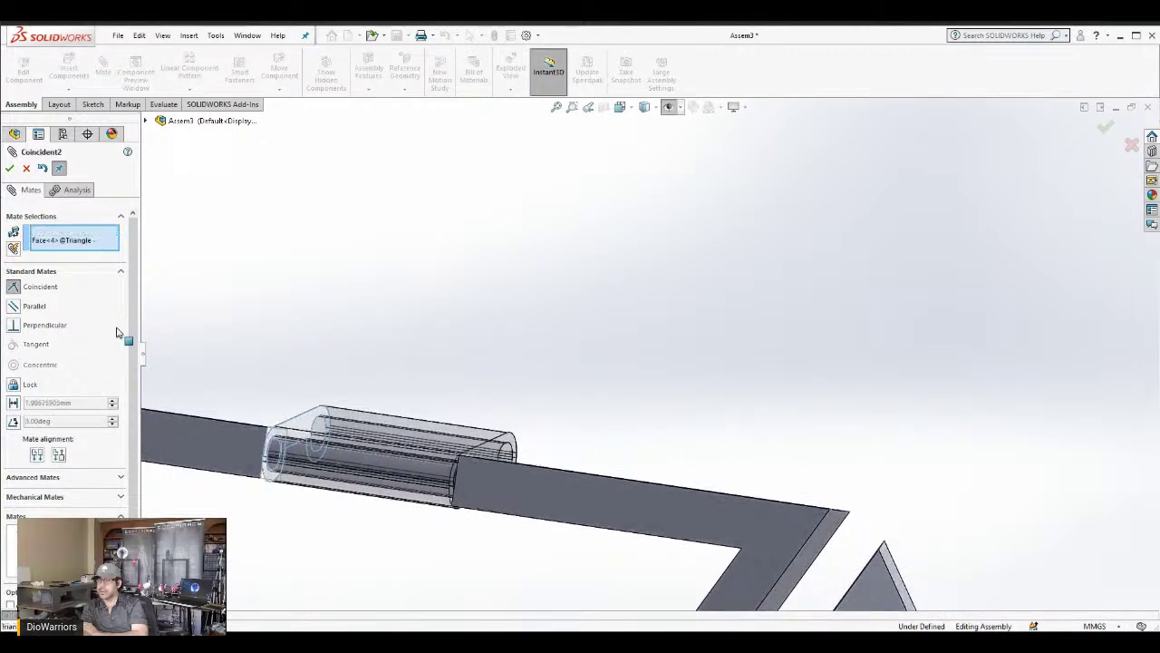
left_click(37, 403)
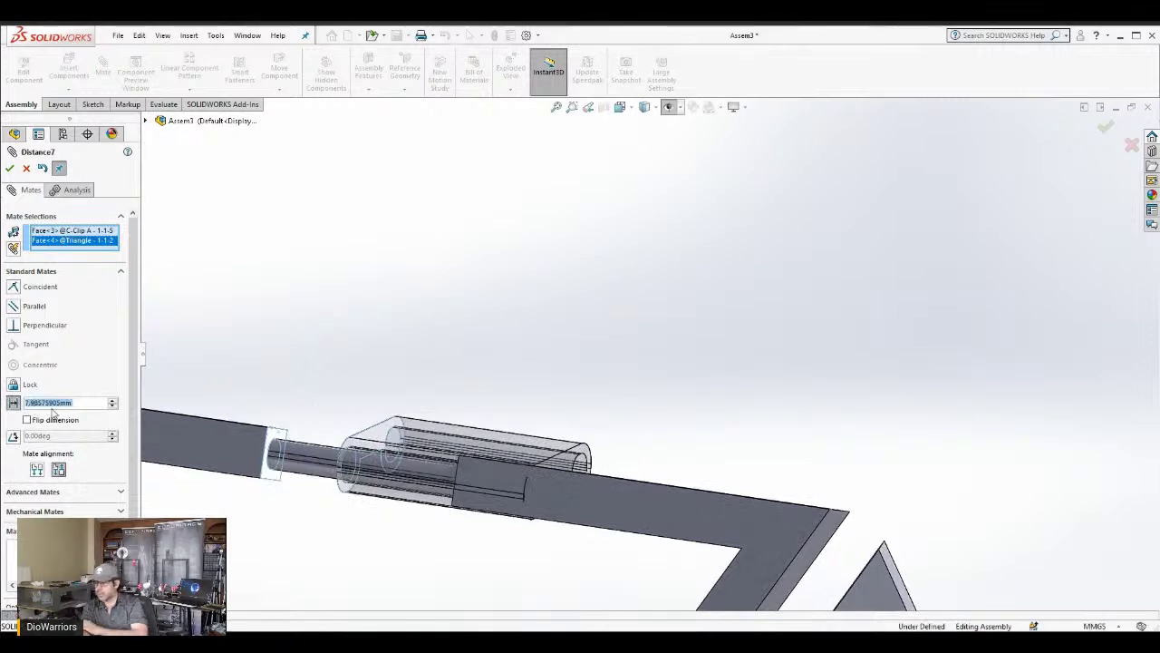
type("0")
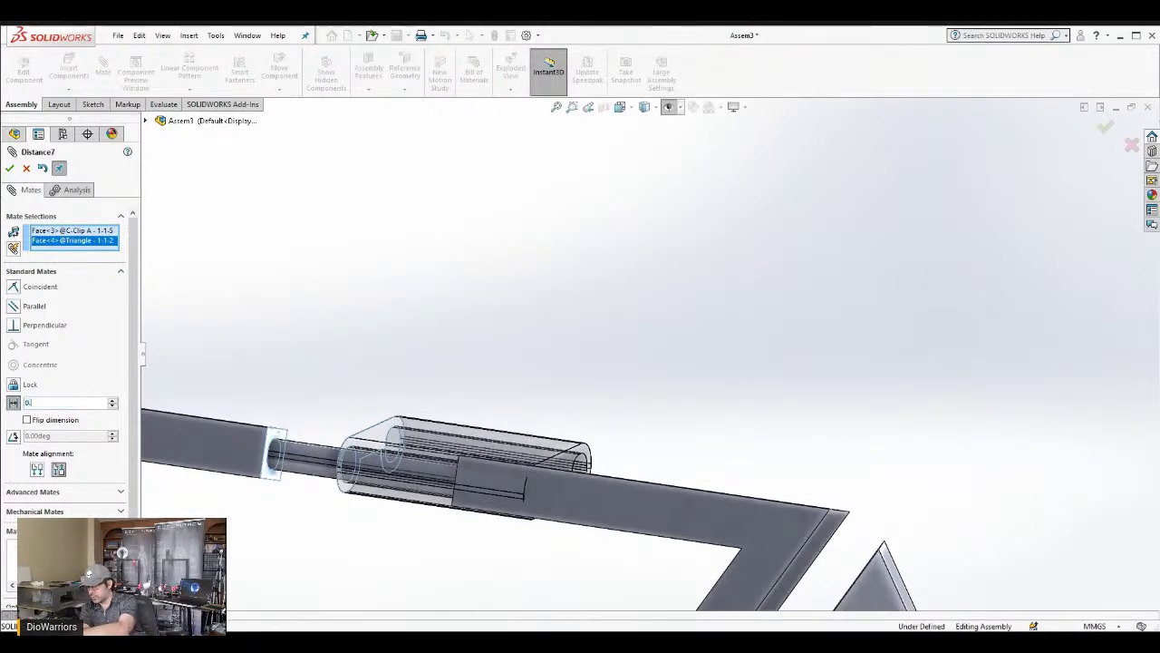
type(".25")
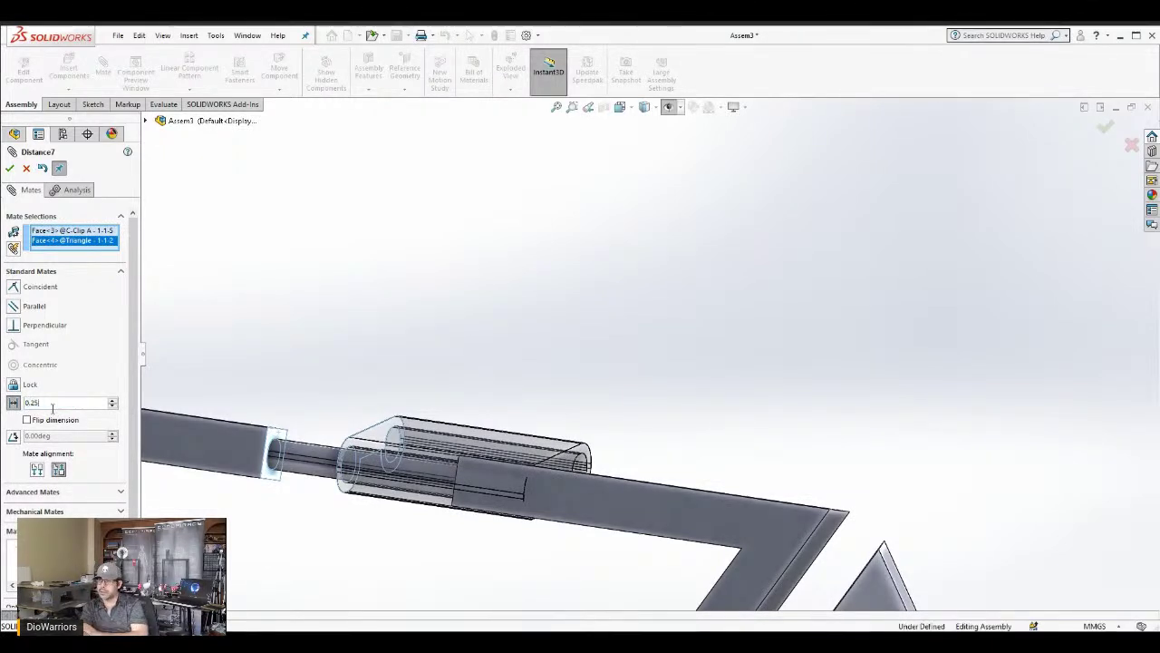
key("Return")
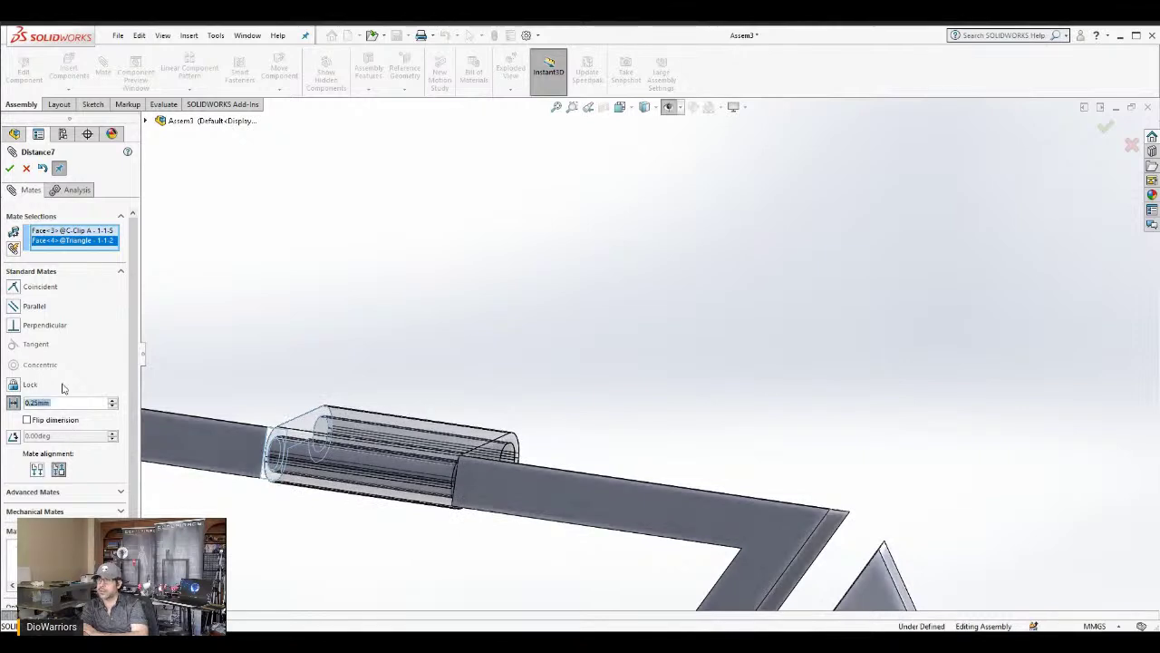
left_click(10, 169)
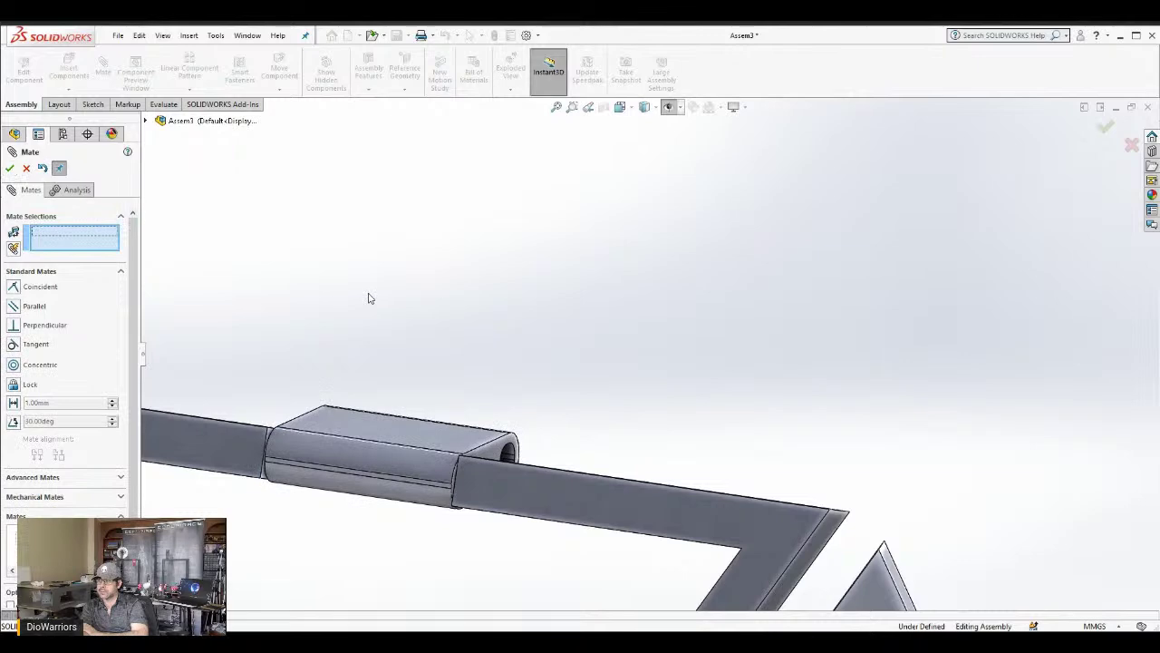
scroll(443, 345, "up", 4)
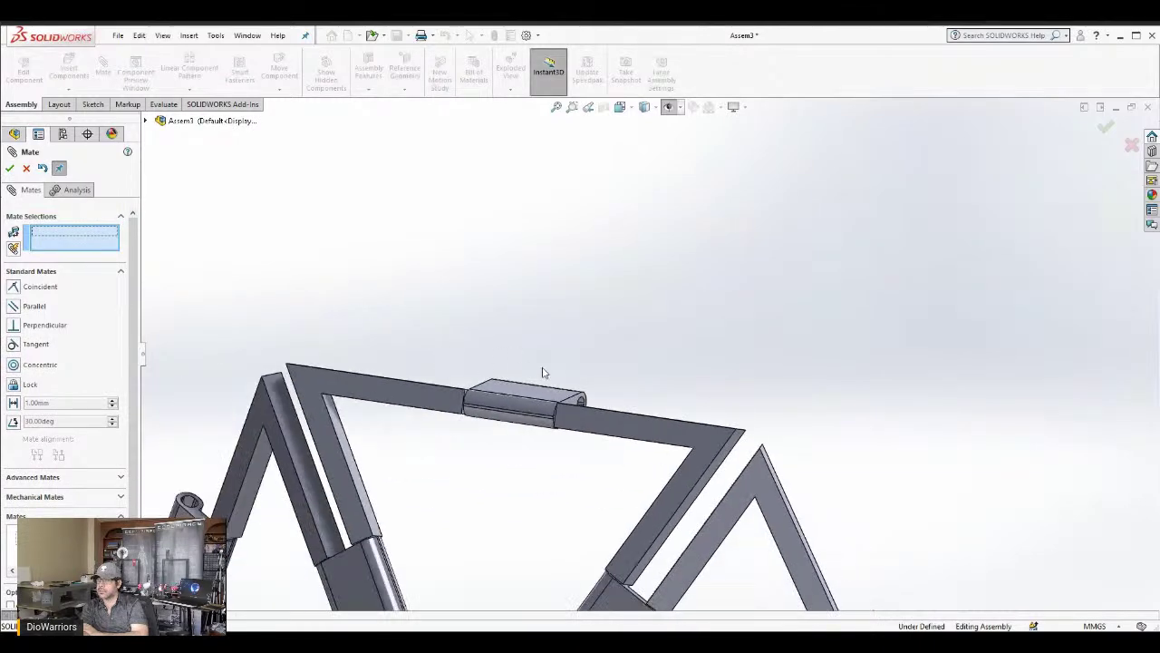
middle_click_drag(589, 384, 560, 426)
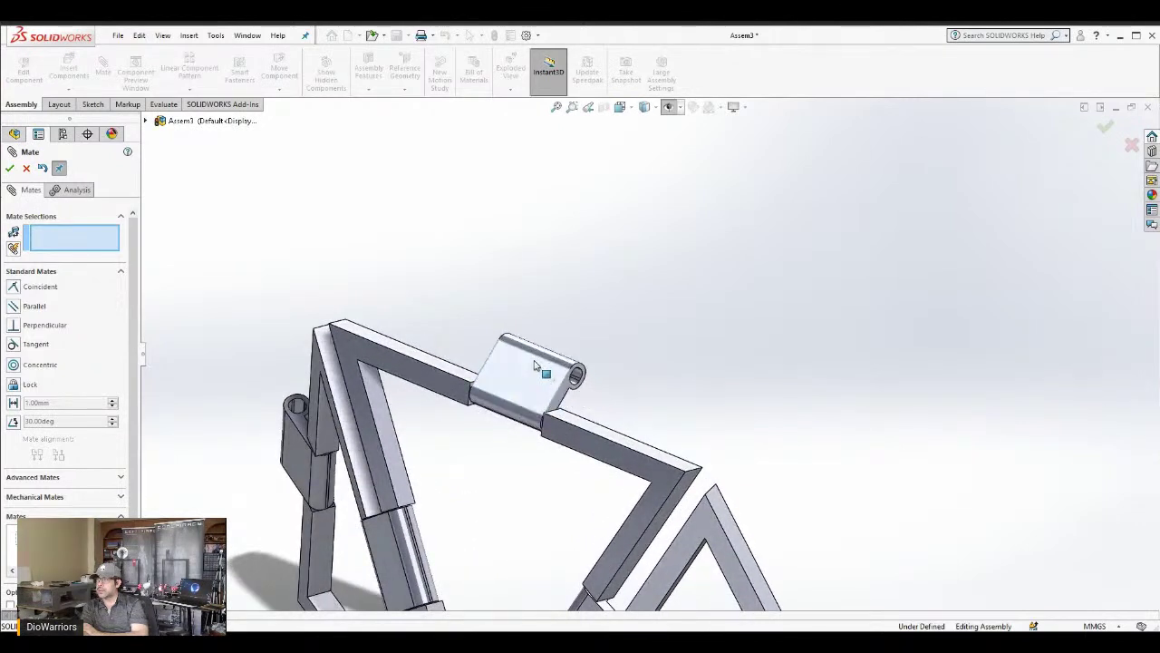
left_click(27, 167)
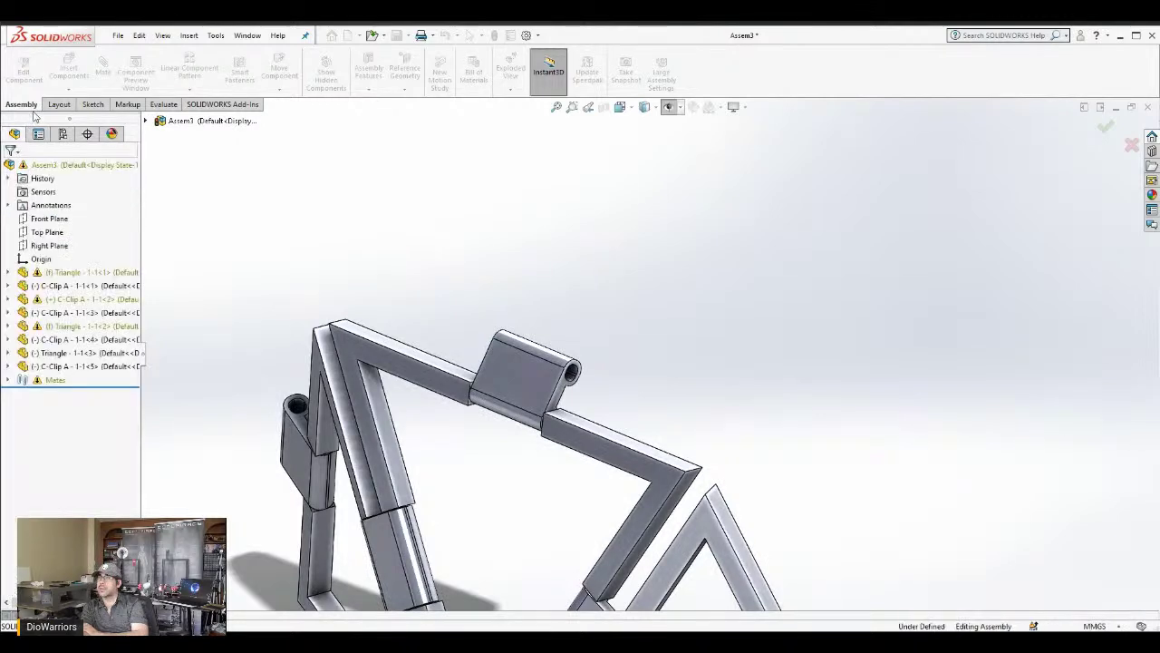
Insert another Triangle - 1-1 component near the new C-clip on the second triangle's top bar
left_click(67, 70)
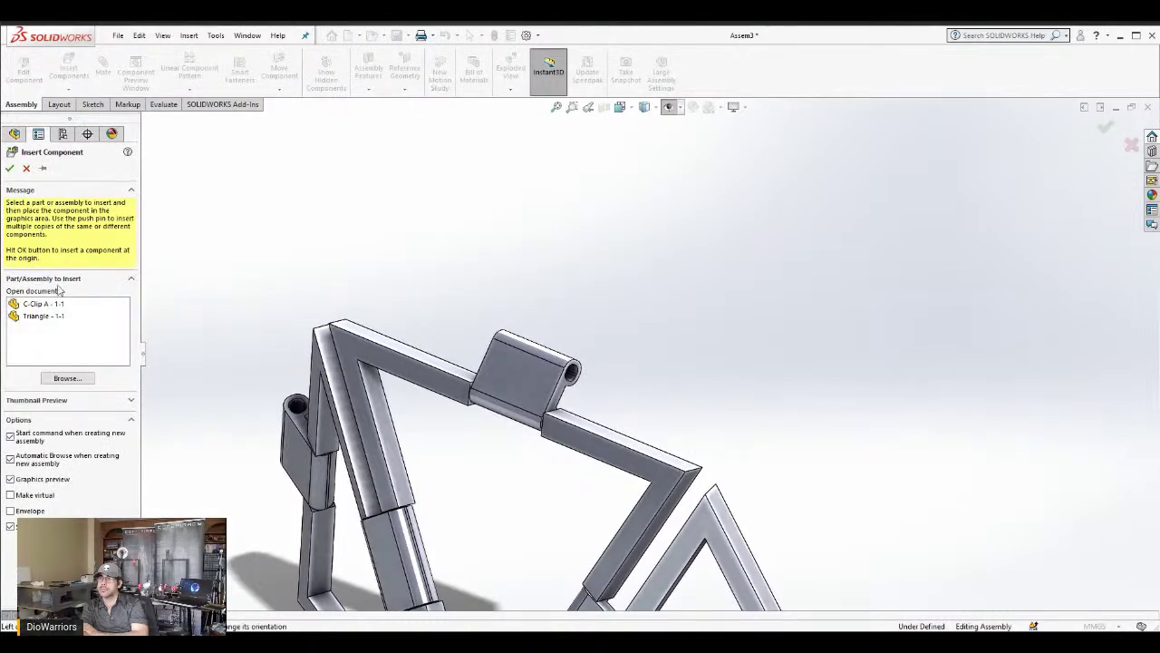
left_click(45, 316)
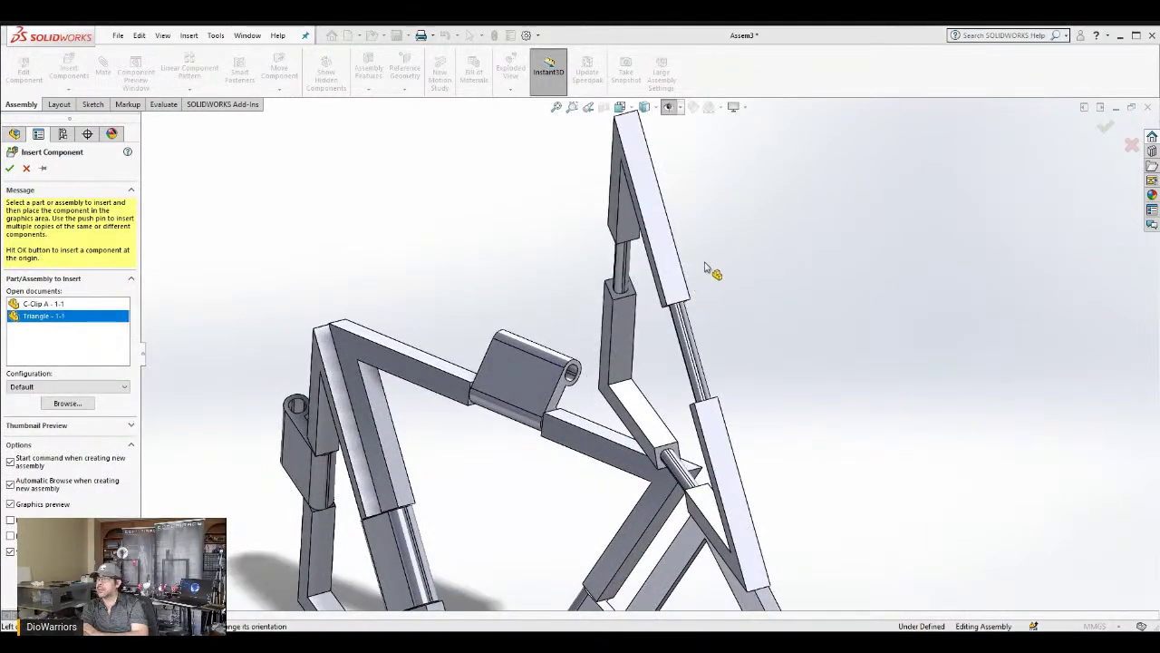
Place another Triangle - 1-1 in the assembly and rotate it so one side faces the open end of the upper C-clip
left_click(698, 326)
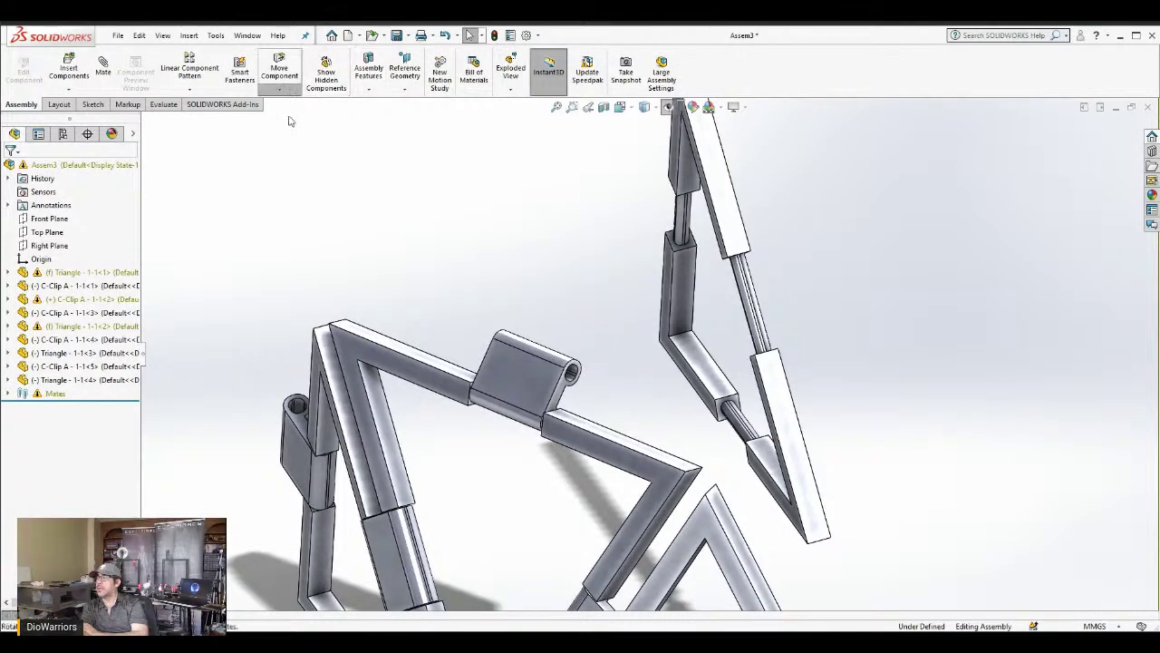
right_click_drag(773, 391, 822, 341)
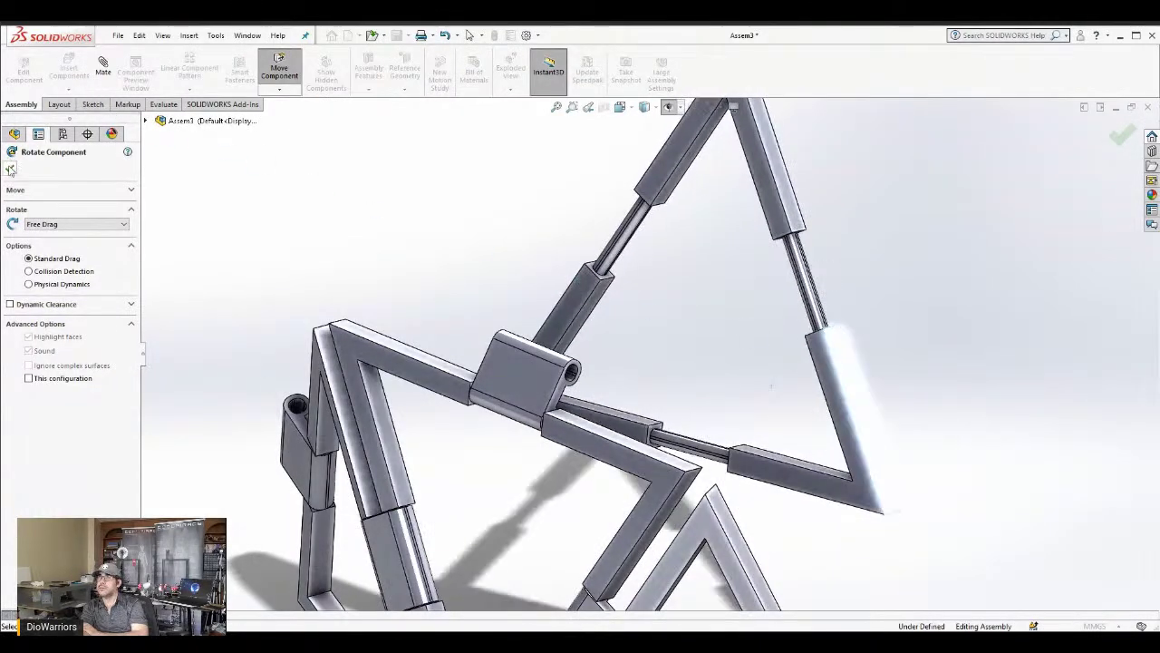
left_click(102, 71)
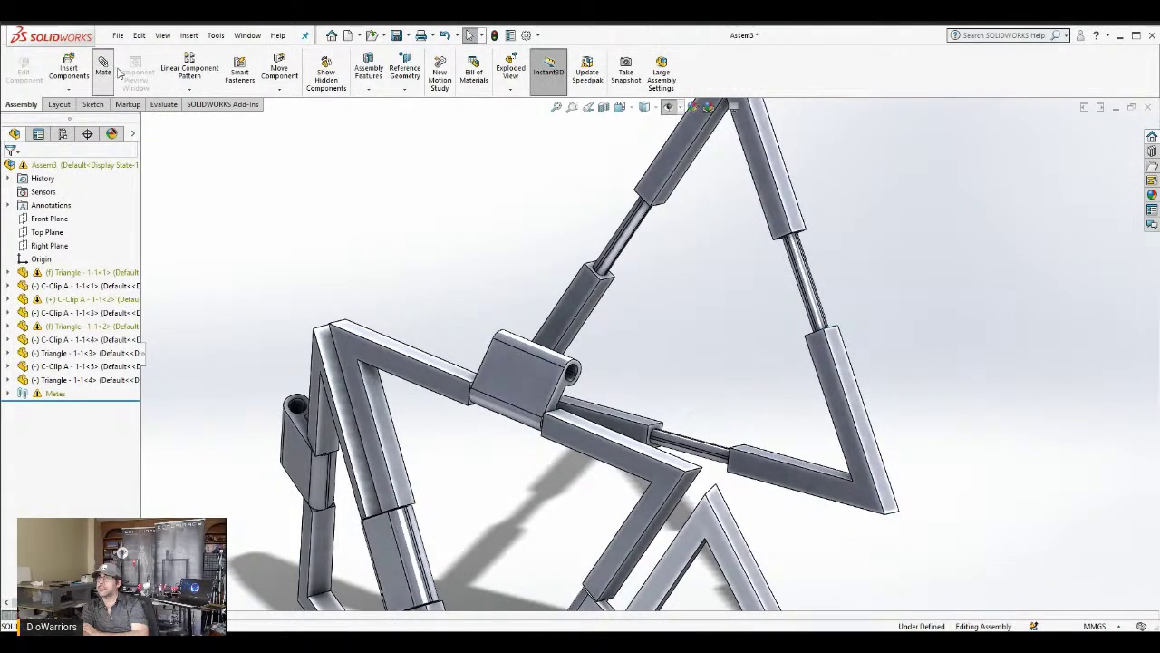
Add a concentric mate between the new triangle's exposed round rod and the open bore of the upper C-clip
left_click(105, 71)
scroll(670, 424, "down", 3)
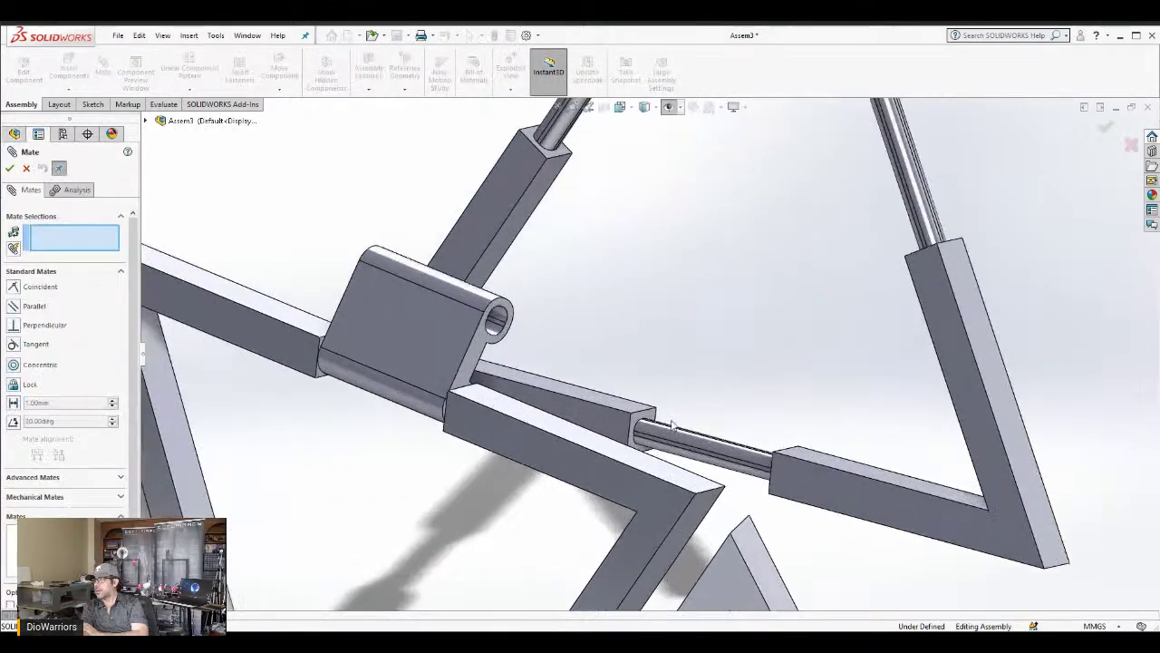
scroll(674, 425, "down", 2)
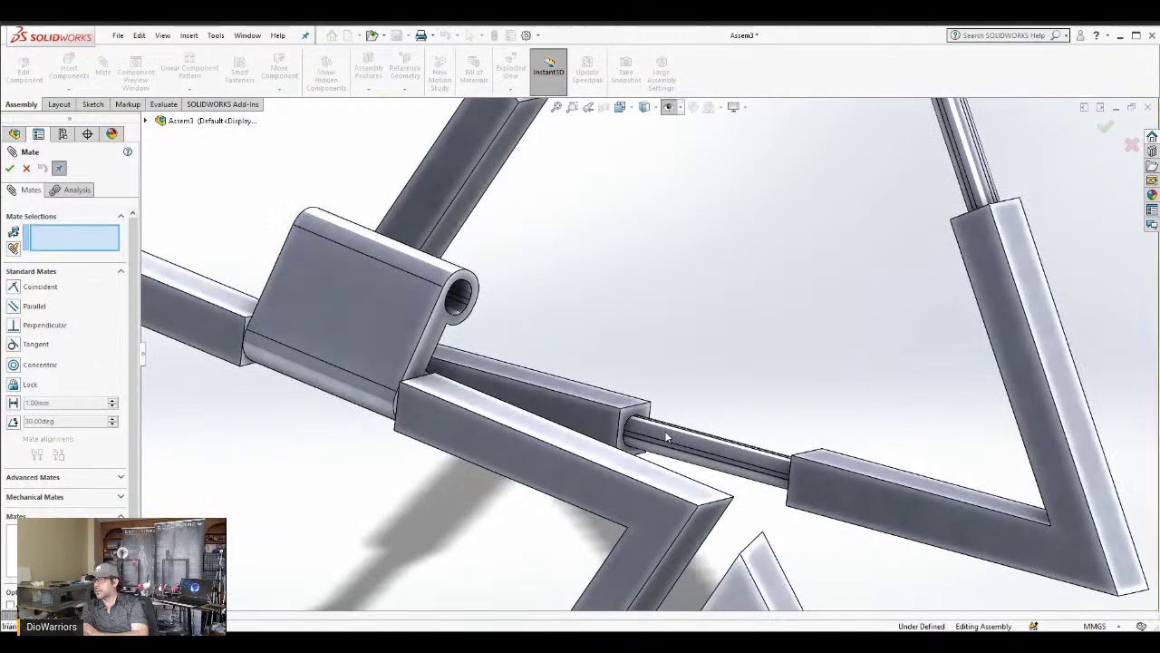
left_click(665, 433)
mouse_move(640, 407)
middle_mouse_down()
mouse_move(622, 378)
mouse_move(598, 380)
mouse_move(557, 335)
mouse_move(453, 292)
middle_mouse_up()
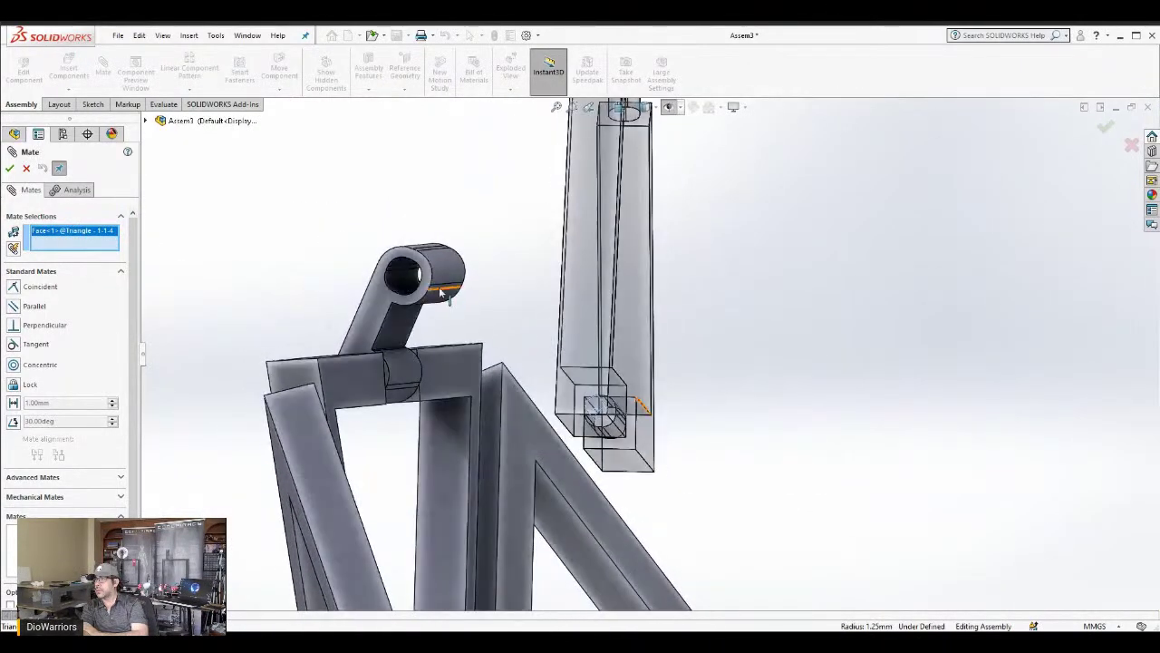
left_click(405, 274)
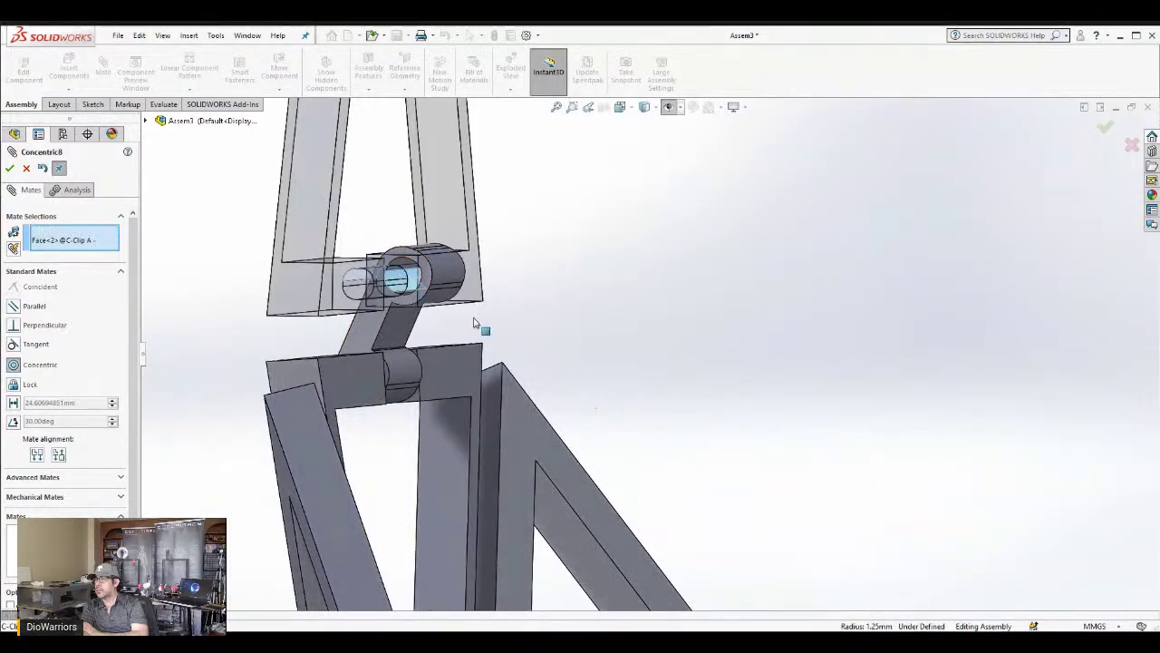
left_click(11, 168)
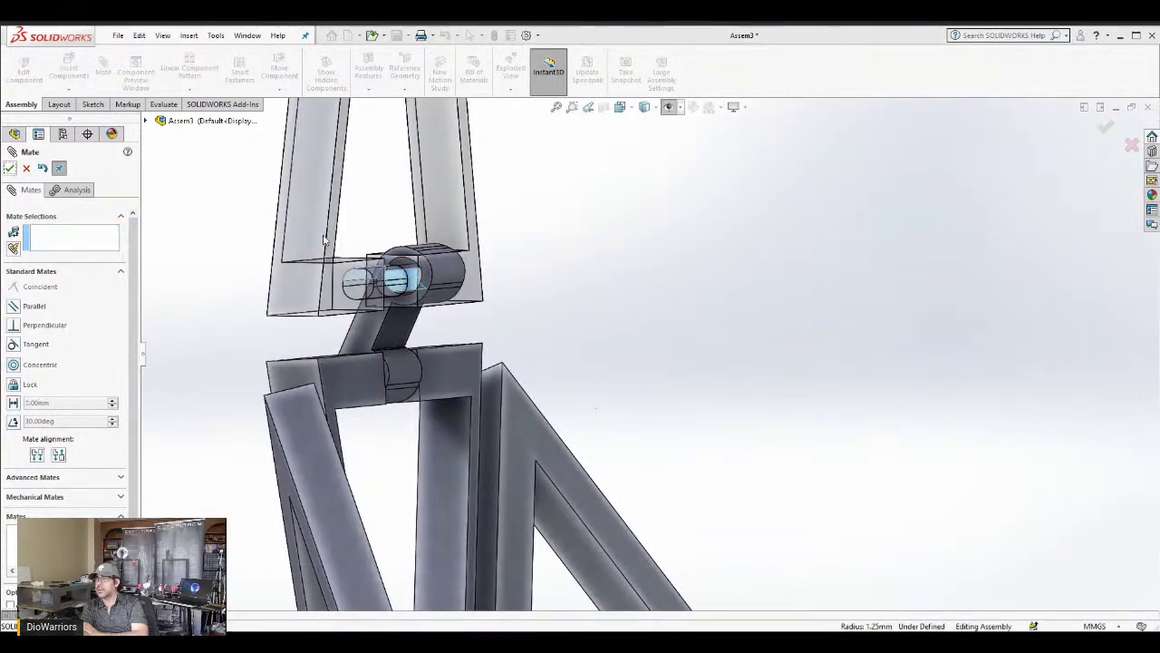
Add a 0.25 mm distance mate between the new triangle's arm end face and the C-clip's end face, flipping the dimension
middle_click_drag(386, 240, 215, 348)
left_click(349, 258)
left_click(13, 403)
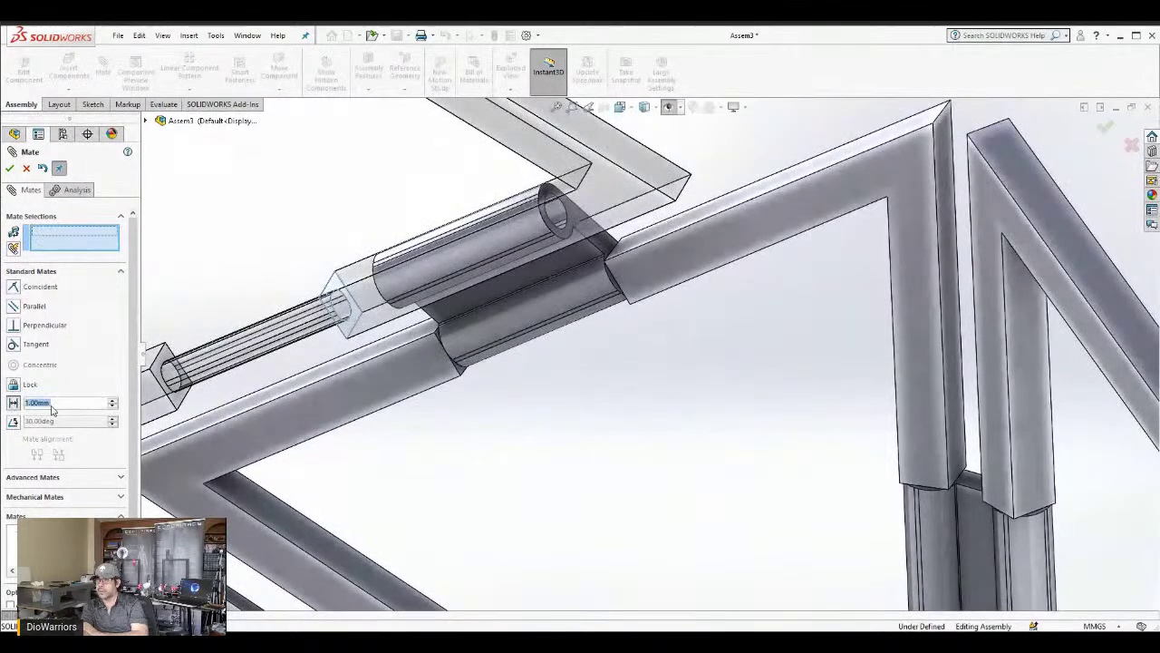
type("0.25")
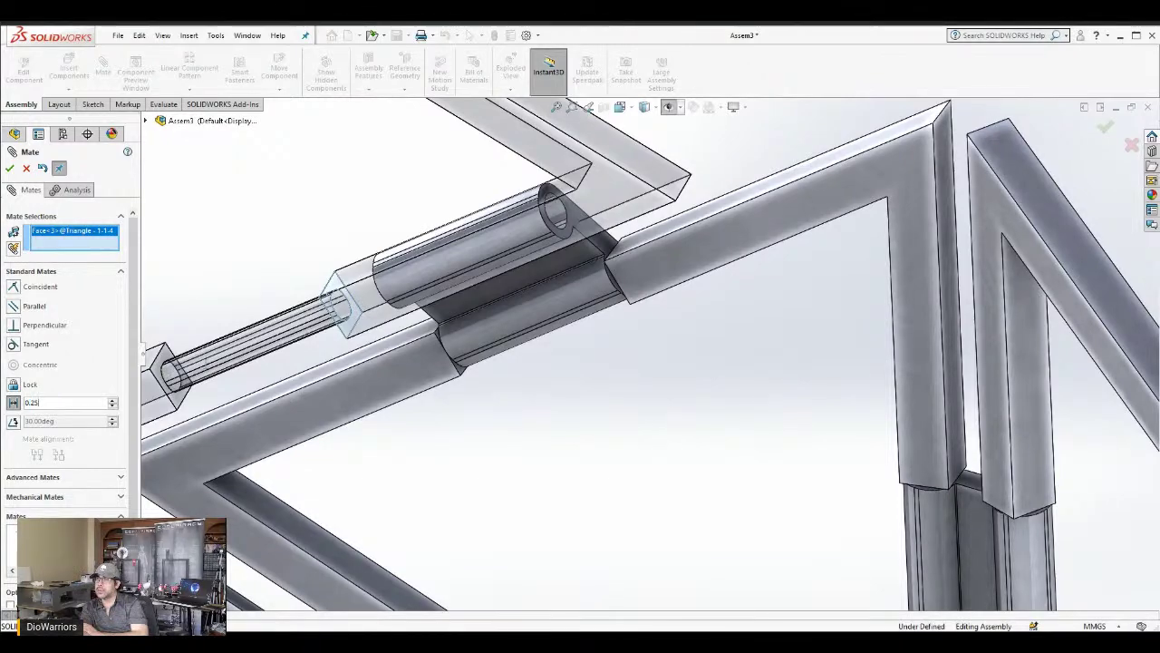
key("Return")
middle_click_drag(341, 347, 396, 310)
middle_click_drag(575, 235, 509, 269)
scroll(724, 186, "down", 1)
middle_click_drag(710, 201, 688, 227)
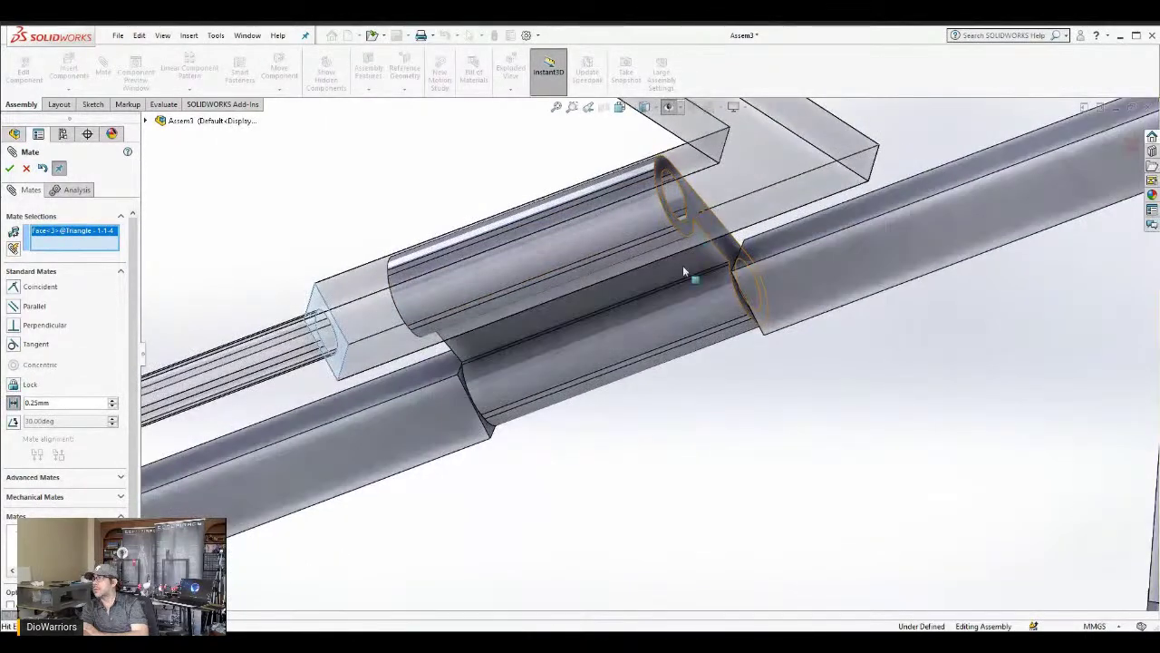
left_click(609, 283)
left_click(27, 420)
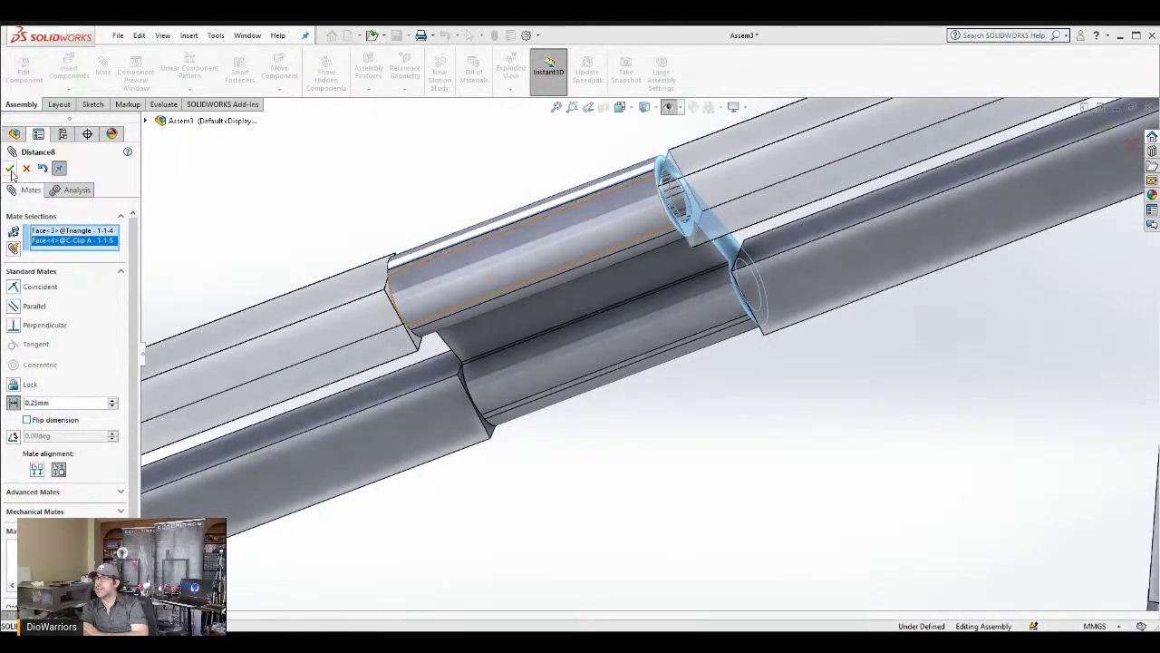
left_click(10, 168)
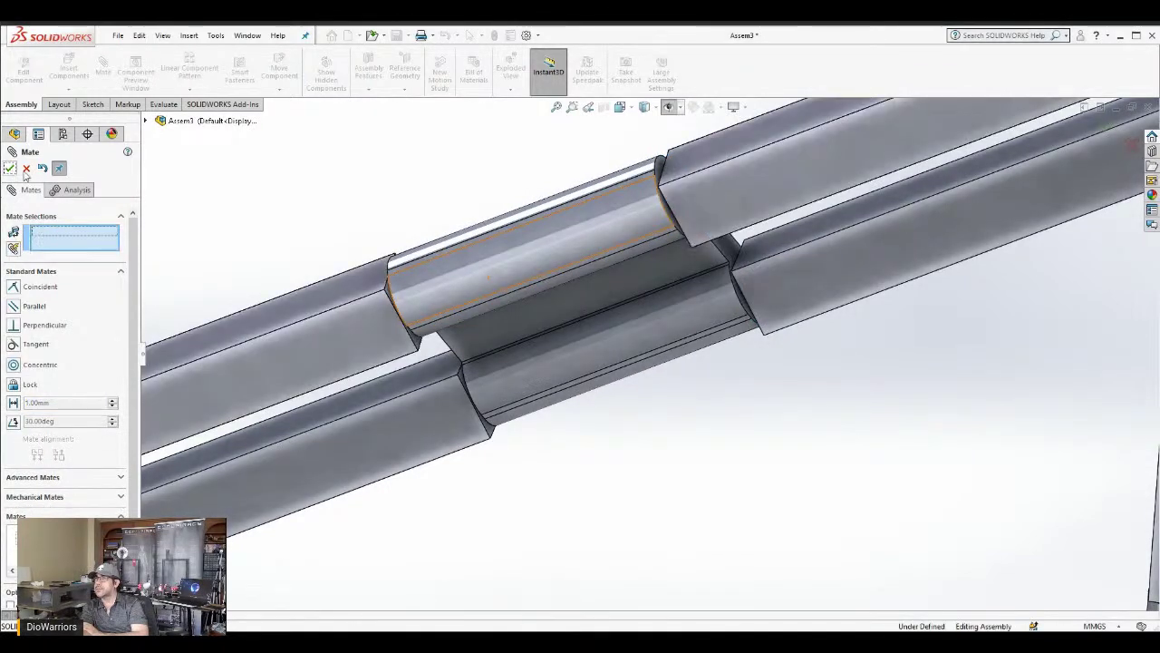
key("Escape")
Swing the new top triangle about its hinge and shift the C-clip joining it to the triangle below
scroll(284, 237, "up", 3)
scroll(435, 303, "up", 3)
middle_click_drag(435, 302, 570, 247)
scroll(593, 269, "up", 5)
middle_click_drag(600, 359, 605, 305)
left_click(536, 368)
left_click_drag(536, 368, 599, 226)
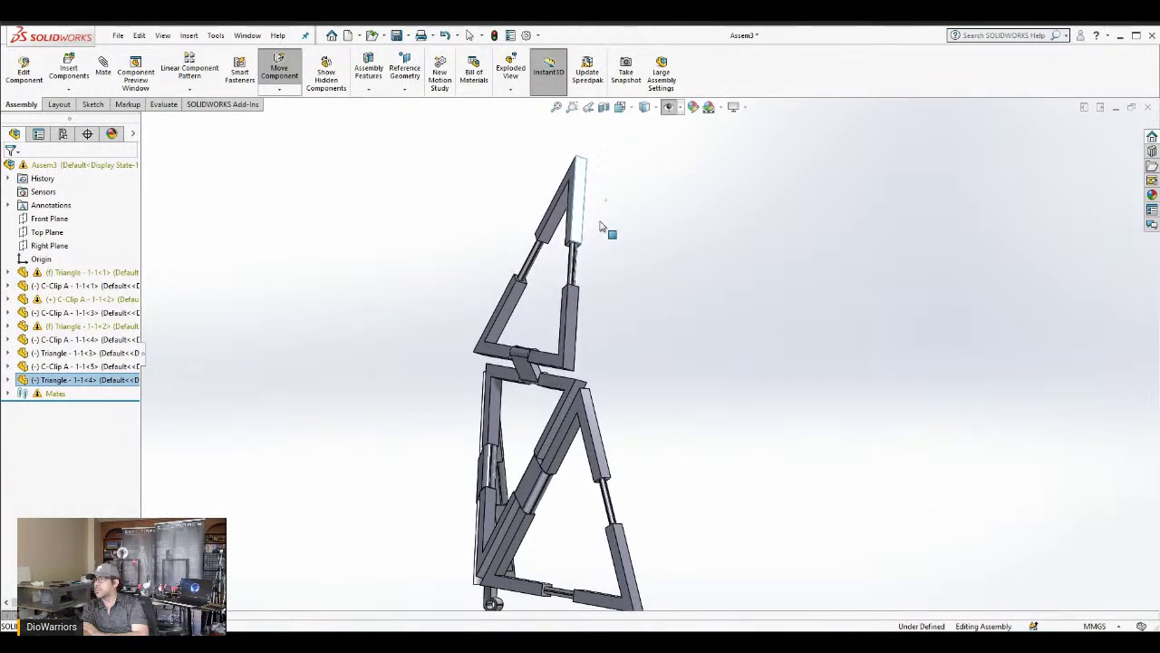
left_click(522, 358)
left_click_drag(533, 364, 553, 361)
left_click(617, 348)
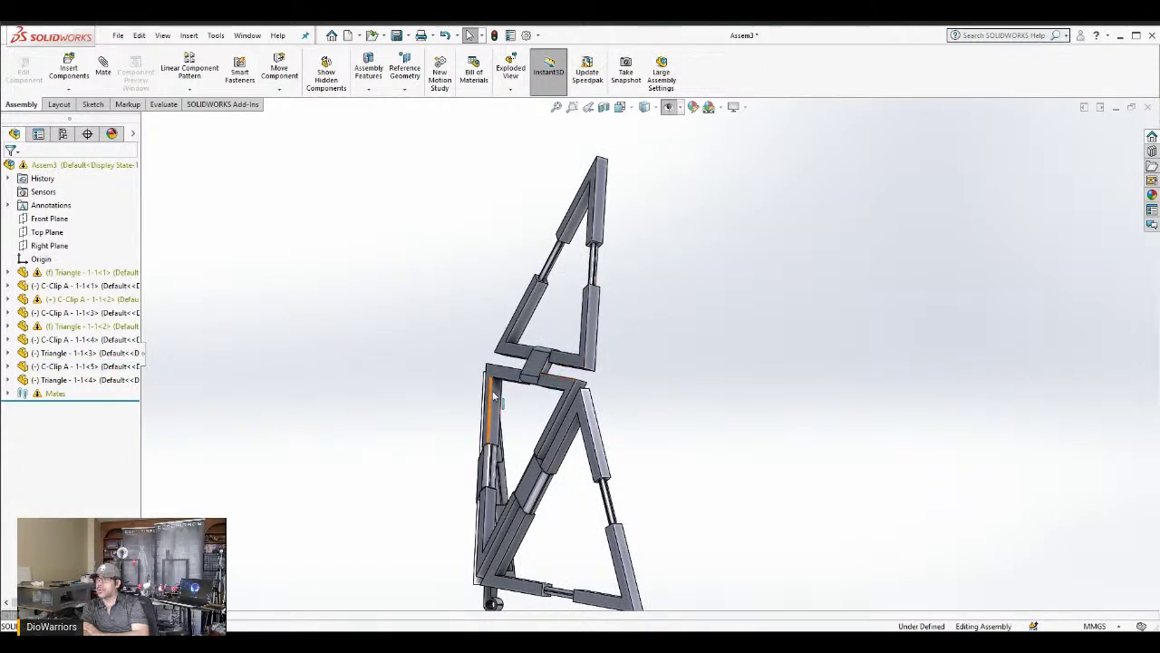
Fix the C-clip under the top triangle in place and swing that triangle about it
left_click(535, 372)
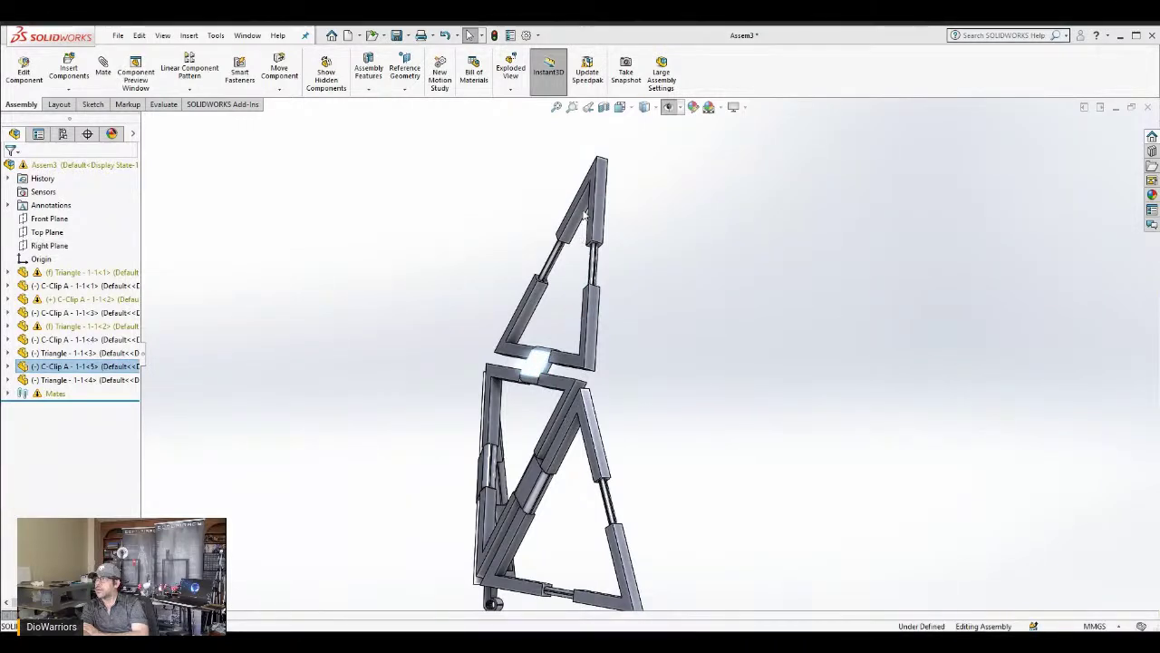
left_click(515, 202)
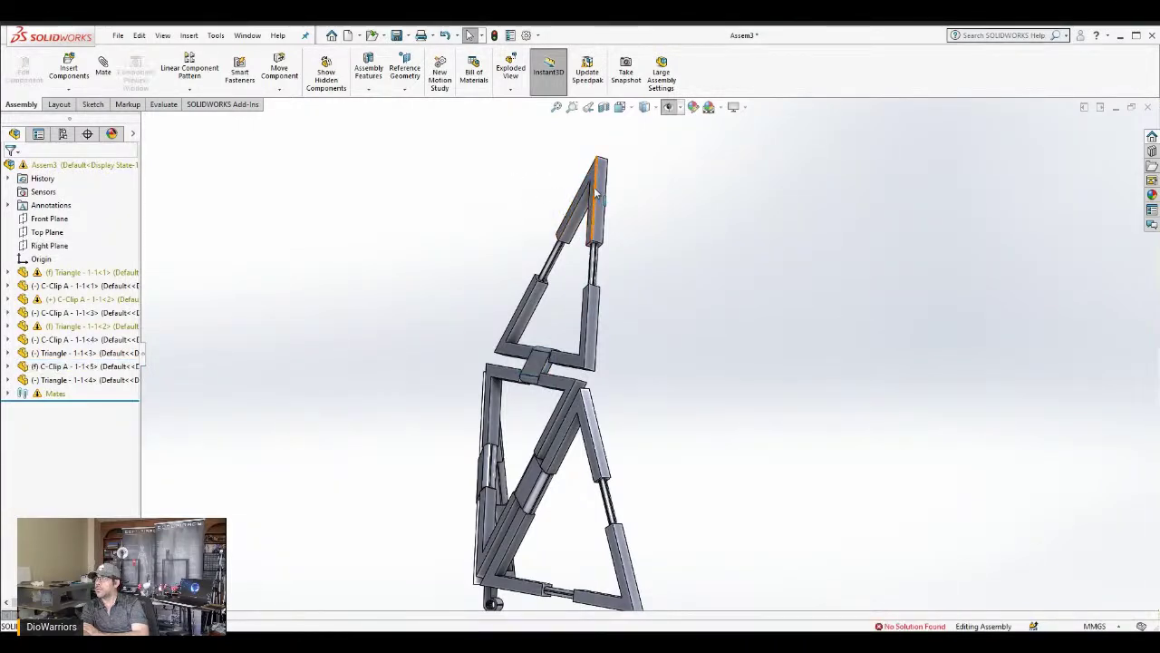
left_click_drag(608, 194, 659, 239)
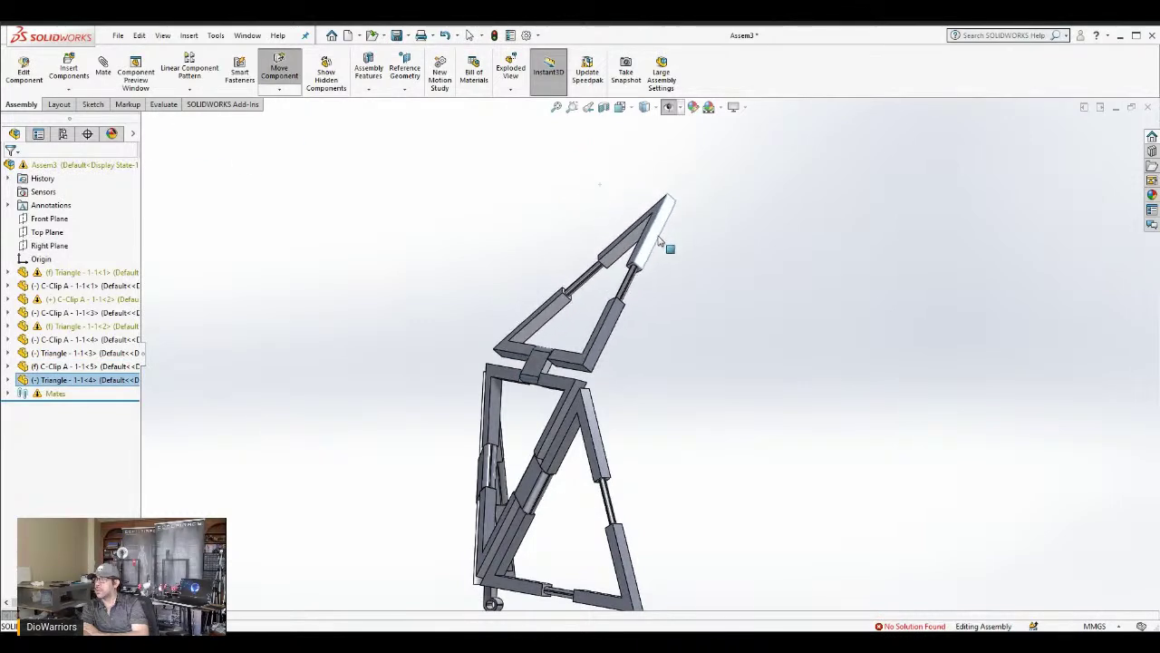
Examine the linked triangles as a whole and the gap at the corner where the top and lower triangles meet
scroll(643, 396, "up", 3)
middle_click_drag(643, 399, 678, 435)
left_click(743, 384)
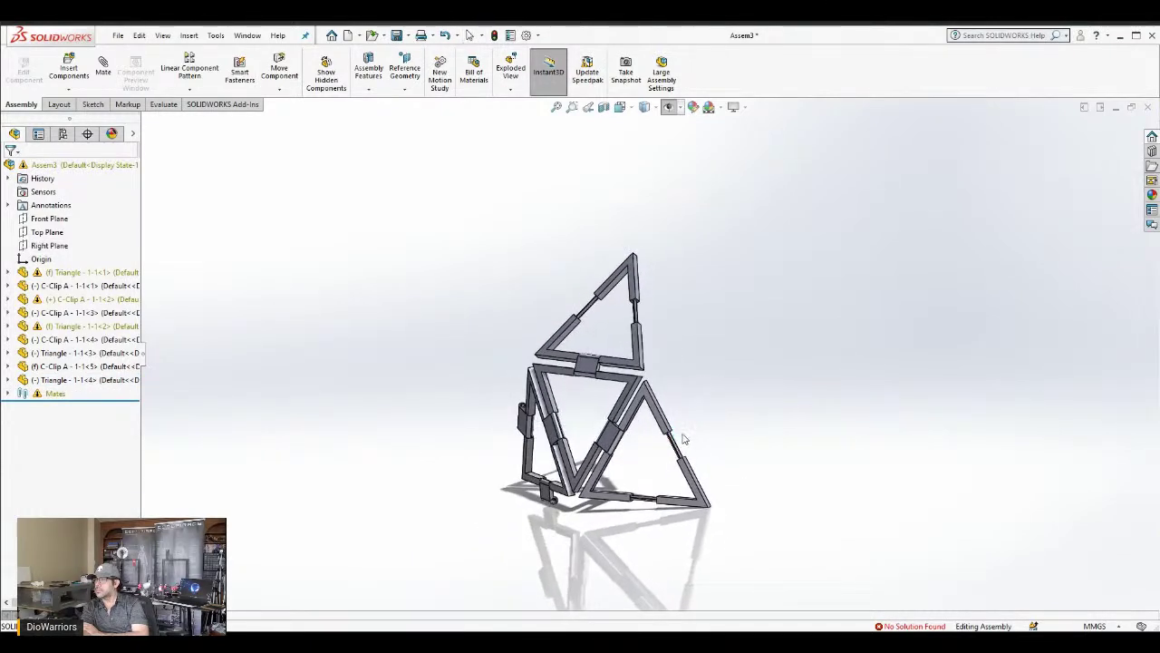
scroll(701, 417, "up", 3)
scroll(699, 418, "down", 2)
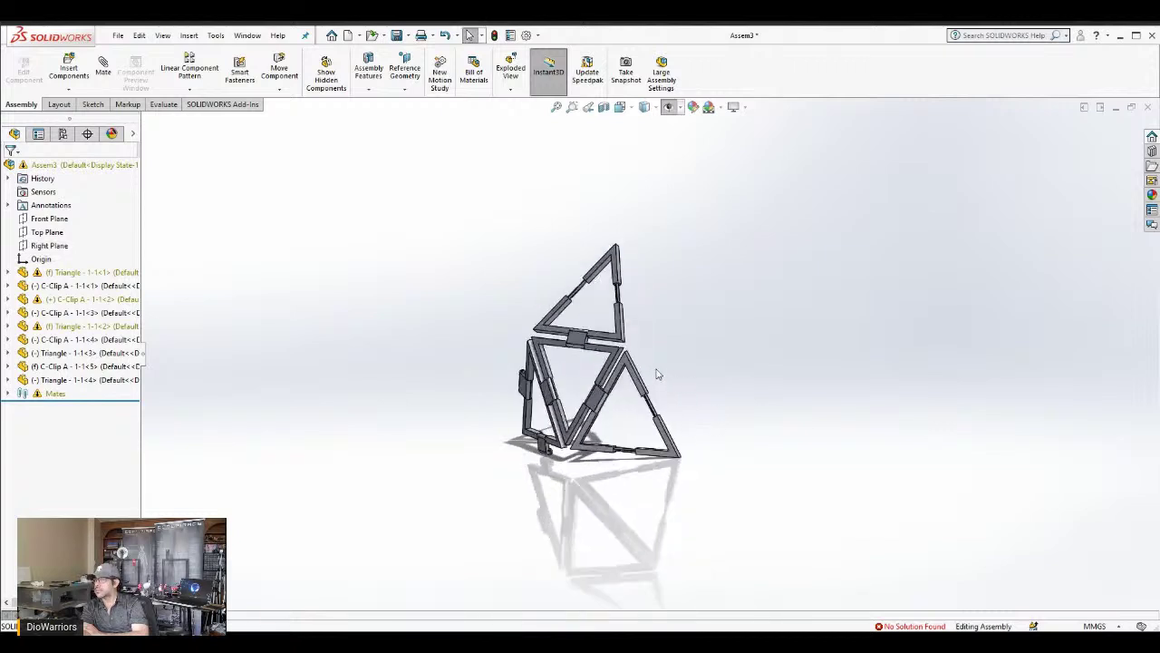
scroll(658, 374, "down", 3)
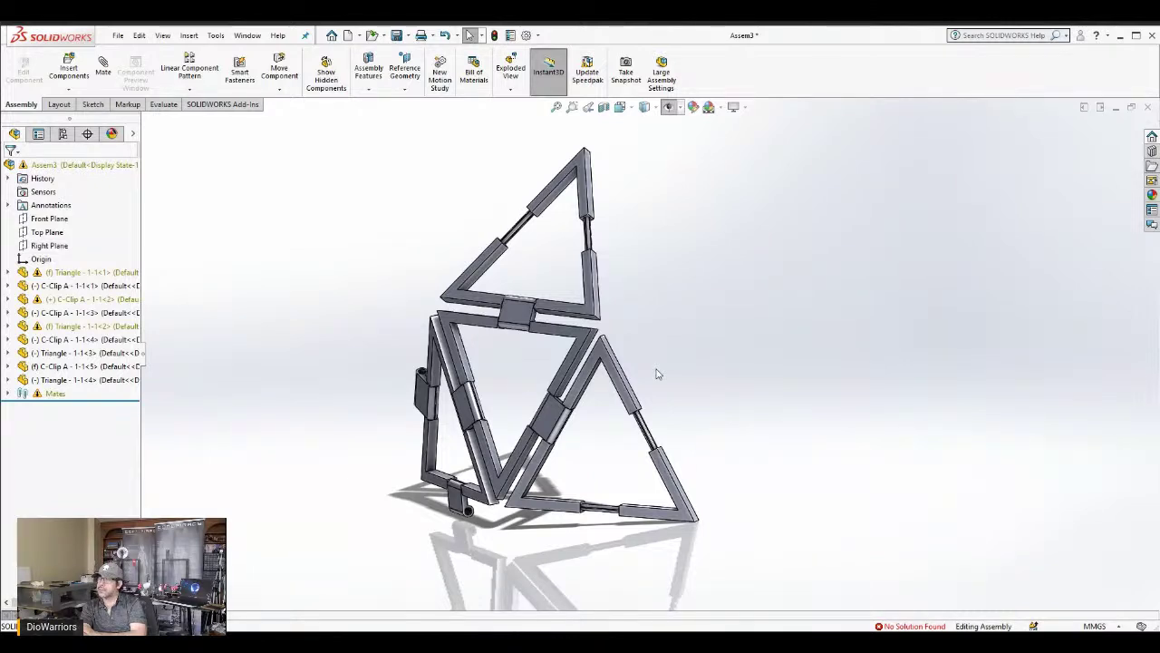
scroll(627, 322, "down", 4)
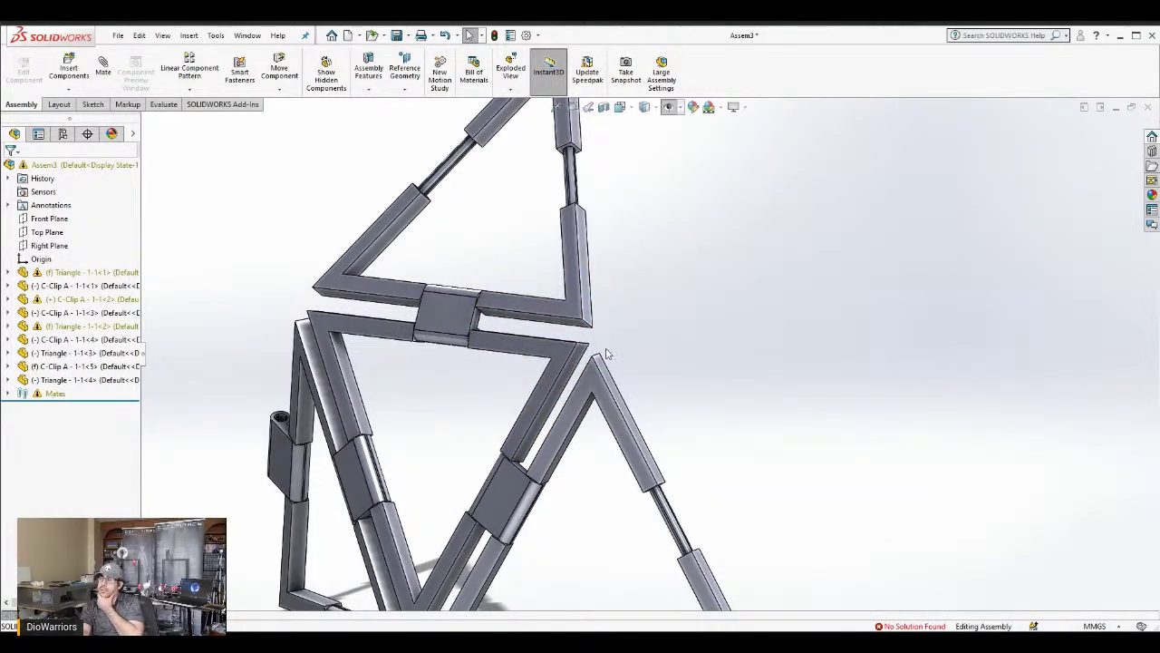
scroll(607, 354, "up", 5)
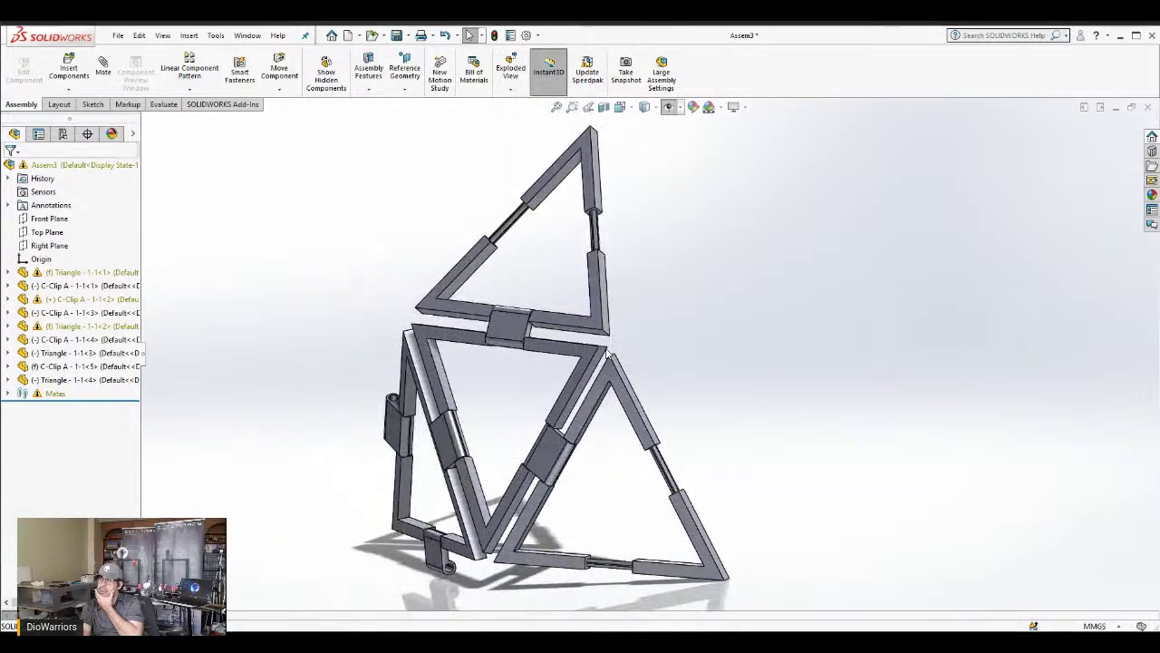
scroll(675, 390, "down", 2)
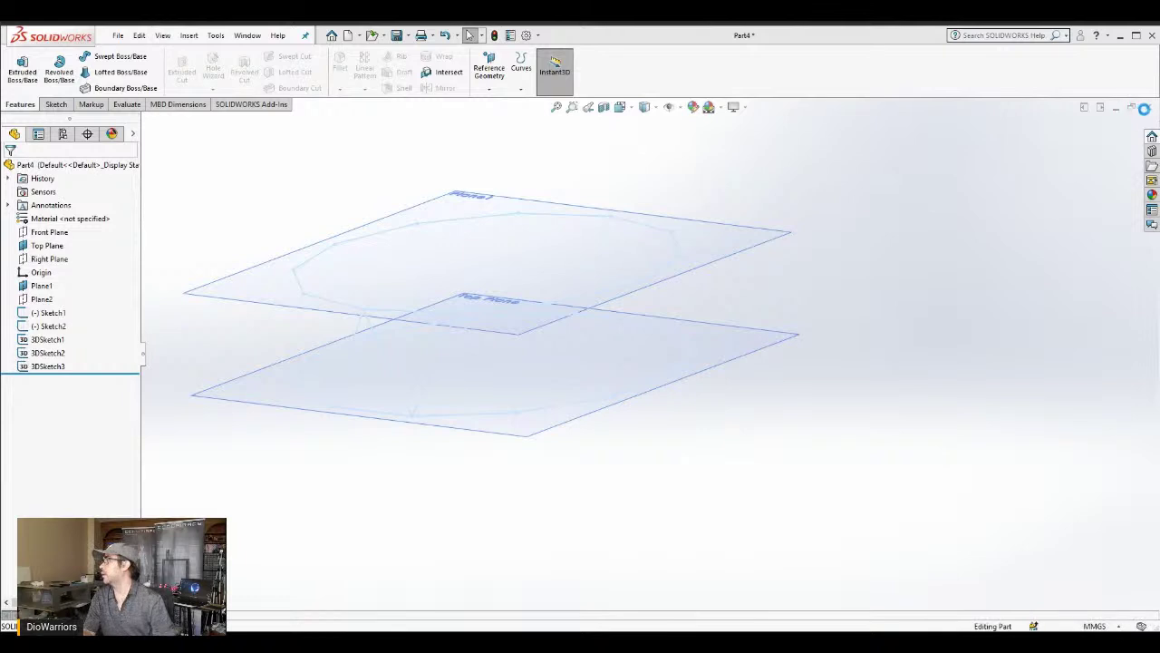
Switch to Assembly - Geodesic 1 and insert another C-Clip A - 1-1 beside the open outer side of the lower triangle
key("ctrl+Tab")
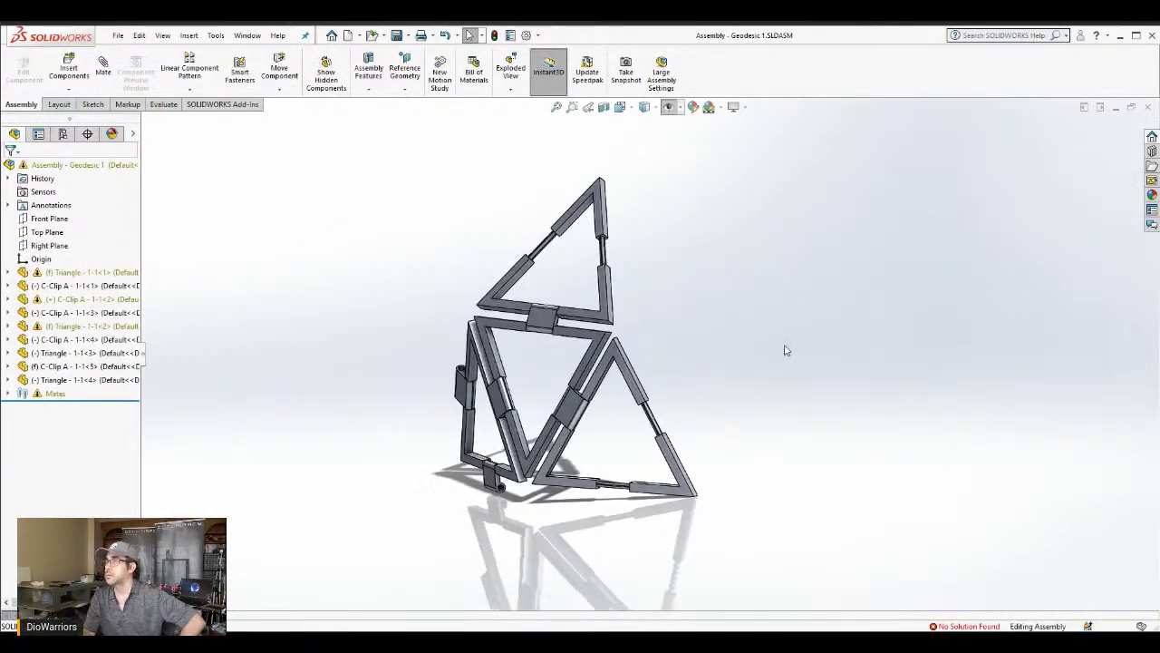
middle_click_drag(687, 393, 762, 397)
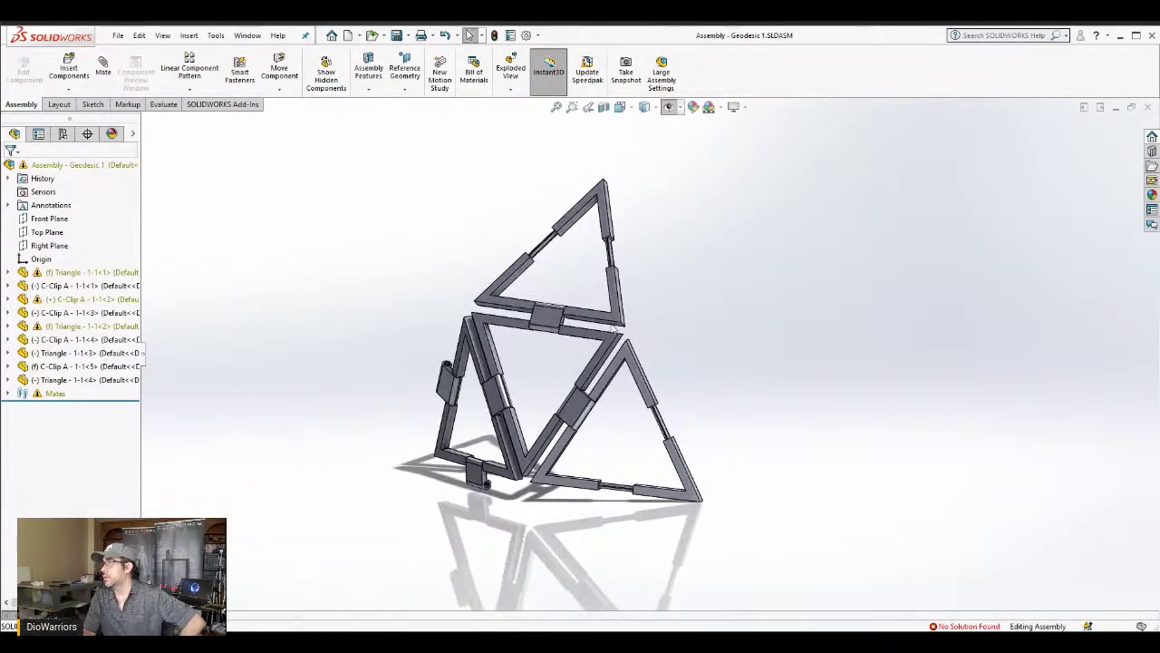
left_click(70, 66)
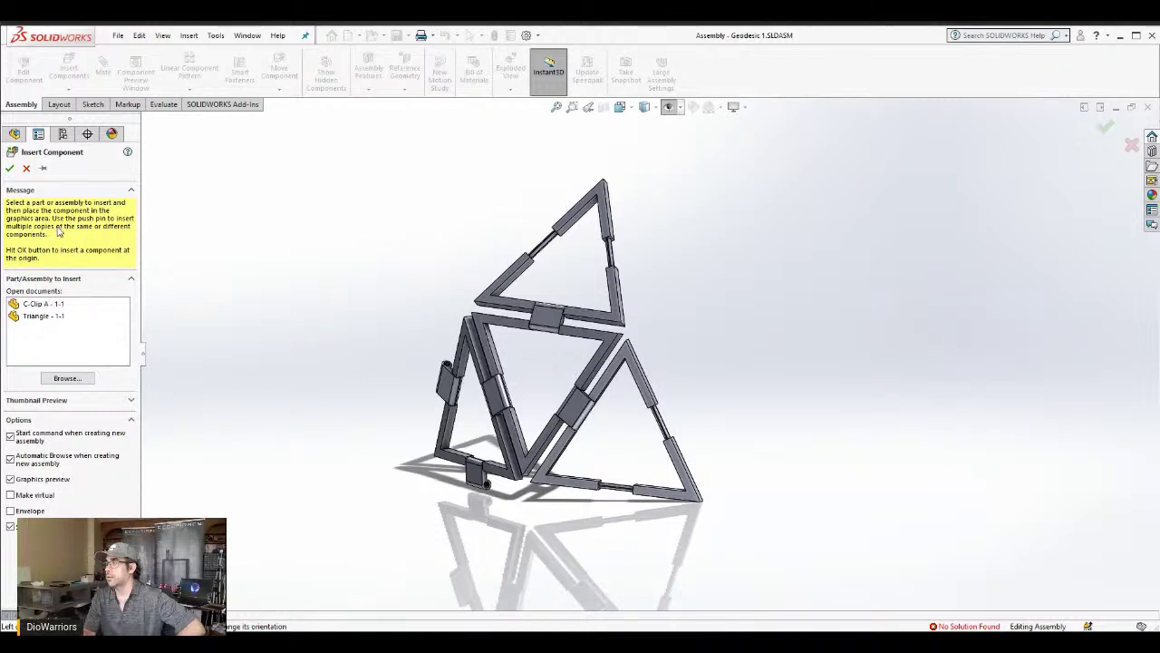
left_click(40, 305)
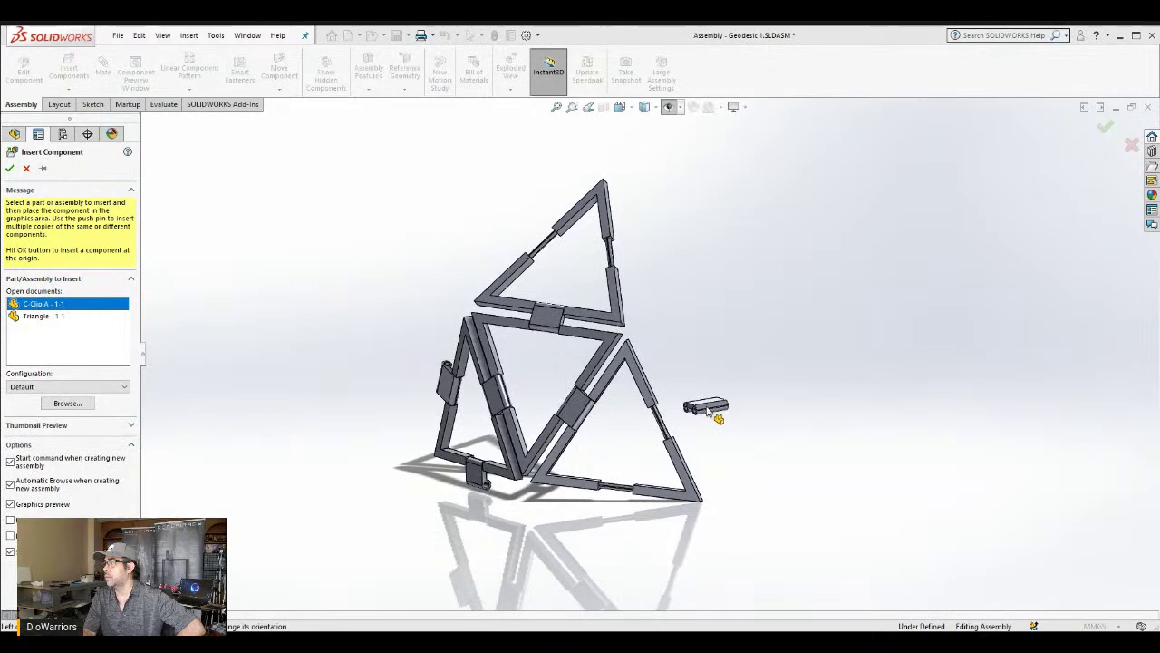
left_click(708, 410)
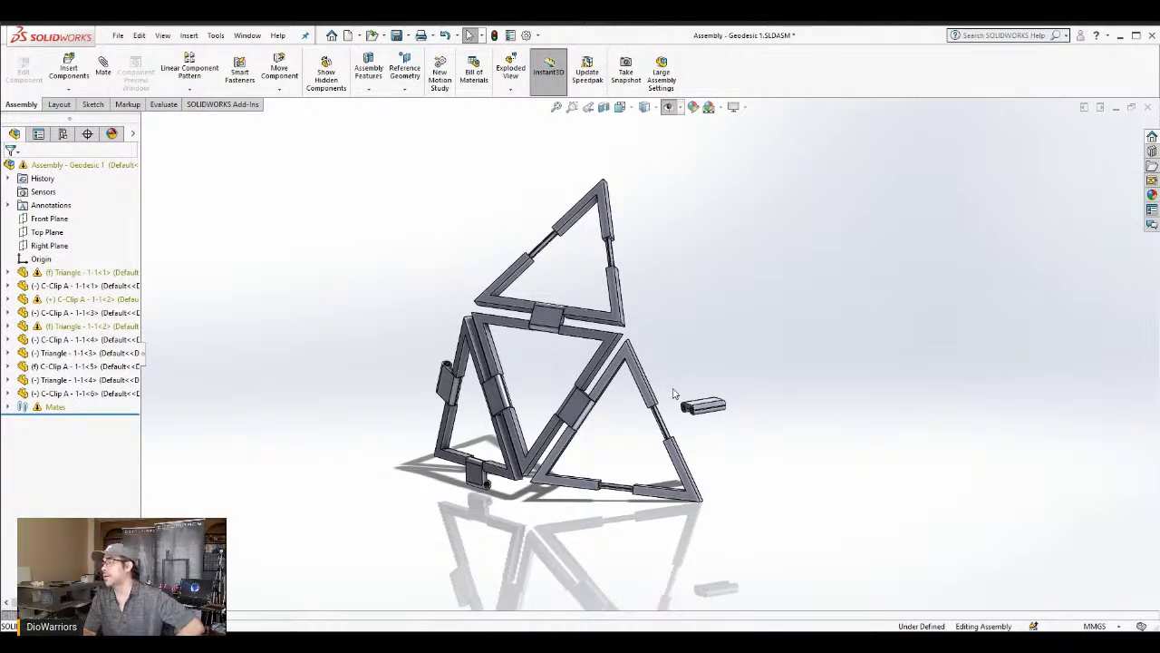
Rotate the new C-clip upright so its bores run roughly along the lower triangle's open side
middle_click_drag(673, 392, 655, 445)
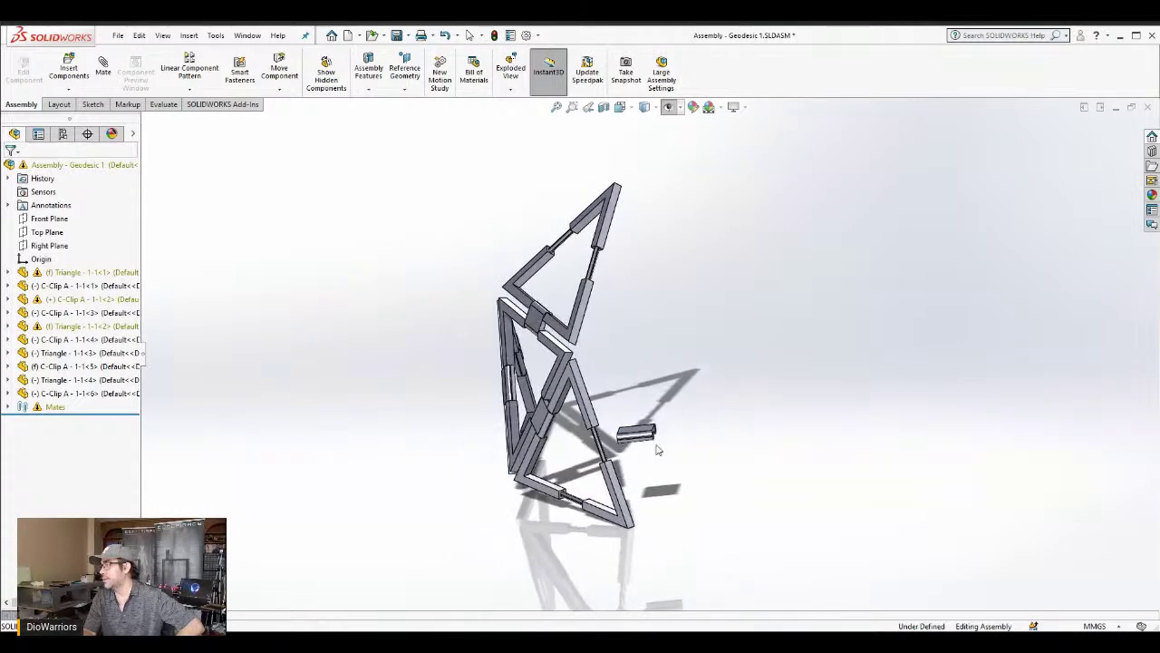
scroll(650, 439, "down", 2)
scroll(636, 423, "down", 1)
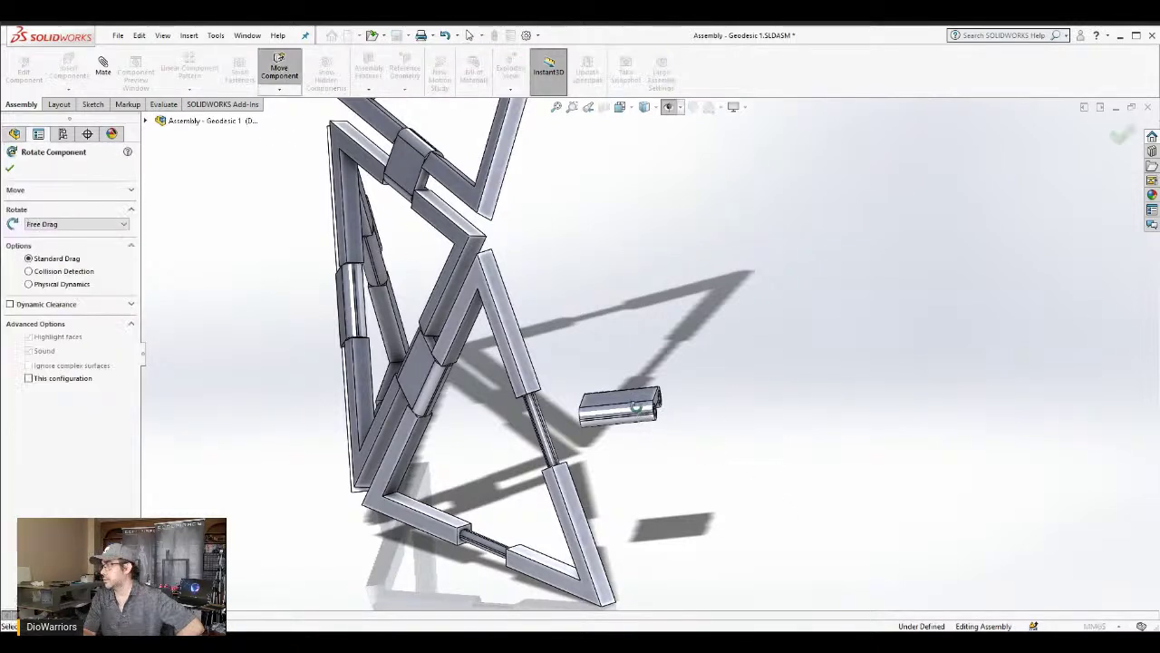
right_click_drag(641, 409, 635, 465)
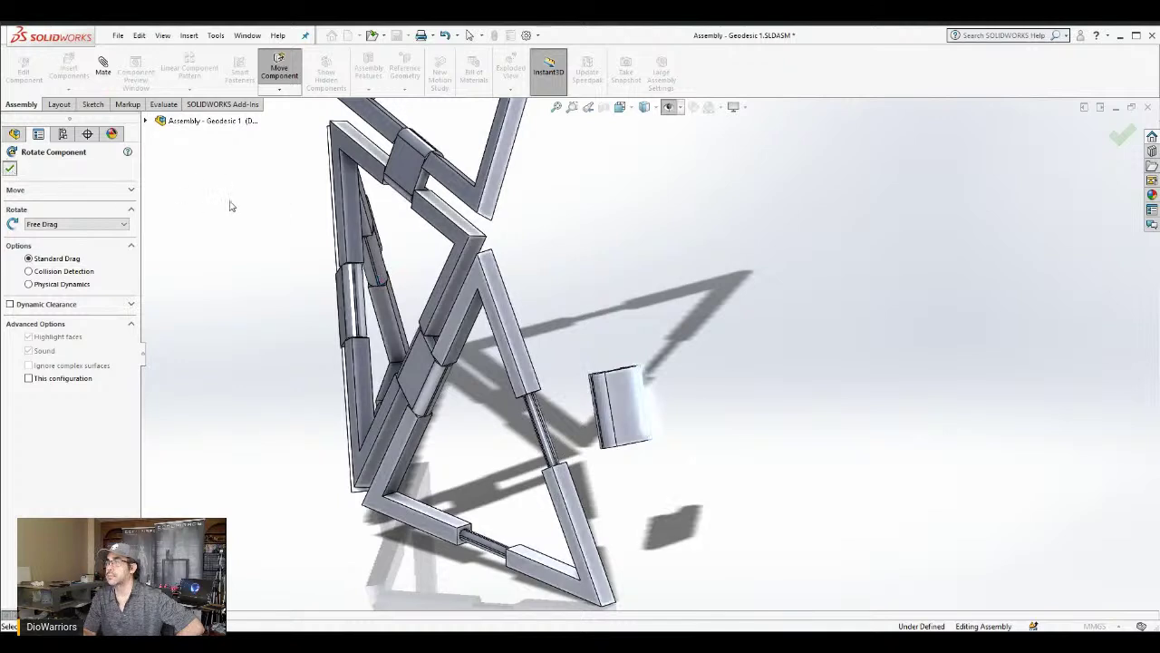
key("Escape")
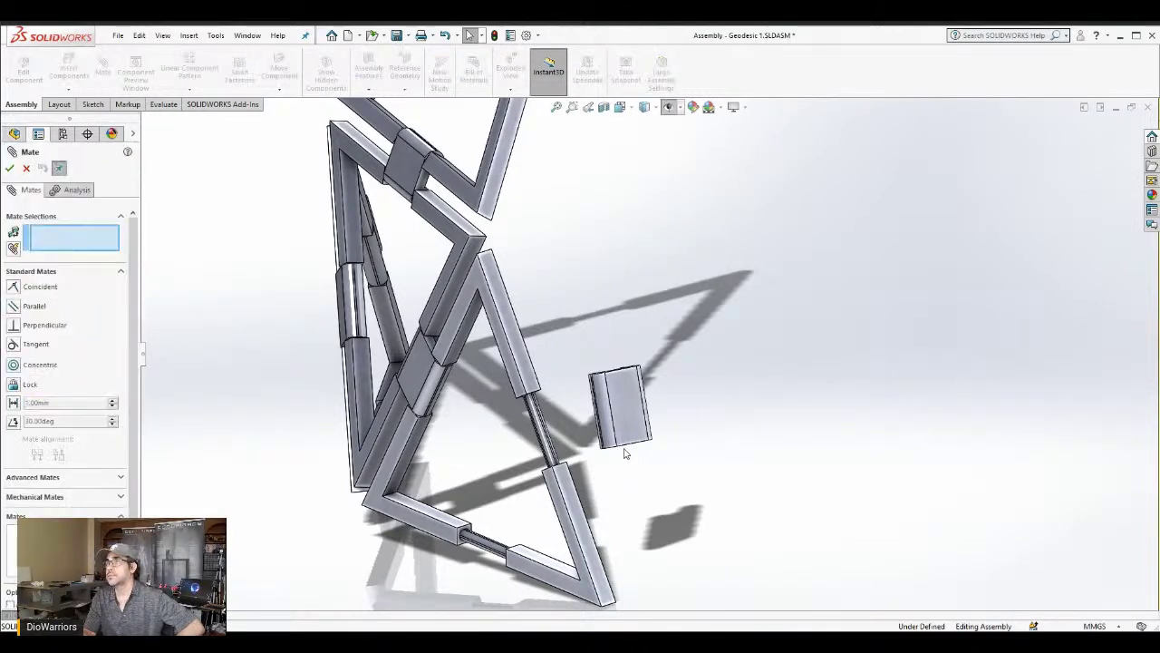
Add a 0.25 mm distance mate with flipped dimension between the end face of the lower triangle's open-side notch and the new C-clip's end face
scroll(623, 453, "down", 3)
middle_click_drag(529, 404, 499, 446)
left_click(489, 440)
left_click(13, 403)
type("0.2")
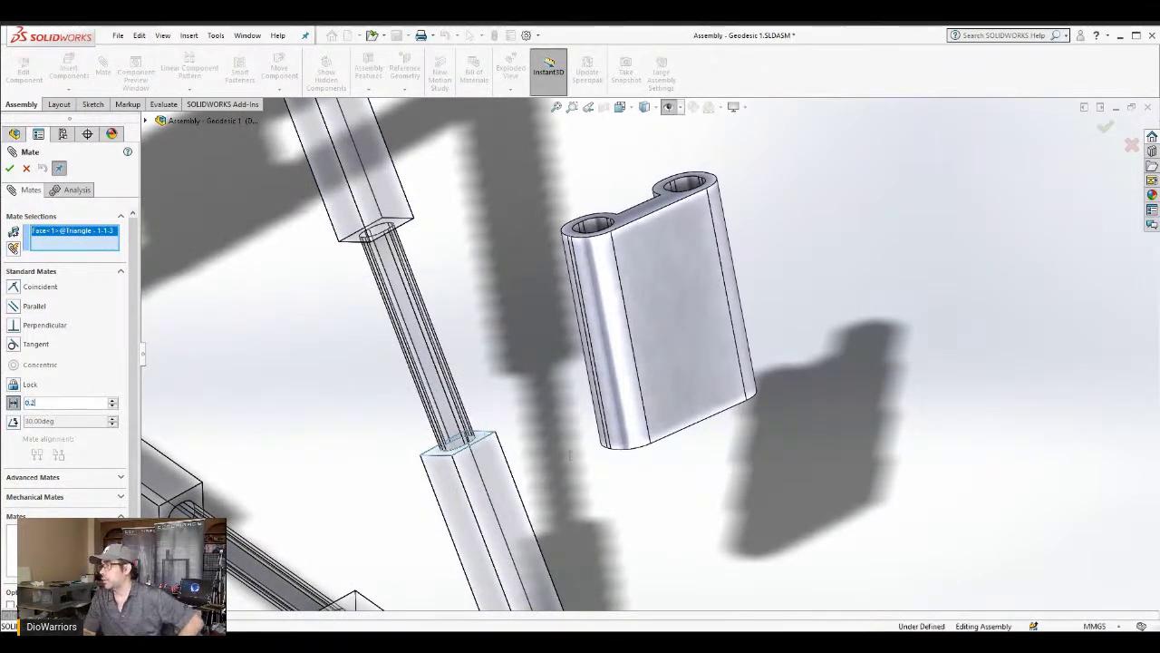
type("5")
key("Return")
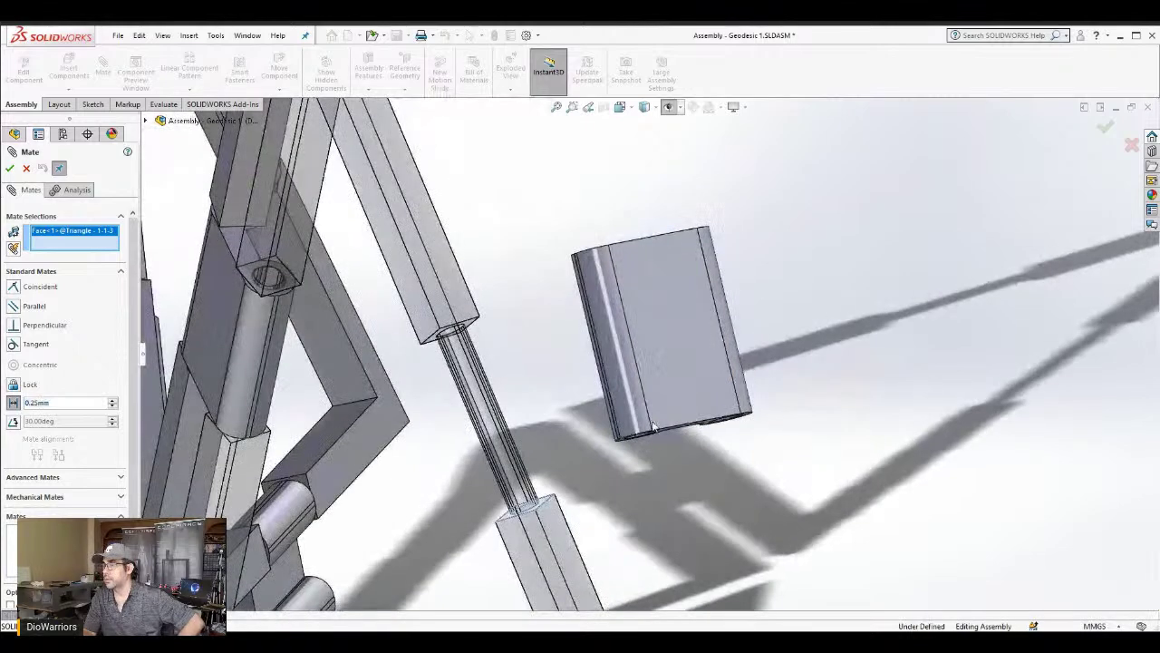
middle_click_drag(650, 419, 678, 438)
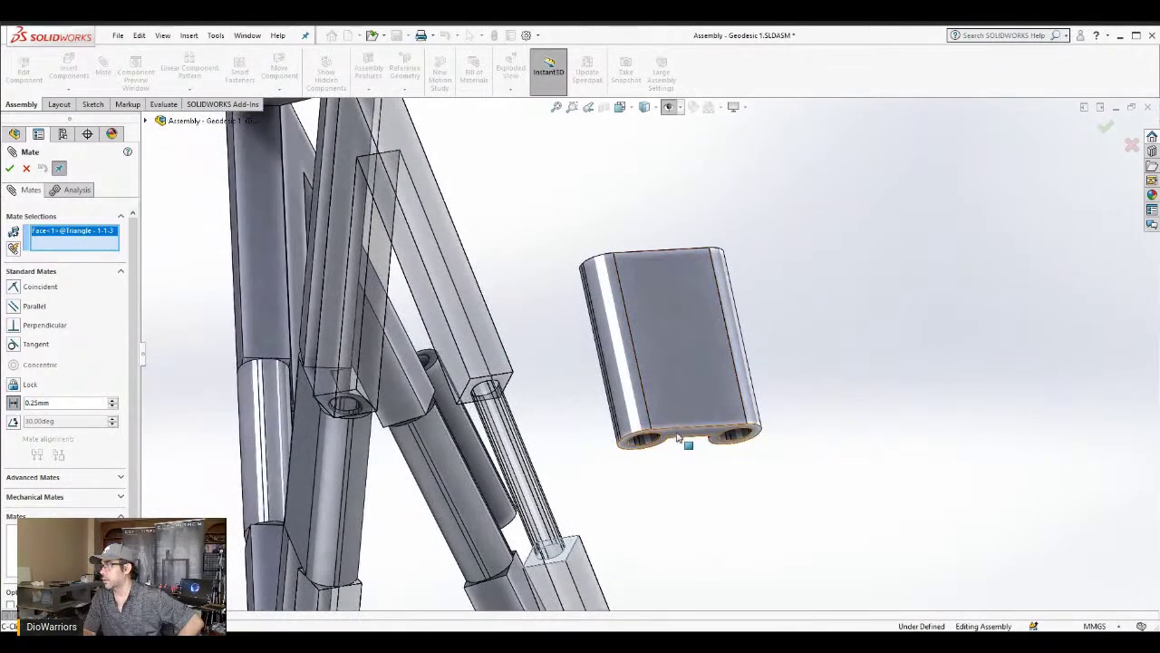
left_click(678, 438)
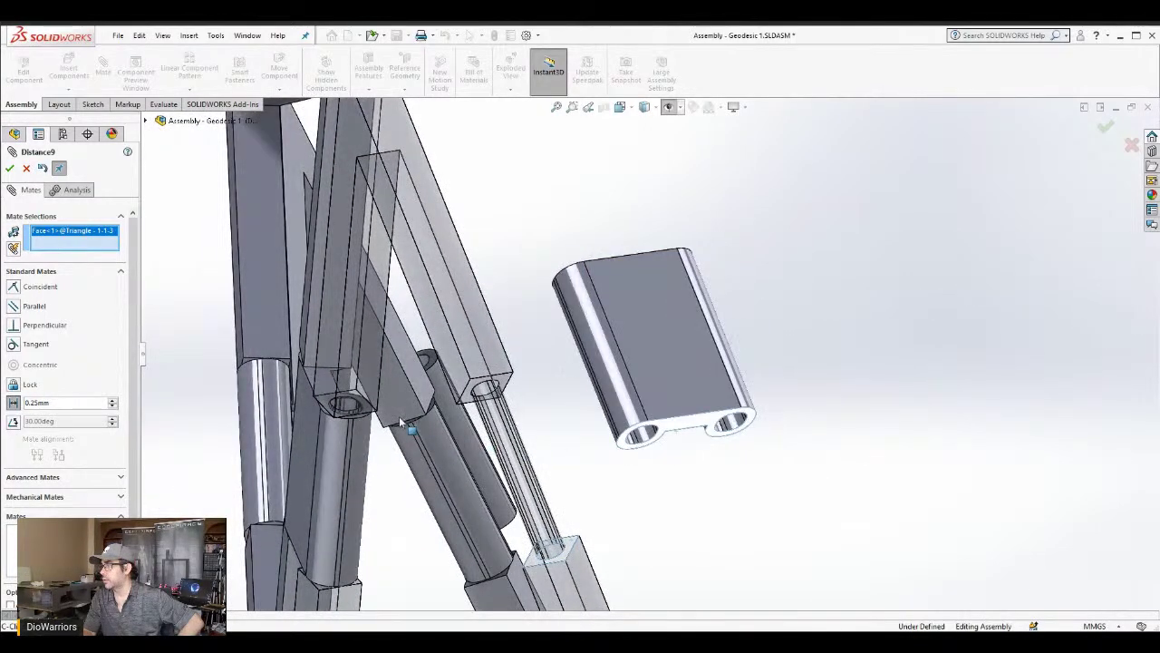
left_click(26, 419)
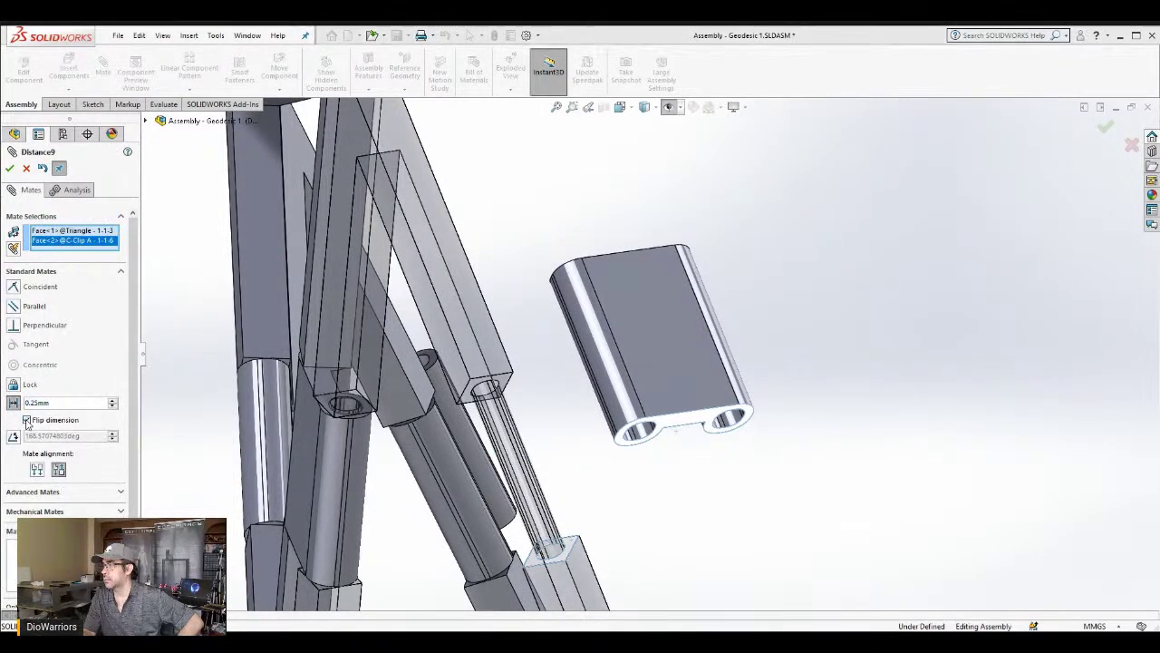
left_click(11, 169)
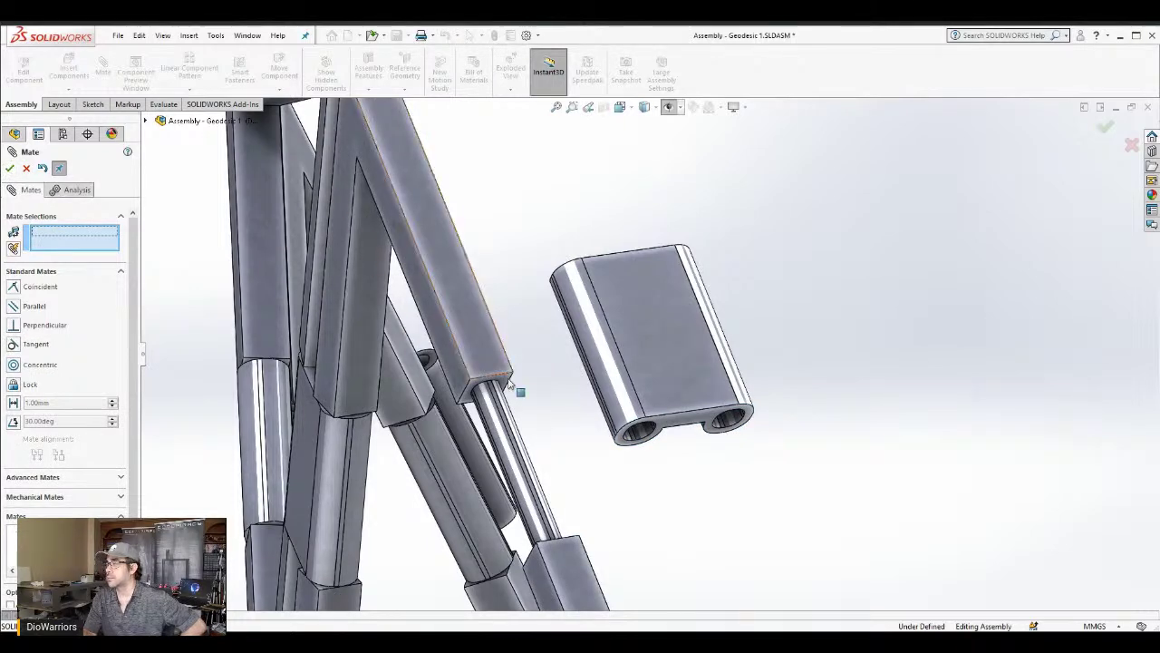
Mate one bore of the new C-clip concentric with the round rod on the lower triangle's open side
middle_click_drag(637, 473, 626, 383)
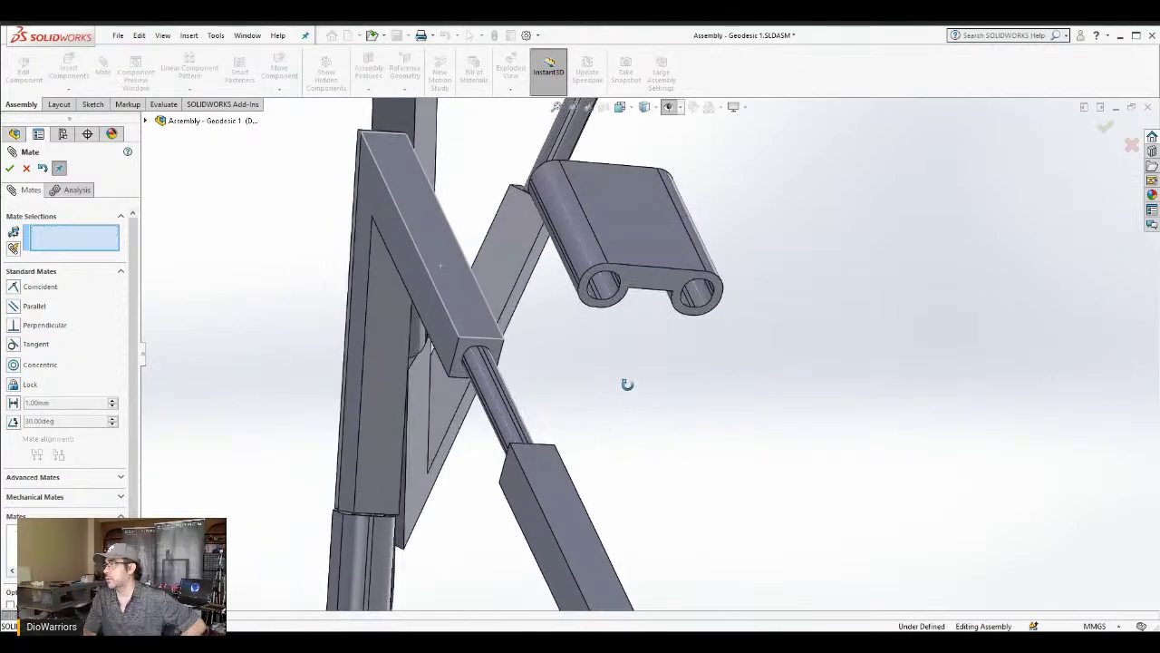
middle_click_drag(646, 266, 664, 236)
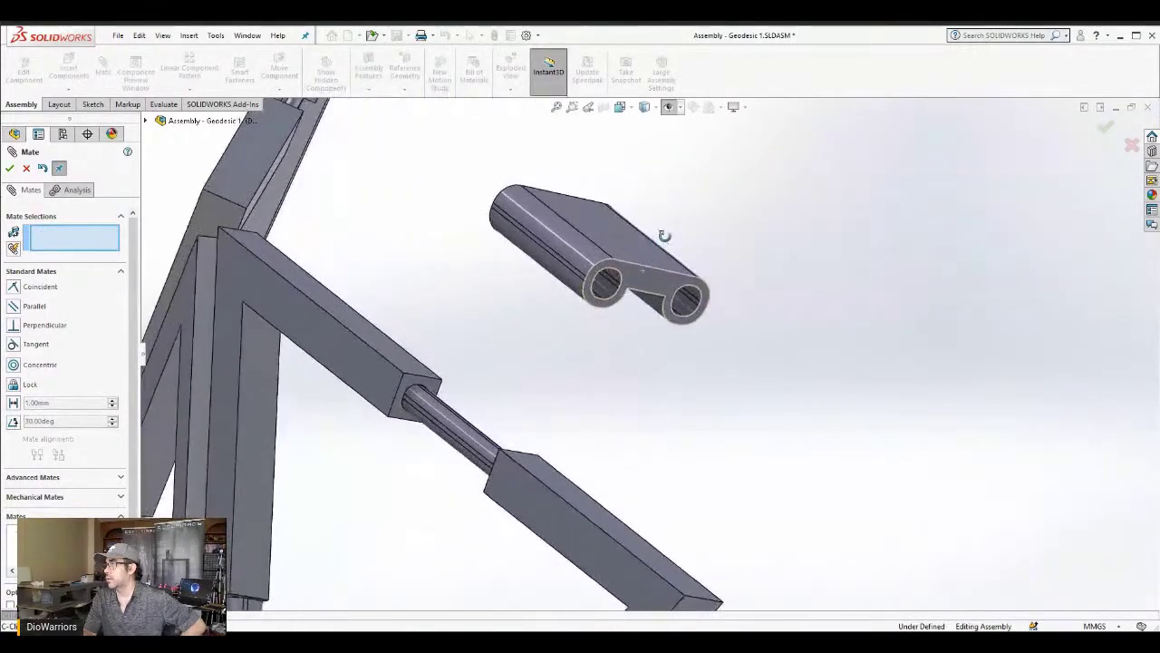
middle_click_drag(616, 283, 556, 197)
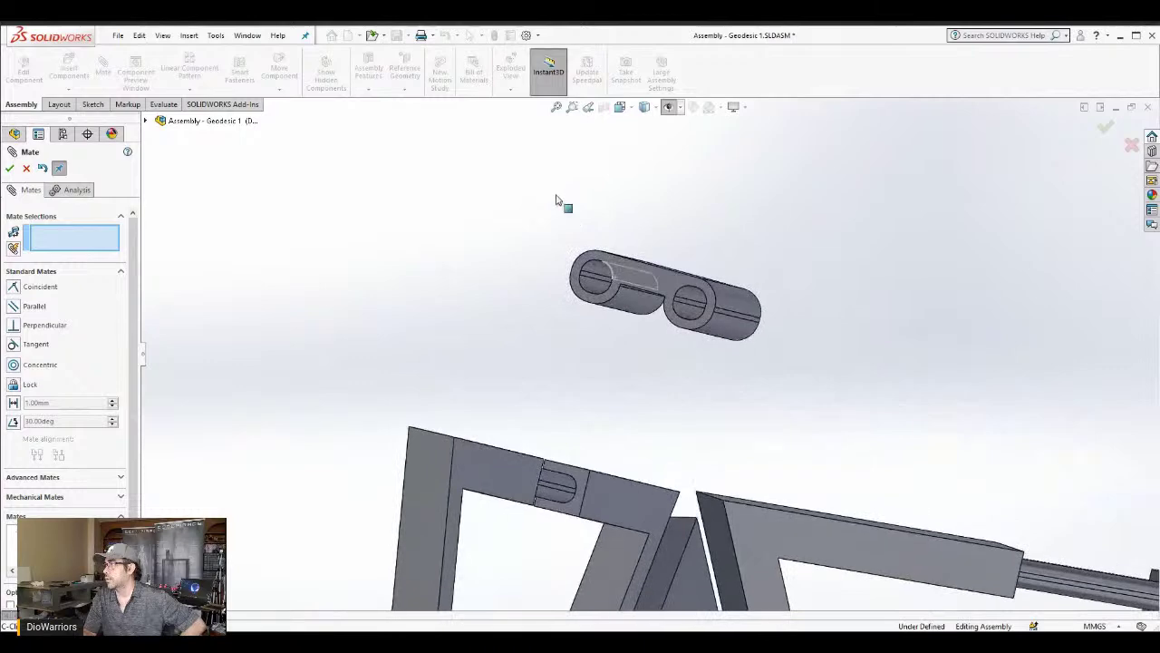
left_click(593, 258)
middle_click_drag(513, 244, 522, 316)
scroll(536, 322, "up", 6)
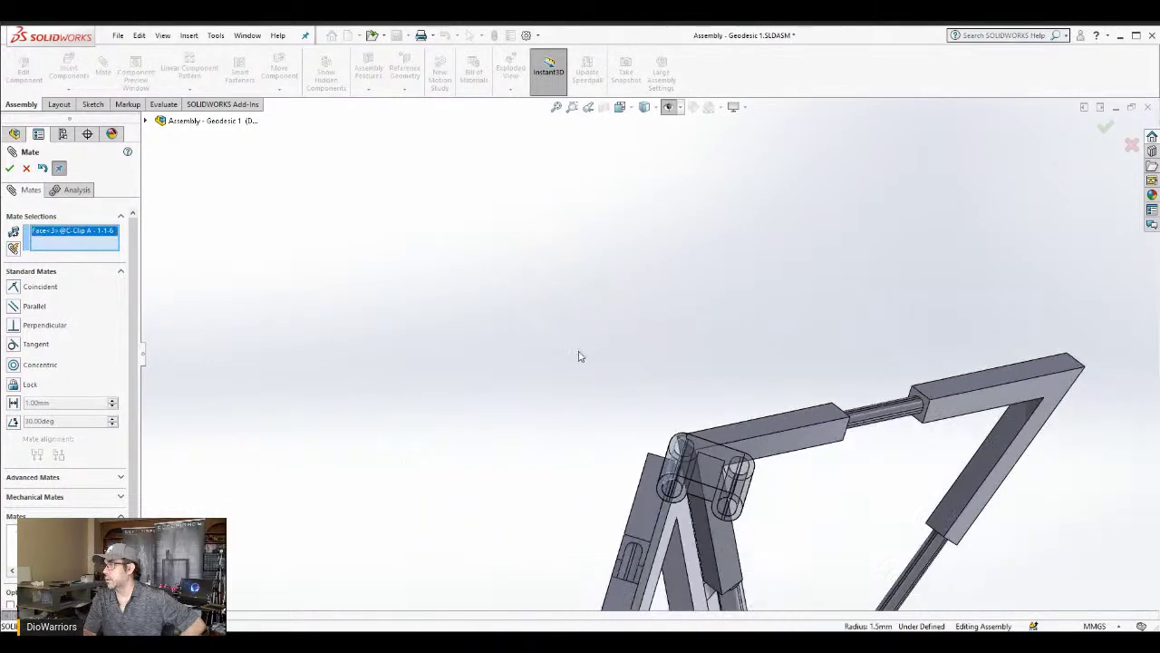
scroll(665, 498, "down", 5)
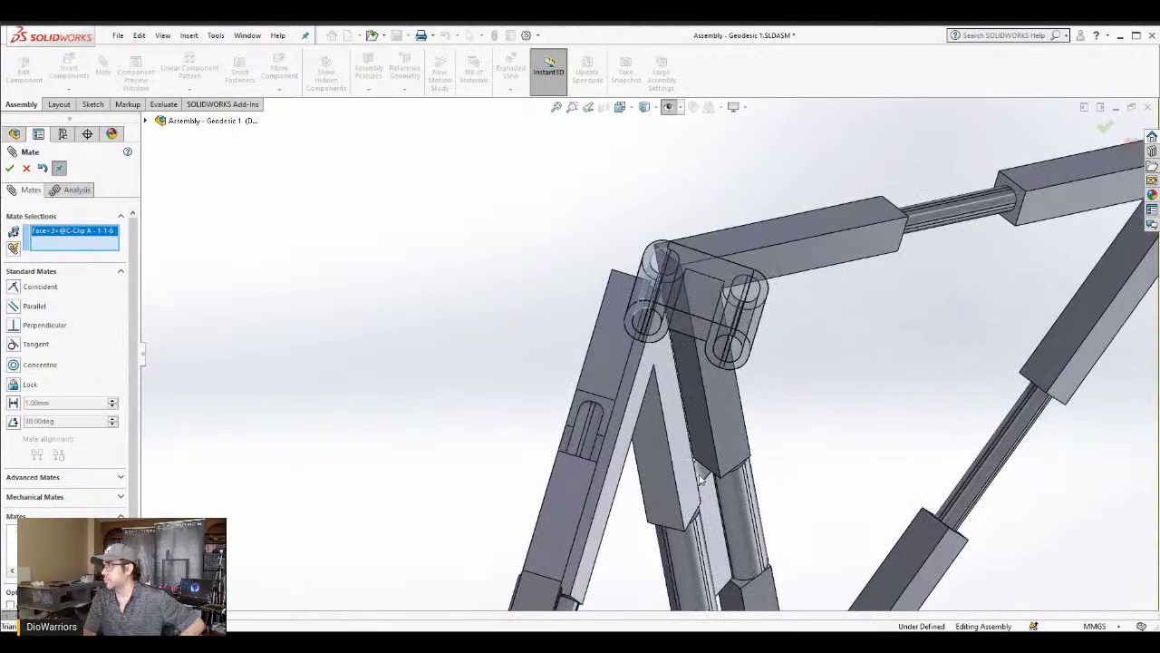
middle_click_drag(699, 480, 1078, 491)
scroll(797, 489, "up", 5)
scroll(783, 464, "down", 3)
middle_click_drag(763, 433, 737, 425)
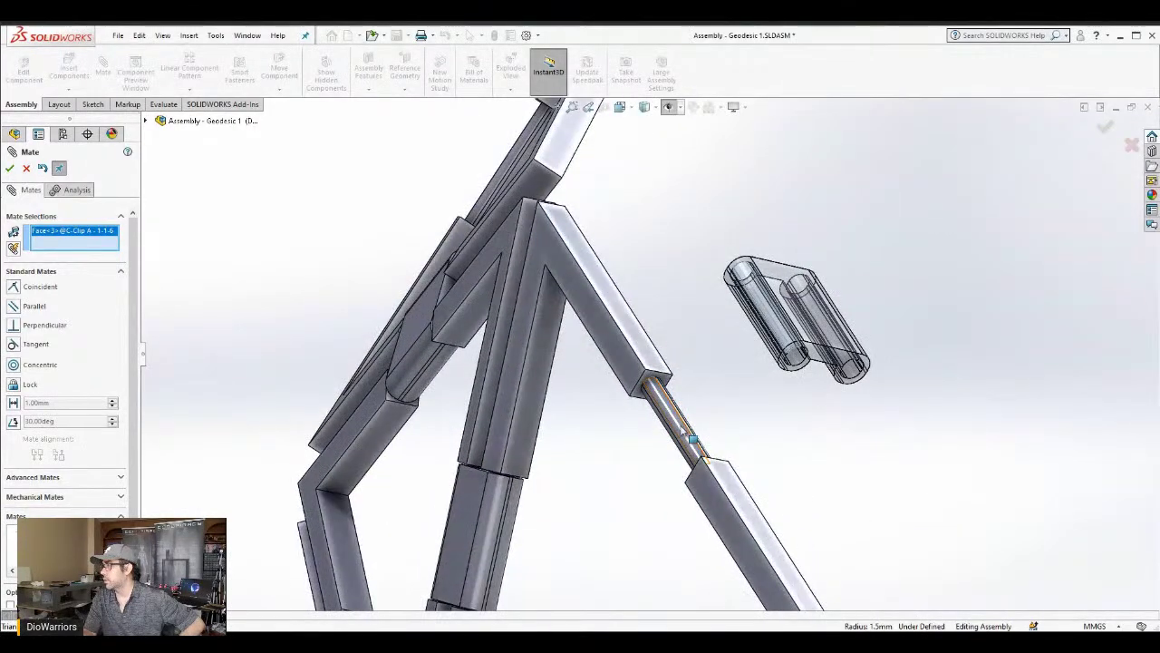
left_click(691, 439)
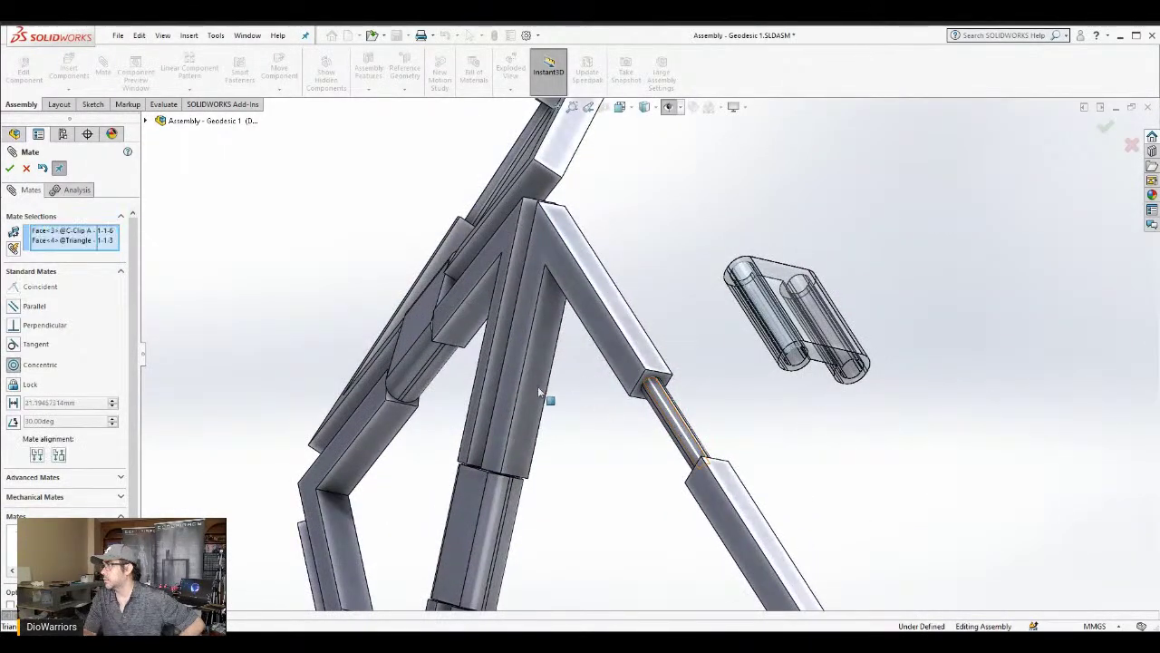
left_click(9, 168)
Swing the newly mated C-clip about its rod so its free bore faces away from the lower triangle, and finish mating
left_click_drag(734, 432, 754, 362)
scroll(821, 462, "up", 3)
middle_click_drag(812, 393, 828, 443)
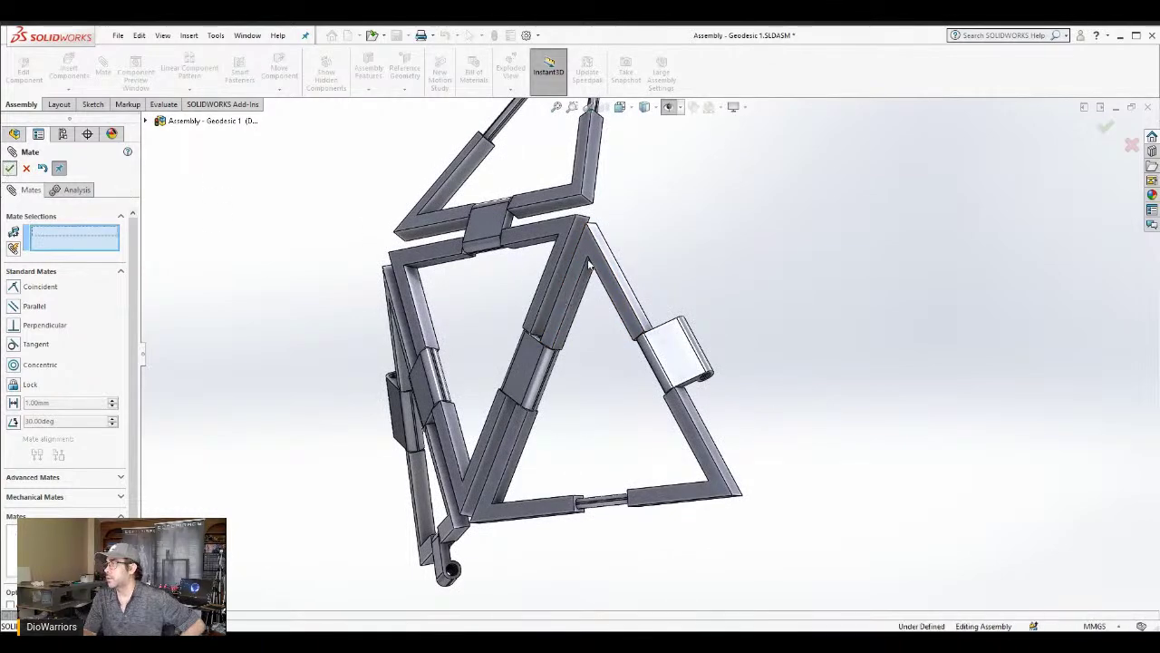
key("Escape")
Try to swing the lower triangle at its hinge, and examine how the linked triangles and clips sit from several angles
middle_click_drag(571, 399, 607, 259)
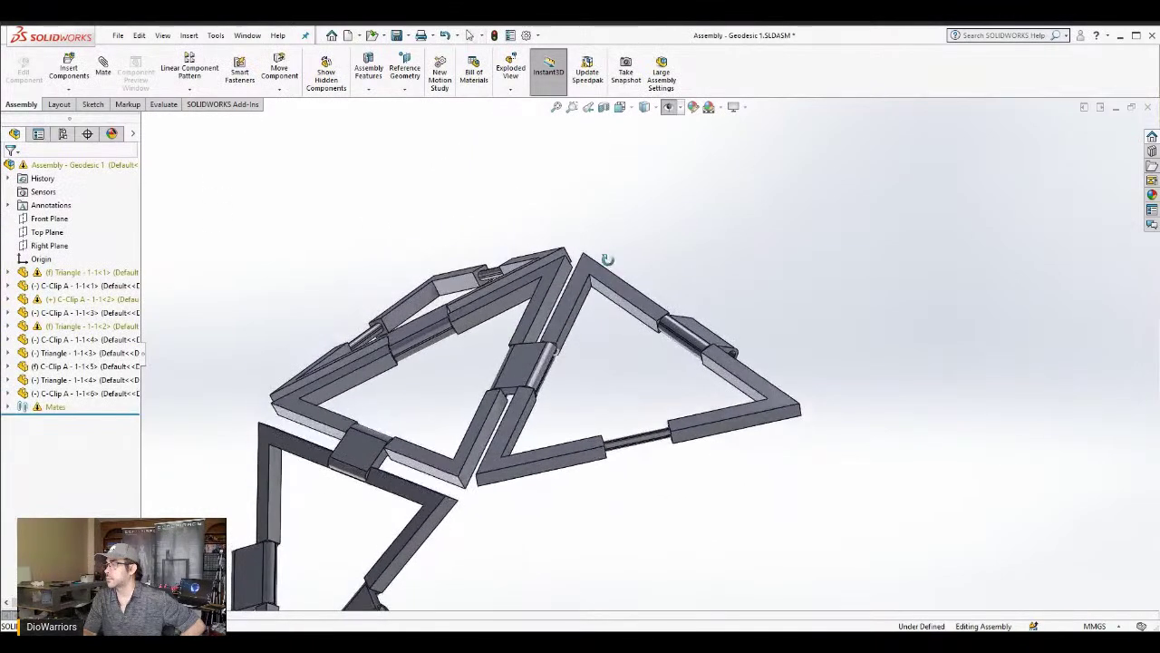
left_click(578, 290)
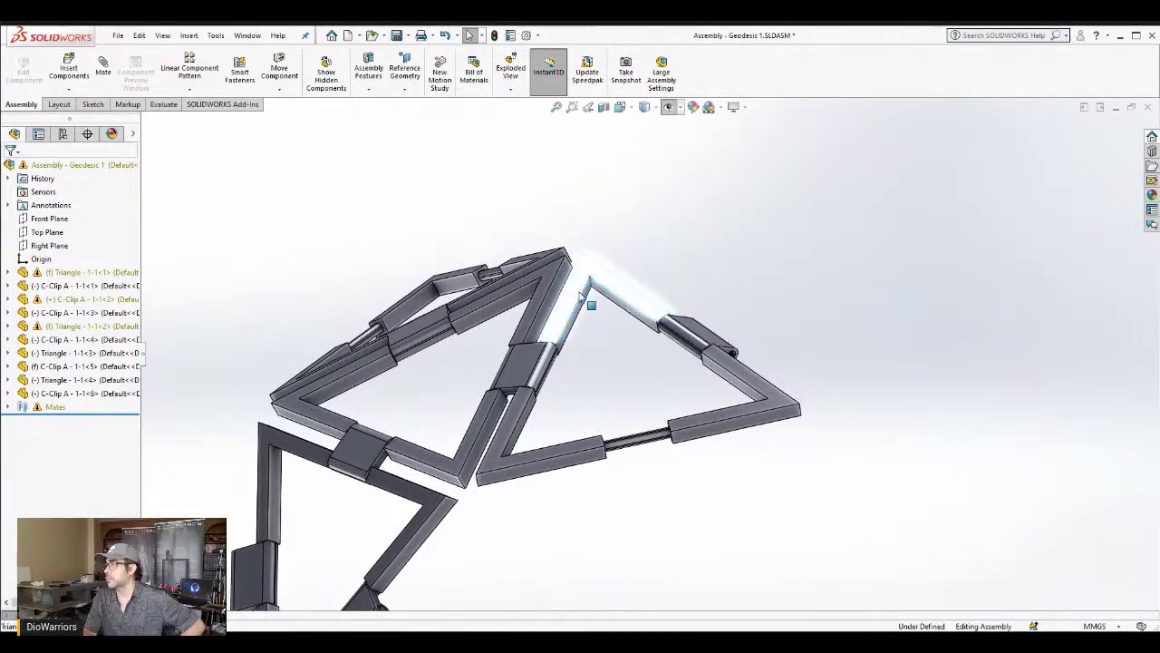
left_click(607, 422)
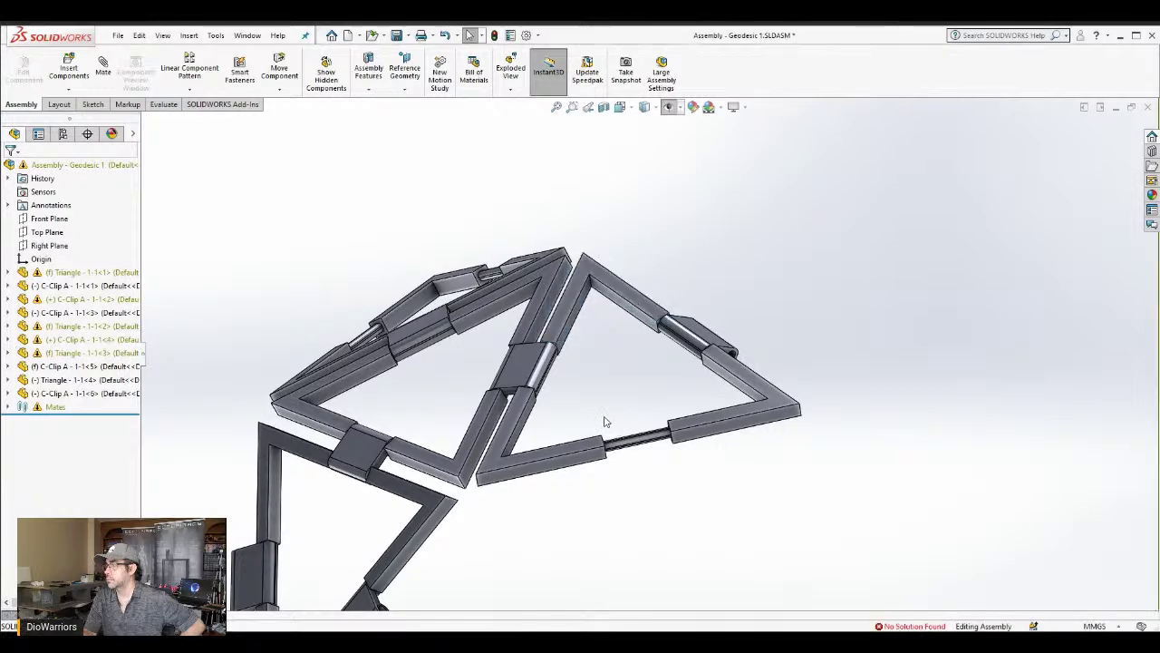
middle_click_drag(662, 256, 616, 375)
scroll(738, 318, "down", 3)
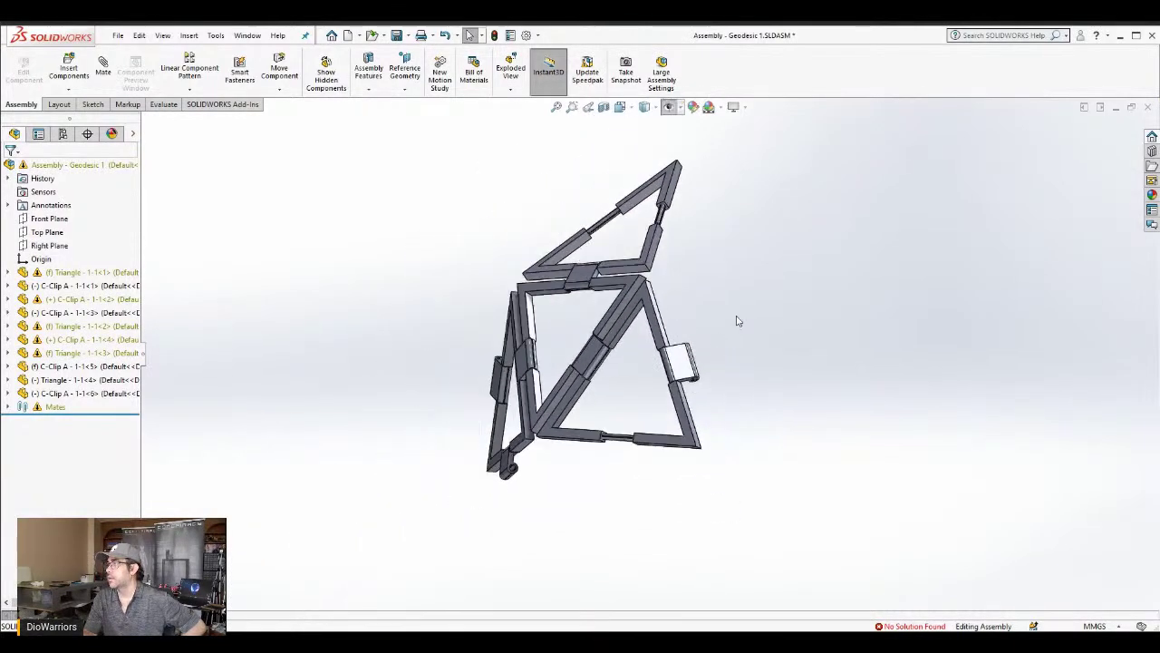
middle_click_drag(709, 309, 746, 345)
scroll(744, 325, "up", 1)
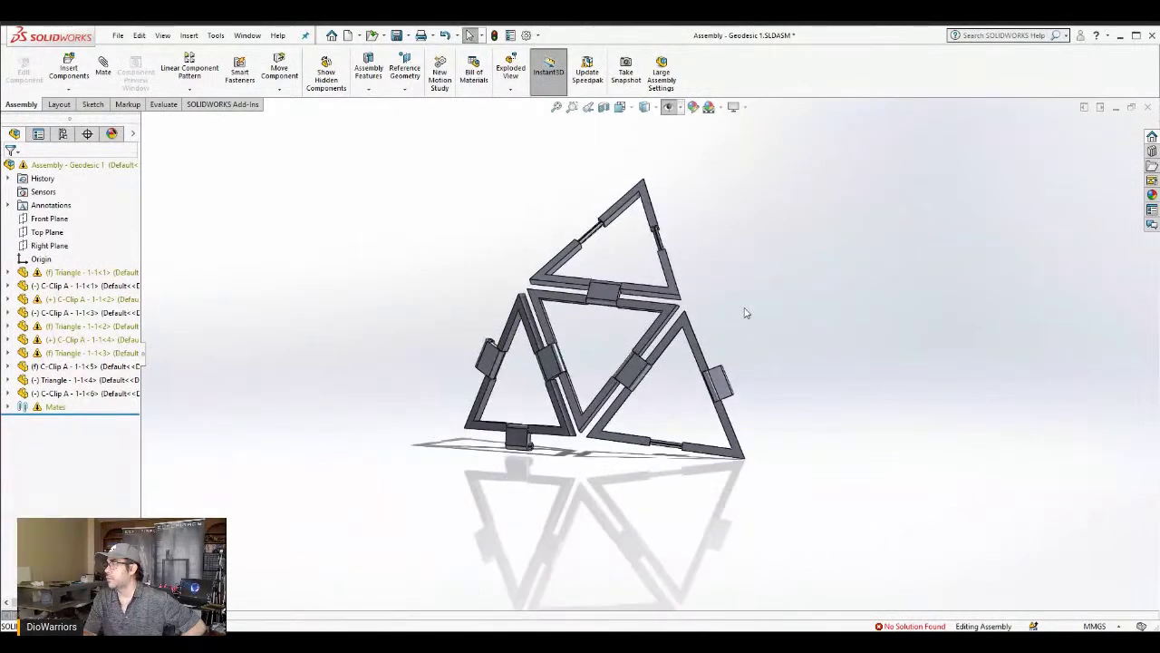
scroll(741, 312, "down", 1)
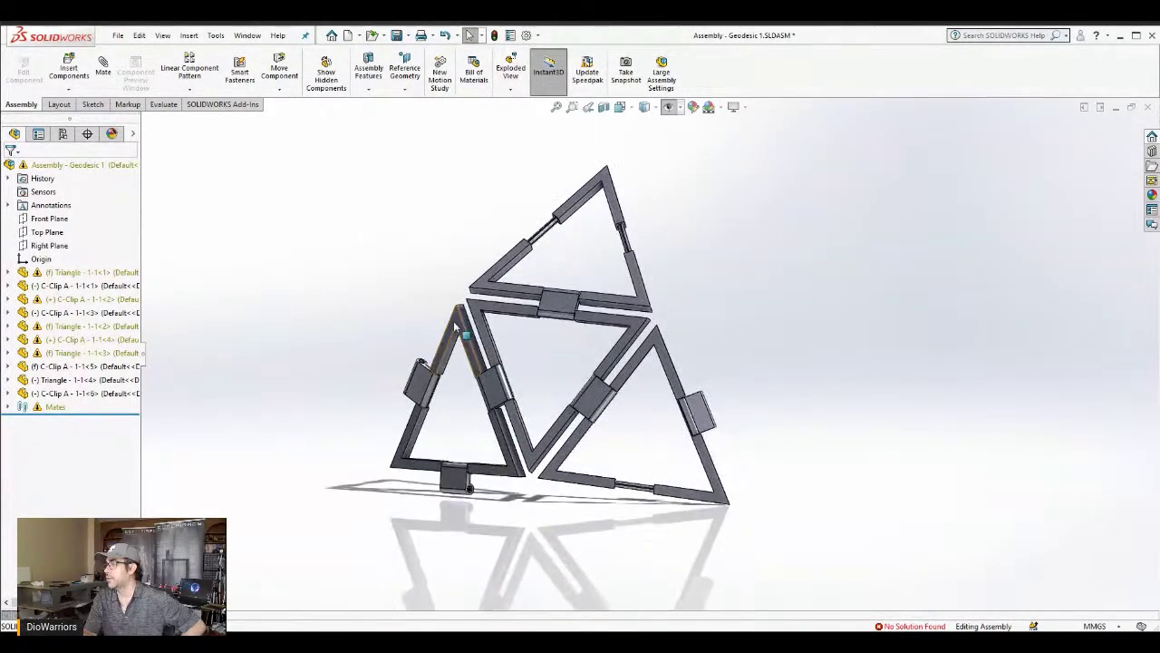
middle_click_drag(745, 351, 634, 361)
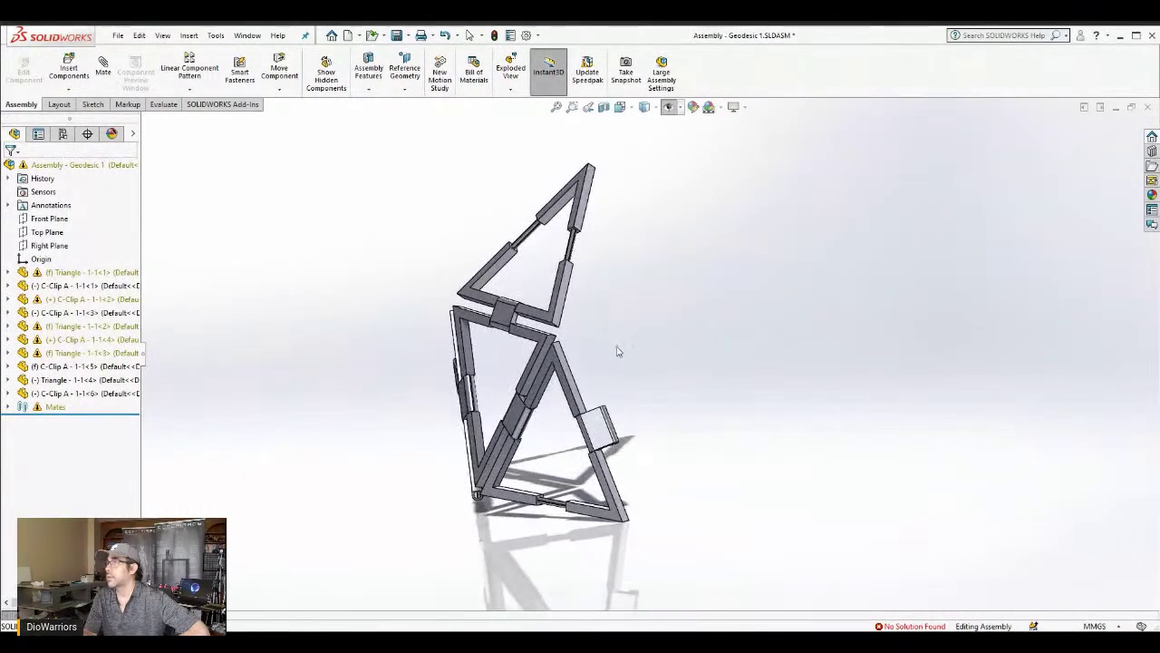
Insert another Triangle - 1-1 beside the newest C-clip and rotate it freely so one notched side faces the clip
left_click(69, 66)
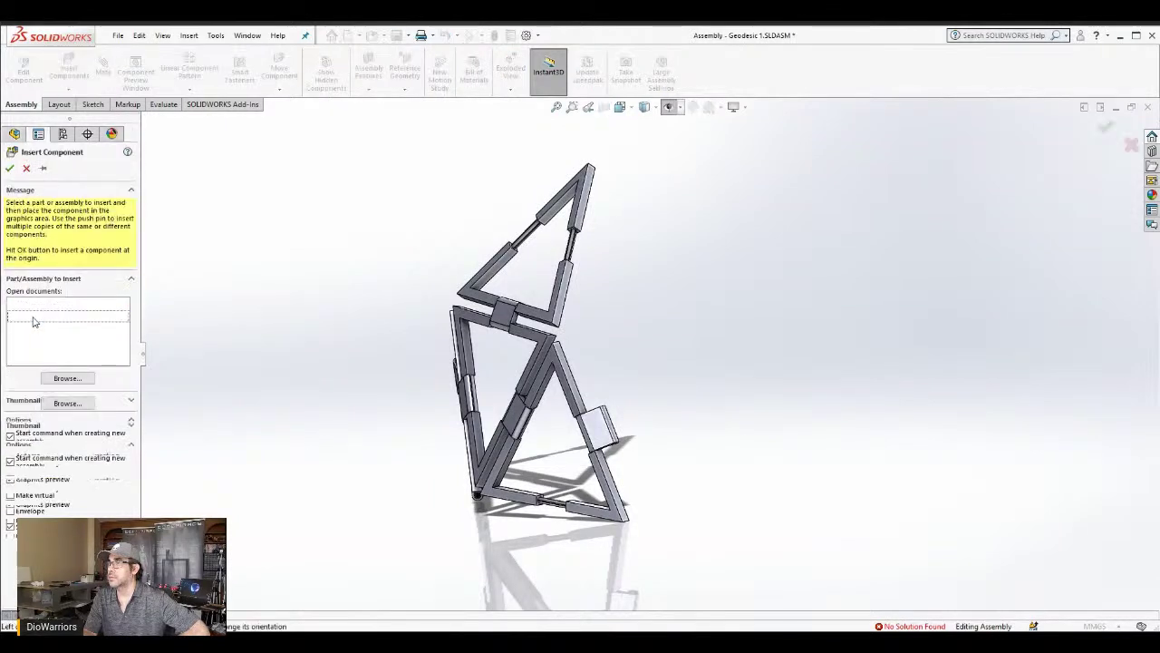
left_click(36, 315)
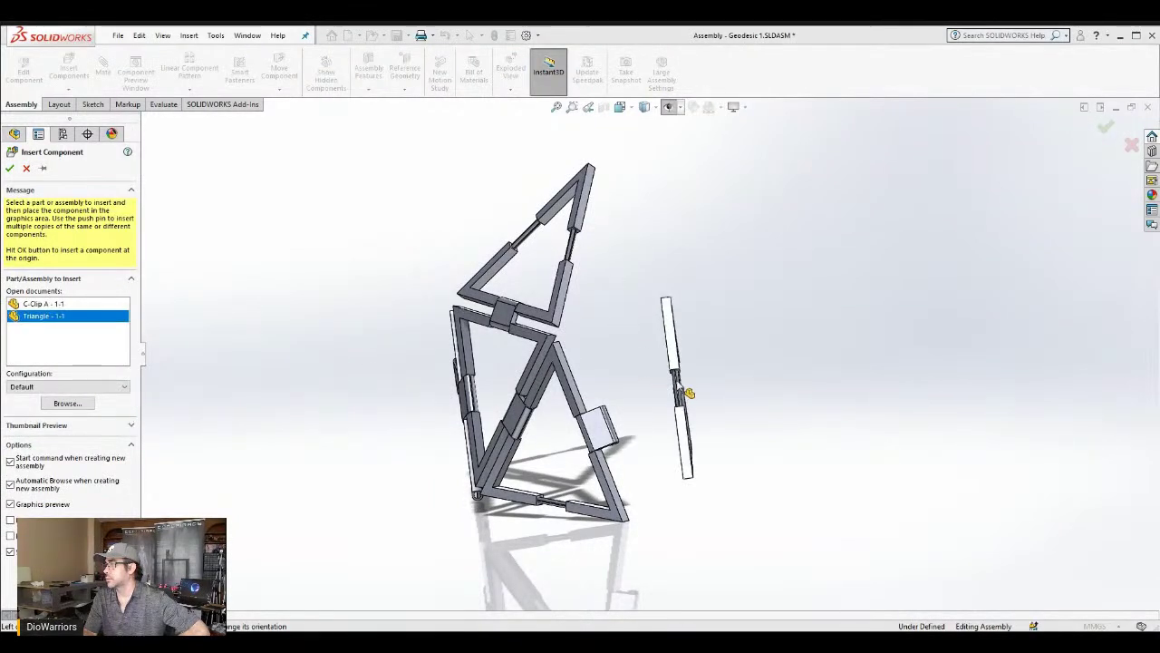
left_click(686, 396)
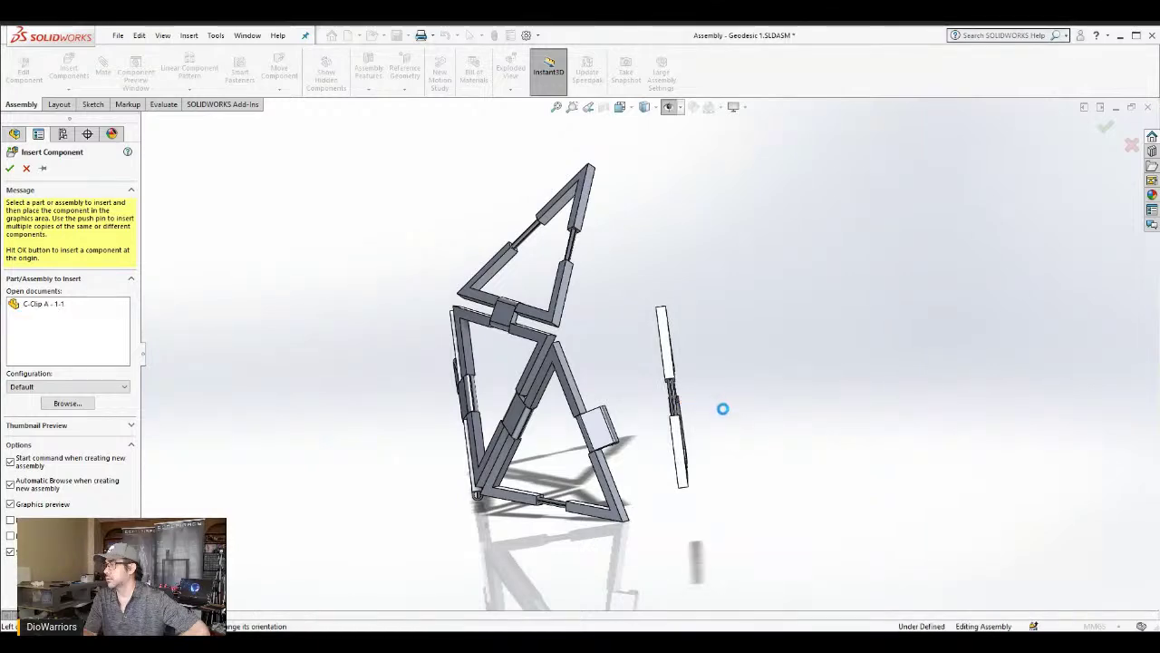
middle_click_drag(702, 425, 723, 391)
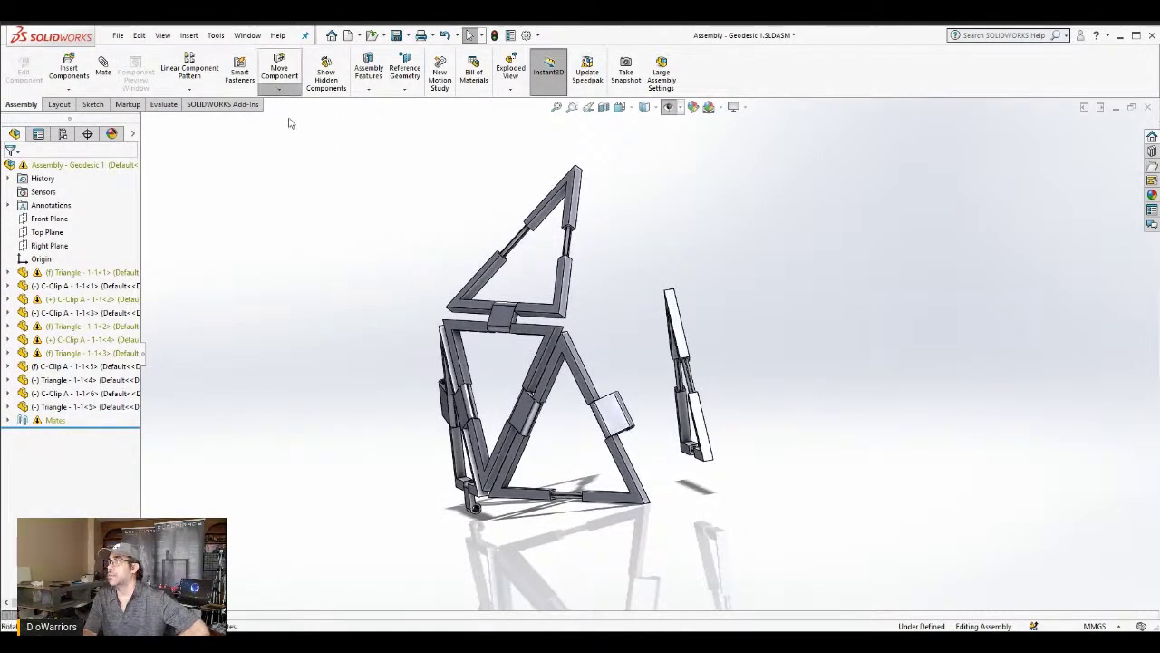
right_click_drag(678, 312, 667, 447)
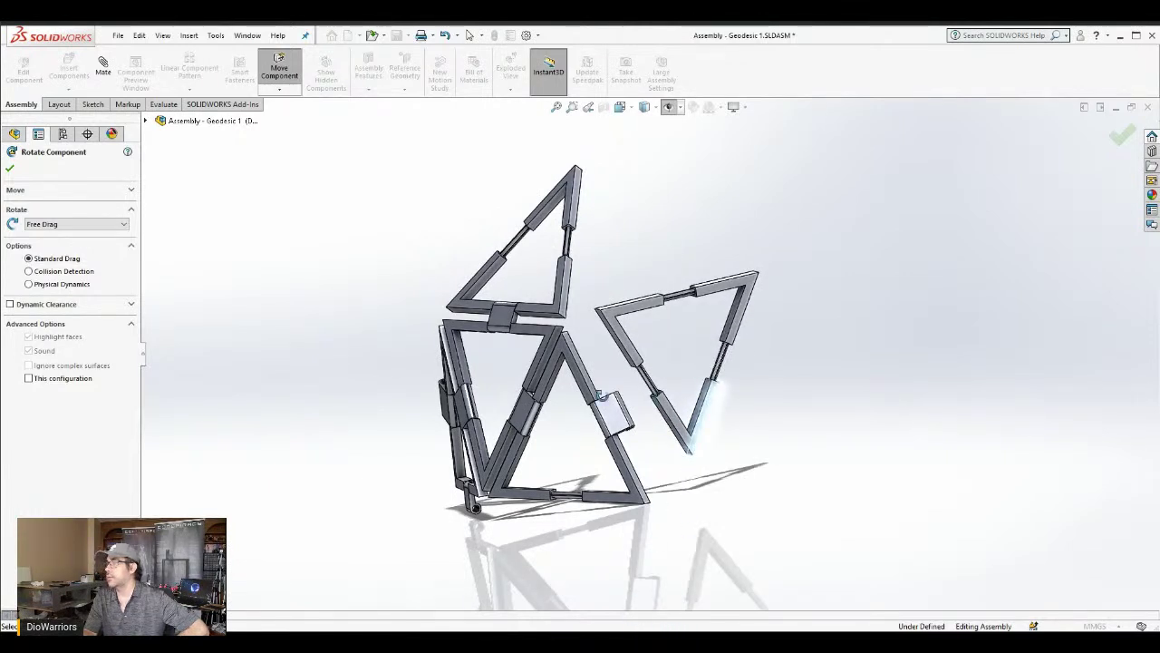
left_click(10, 169)
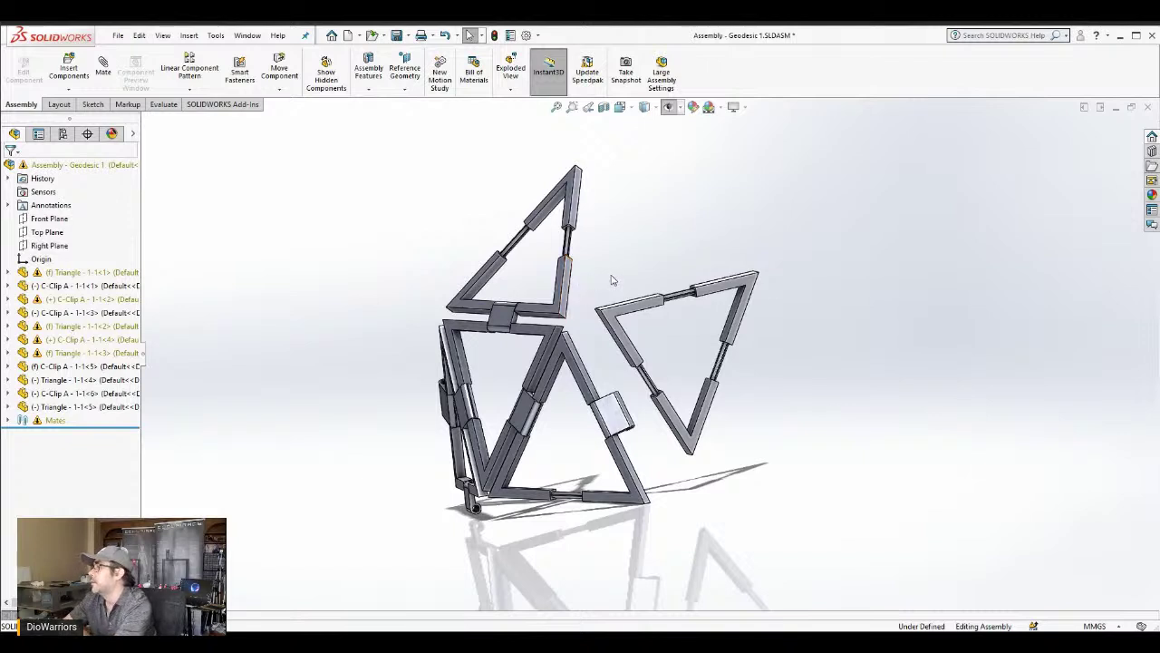
Add a 0.25 mm distance mate between the new triangle's notch end face and the end face of the C-clip beside it
middle_click_drag(611, 290, 604, 293)
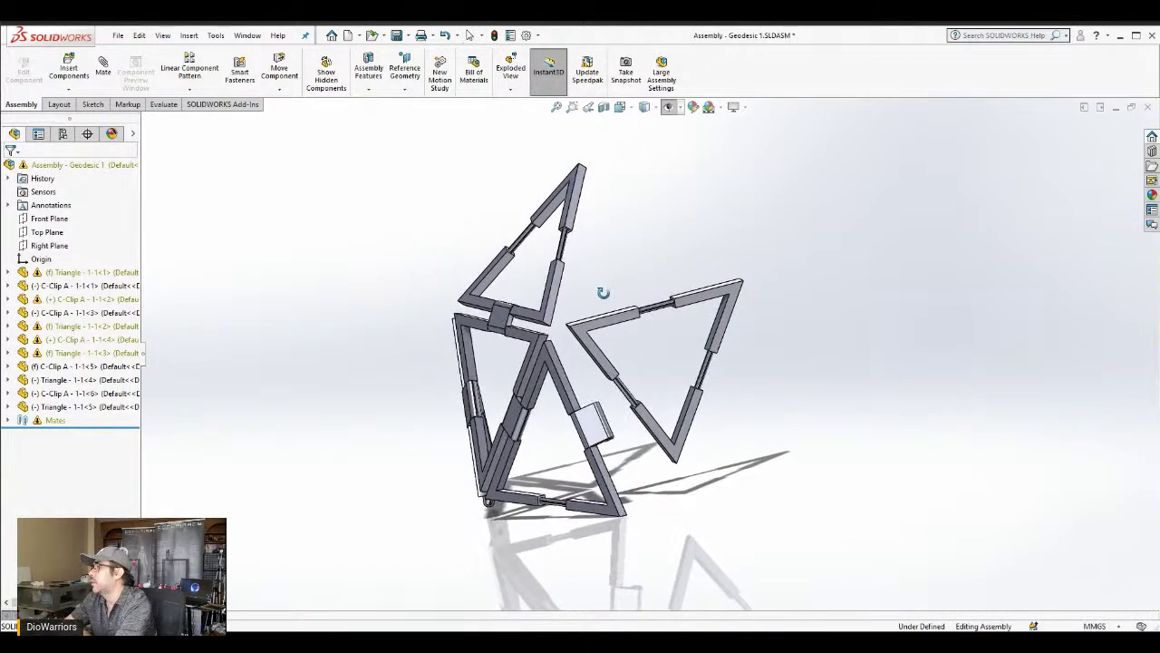
key("z")
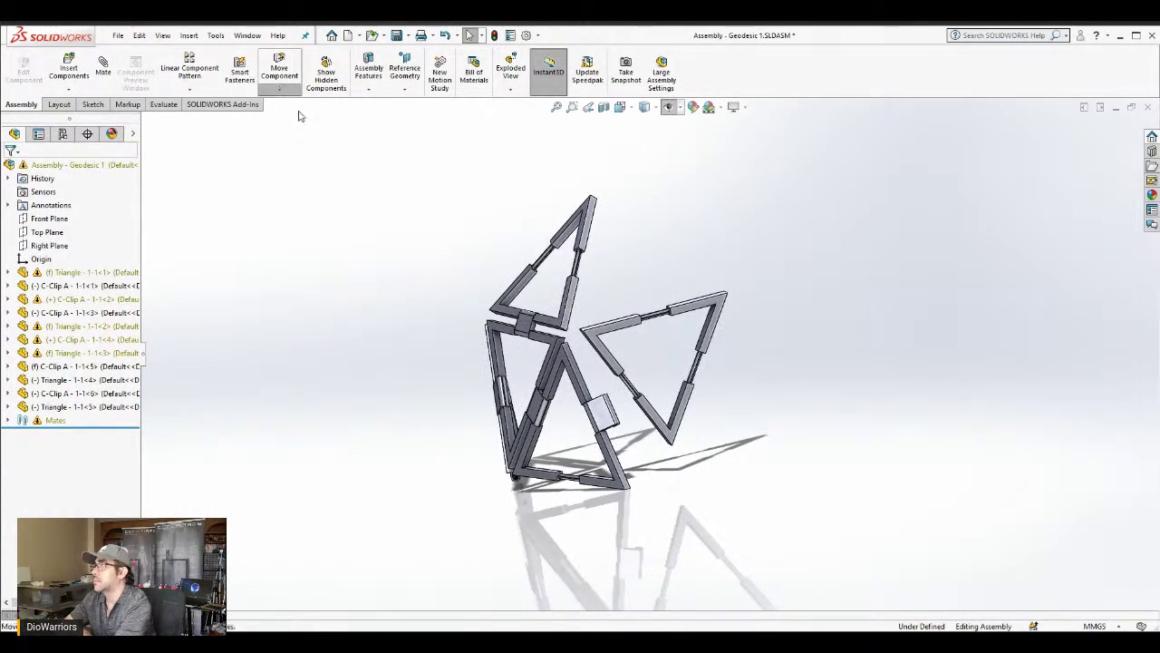
left_click(102, 68)
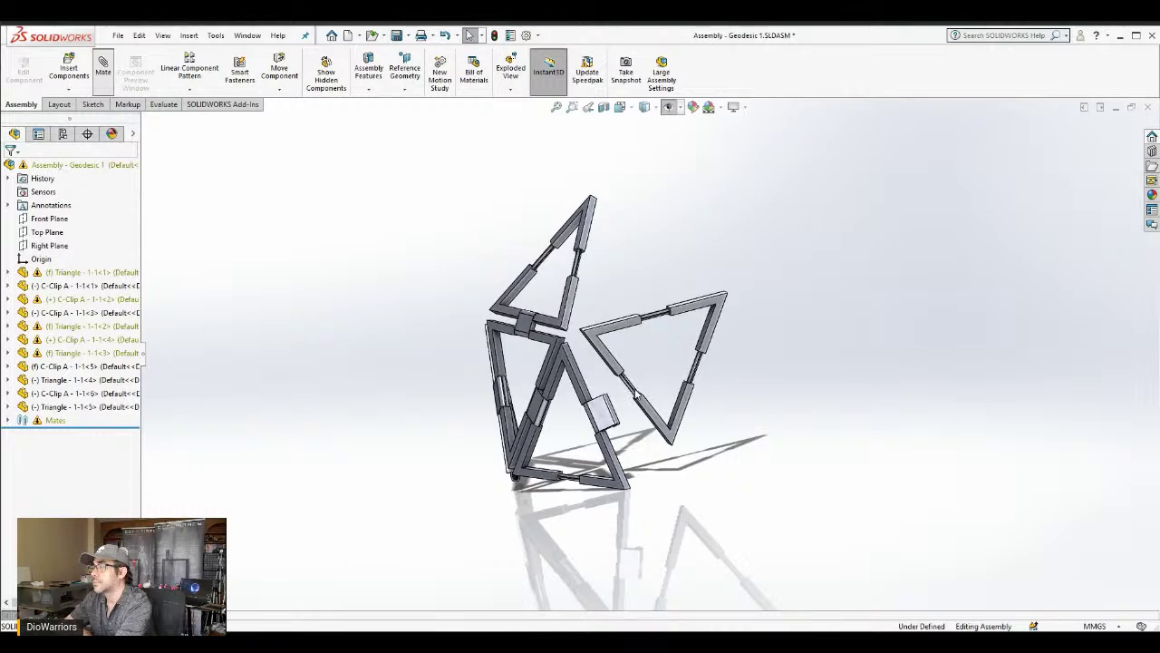
scroll(636, 394, "down", 6)
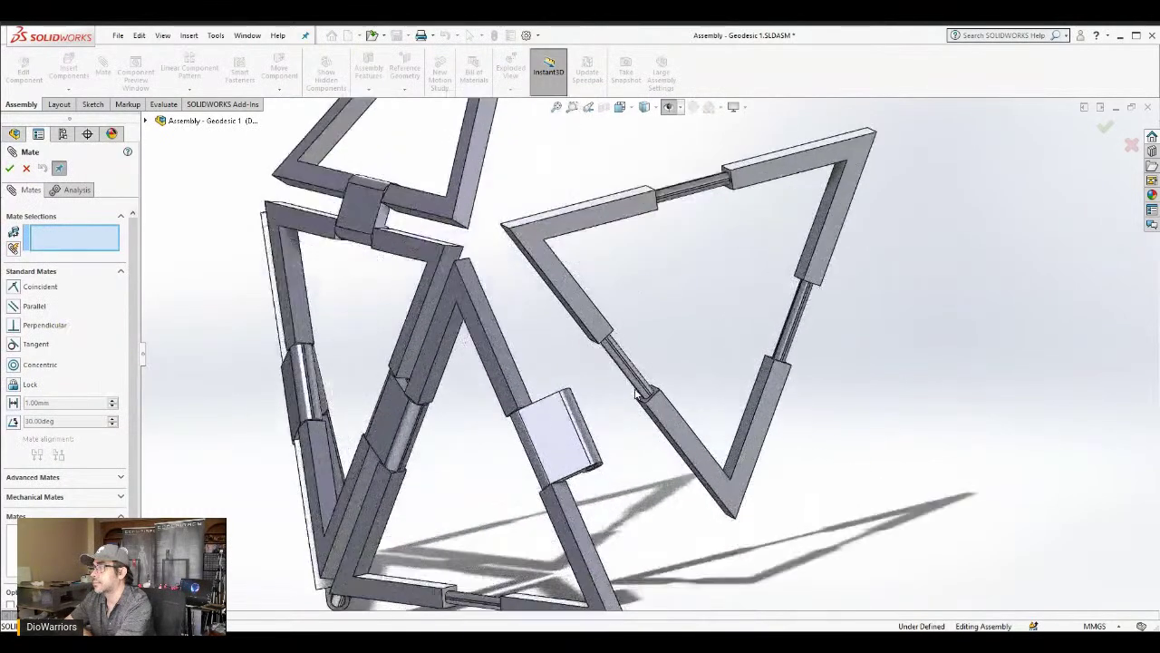
middle_click_drag(635, 386, 623, 370)
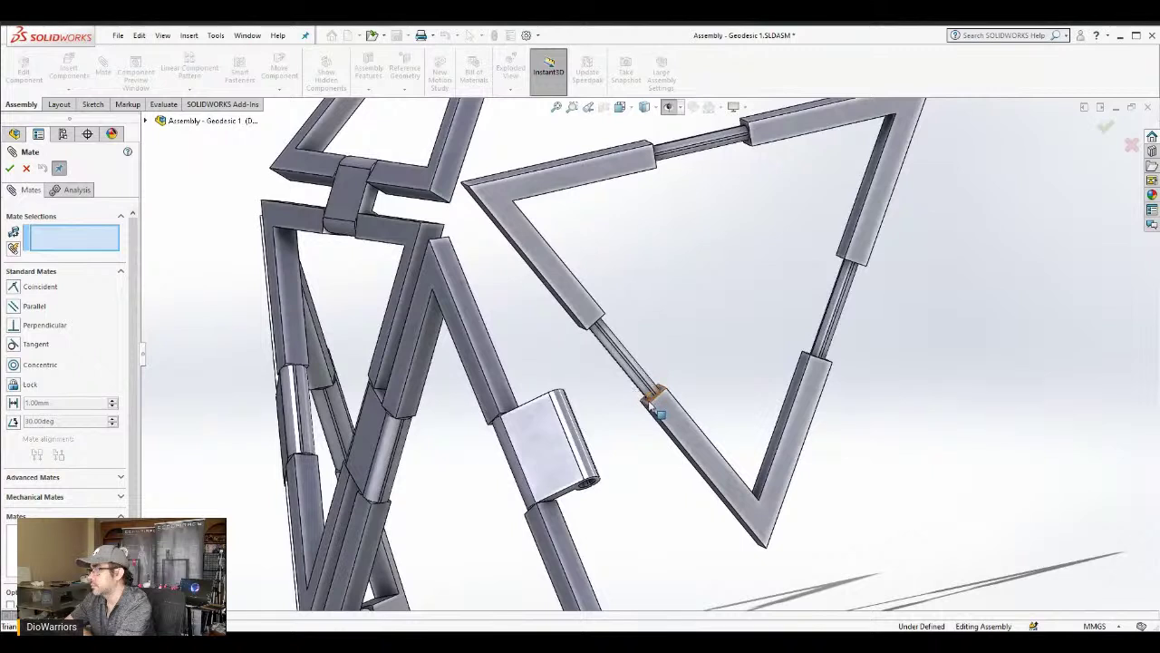
left_click(650, 405)
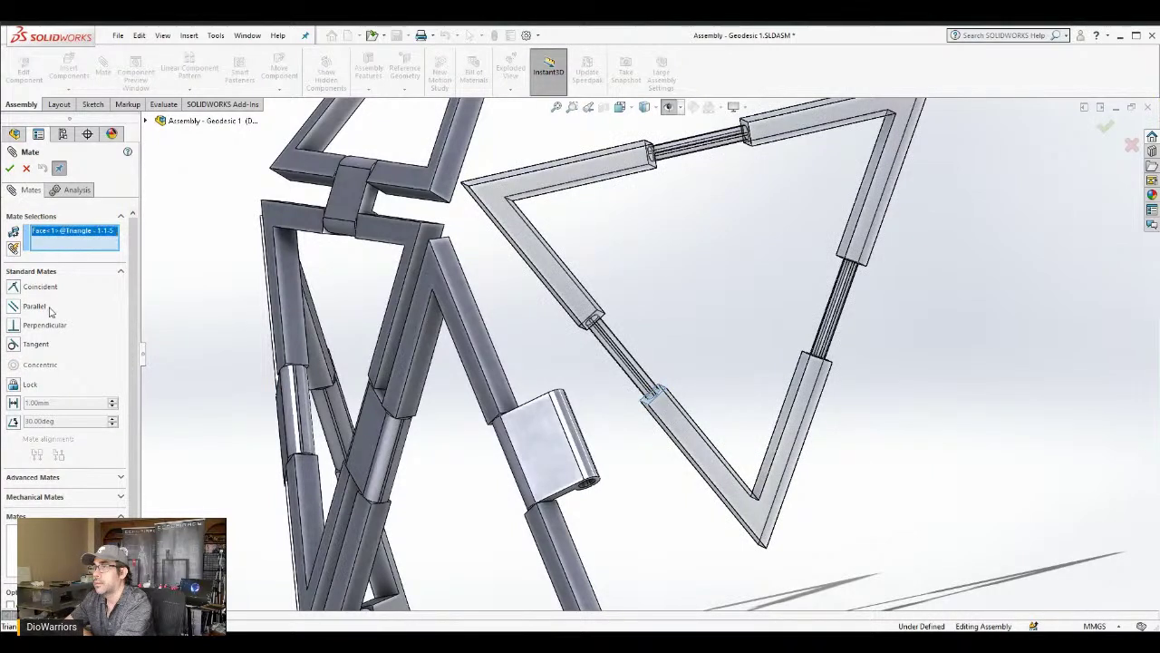
left_click(13, 404)
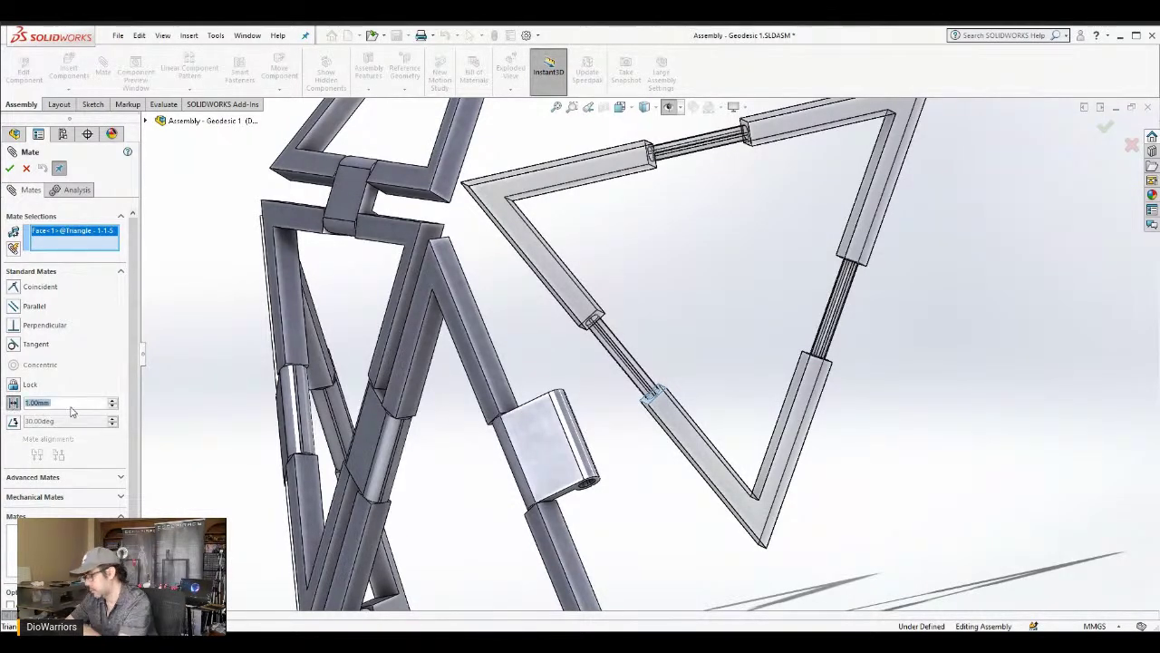
type("0.")
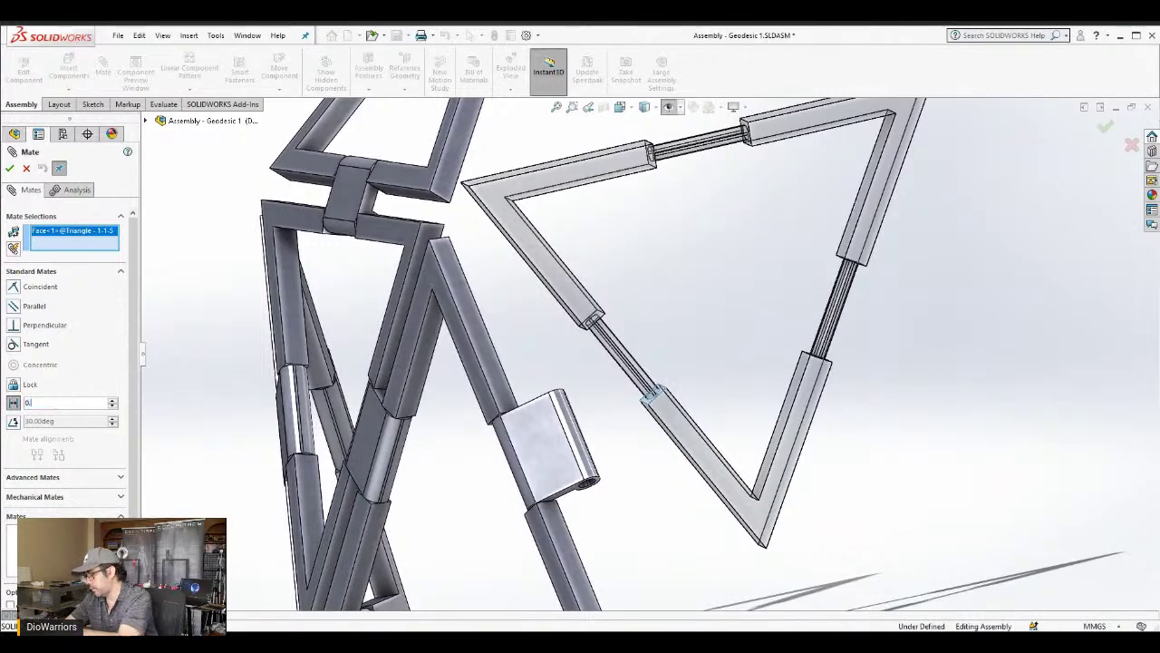
type("25")
key("Return")
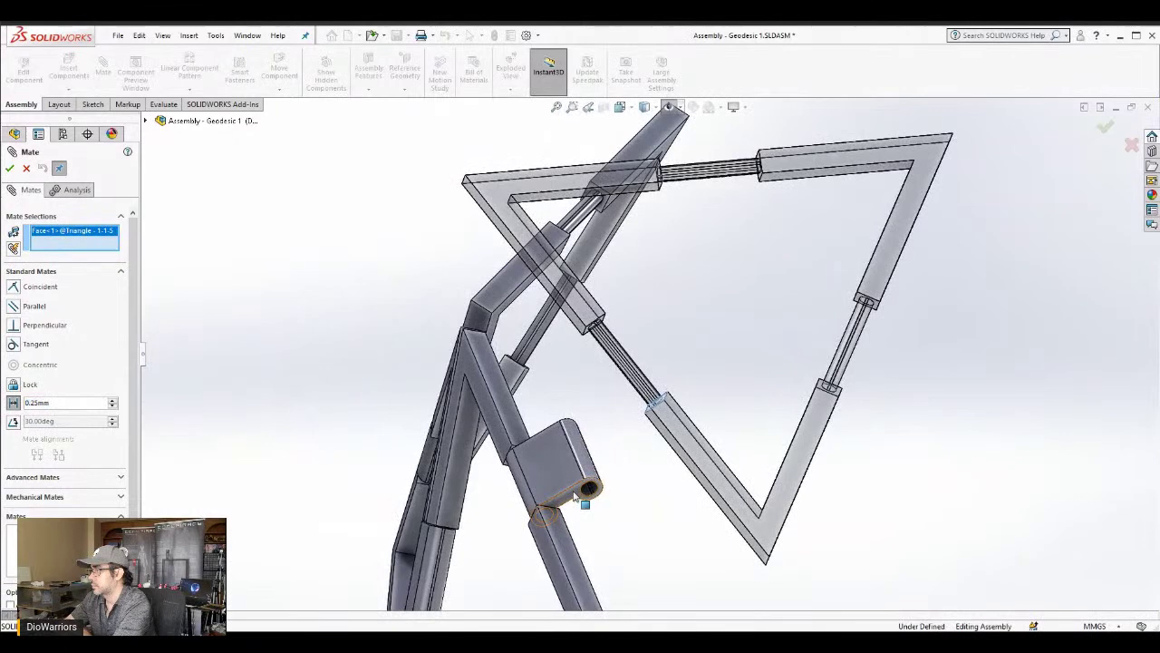
left_click(511, 485)
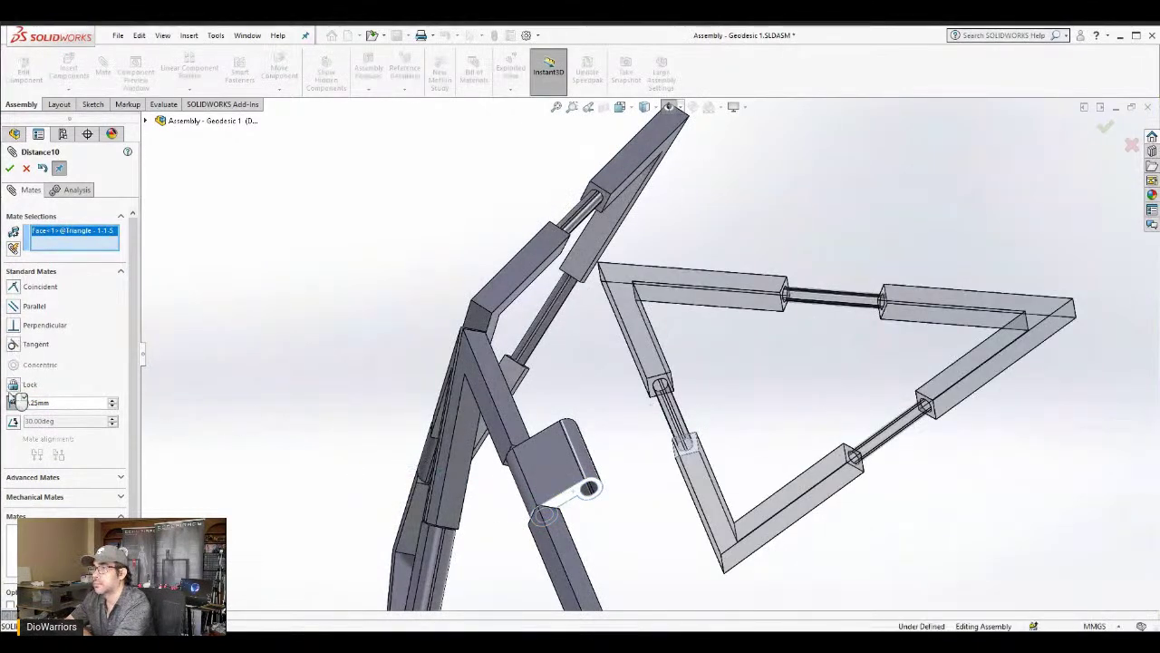
left_click(26, 419)
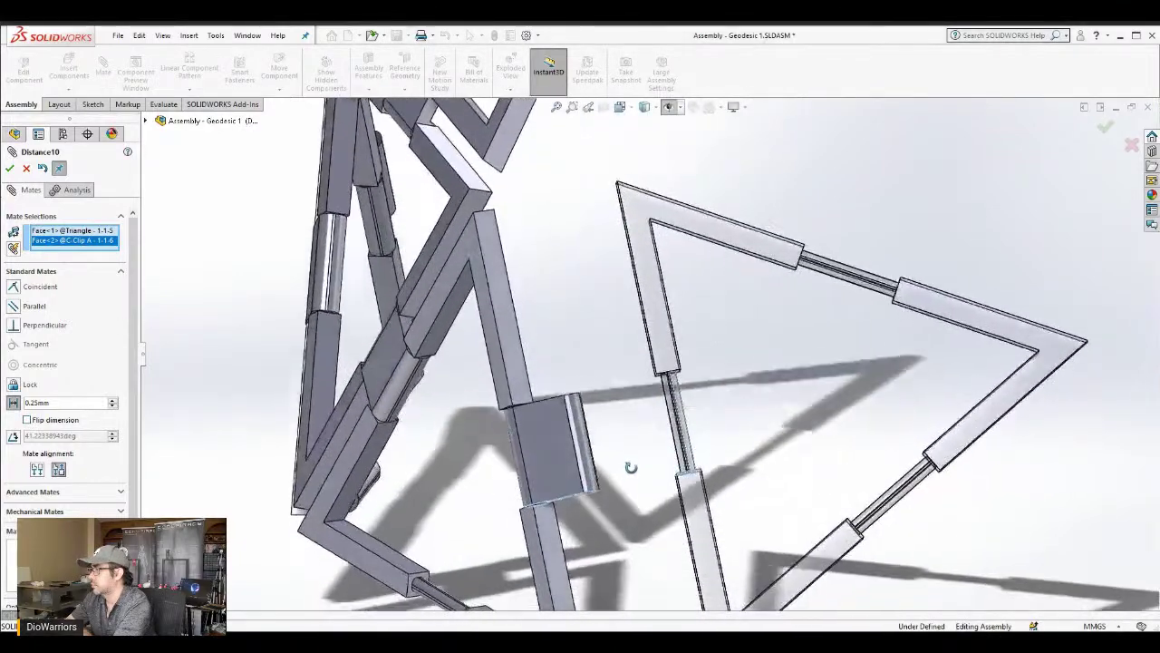
left_click(27, 420)
left_click(27, 421)
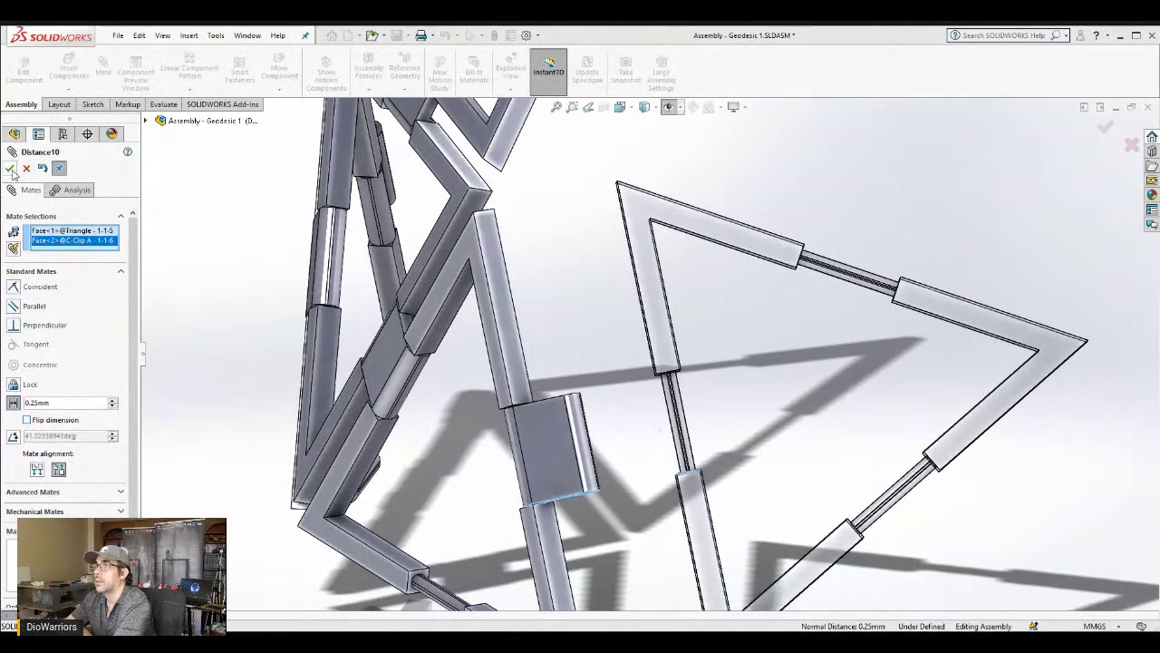
left_click(10, 168)
Mate the new triangle's round rod concentric with the free bore of the C-clip on the lower triangle, and finish mating
middle_click_drag(642, 458, 647, 202)
left_click(686, 346)
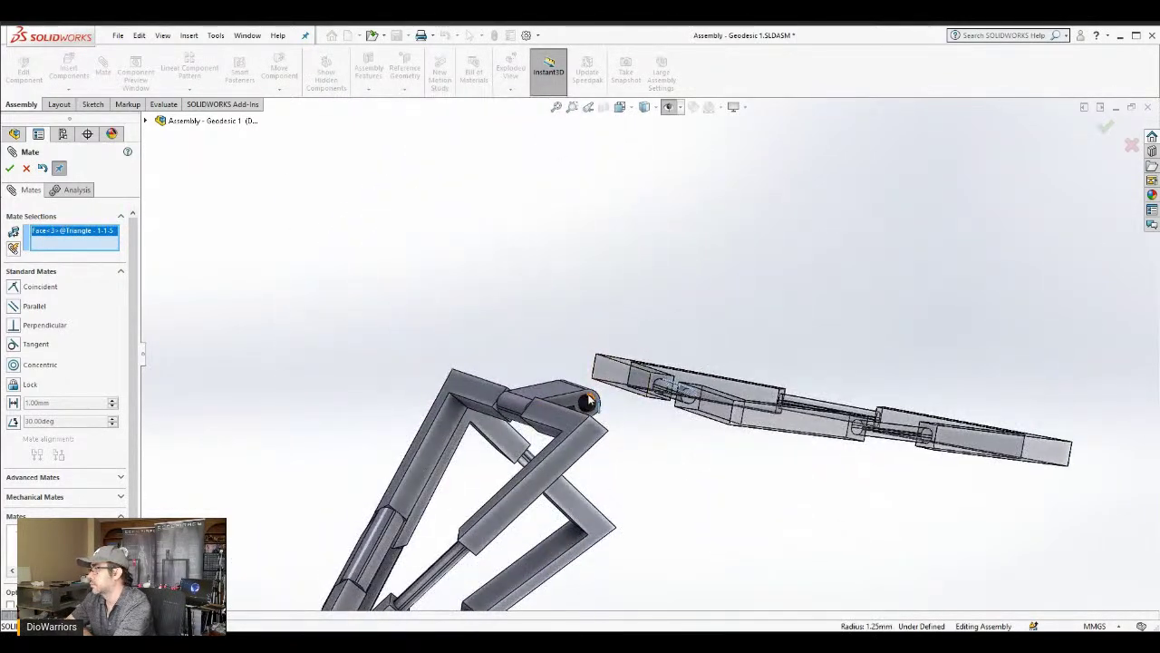
scroll(589, 402, "down", 3)
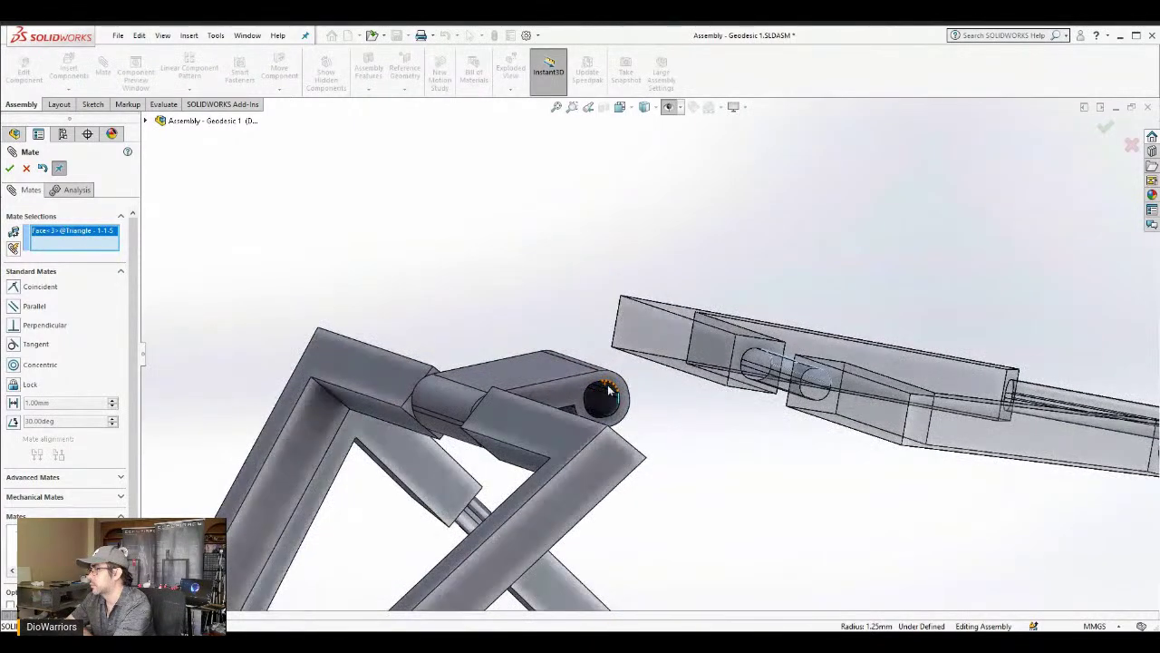
left_click(814, 383)
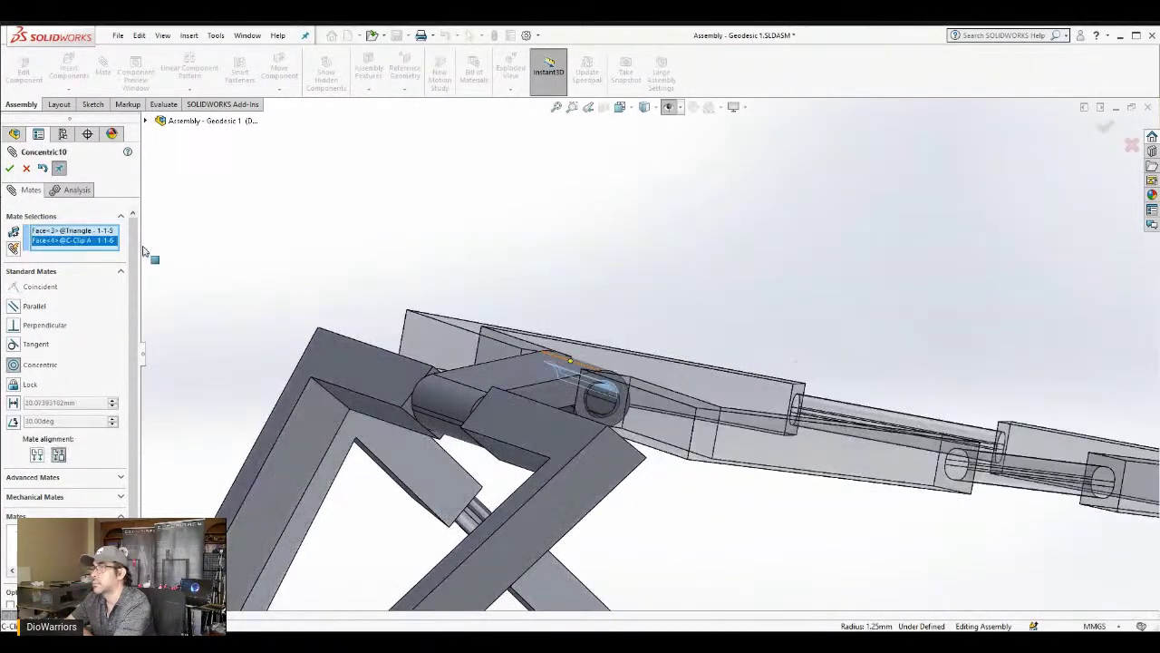
left_click(9, 168)
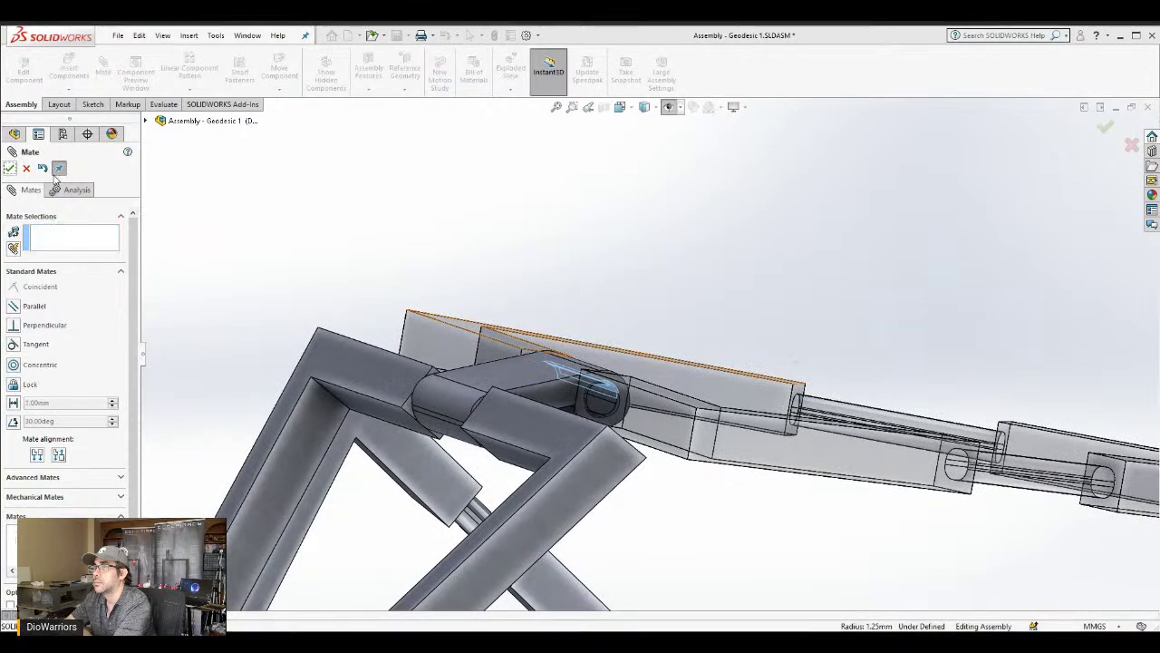
scroll(480, 250, "up", 5)
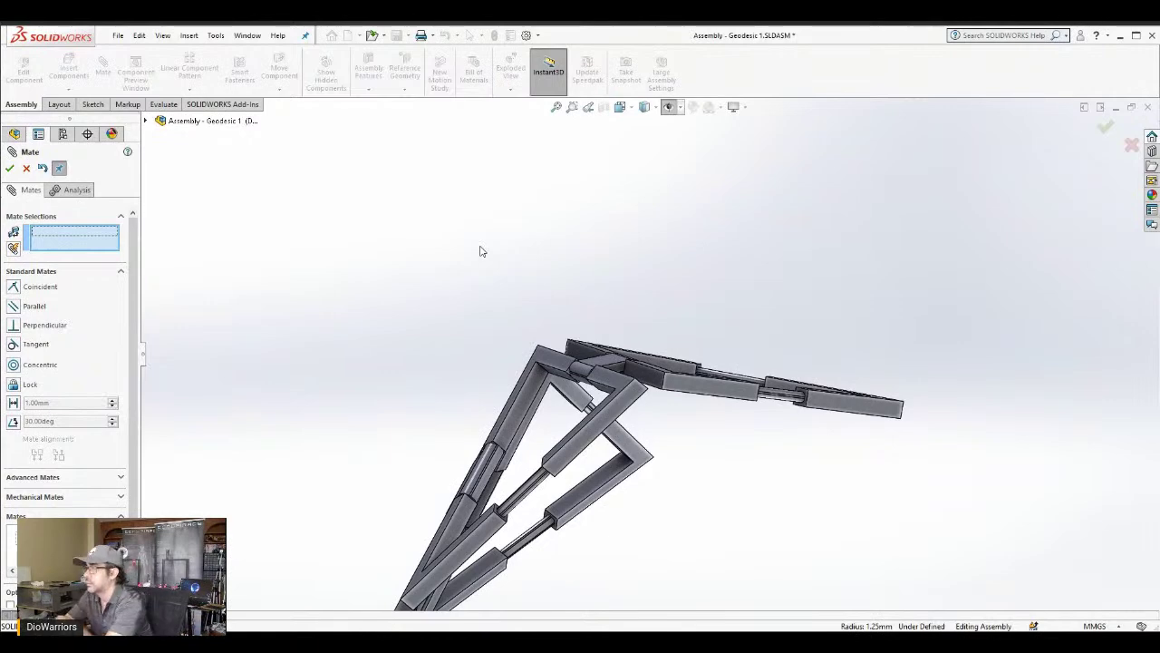
left_click(8, 167)
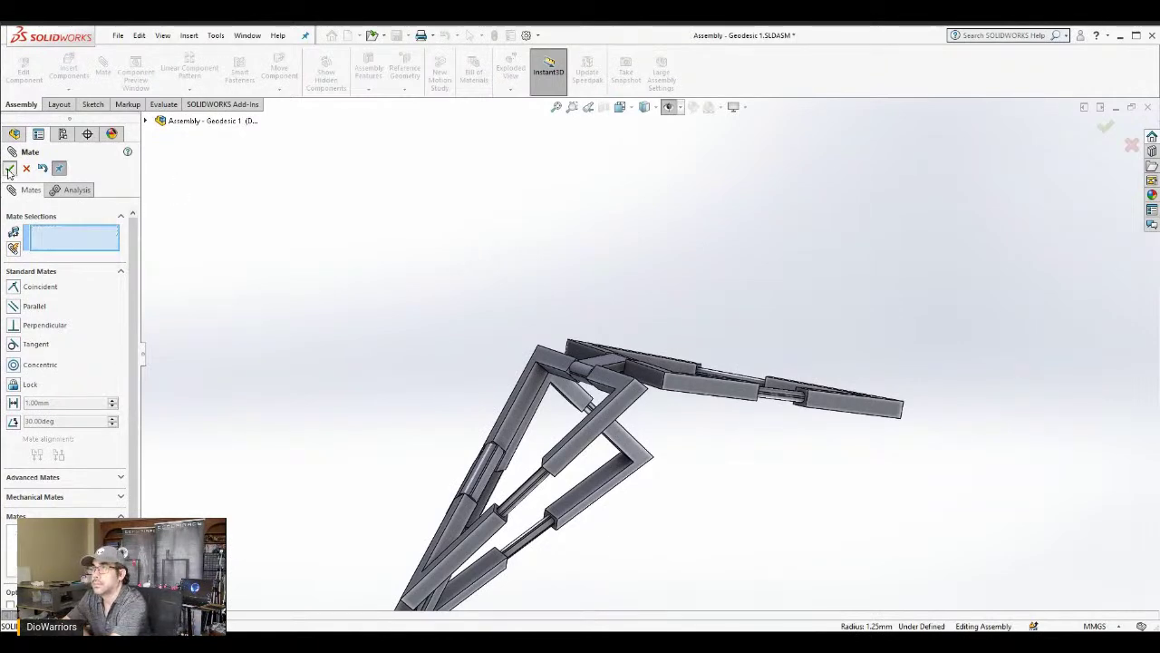
Insert another C-Clip A - 1-1 in the open space beside the upper triangle, above the newly hinged triangle
middle_click_drag(596, 346, 609, 492)
scroll(645, 386, "up", 3)
middle_click_drag(653, 368, 688, 410)
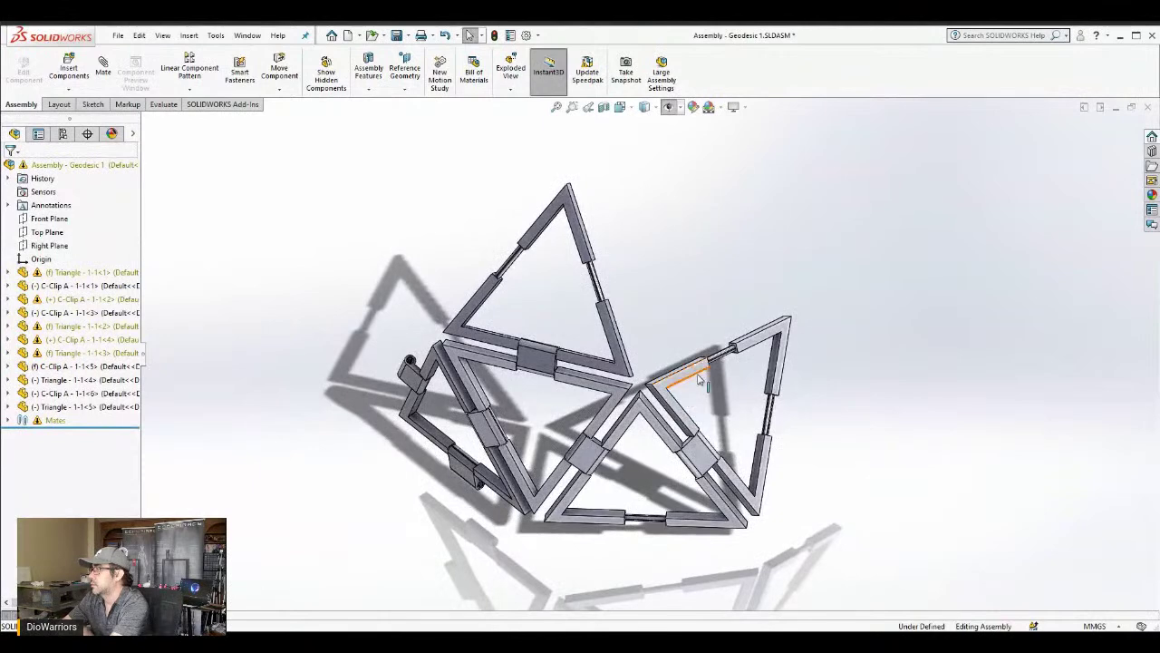
middle_click_drag(699, 336, 689, 403)
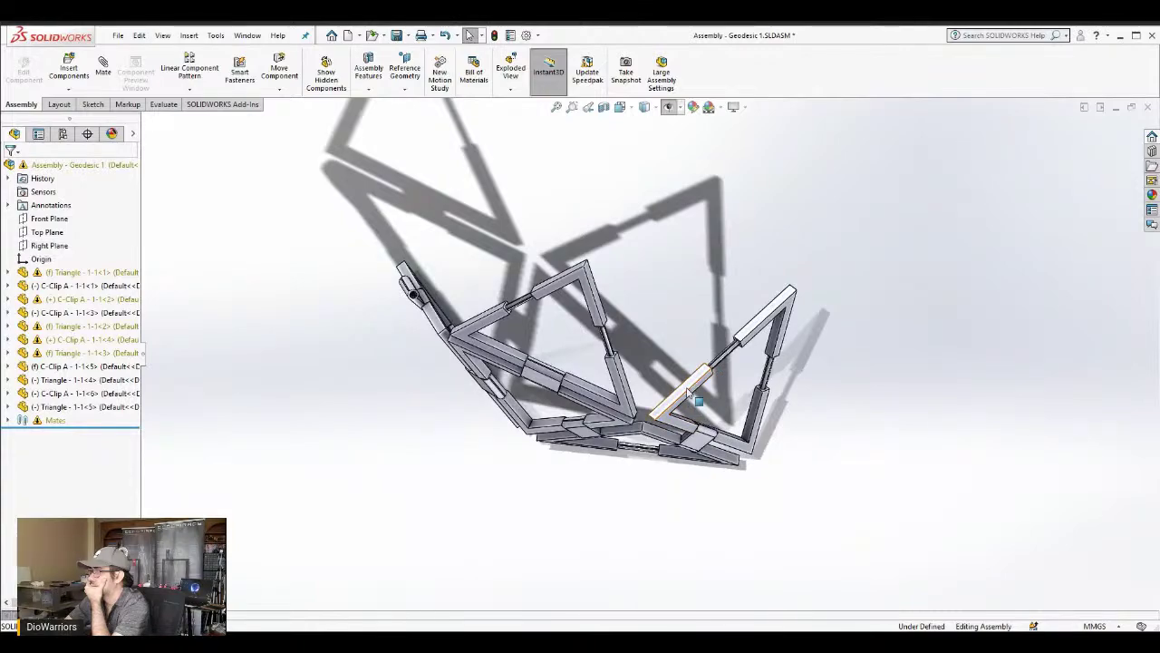
middle_click_drag(688, 391, 628, 193)
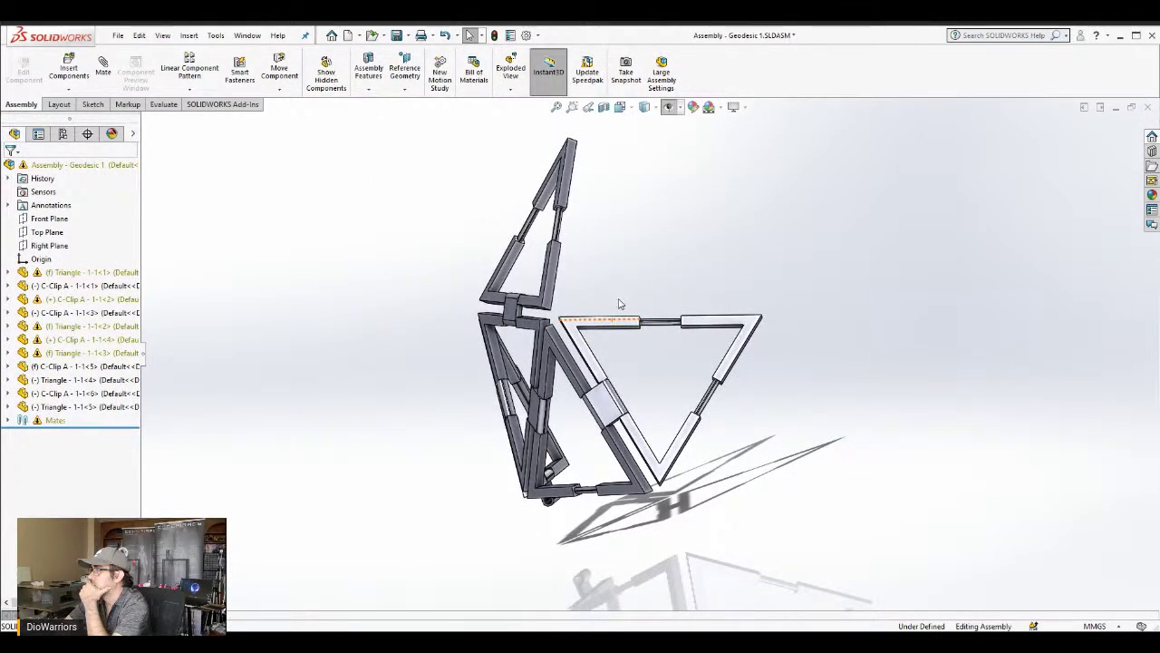
left_click(68, 65)
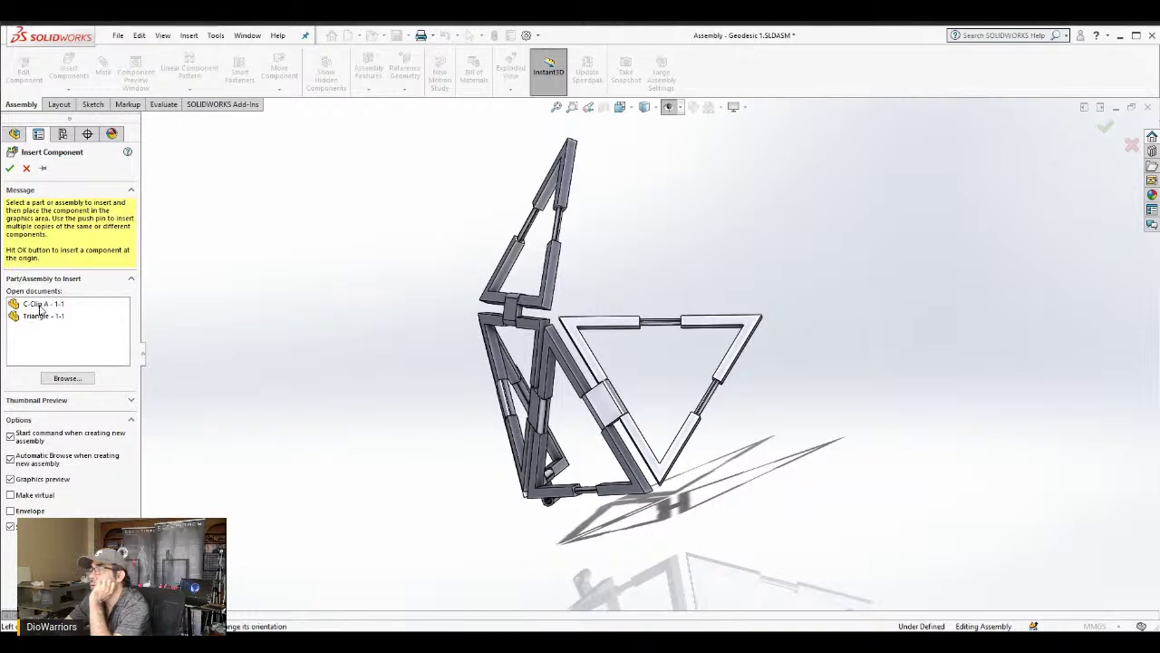
left_click(40, 304)
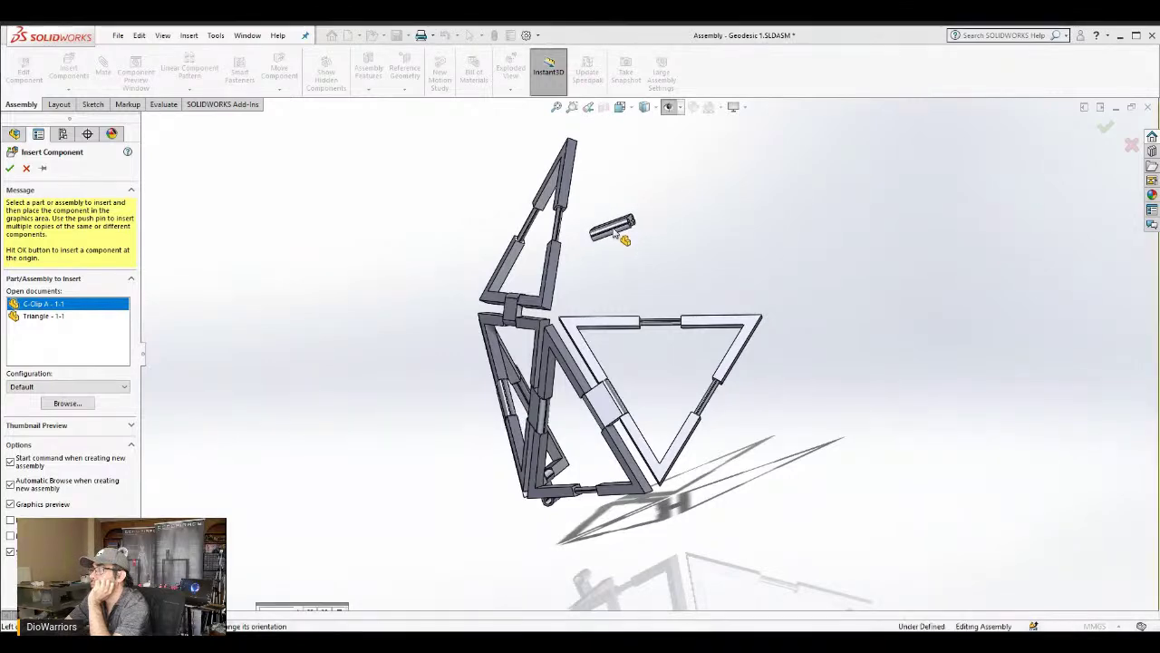
left_click(614, 232)
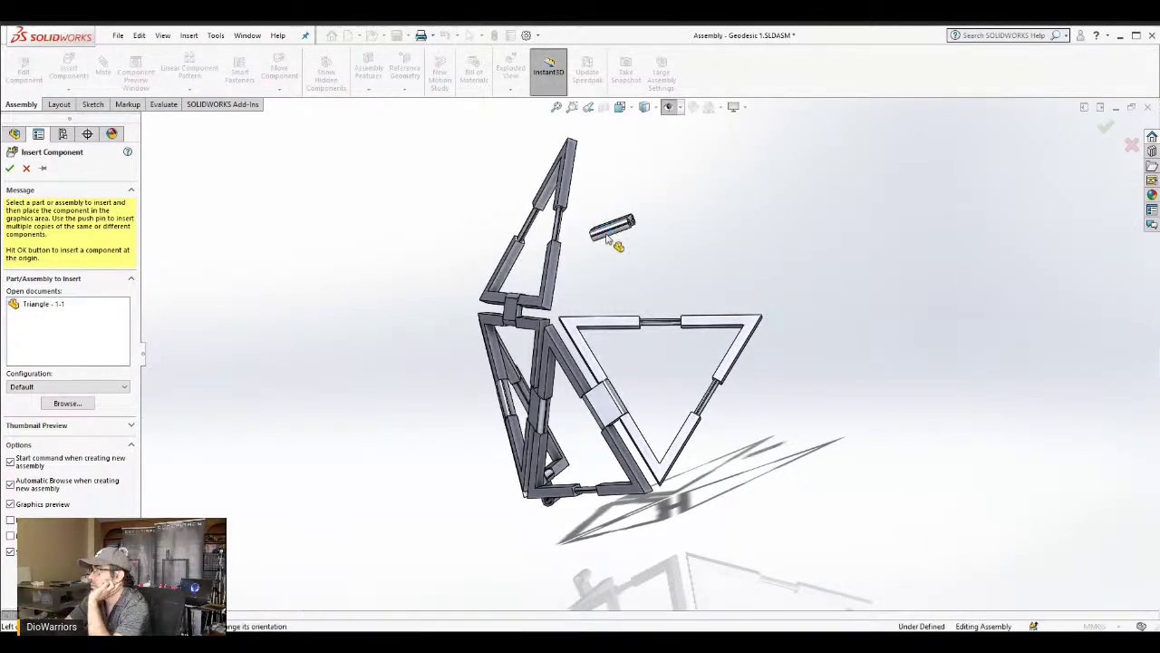
Examine from several angles how the loose C-clip sits relative to the upper triangle and the newly hinged triangle
scroll(607, 234, "down", 2)
middle_click_drag(642, 259, 656, 310)
scroll(650, 290, "up", 4)
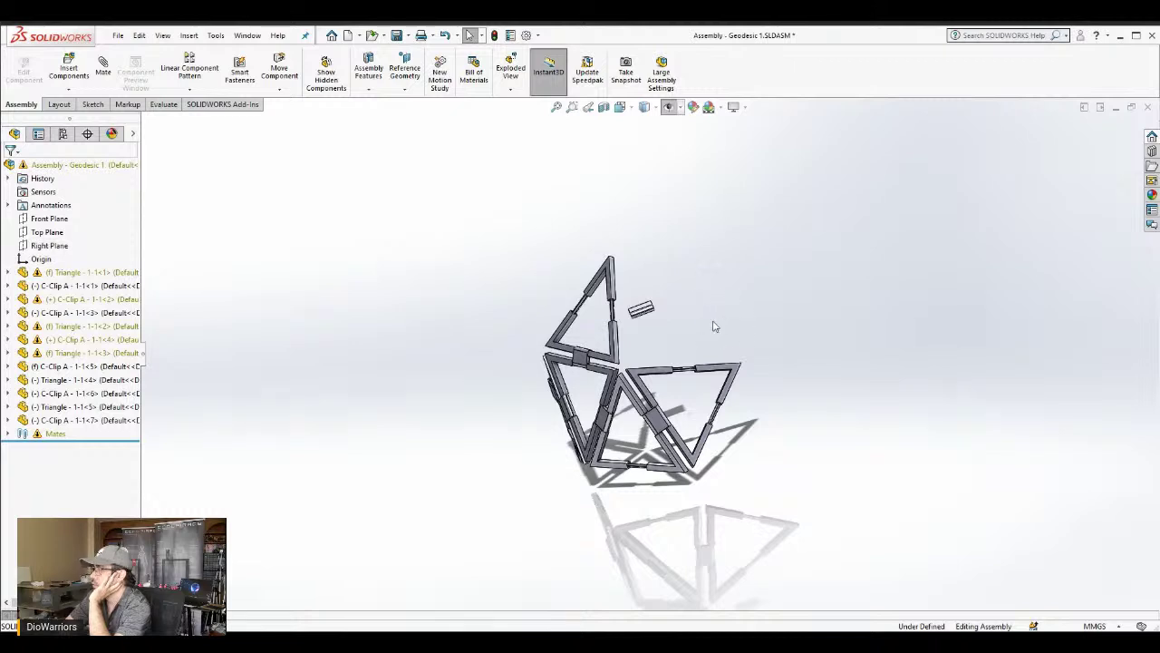
mouse_move(699, 332)
middle_mouse_down()
mouse_move(699, 293)
mouse_move(722, 300)
mouse_move(702, 316)
middle_mouse_up()
scroll(653, 319, "down", 5)
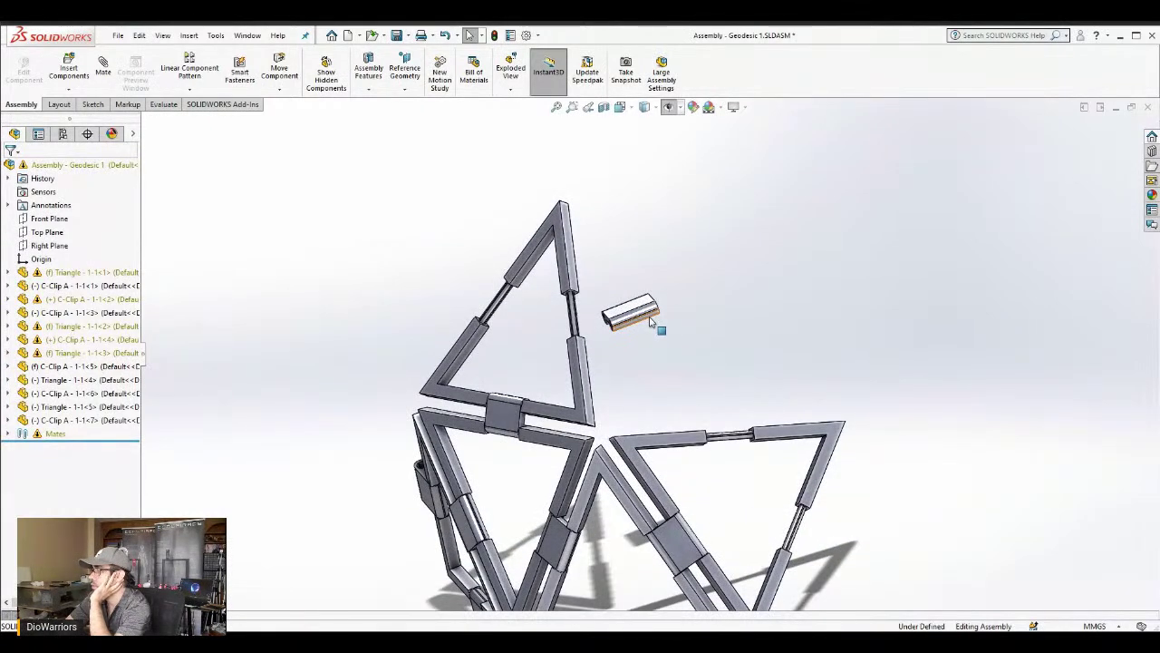
scroll(651, 319, "down", 2)
scroll(670, 329, "up", 5)
middle_click_drag(660, 340, 707, 311)
middle_click_drag(661, 361, 584, 401)
Rotate the loose C-clip freely until its bores run roughly parallel to the upper triangle's nearest open side
scroll(639, 353, "down", 2)
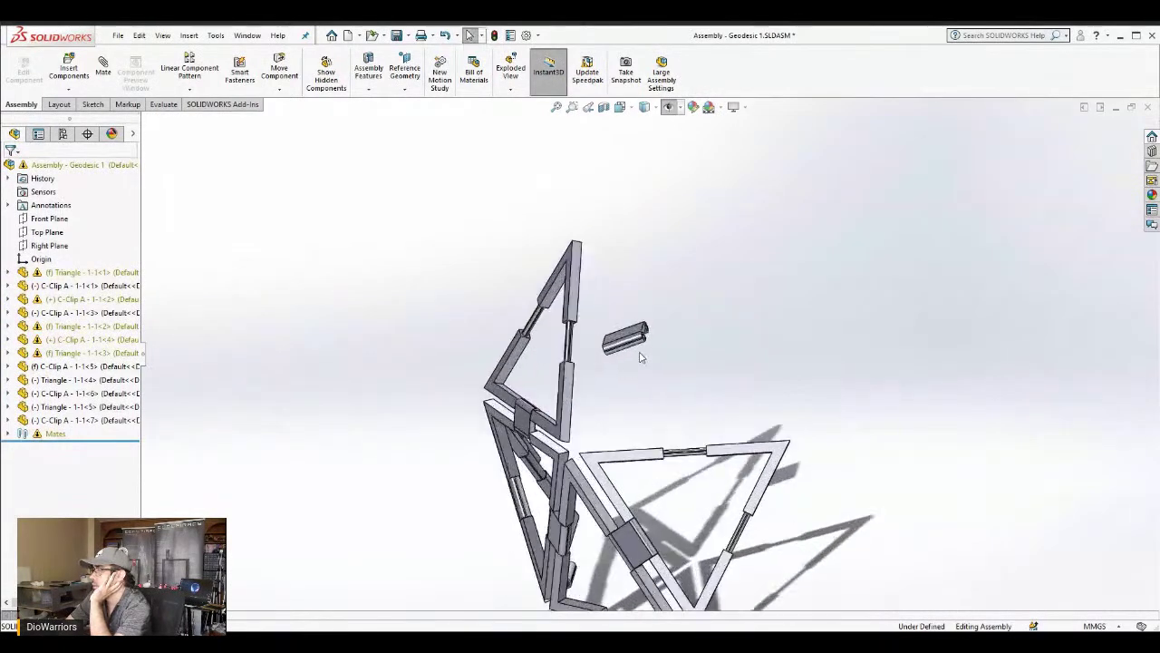
scroll(639, 357, "down", 2)
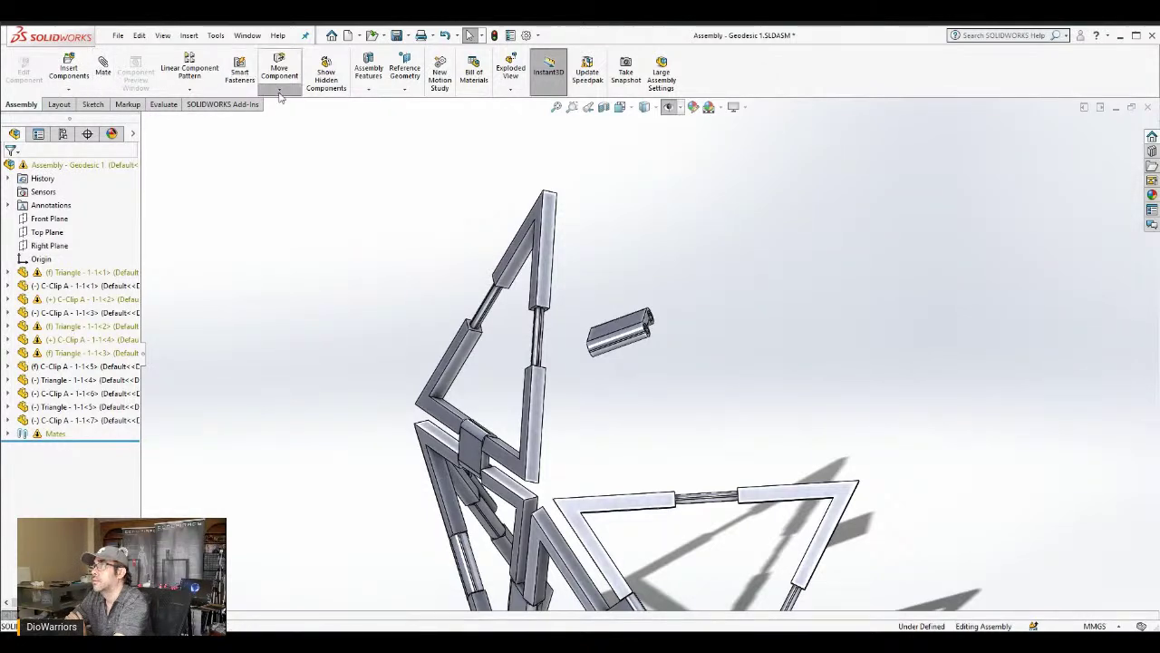
right_click_drag(614, 334, 729, 477)
left_click_drag(729, 477, 615, 432)
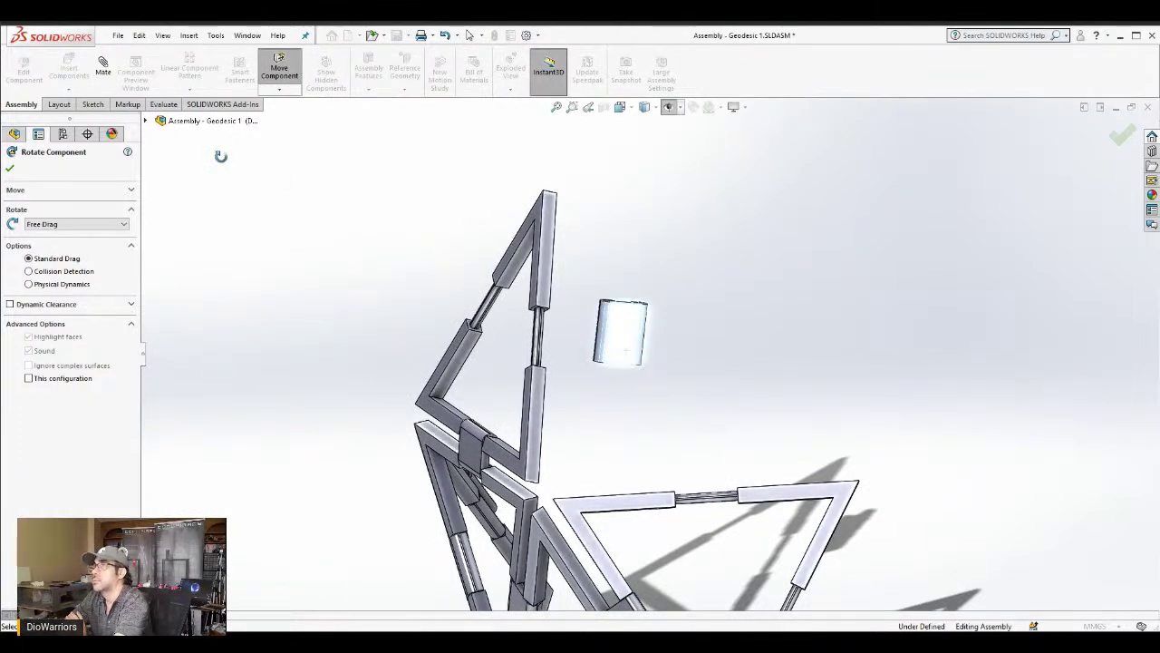
Begin a mate from the end face of the loose C-clip and set its distance to 0.25 mm
left_click(106, 73)
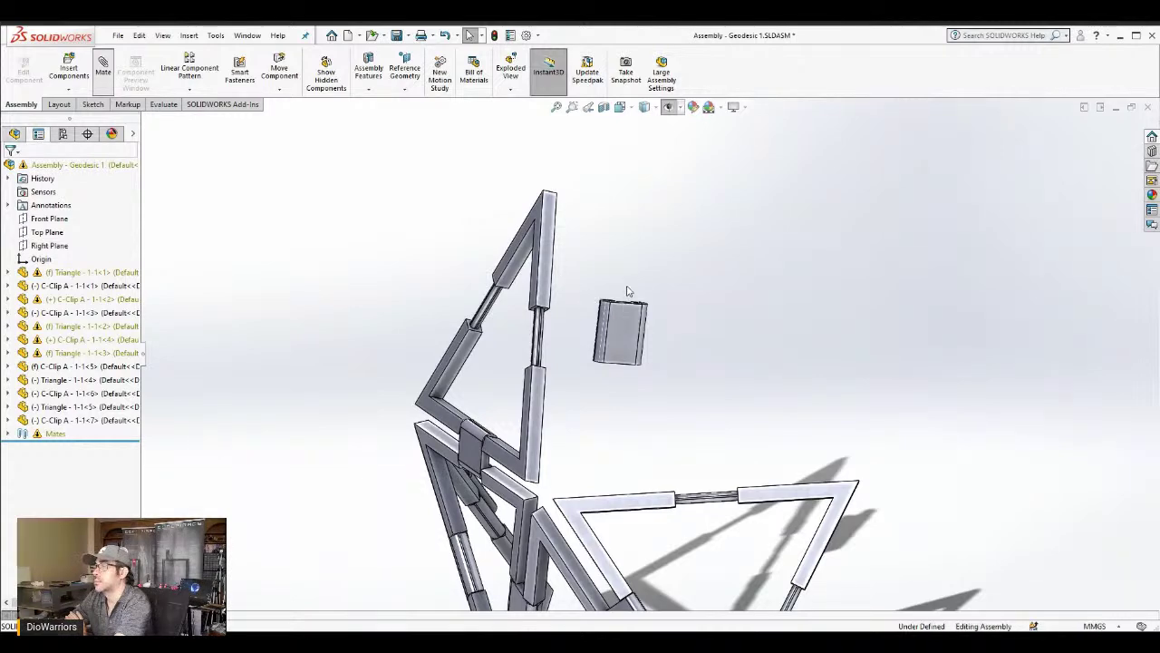
key("m")
scroll(627, 295, "down", 2)
middle_click_drag(627, 295, 611, 359)
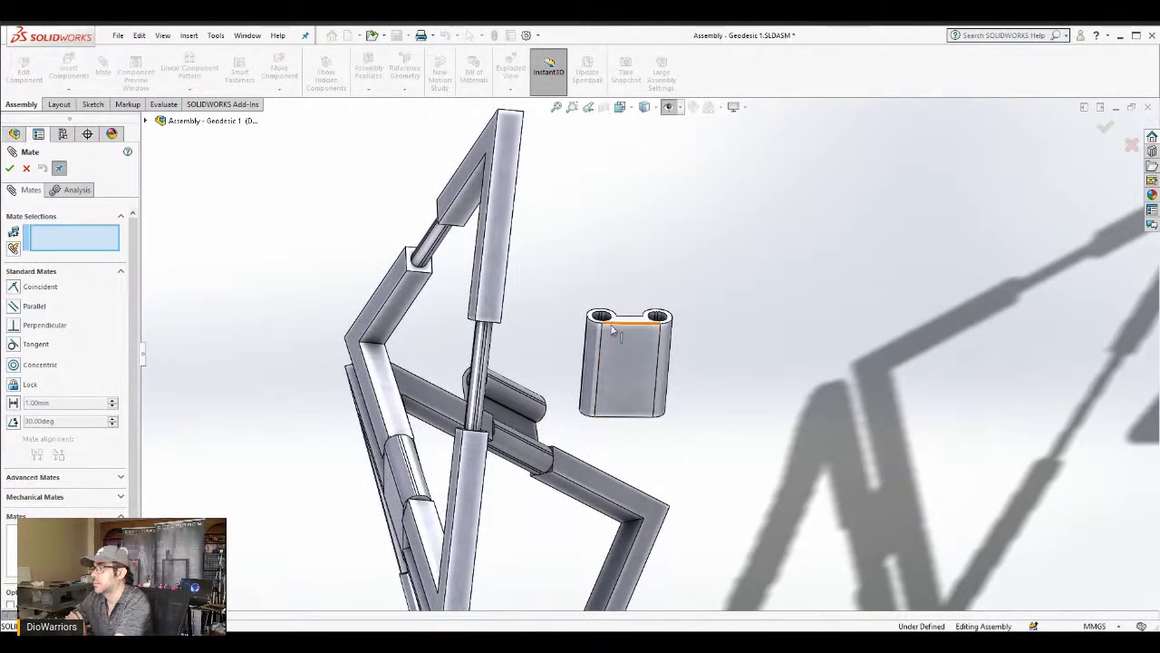
mouse_move(610, 324)
middle_mouse_down()
mouse_move(598, 345)
mouse_move(565, 357)
mouse_move(587, 333)
mouse_move(630, 324)
middle_mouse_up()
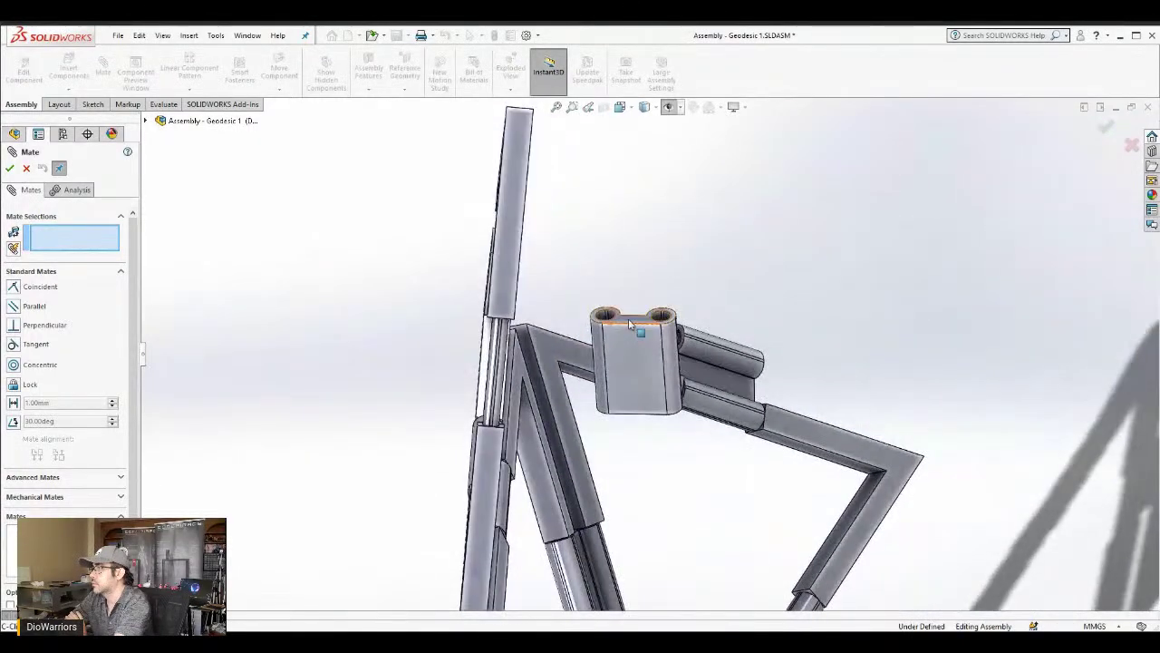
left_click(628, 318)
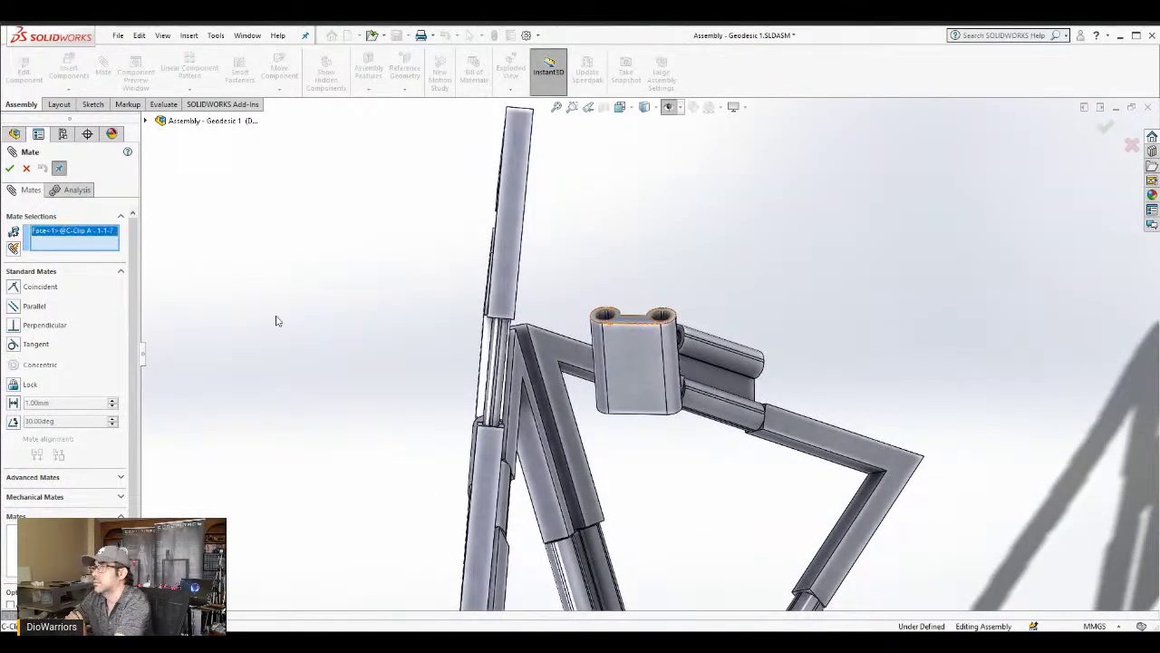
left_click(14, 404)
type("0.25")
key("Return")
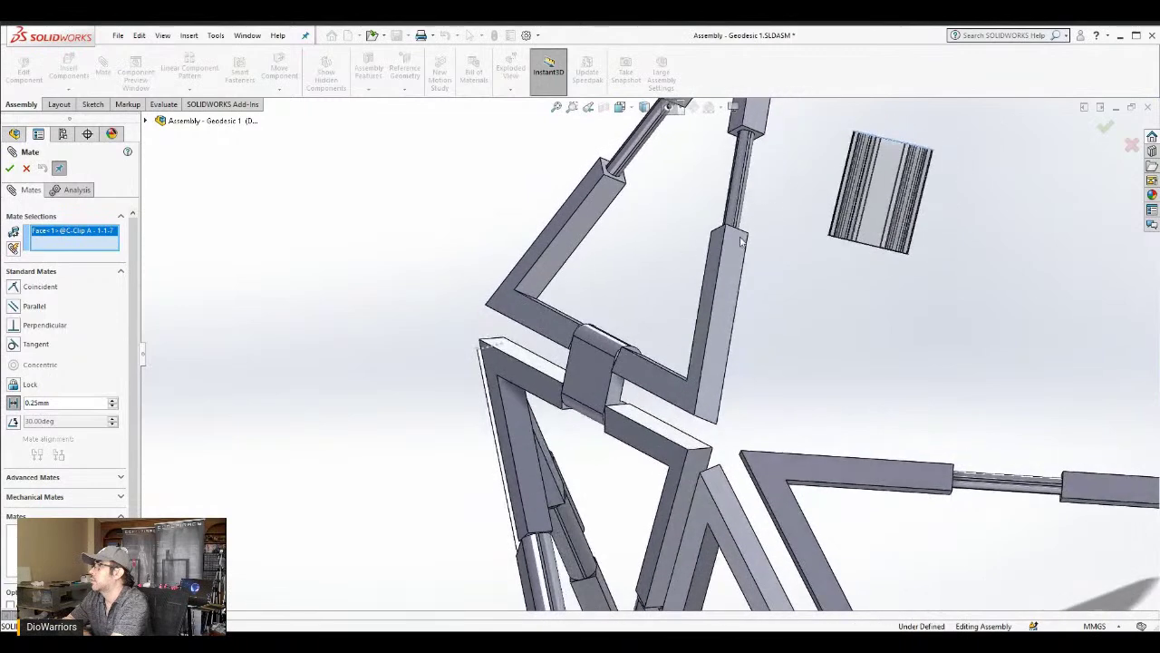
Complete the distance mate against the square bar's end face around the rod on the upper triangle's open side
scroll(790, 226, "up", 4)
scroll(728, 238, "down", 7)
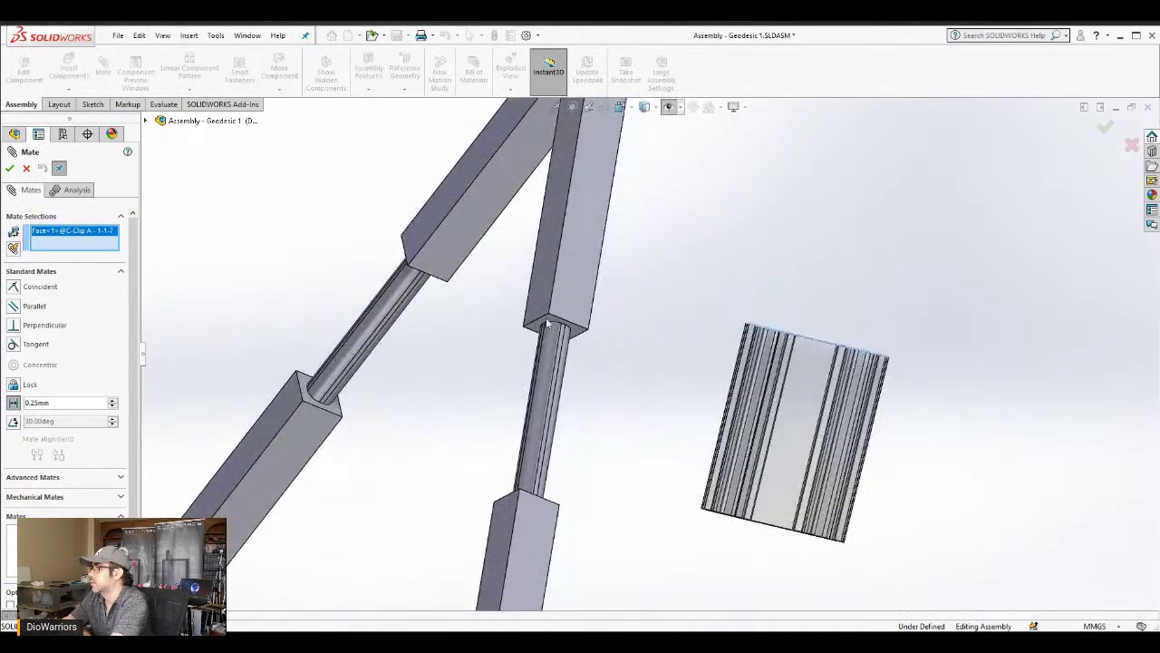
left_click(473, 378)
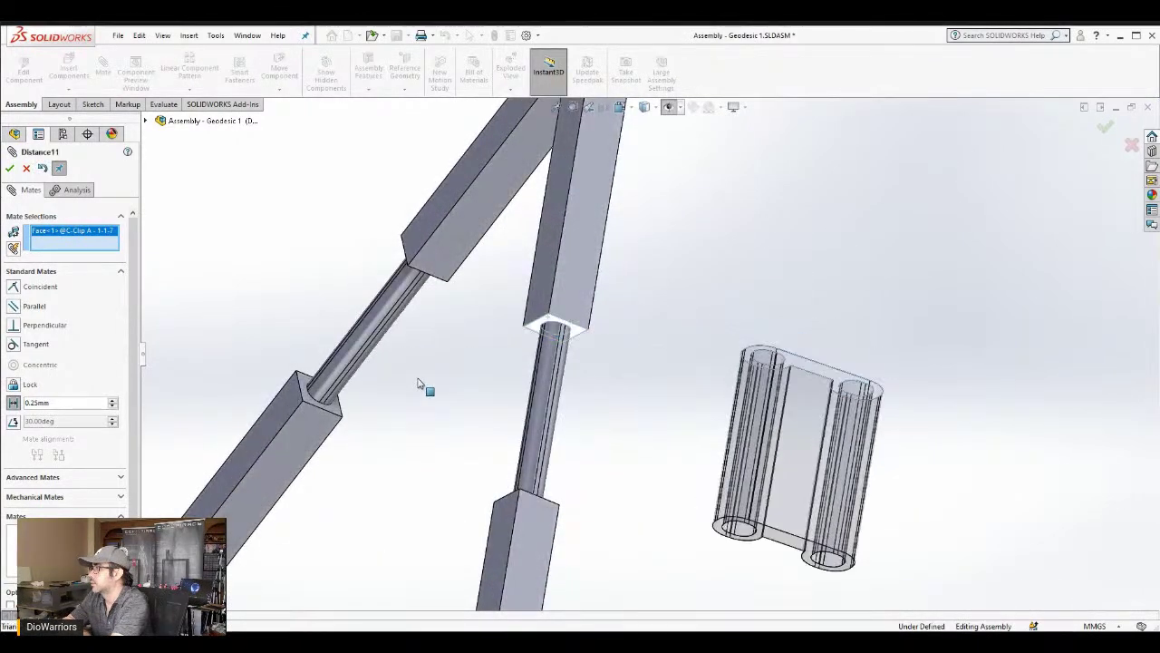
scroll(604, 387, "up", 3)
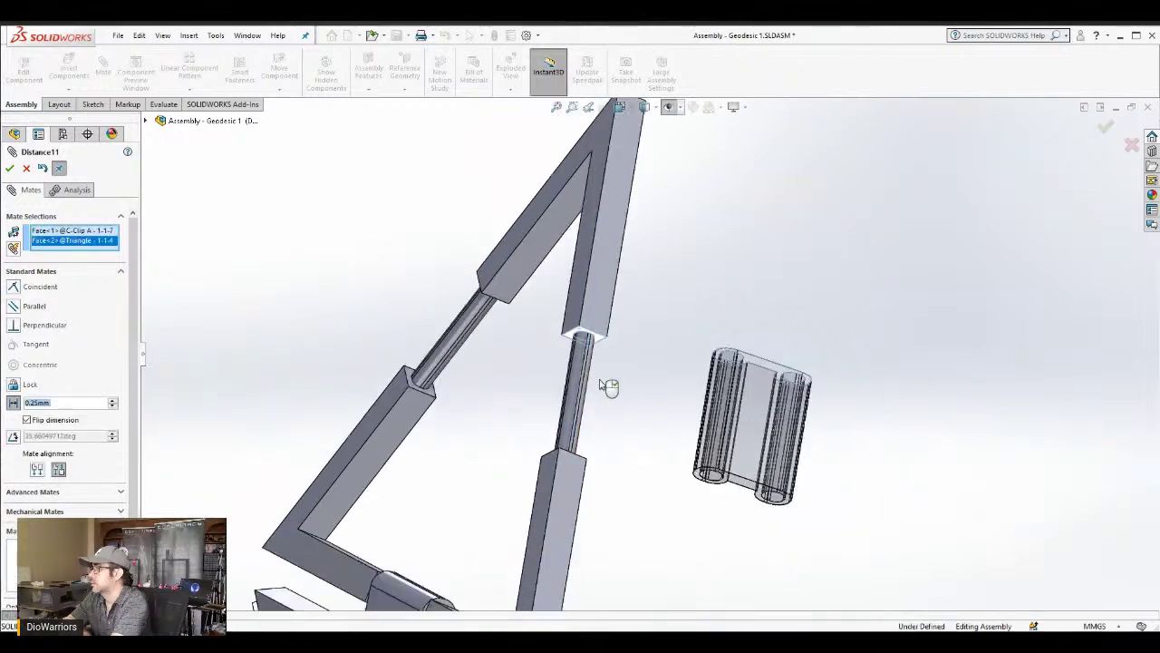
left_click(64, 422)
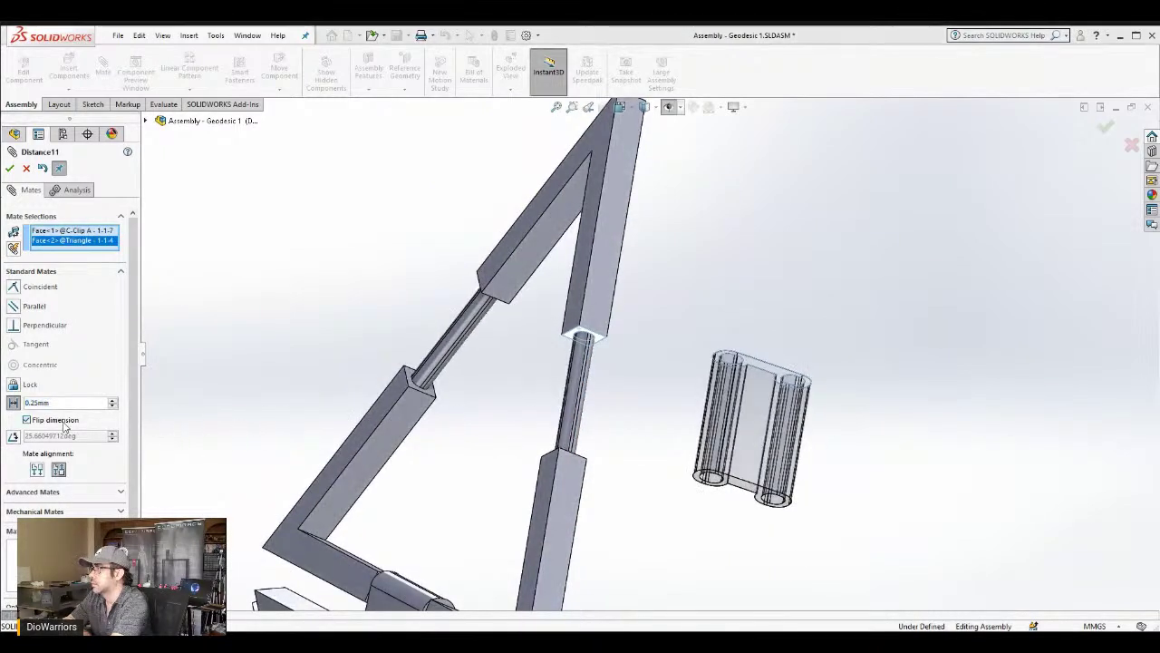
left_click(64, 422)
left_click(10, 168)
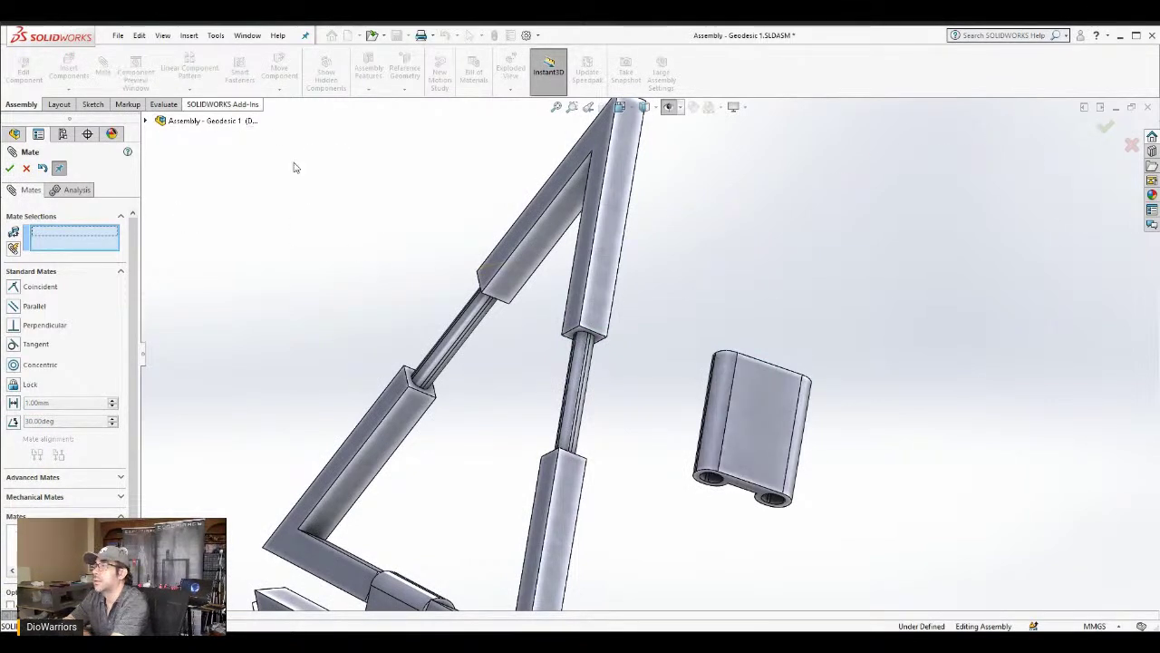
Mate the upper triangle's round rod concentric with one bore of the loose C-clip, and finish mating
left_click(582, 362)
middle_click_drag(759, 332, 820, 343)
middle_click_drag(675, 414, 624, 444)
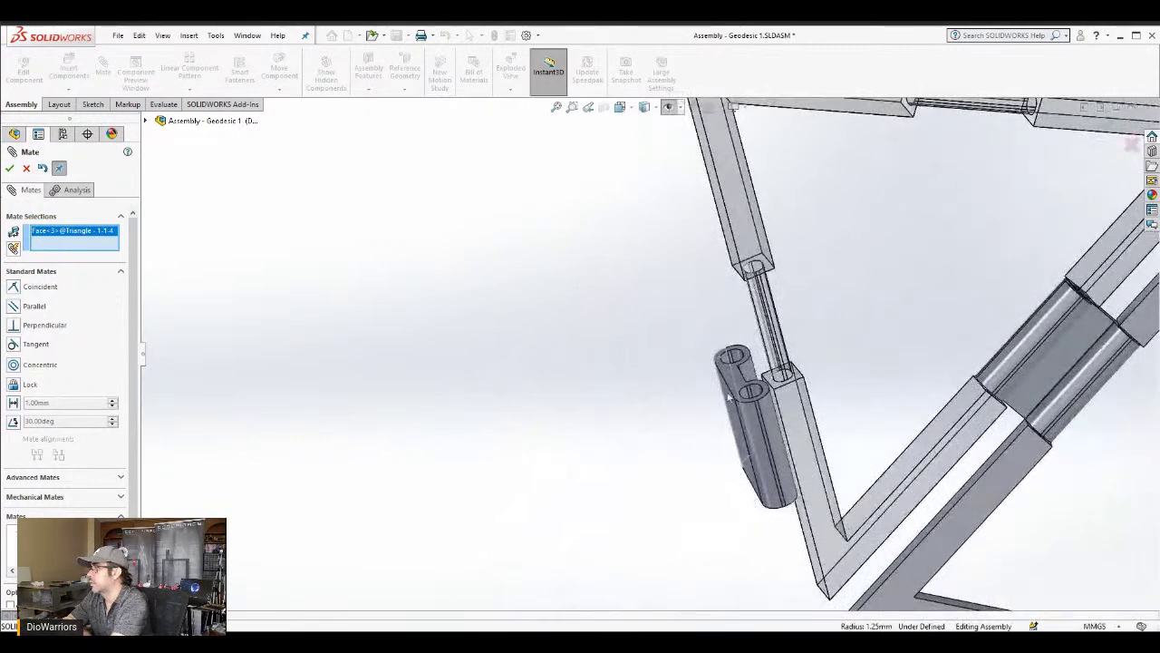
scroll(790, 376, "down", 4)
left_click(634, 353)
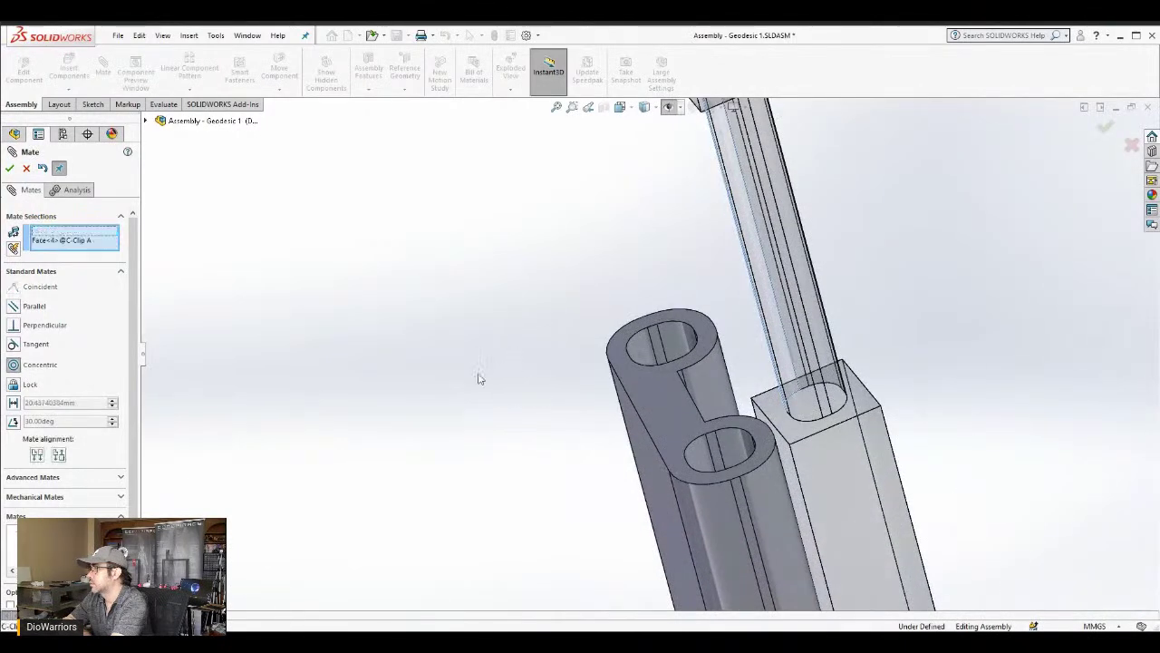
scroll(562, 369, "up", 3)
scroll(595, 369, "up", 5)
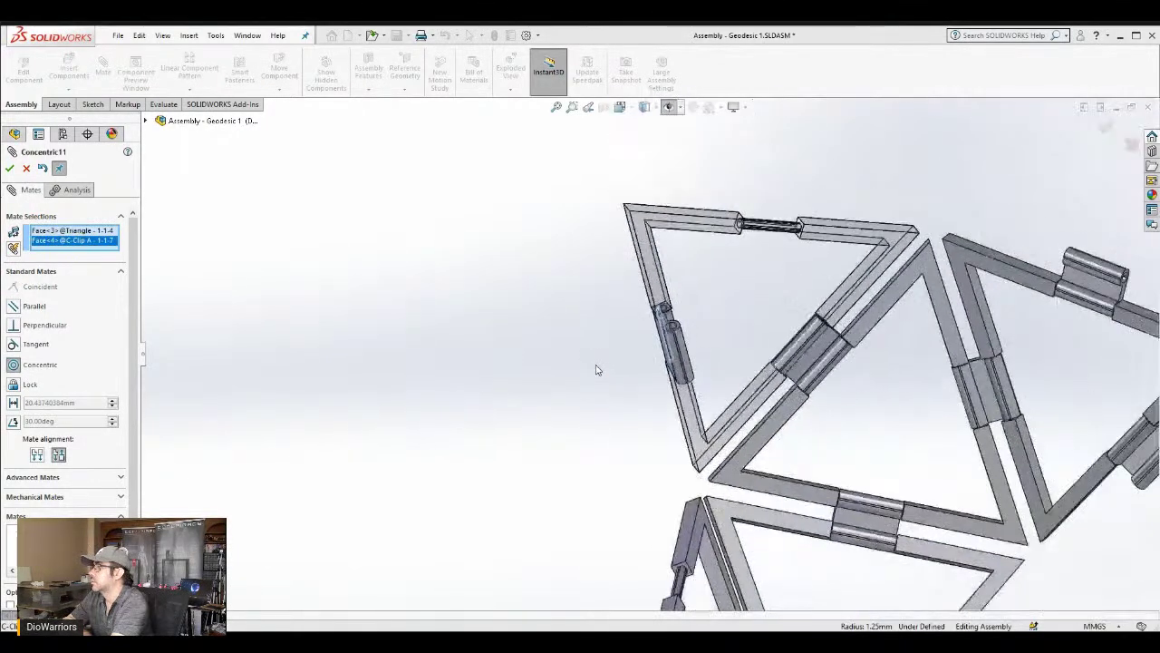
middle_click_drag(606, 393, 671, 411)
middle_click_drag(698, 304, 770, 309)
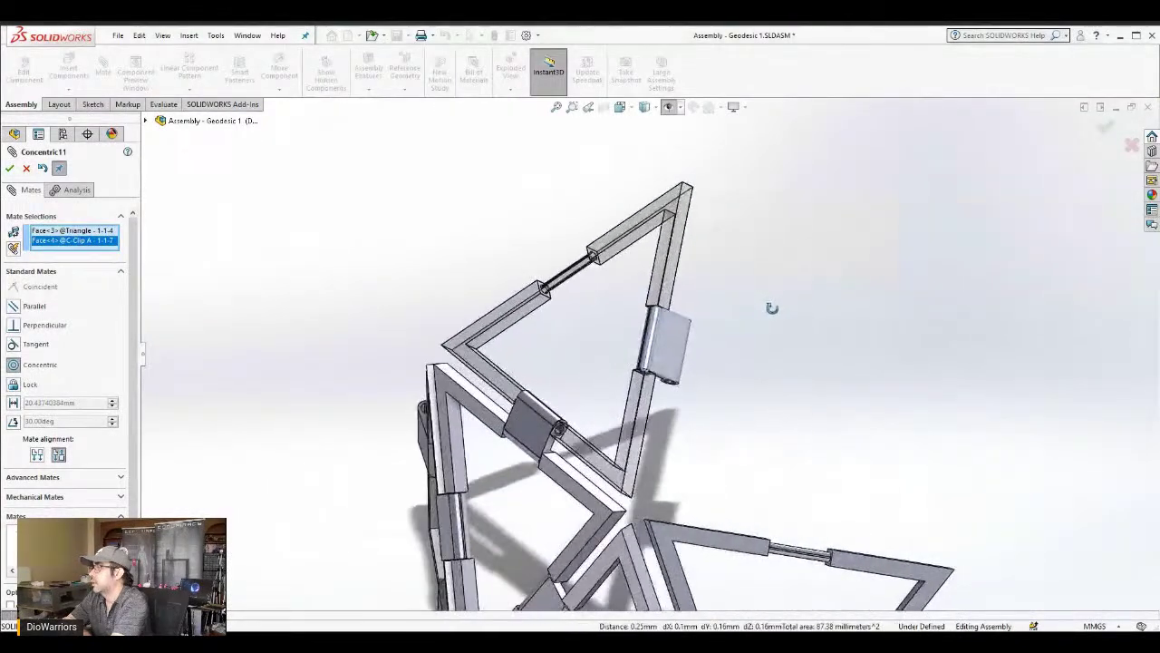
left_click(9, 168)
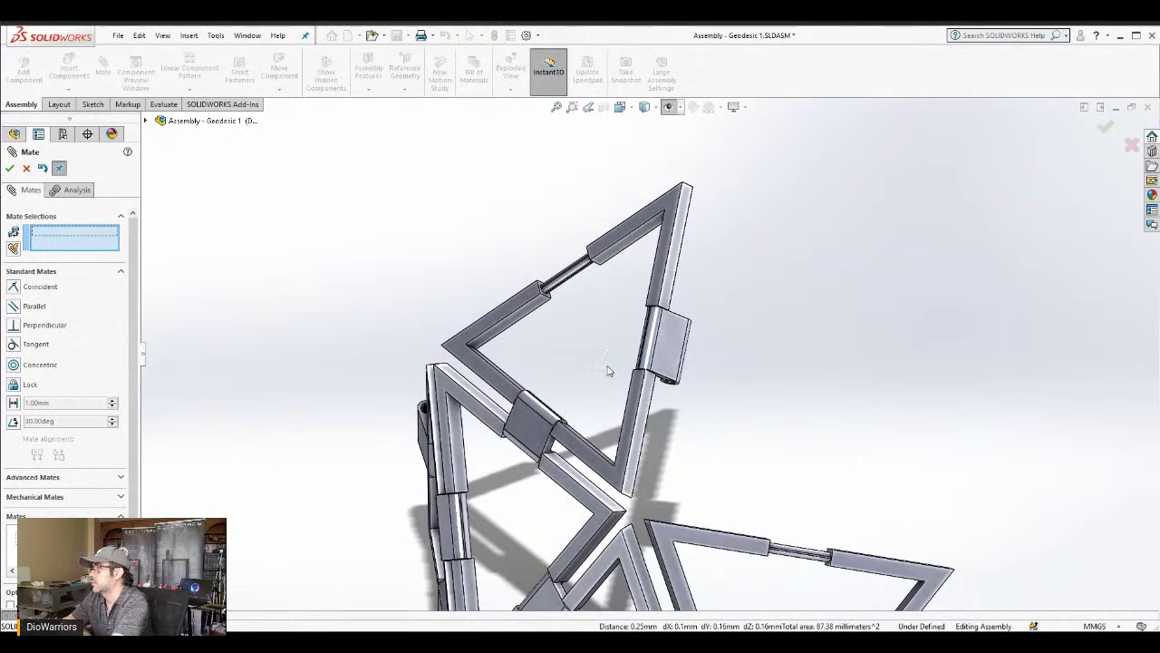
scroll(699, 428, "up", 4)
middle_click_drag(702, 430, 729, 433)
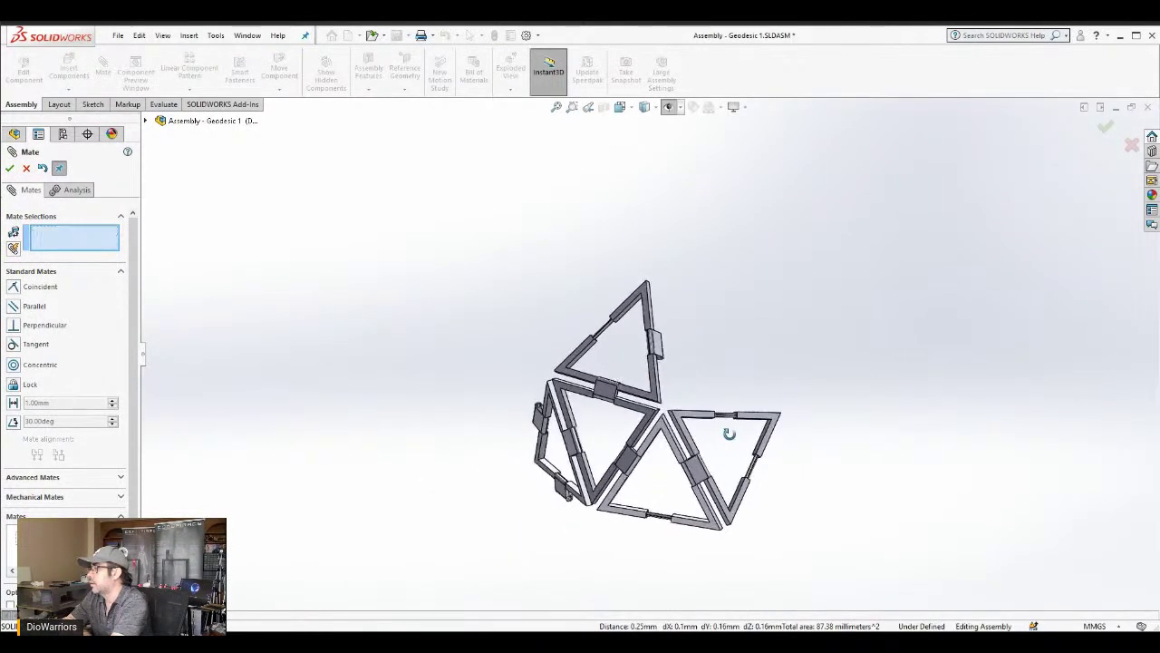
scroll(680, 402, "down", 3)
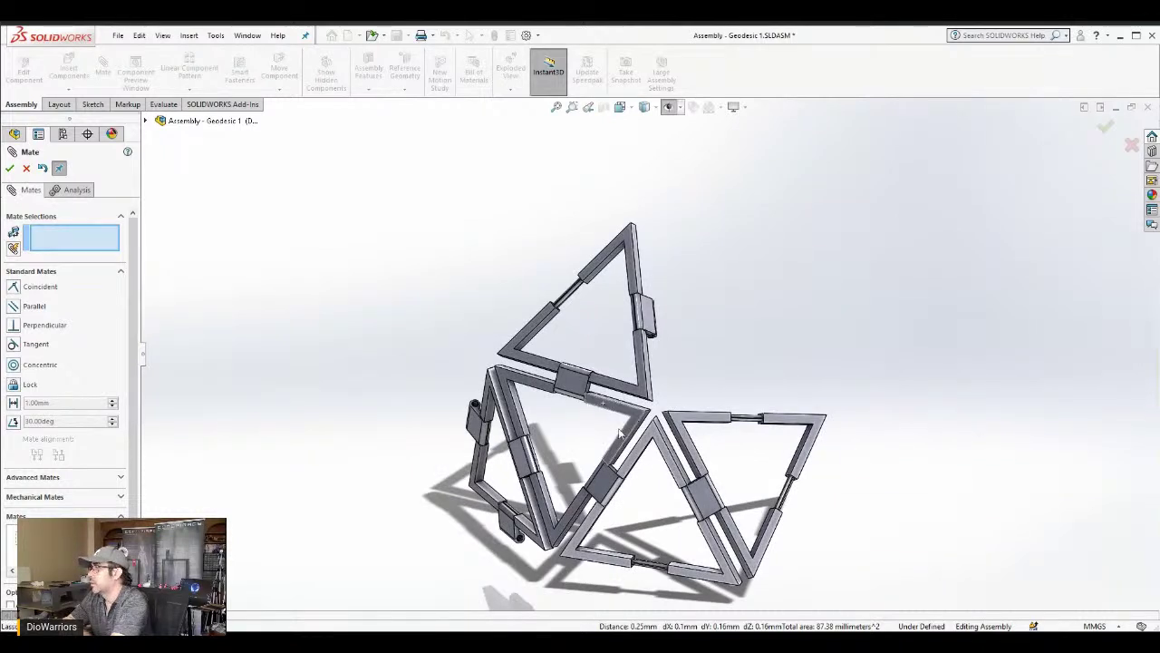
left_click(11, 170)
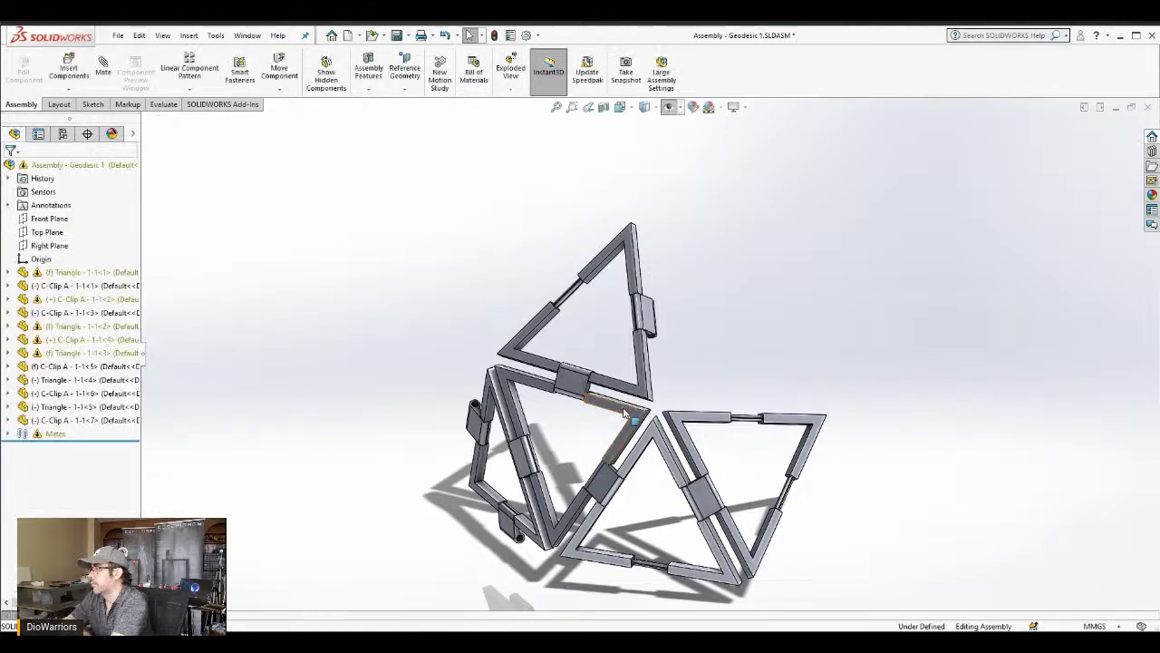
Float the middle triangle and the C-clip joining it to the upper triangle, and fix the upper triangle in place
left_click(624, 412)
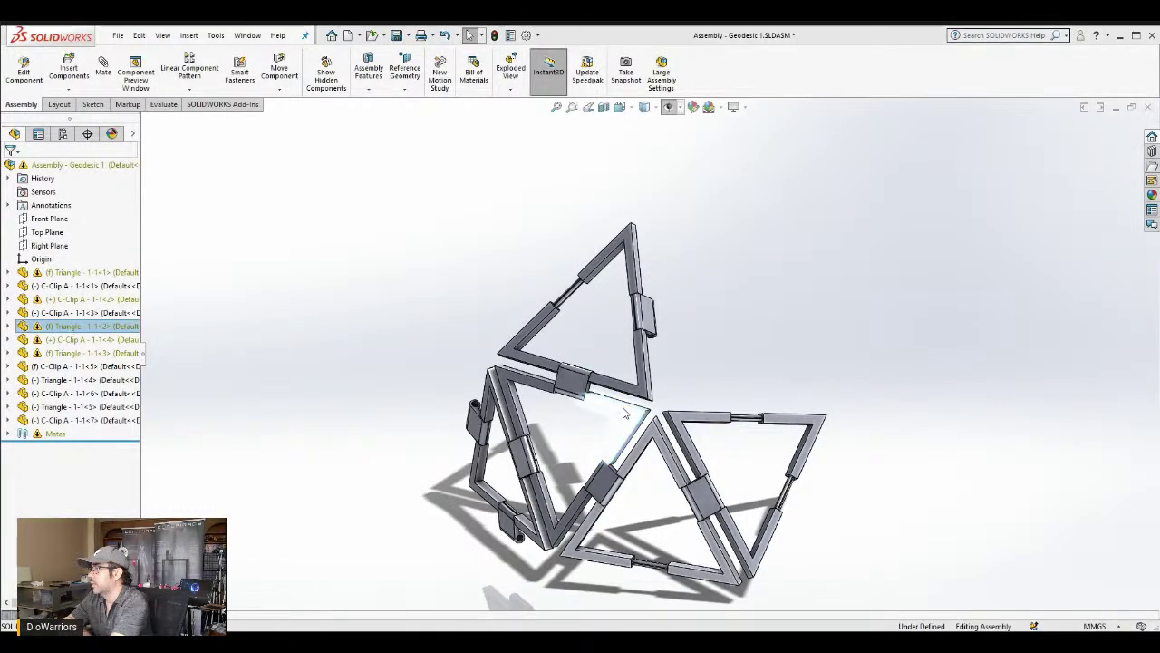
left_click(582, 386)
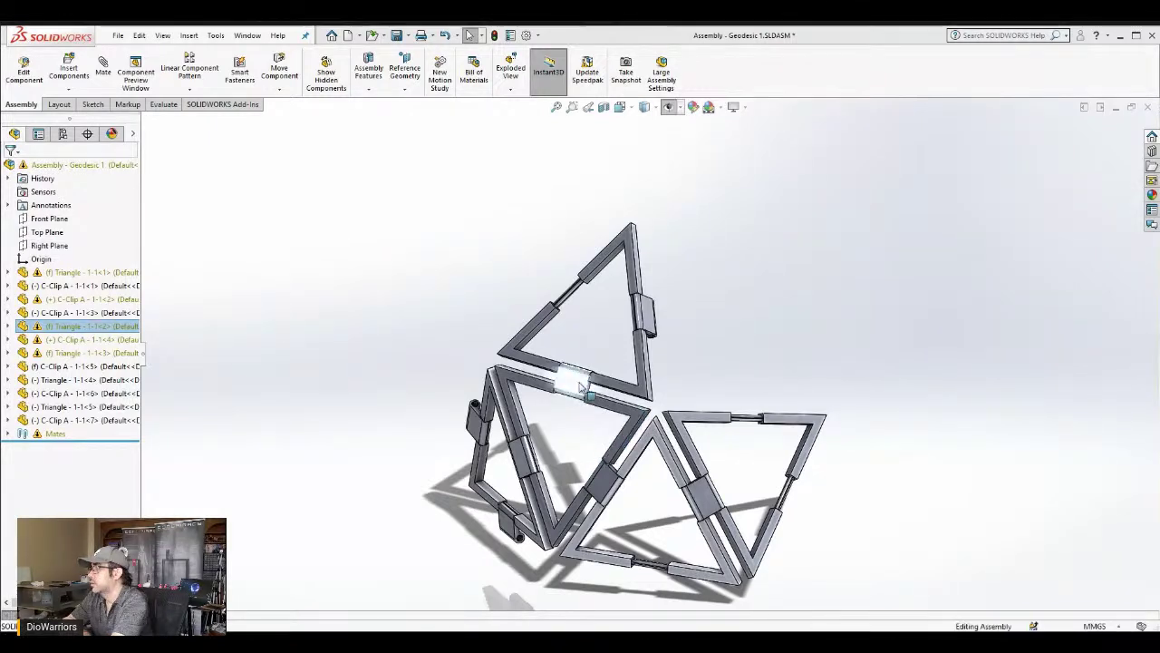
right_click(581, 386)
left_click(613, 434)
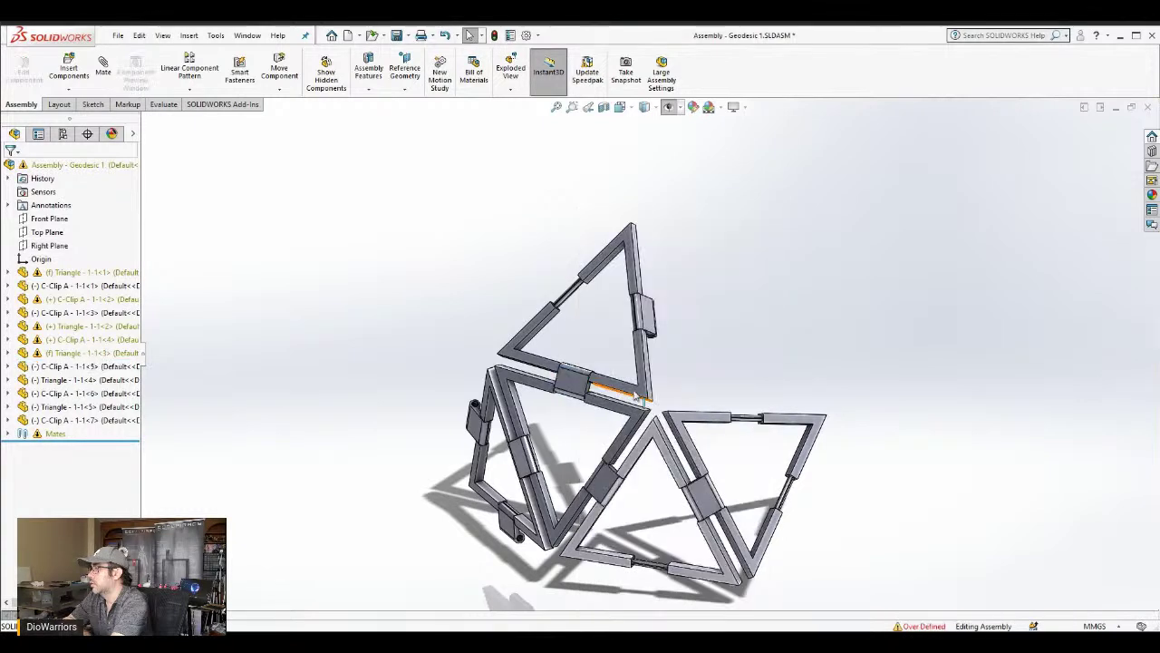
left_click(640, 379)
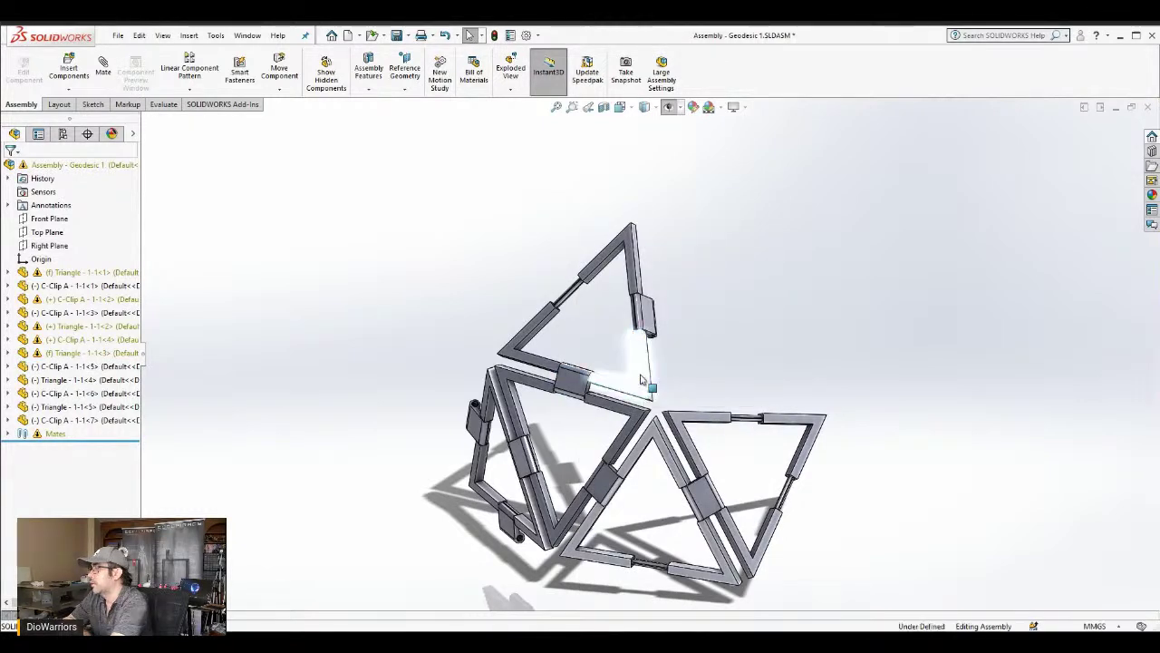
left_click(641, 379)
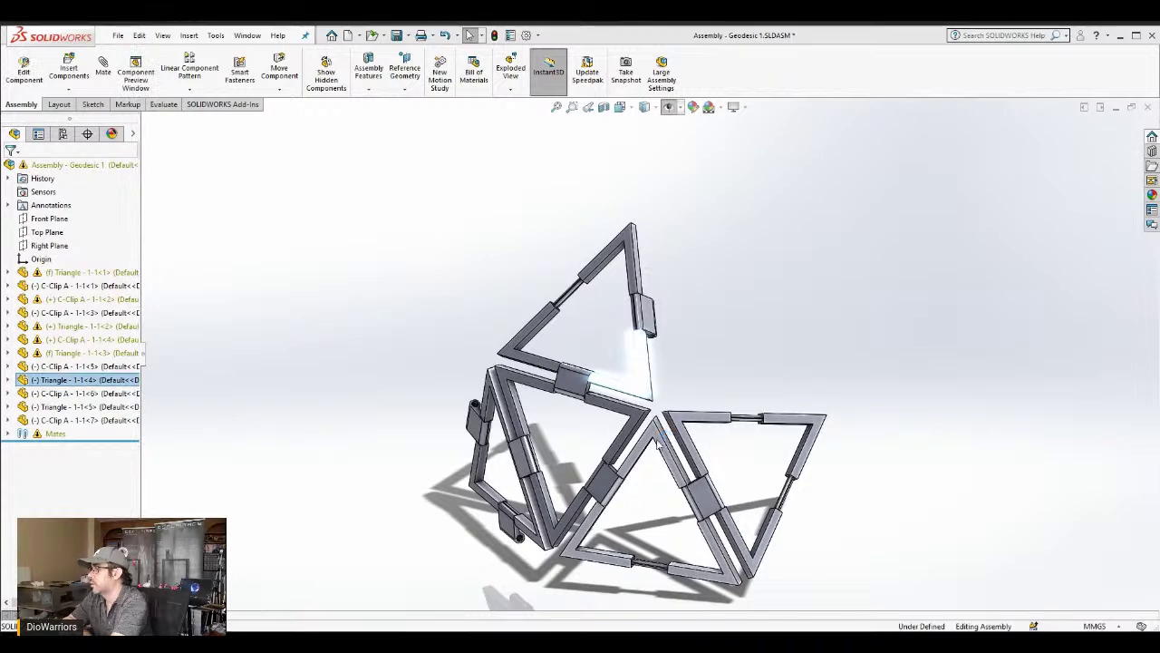
Float the fixed lower triangle, Triangle - 1-1<3>, and check that its adjoining C-clips and the outer triangle are free
left_click(608, 481)
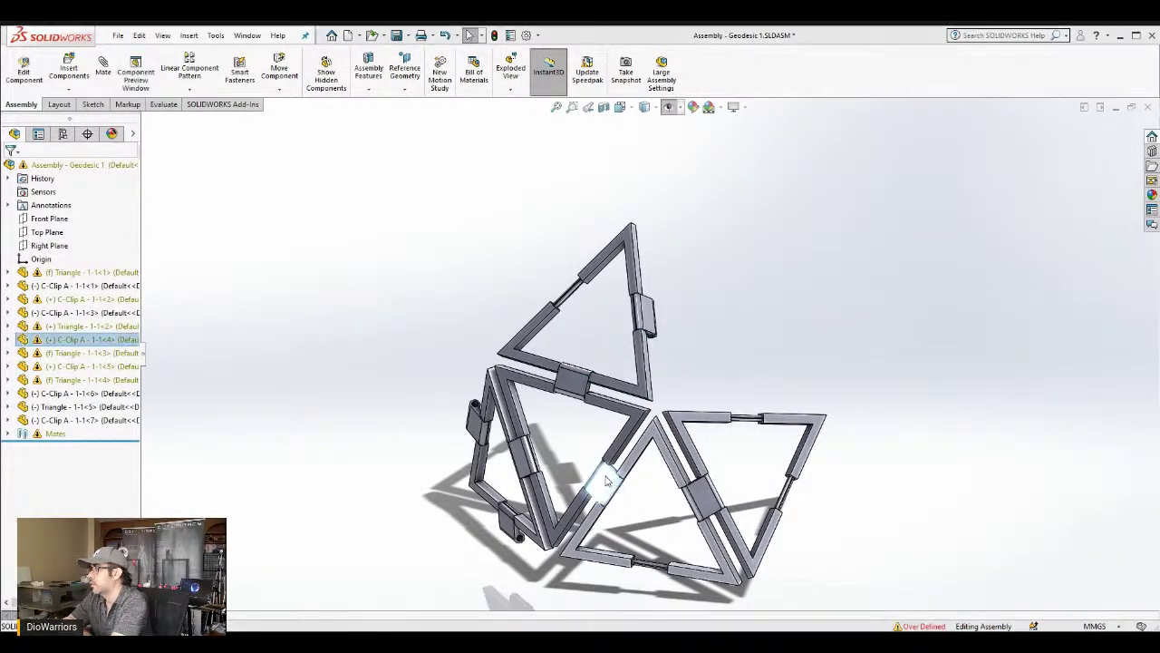
key("Escape")
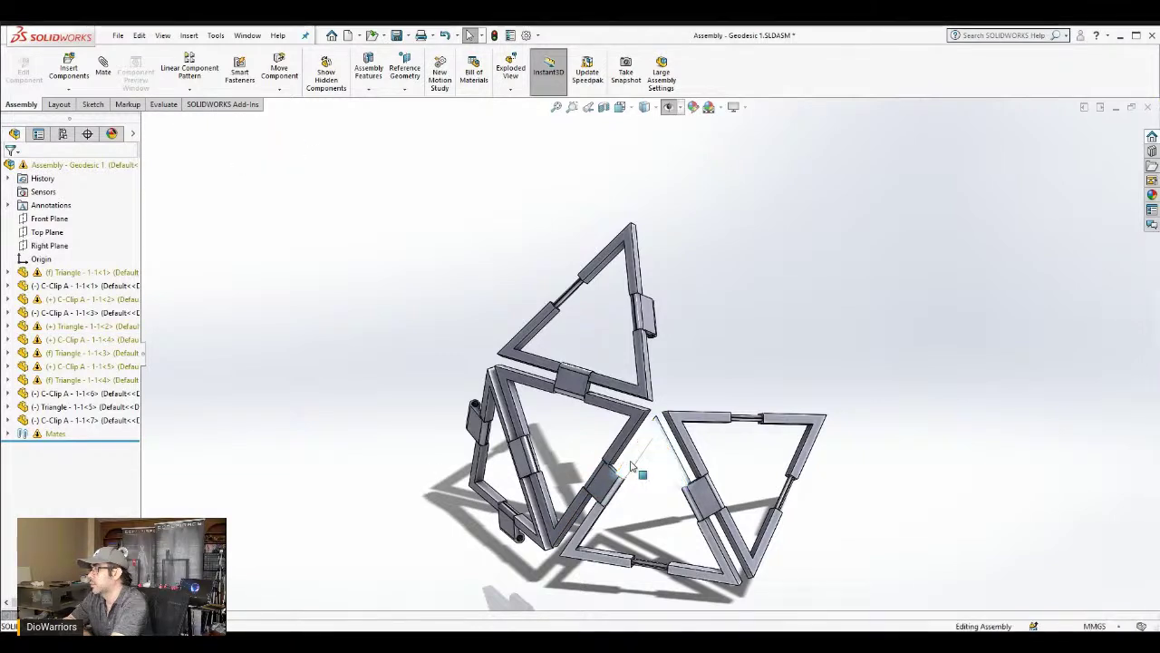
left_click(632, 467)
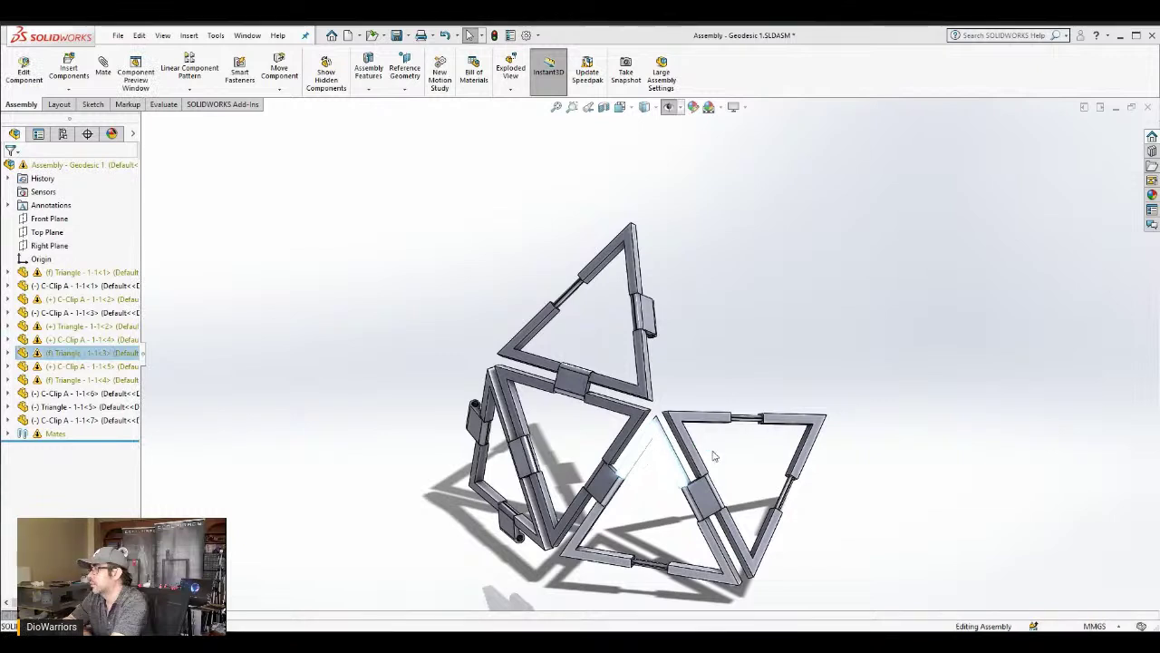
left_click(703, 492)
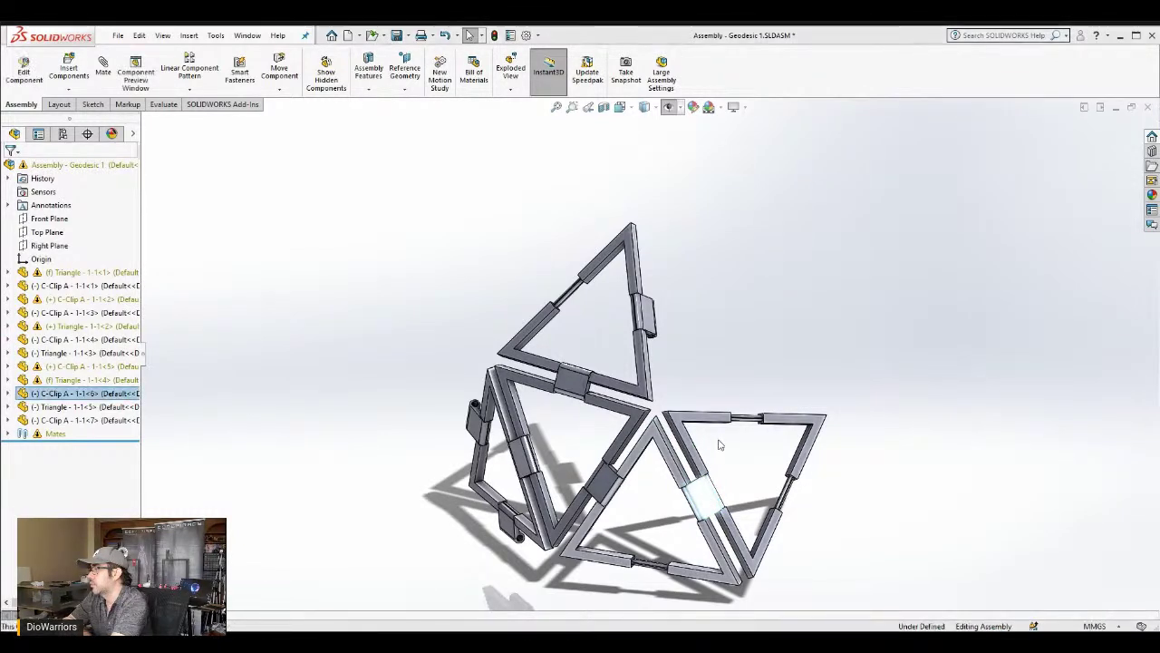
left_click(679, 420)
left_click_drag(679, 421, 680, 421)
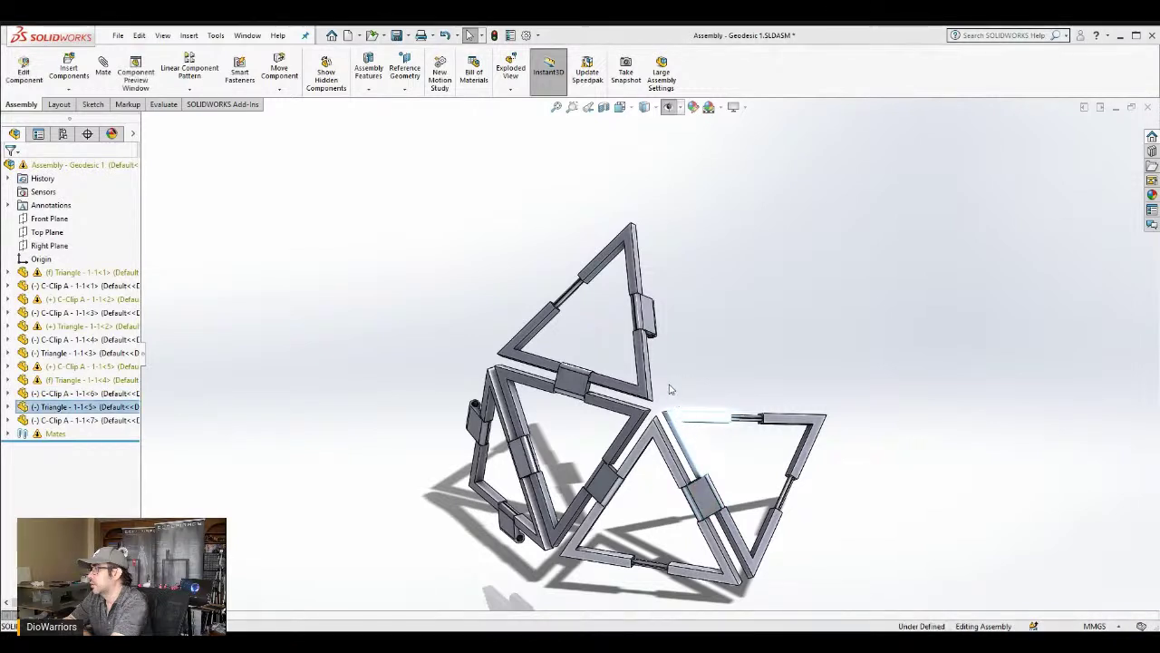
left_click(670, 386)
Swing the newly mated C-clip outward around the upper triangle's rod, toward the open gap
middle_click_drag(665, 339, 661, 343)
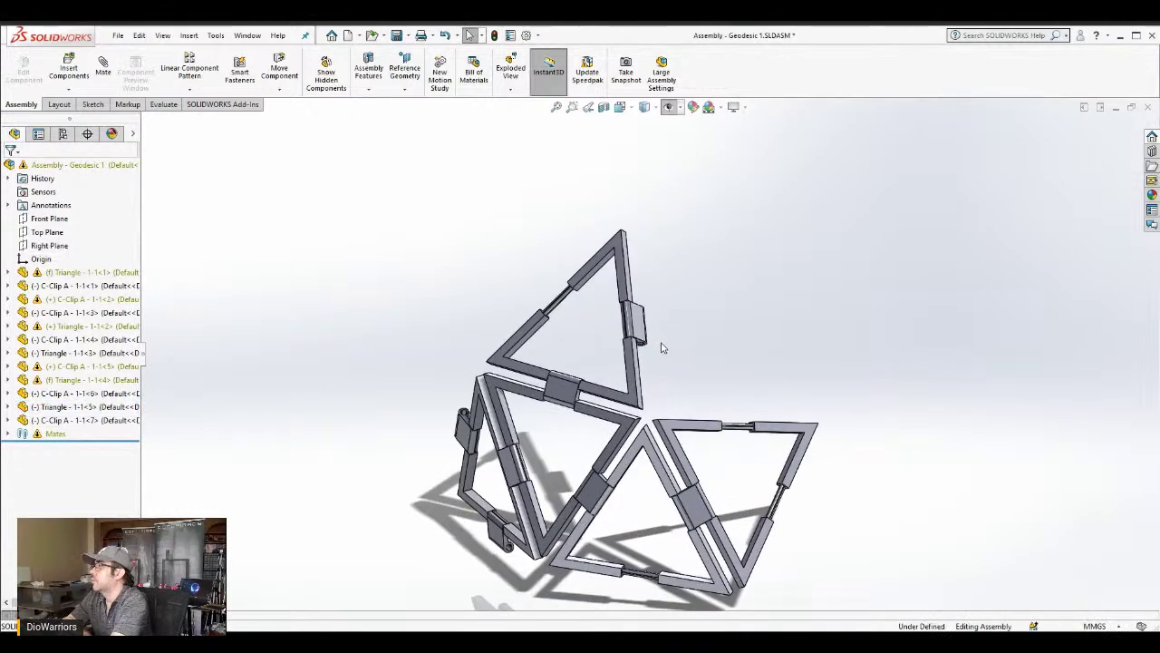
scroll(662, 347, "down", 3)
left_click(612, 367)
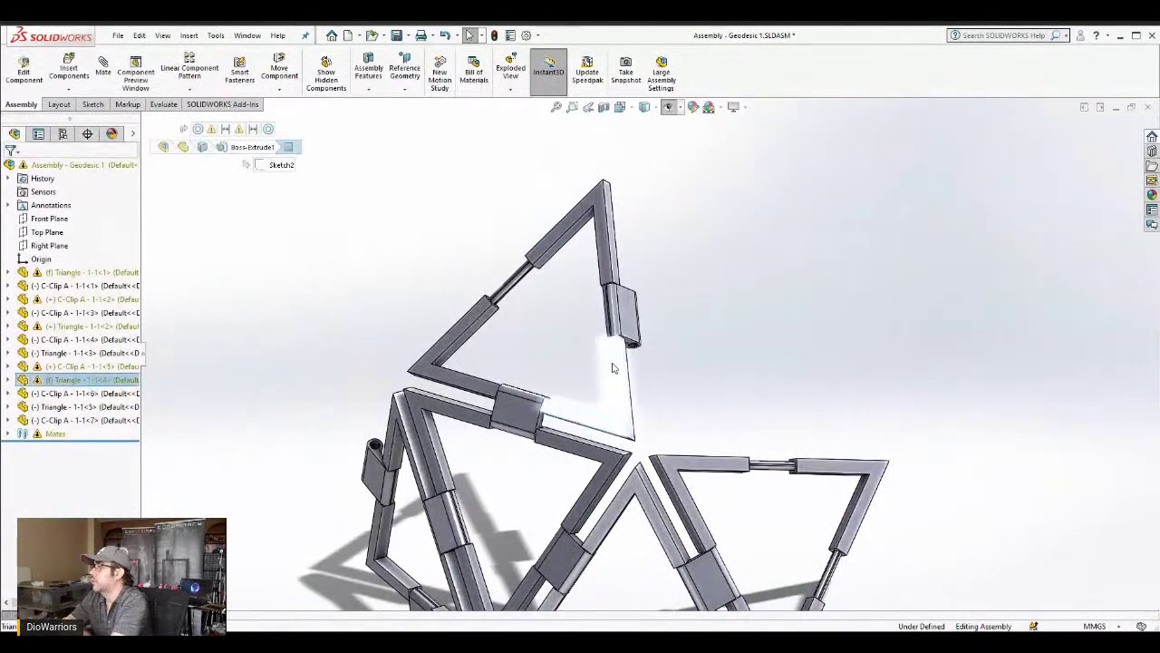
left_click(661, 353)
left_click_drag(632, 320, 630, 292)
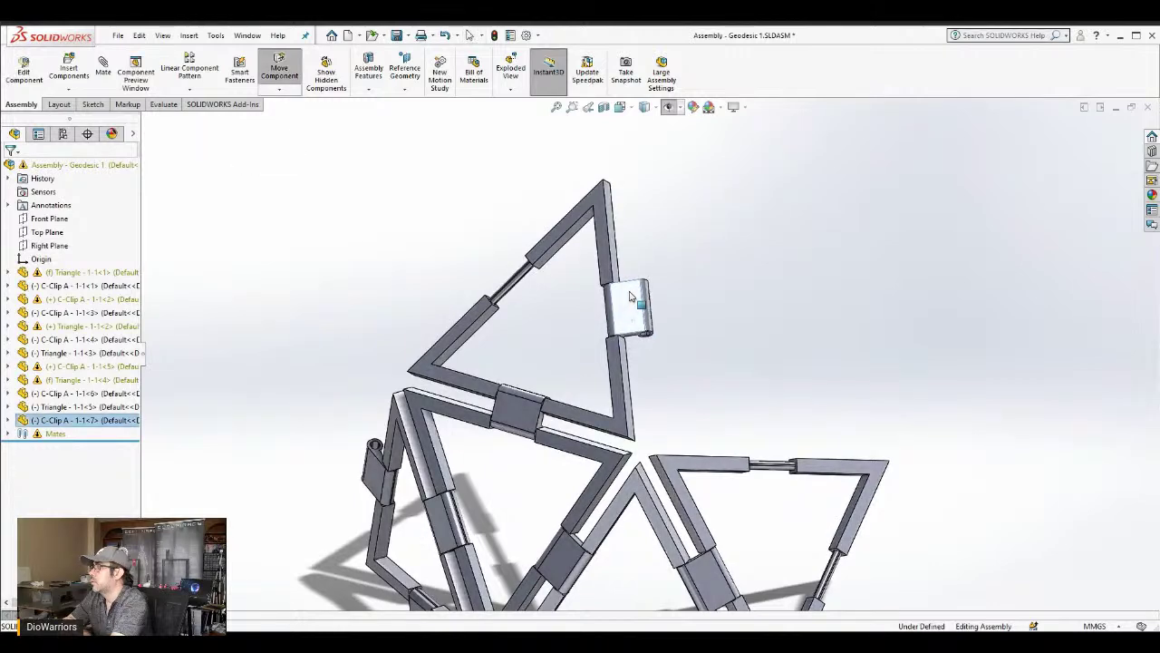
left_click(689, 357)
scroll(777, 442, "up", 3)
scroll(769, 437, "down", 2)
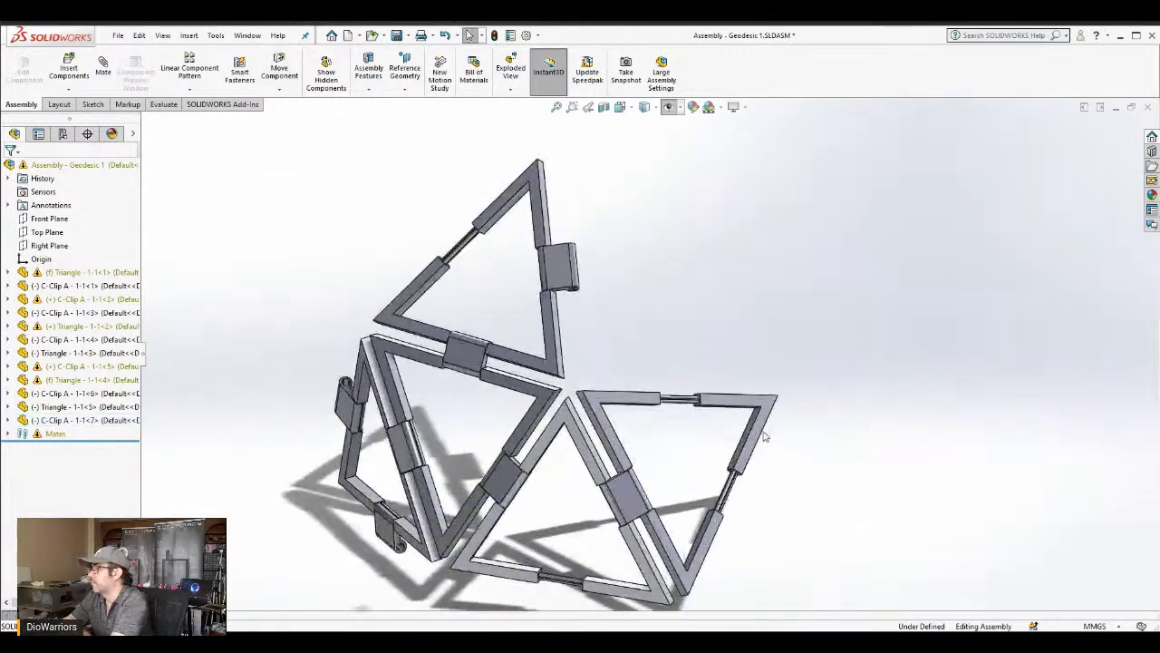
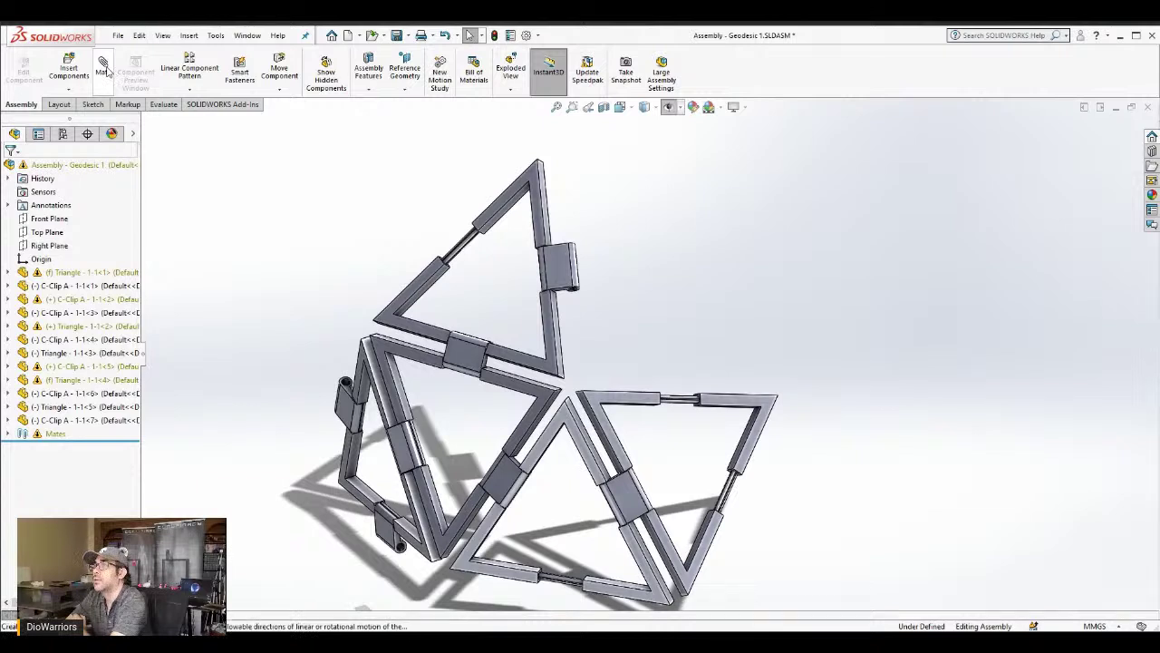
left_click(107, 72)
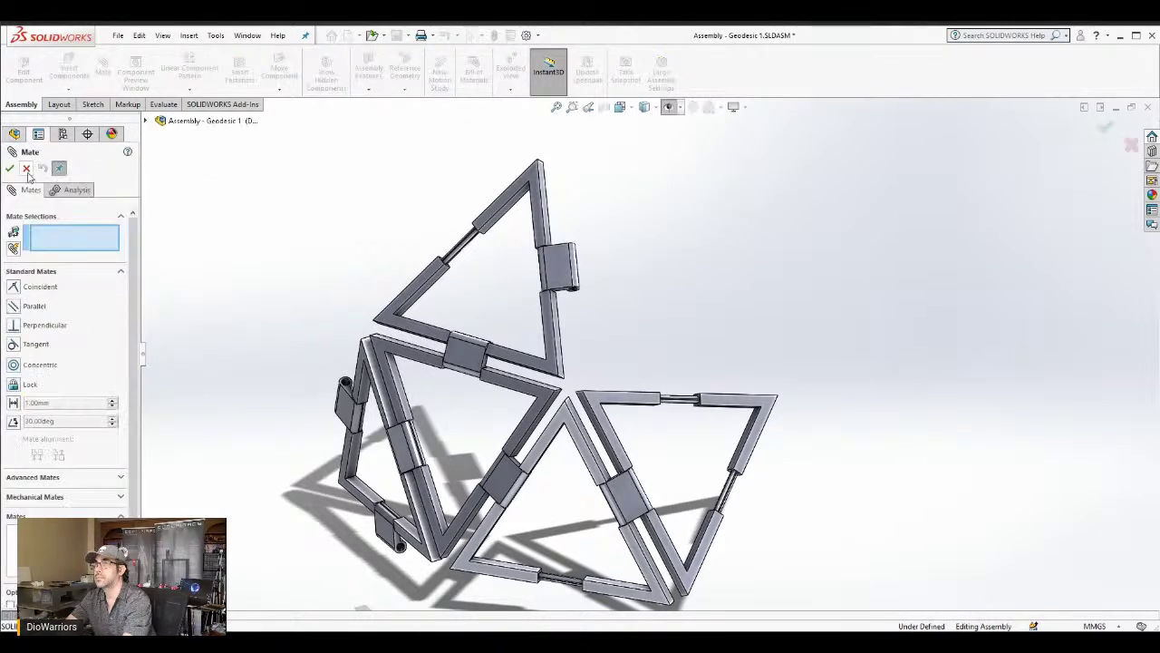
left_click(26, 170)
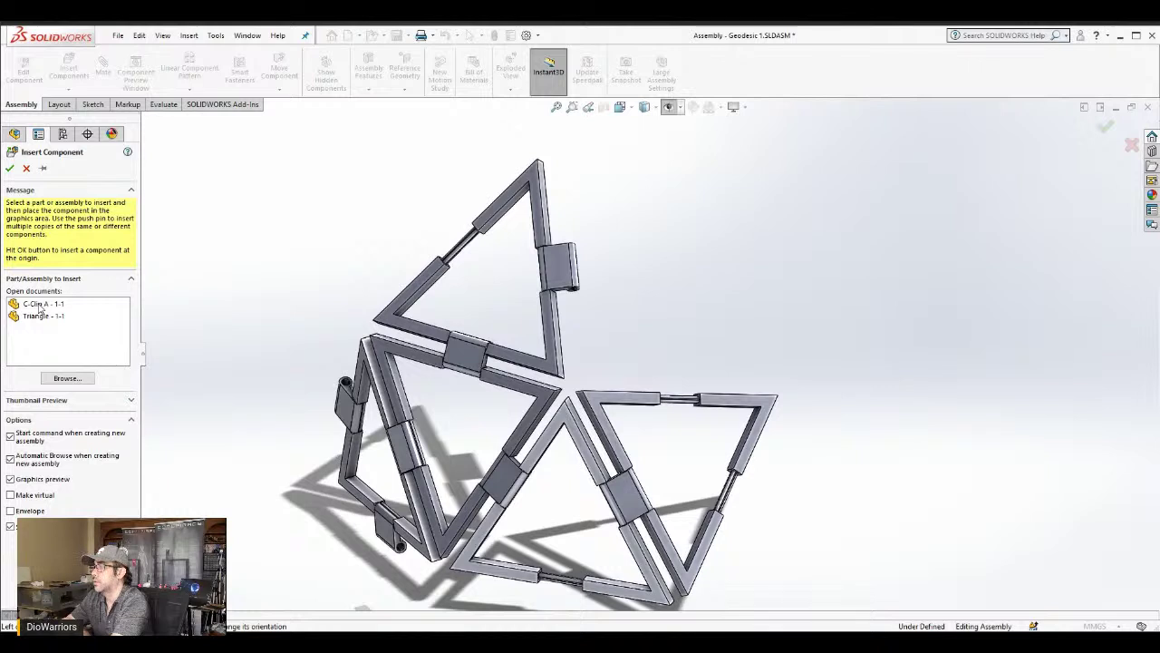
Insert another C-Clip A - 1-1 above the outer lower triangle and another Triangle - 1-1 beside the upper triangle's C-clip
left_click(40, 306)
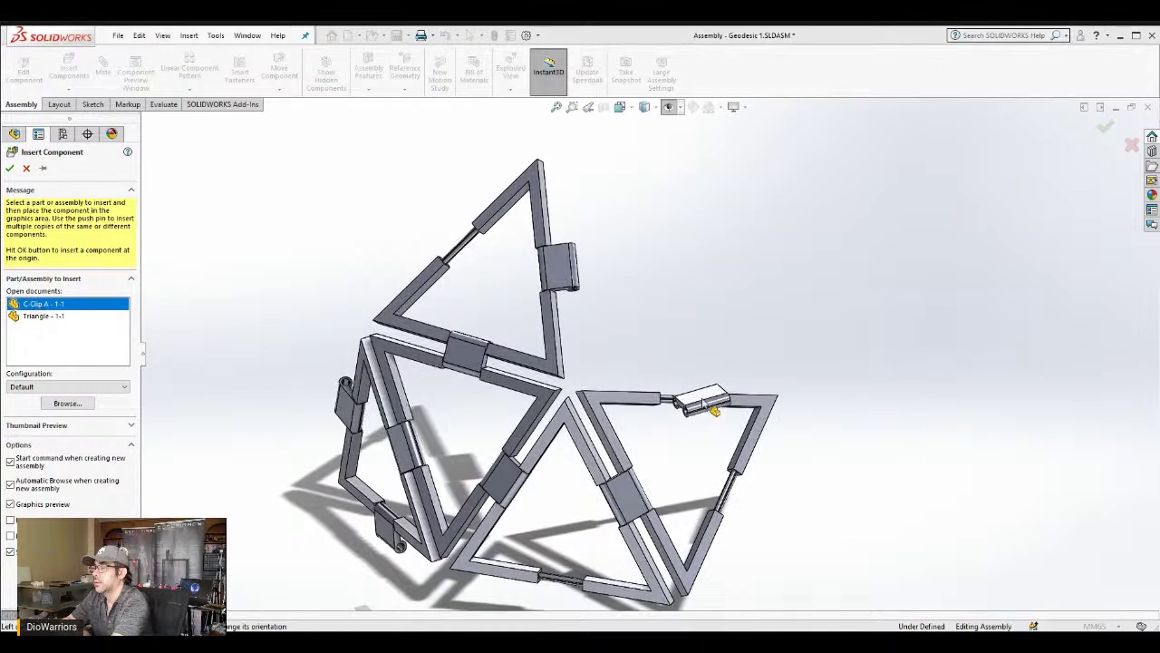
left_click(707, 379)
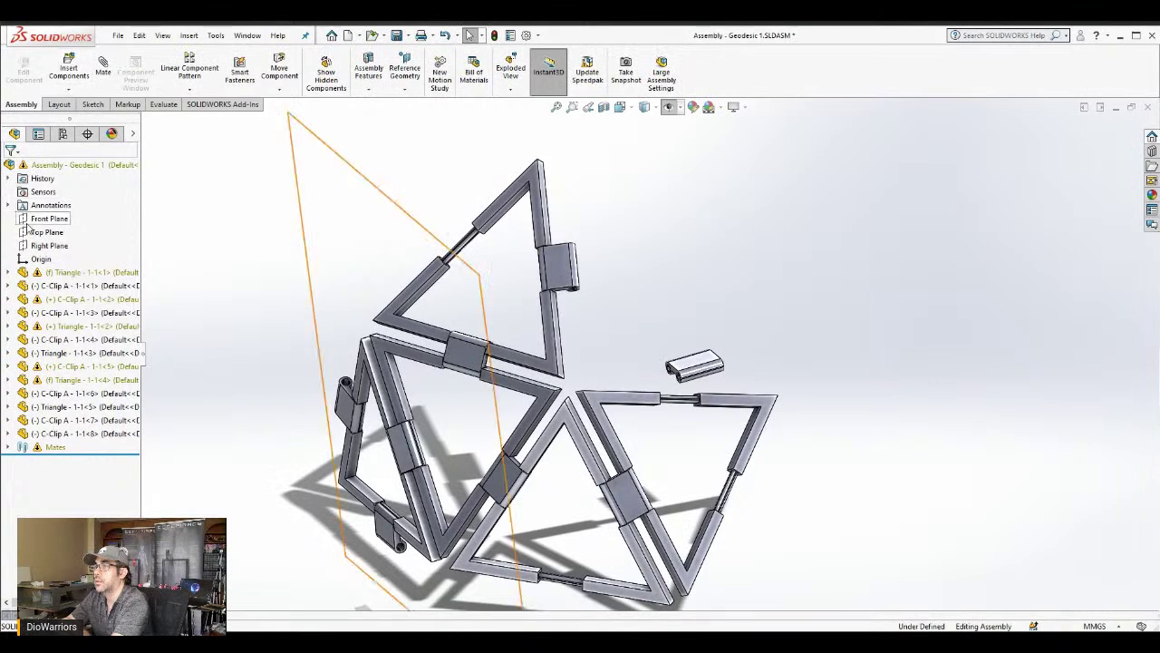
left_click(69, 75)
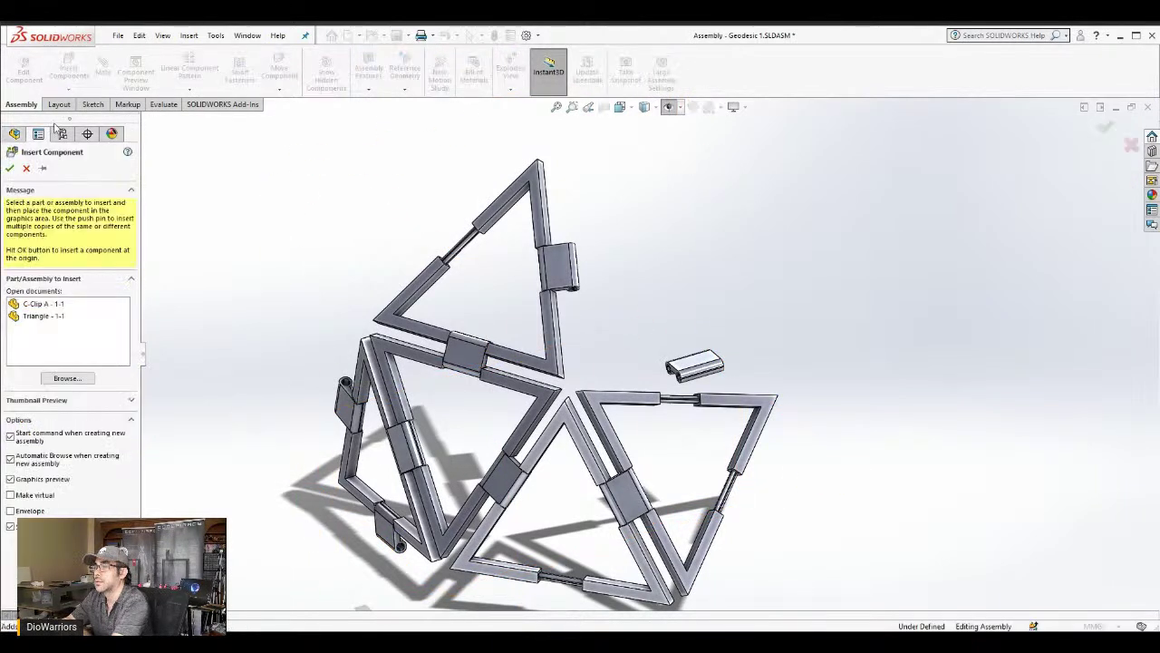
left_click(36, 317)
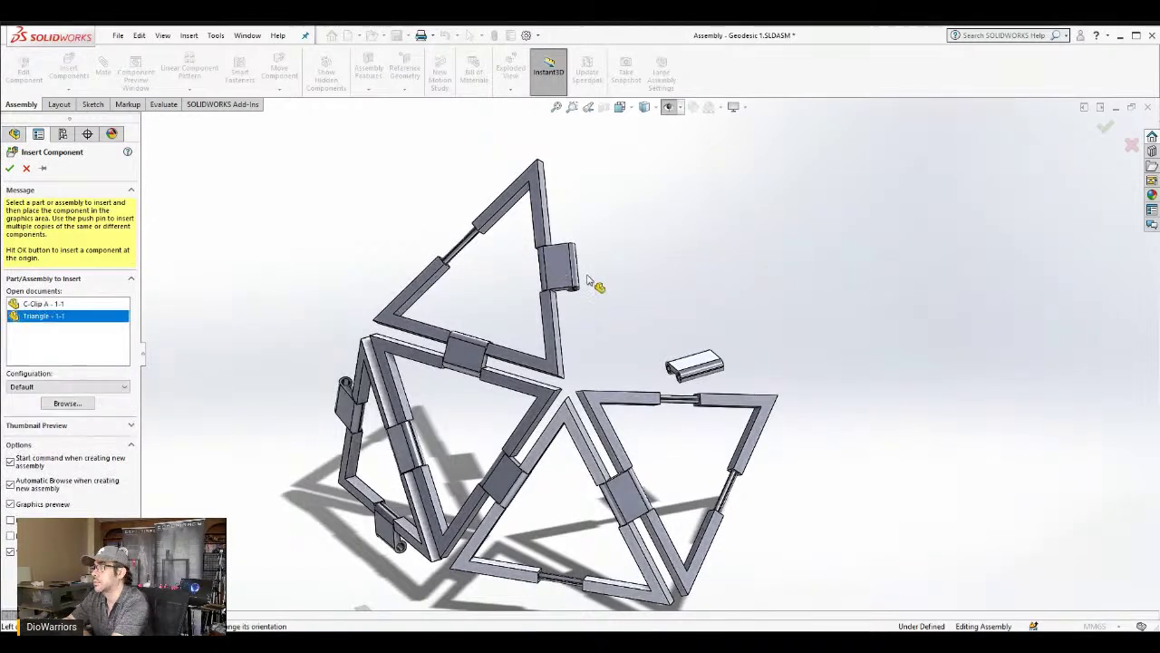
left_click(630, 282)
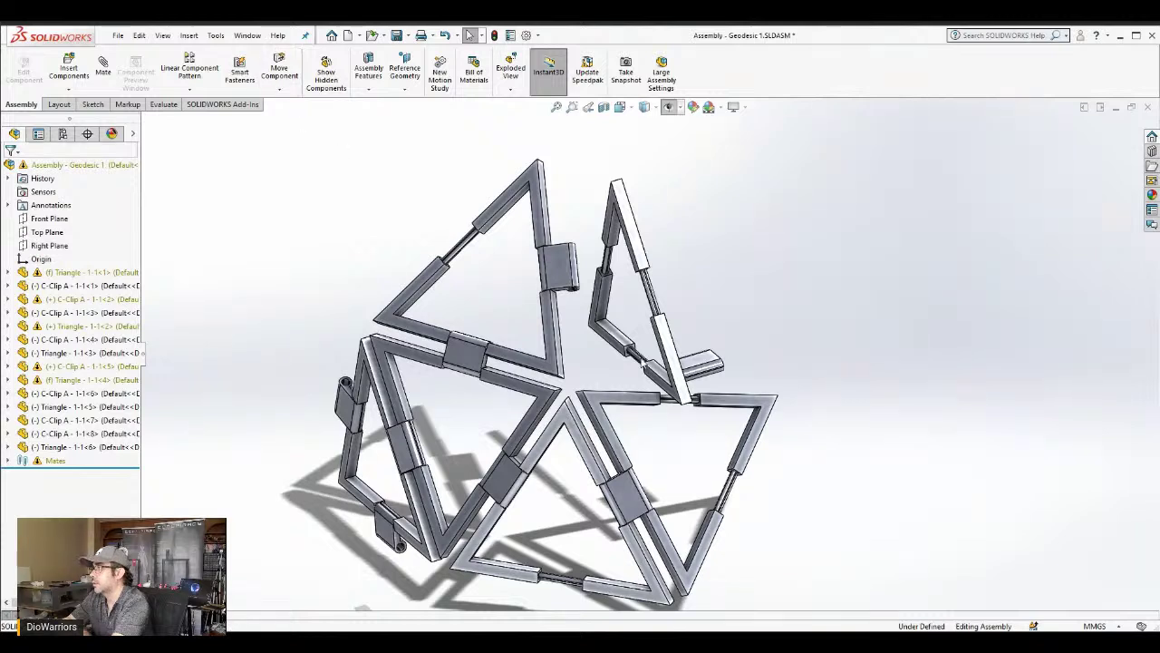
Rotate the newly inserted triangle so one side runs alongside the free bore of the upper triangle's C-clip
right_click_drag(678, 379, 662, 221)
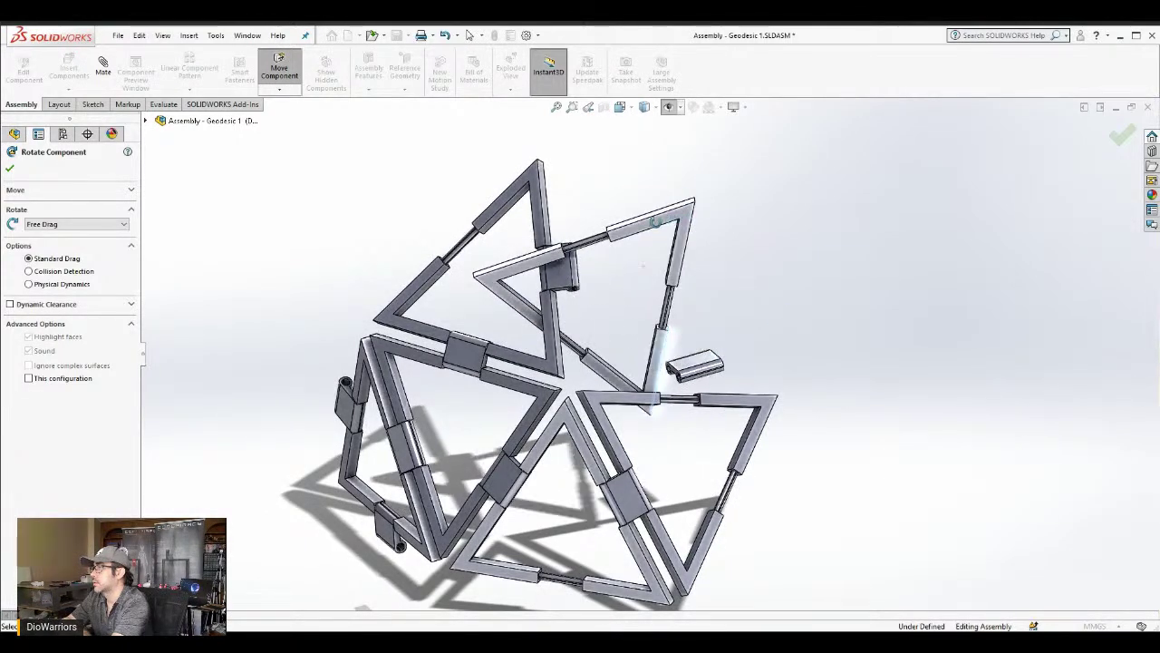
right_click_drag(512, 267, 642, 331)
right_click_drag(572, 359, 485, 298)
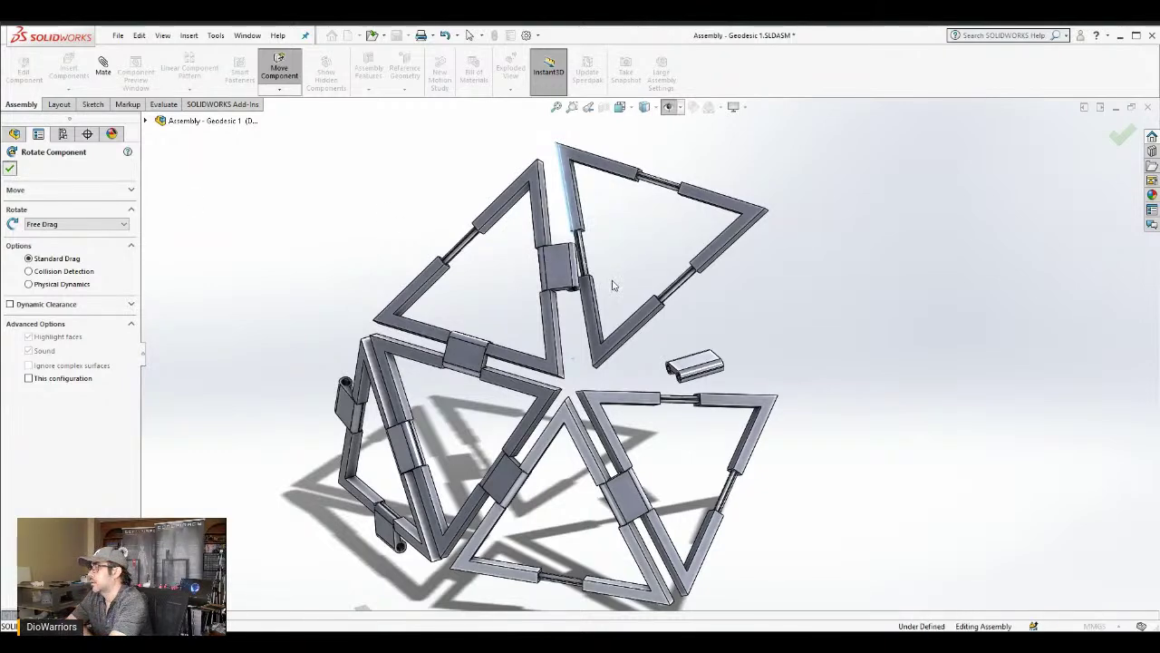
key("Escape")
scroll(597, 288, "down", 8)
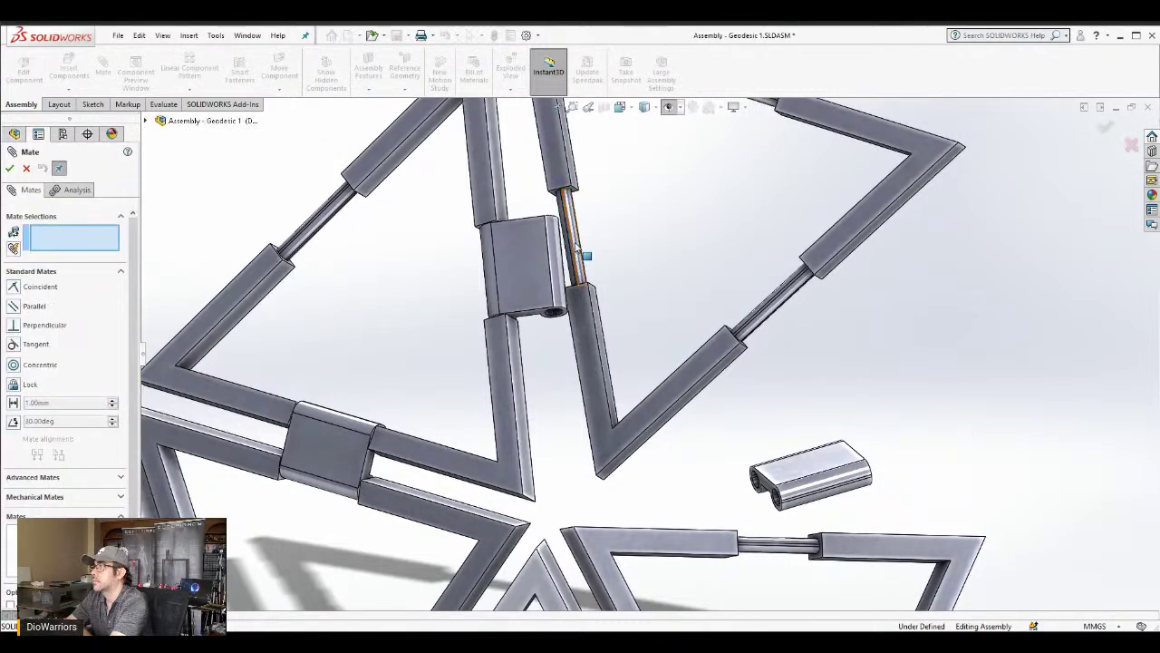
left_click(576, 244)
middle_click_drag(560, 351, 595, 173)
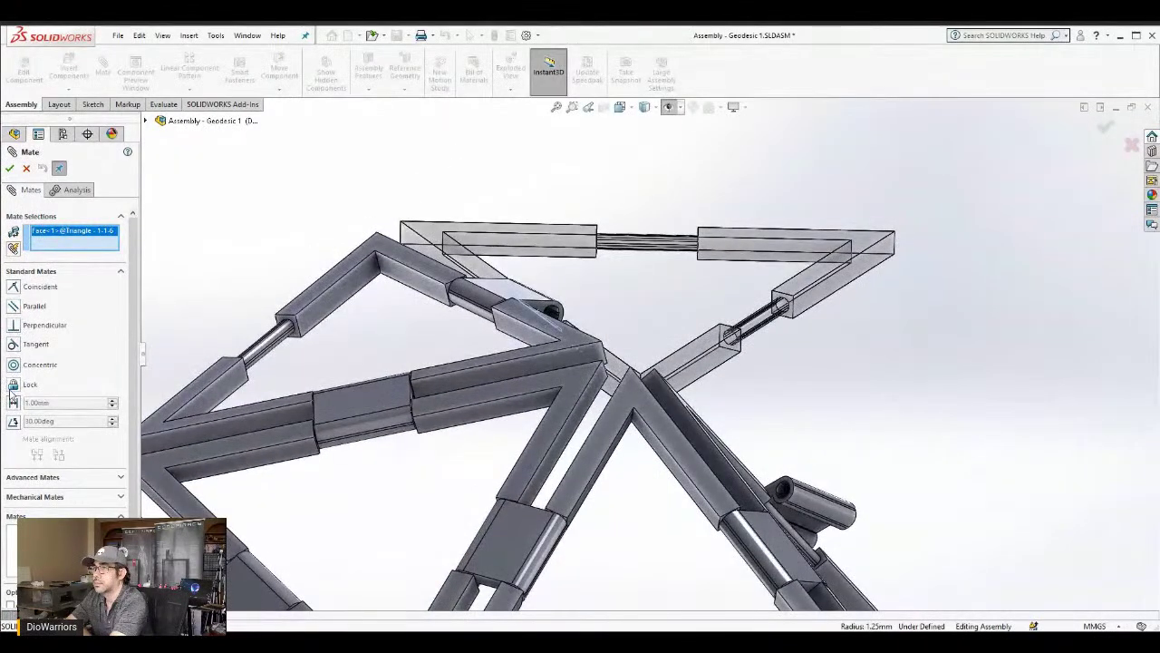
scroll(539, 305, "down", 5)
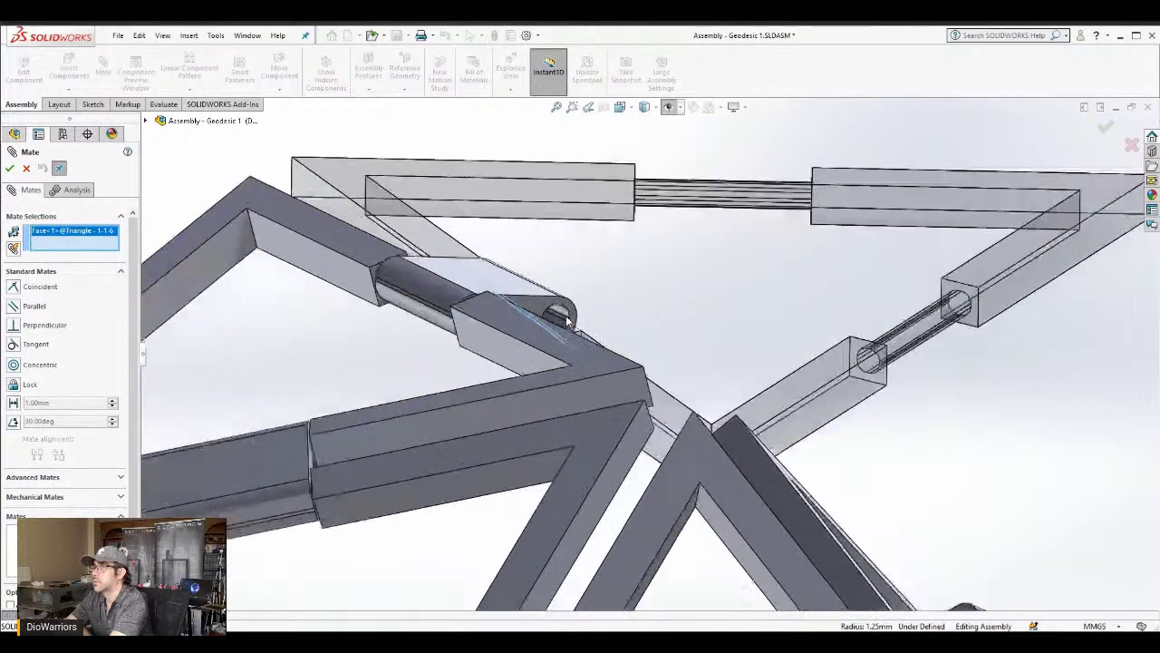
left_click(12, 403)
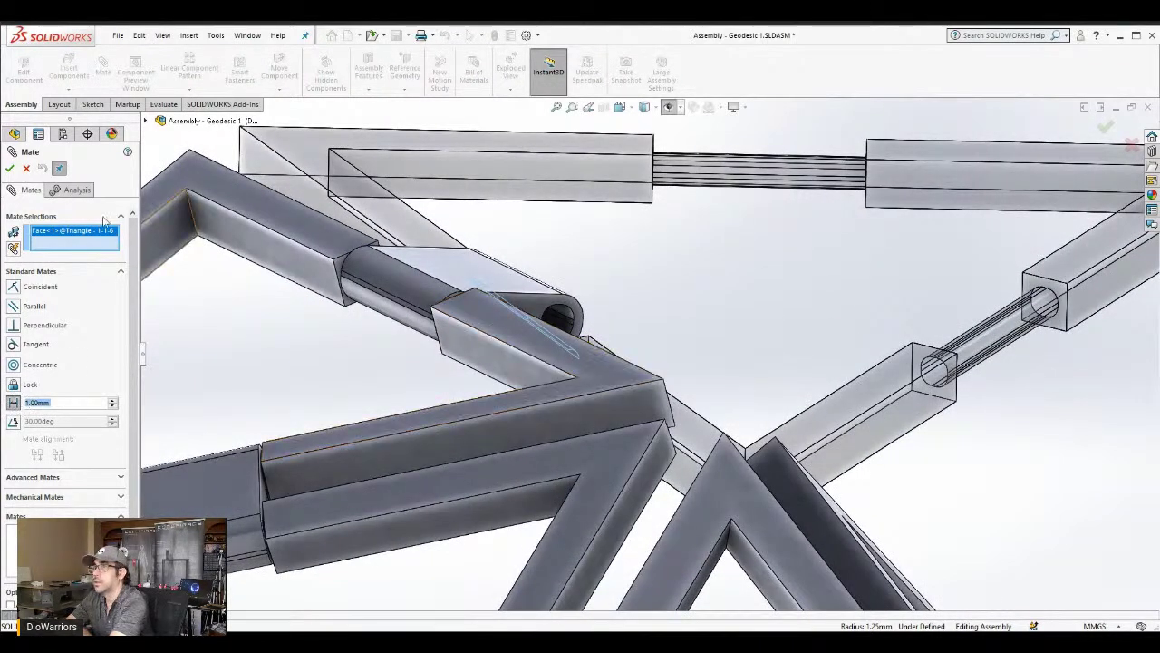
left_click(27, 169)
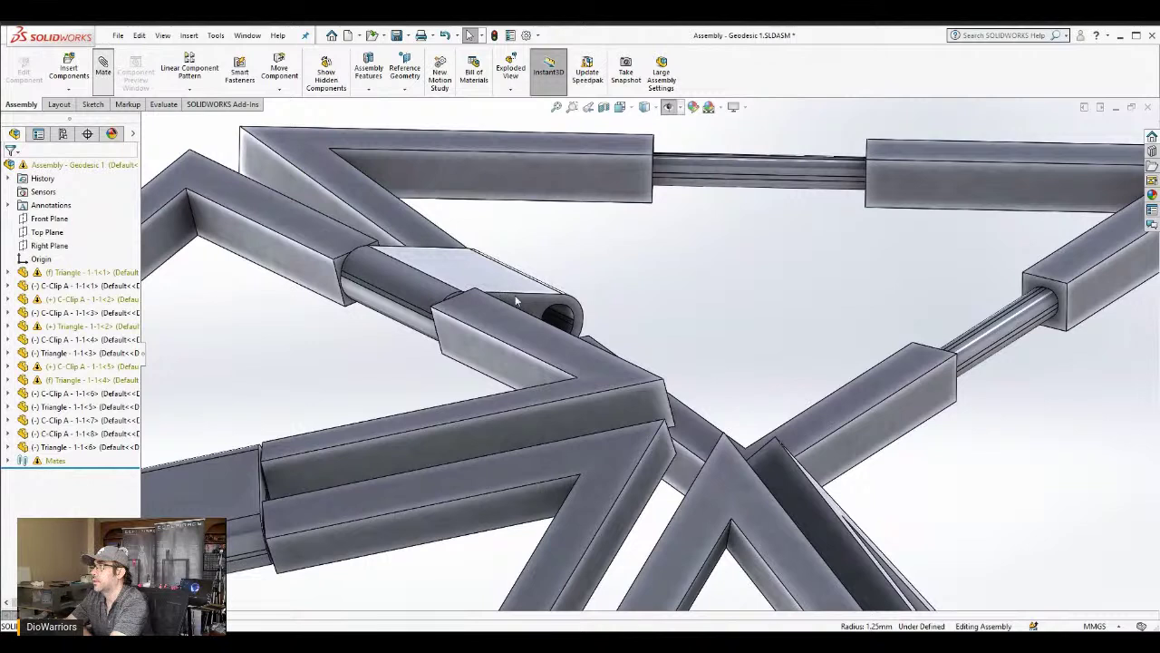
Mate the free bore of the upper triangle's C-clip concentric with the new triangle's adjacent round rod
left_click(566, 315)
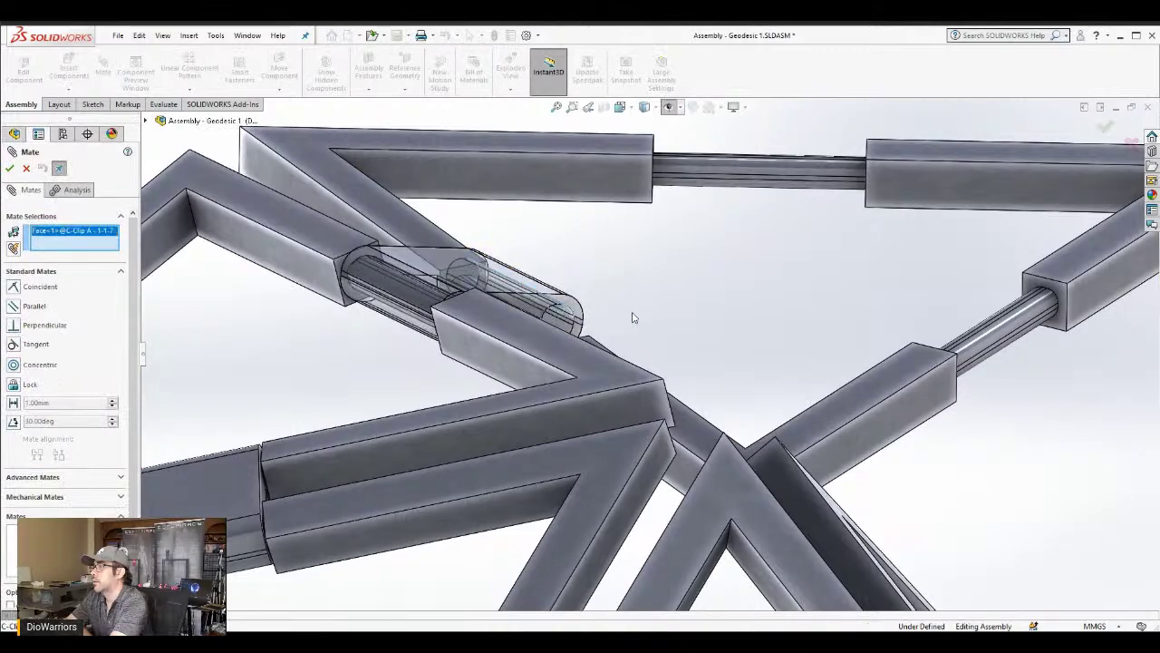
middle_click_drag(632, 317, 652, 265)
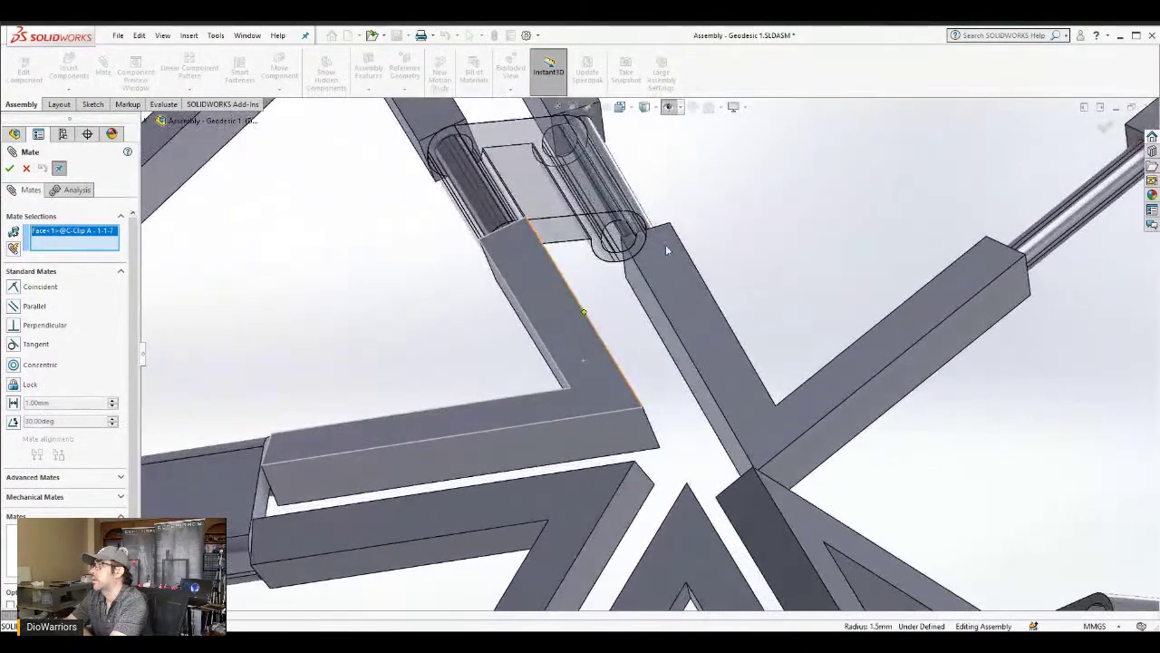
left_click(636, 194)
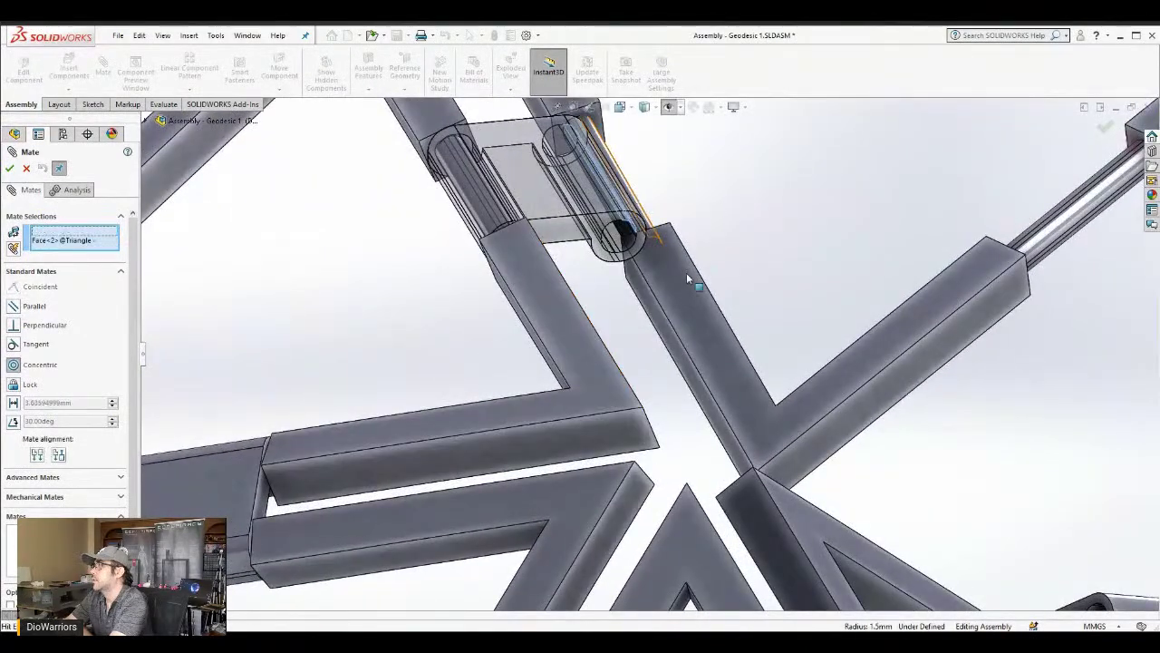
left_click(9, 168)
Add a 0.25 mm distance mate between the C-clip's end face and the new triangle's shoulder face, with the dimension unflipped, and finish mating
scroll(586, 207, "up", 3)
scroll(597, 272, "down", 4)
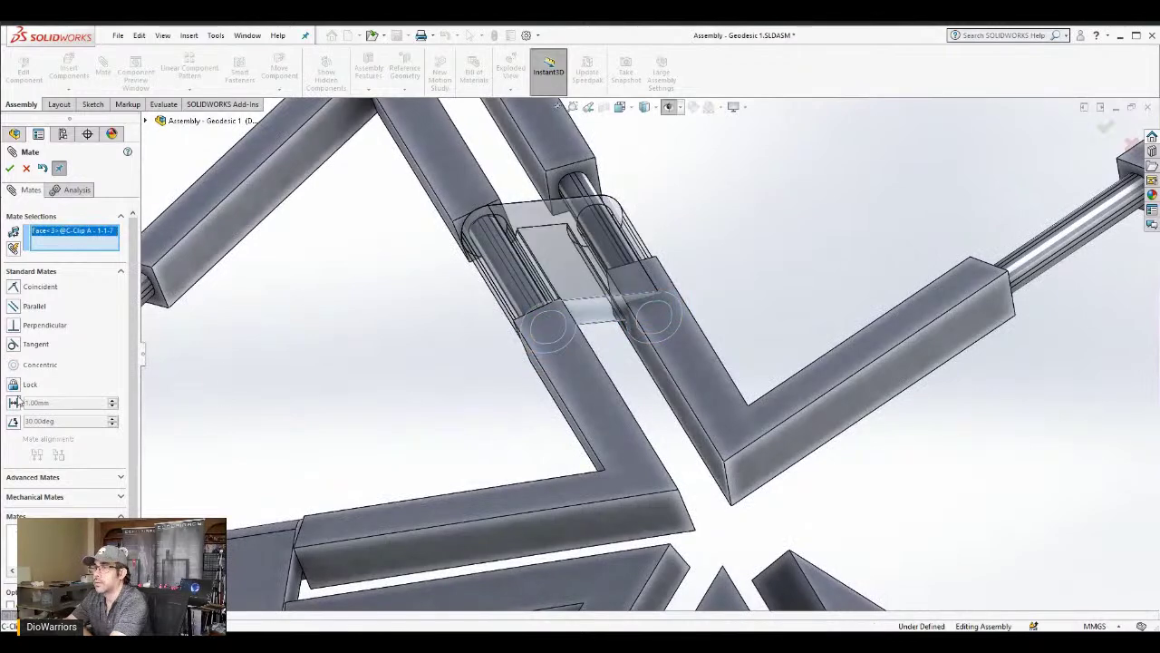
left_click(13, 402)
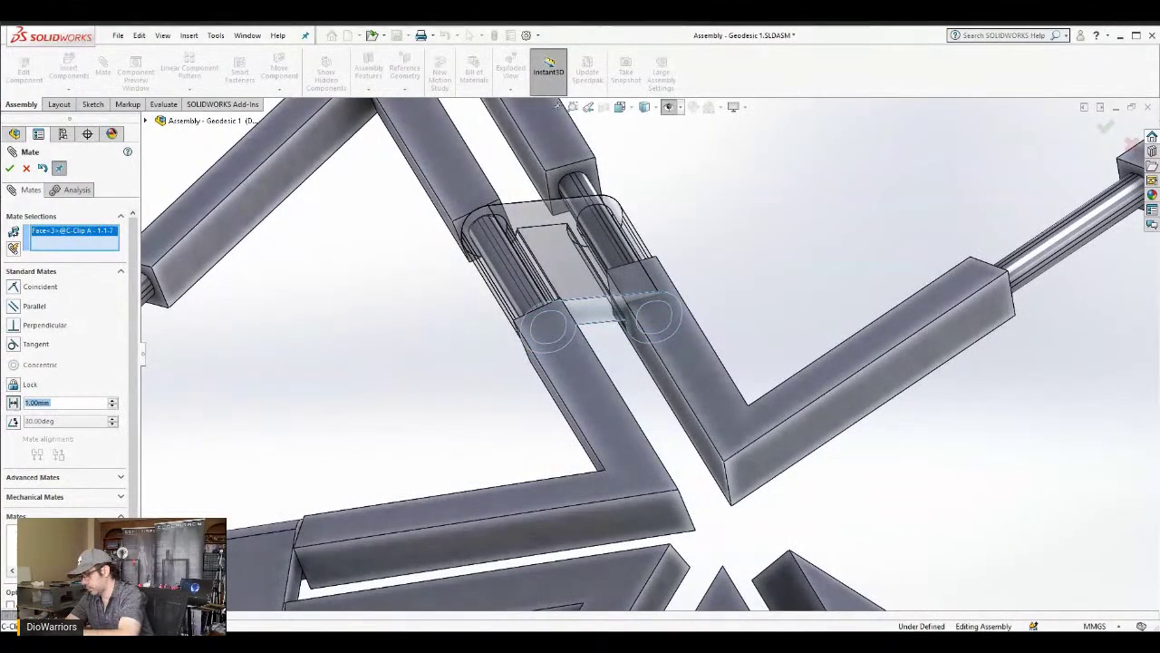
type("0.25")
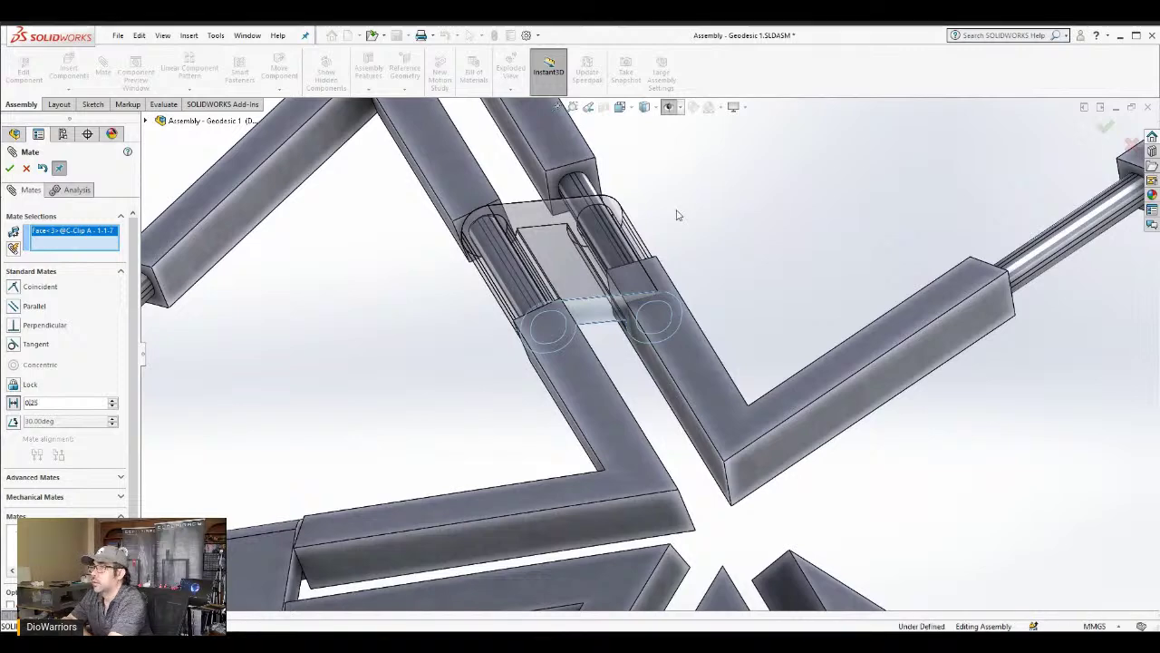
key("Return")
middle_click_drag(700, 261, 607, 236)
scroll(598, 231, "down", 4)
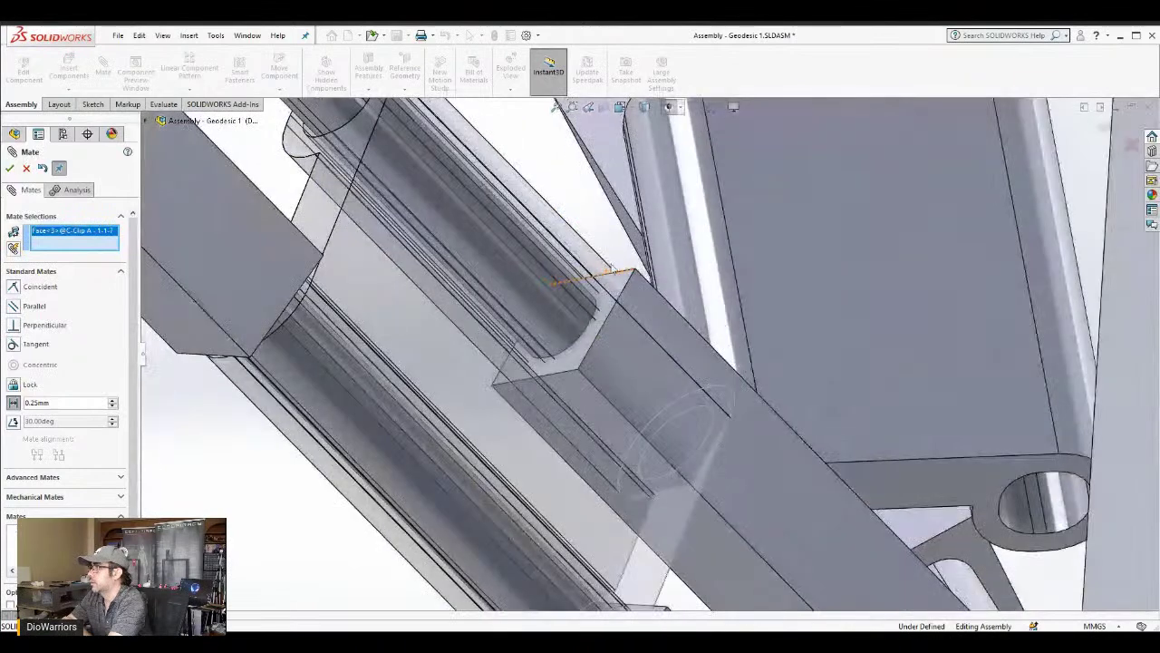
scroll(625, 281, "down", 1)
left_click(628, 283)
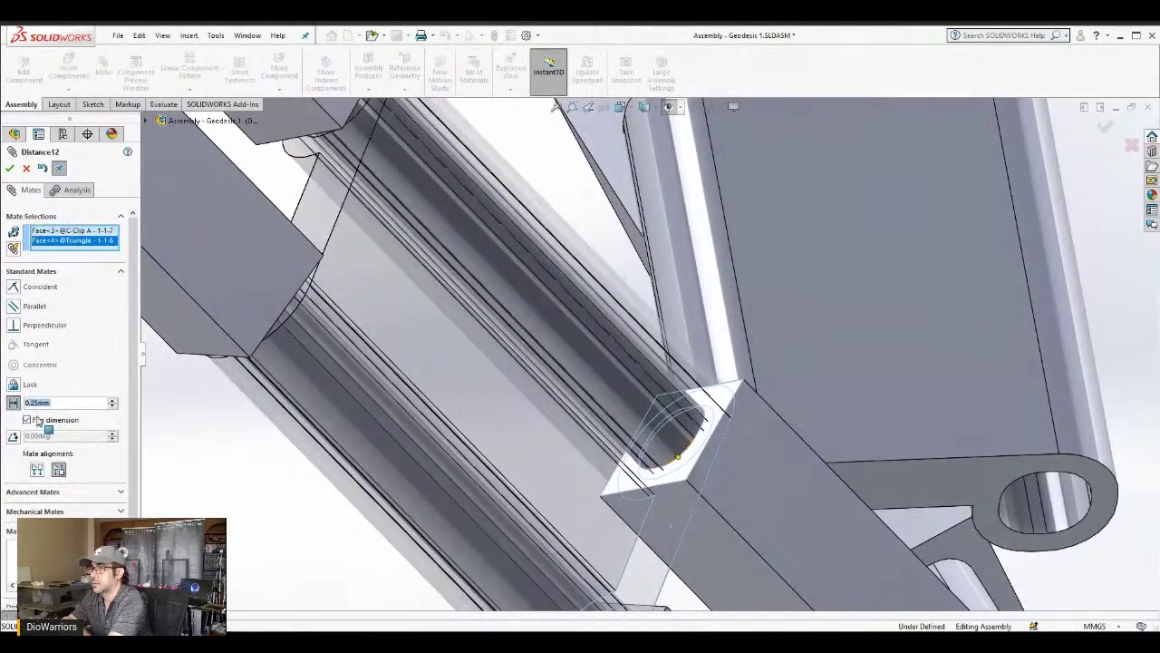
left_click(26, 420)
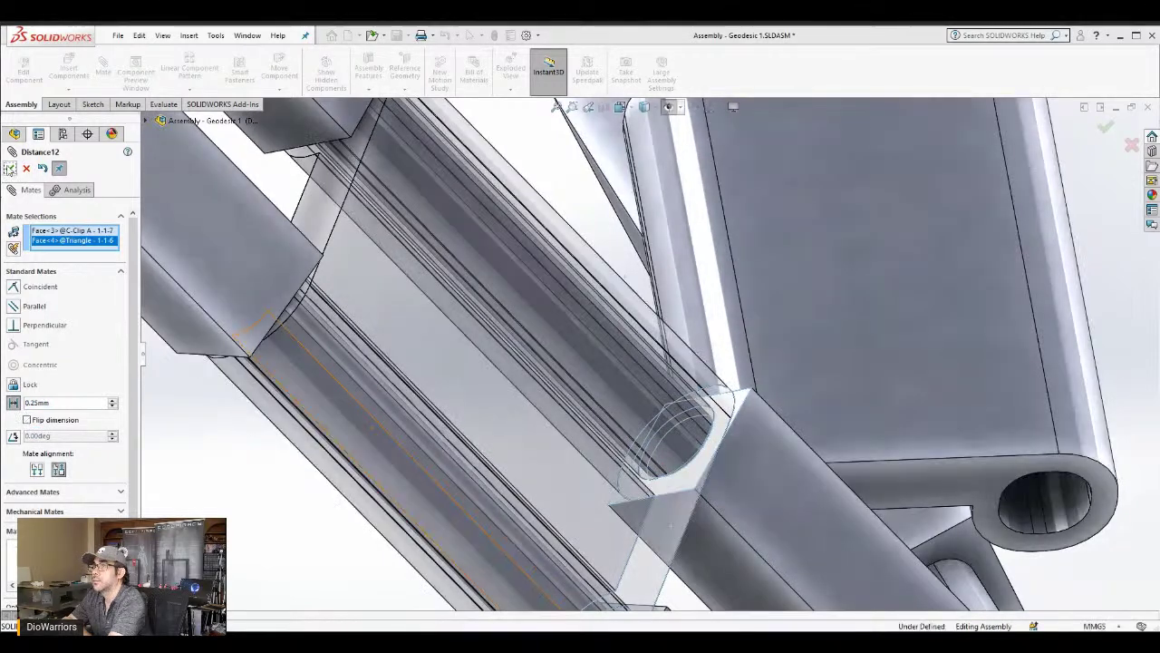
left_click(9, 169)
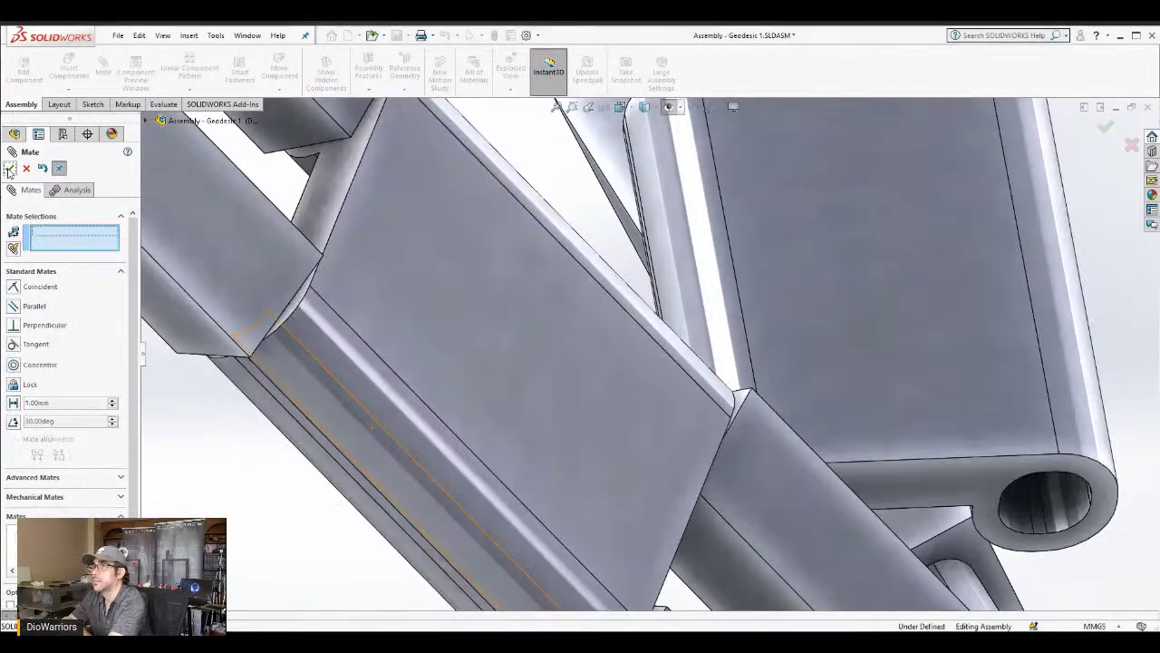
key("Escape")
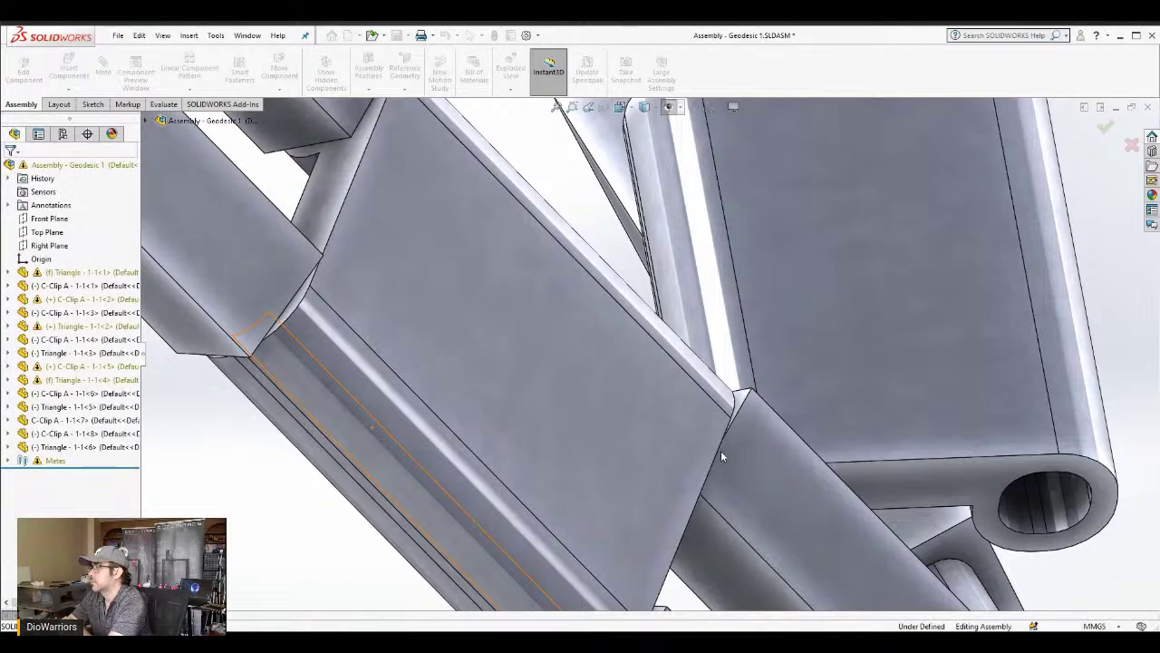
Swing the newly hinged triangle about its C-clip joint to test its movement
scroll(721, 450, "up", 5)
scroll(727, 455, "up", 6)
middle_click_drag(802, 494, 702, 318)
scroll(740, 421, "up", 5)
left_click_drag(711, 290, 818, 345)
left_click(817, 346)
Nudge the outer lower triangle, Triangle - 1-1<5>, about its hinge and examine its alignment with the newly hinged triangle across the gap
middle_click_drag(808, 375, 774, 471)
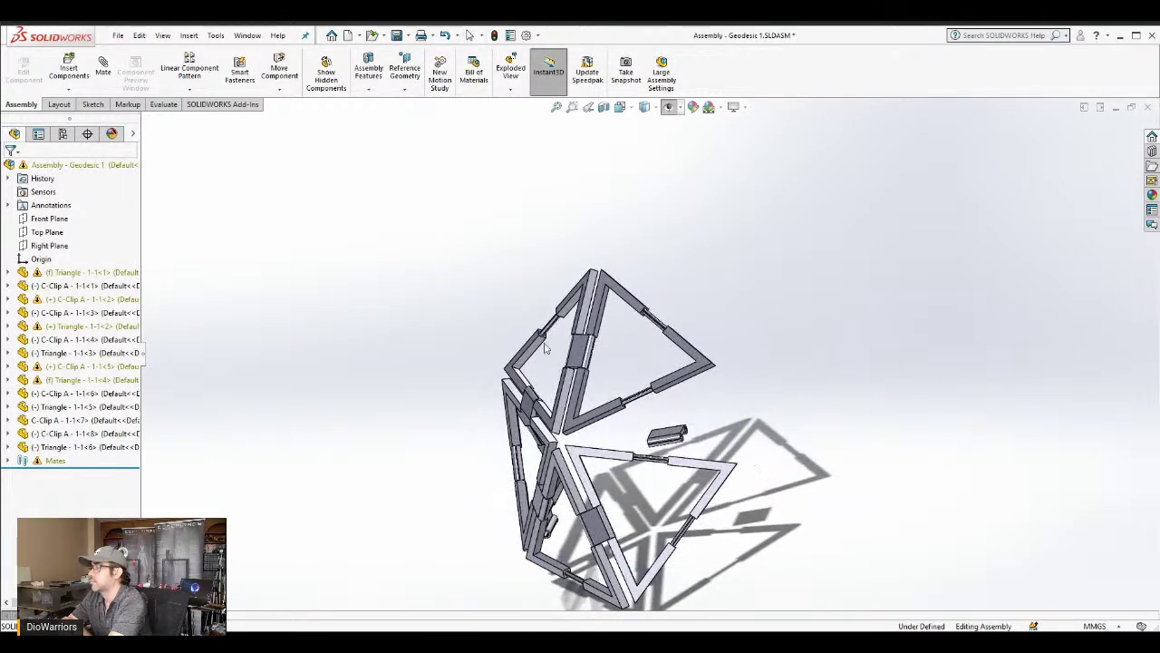
middle_click_drag(626, 366, 642, 297)
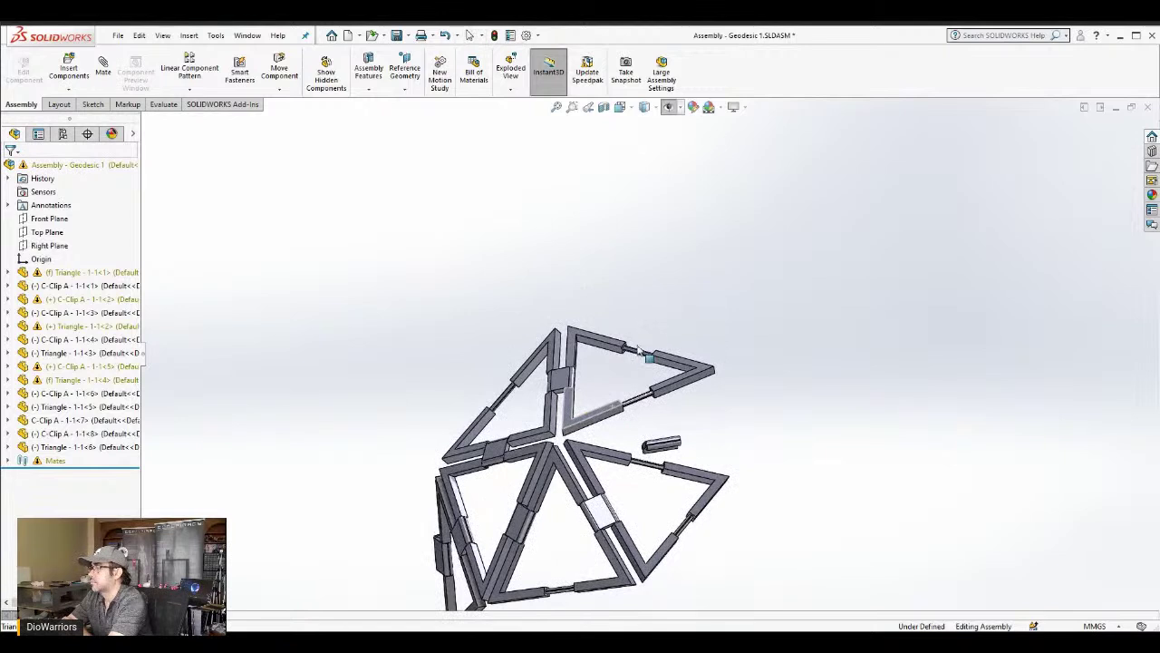
middle_click_drag(640, 351, 639, 413)
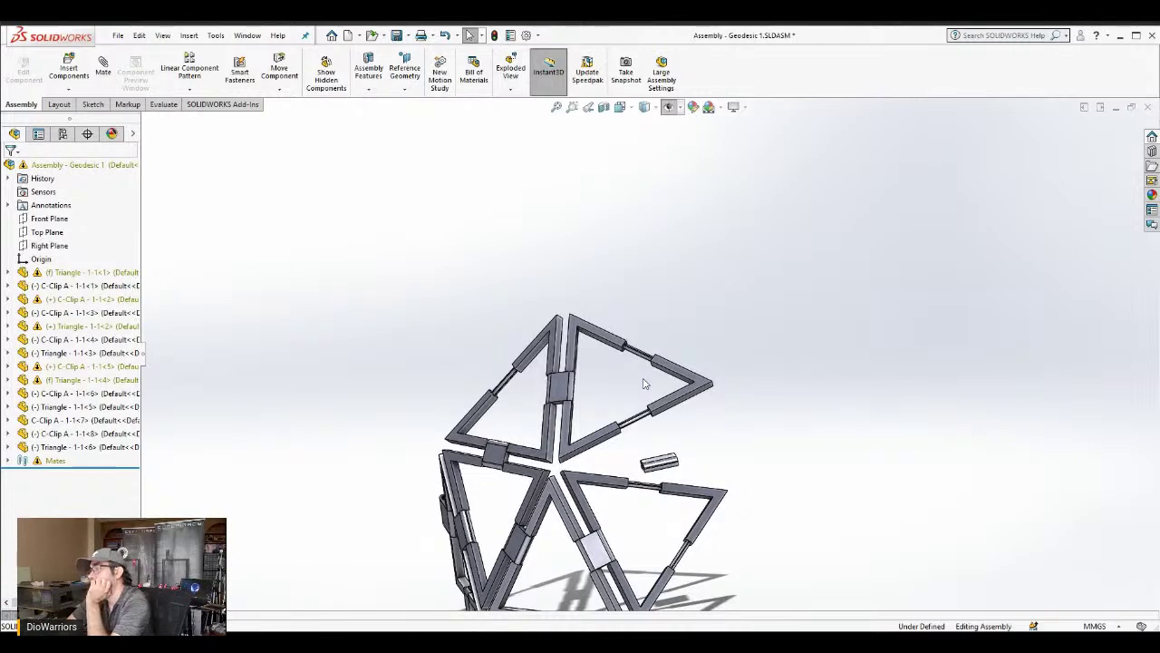
middle_click_drag(614, 437, 560, 254)
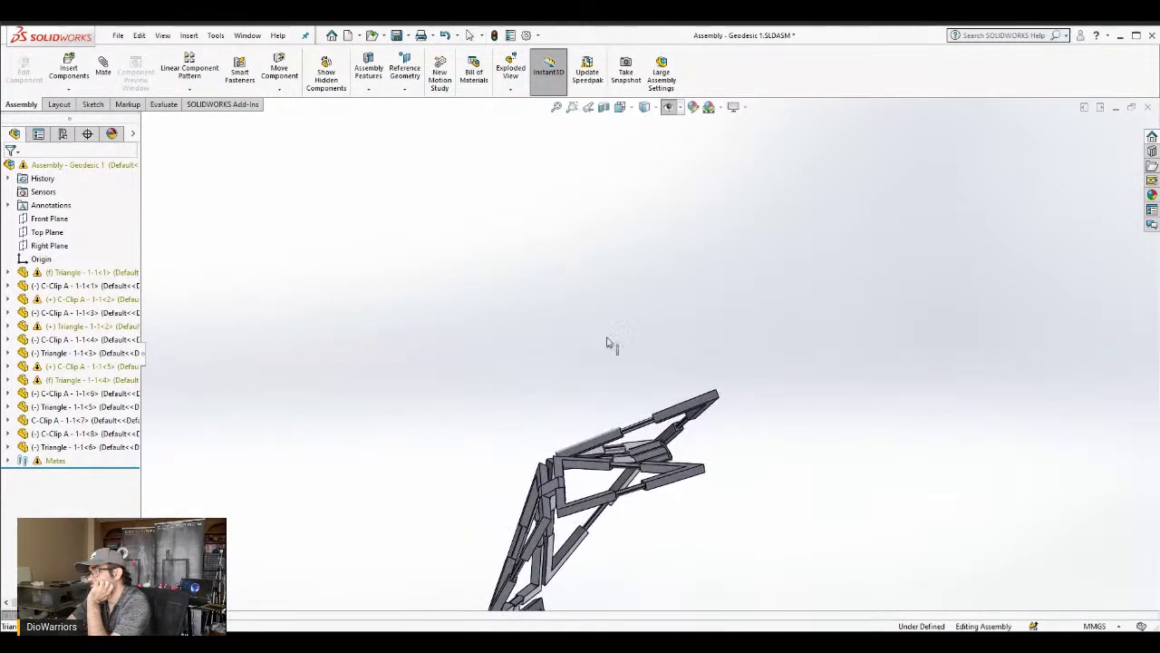
left_click(698, 472)
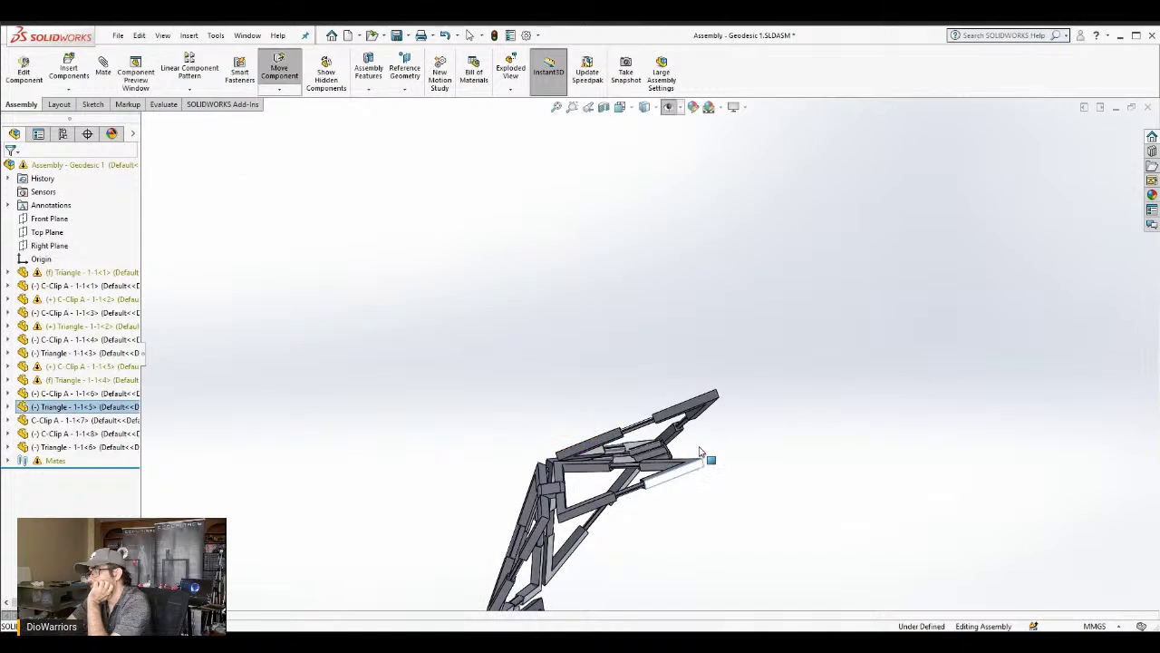
left_click_drag(700, 450, 702, 451)
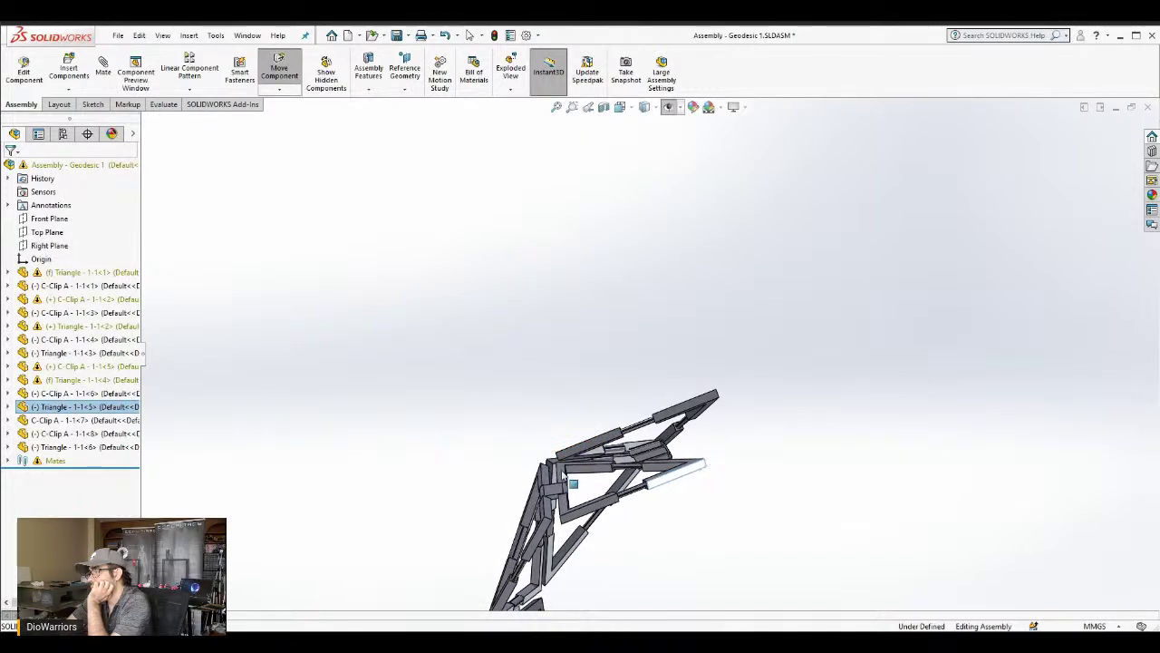
key("Escape")
middle_click_drag(523, 424, 582, 494)
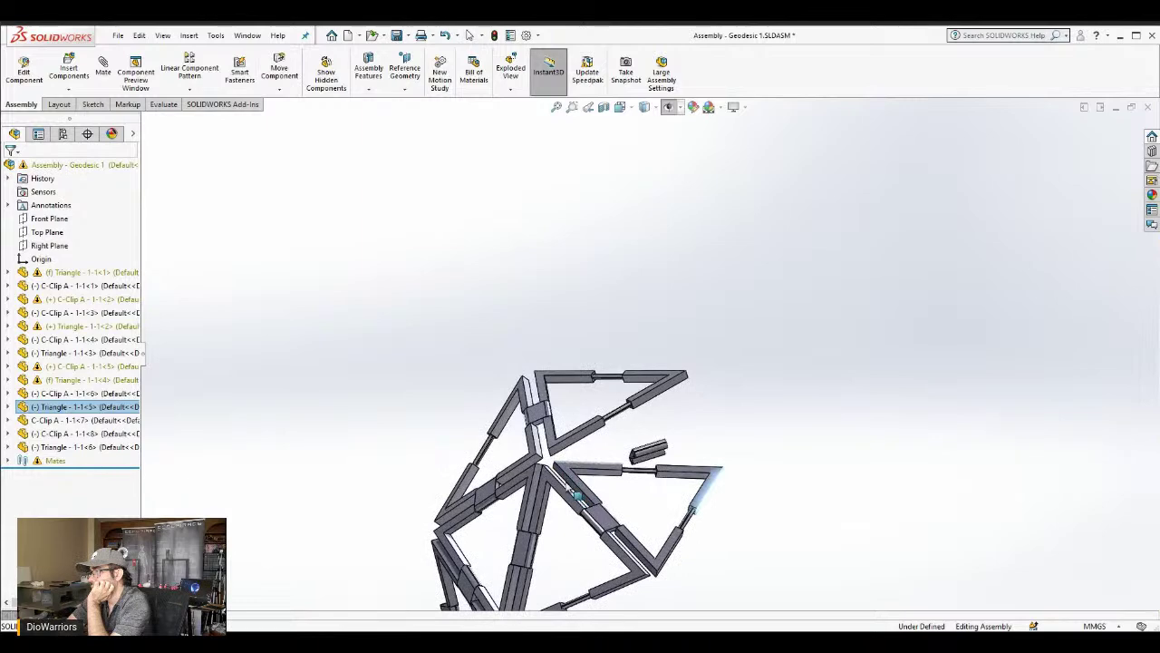
scroll(551, 513, "down", 4)
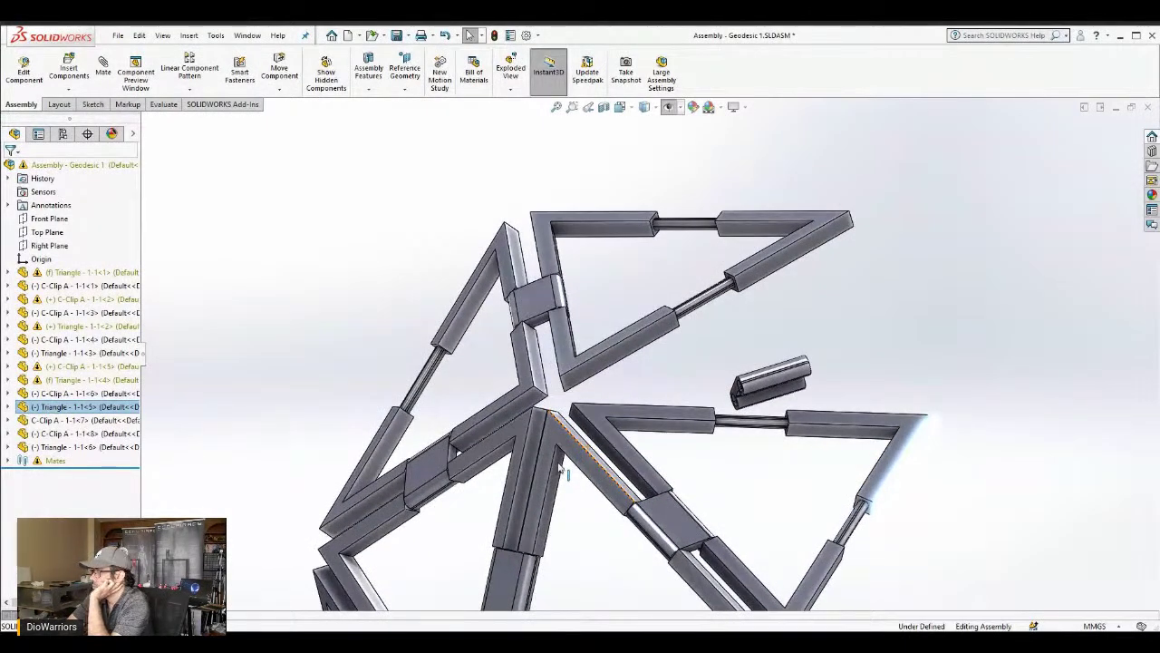
left_click(685, 281)
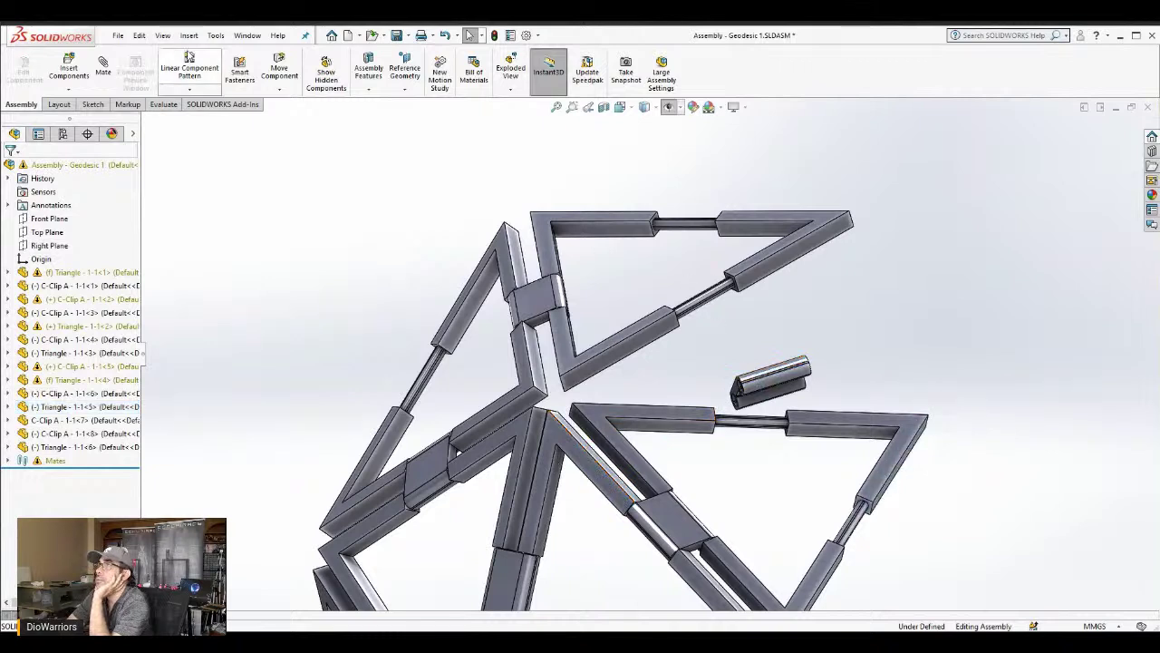
Mate the loose C-clip's bore concentric with the round rod on the gap-facing side of the outer lower triangle, Triangle - 1-1<5>
left_click(103, 71)
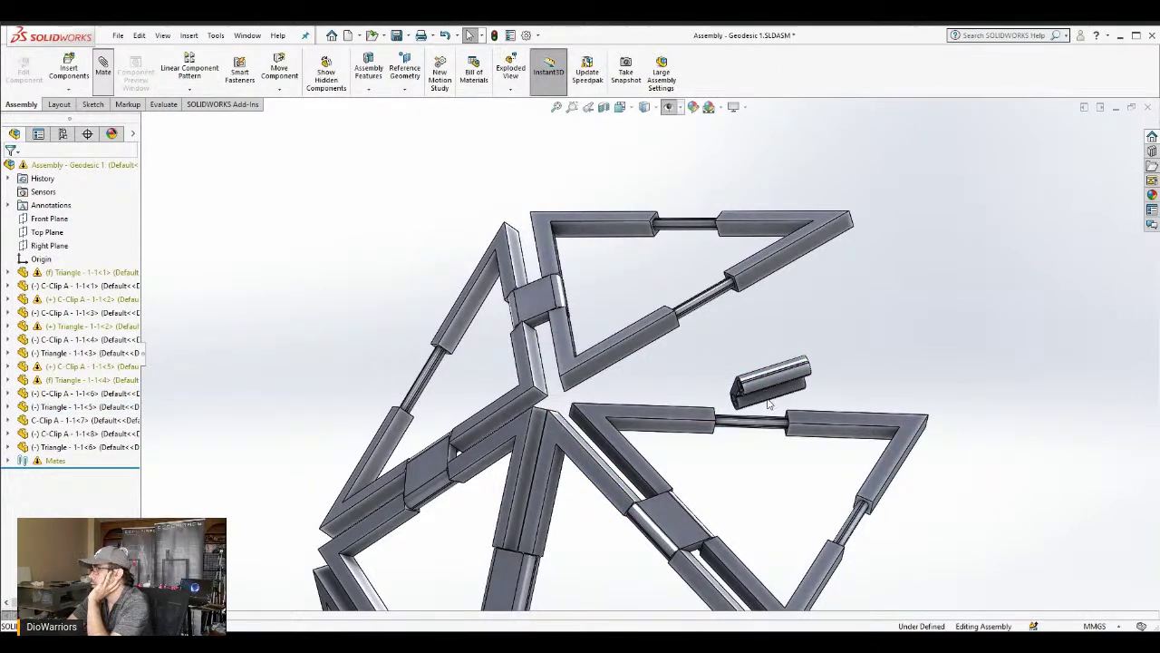
key("m")
scroll(756, 409, "down", 8)
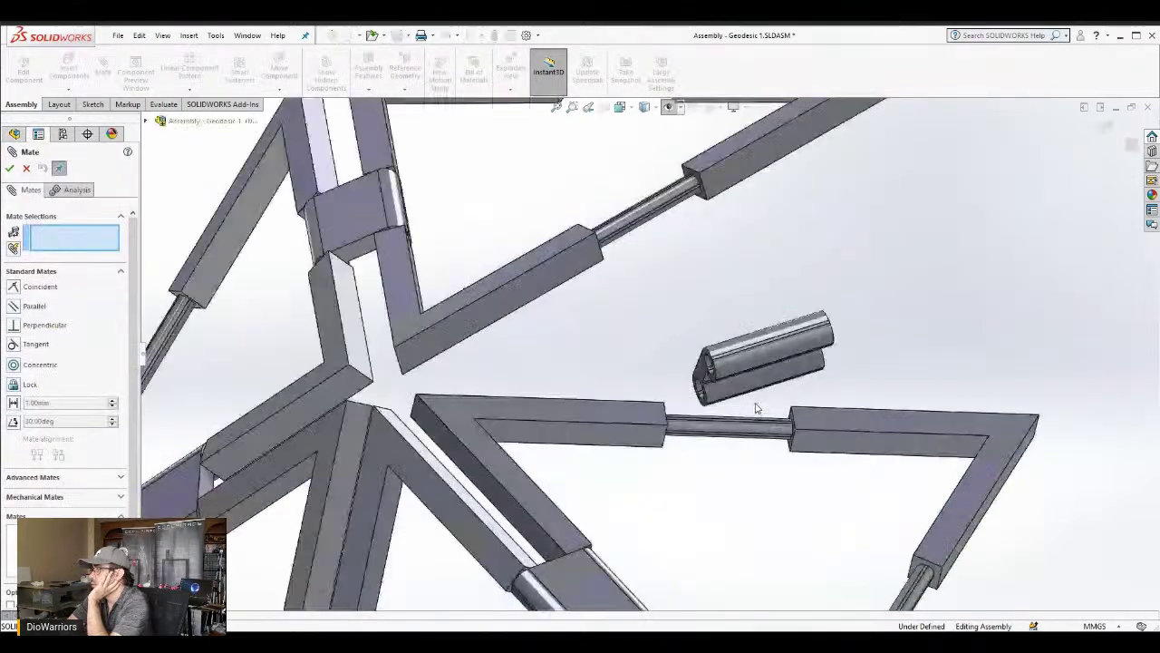
left_click(728, 438)
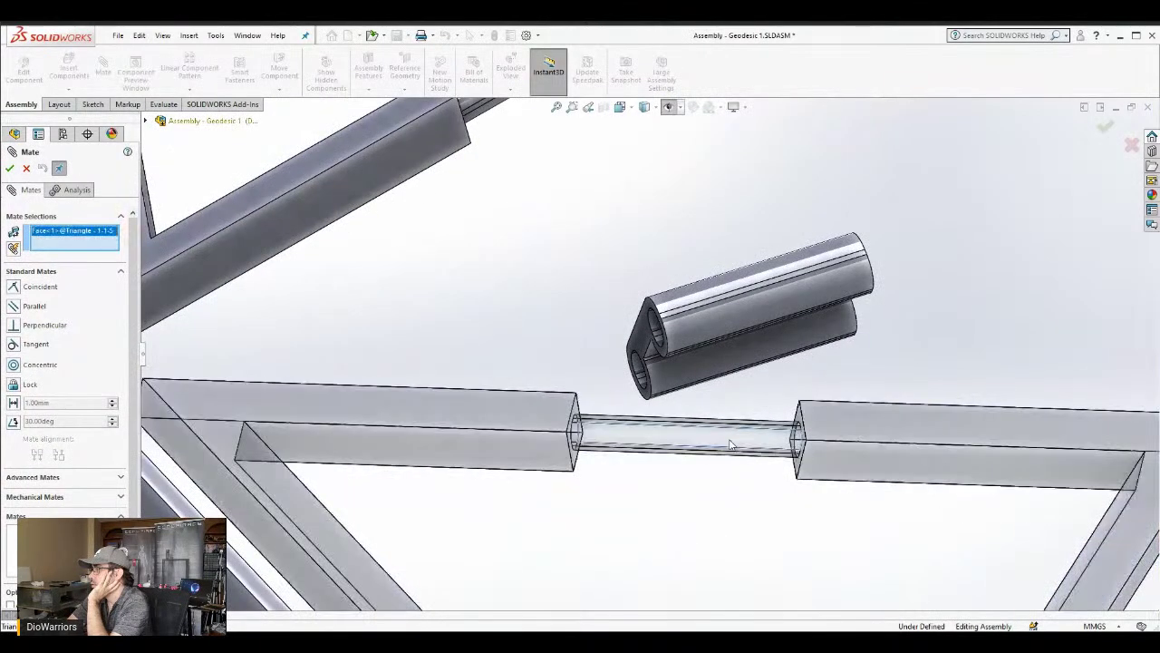
middle_click_drag(672, 374, 637, 338)
left_click(636, 335)
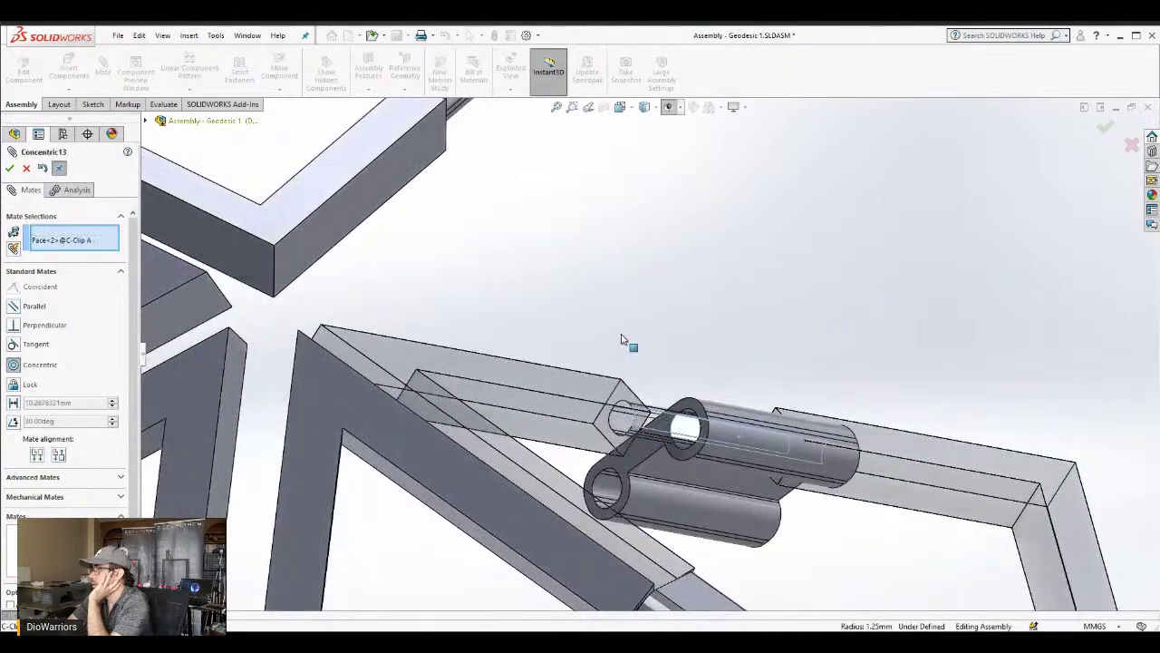
left_click(10, 170)
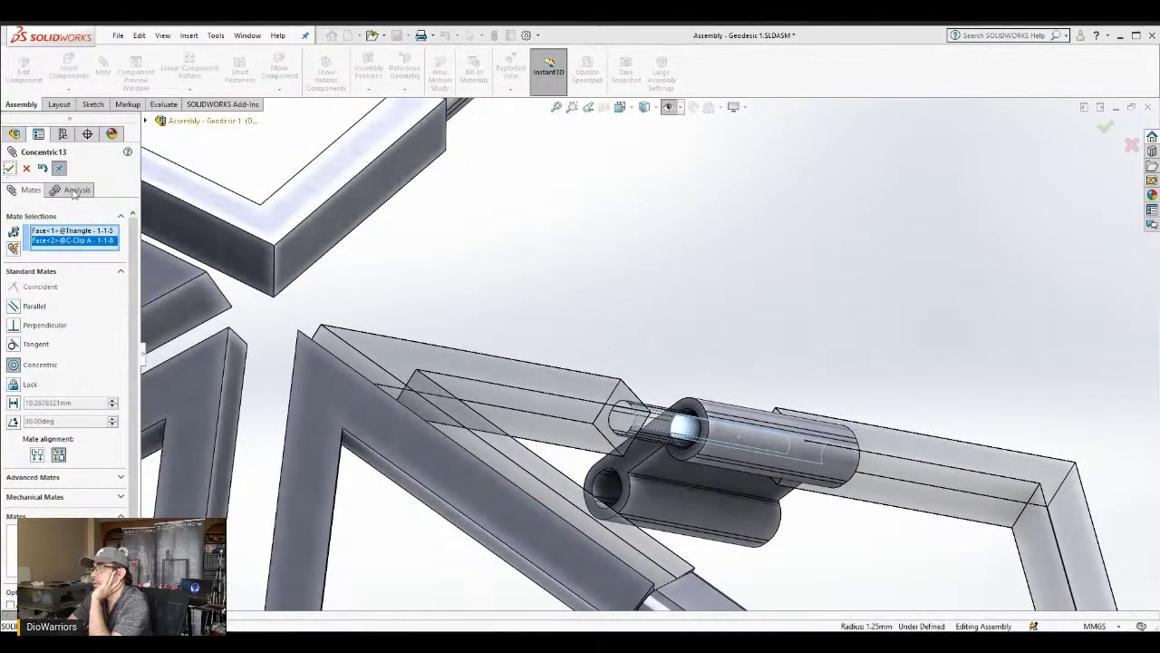
Add a 0.25 mm distance mate between that C-clip's end face and the outer lower triangle's shoulder face, with the dimension flipped, and finish mating
left_click(699, 410)
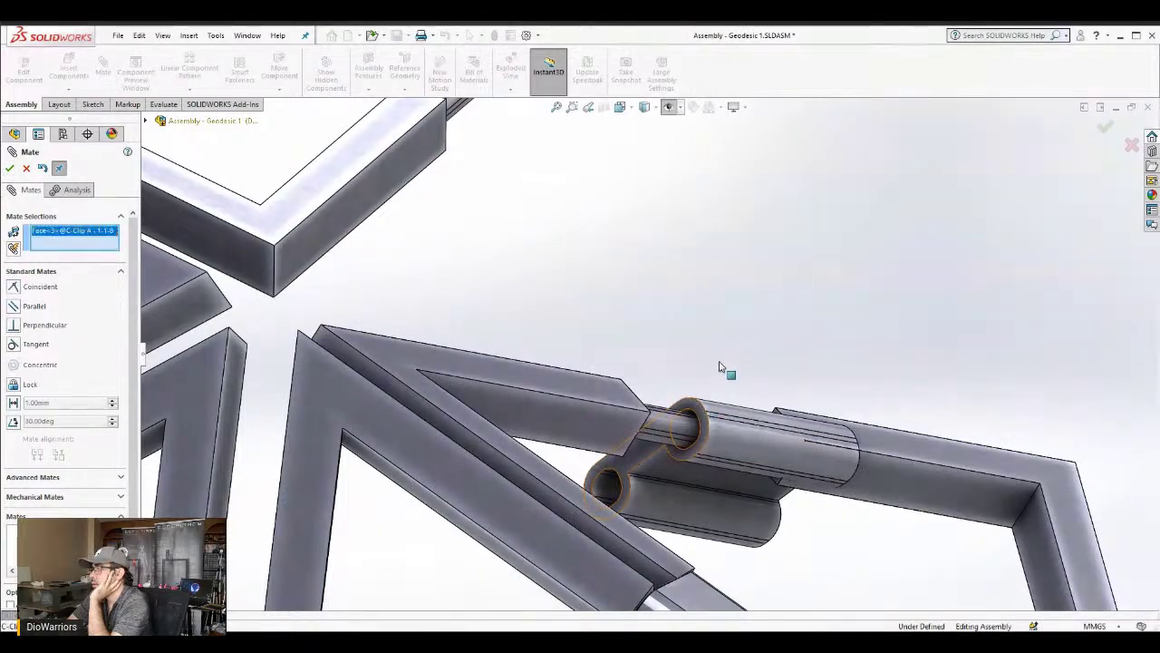
mouse_move(716, 362)
middle_mouse_down()
mouse_move(686, 381)
mouse_move(584, 104)
mouse_move(544, 113)
middle_mouse_up()
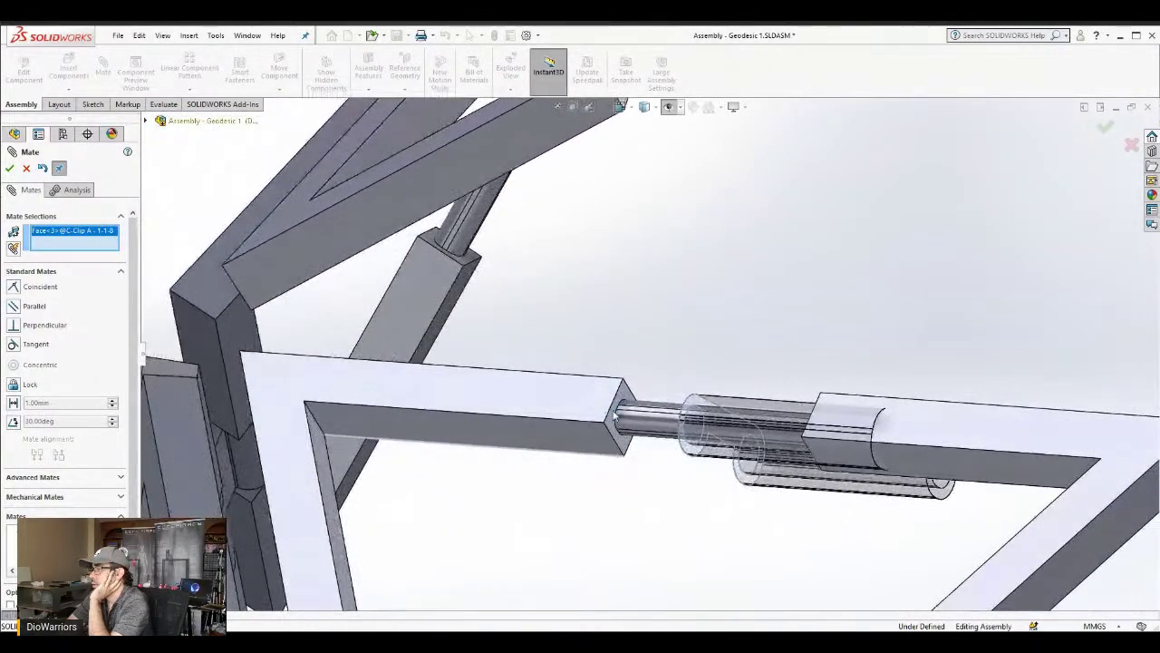
left_click(12, 404)
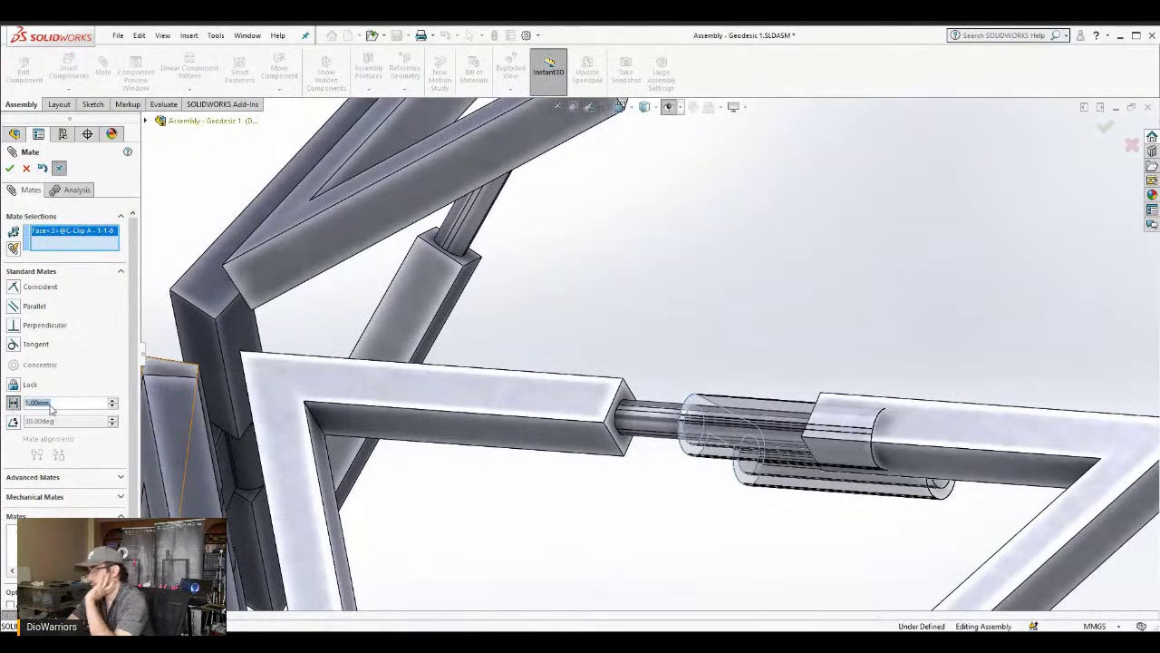
type("0.25")
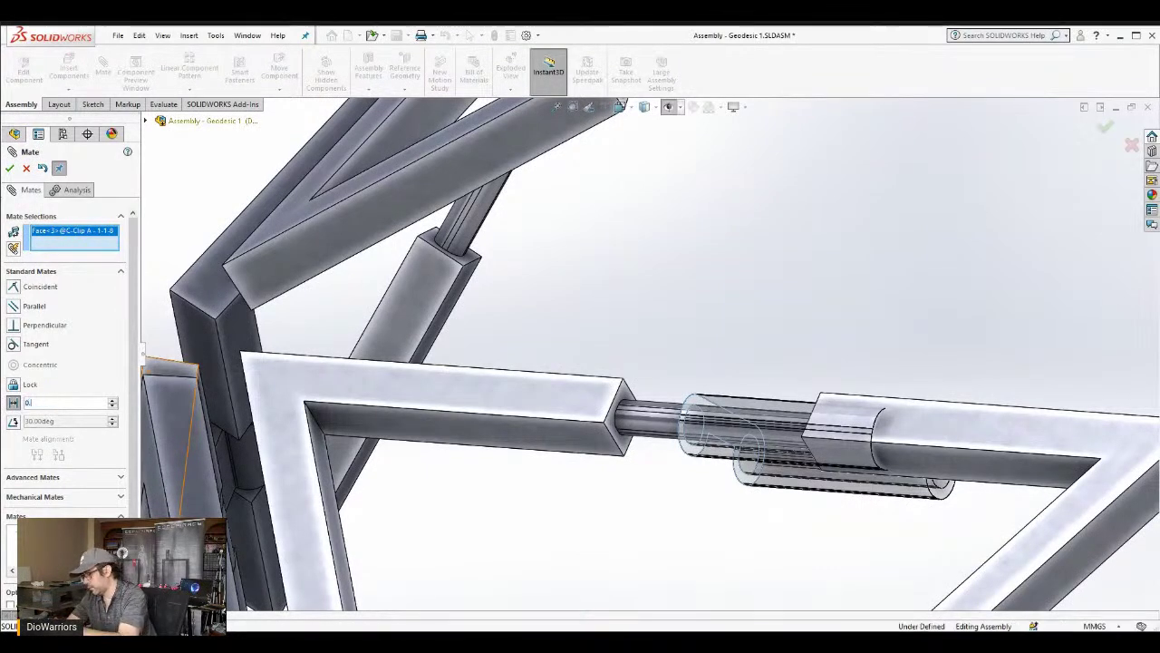
left_click(621, 407)
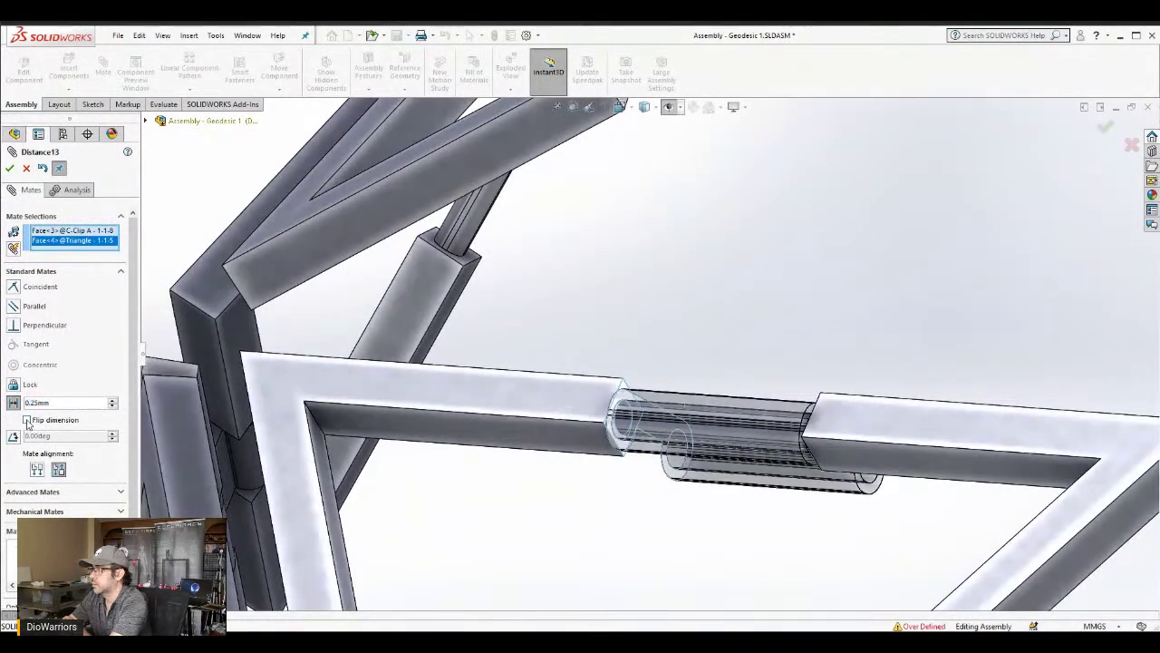
left_click(27, 420)
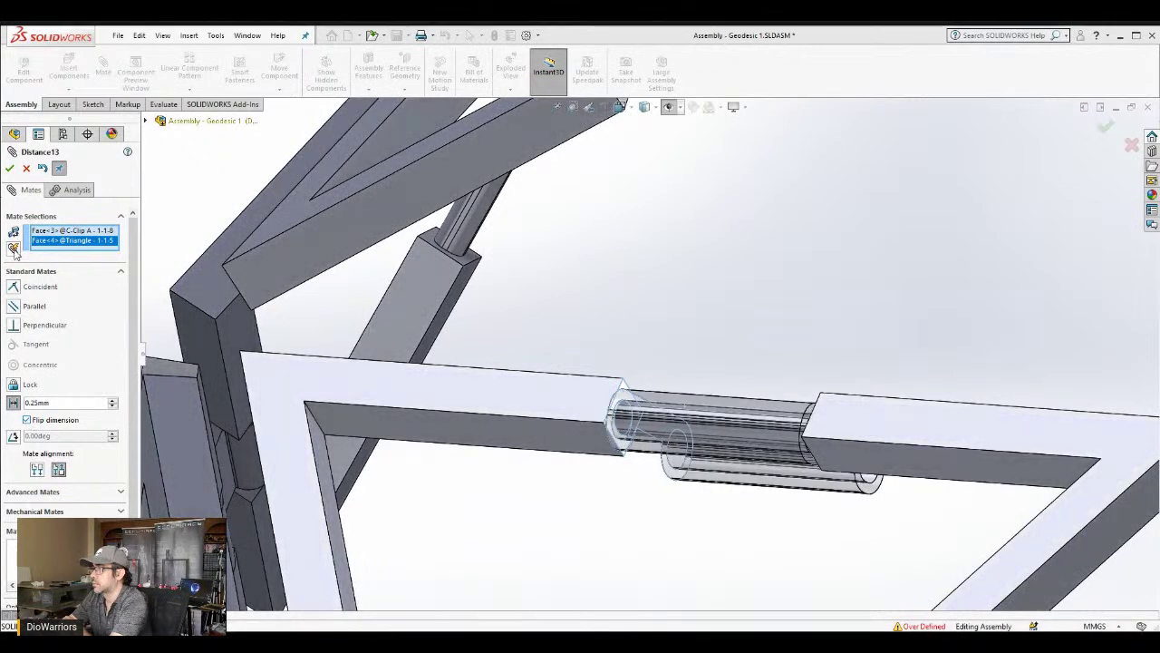
left_click(9, 168)
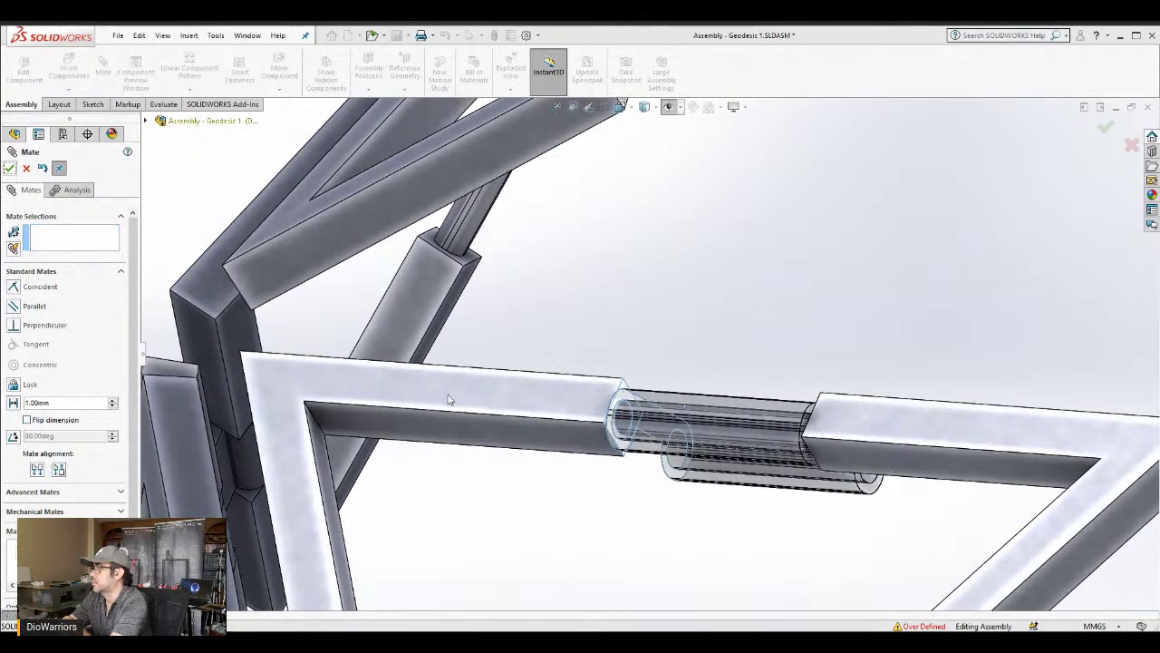
scroll(610, 329, "up", 5)
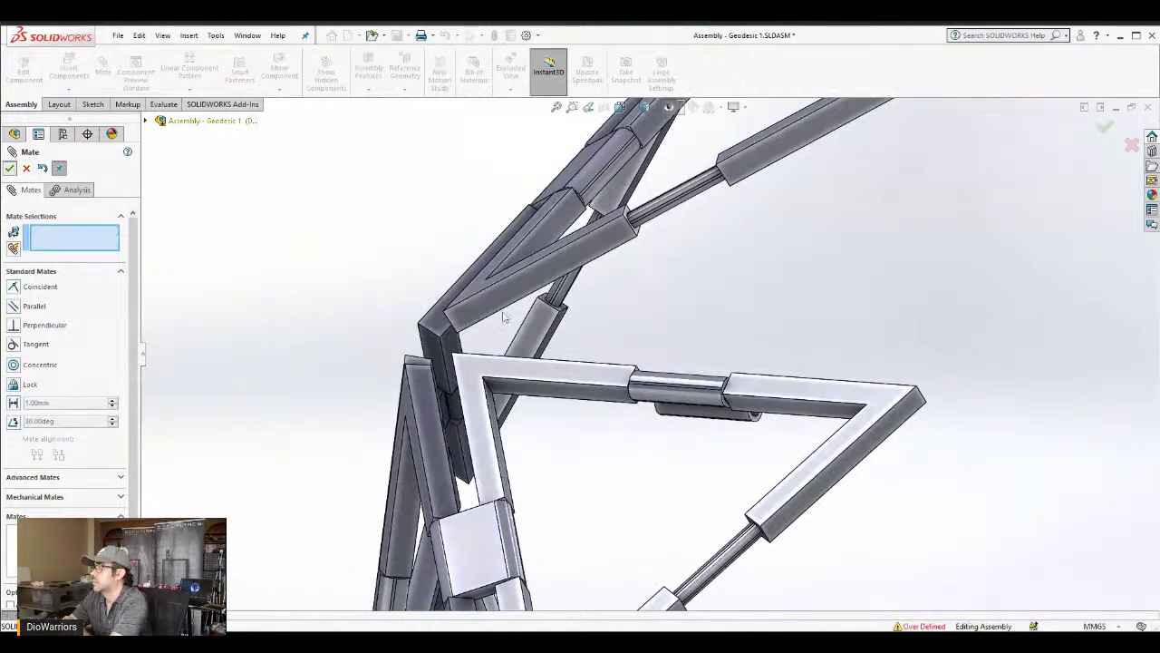
key("Escape")
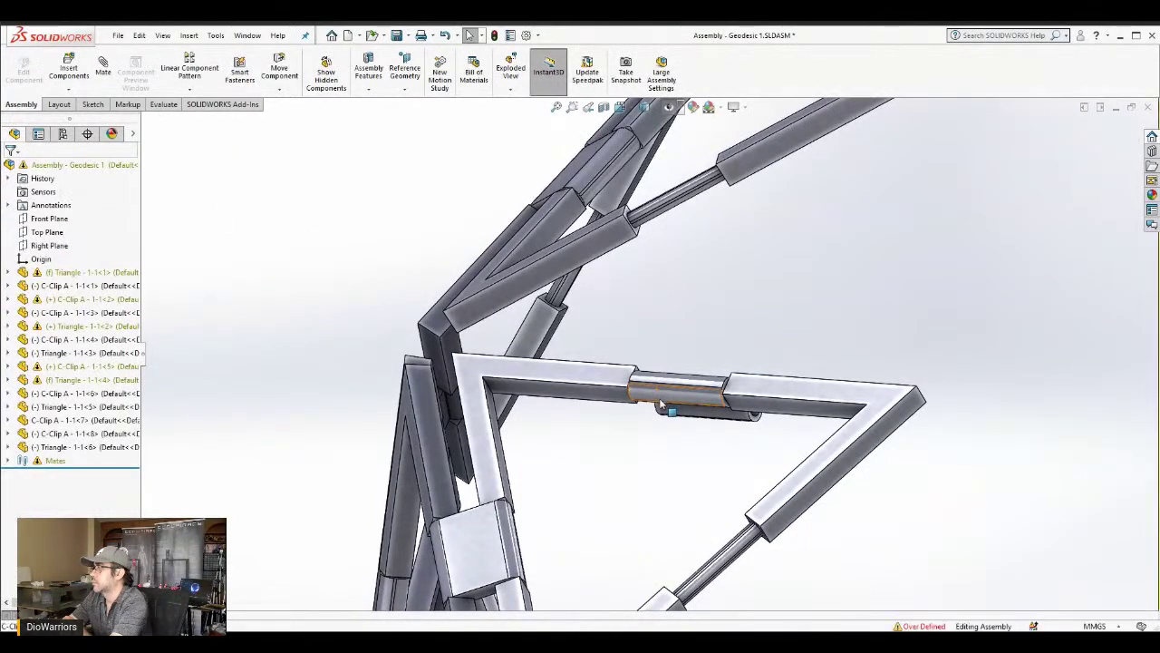
Swing the newly mated C-clip about its rod so its free bore points into the gap toward the upper triangle
left_click_drag(662, 415, 626, 293)
middle_click_drag(626, 292, 723, 380)
scroll(737, 355, "up", 2)
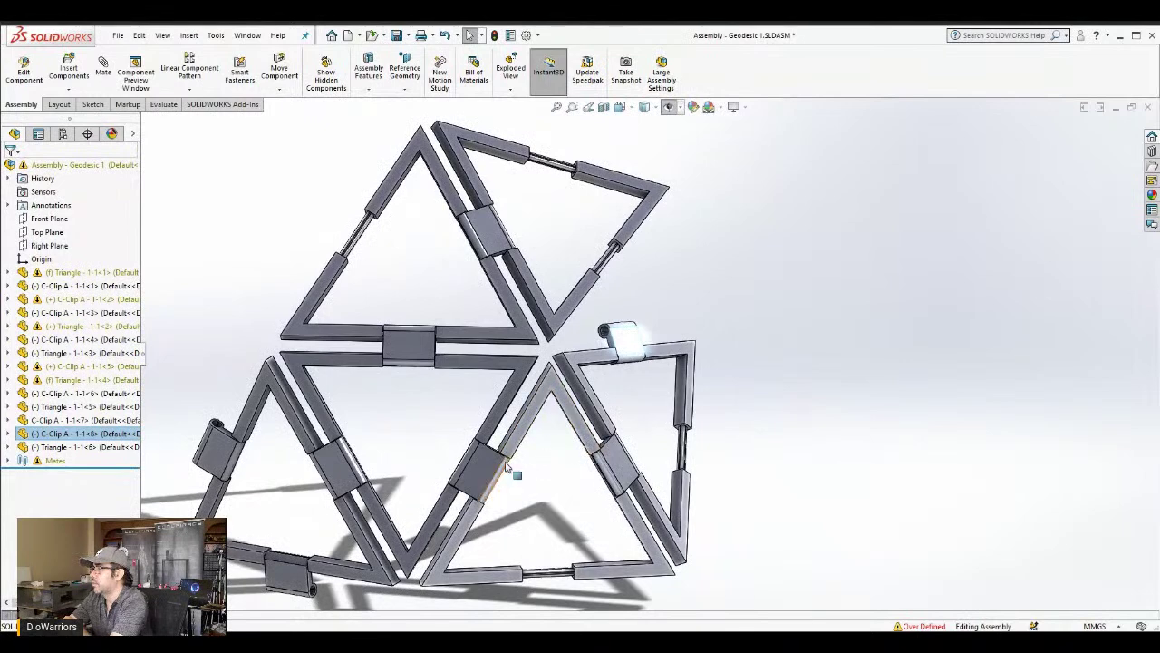
left_click(669, 325)
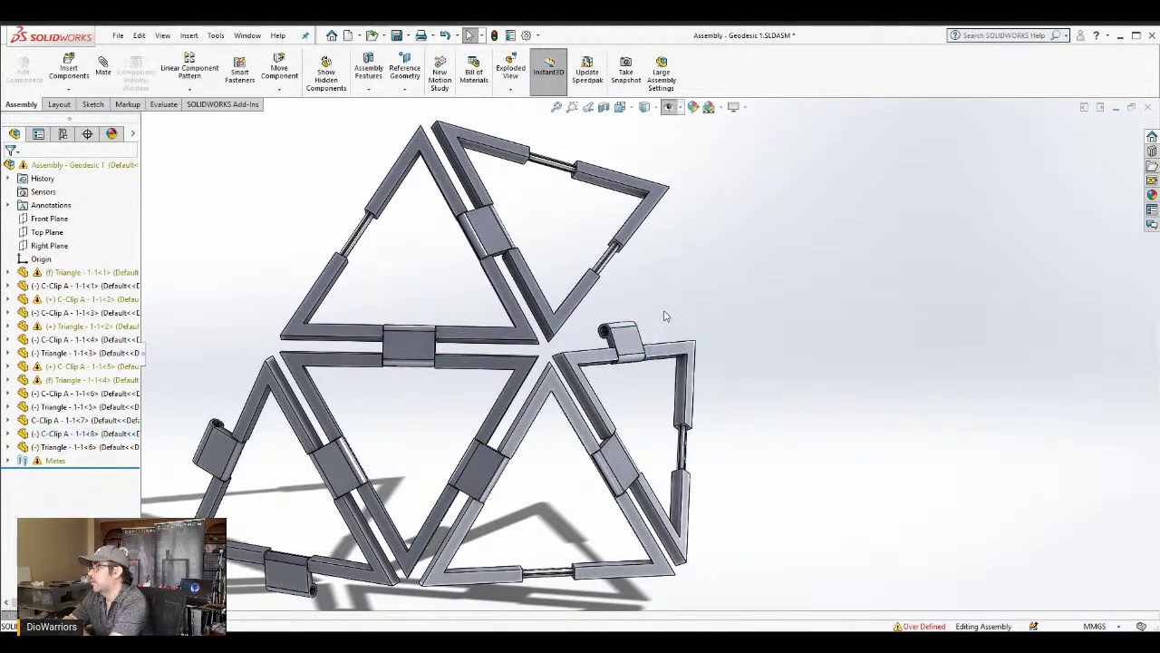
mouse_move(658, 321)
middle_mouse_down()
mouse_move(632, 317)
mouse_move(651, 303)
middle_mouse_up()
scroll(650, 304, "up", 3)
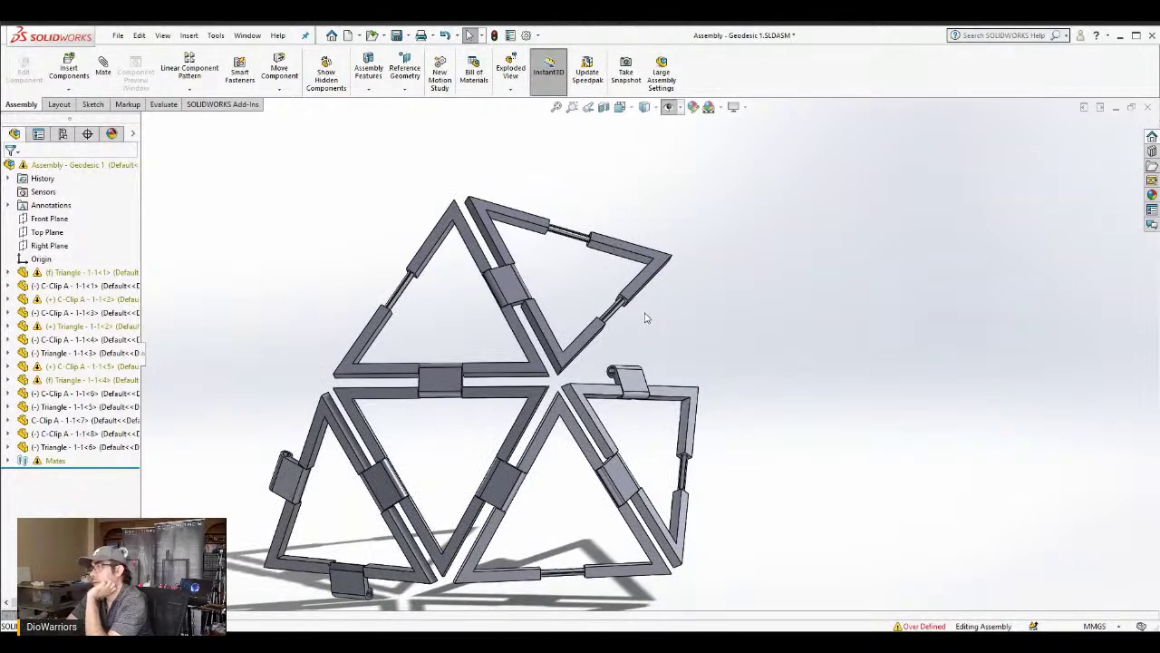
scroll(646, 317, "up", 1)
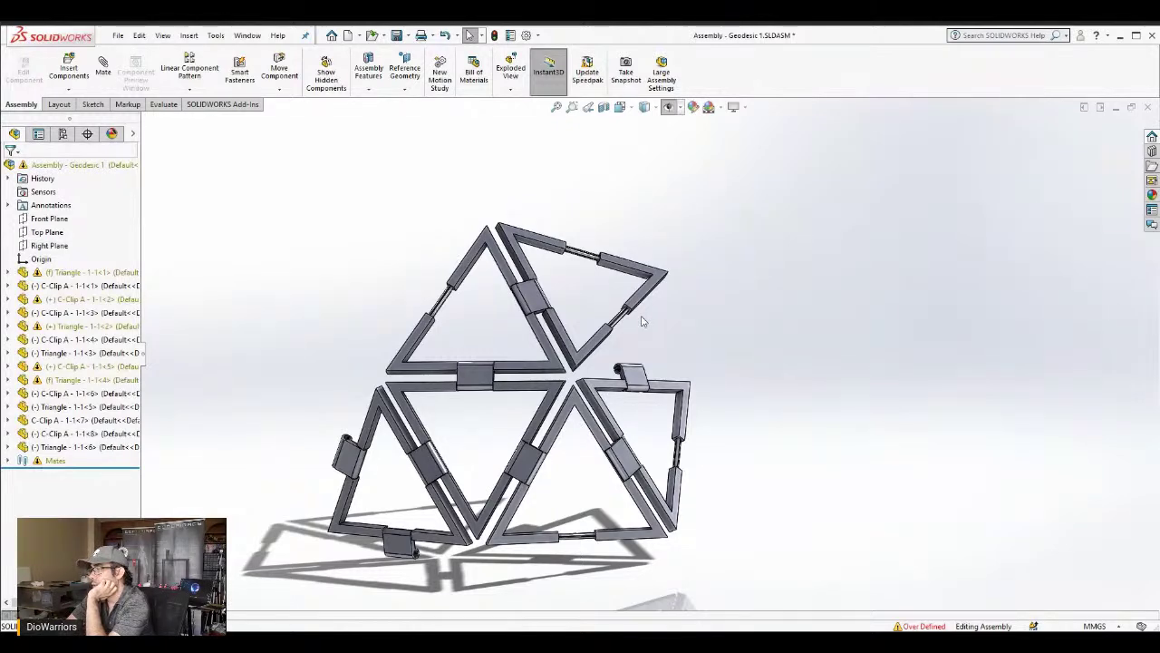
Nudge Triangle - 1-1<5> and Triangle - 1-1<6> about their hinges to compare their alignment across the gap
middle_click_drag(640, 323, 614, 337)
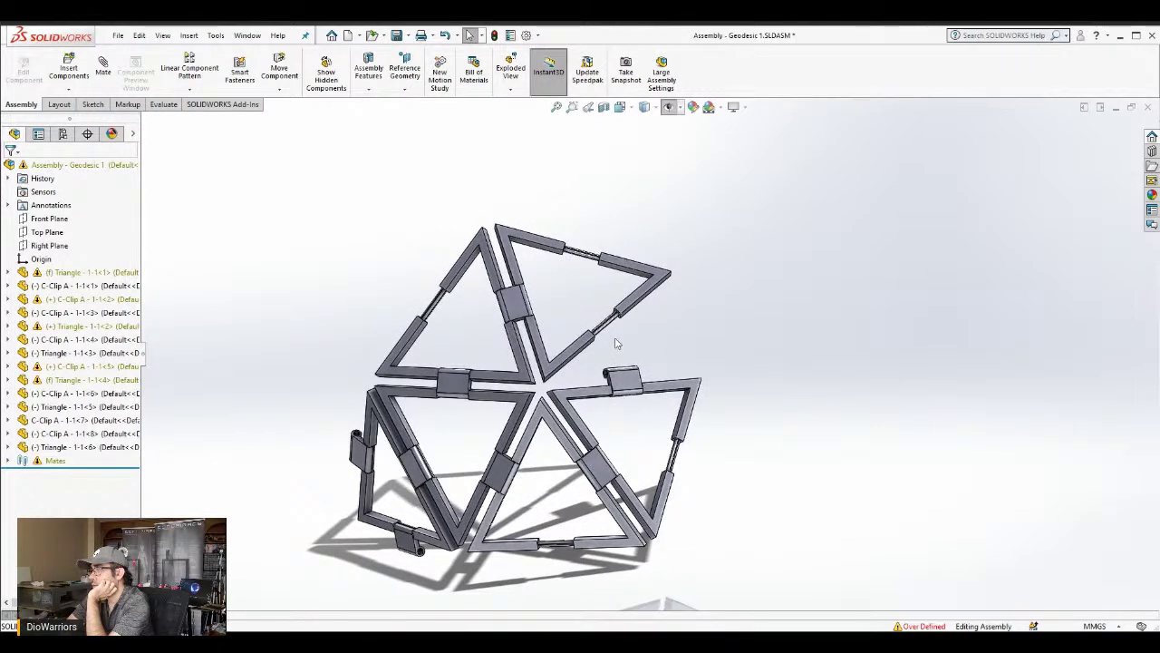
middle_click_drag(615, 335, 618, 395)
middle_click_drag(643, 432, 646, 337)
left_click_drag(652, 344, 665, 275)
middle_click_drag(603, 254, 650, 427)
middle_click_drag(692, 303, 693, 348)
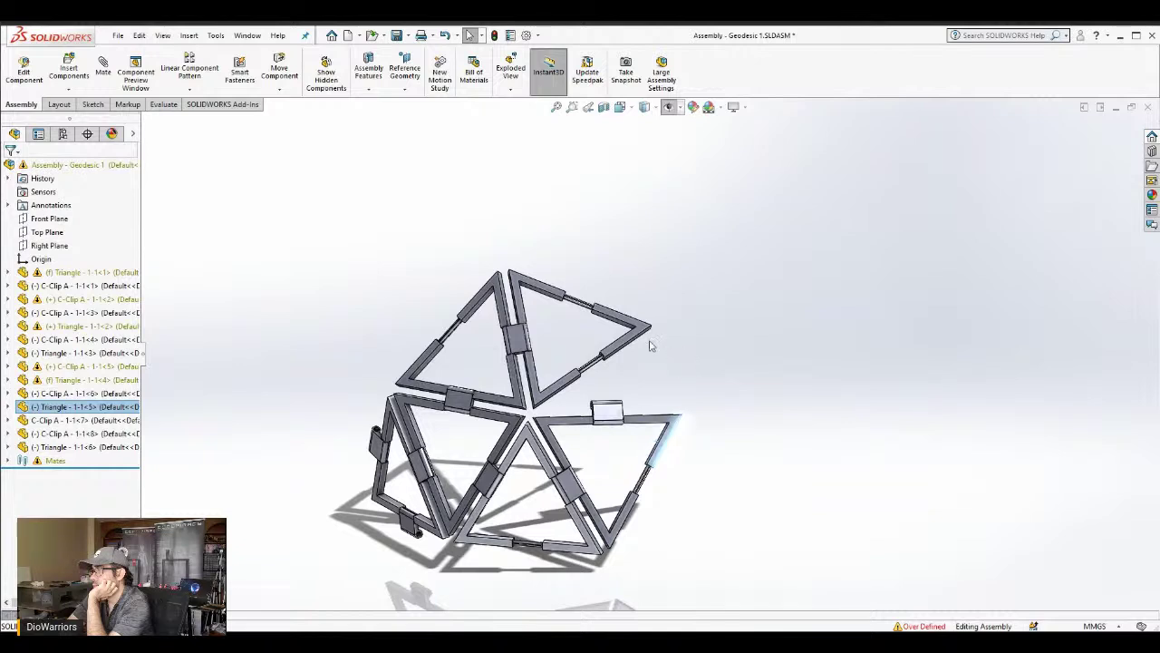
left_click_drag(653, 336, 701, 417)
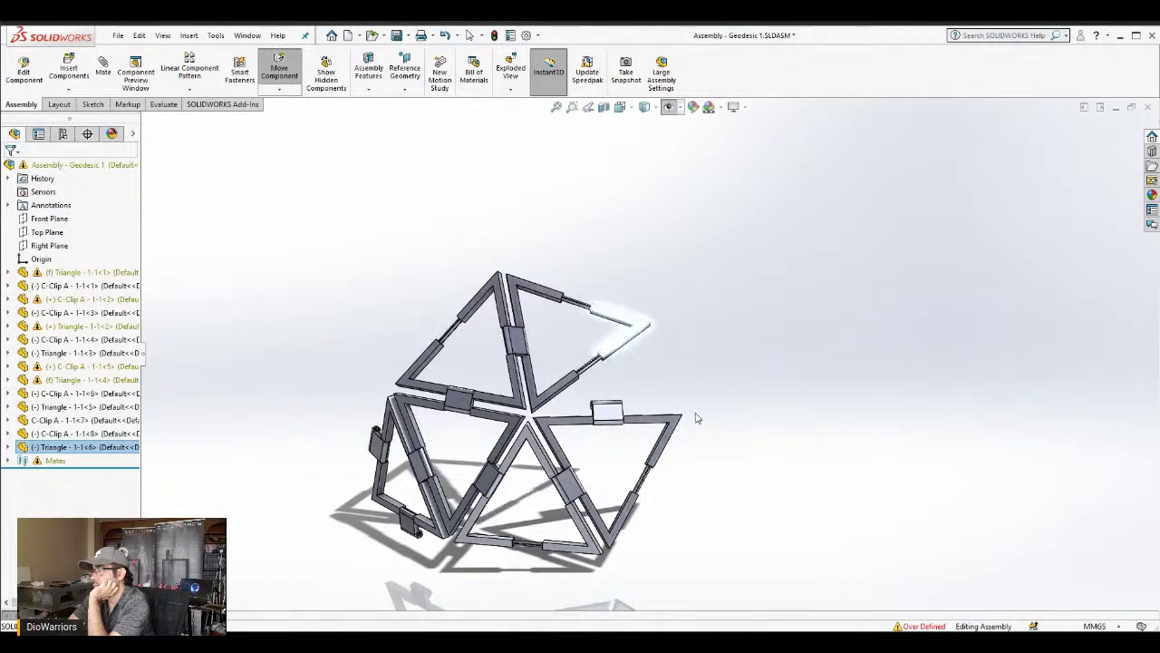
key("Escape")
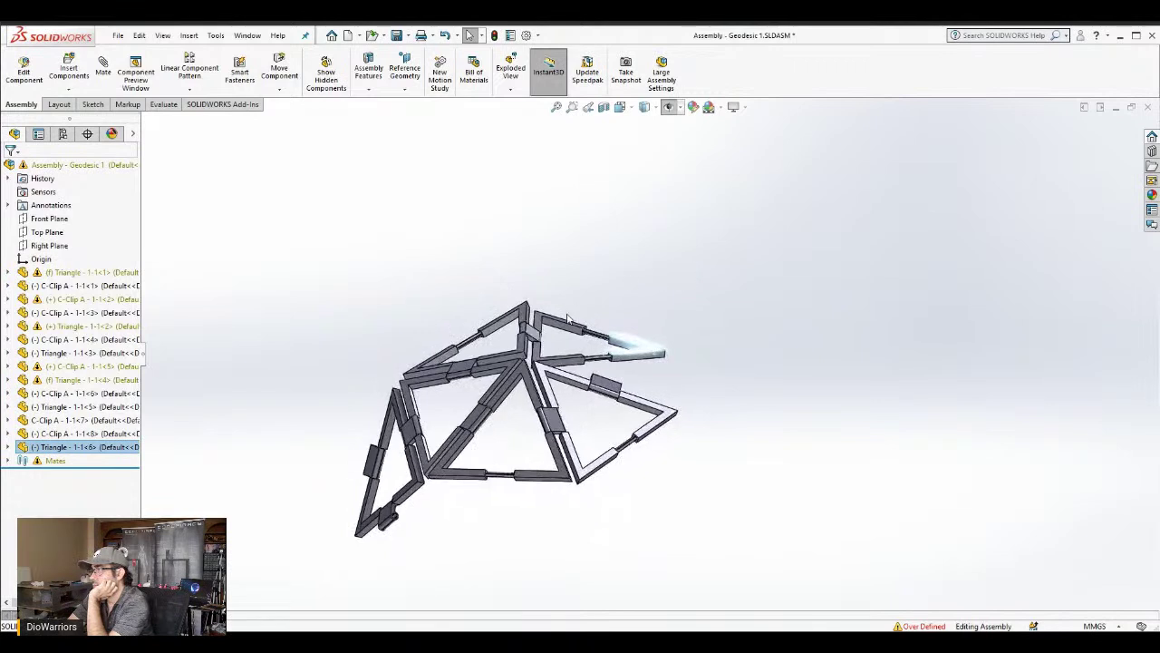
Swing Triangle - 1-1<6> up about the C-clip joining it to the neighbouring upper triangle to test the hinge
left_click(535, 336)
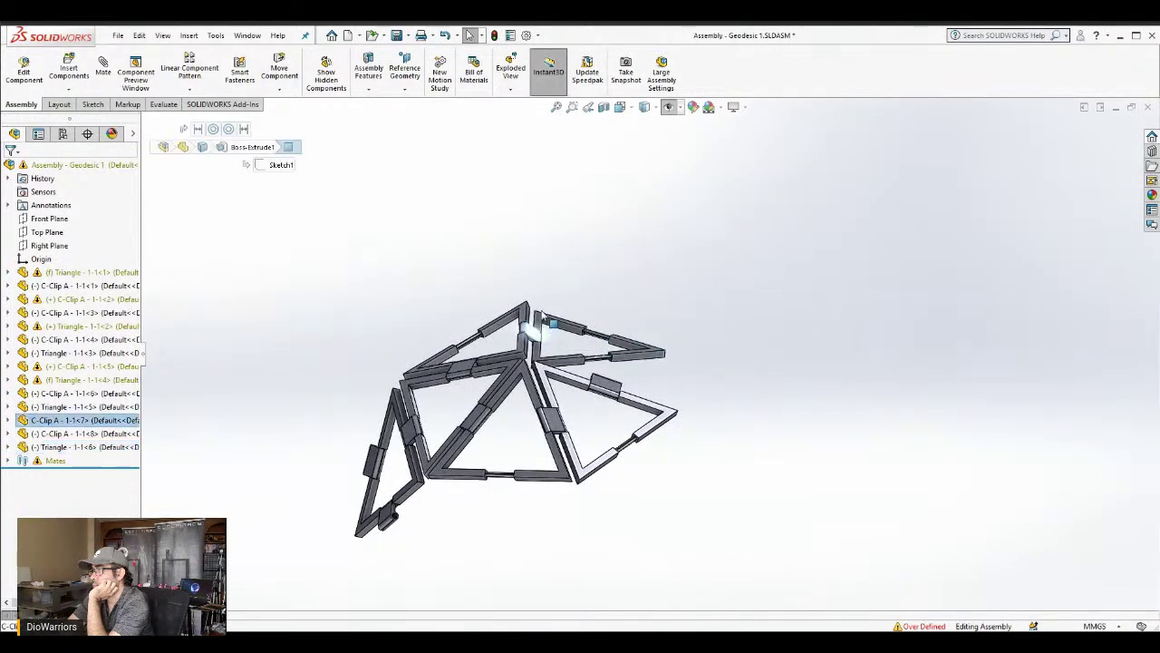
left_click(626, 291)
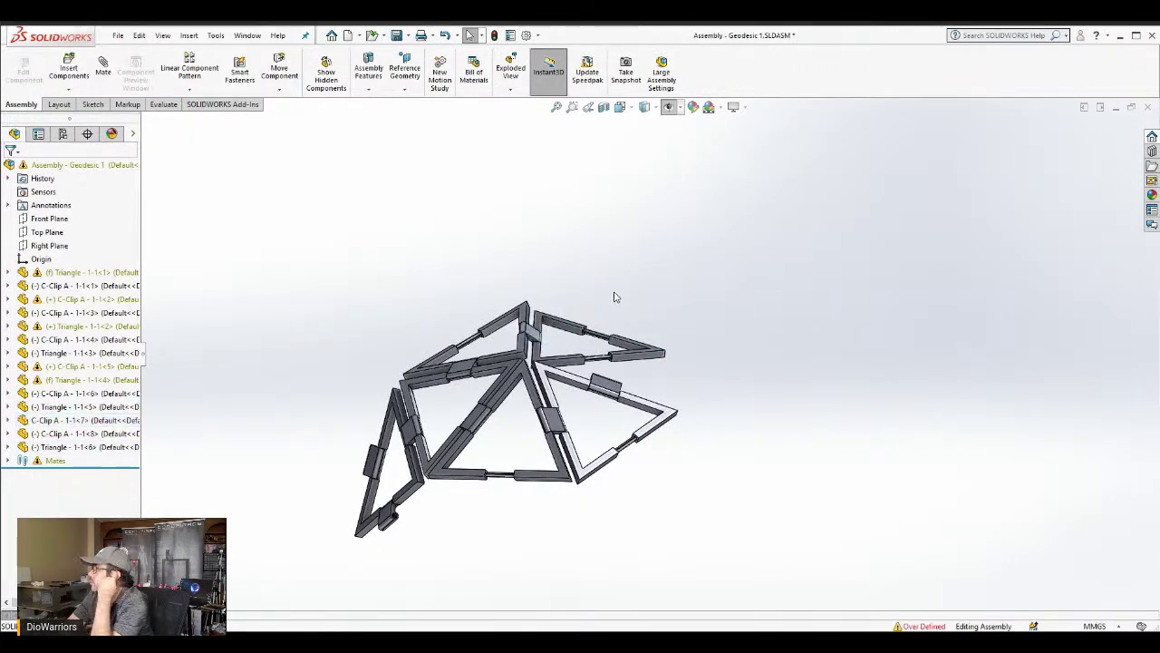
left_click(638, 361)
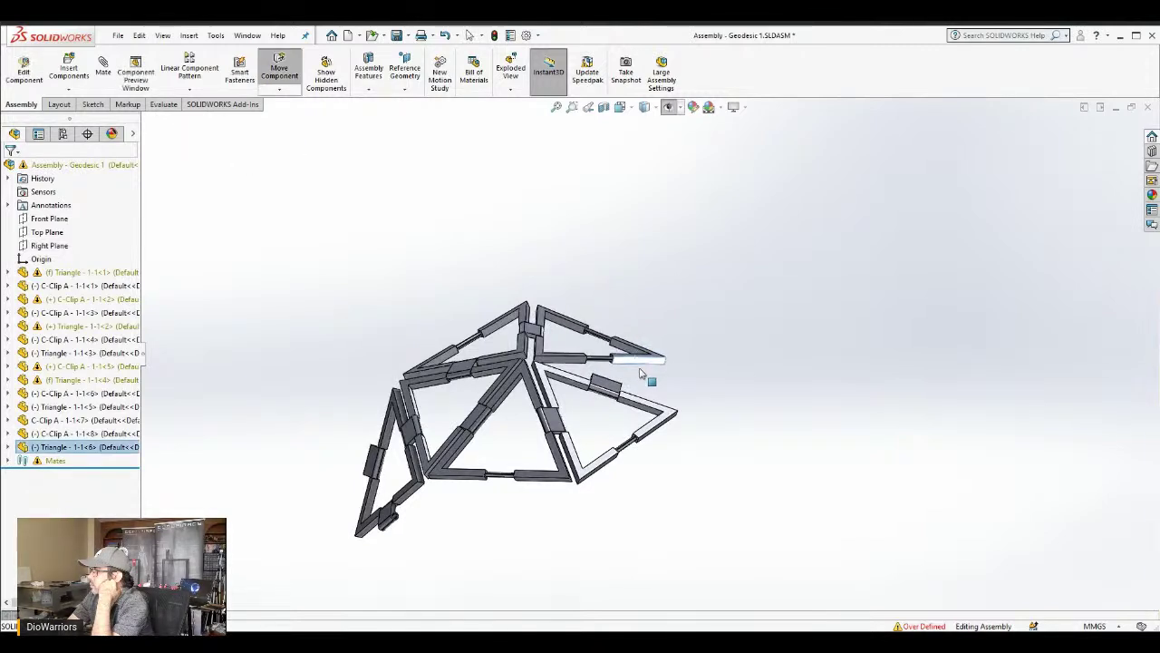
scroll(544, 349, "down", 4)
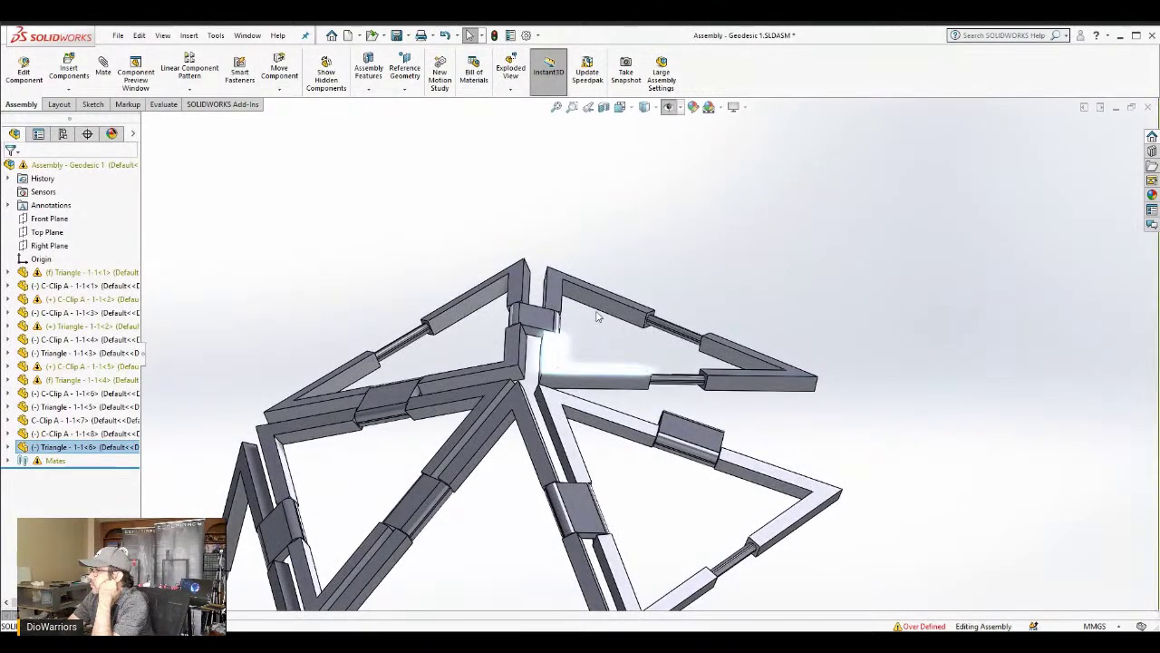
left_click_drag(562, 360, 593, 360)
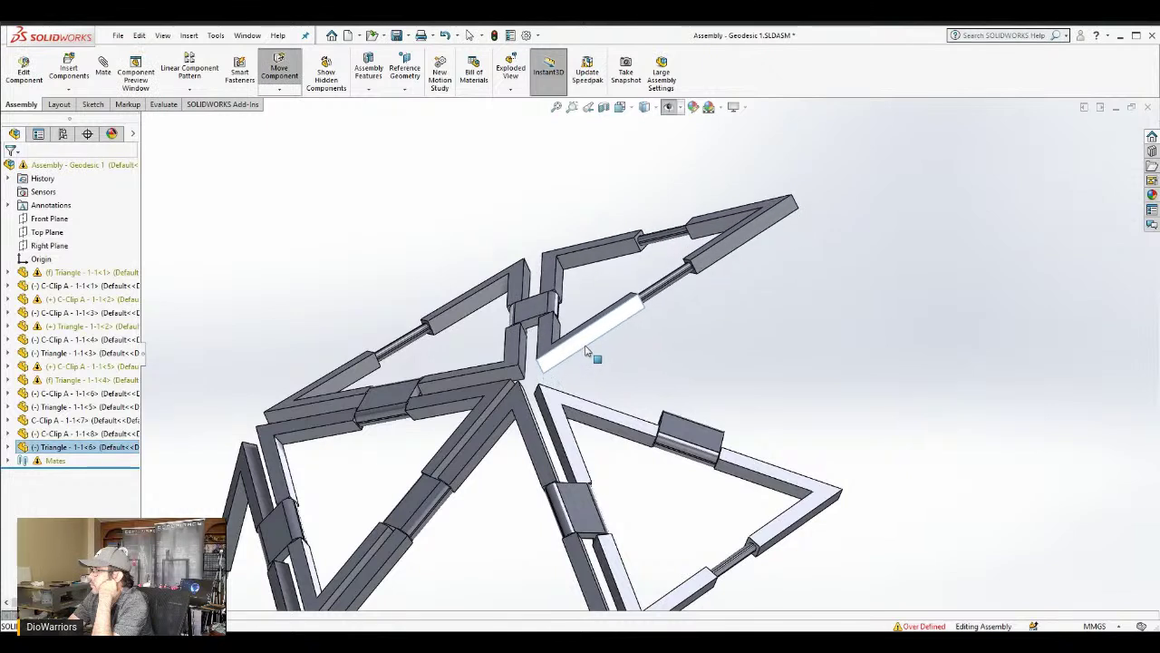
key("Escape")
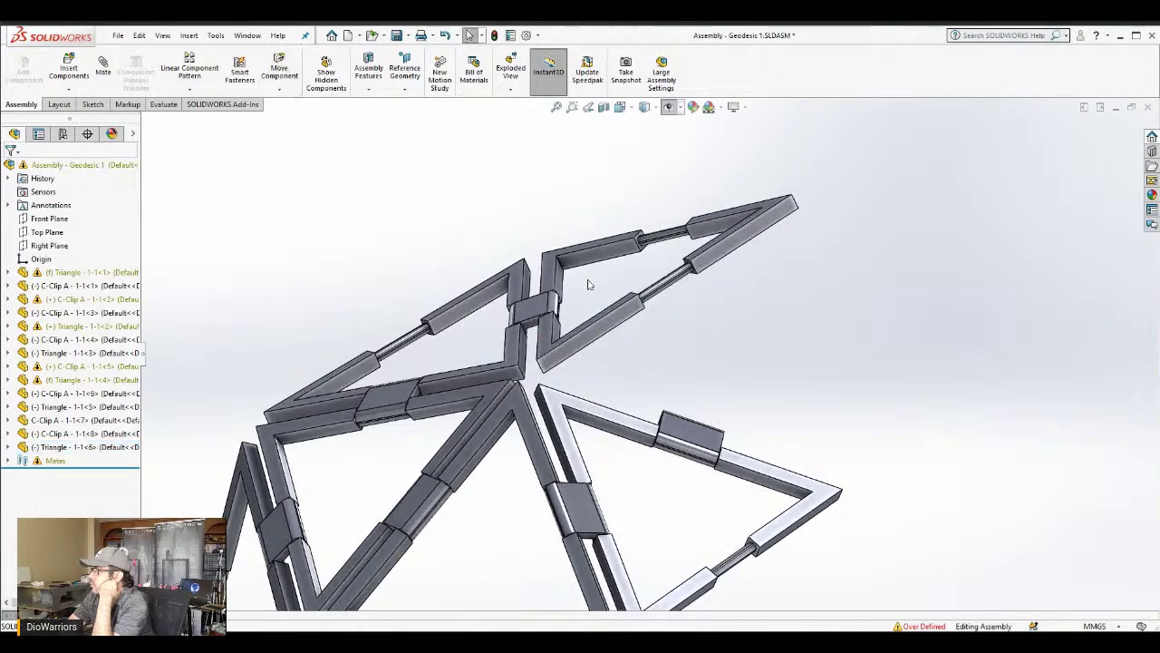
Fix C-Clip A - 1-1<7> between the two upper triangles and swing Triangle - 1-1<6> down toward the gap
left_click(530, 309)
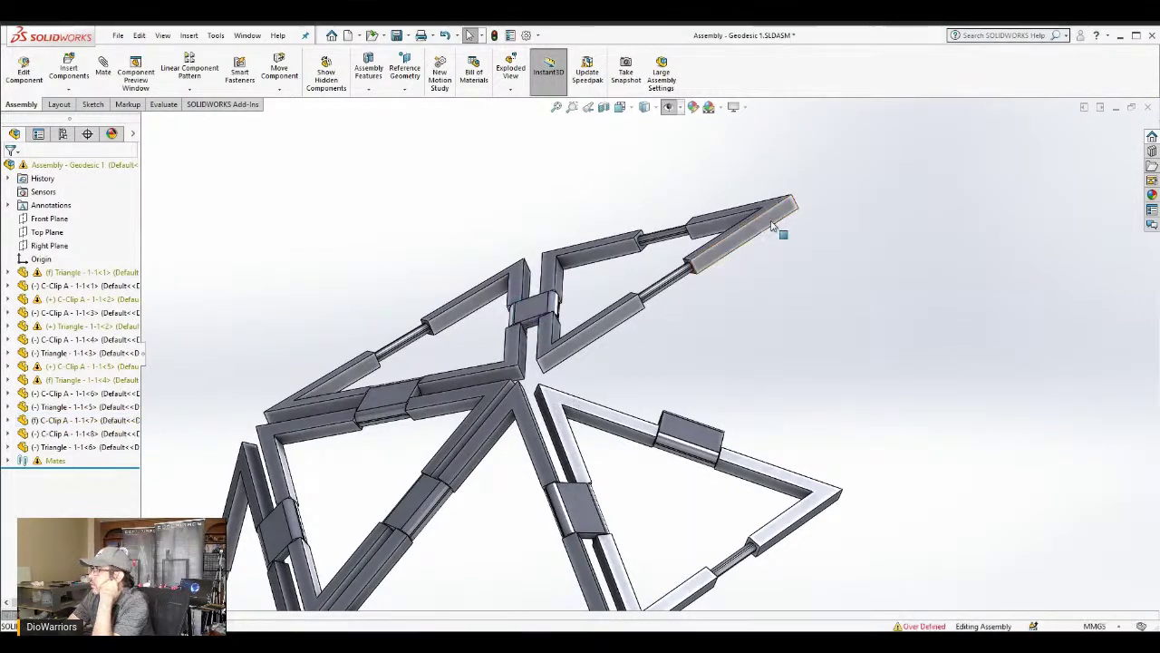
left_click_drag(773, 228, 771, 391)
middle_click_drag(776, 375, 779, 316)
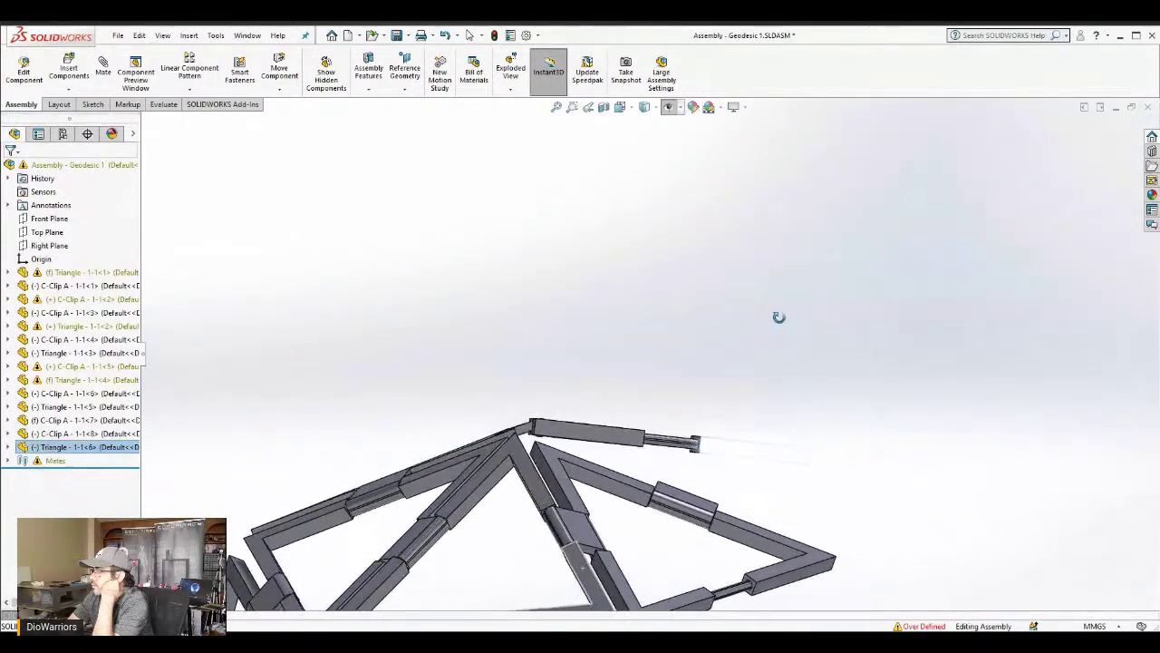
middle_click_drag(770, 386, 774, 470)
middle_click_drag(775, 513, 758, 567)
scroll(624, 308, "down", 3)
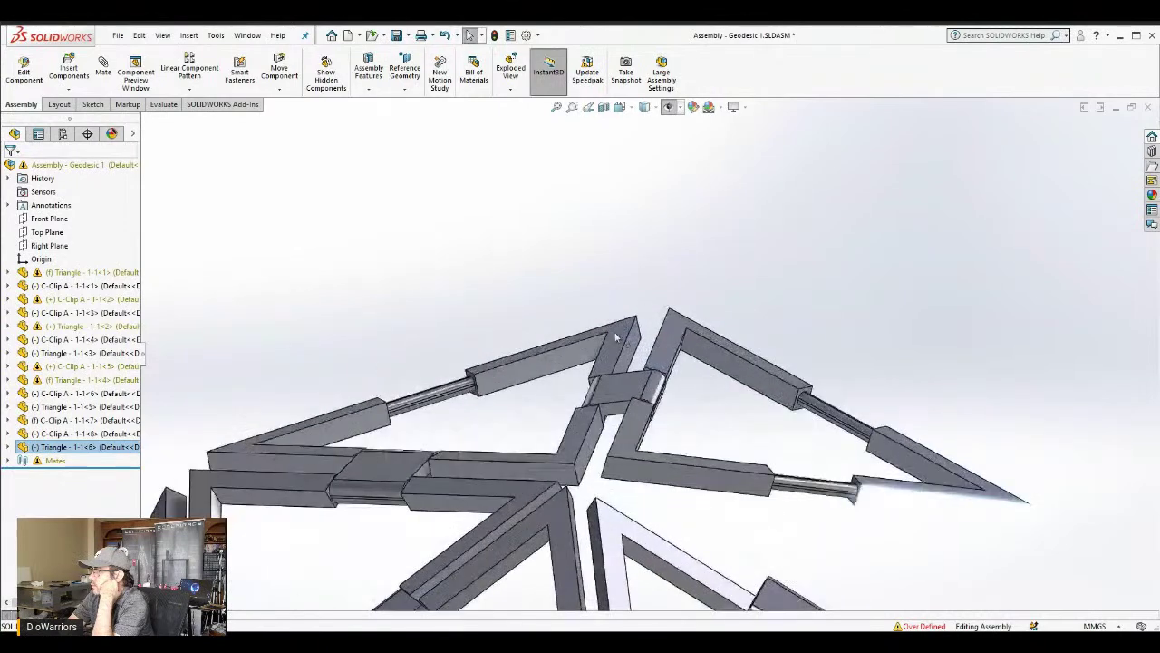
Float C-Clip A - 1-1<7> again and nudge the free C-clip on the lower triangle toward Triangle - 1-1<6>
left_click(628, 388)
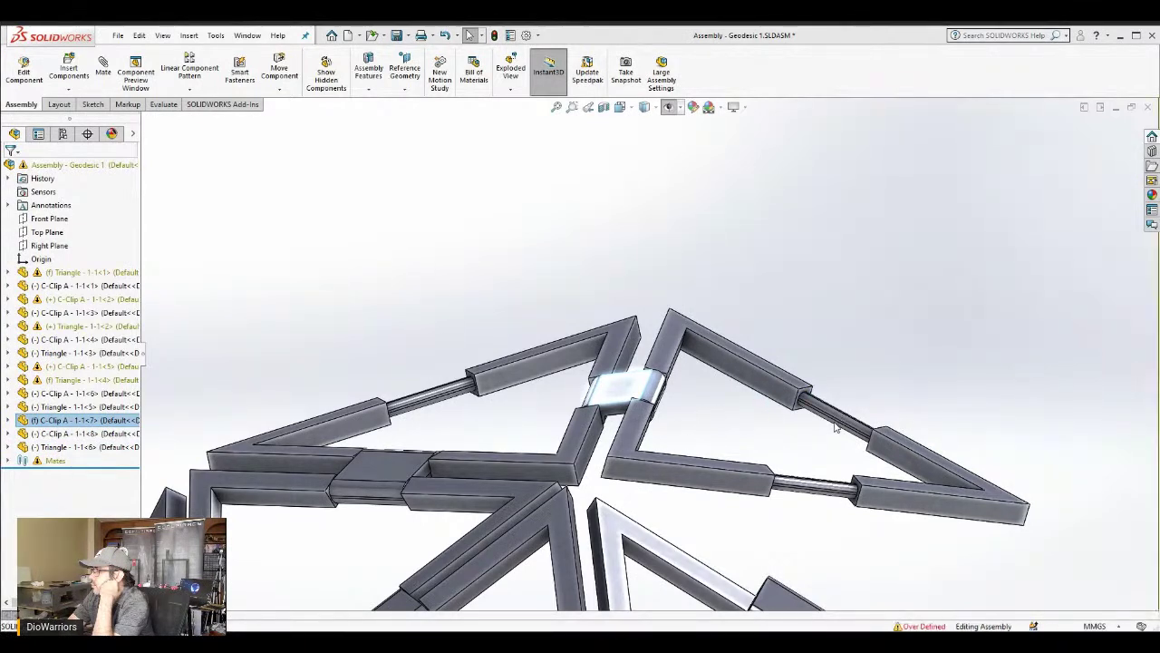
scroll(832, 428, "up", 3)
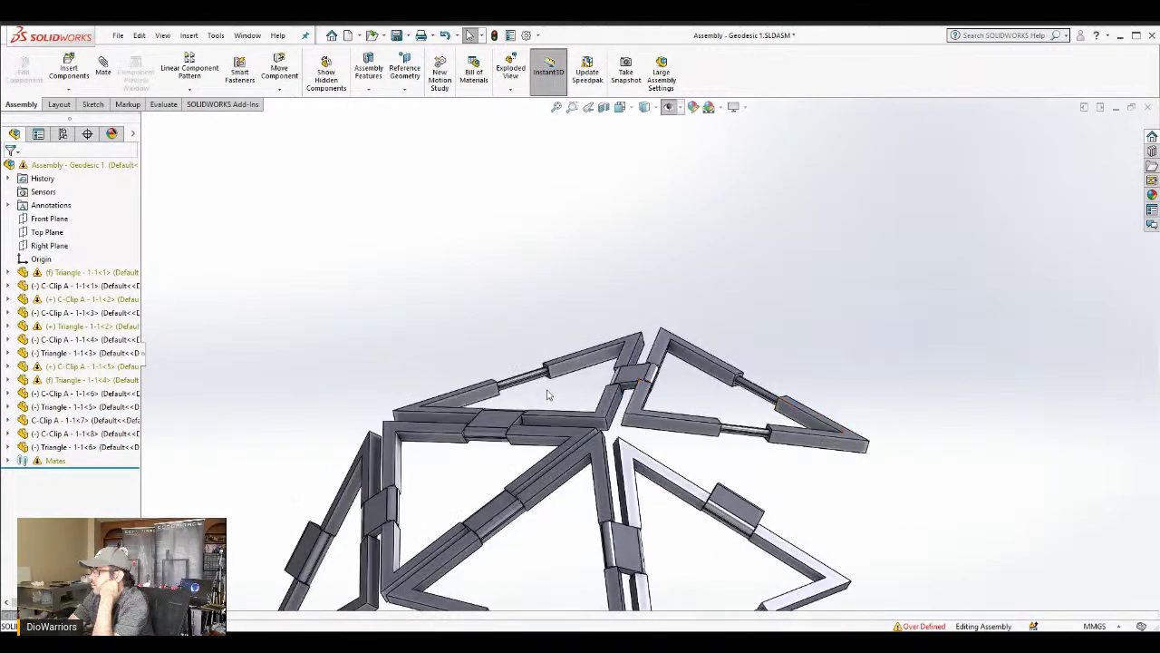
middle_click_drag(547, 389, 513, 455)
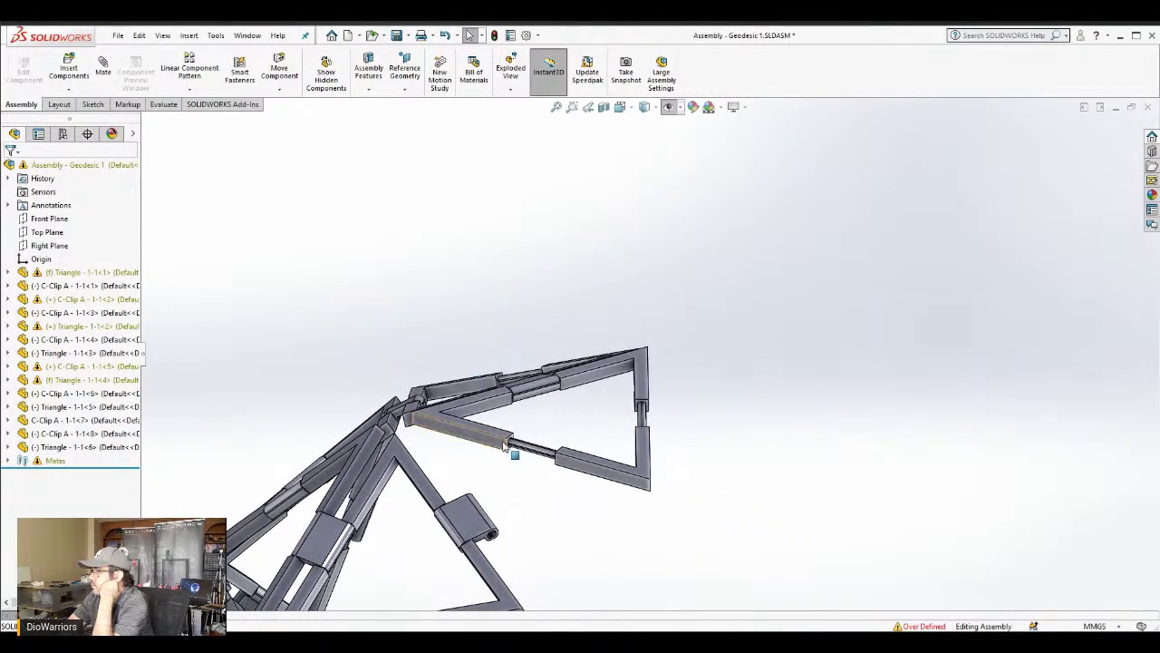
left_click_drag(472, 515, 492, 489)
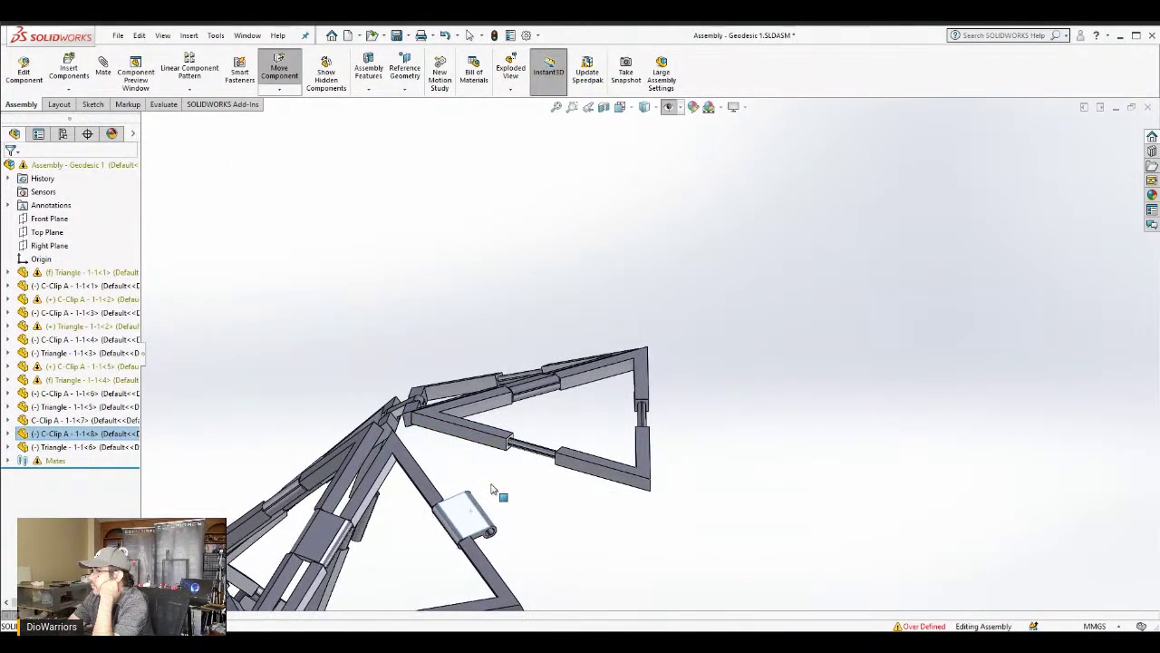
Nudge Triangle - 1-1<6> slightly downward about its C-clip hinge toward the gap
left_click_drag(589, 464, 591, 484)
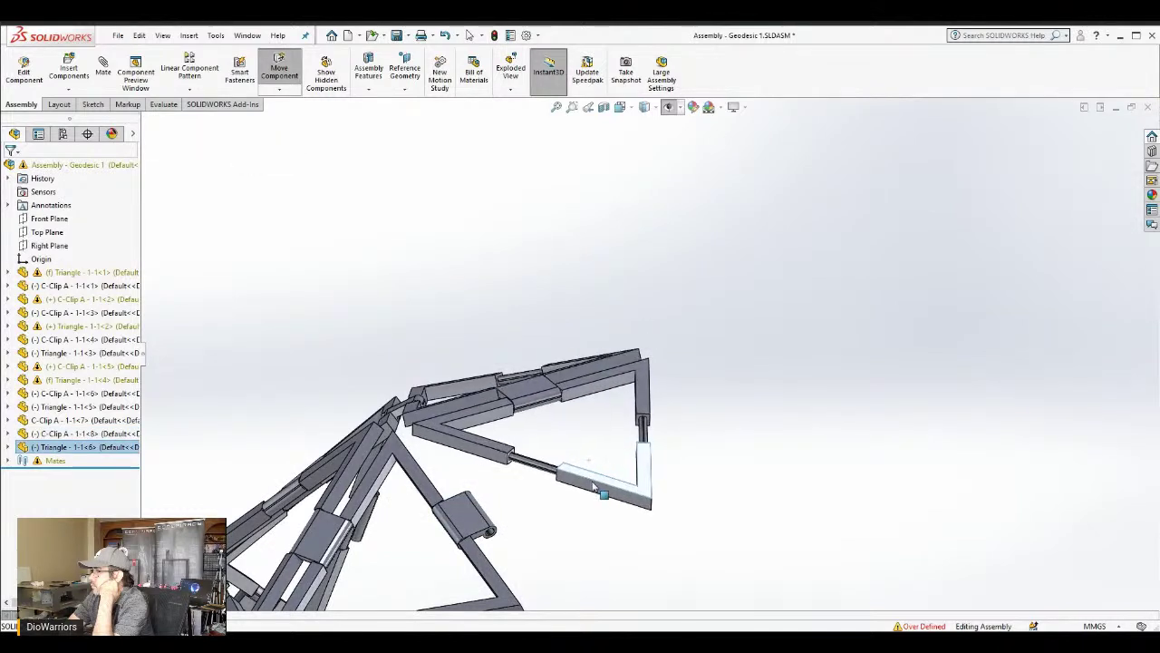
key("Escape")
Examine the remaining gap and the hub where the triangle corners meet from several angles
scroll(694, 435, "up", 5)
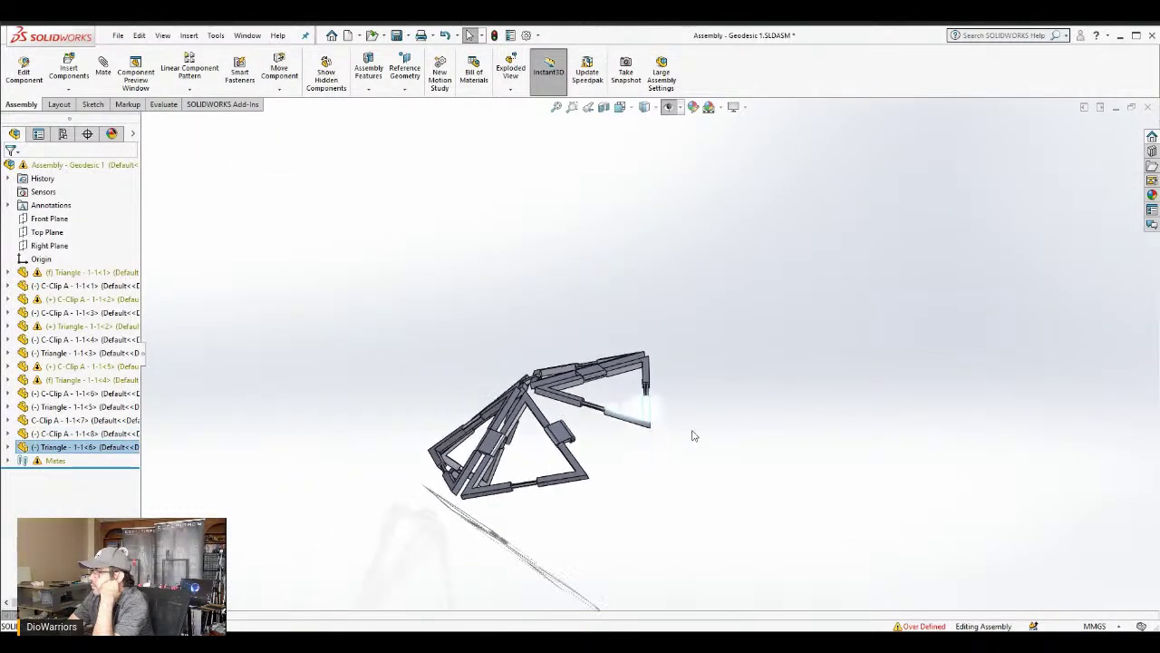
middle_click_drag(731, 429, 767, 485)
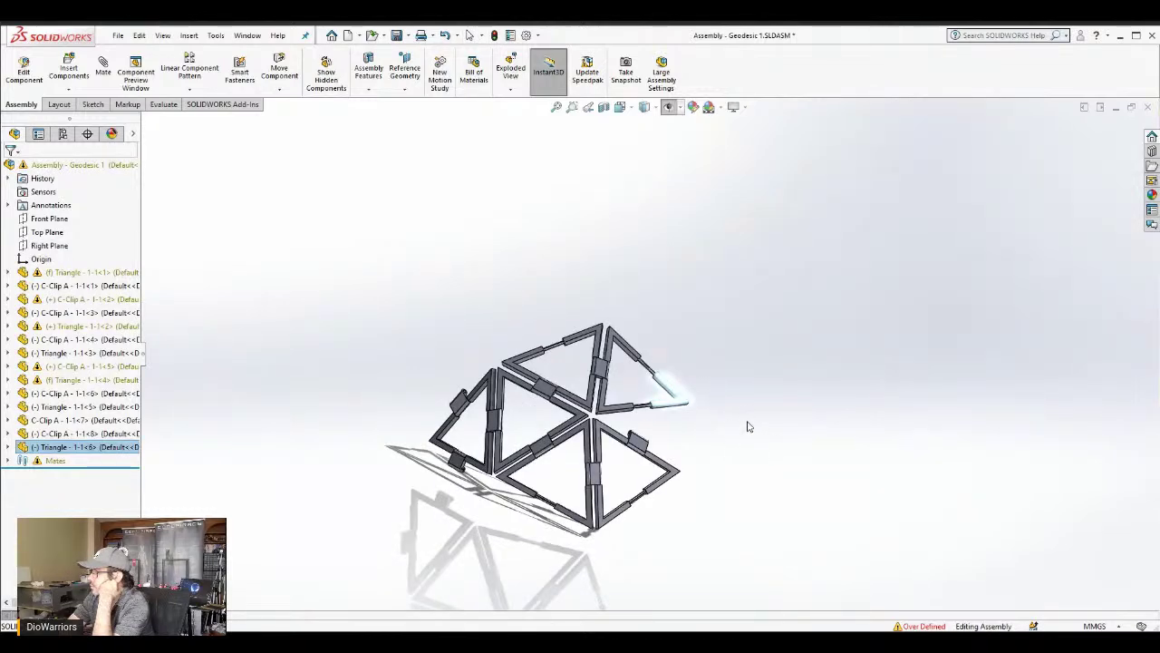
middle_click_drag(704, 360, 681, 390)
scroll(585, 435, "down", 5)
middle_click_drag(591, 422, 583, 393)
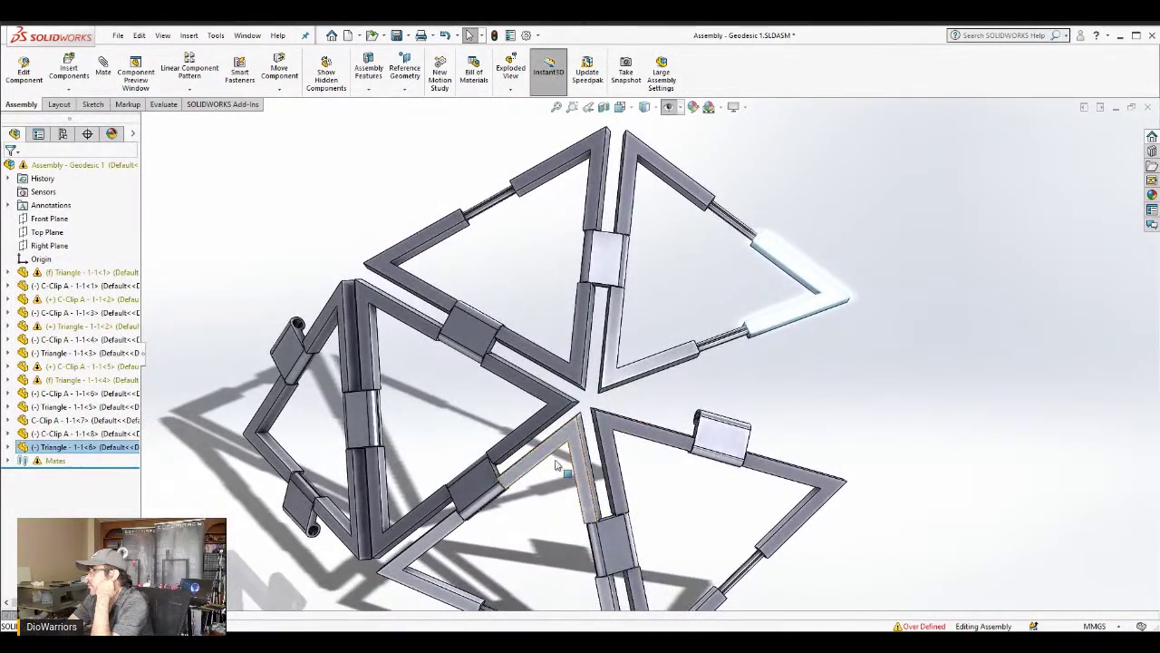
middle_click_drag(576, 457, 592, 380)
scroll(504, 460, "down", 3)
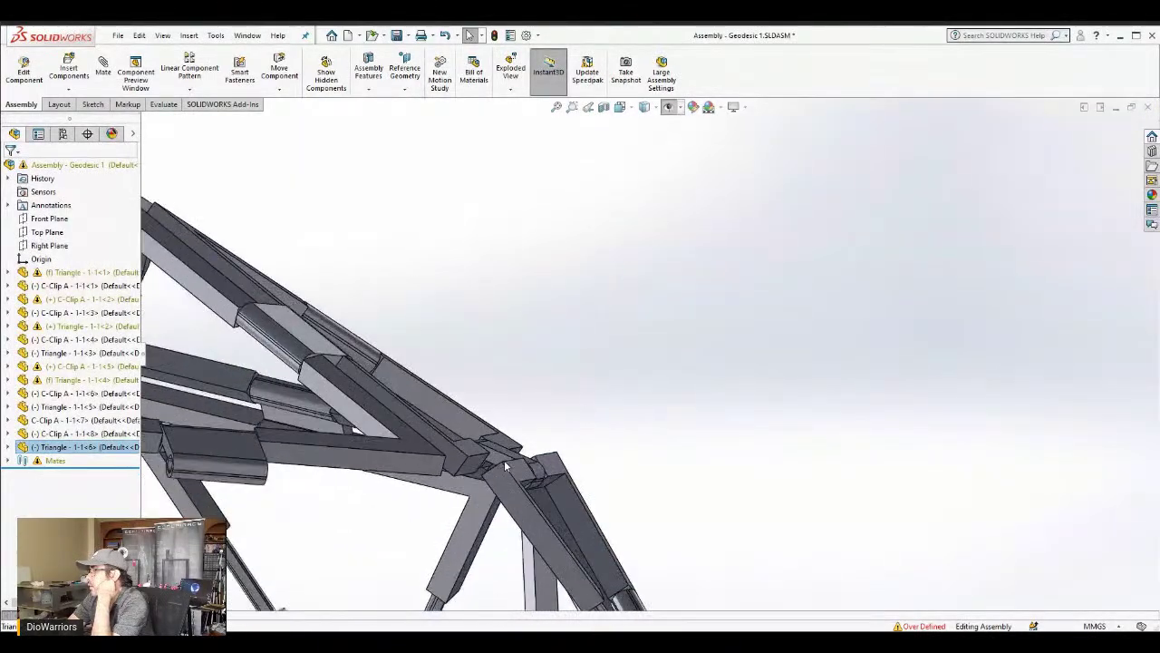
left_click(504, 460)
left_click_drag(504, 462, 497, 472)
left_click(598, 408)
middle_click_drag(598, 408, 579, 446)
scroll(694, 381, "up", 3)
mouse_move(723, 367)
middle_mouse_down()
mouse_move(644, 435)
mouse_move(732, 382)
middle_mouse_up()
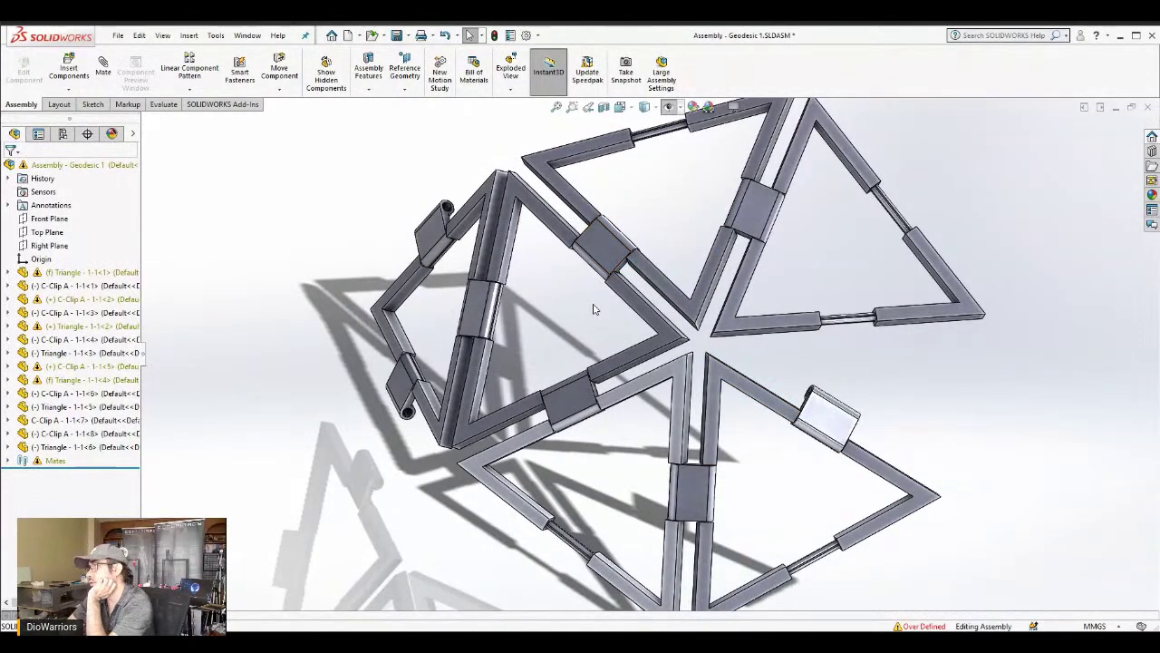
scroll(596, 245, "down", 3)
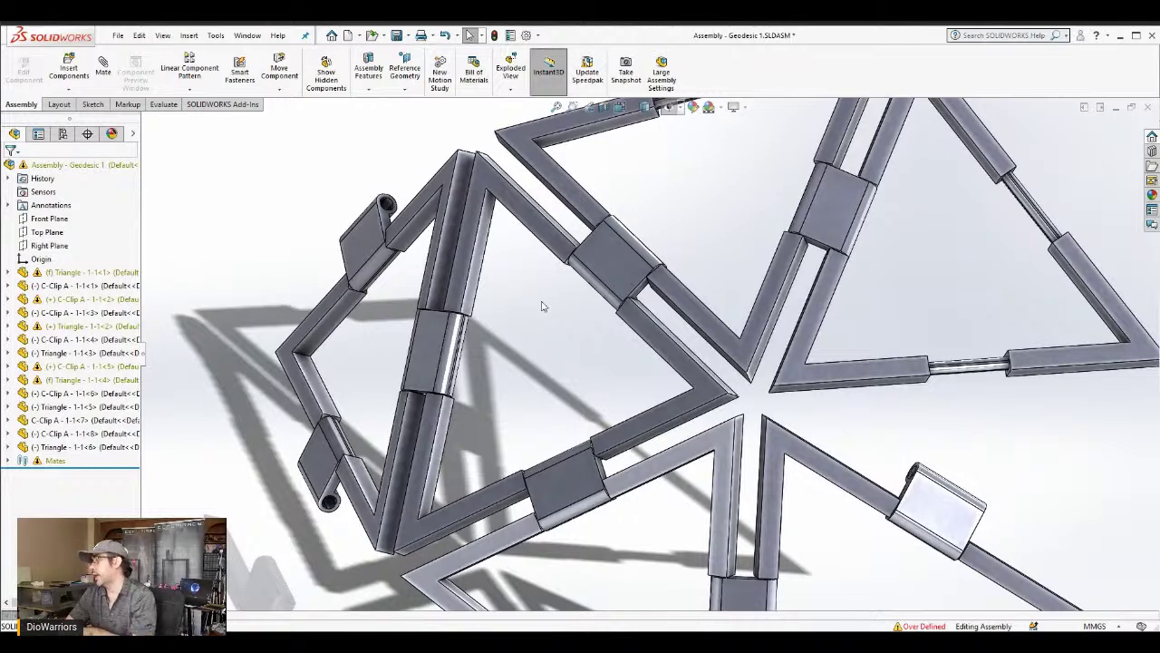
scroll(723, 295, "up", 3)
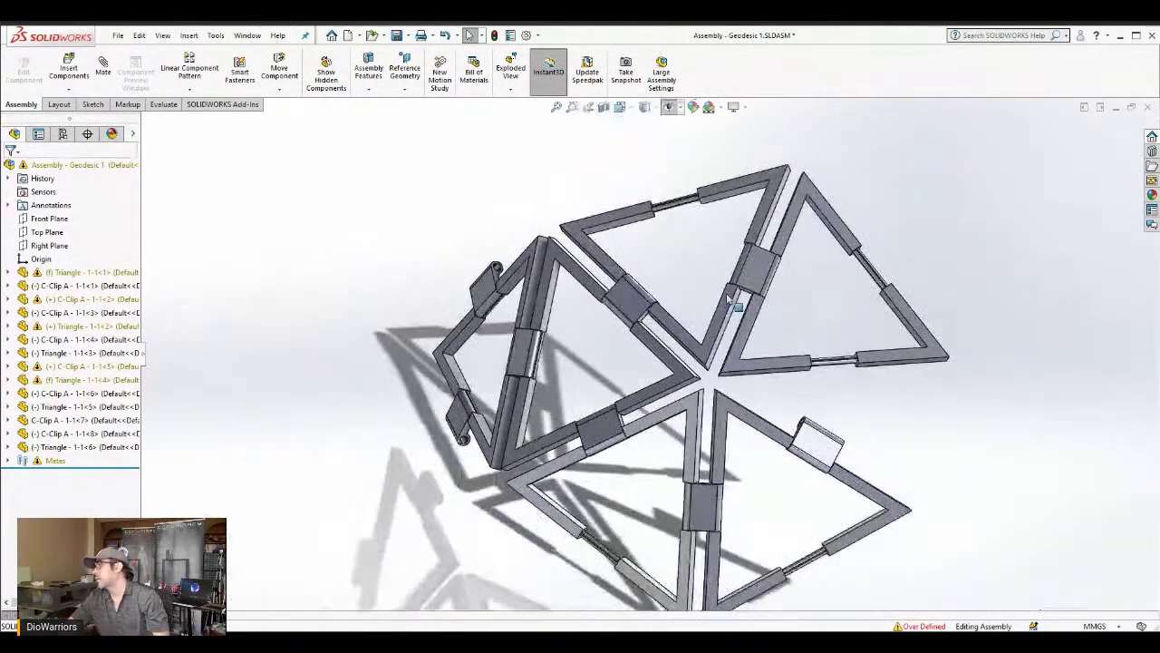
scroll(761, 317, "down", 1)
middle_click_drag(876, 324, 845, 373)
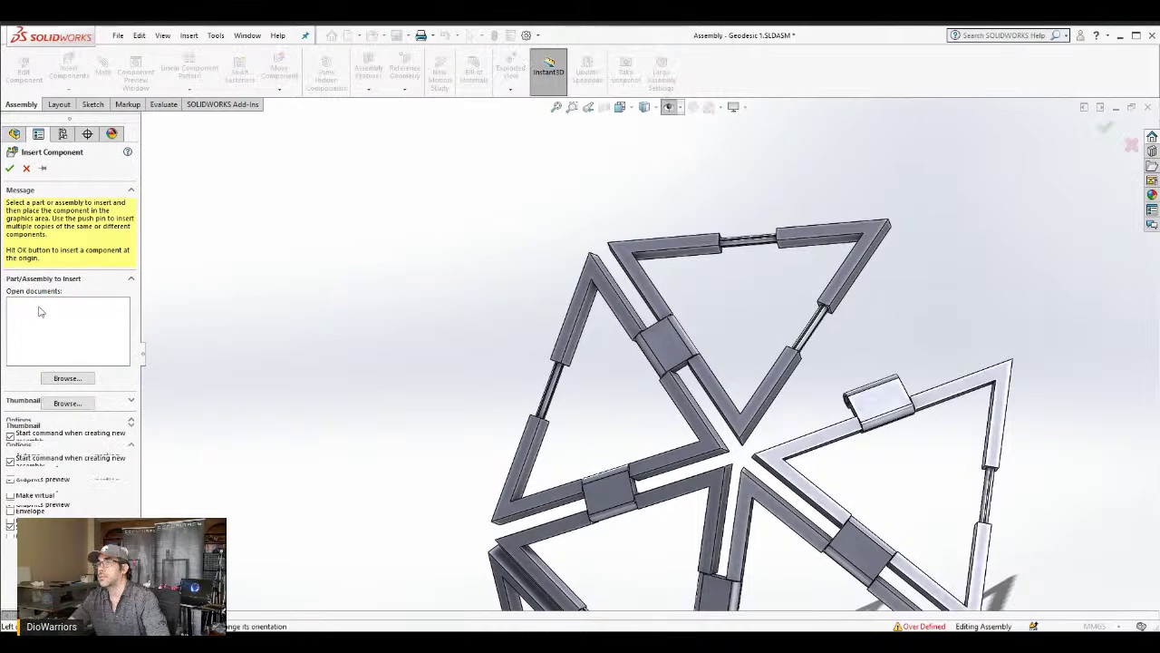
Insert another C-Clip A - 1-1 beside the free edge of Triangle - 1-1<6> facing the gap
left_click(39, 305)
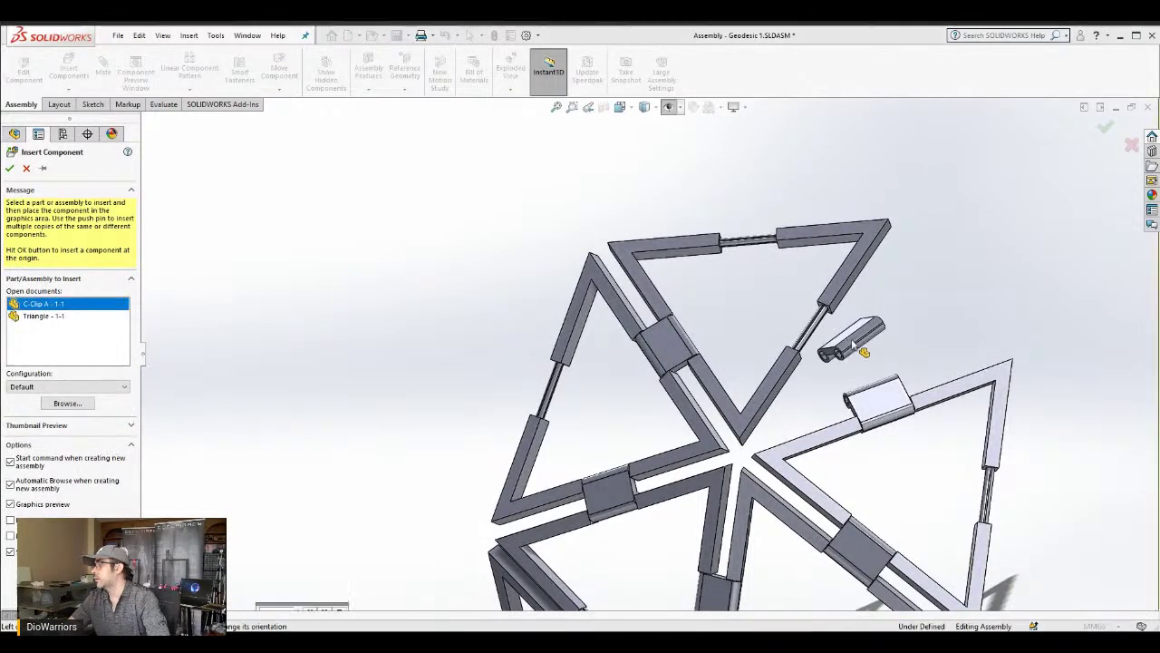
left_click(861, 344)
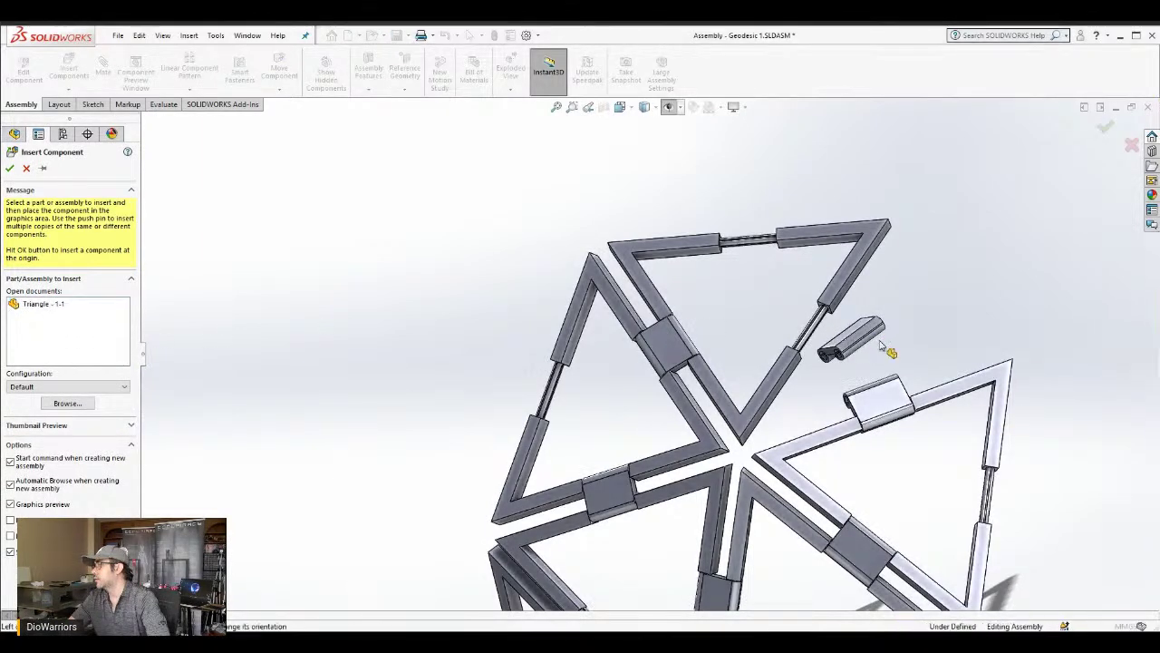
key("Escape")
scroll(910, 327, "down", 6)
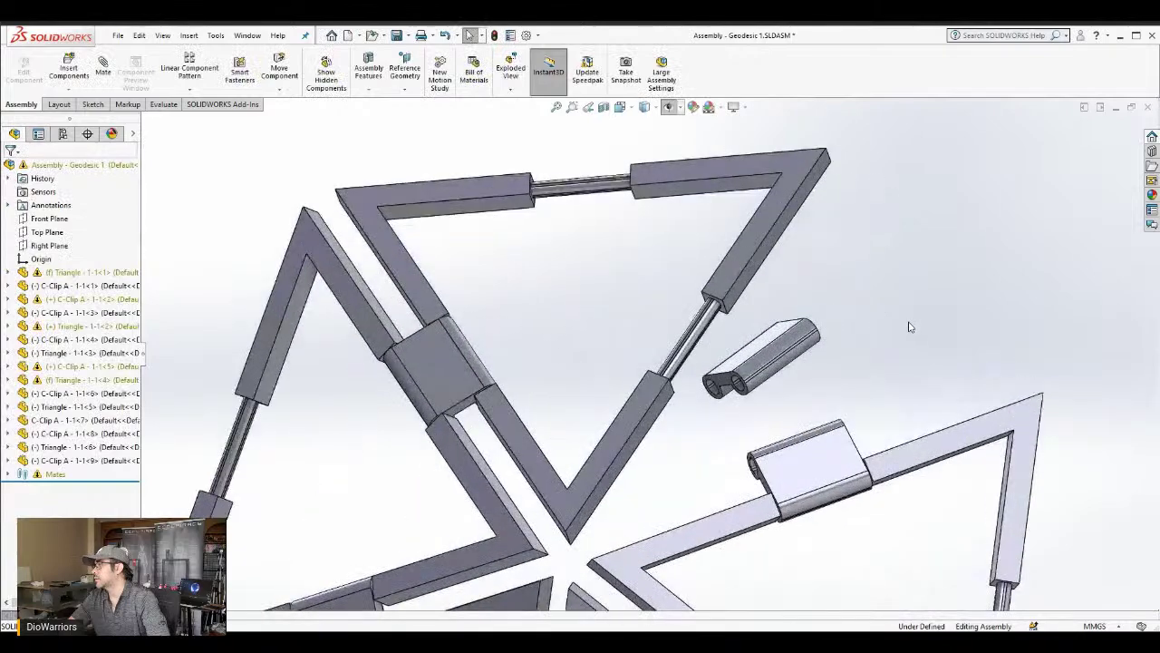
Add a flipped 0.25 mm distance mate between the rod-end face on Triangle - 1-1<6> and the new C-clip's end face
scroll(737, 497, "down", 8)
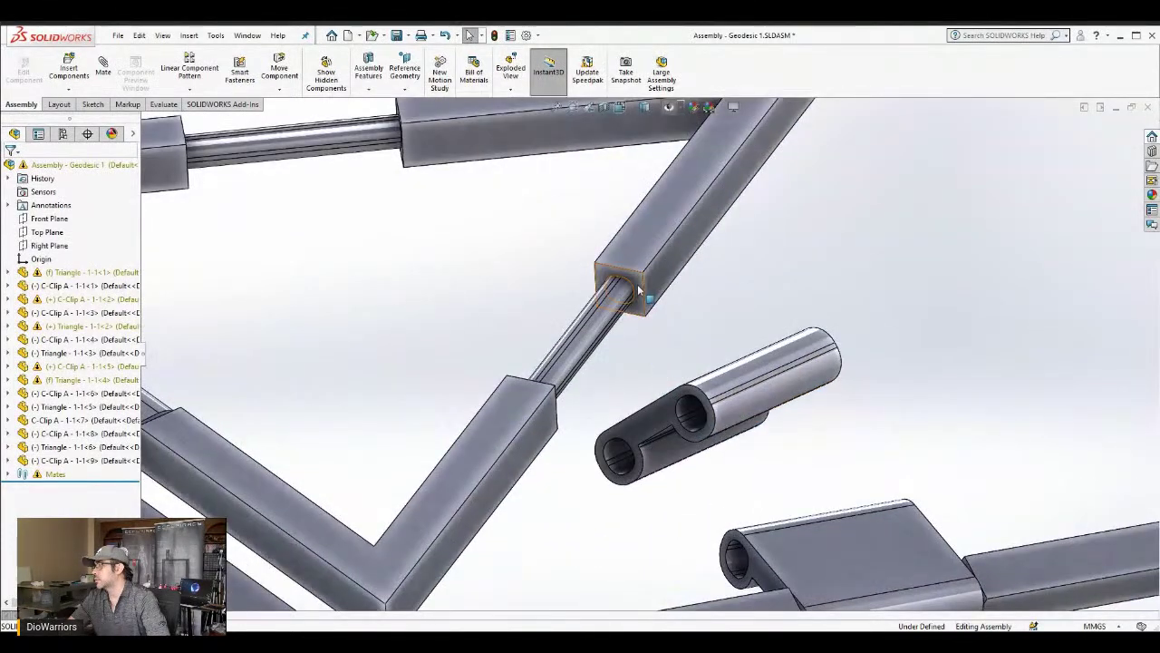
left_click(639, 290)
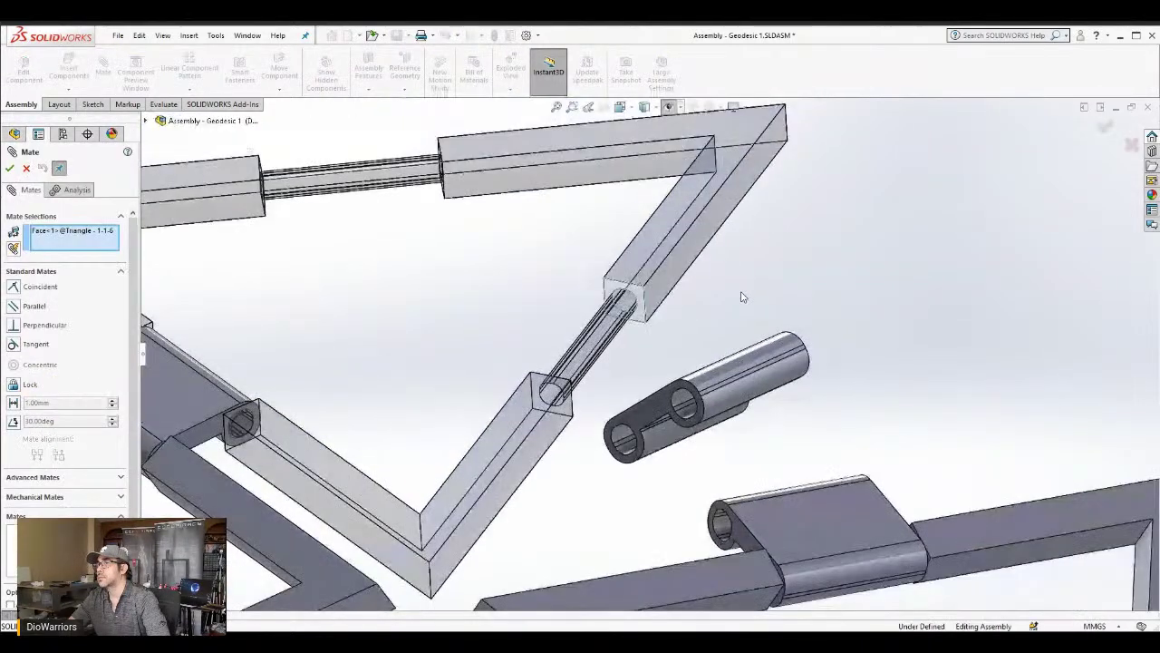
left_click(13, 403)
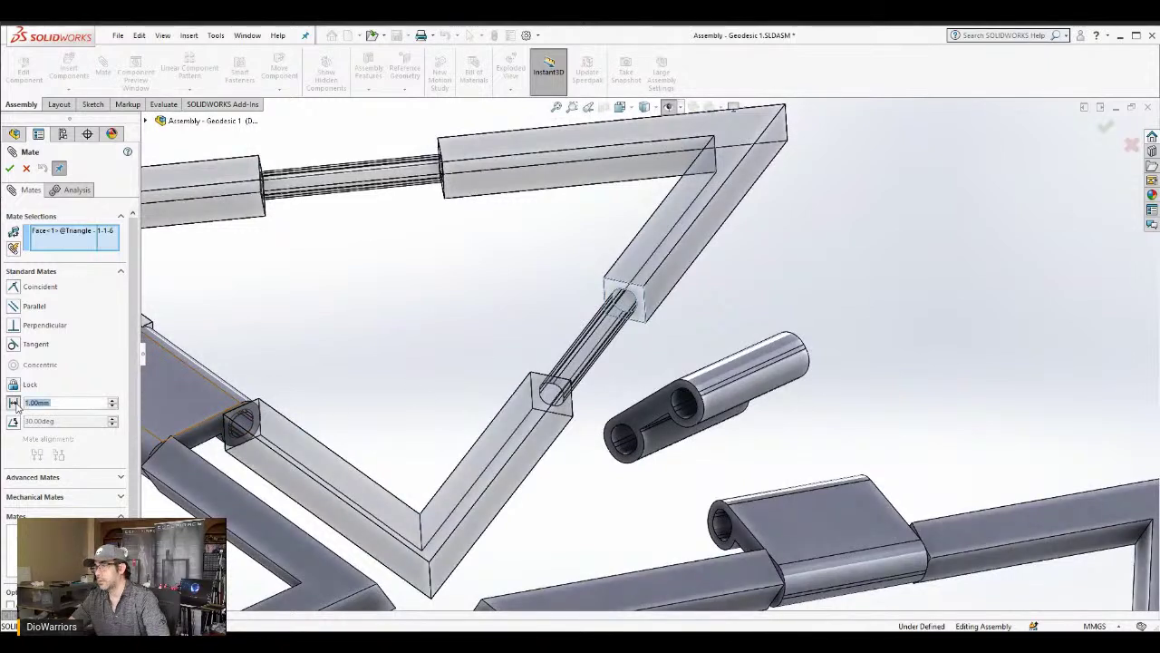
type("0.2")
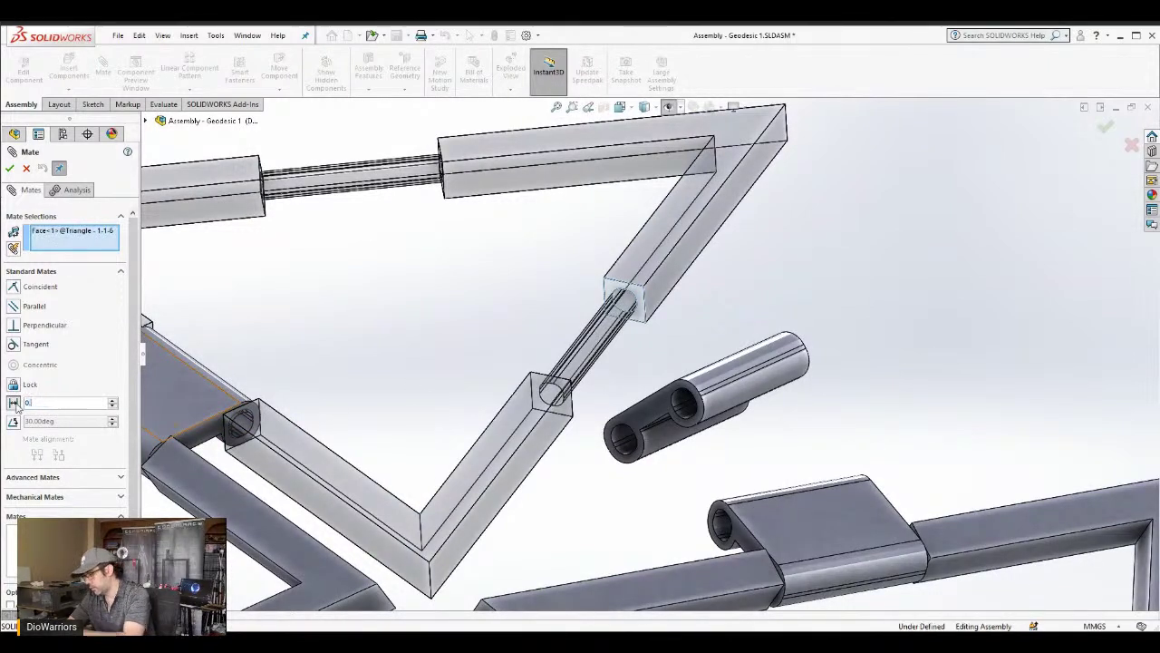
type("5mm")
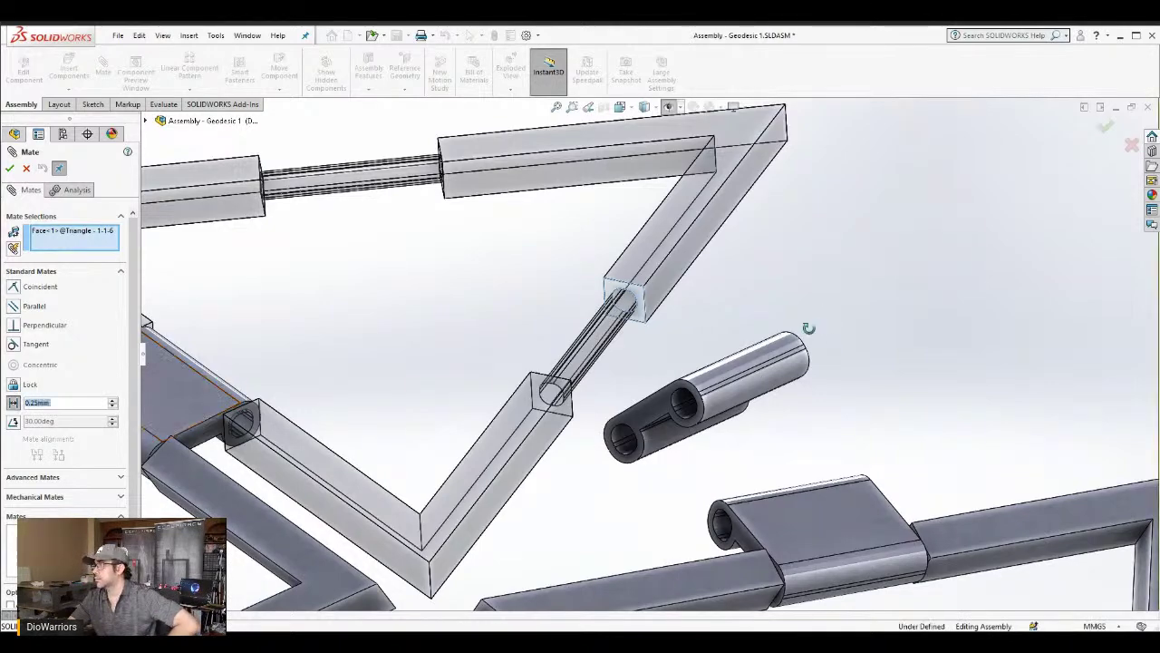
middle_click_drag(810, 327, 741, 371)
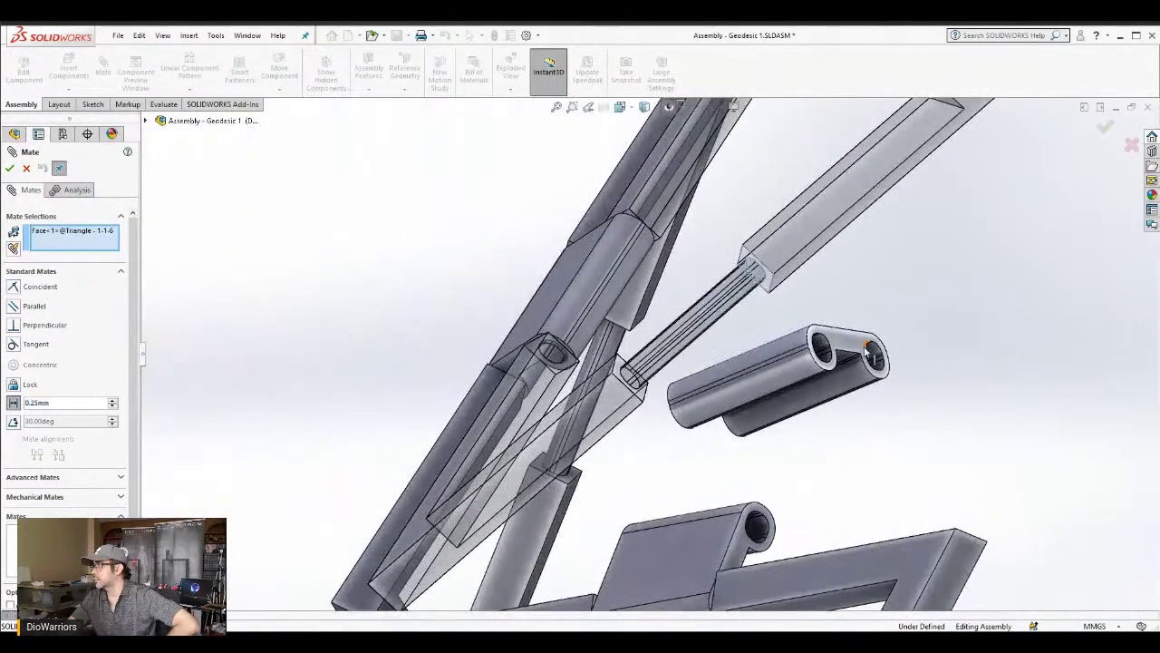
left_click(838, 362)
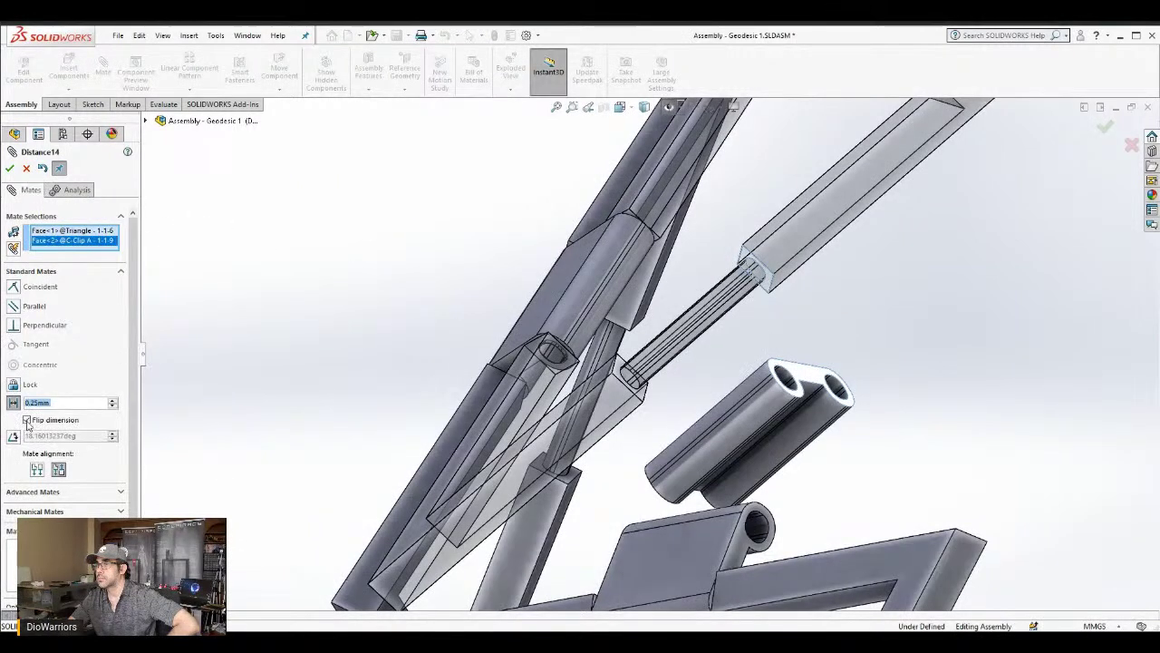
left_click(27, 421)
left_click(10, 168)
key("Return")
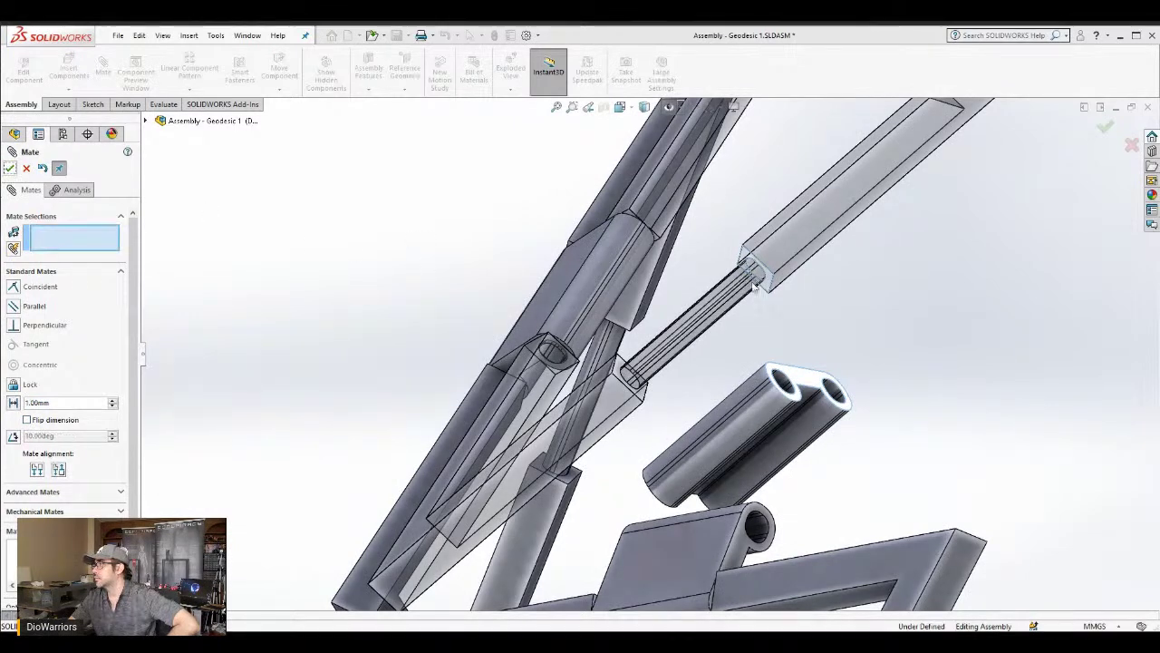
Make one bore of the new C-clip concentric with the rod on the gap side of Triangle - 1-1<6>
left_click(742, 281)
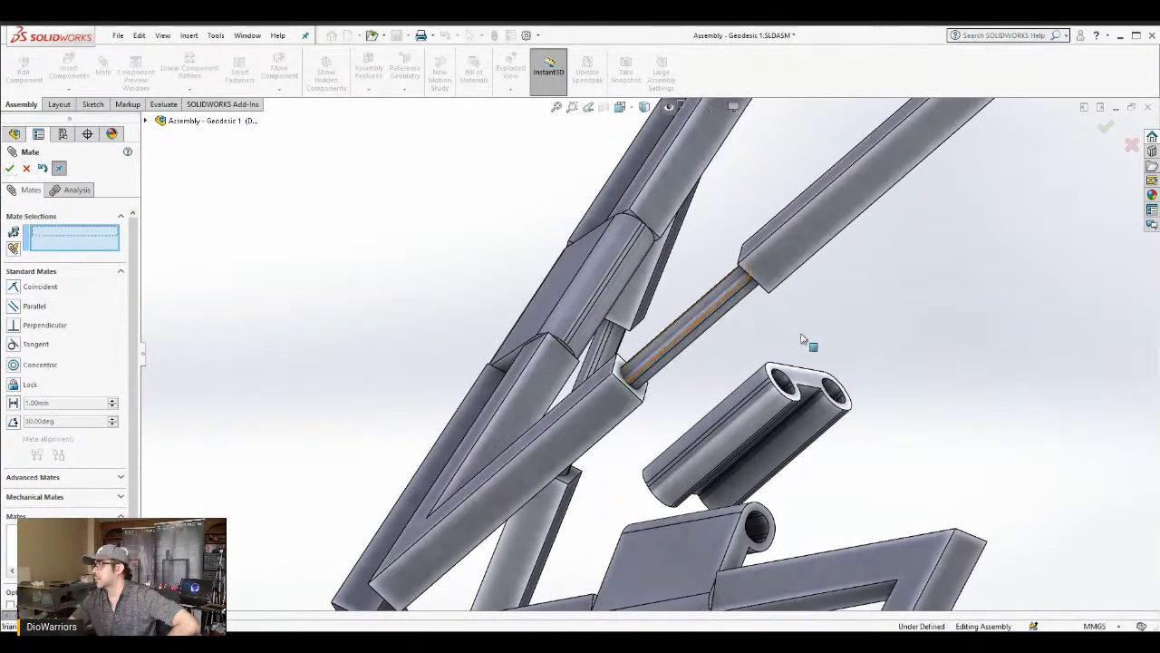
left_click(839, 391)
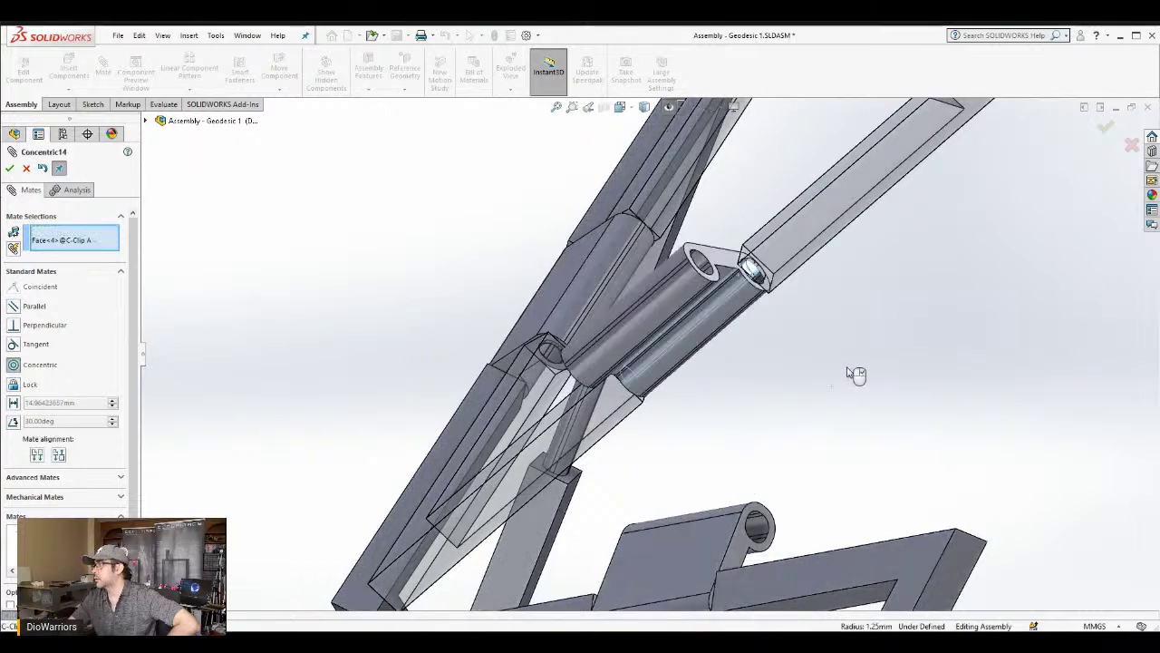
left_click(10, 169)
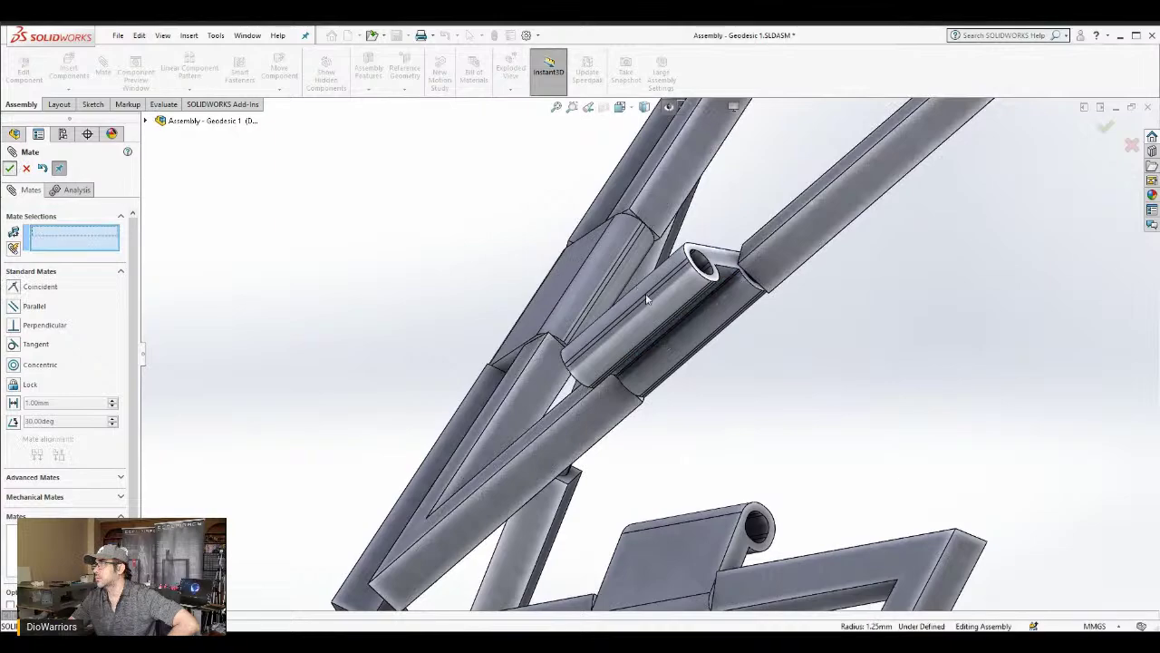
key("Escape")
Swing the new C-clip about the rod of Triangle - 1-1<6> toward the C-clip across the gap
middle_click_drag(769, 290, 777, 358)
key("f")
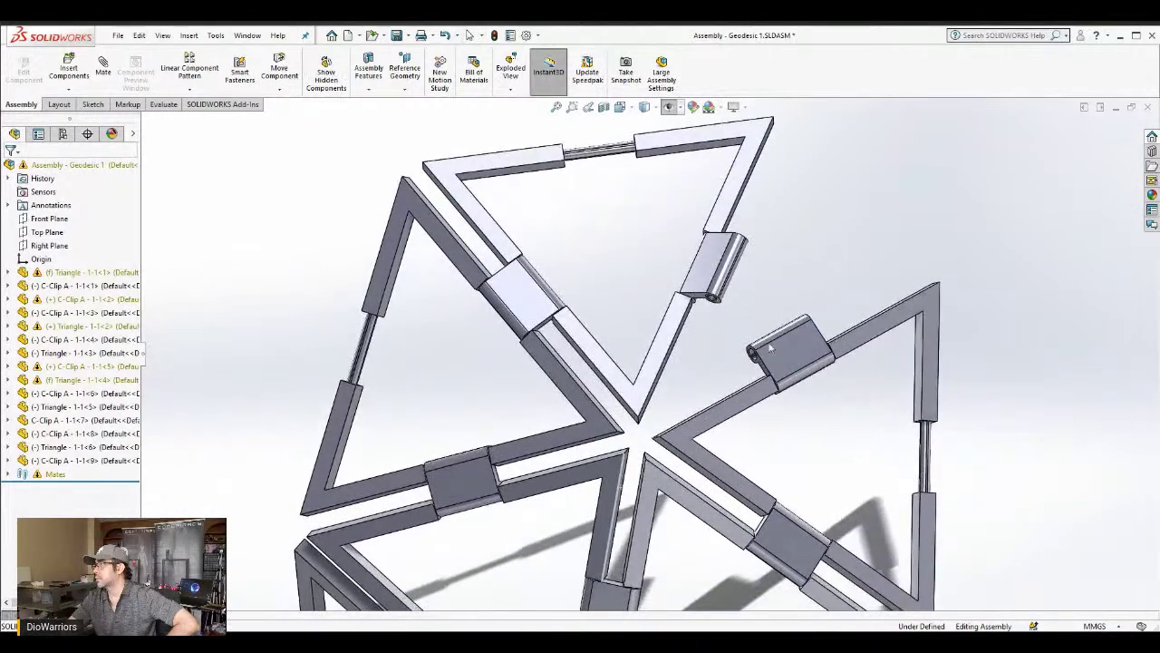
left_click_drag(741, 276, 766, 292)
key("Escape")
key("f")
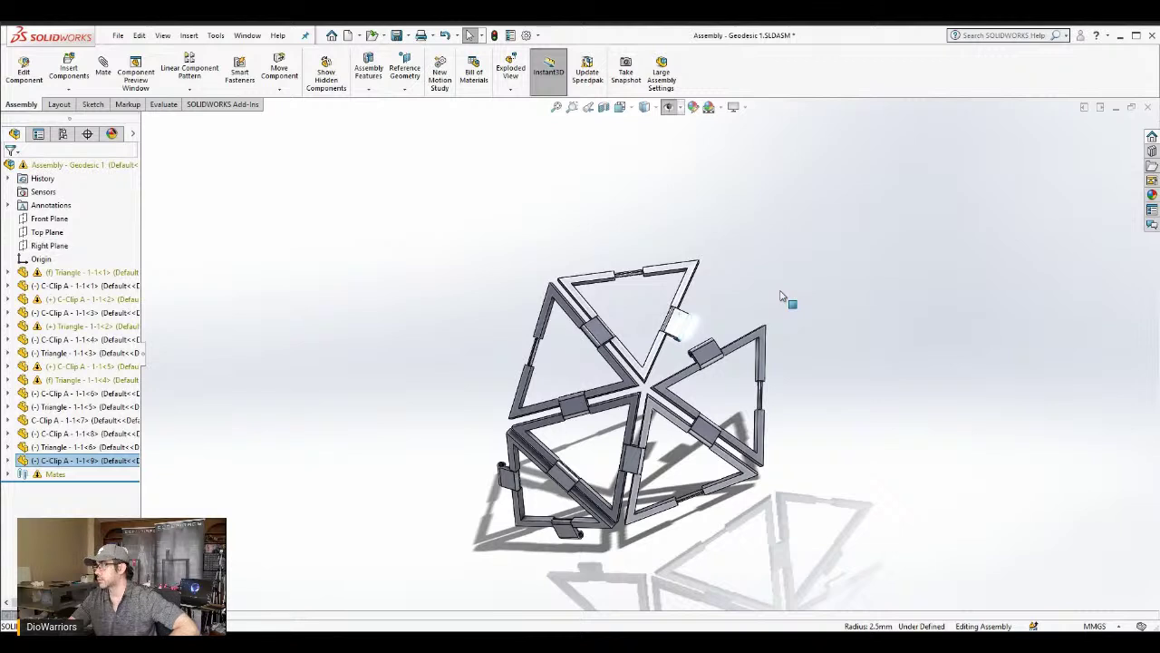
Insert another Triangle - 1-1 above the gap between the two free C-clips
left_click(406, 223)
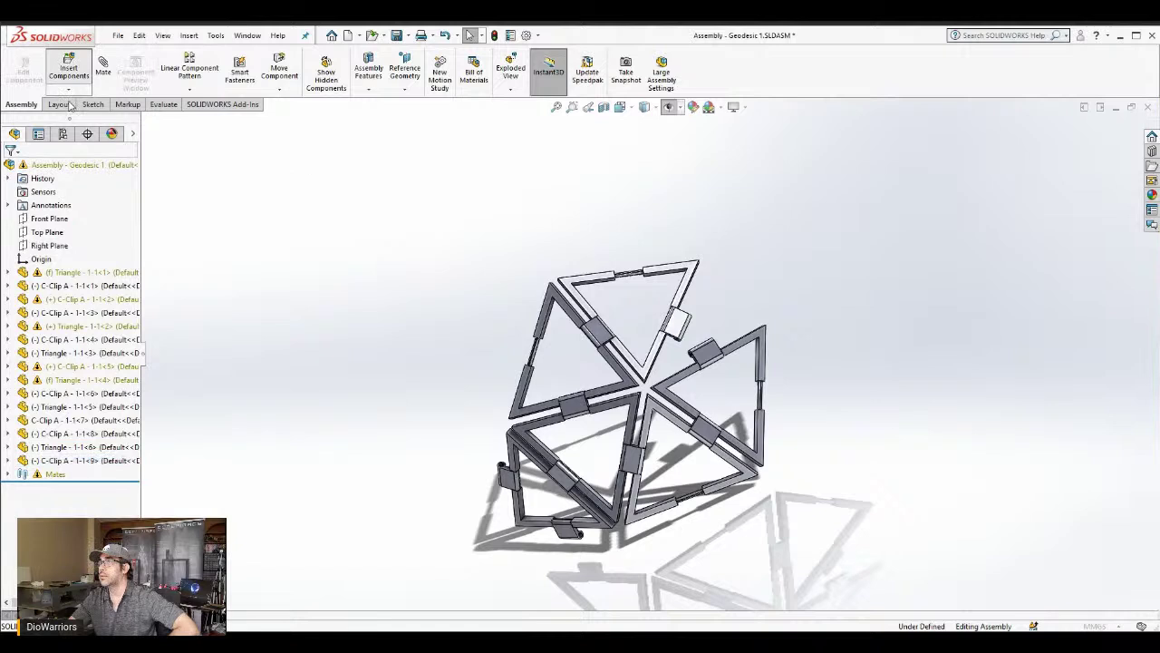
left_click(36, 315)
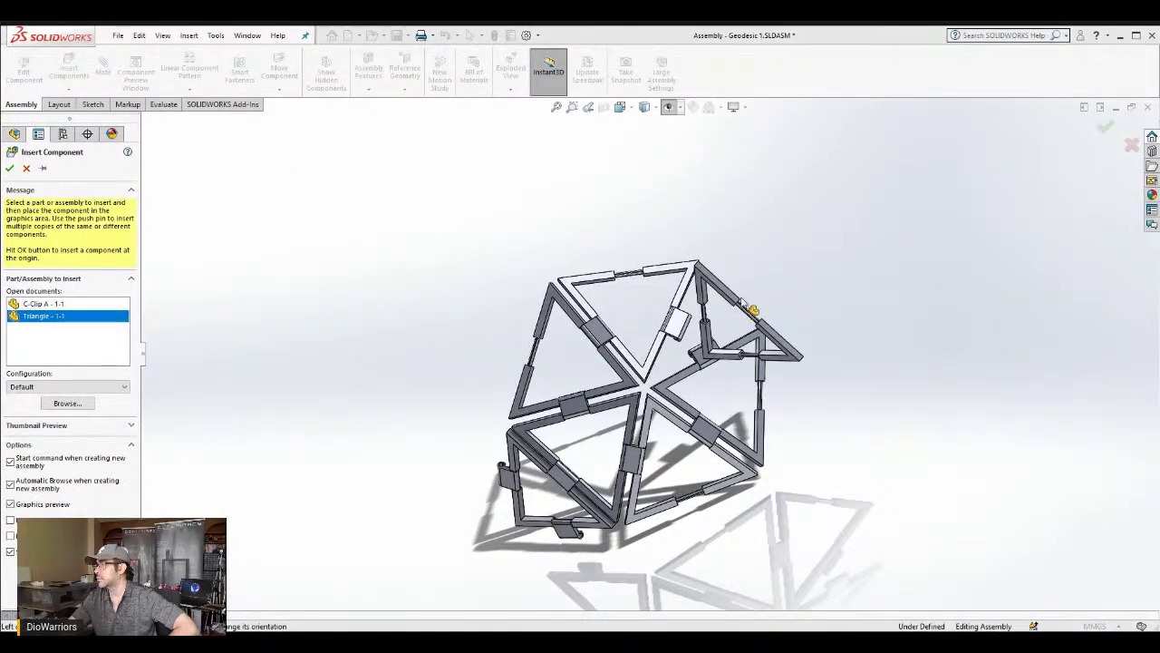
left_click(756, 283)
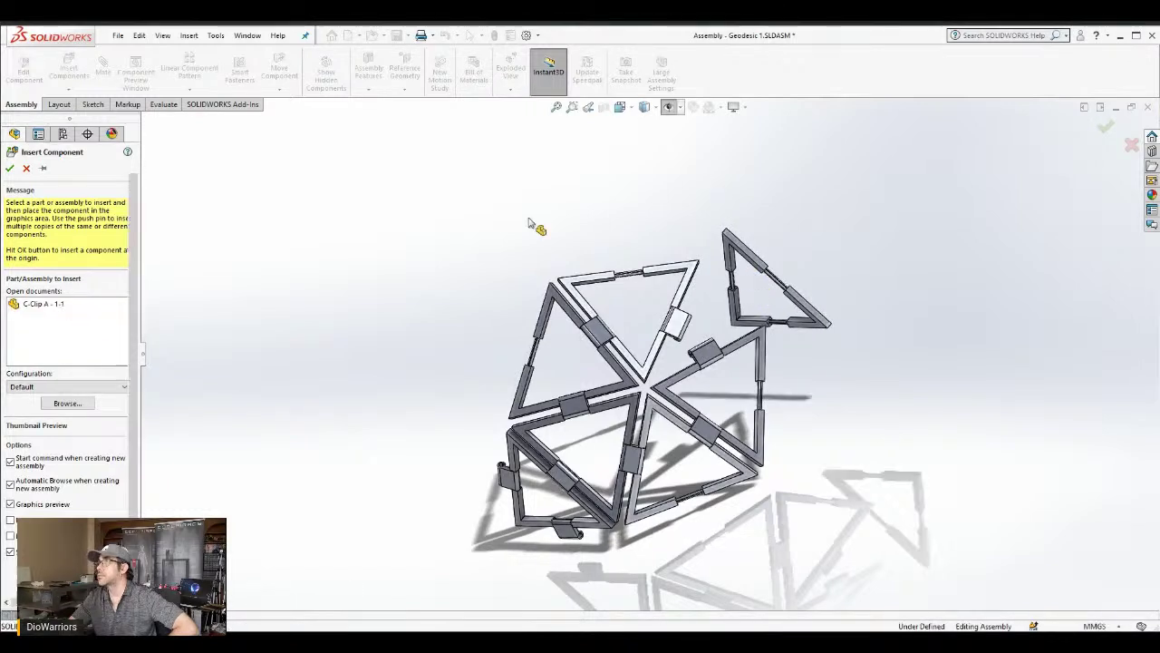
key("Escape")
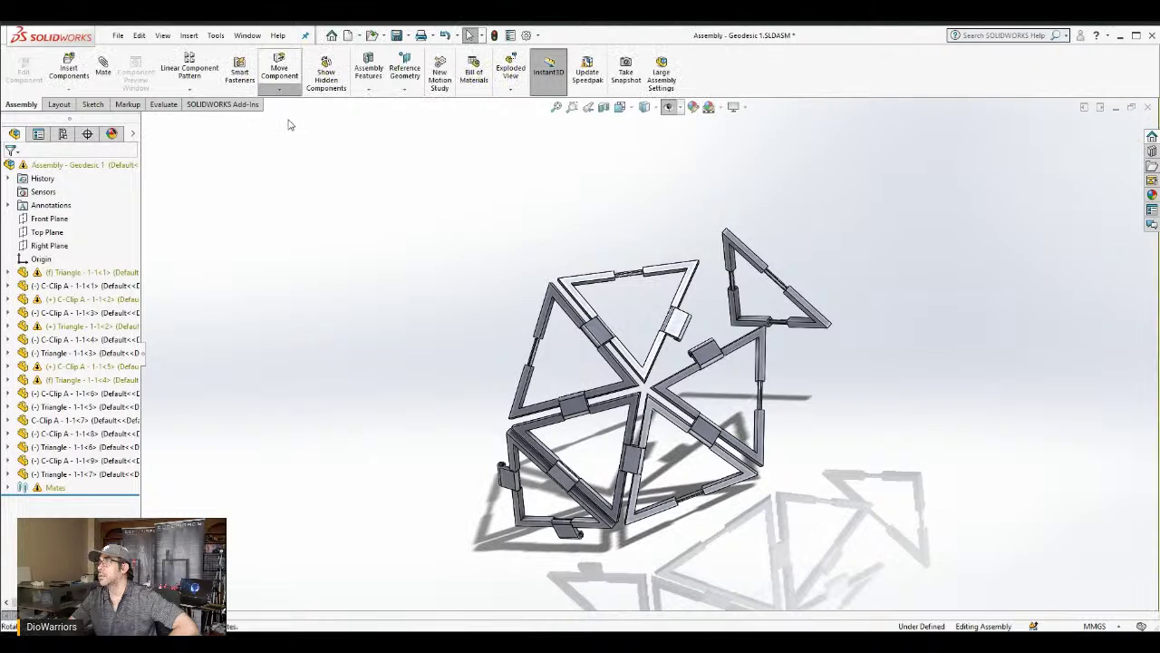
Rotate the new triangle to face the gap and move it between the two free C-clips with one corner at the hub
right_click_drag(787, 295, 800, 244)
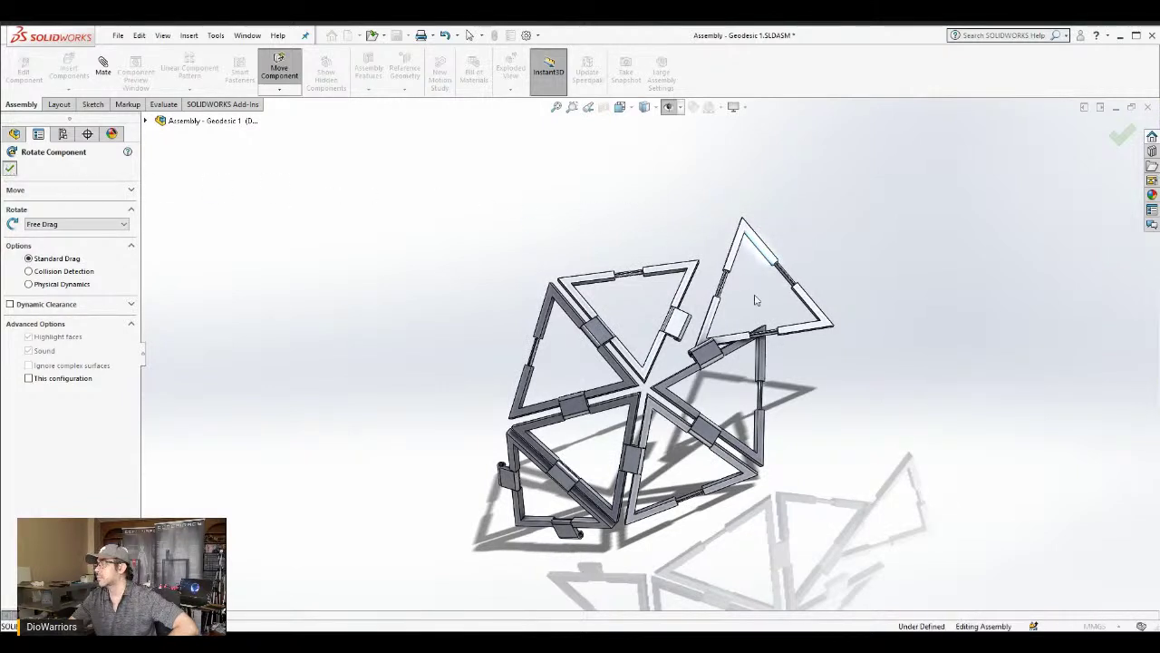
key("Escape")
scroll(753, 302, "up", 2)
scroll(707, 331, "down", 4)
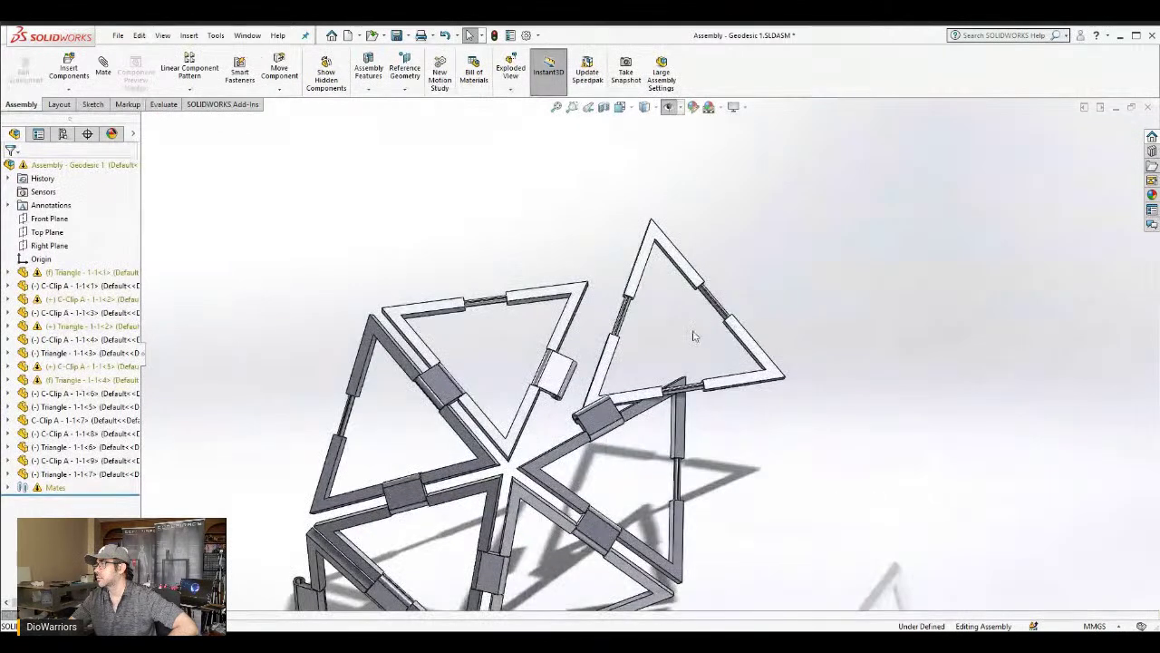
middle_click_drag(689, 332, 655, 315)
left_click_drag(628, 370, 533, 409)
Examine from several angles how the new triangle fits the gap between the neighbouring triangles
scroll(681, 323, "up", 3)
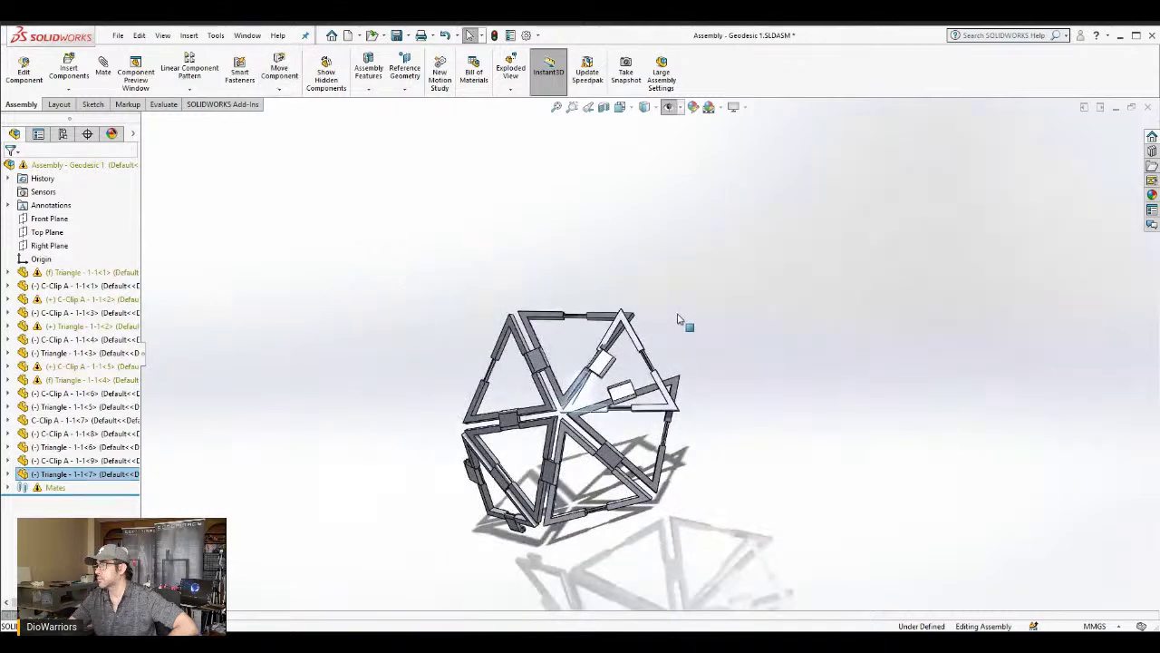
middle_click_drag(698, 339, 724, 315)
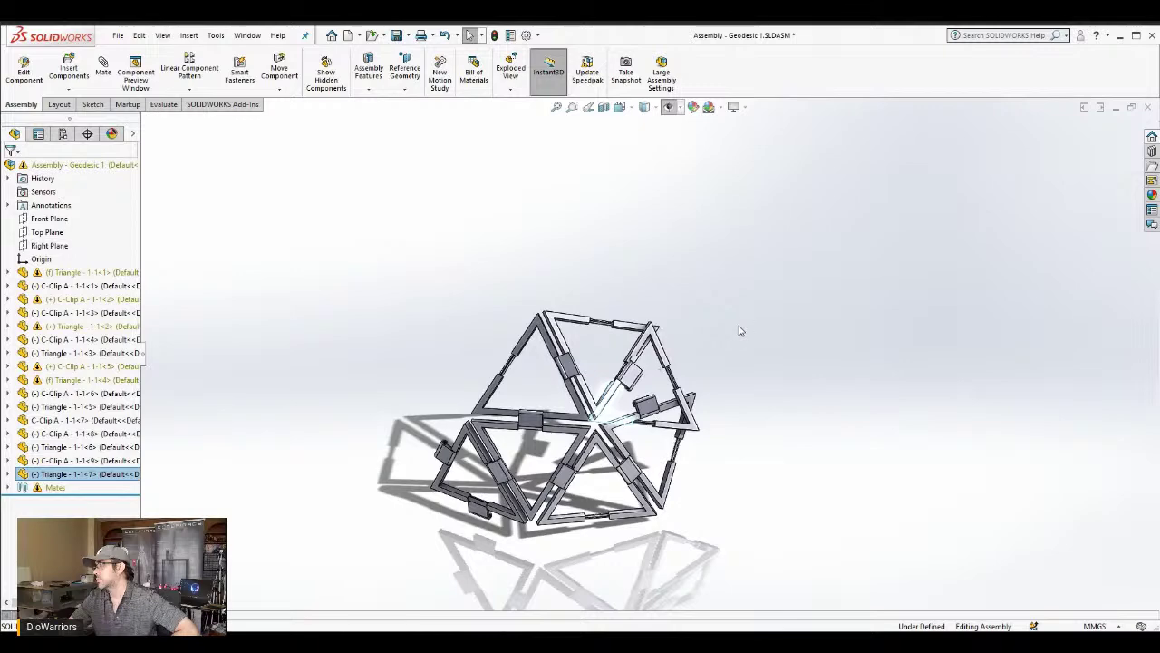
scroll(736, 338, "up", 2)
scroll(725, 375, "down", 2)
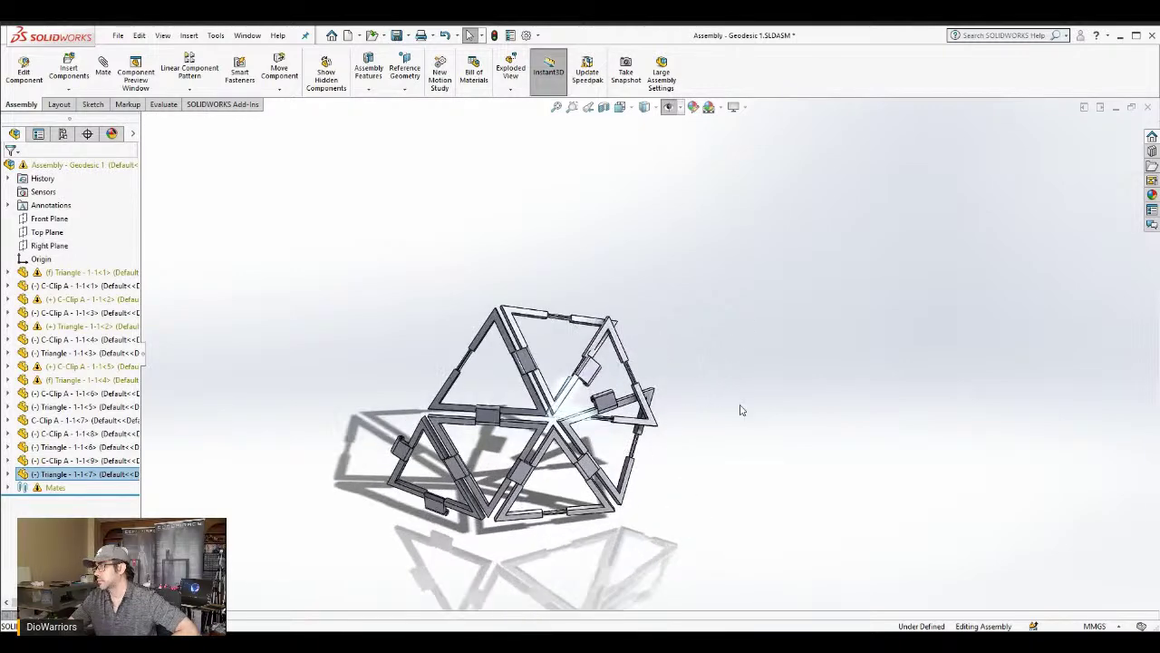
left_click(720, 358)
middle_click_drag(673, 351, 624, 402)
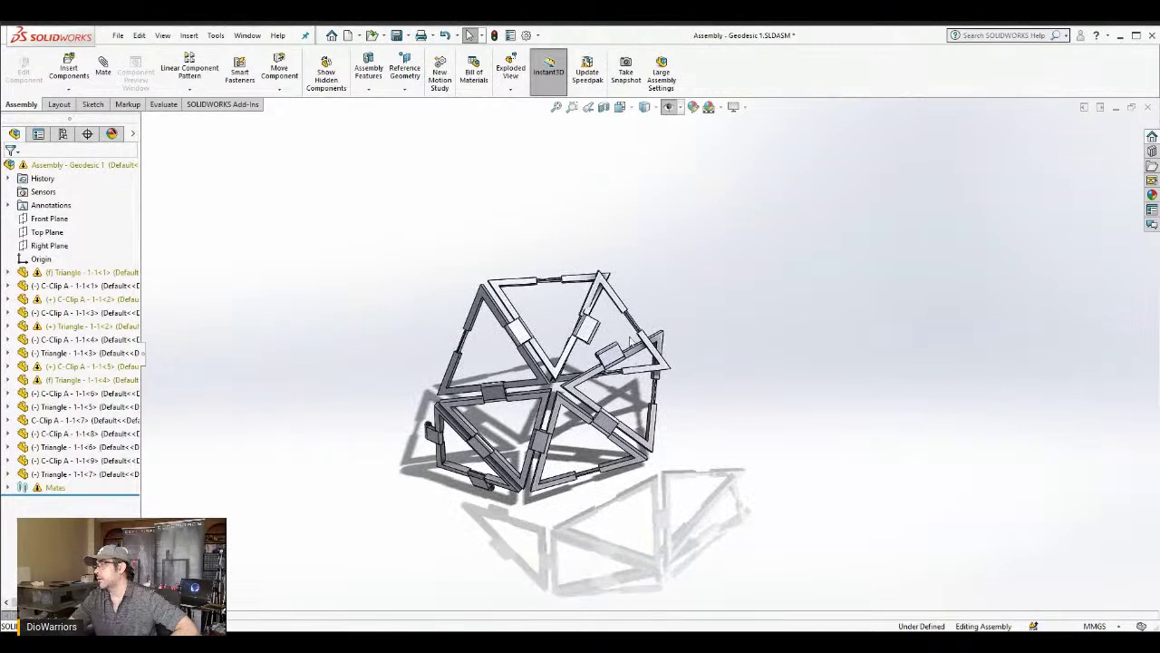
Move the loose Triangle - 1-1<7> slightly outward from its neighbours over the gap
left_click_drag(625, 313, 640, 302)
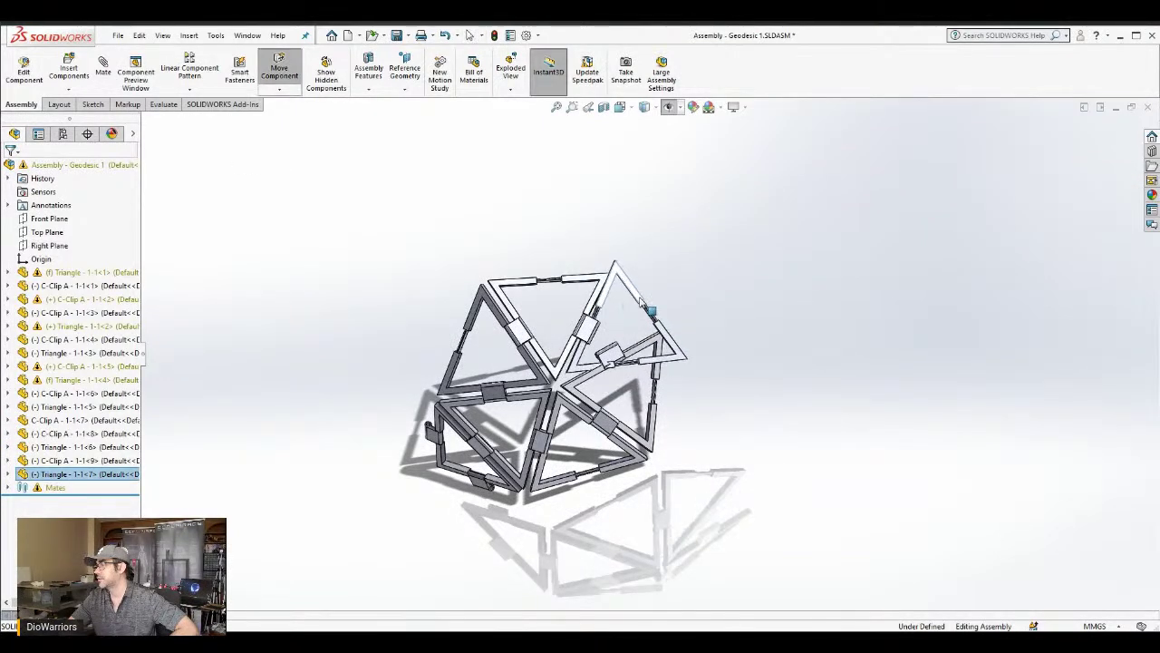
left_click(718, 376)
key("Escape")
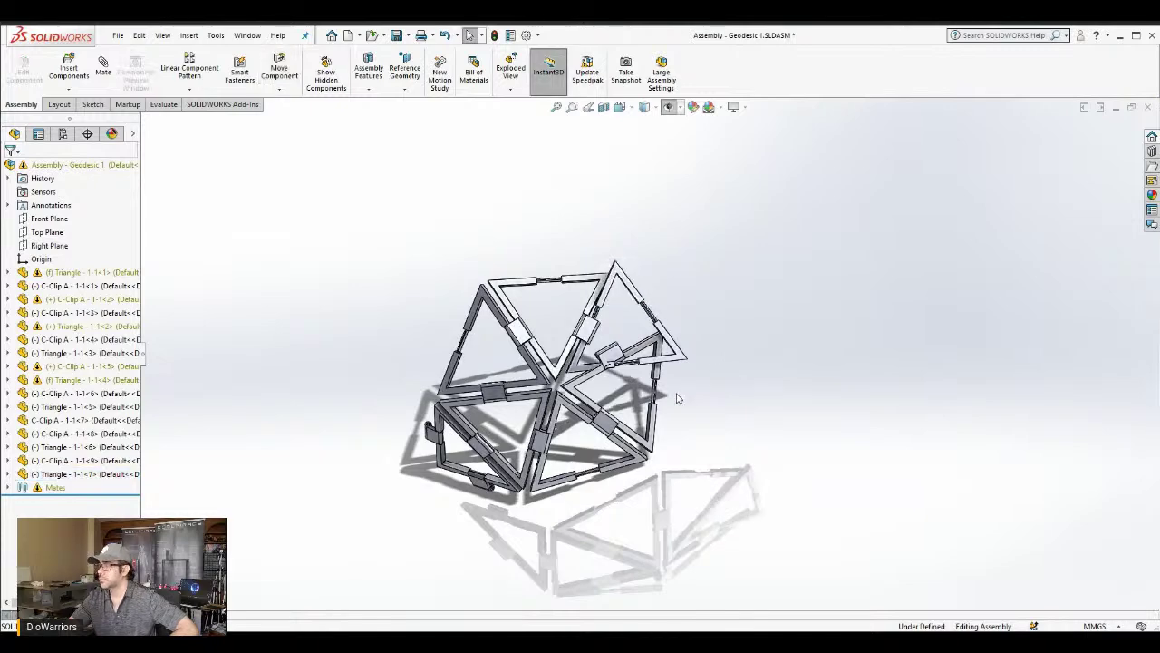
middle_click_drag(634, 299, 577, 263)
middle_click_drag(618, 339, 560, 413)
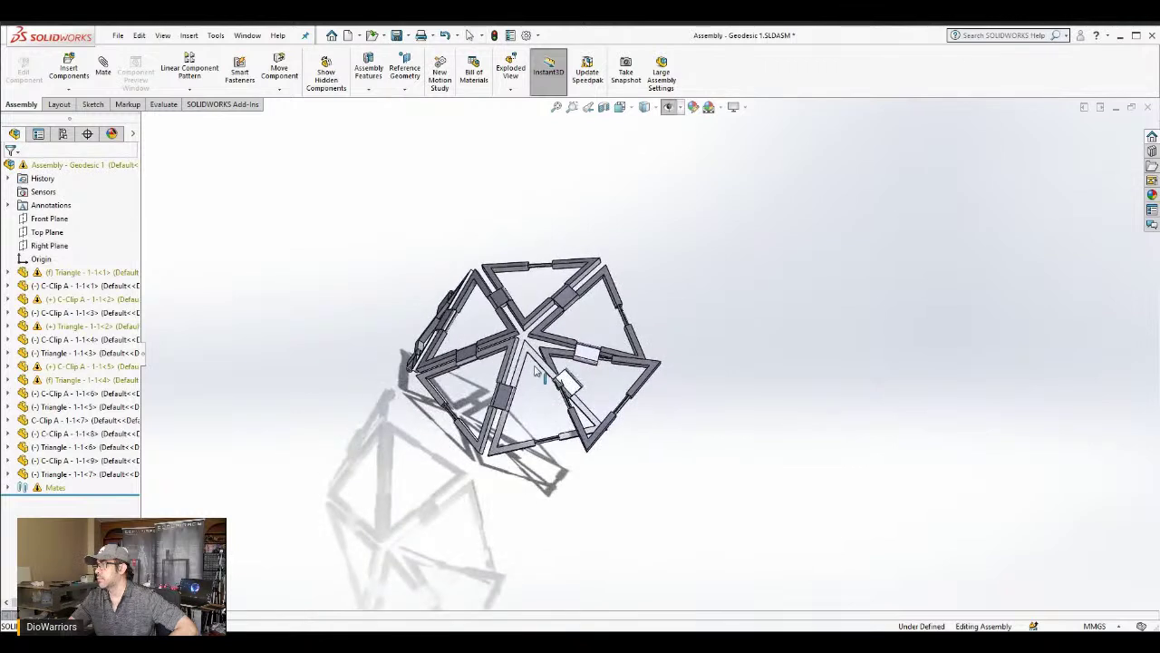
Swing Triangle - 1-1<5> with its free C-clip away from Triangle - 1-1<7> to clear space for mating
left_click_drag(537, 371, 508, 365)
middle_click_drag(550, 405, 570, 201)
key("Escape")
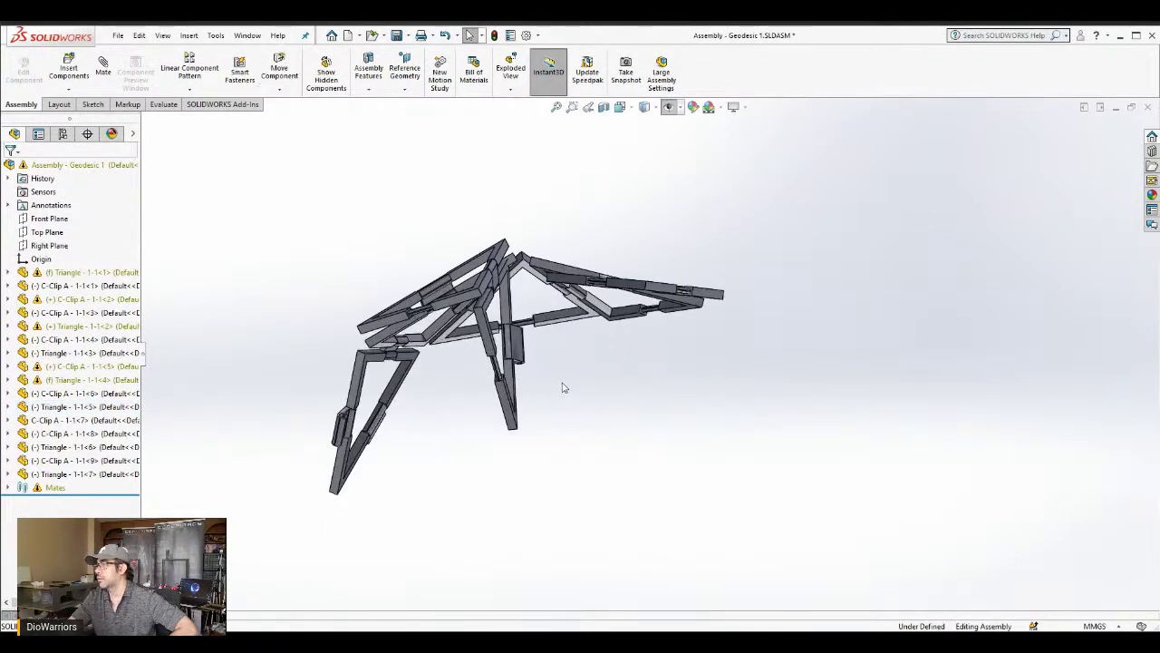
scroll(562, 386, "down", 5)
left_click_drag(495, 429, 540, 392)
middle_click_drag(647, 329, 634, 397)
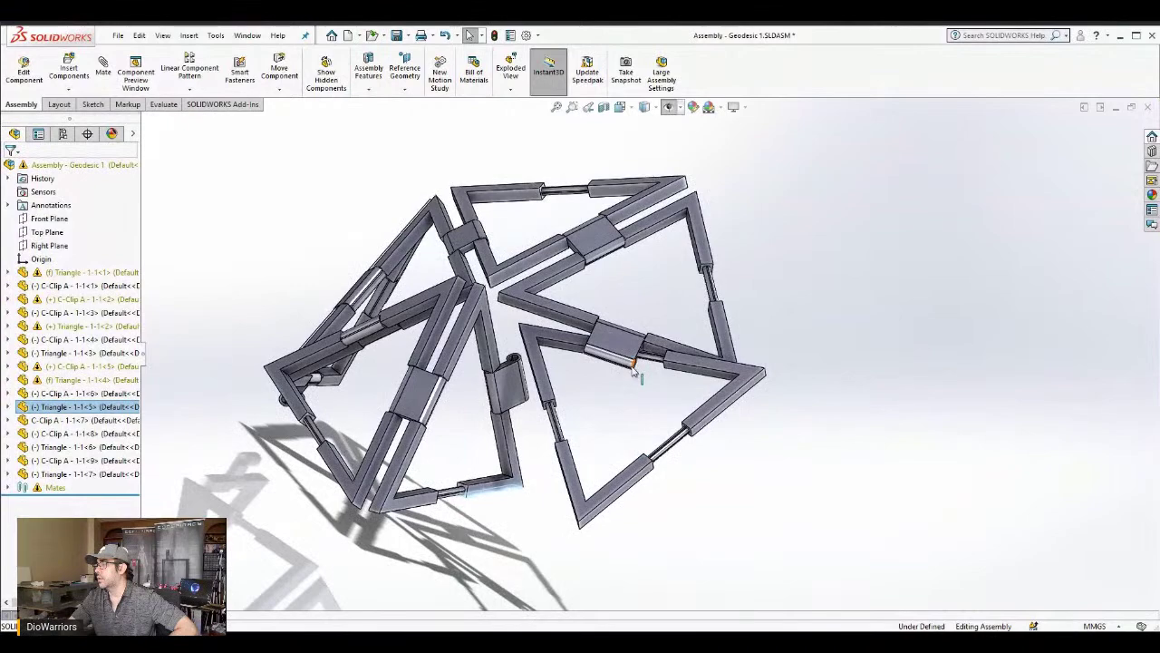
Add a 0.25 mm distance mate between the end face of C-Clip A - 1-1<9> and the facing frame end of Triangle - 1-1<7>
scroll(644, 367, "up", 3)
scroll(637, 362, "up", 3)
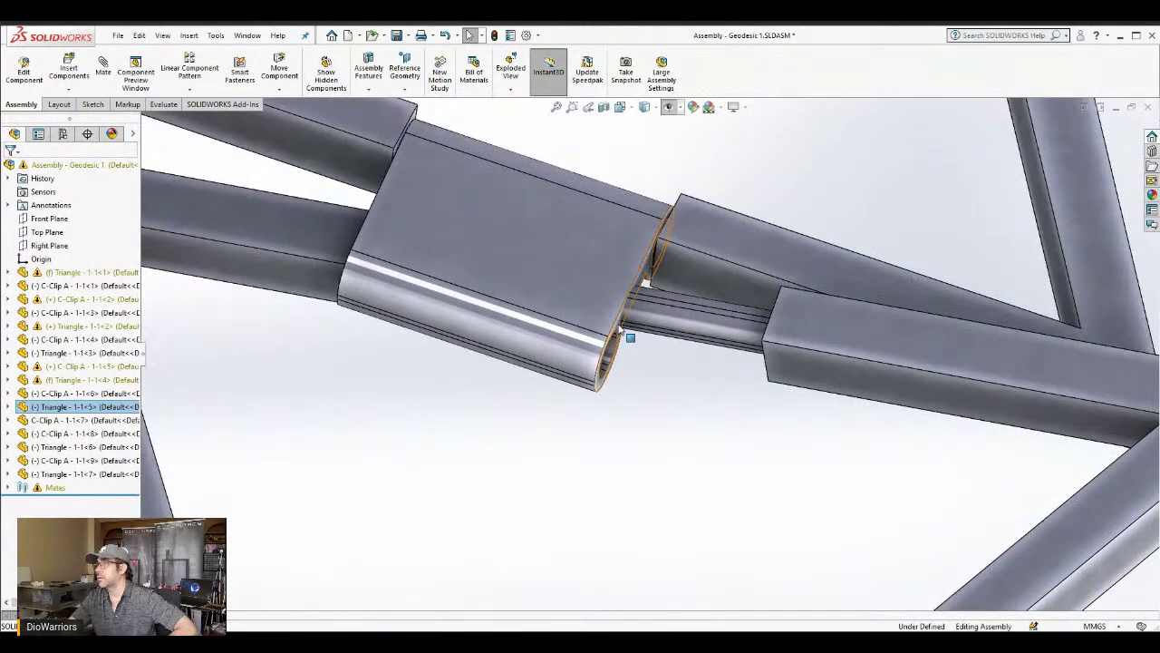
left_click(623, 336)
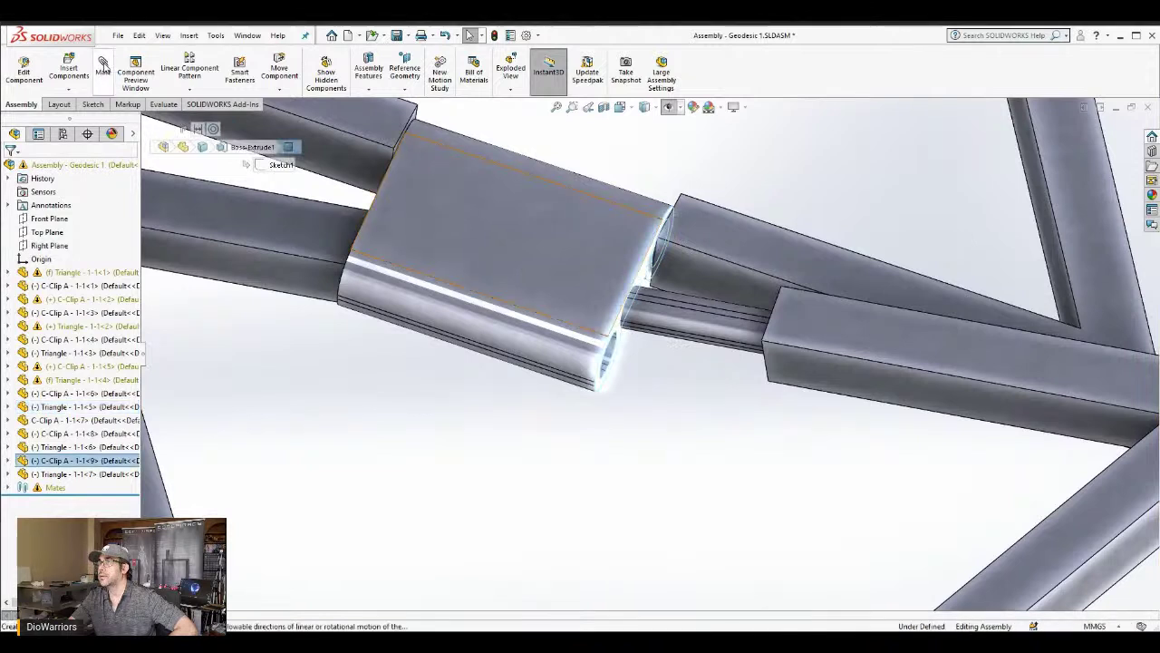
left_click(103, 67)
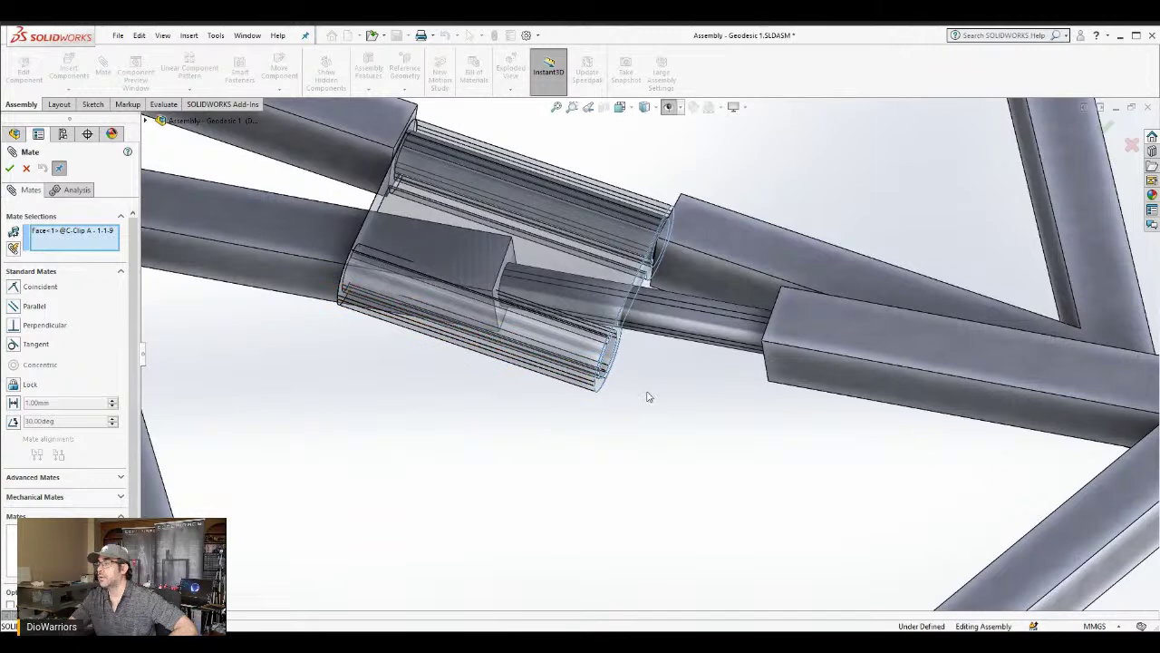
scroll(647, 396, "up", 5)
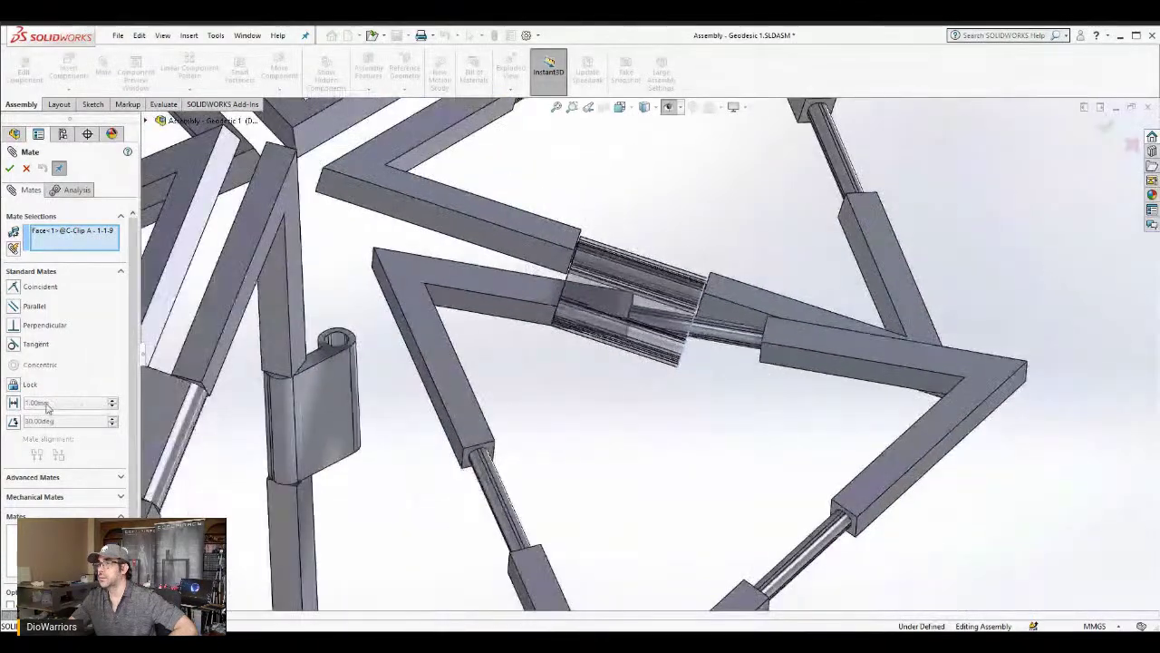
left_click(14, 402)
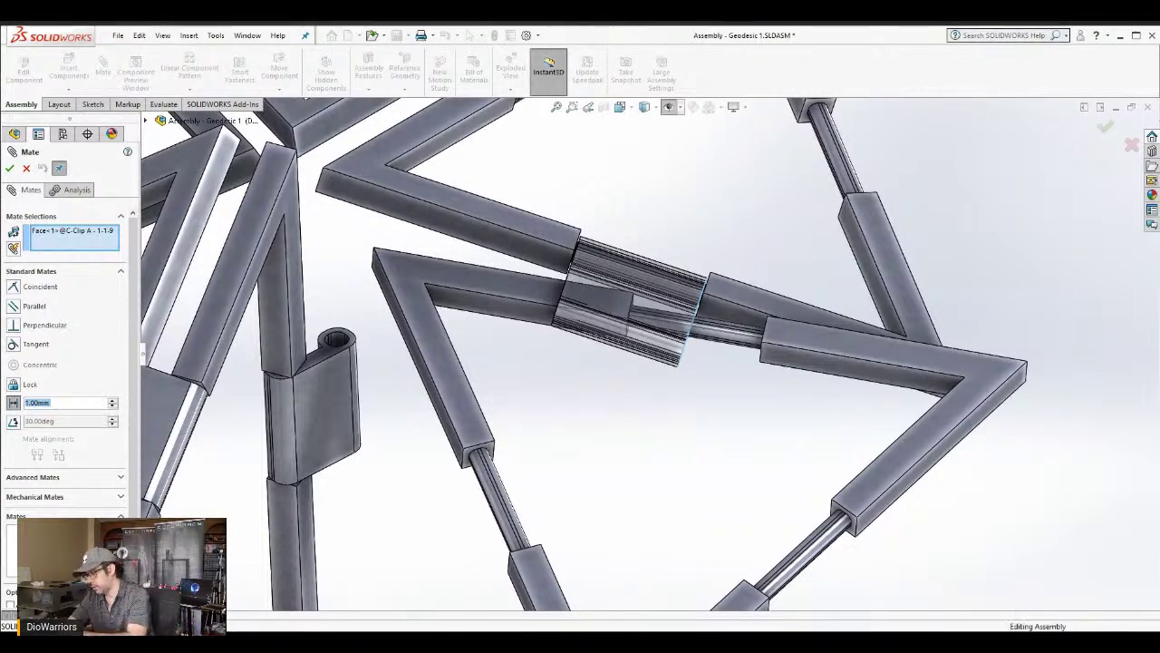
type("0.")
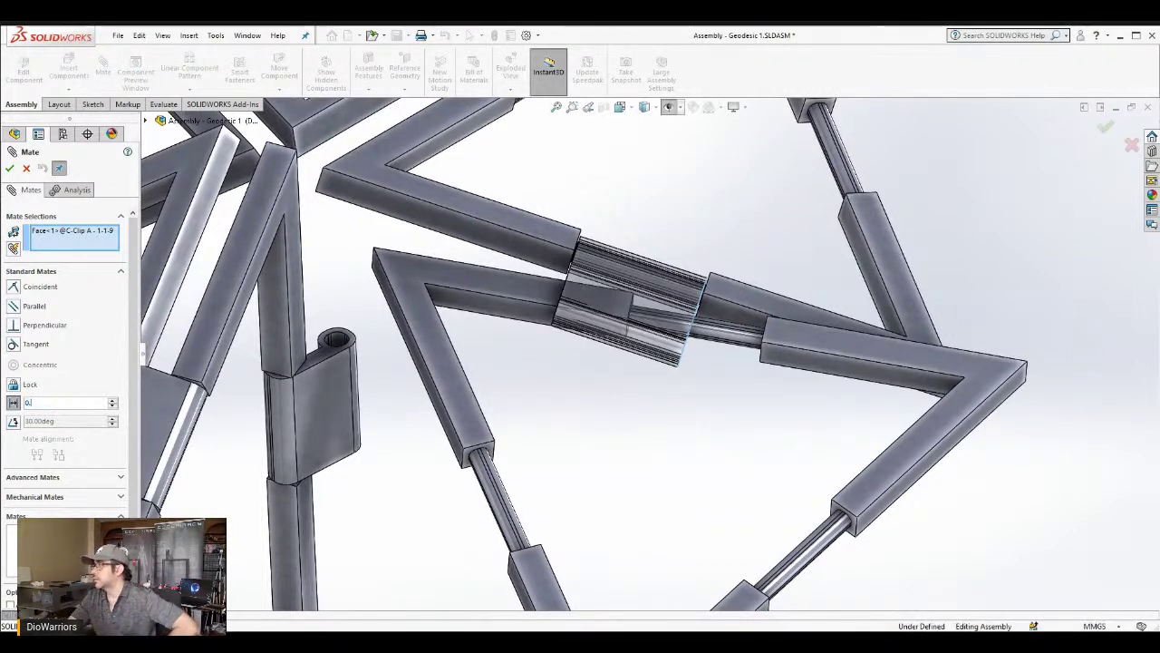
type("25")
middle_click_drag(565, 426, 656, 410)
scroll(761, 353, "down", 2)
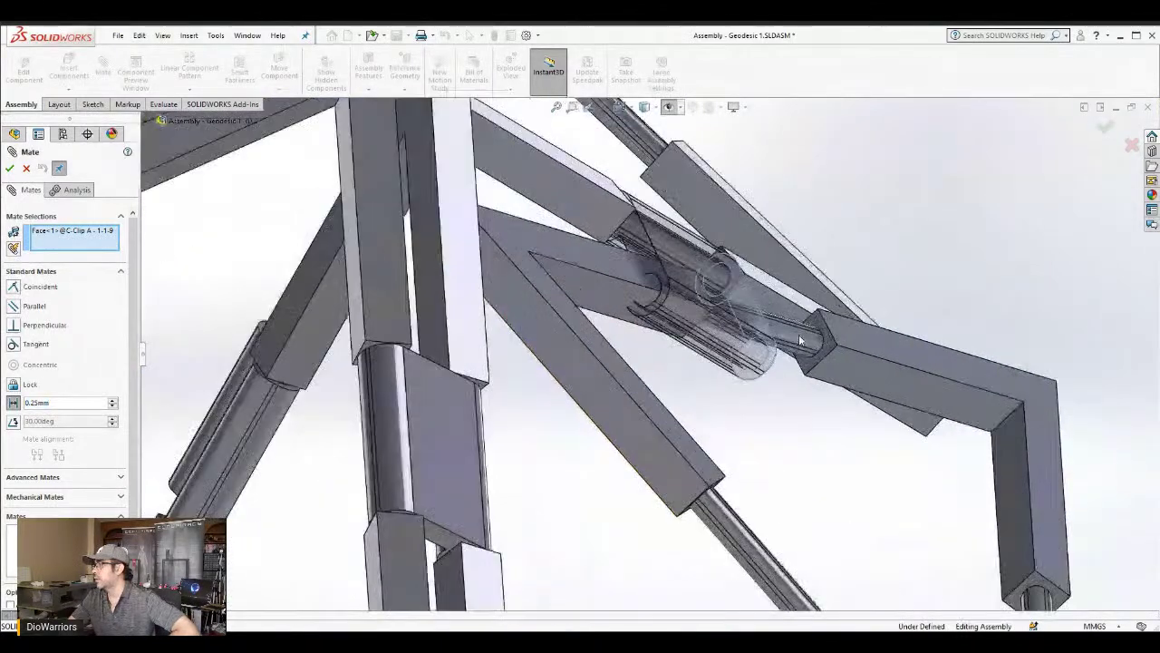
scroll(799, 339, "down", 1)
left_click(815, 315)
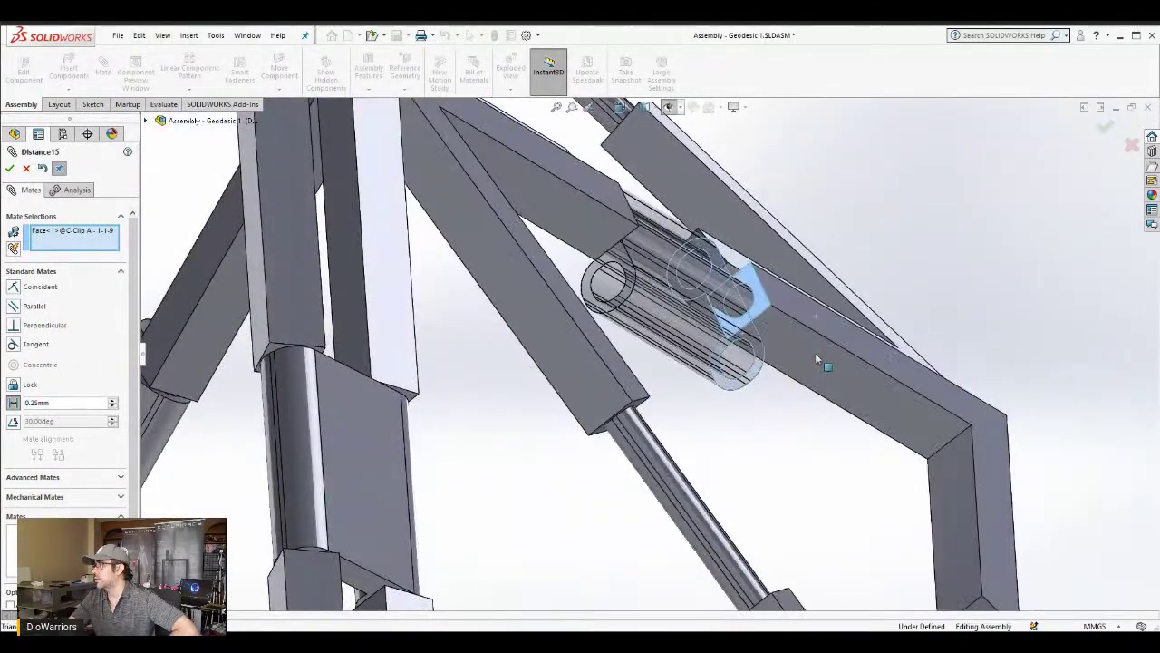
left_click(812, 402)
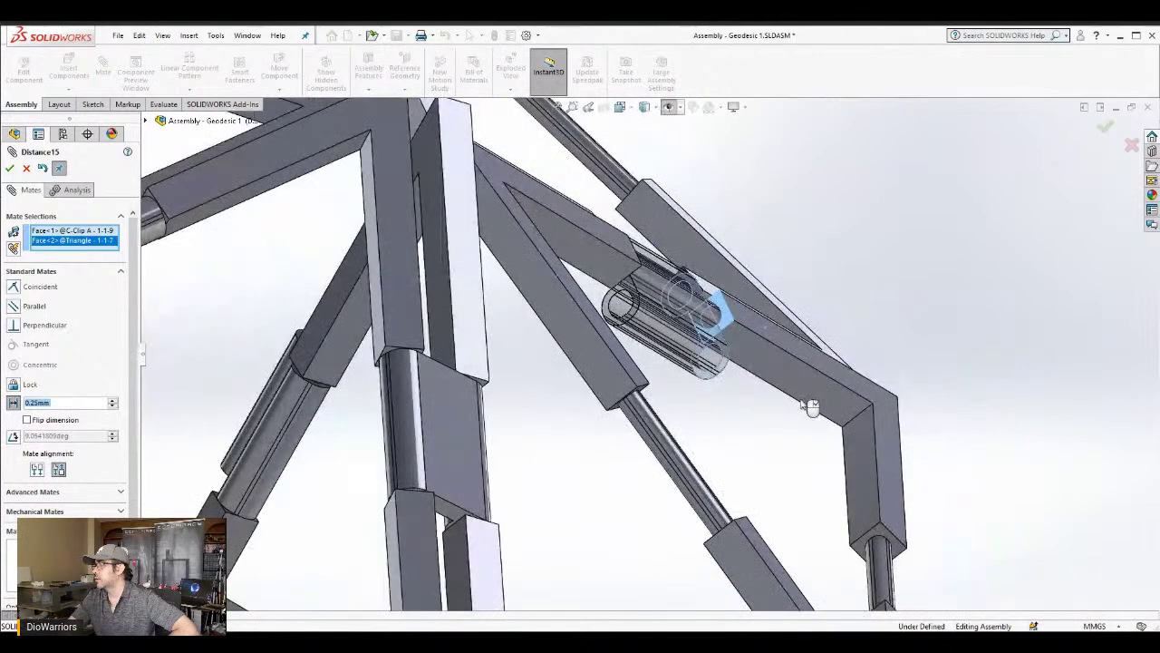
middle_click_drag(803, 407, 718, 435)
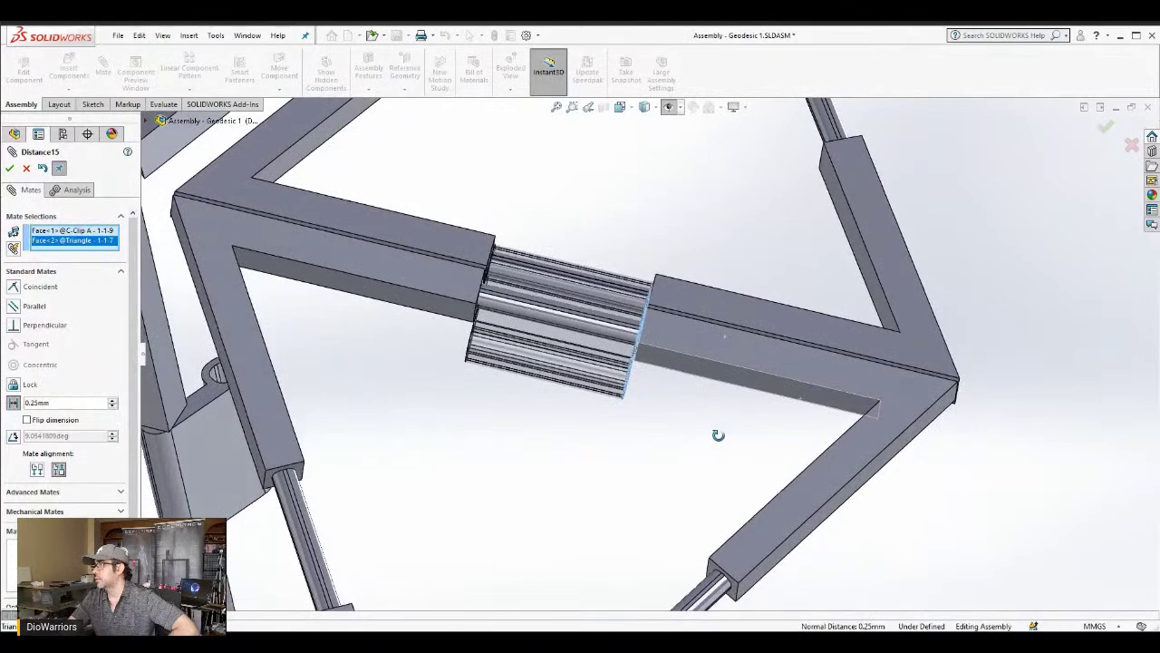
left_click(10, 168)
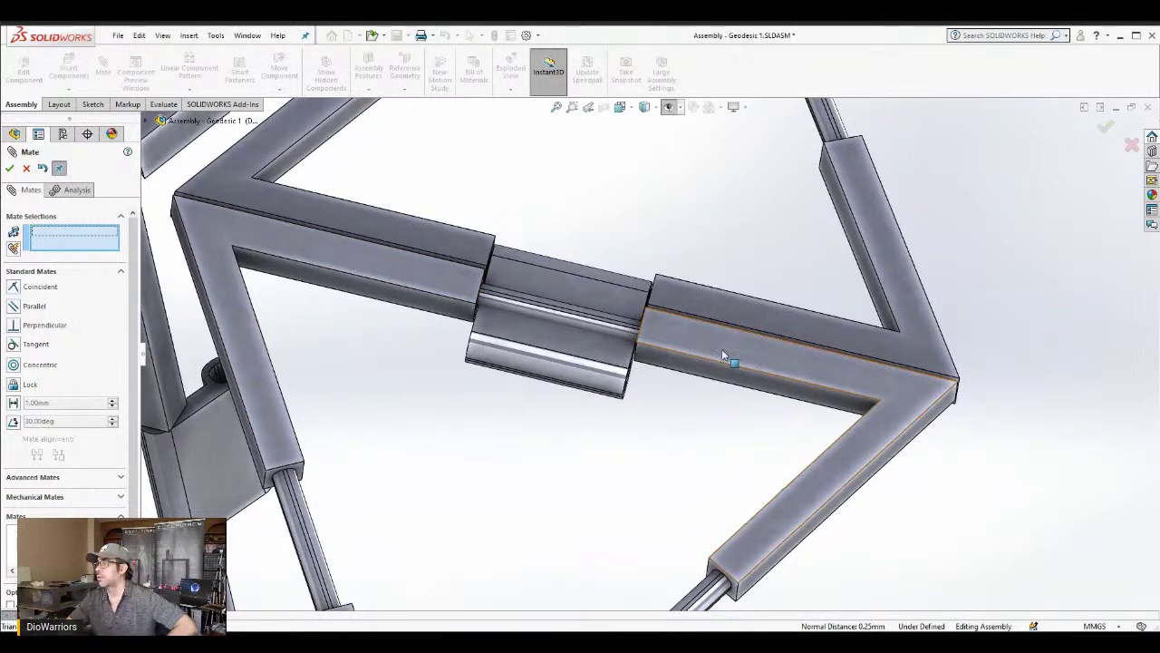
Add a concentric mate between the rod of Triangle - 1-1<7> and the free bore of C-Clip A - 1-1<9>
middle_click_drag(682, 336, 647, 317)
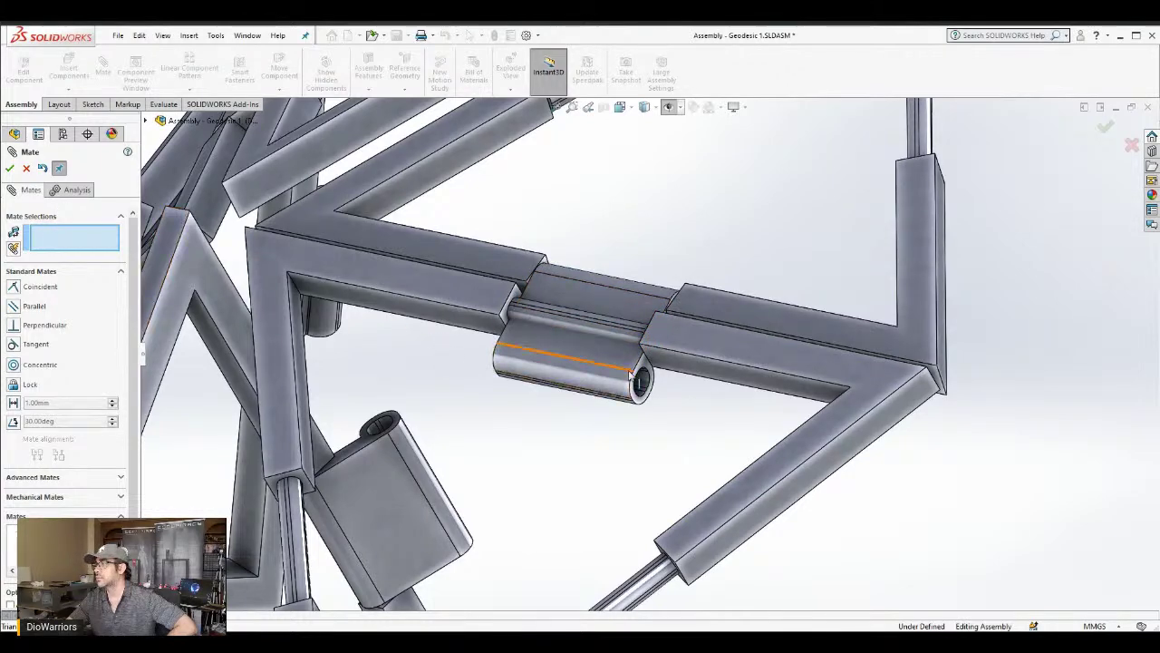
scroll(644, 383, "down", 5)
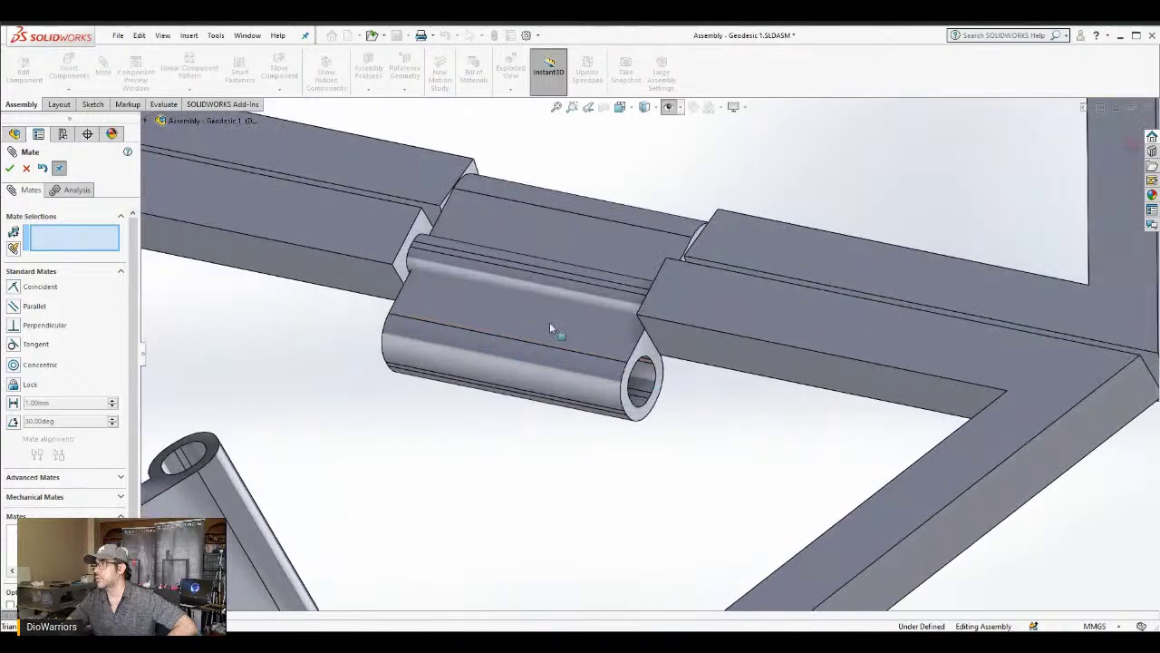
left_click(435, 267)
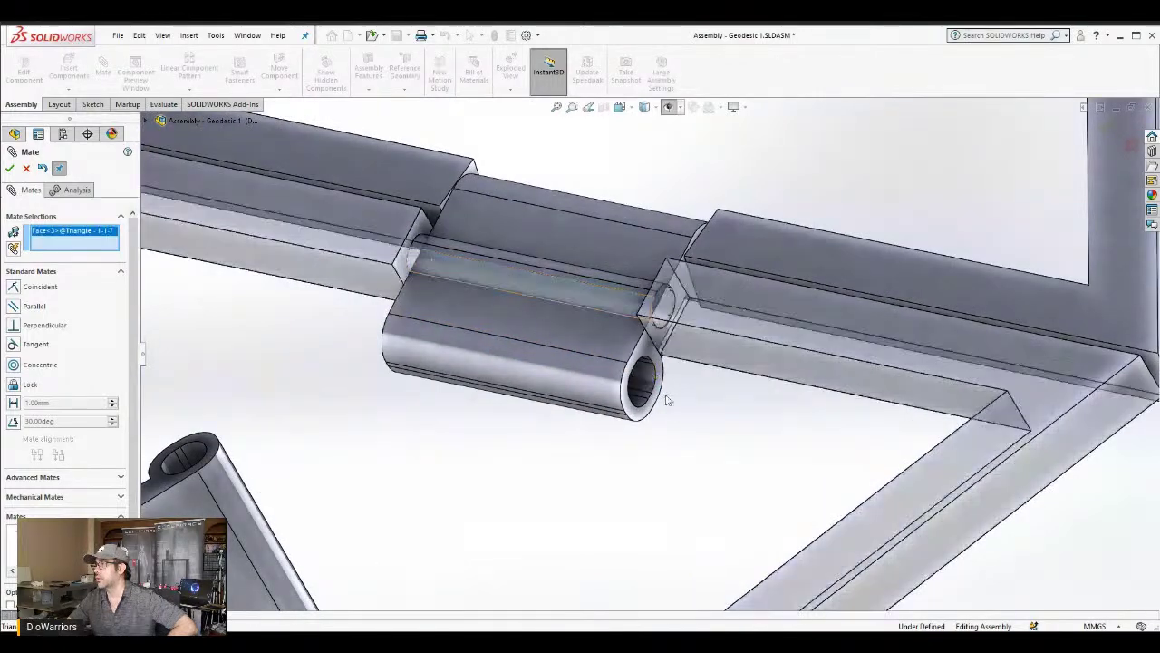
middle_click_drag(657, 389, 570, 349)
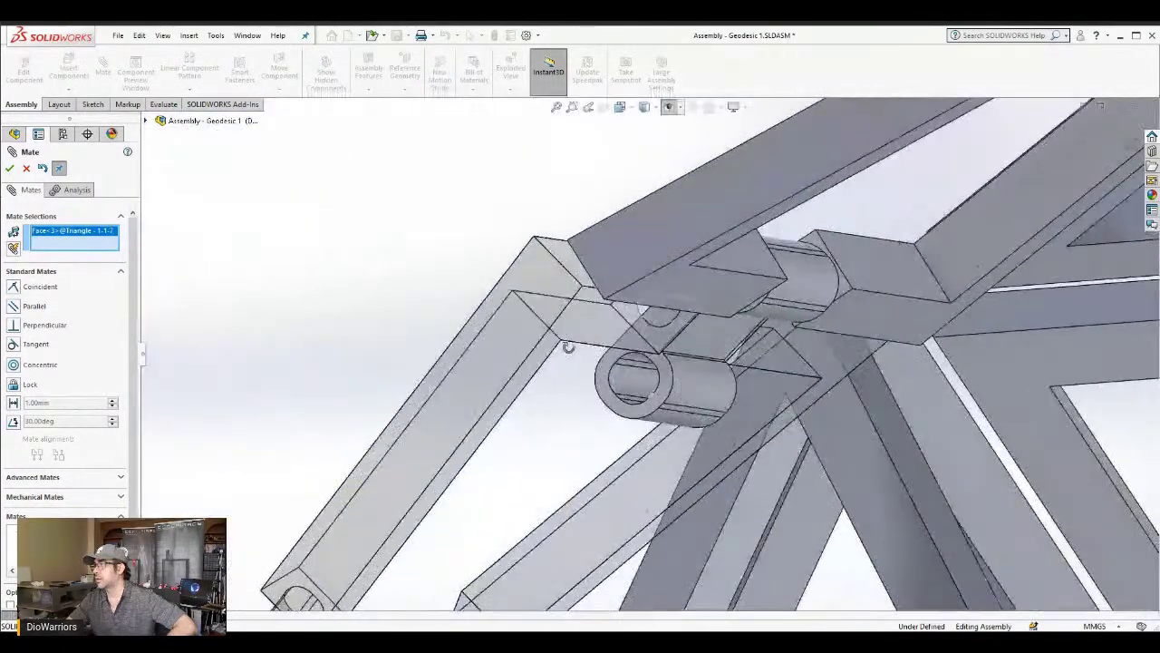
left_click(624, 384)
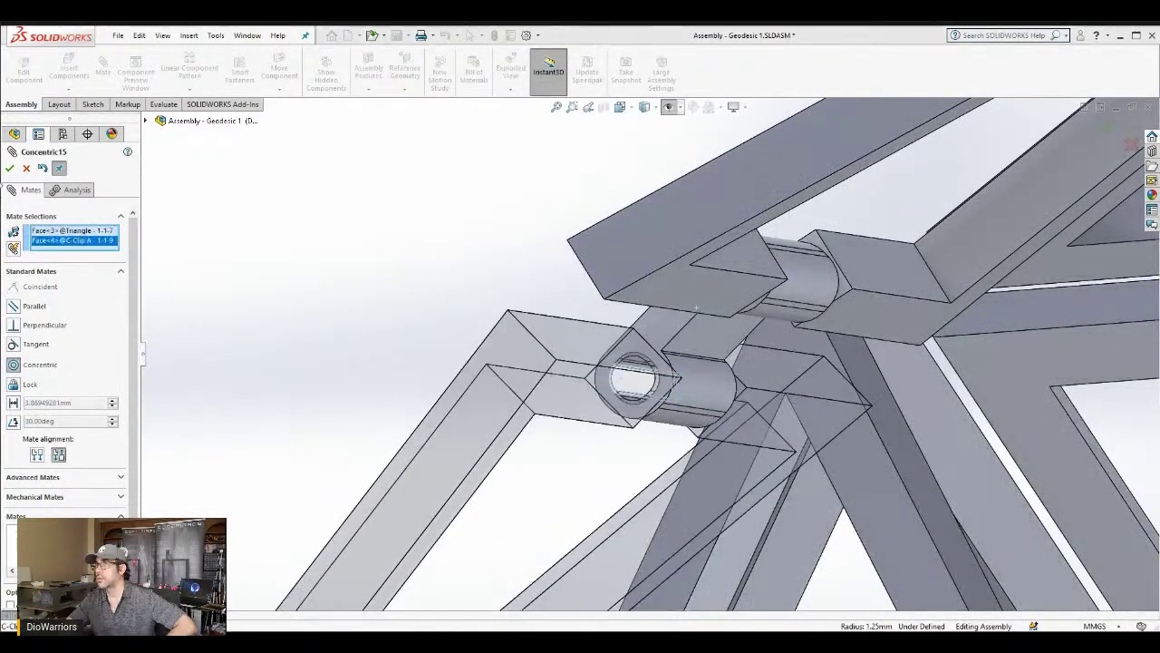
left_click(8, 170)
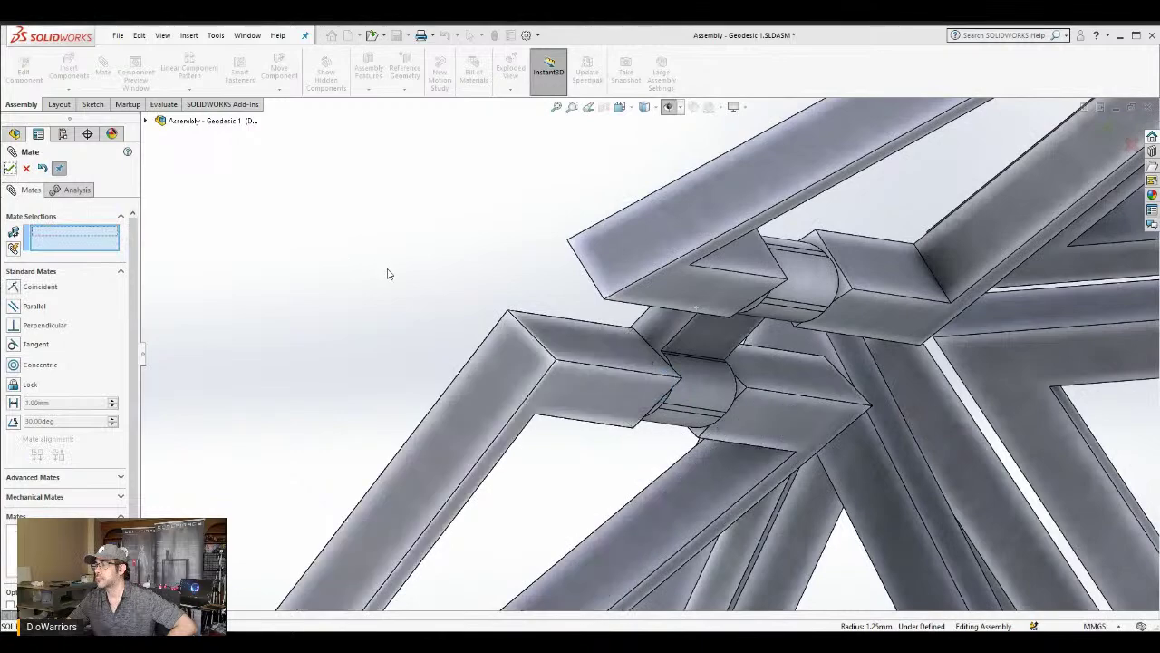
key("Escape")
Swing the hinged triangles on both sides of the remaining gap to bring their open edges closer together
scroll(391, 275, "up", 2)
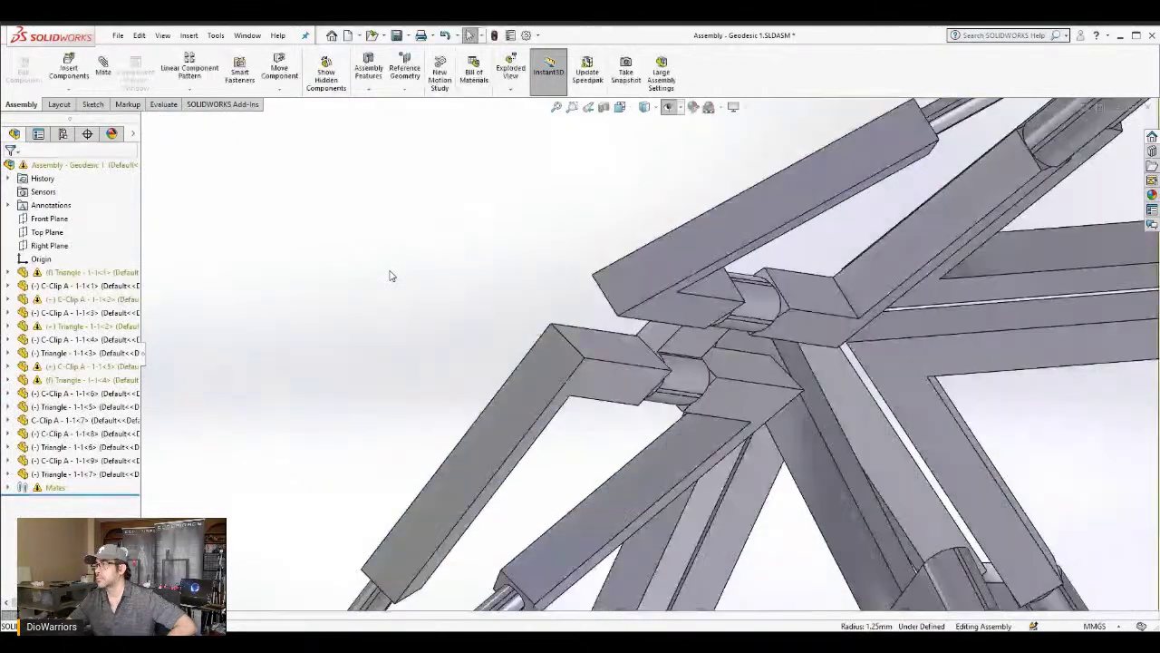
middle_click_drag(402, 280, 481, 341)
scroll(481, 339, "up", 4)
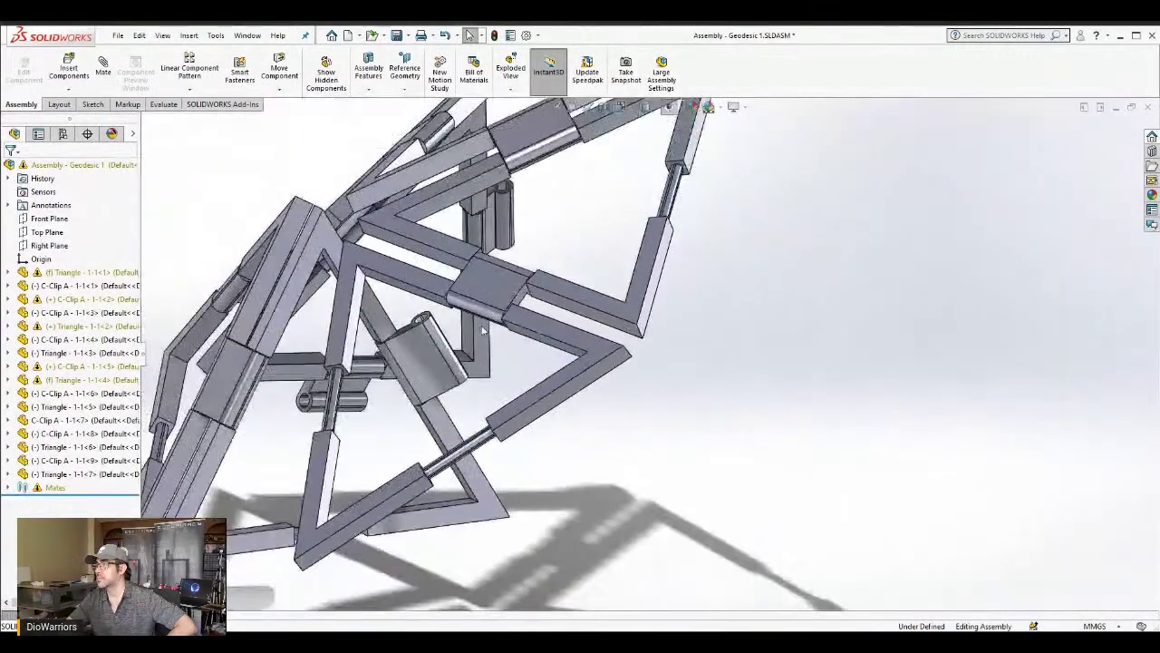
scroll(521, 349, "up", 2)
middle_click_drag(569, 365, 593, 430)
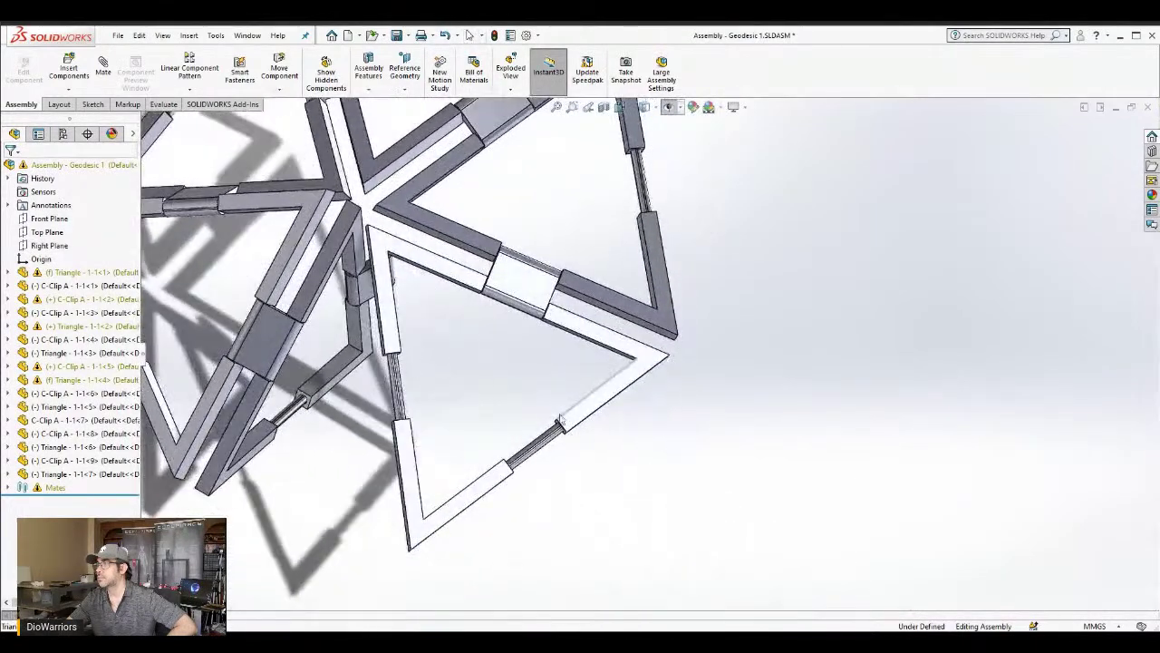
left_click_drag(376, 342, 479, 486)
key("Escape")
scroll(502, 351, "up", 3)
middle_click_drag(575, 349, 581, 309)
left_click_drag(536, 376, 562, 415)
left_click_drag(559, 426, 574, 445)
middle_click_drag(649, 444, 645, 262)
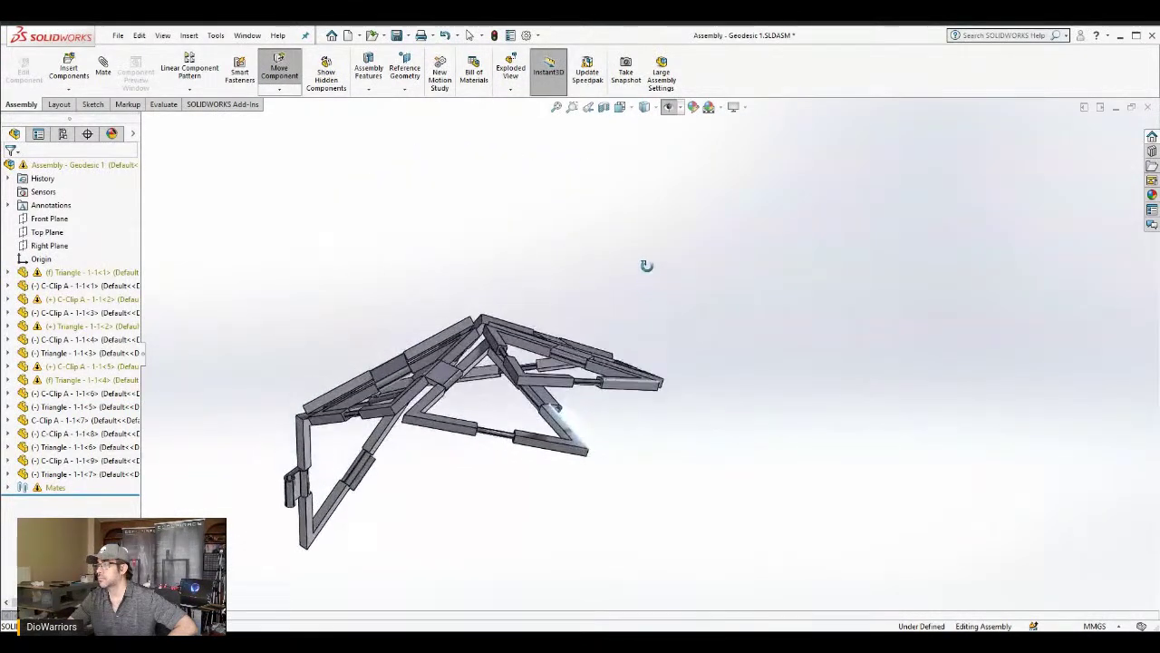
Drag C-Clip A - 1-1<6> to fold its connected triangles about their hinges
left_click(453, 353)
key("Escape")
left_click(385, 322)
middle_click_drag(388, 323, 435, 311)
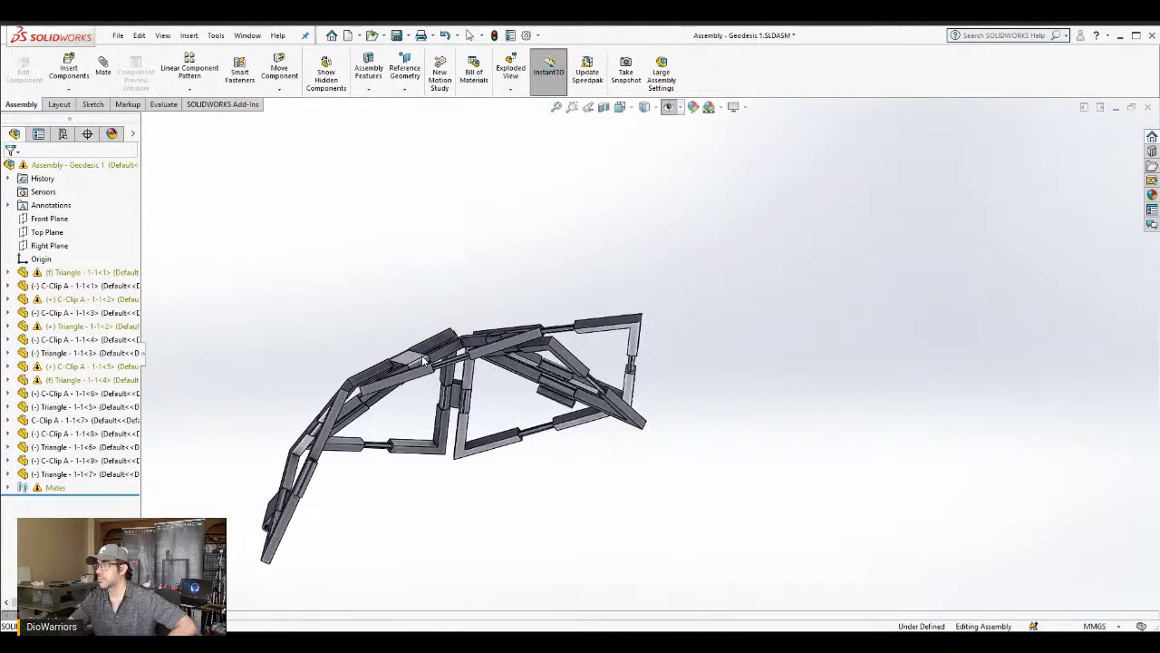
left_click_drag(413, 353, 558, 280)
middle_click_drag(559, 276, 504, 315)
left_click_drag(562, 287, 546, 261)
middle_click_drag(661, 275, 598, 307)
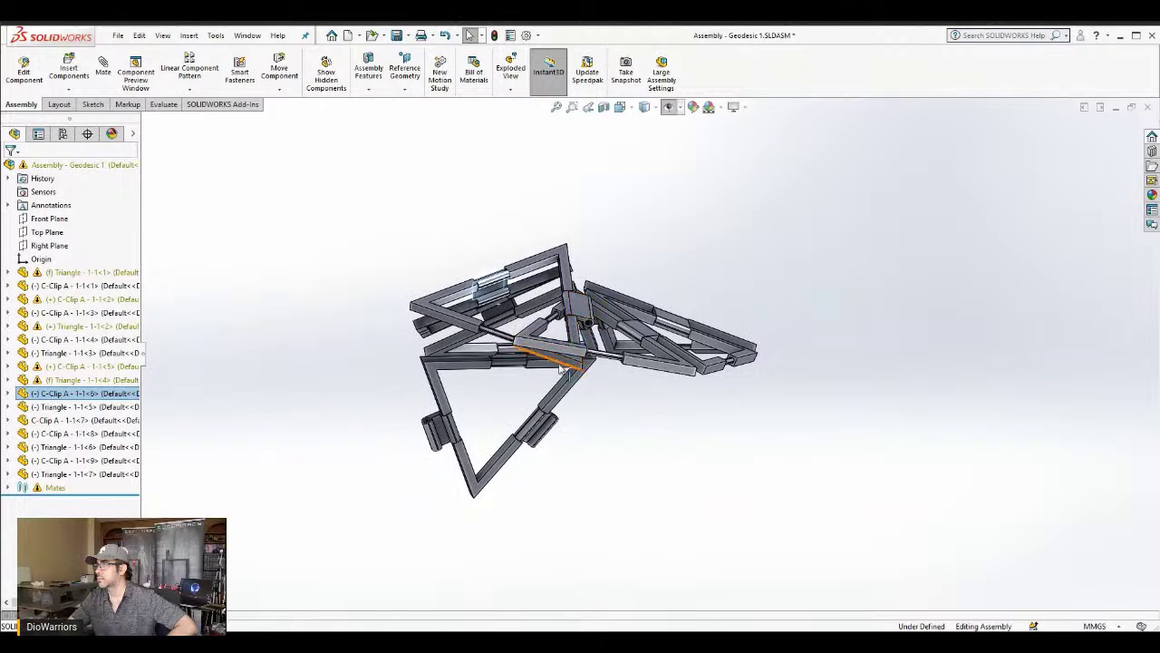
Swing Triangle - 1-1<5> with its free C-clip back toward Triangle - 1-1<7> across the gap
left_click(583, 305)
left_click_drag(583, 299, 661, 271)
left_click(574, 326)
middle_click_drag(661, 272, 652, 338)
right_click_drag(652, 337, 632, 486)
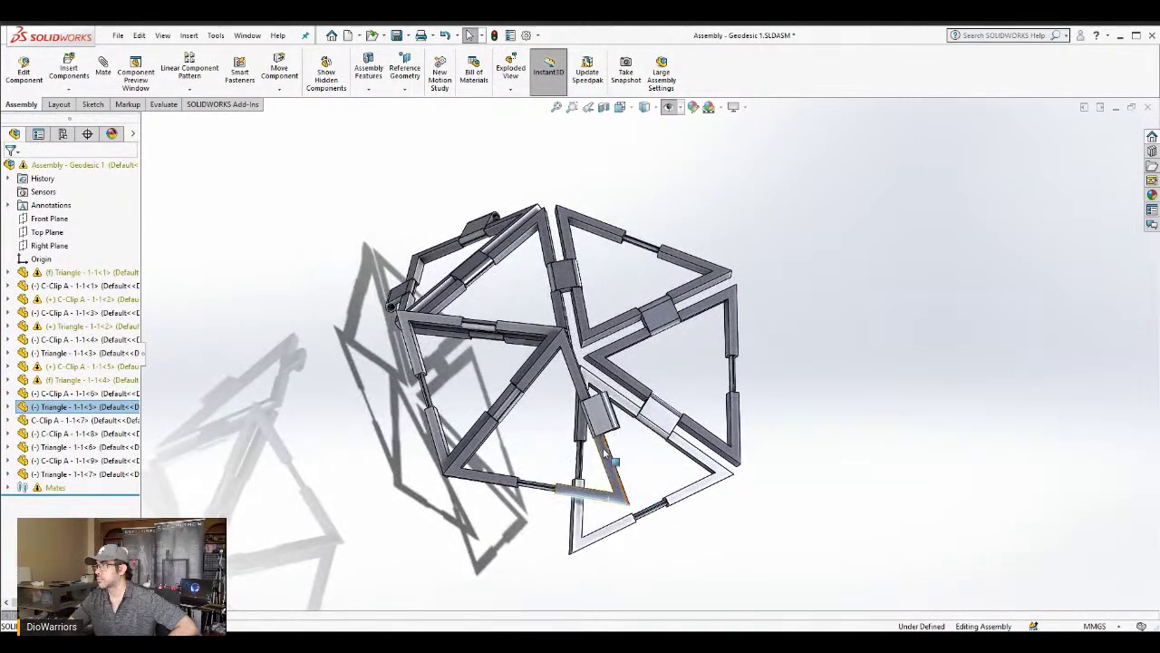
Check C-Clip A - 1-1<5> and C-Clip A - 1-1<7> in the hinge chain for freedom of movement
middle_click_drag(691, 449, 625, 288)
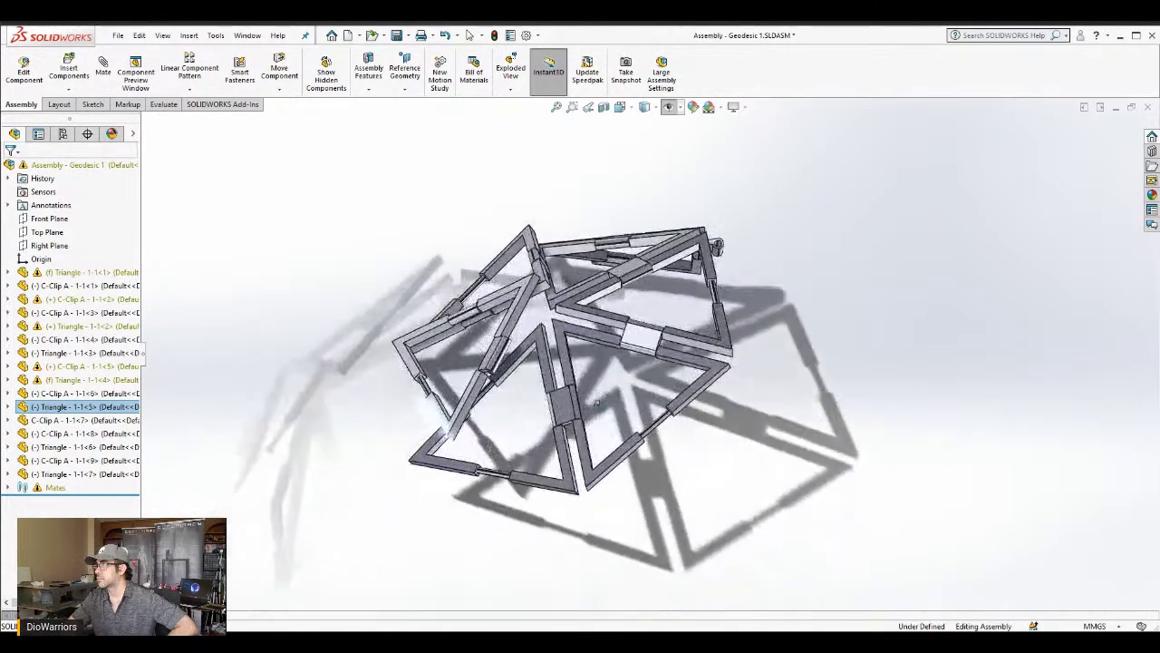
left_click(629, 262)
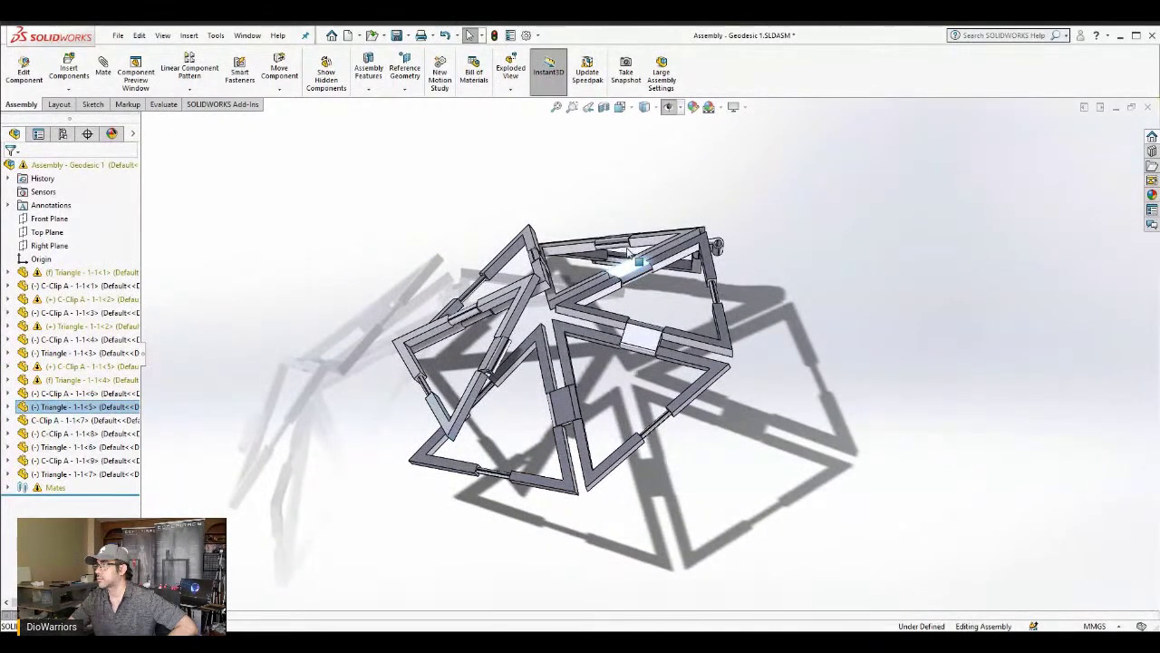
left_click(628, 255)
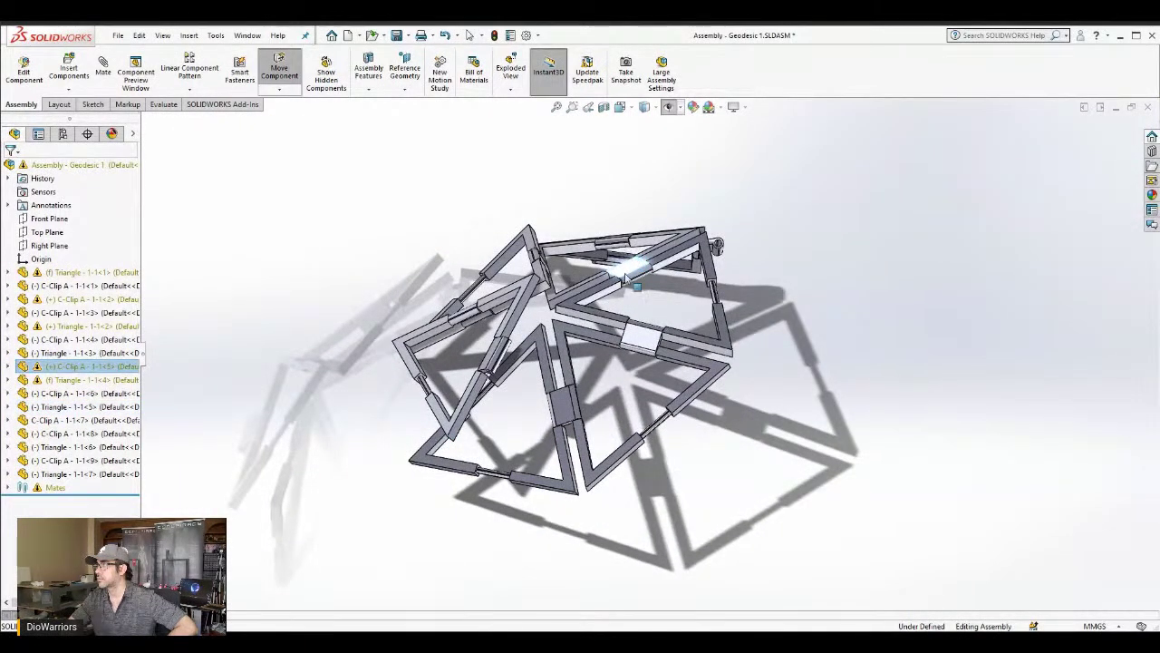
left_click(643, 336)
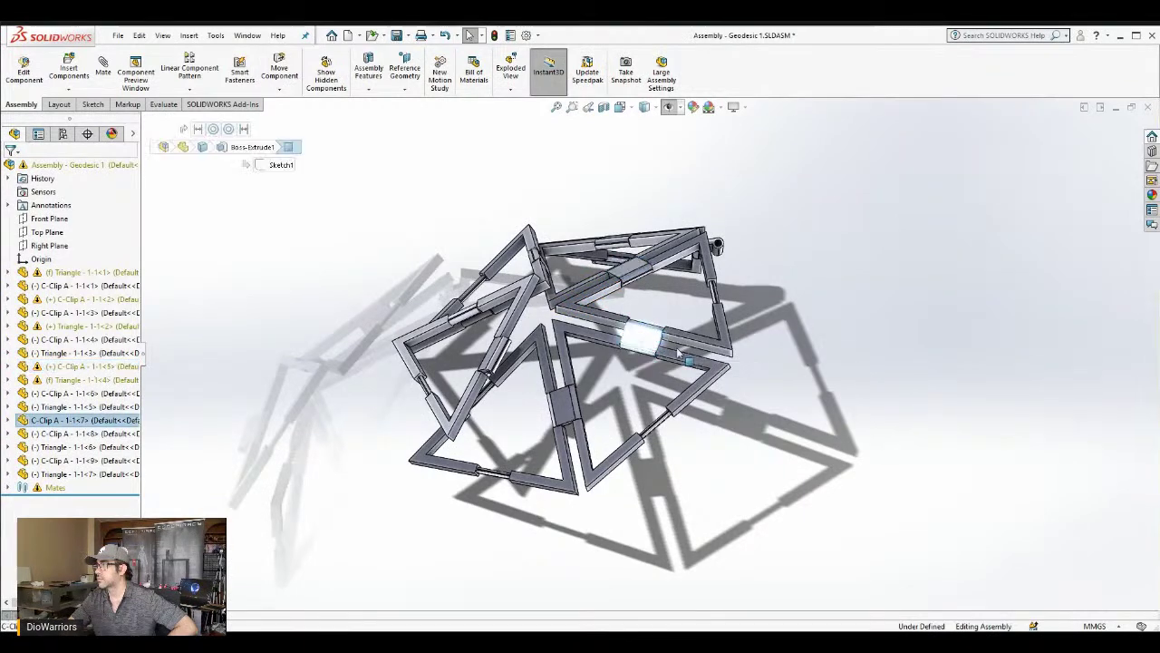
left_click(759, 388)
middle_click_drag(775, 411, 725, 373)
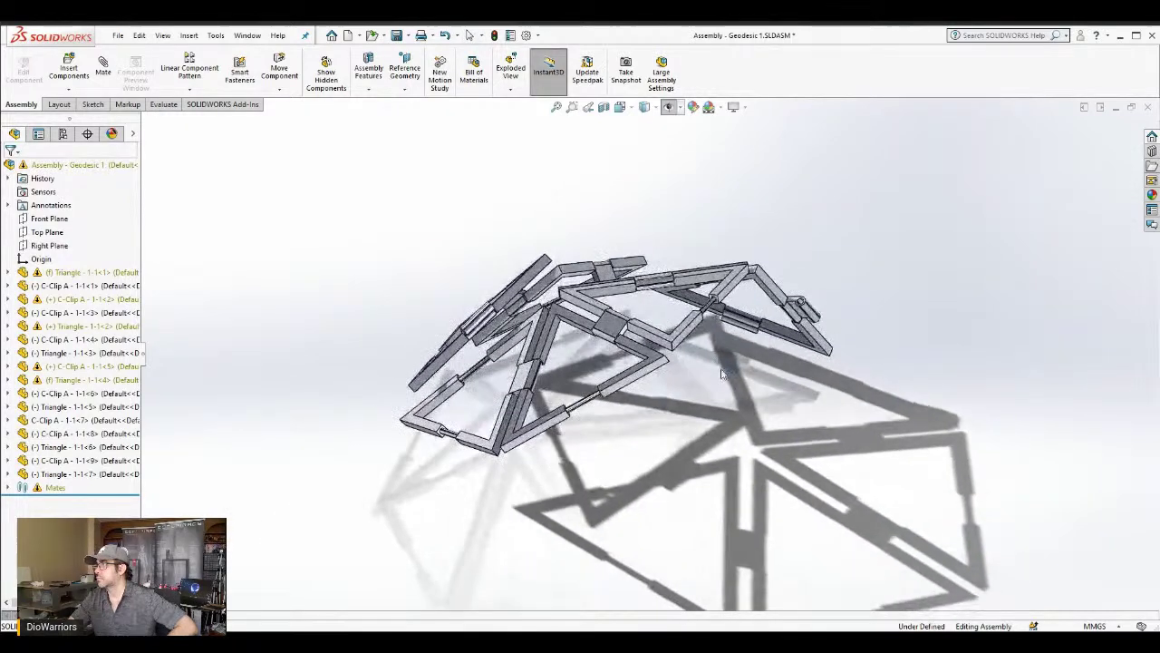
left_click(611, 328)
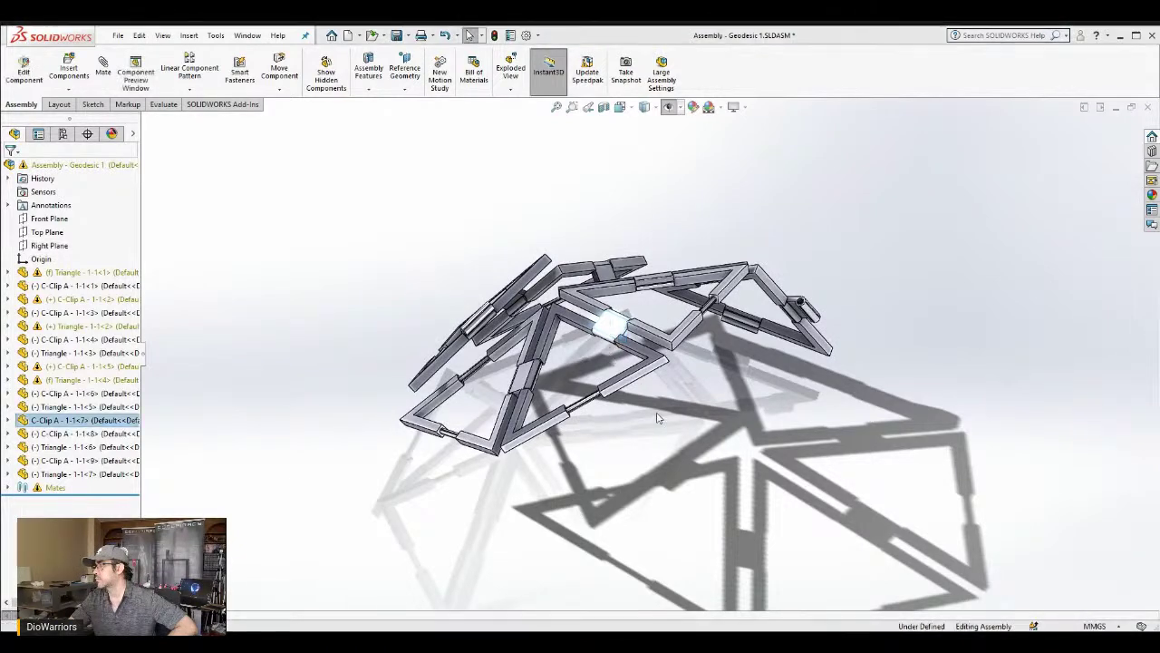
Save the geodesic assembly and create a new part document
left_click(589, 226)
middle_click_drag(588, 225, 653, 419)
left_click(117, 36)
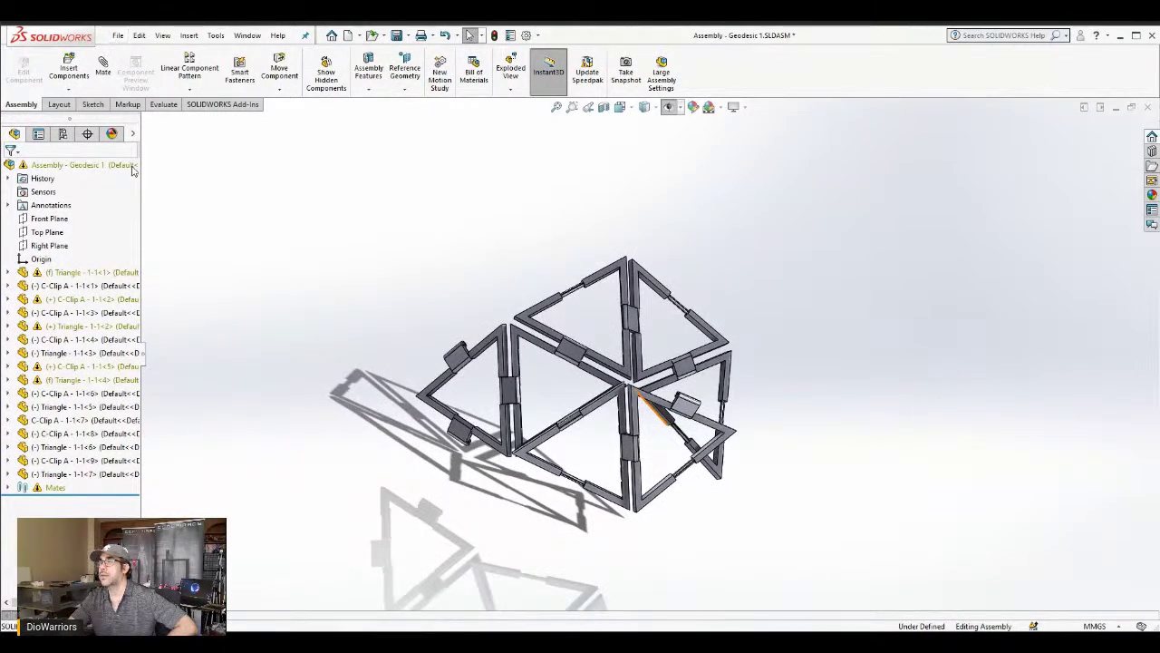
left_click(538, 306)
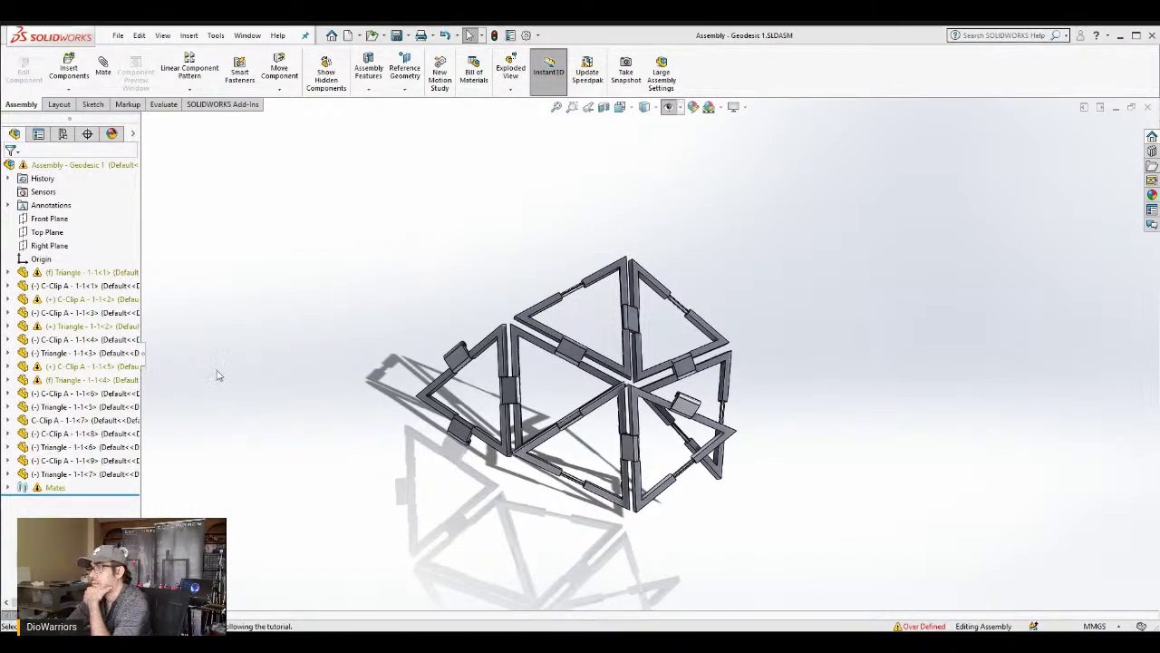
key("ctrl+s")
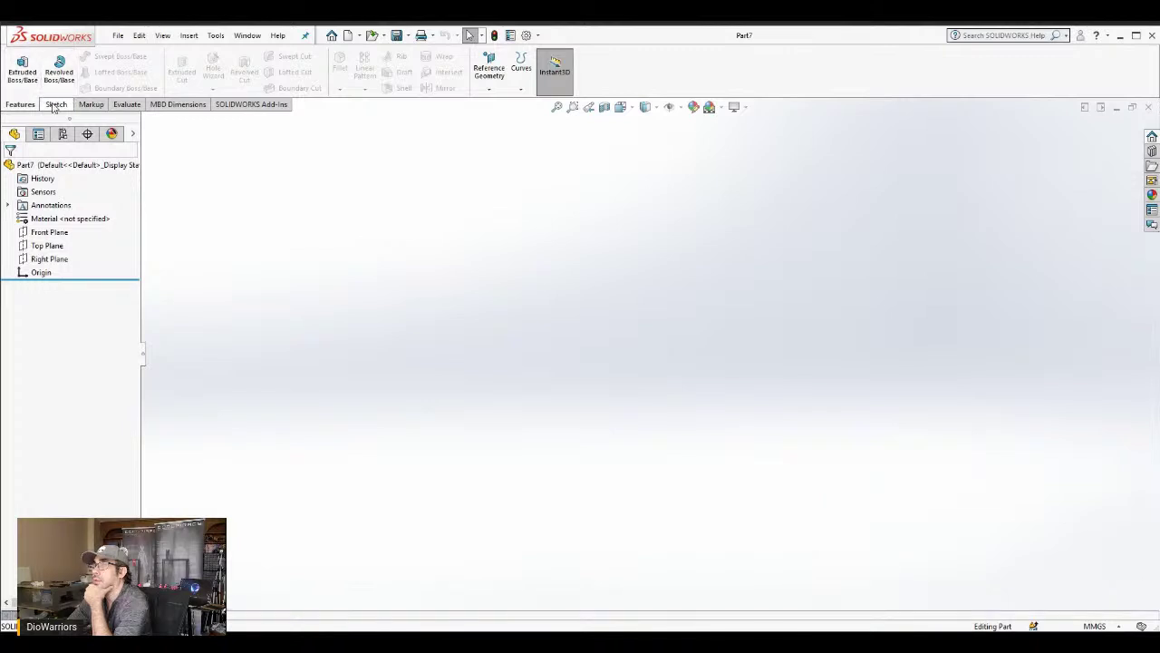
Sketch a six-sided, inscribed-circle polygon on the Front Plane, centred on the origin with a horizontally aligned corner, and set its circle diameter to 135 mm
left_click(46, 232)
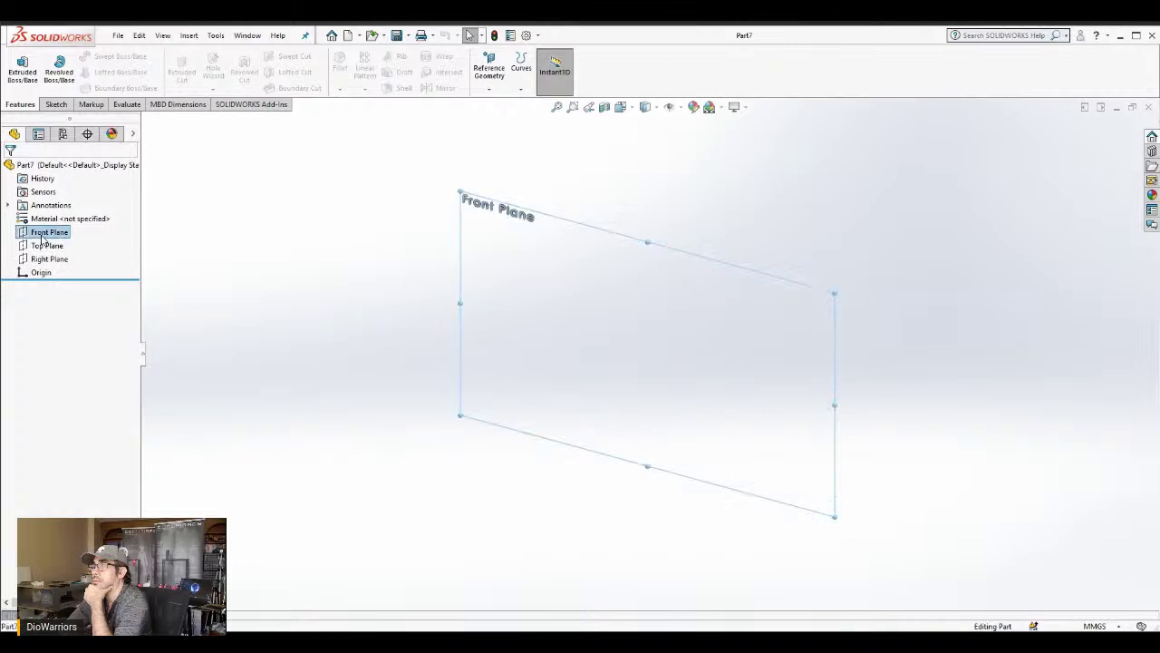
left_click(55, 104)
left_click(17, 68)
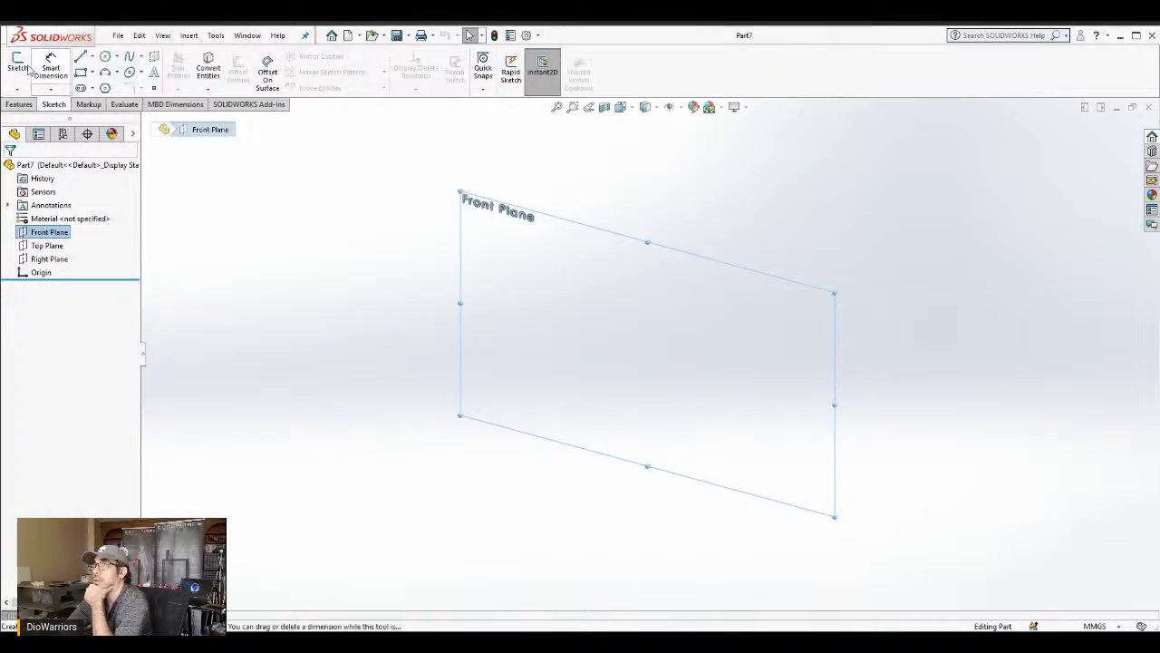
left_click(105, 88)
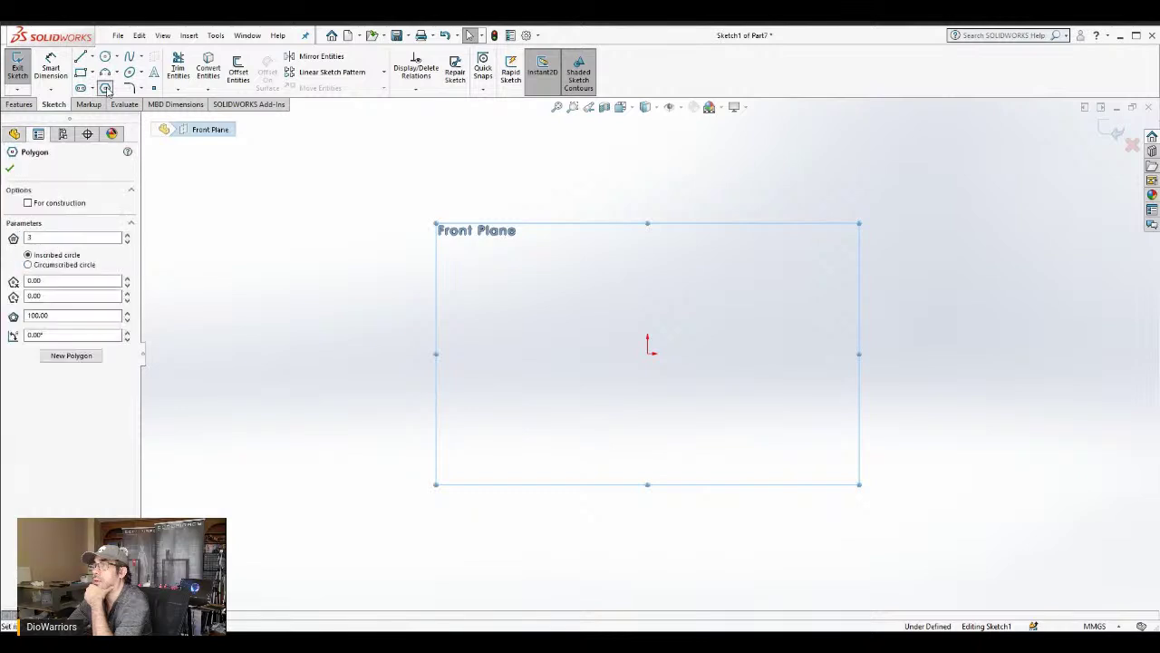
double_click(58, 237)
type("3")
left_click_drag(43, 237, 12, 239)
type("6")
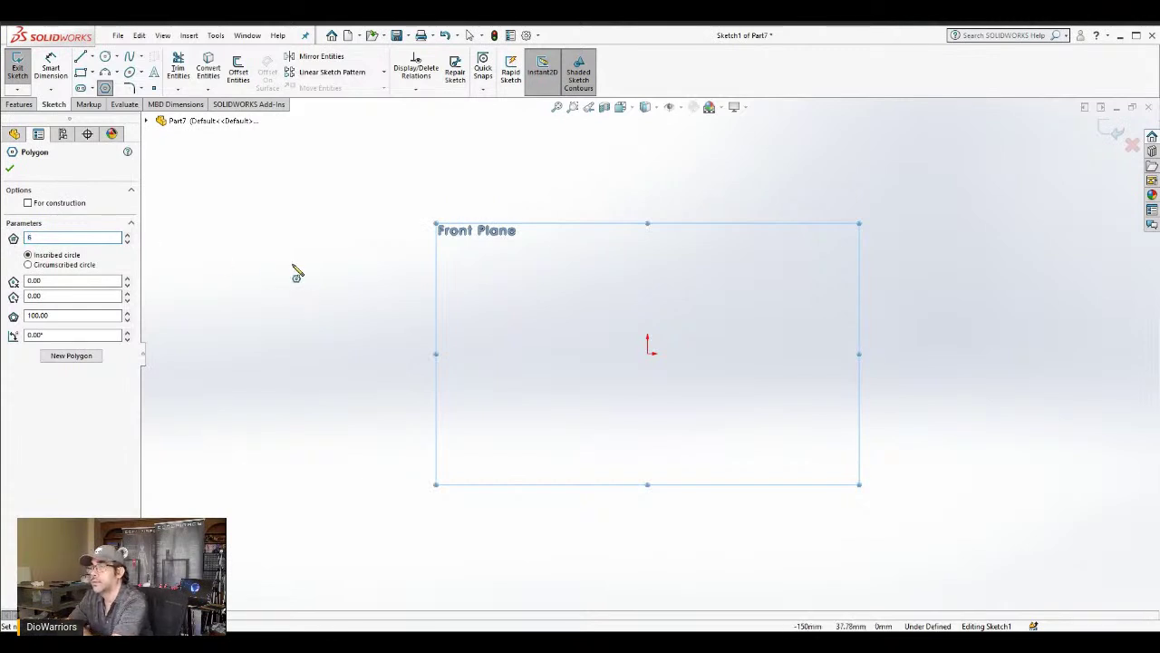
left_click(649, 356)
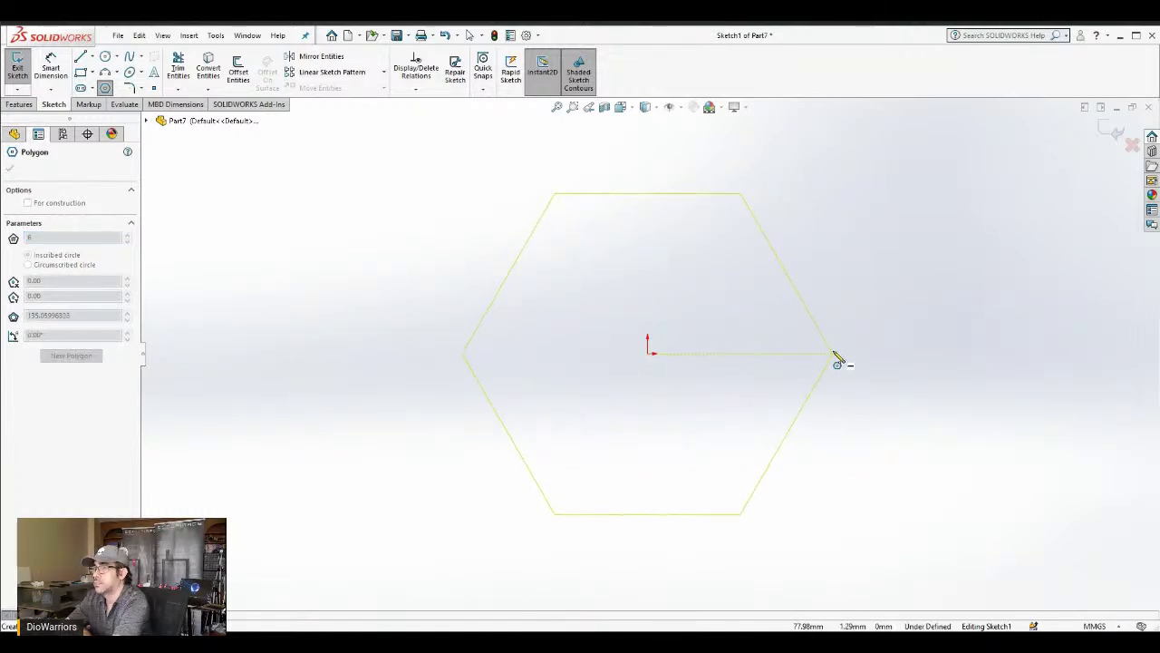
left_click(834, 354)
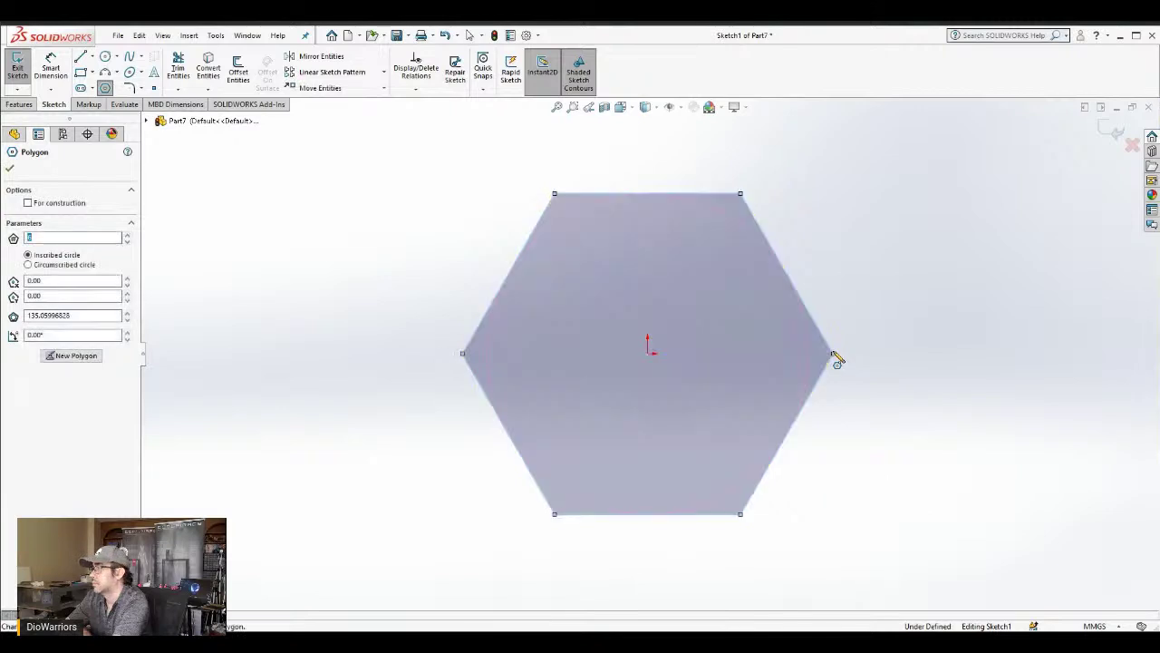
left_click_drag(121, 314, 41, 315)
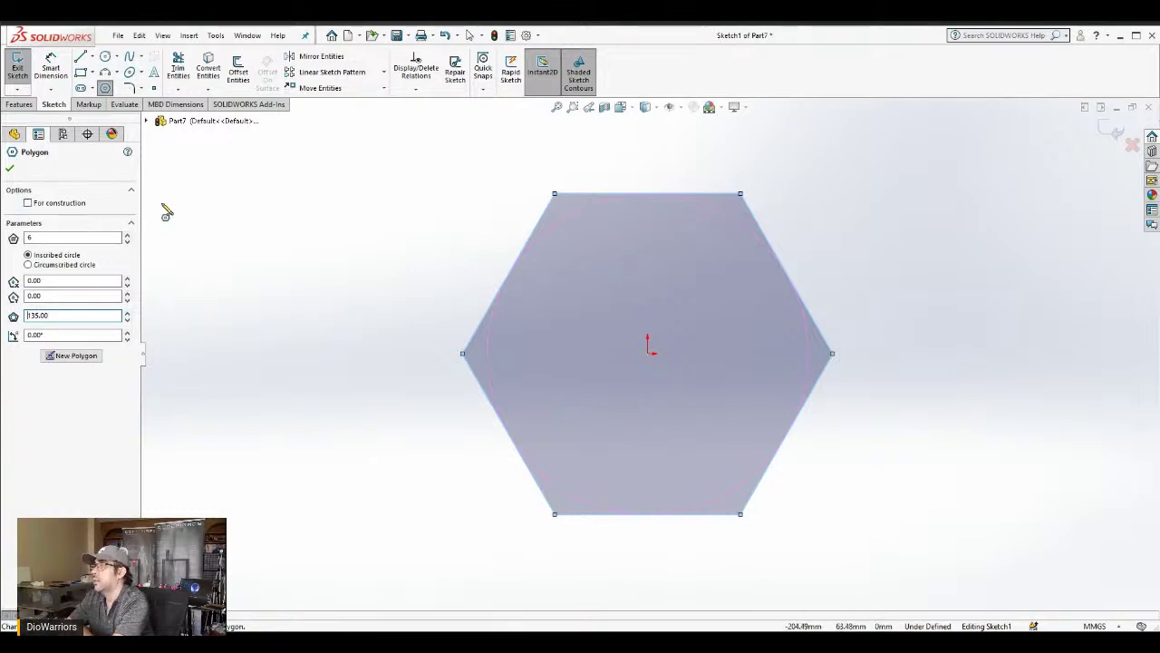
Draw straight lines joining the origin to all six corners of the hexagon, dividing it into six triangles
left_click(81, 57)
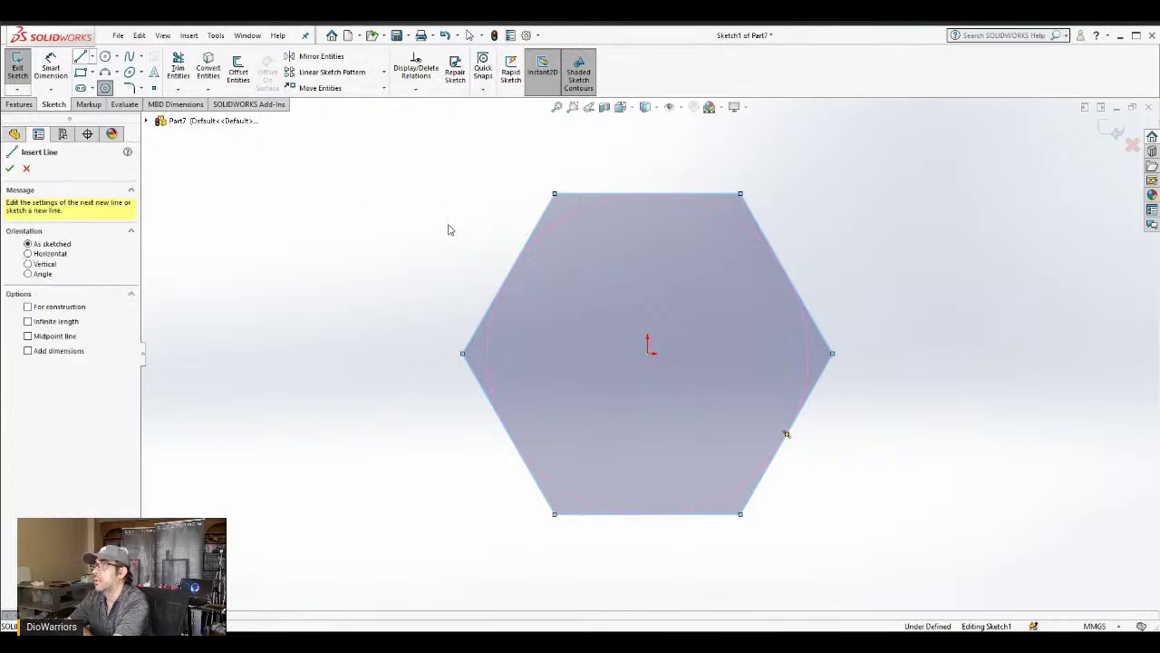
left_click(462, 354)
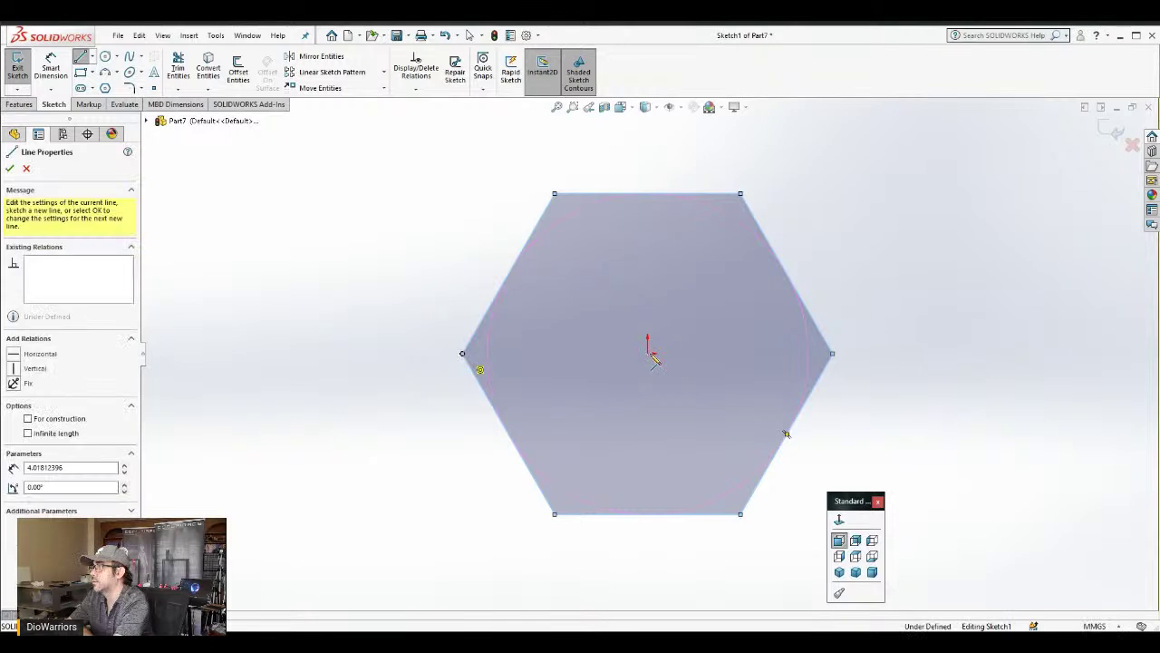
left_click(647, 352)
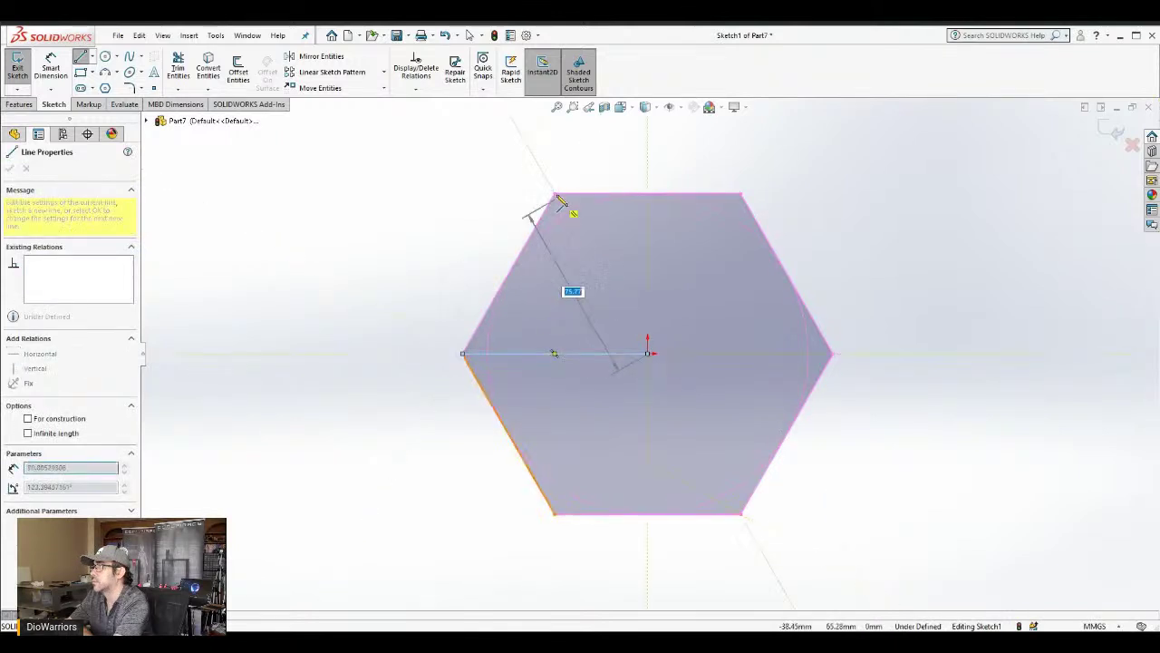
left_click(554, 195)
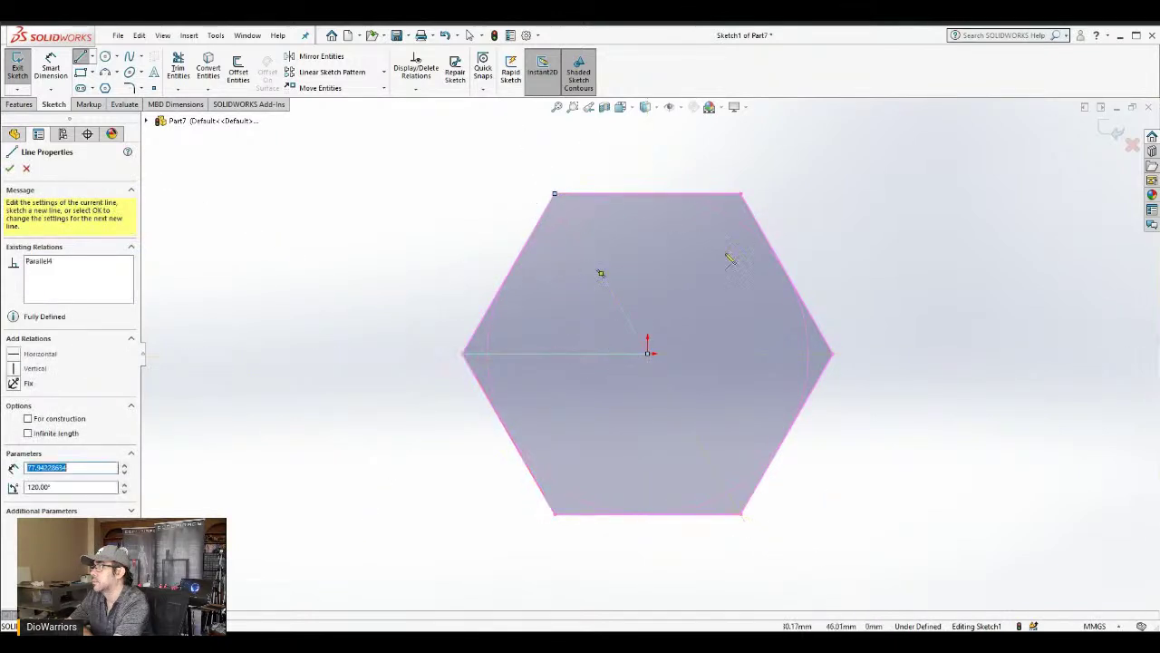
left_click(647, 352)
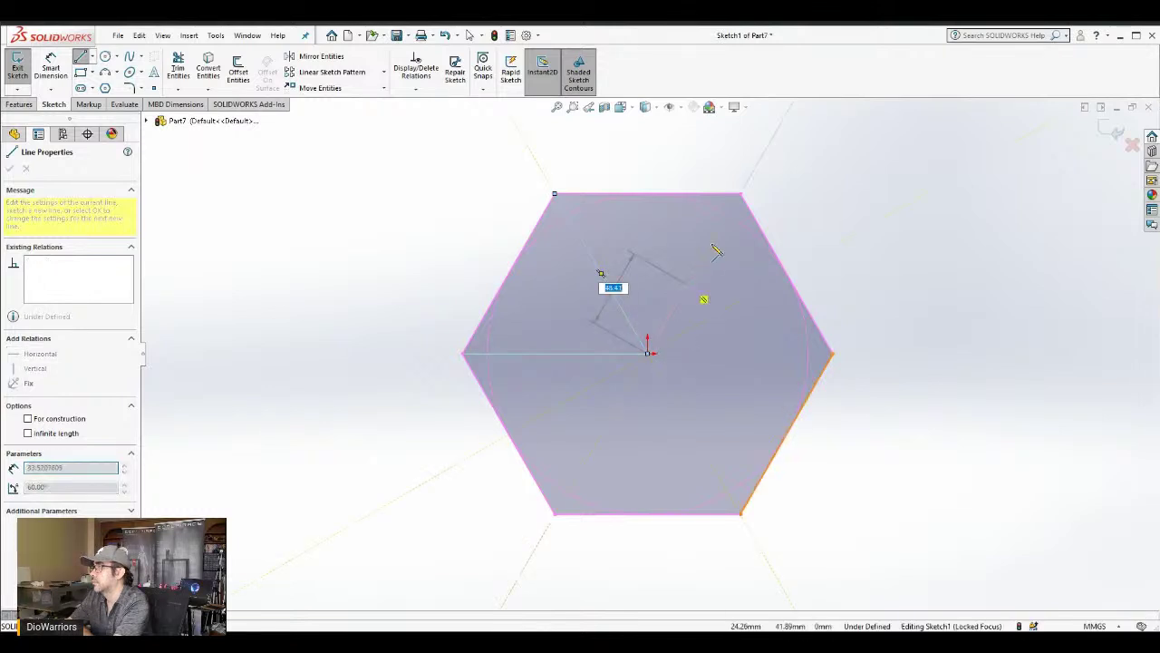
left_click(741, 194)
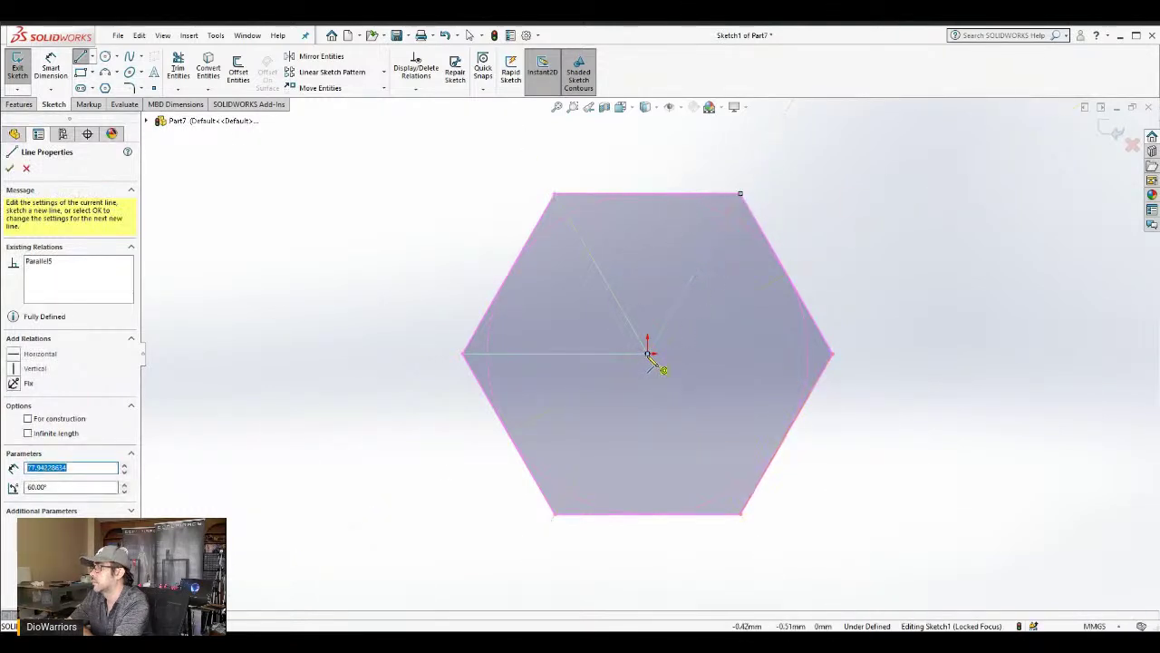
left_click(647, 353)
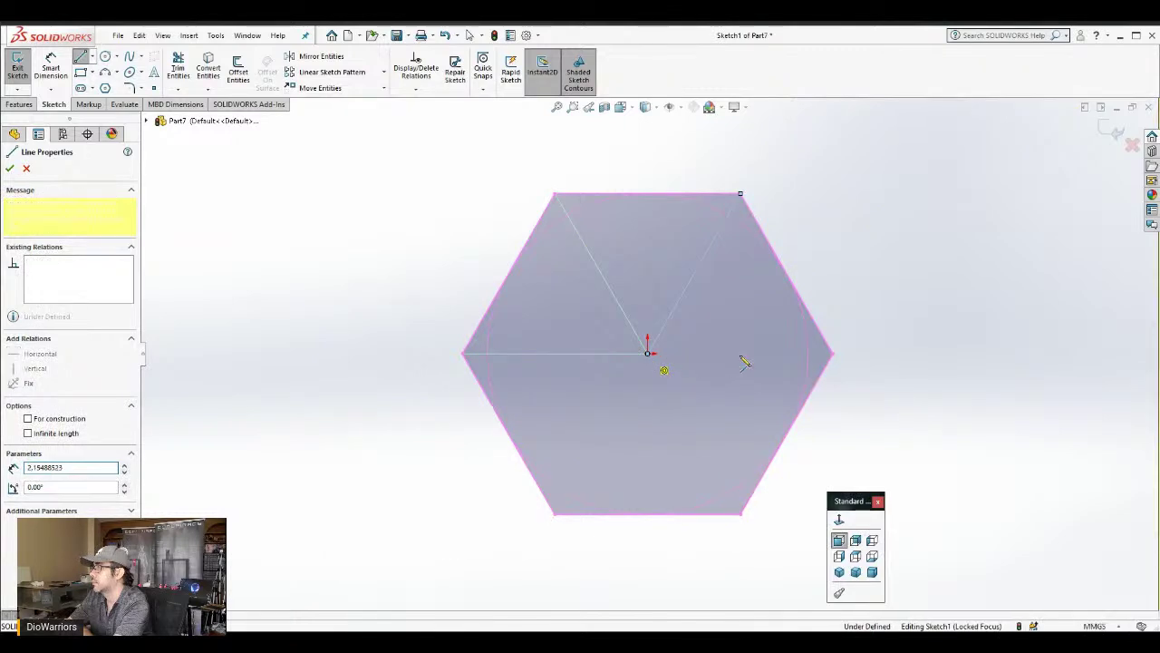
left_click(832, 353)
left_click(647, 353)
left_click(740, 514)
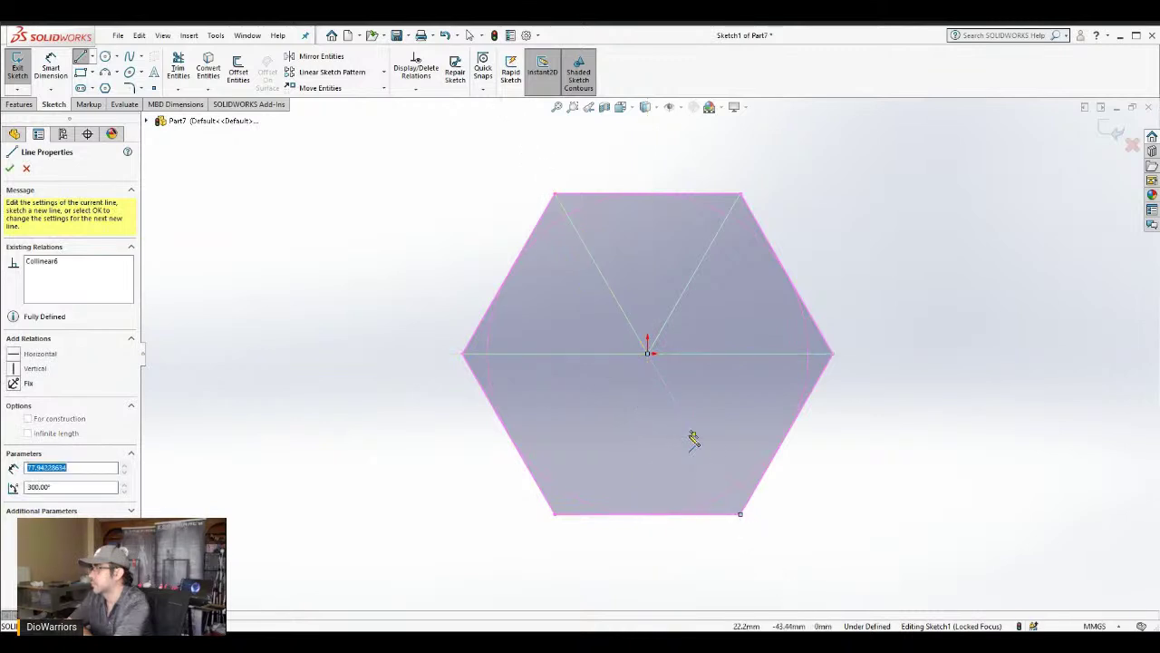
left_click(647, 353)
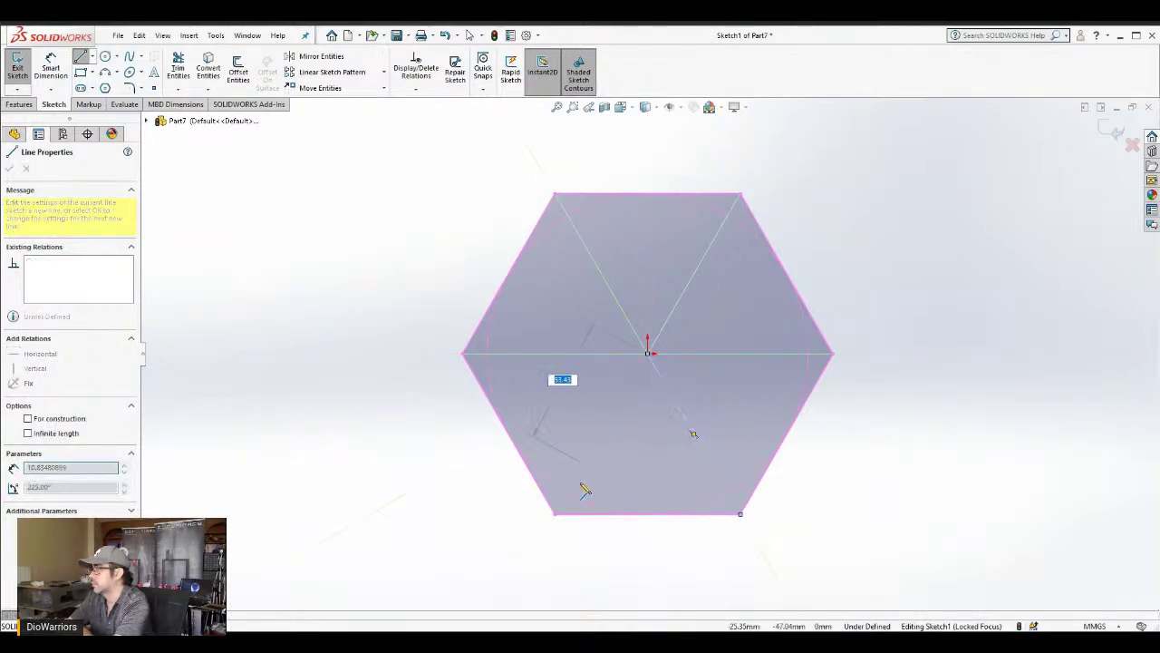
left_click(554, 514)
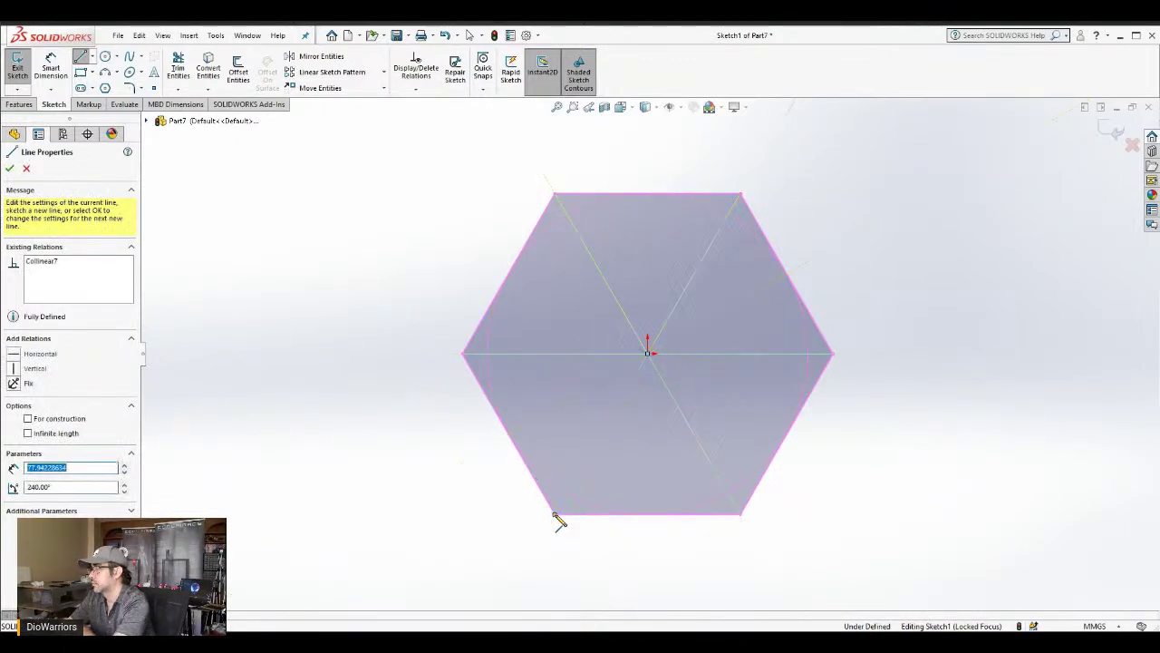
double_click(554, 513)
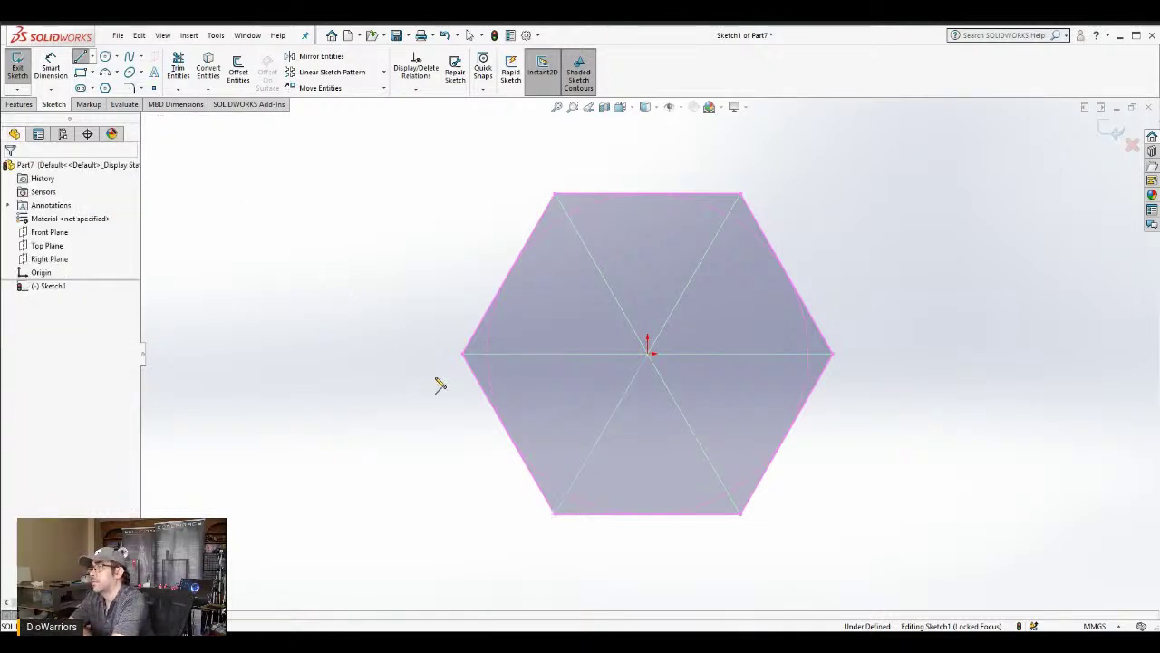
key("Escape")
Check the lengths and relations of the hexagon's lower edge and the two lines joining that edge's ends to the origin
key("space")
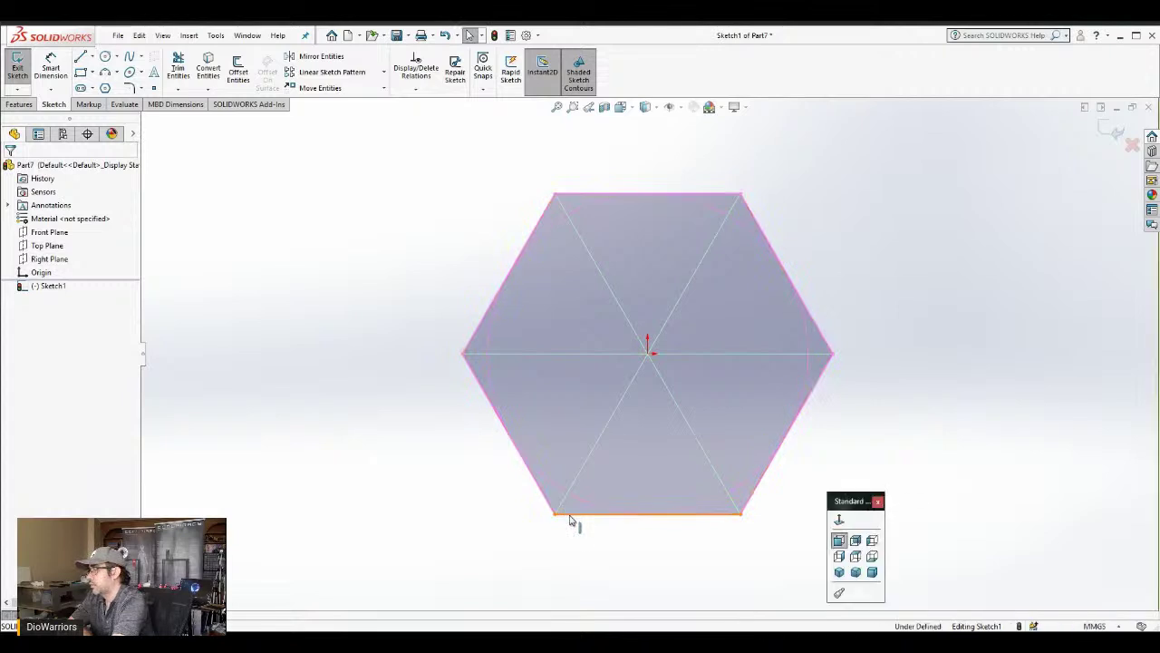
left_click(570, 515)
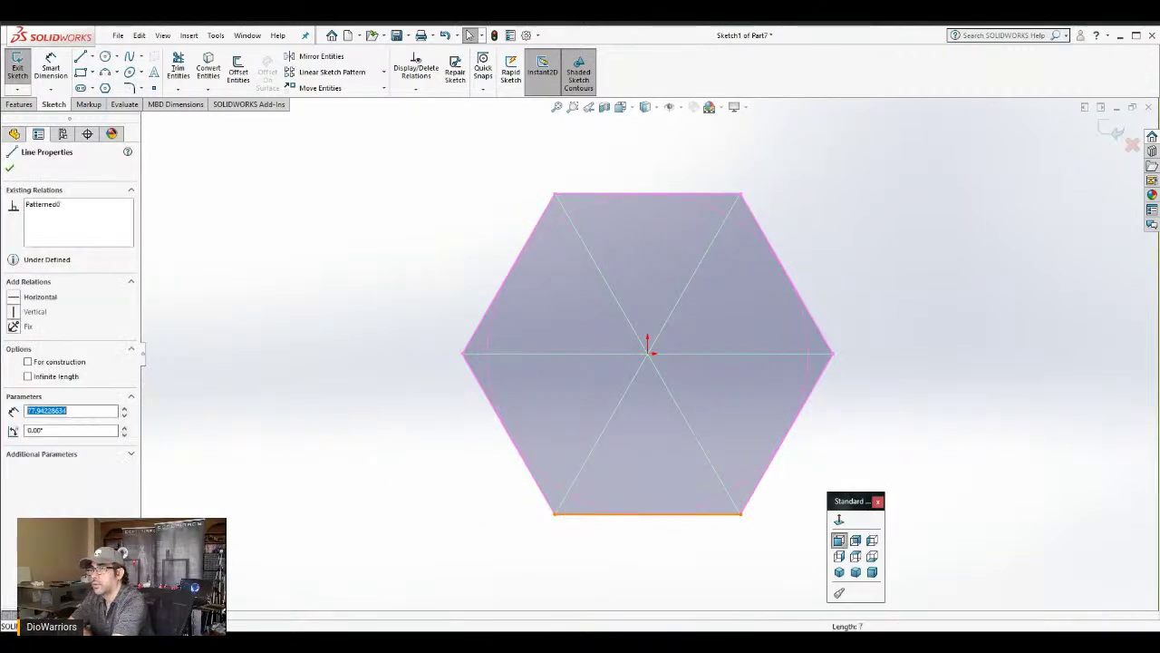
left_click(594, 456)
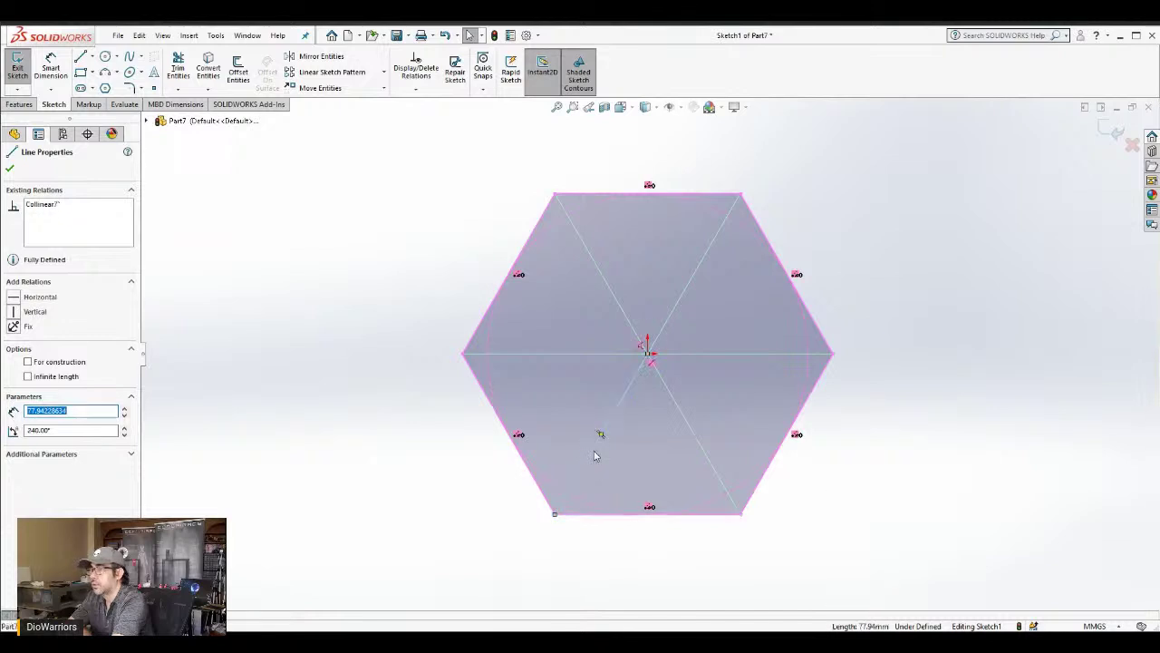
left_click(597, 529)
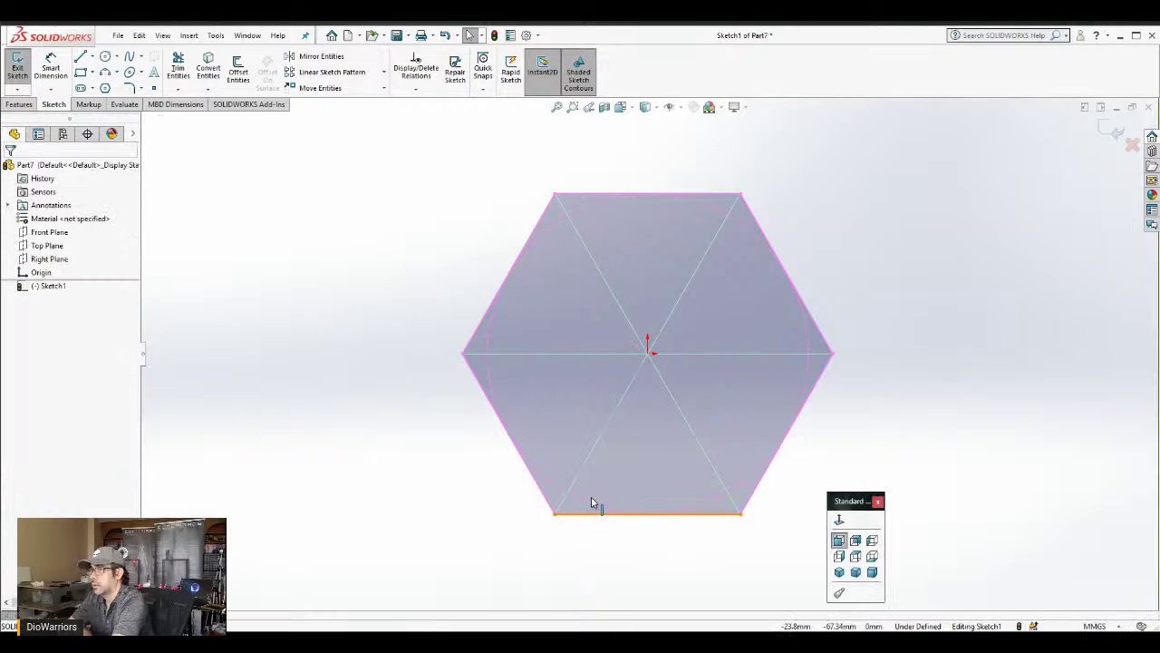
left_click(591, 509)
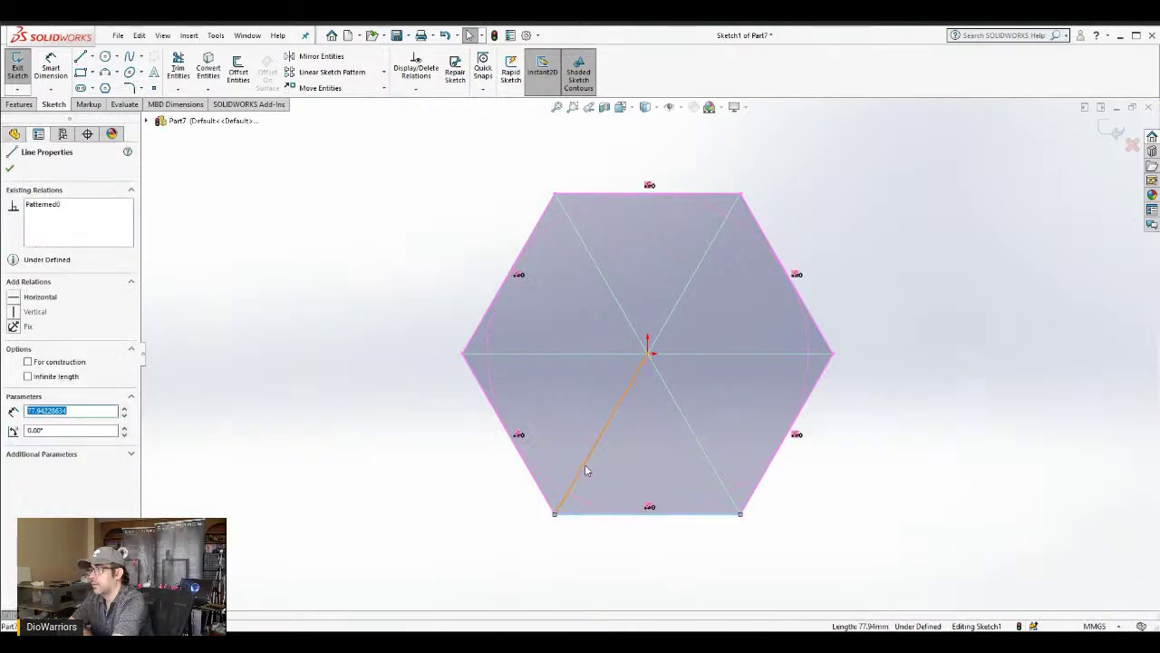
left_click(715, 470)
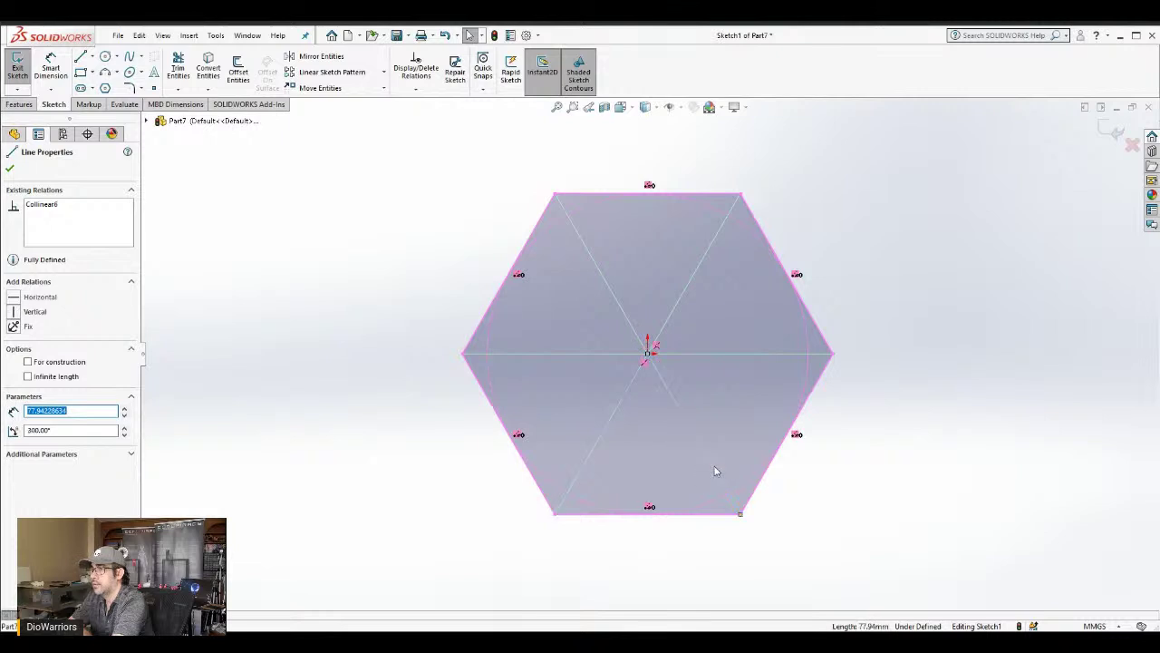
left_click(453, 441)
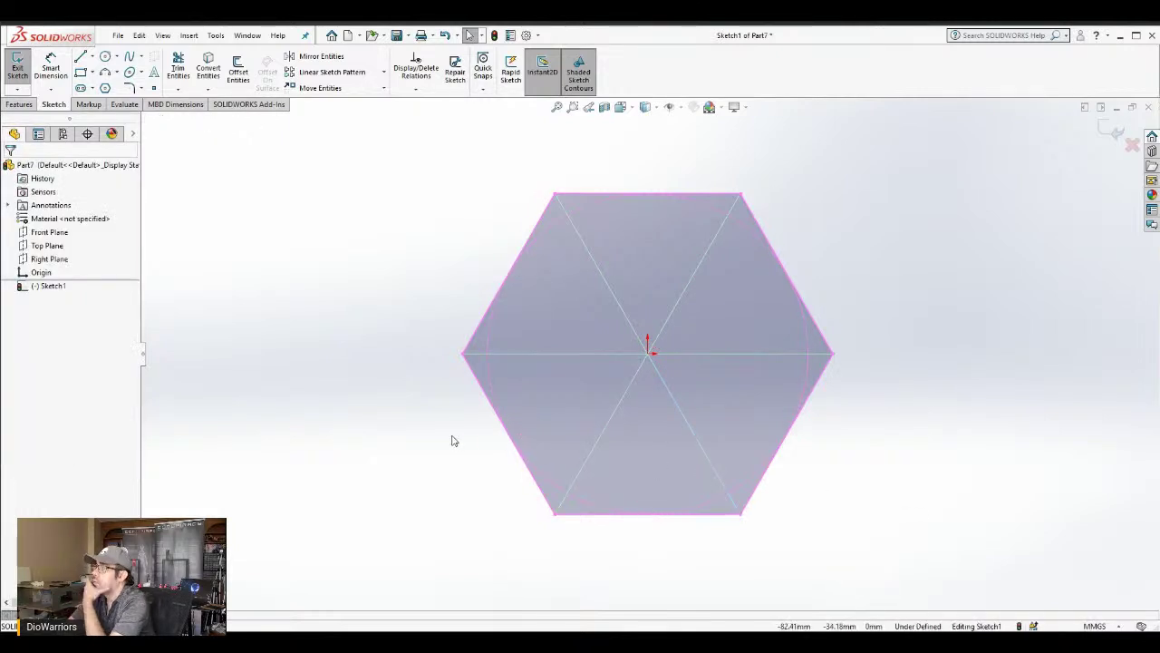
scroll(456, 422, "up", 3)
scroll(456, 422, "down", 1)
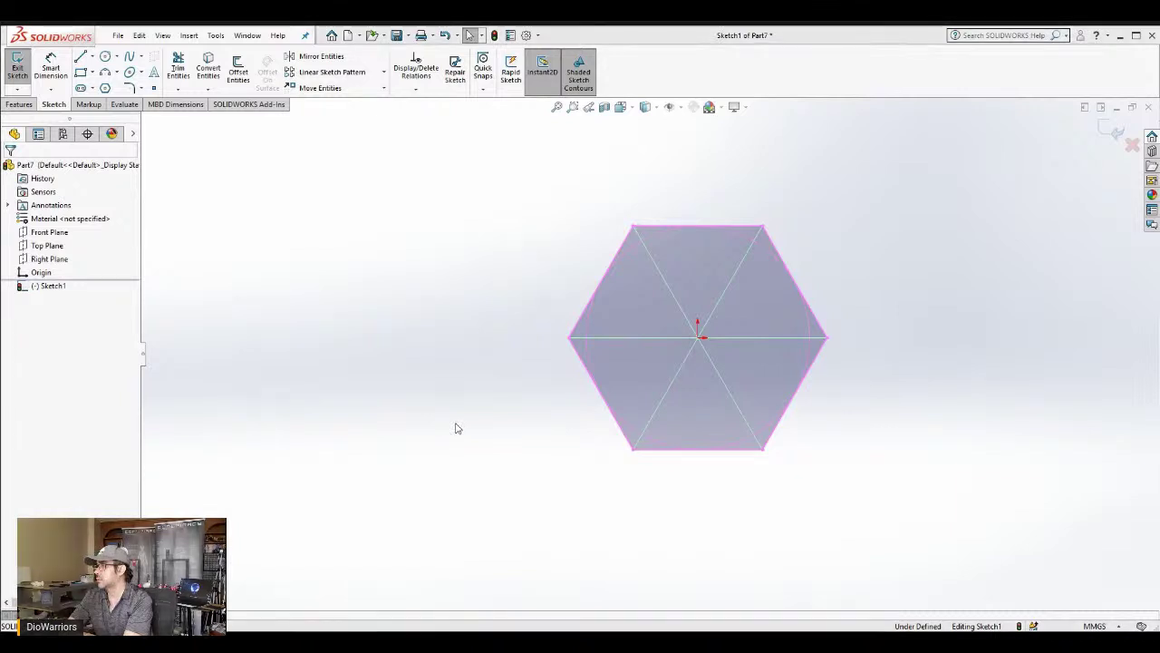
key("space")
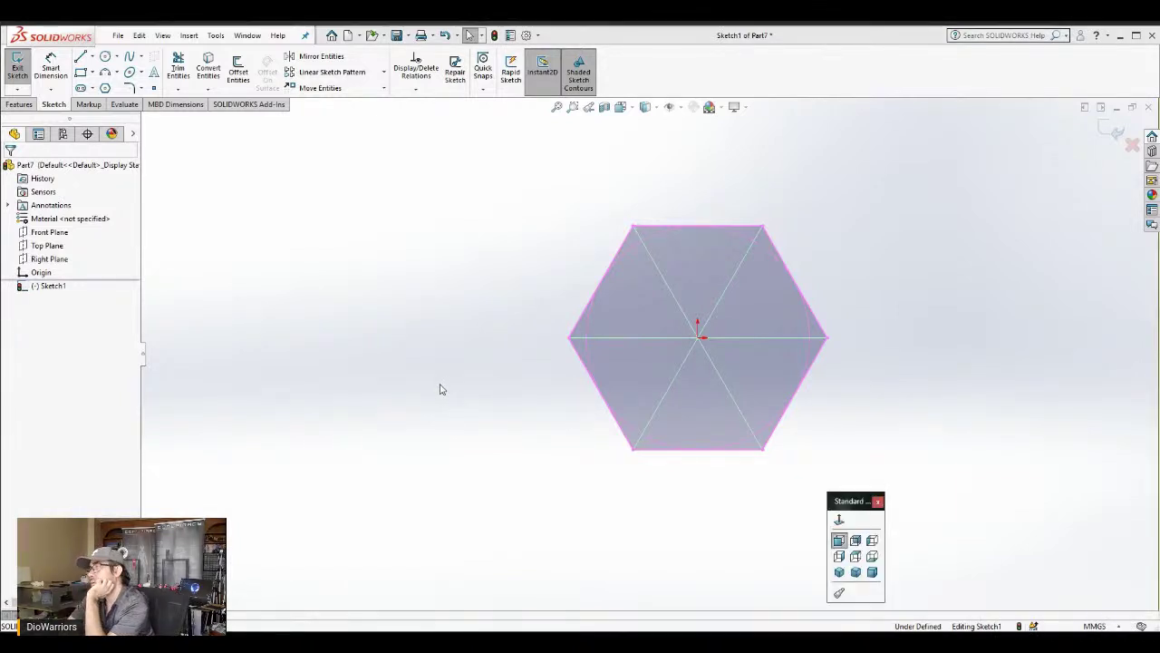
Return to the geodesic assembly and examine Triangle - 1-1<2>, C-Clip A - 1-1<5> and the neighbouring triangle at their shared hinge
key("ctrl+Tab")
middle_click_drag(518, 456, 532, 485)
left_click_drag(533, 485, 554, 479)
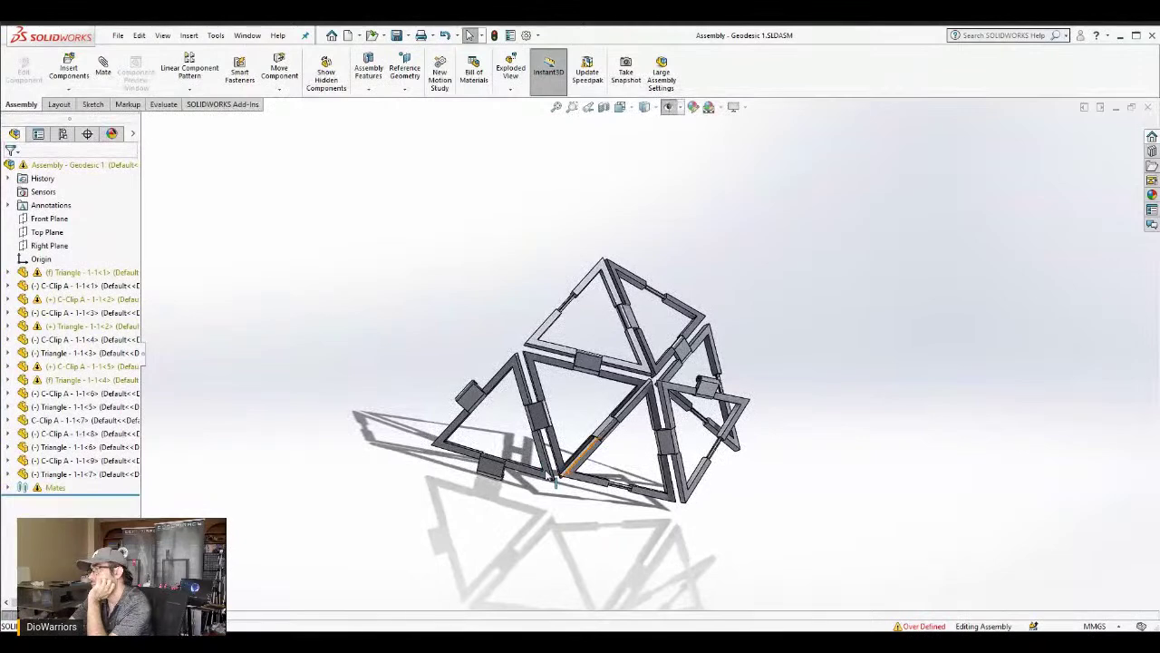
left_click_drag(629, 445, 614, 302)
middle_click_drag(614, 303, 570, 336)
scroll(614, 308, "down", 4)
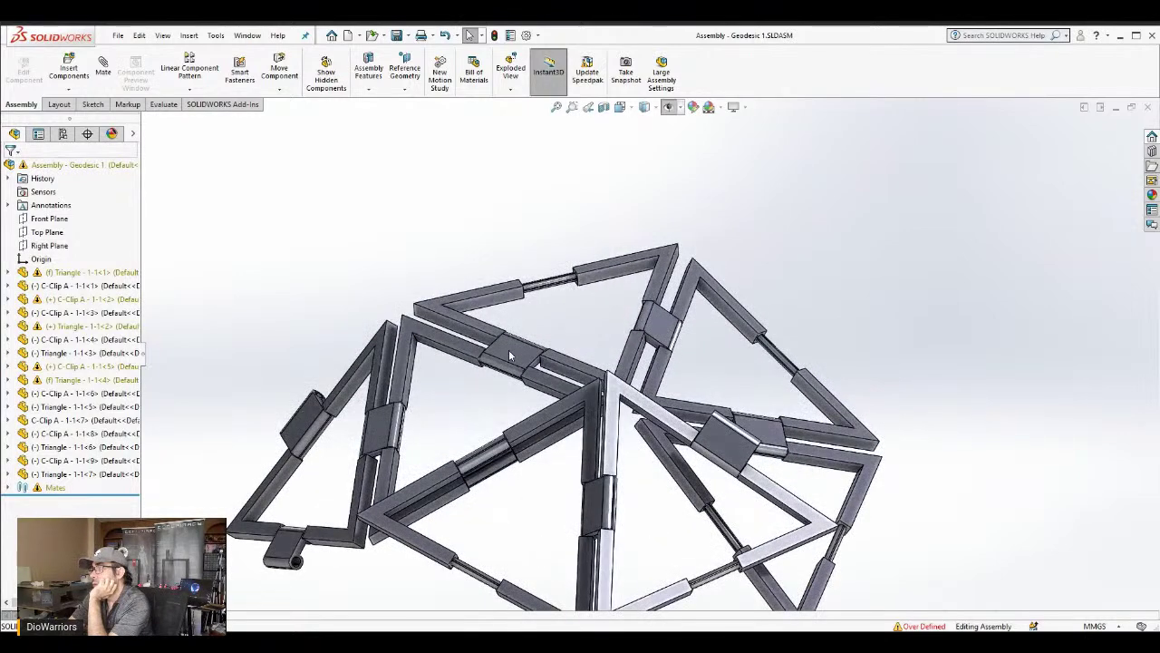
left_click(442, 347)
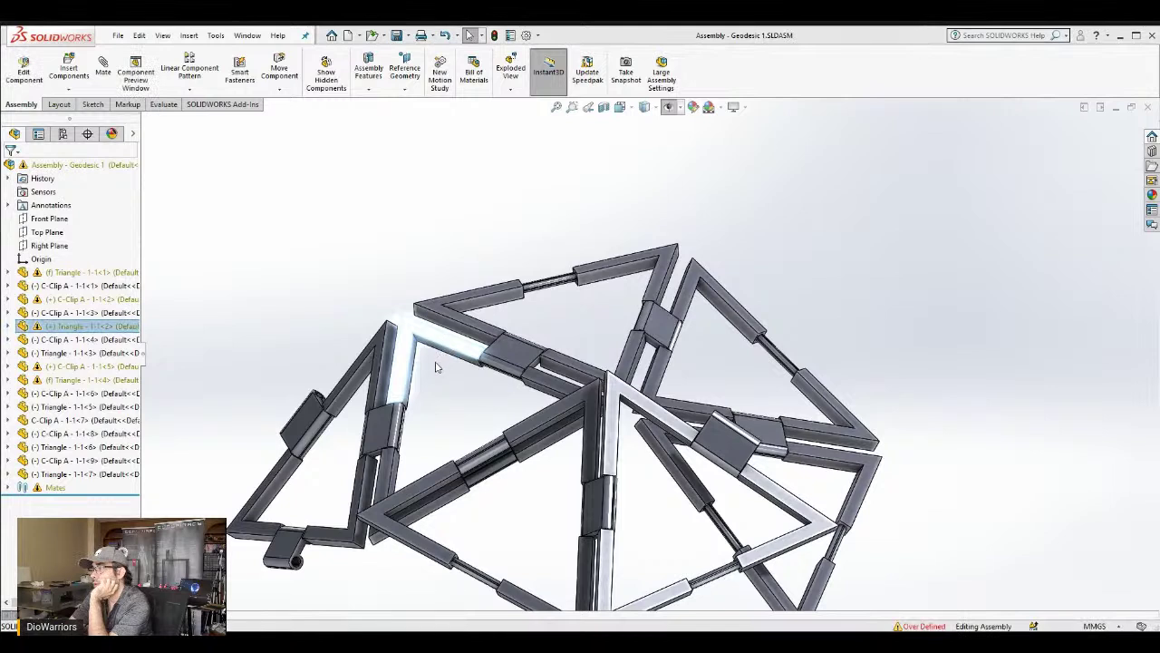
left_click(505, 354)
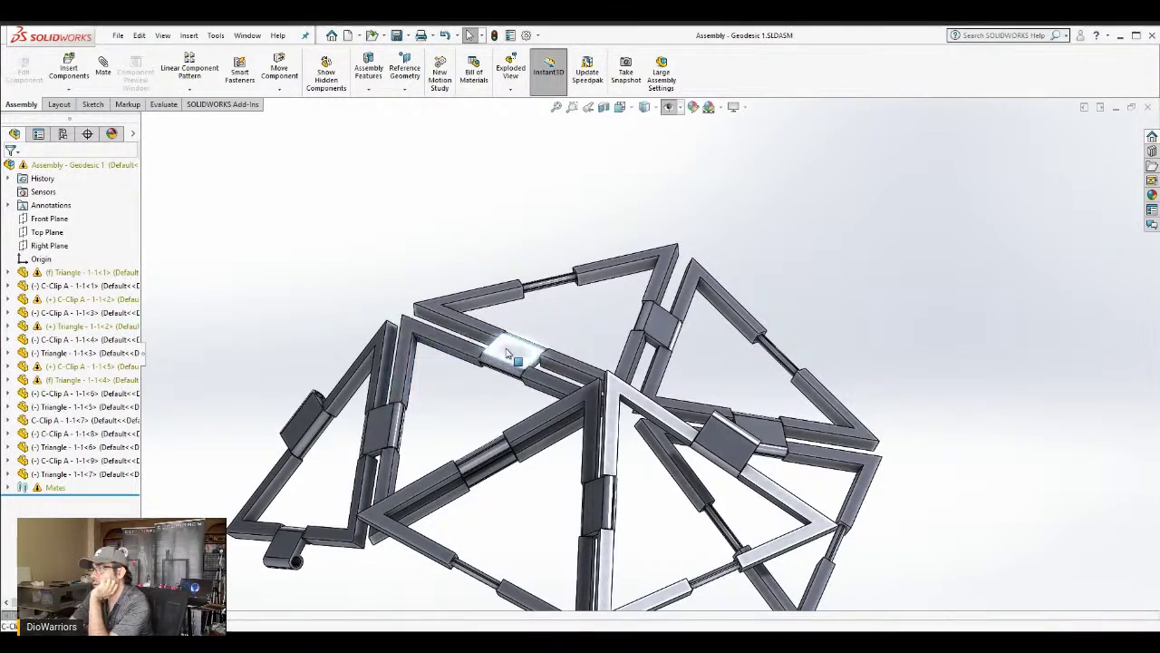
left_click(433, 308)
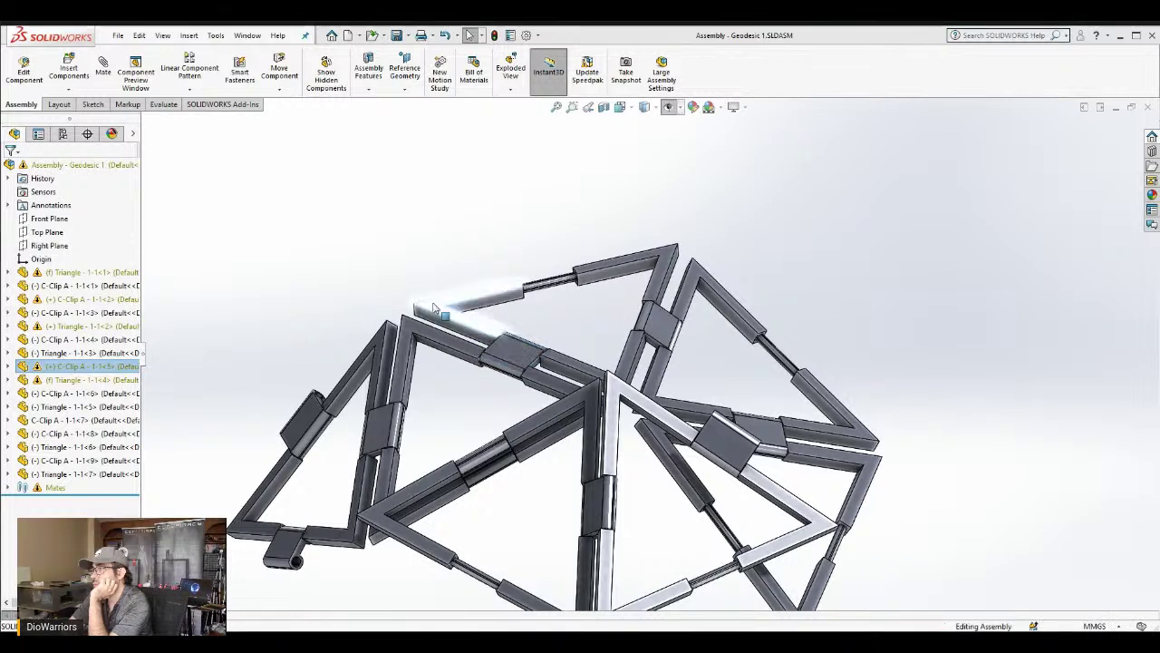
Undo the last change that over-defines the assembly, and swing Triangle - 1-1<4> outward to reposition the linked frames around the hub
left_click(433, 308)
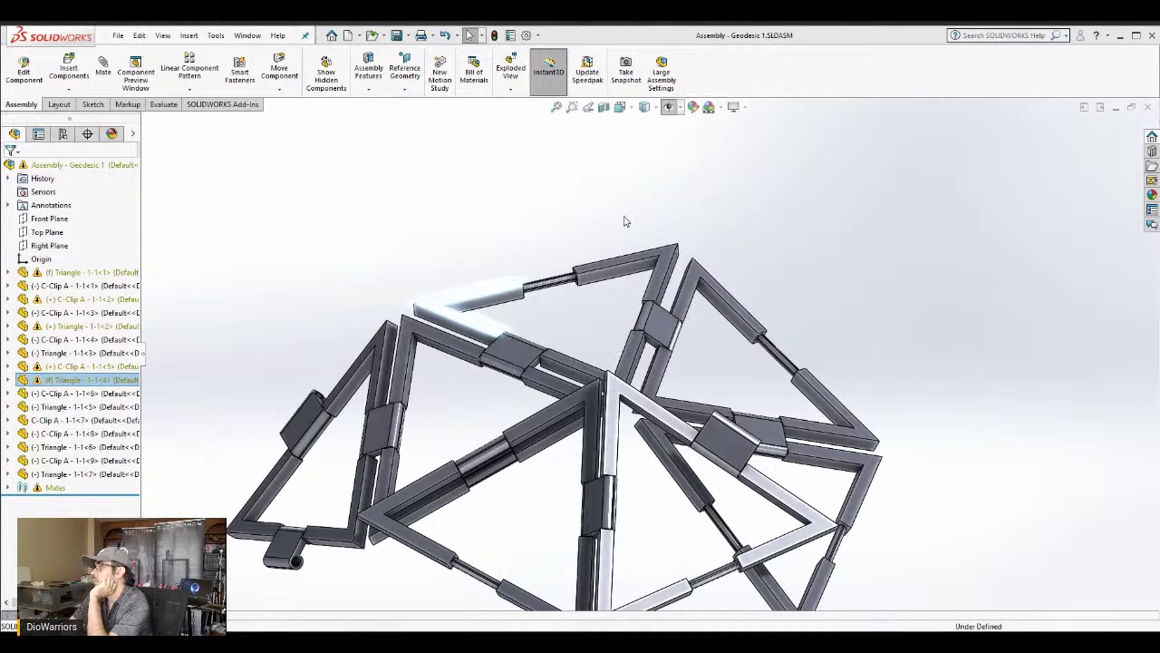
key("ctrl+z")
left_click(459, 302)
left_click_drag(460, 302, 379, 246)
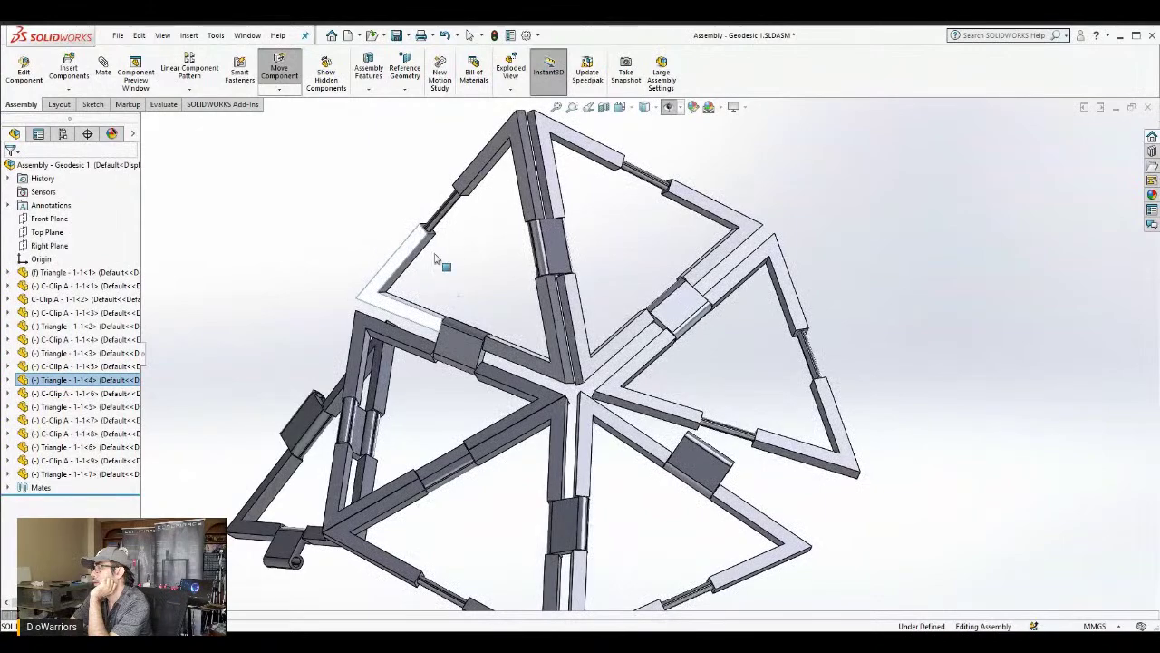
Swing Triangle - 1-1<6> and Triangle - 1-1<7> about their C-clip hinges, opening the fold between the two frames
left_click(888, 502)
middle_click_drag(888, 511, 777, 415)
middle_click_drag(851, 488, 725, 330)
left_click_drag(725, 330, 702, 327)
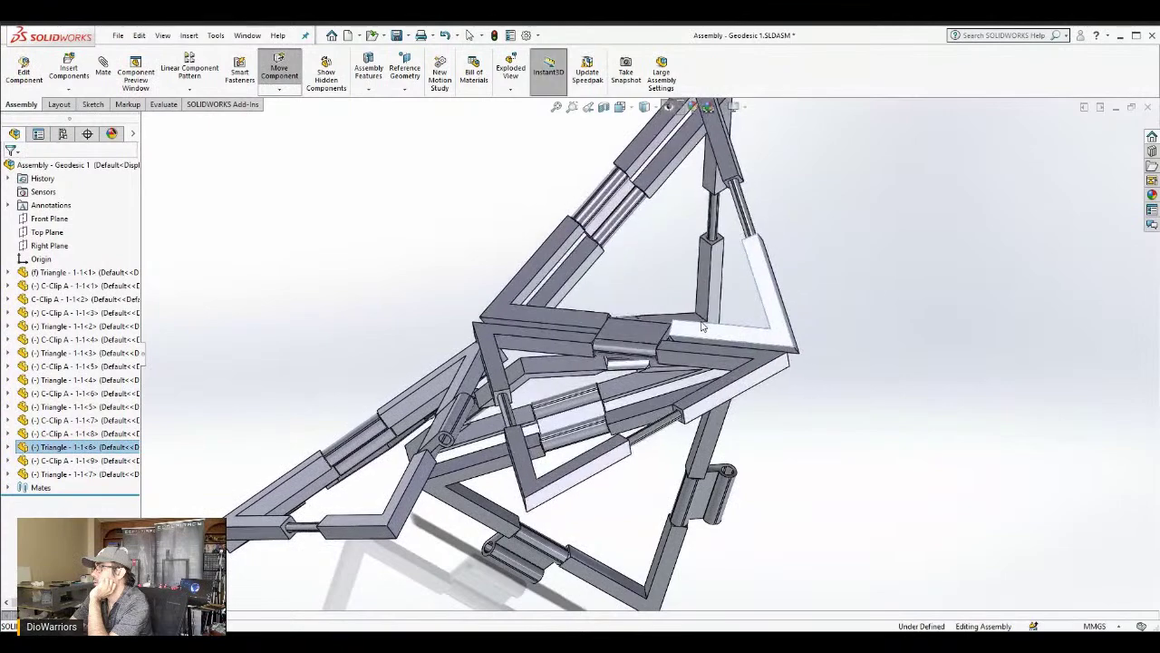
middle_click_drag(831, 435, 841, 368)
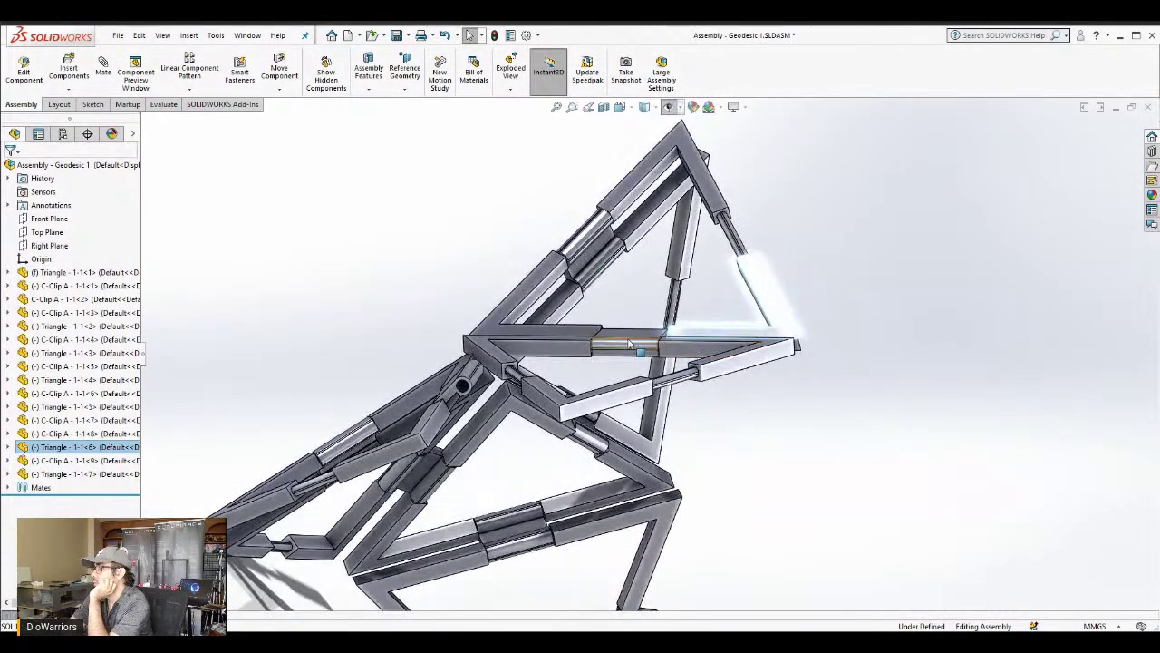
left_click_drag(632, 342, 740, 310)
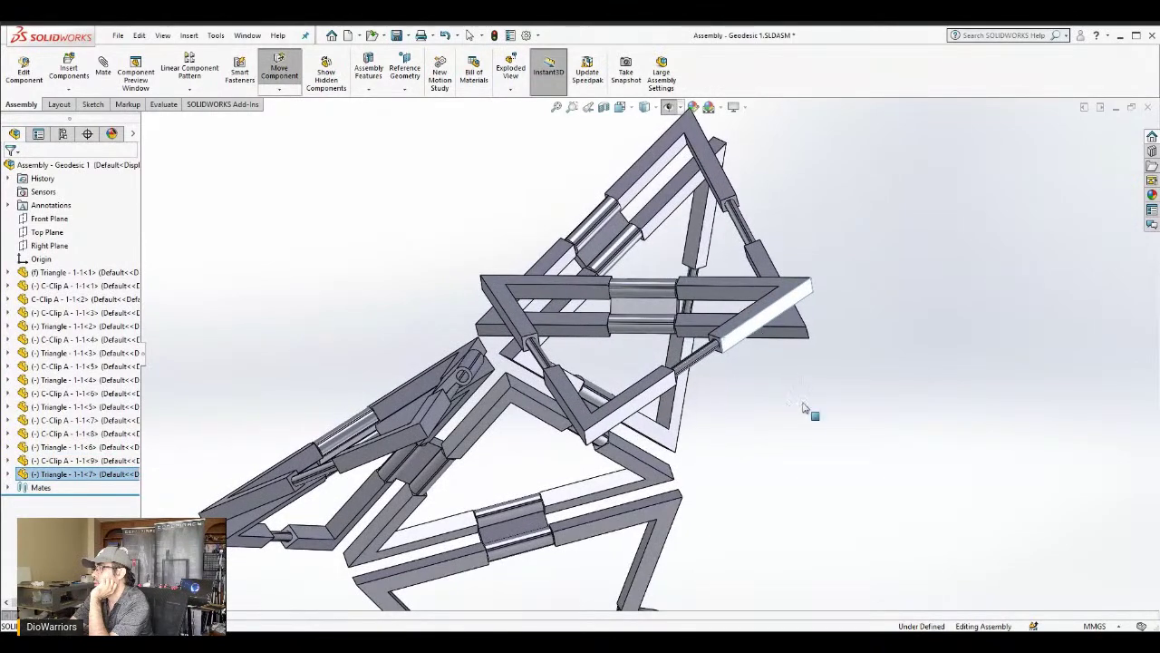
left_click_drag(788, 377, 810, 415)
Examine the gap between the open C-clip and the facing rod of Triangle - 1-1<7>, and save the assembly
middle_click_drag(830, 422, 879, 453)
scroll(881, 453, "up", 4)
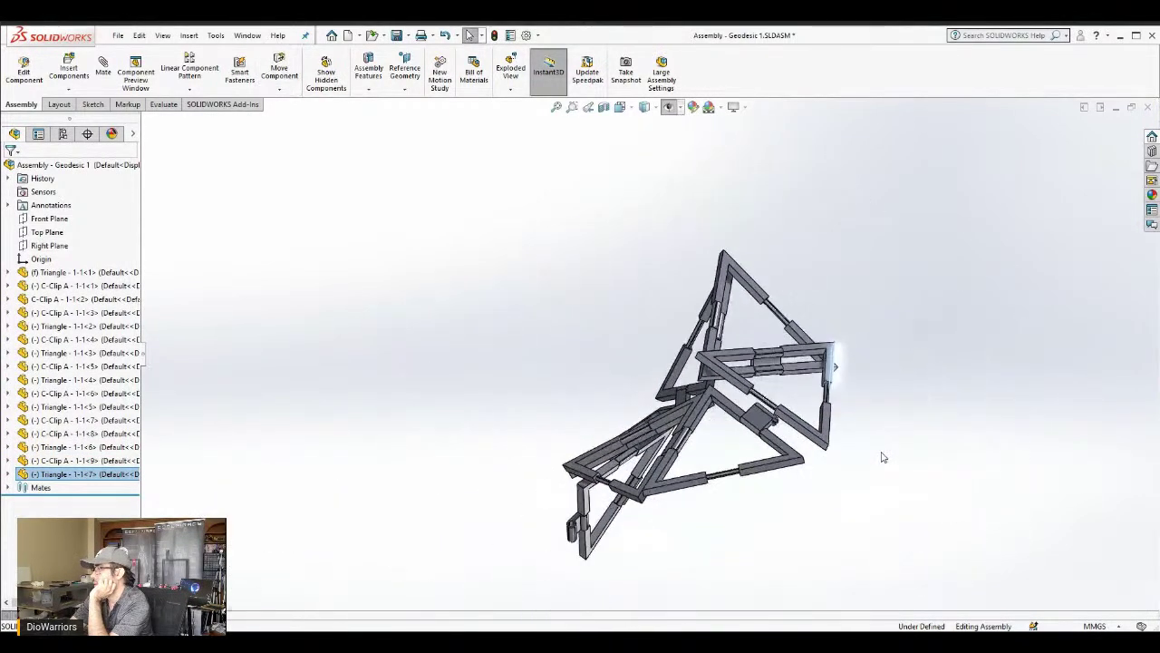
scroll(879, 453, "down", 5)
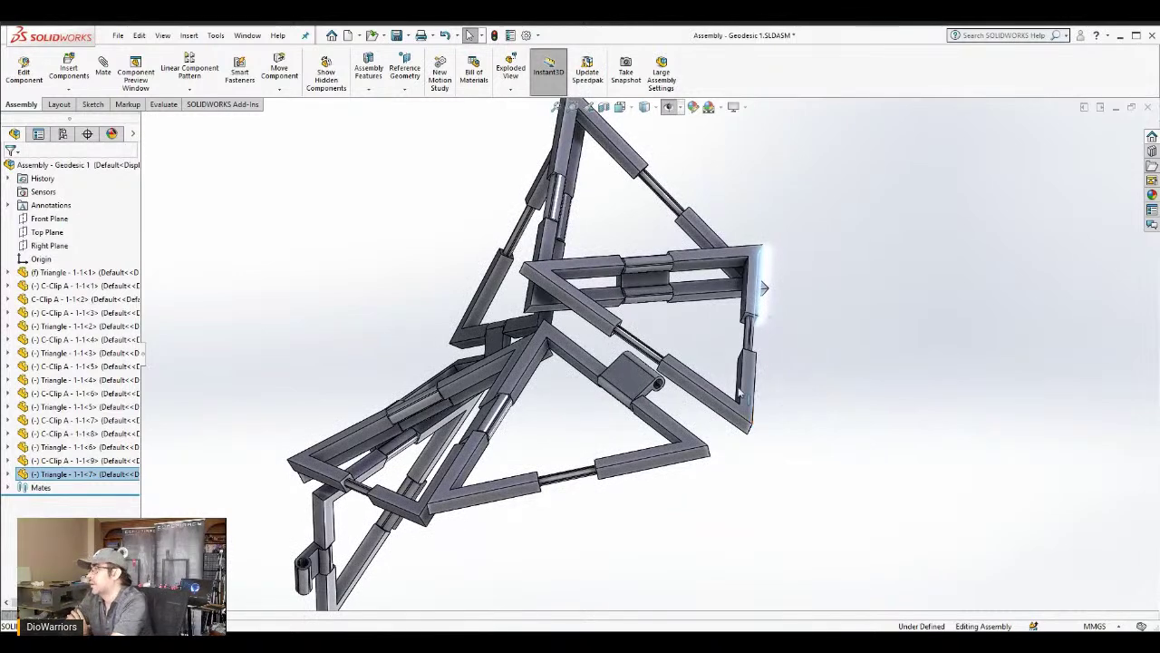
scroll(743, 391, "down", 5)
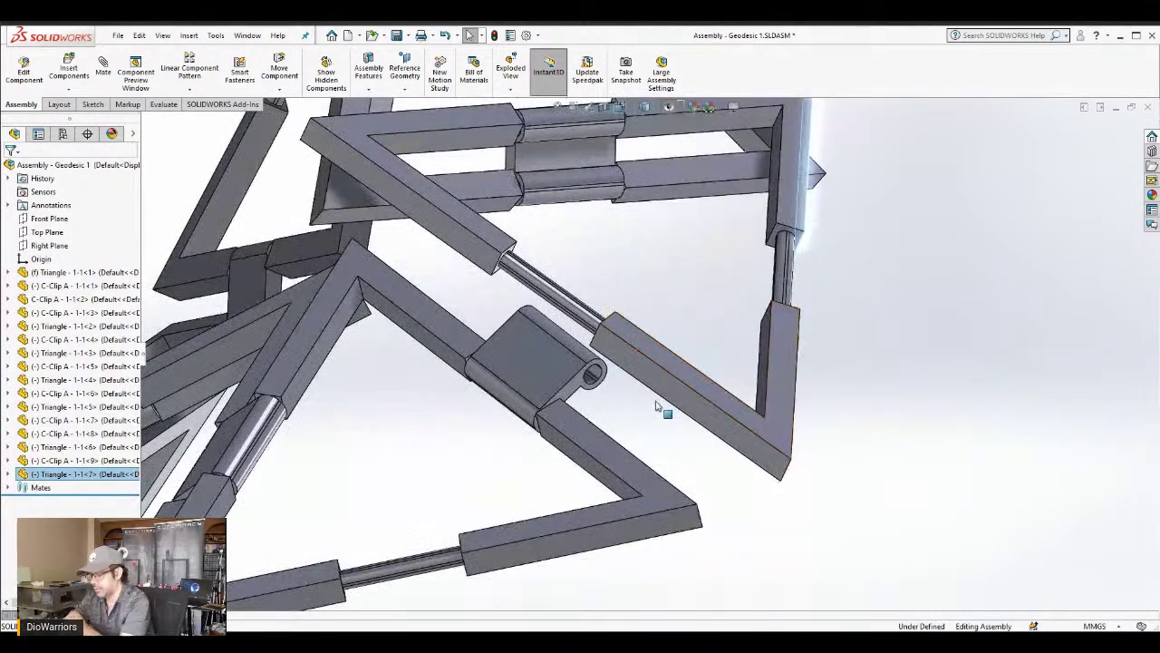
left_click(657, 406)
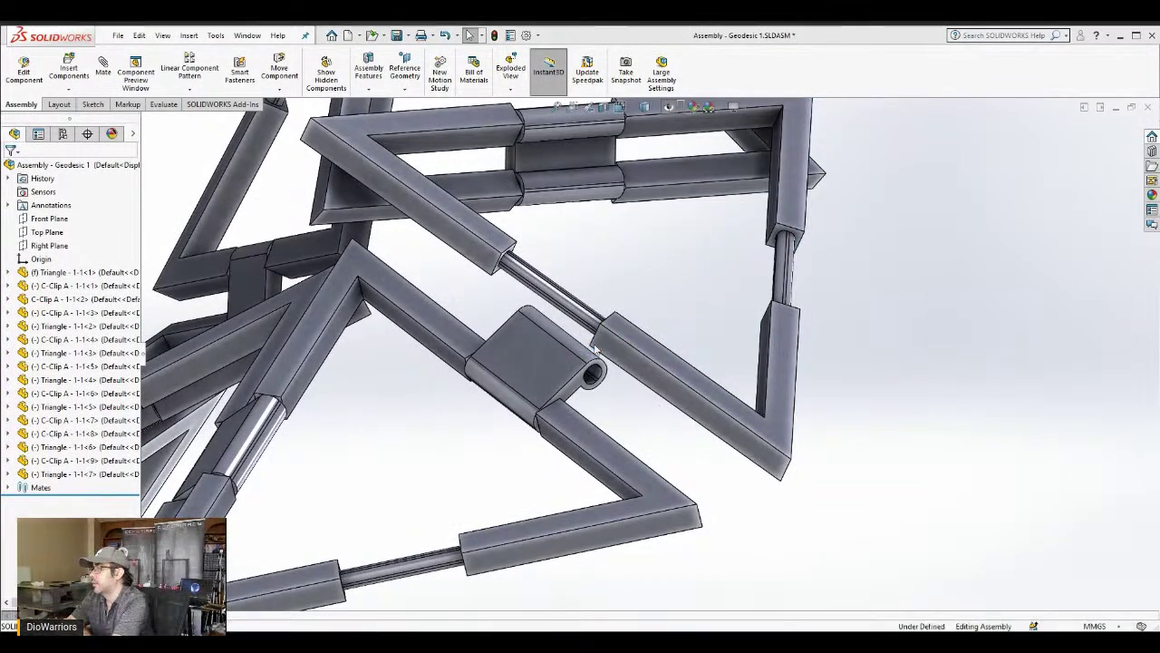
left_click(593, 370)
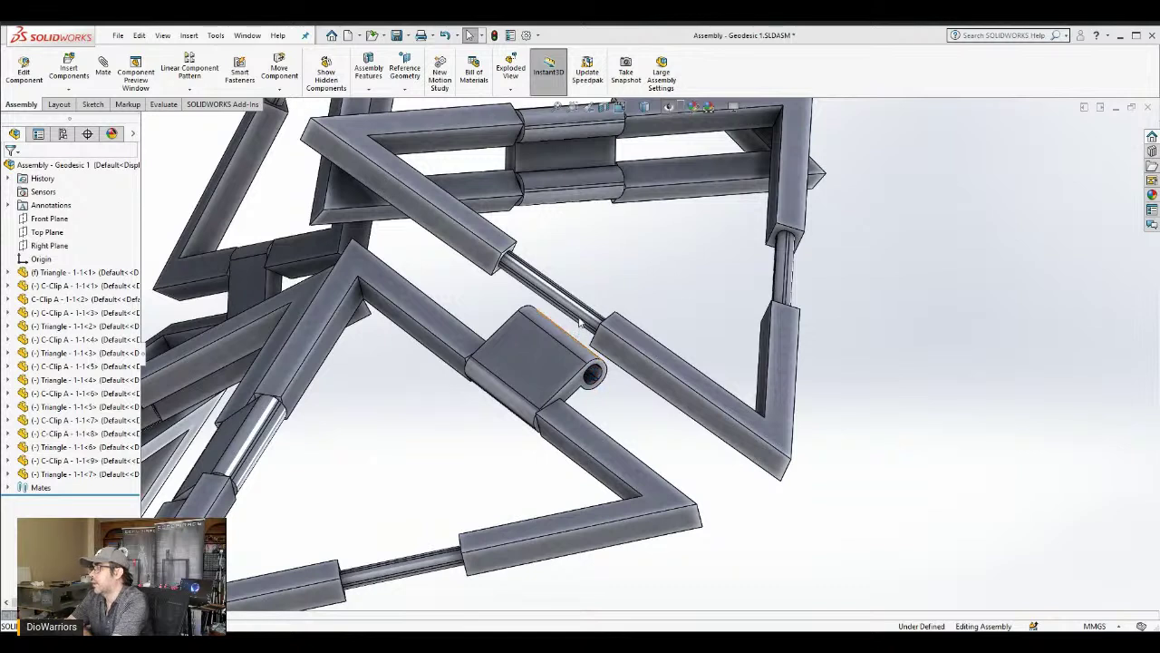
key("ctrl+s")
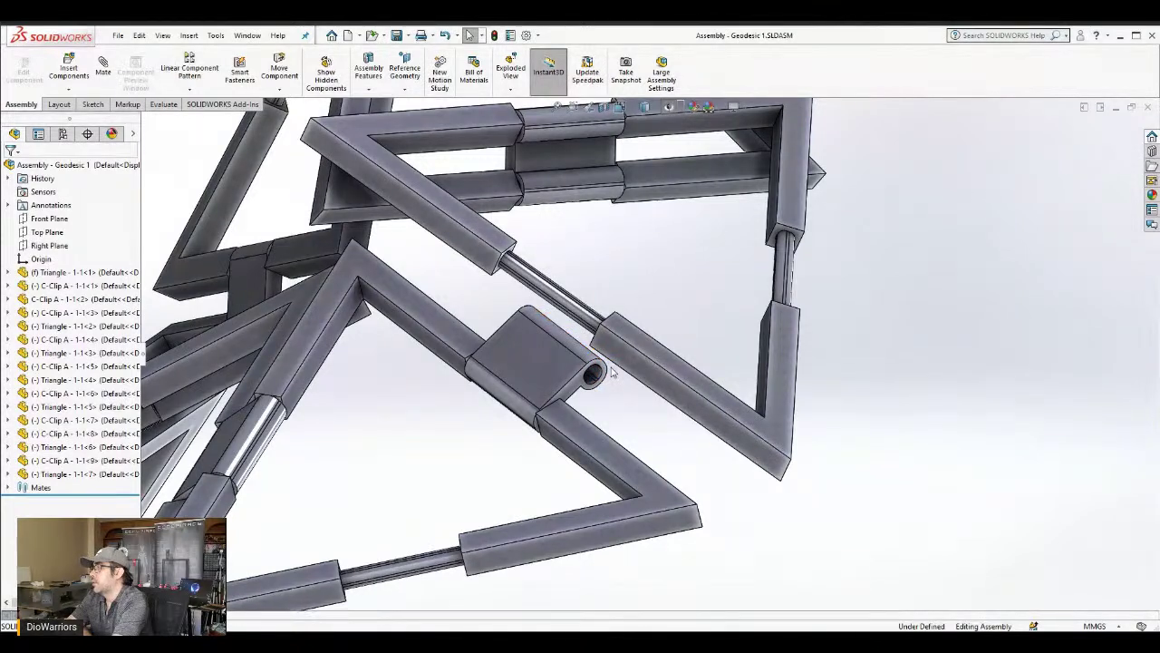